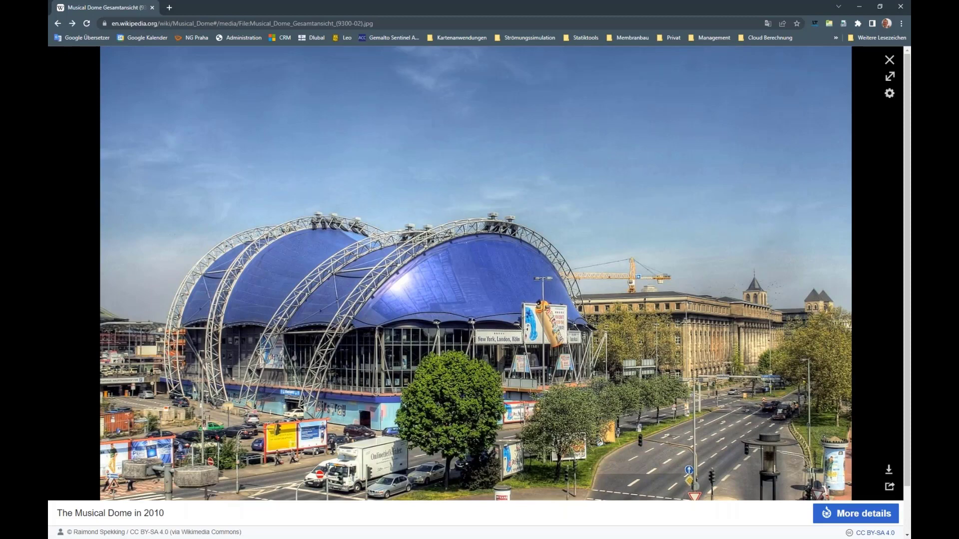
# - Name the new model POS and enable the Structure Stability, Form-Finding, Wind Simulation, Stress-Strain Analysis and Steel Design add-ons
pyautogui.press('Escape')
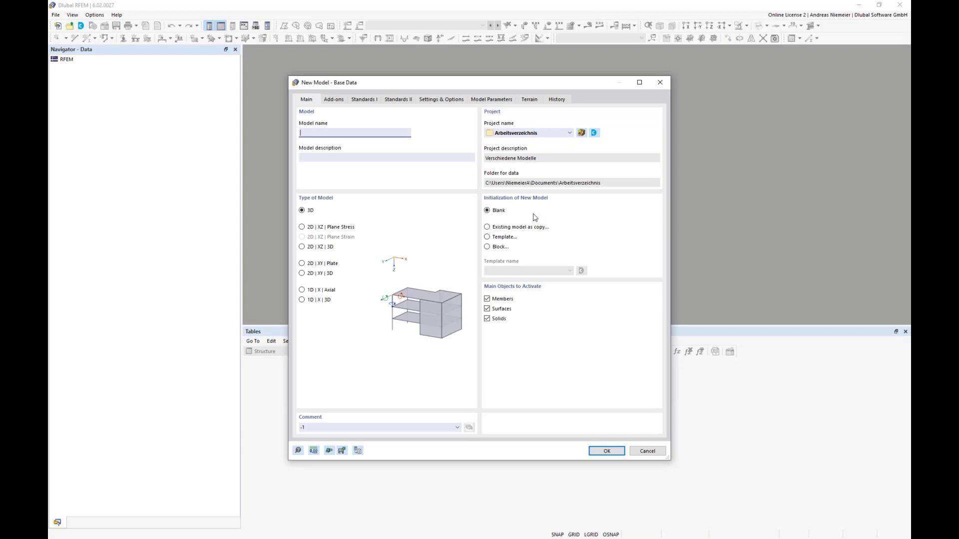
pyautogui.write('PO5')
pyautogui.click(334, 100)
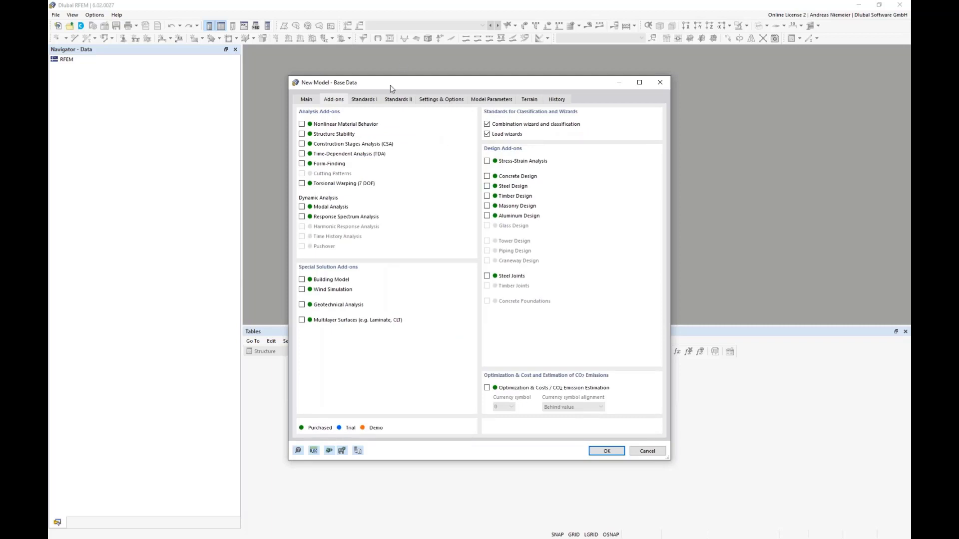
pyautogui.click(302, 135)
pyautogui.click(301, 165)
pyautogui.click(302, 290)
pyautogui.click(488, 161)
# - Set the national annexes to DIN 2012-08 for EN 1990, DIN 2019-04 for EN 1991 and DIN 2020-11 for EN 1993, and create the model
pyautogui.click(364, 100)
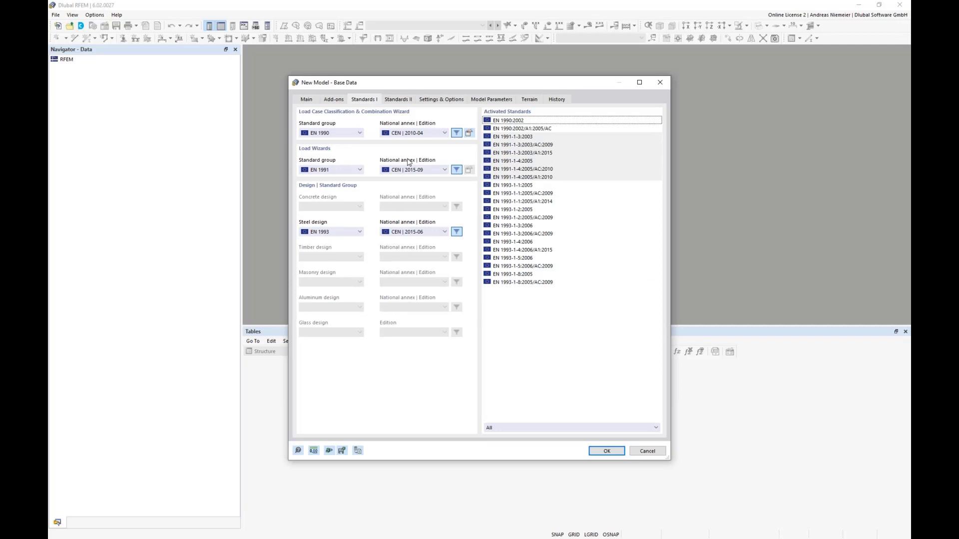
pyautogui.click(421, 134)
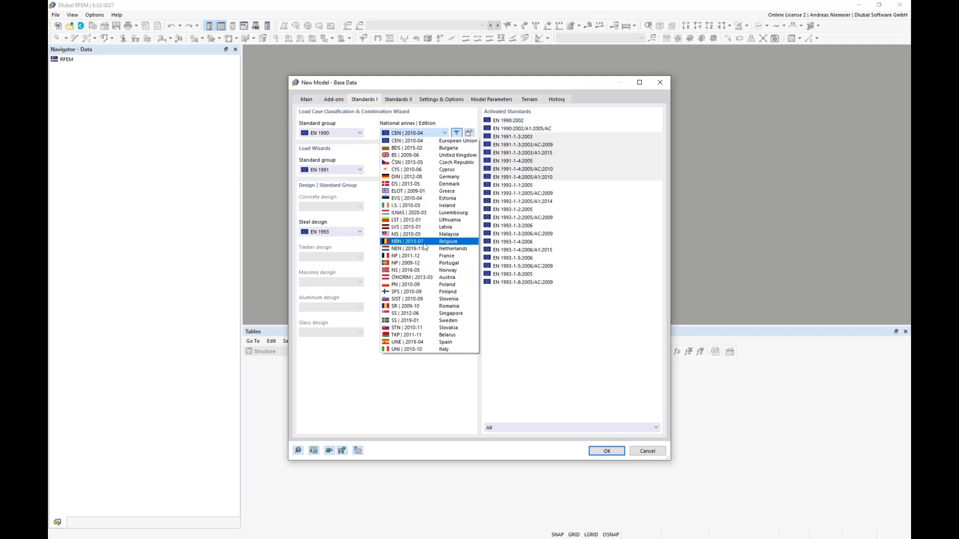
pyautogui.click(410, 179)
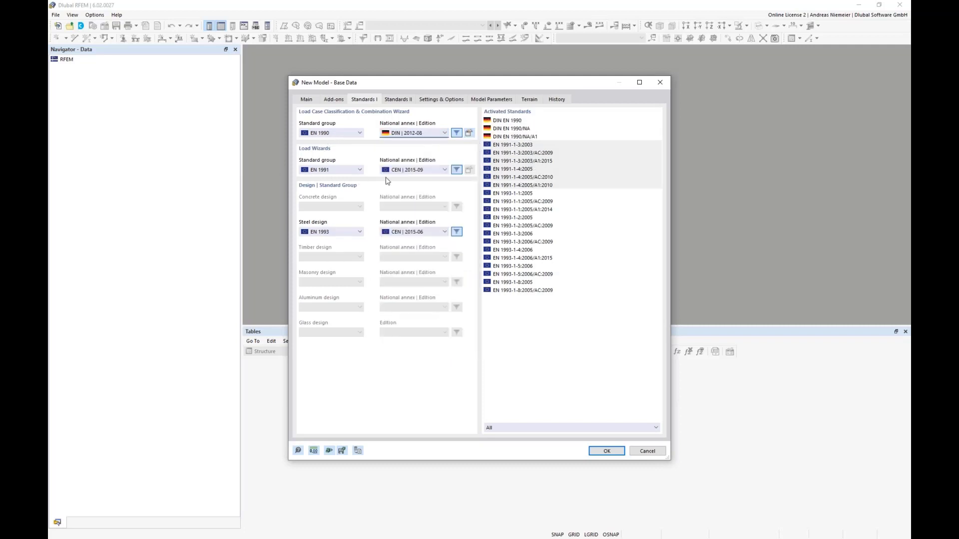
pyautogui.click(405, 171)
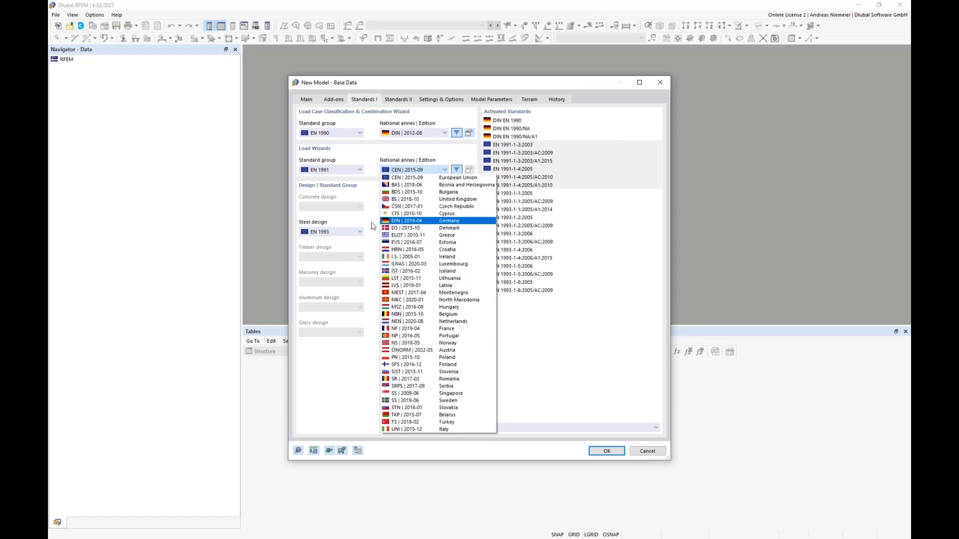
pyautogui.click(414, 220)
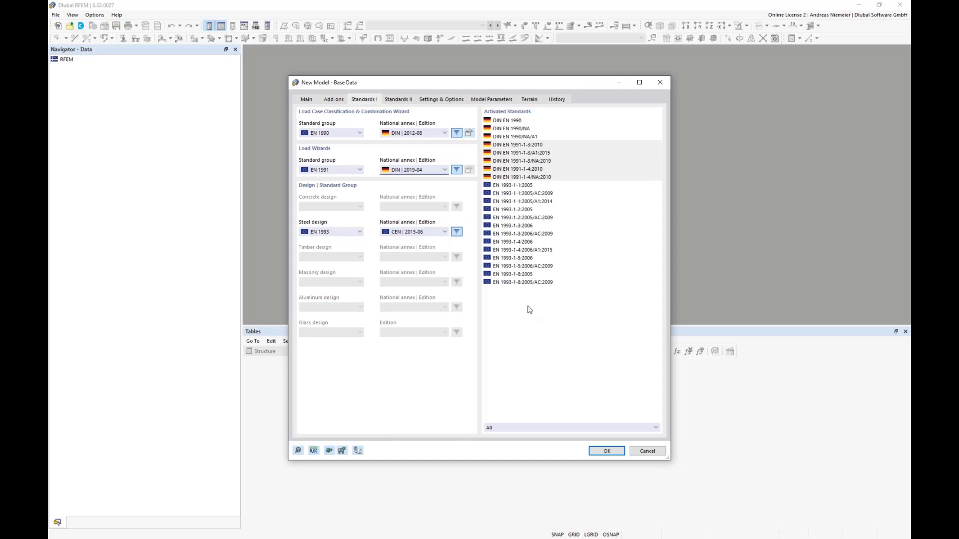
pyautogui.click(415, 233)
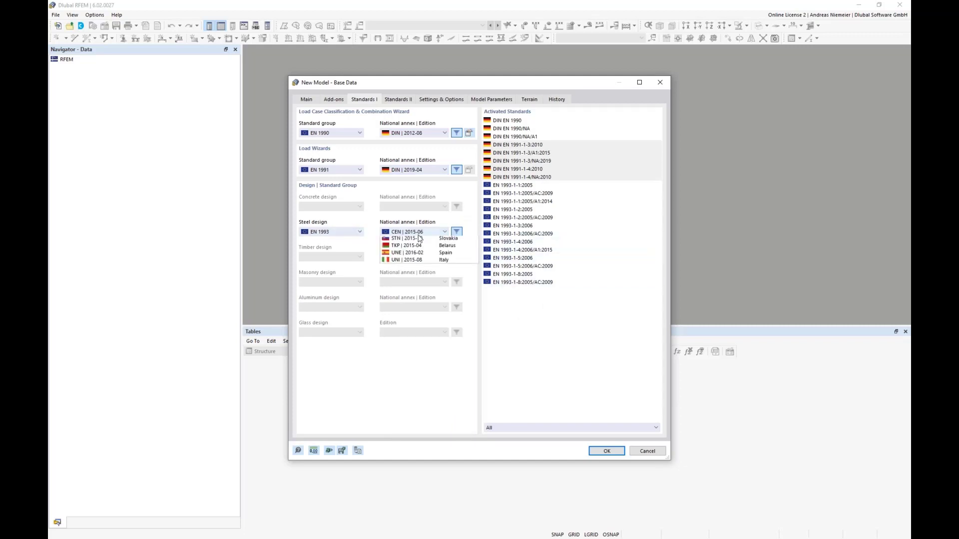
pyautogui.click(417, 284)
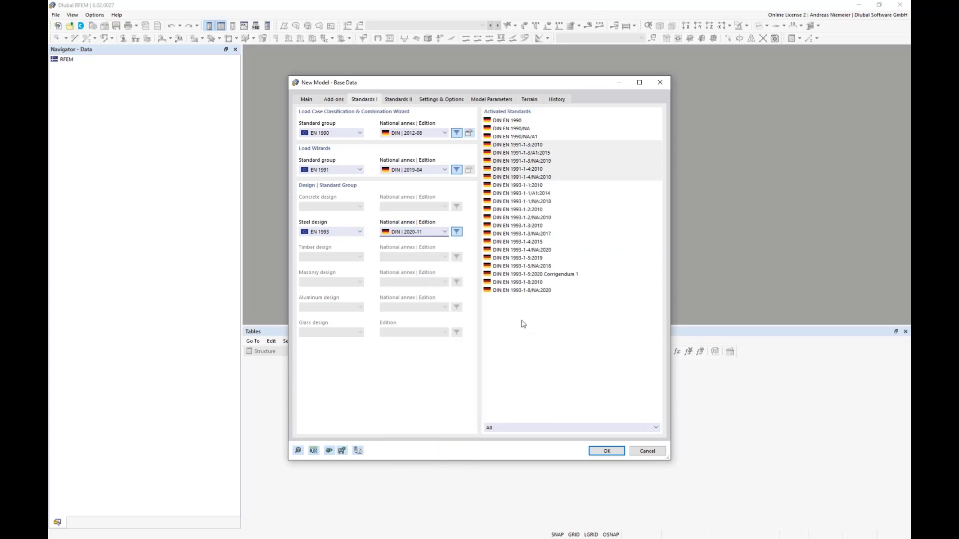
pyautogui.click(606, 452)
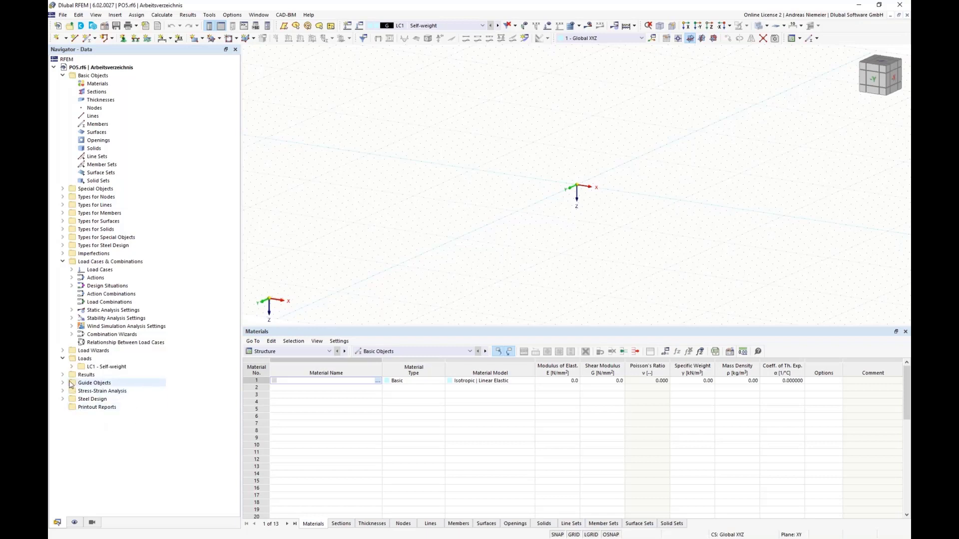
# - Start a new background layer under the guide objects and give it the custom name "Base geometry"
pyautogui.click(63, 75)
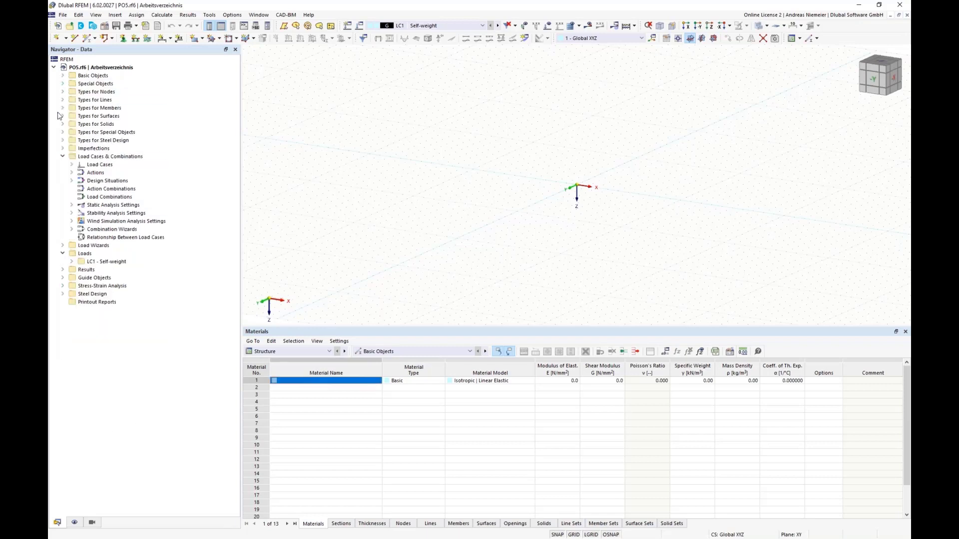
pyautogui.click(63, 156)
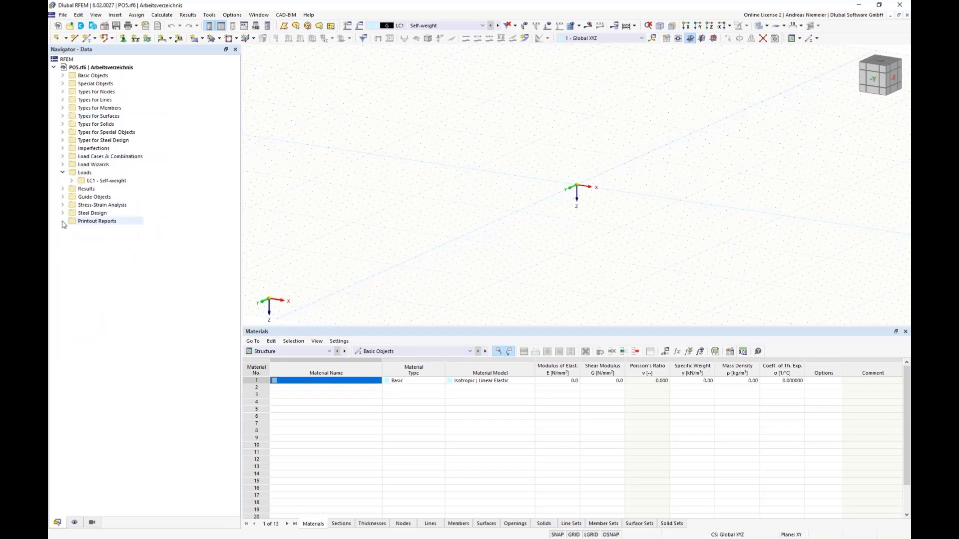
pyautogui.click(62, 196)
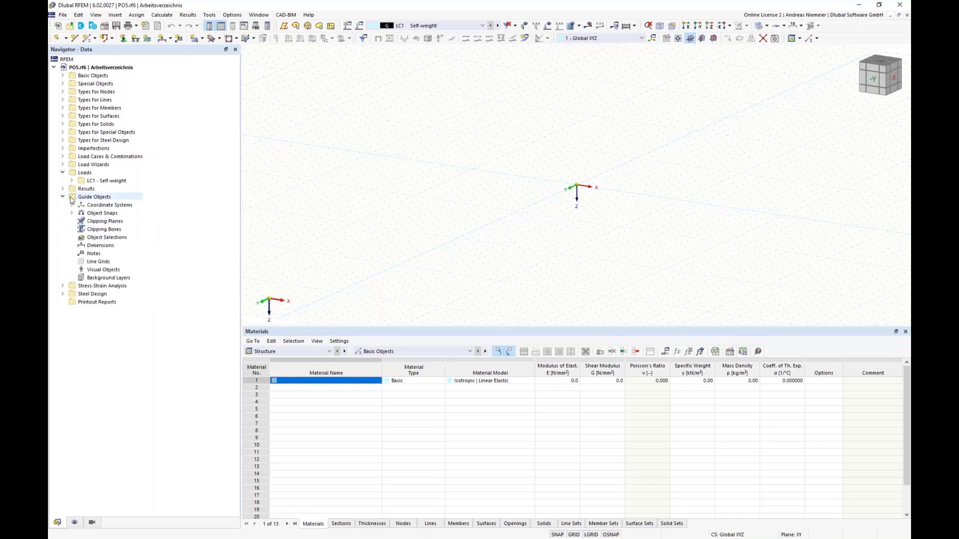
pyautogui.rightClick(105, 277)
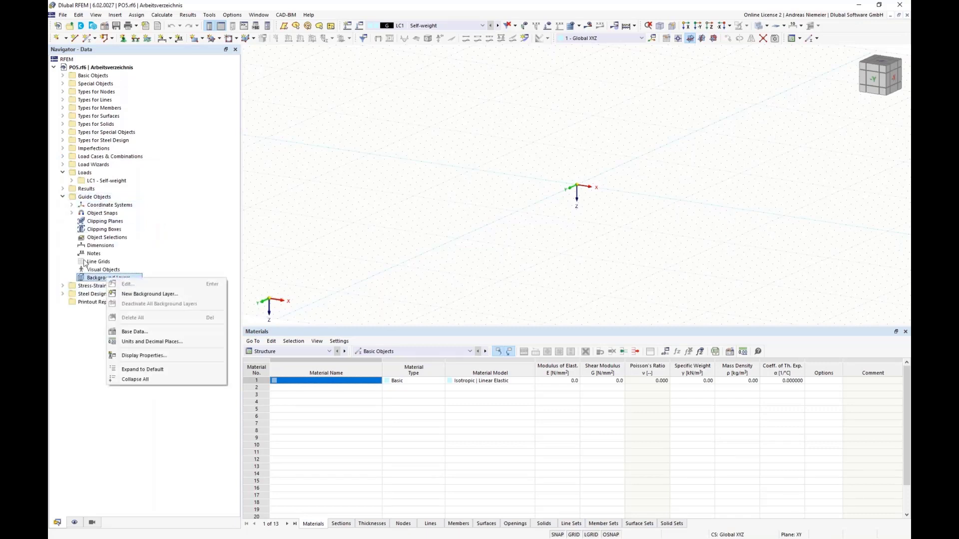
pyautogui.click(147, 294)
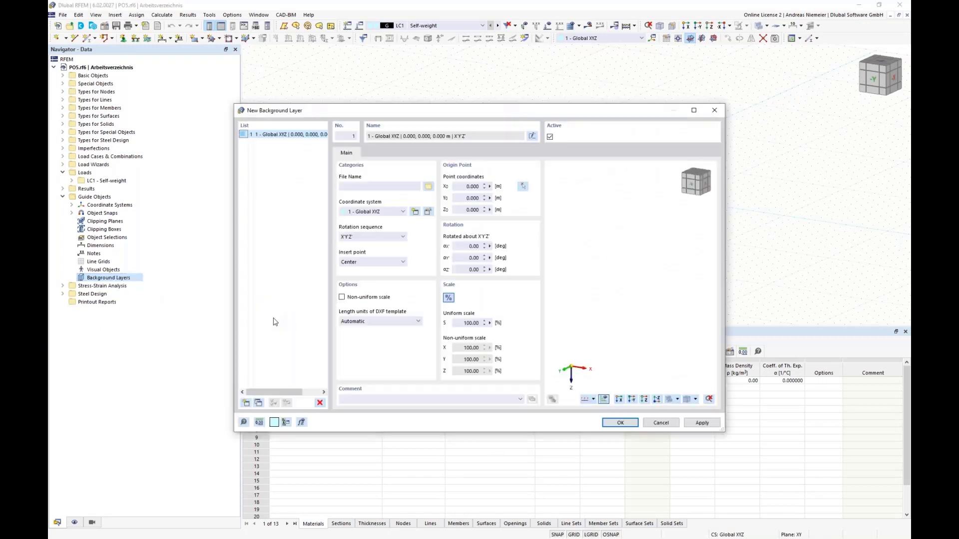
pyautogui.click(532, 136)
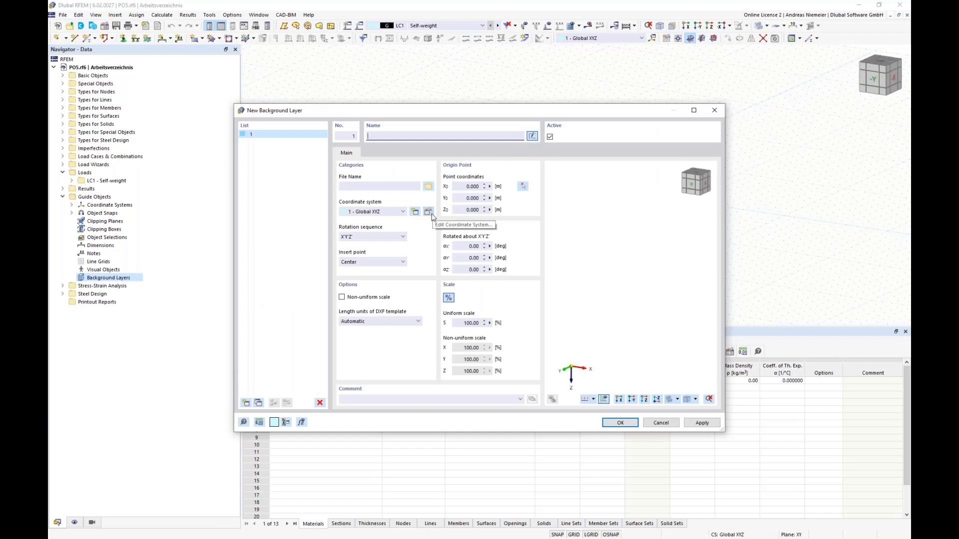
pyautogui.write('Base geometry')
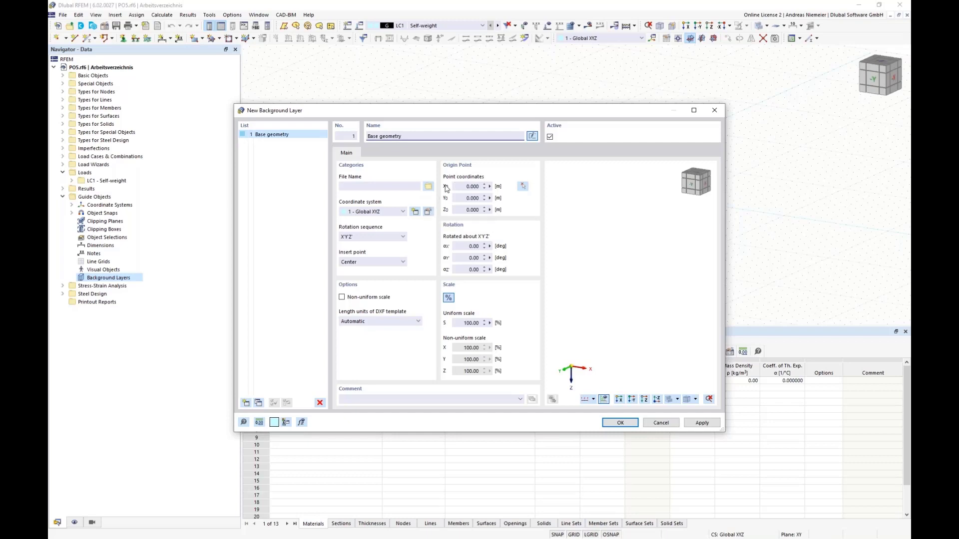
# - Load Building.dxf into the background layer with metres as the DXF length unit and insert it into the model
pyautogui.click(429, 186)
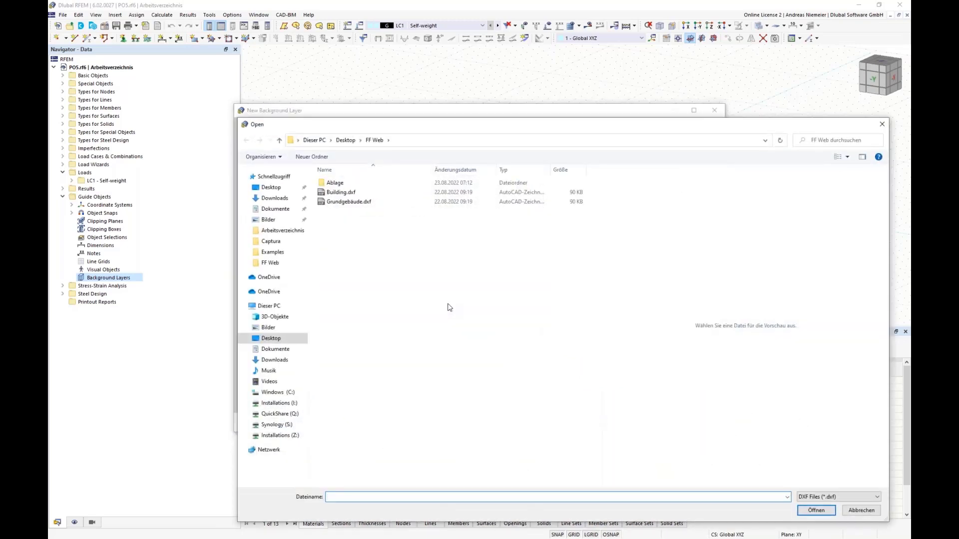
pyautogui.click(334, 192)
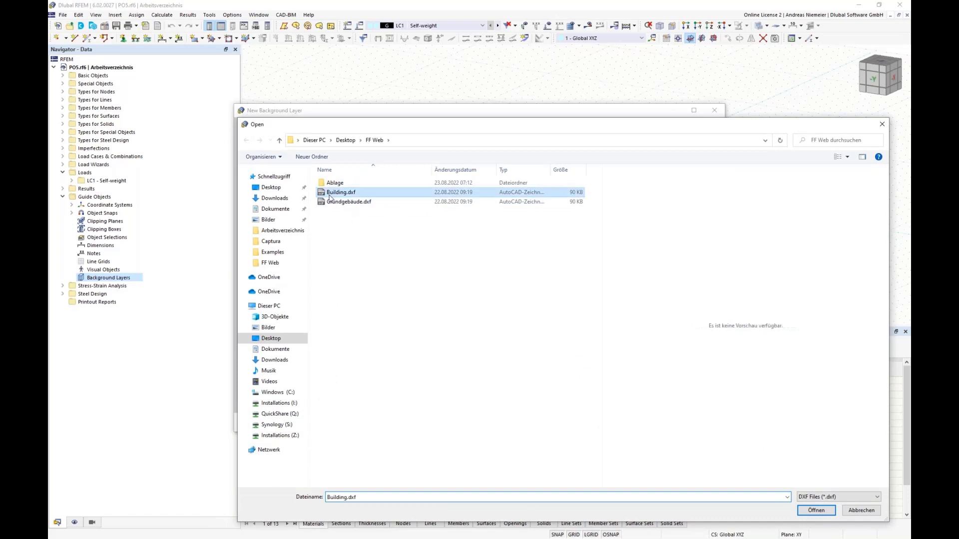
pyautogui.click(816, 510)
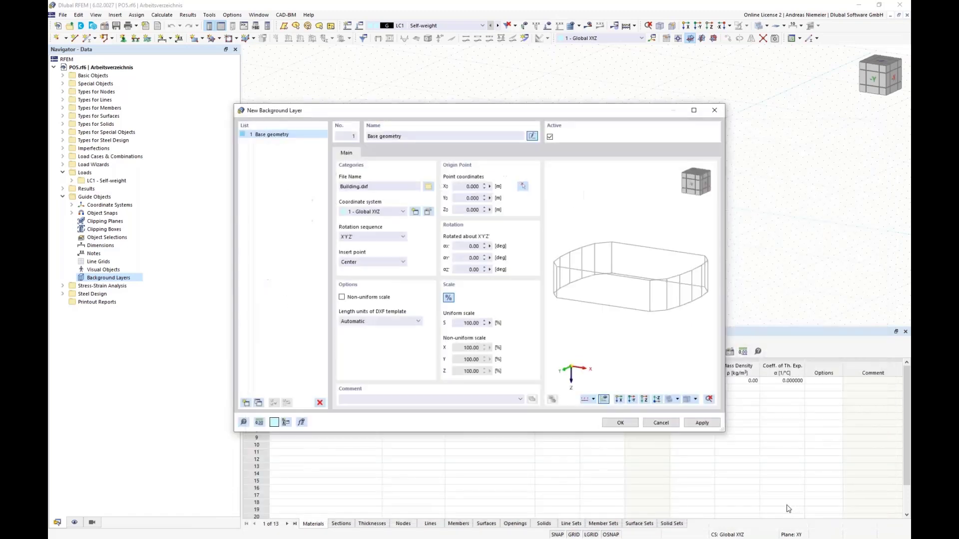
pyautogui.keyDown('ctrl'); pyautogui.moveTo(679, 317); pyautogui.dragTo(589, 316, button='middle'); pyautogui.keyUp('ctrl')
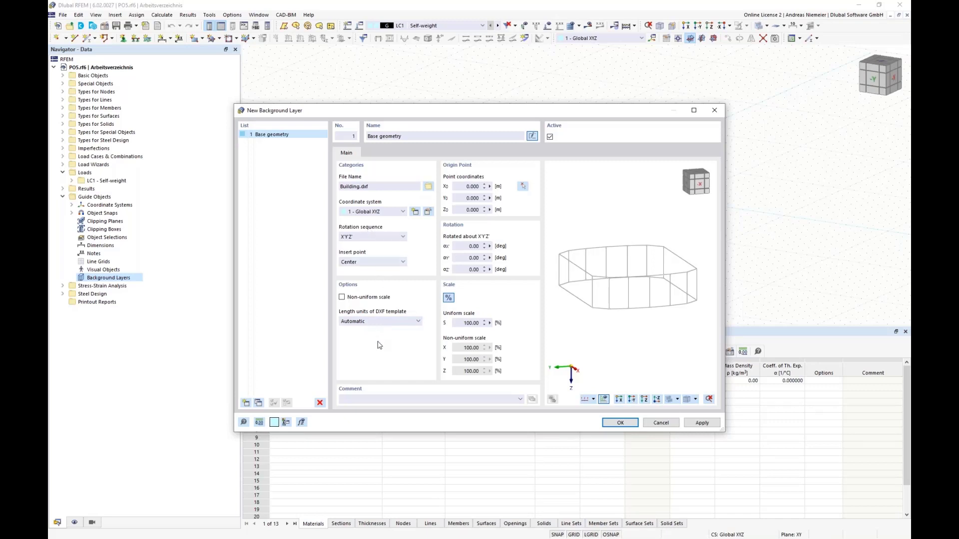
pyautogui.click(370, 326)
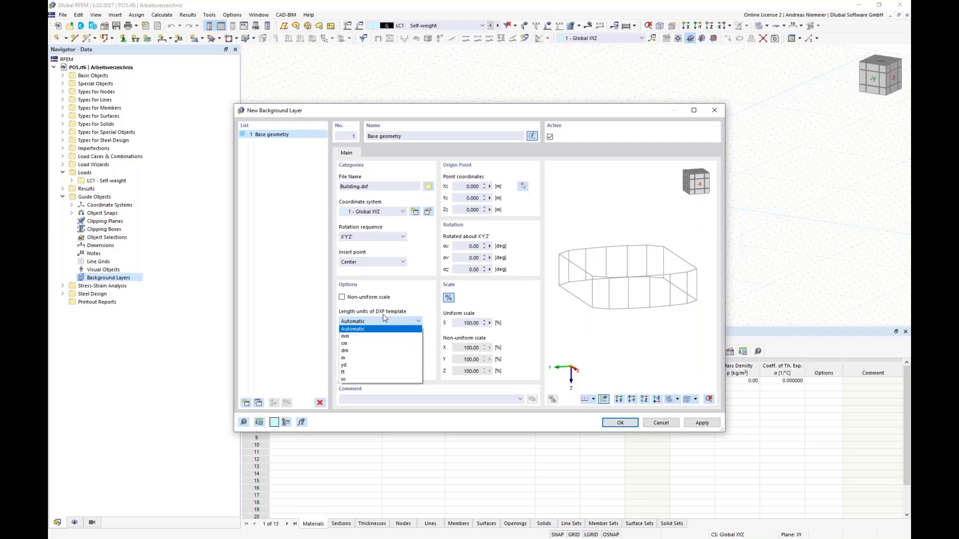
pyautogui.click(365, 358)
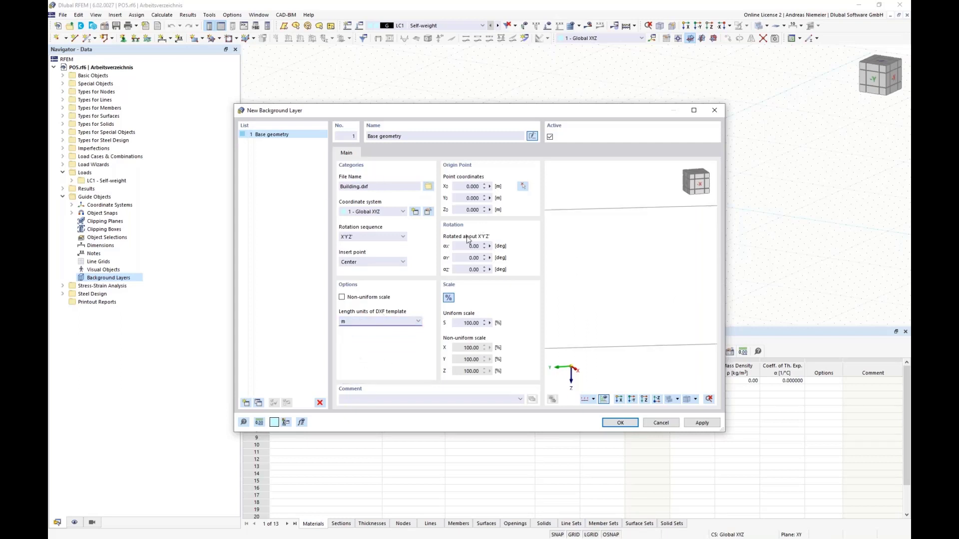
pyautogui.click(618, 425)
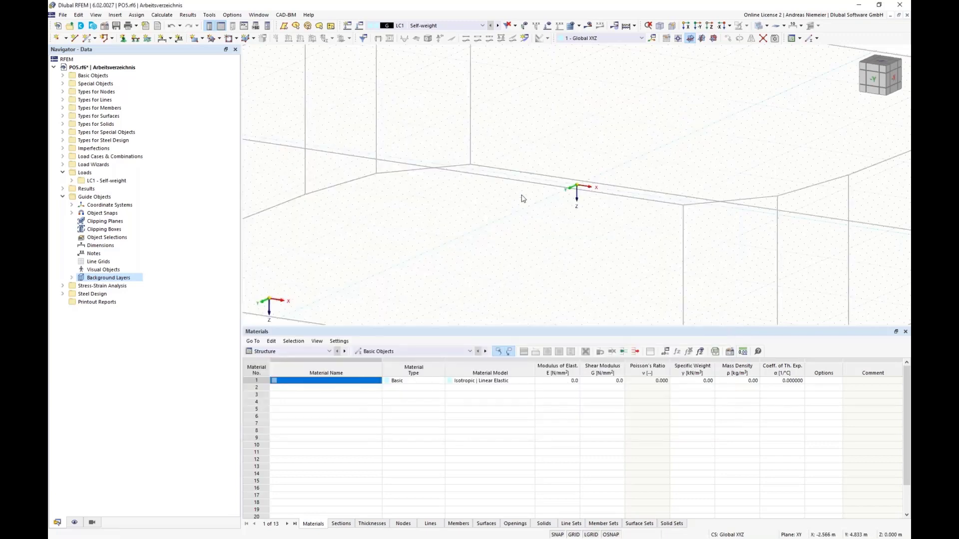
# - Collapse the Guide Objects and Loads folders, expand Basic Objects, and hide the work plane grid
pyautogui.scroll(-4, 533, 205)
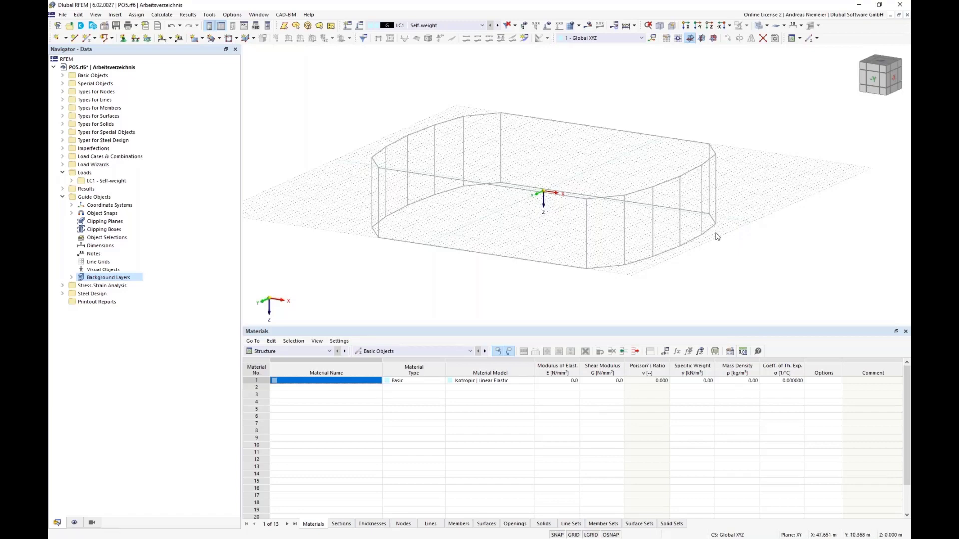
pyautogui.moveTo(712, 233); pyautogui.dragTo(648, 243, button='middle')
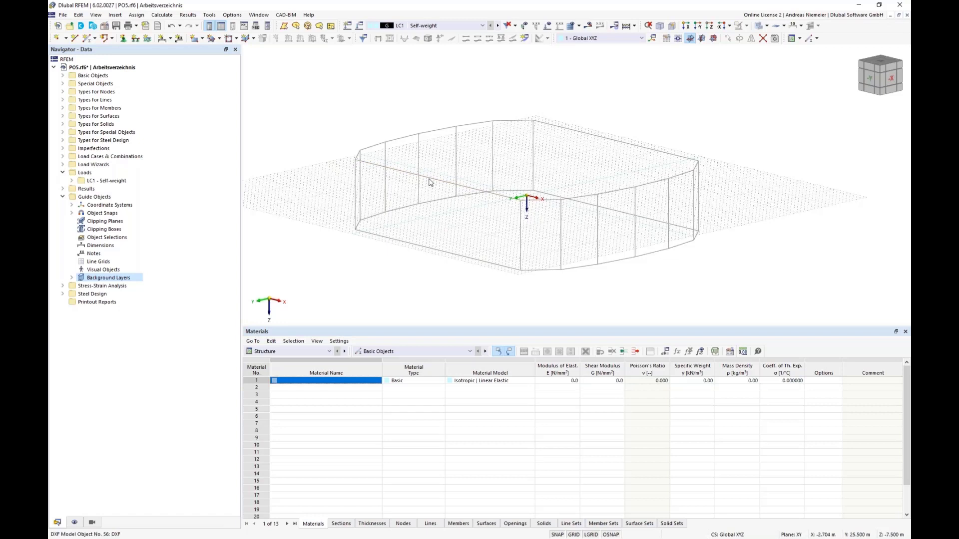
pyautogui.click(62, 197)
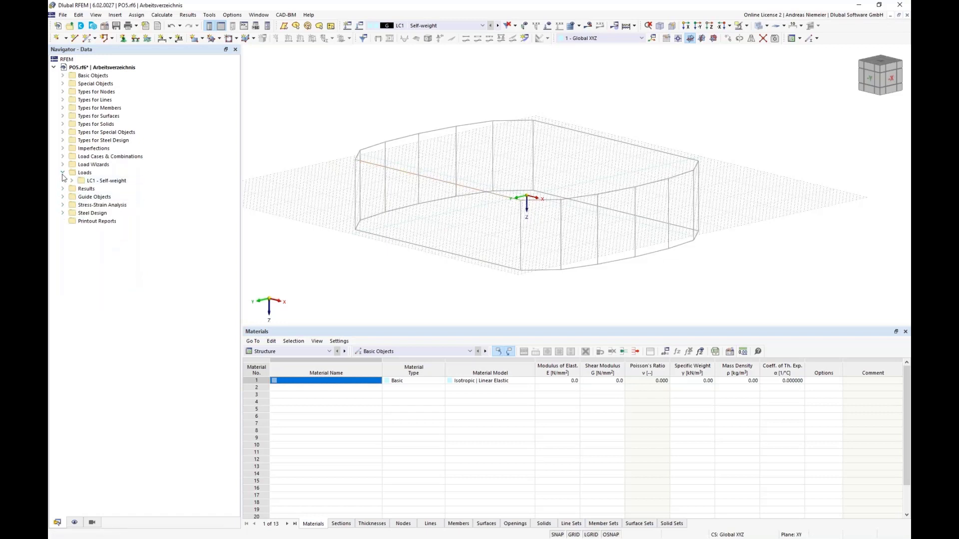
pyautogui.click(63, 173)
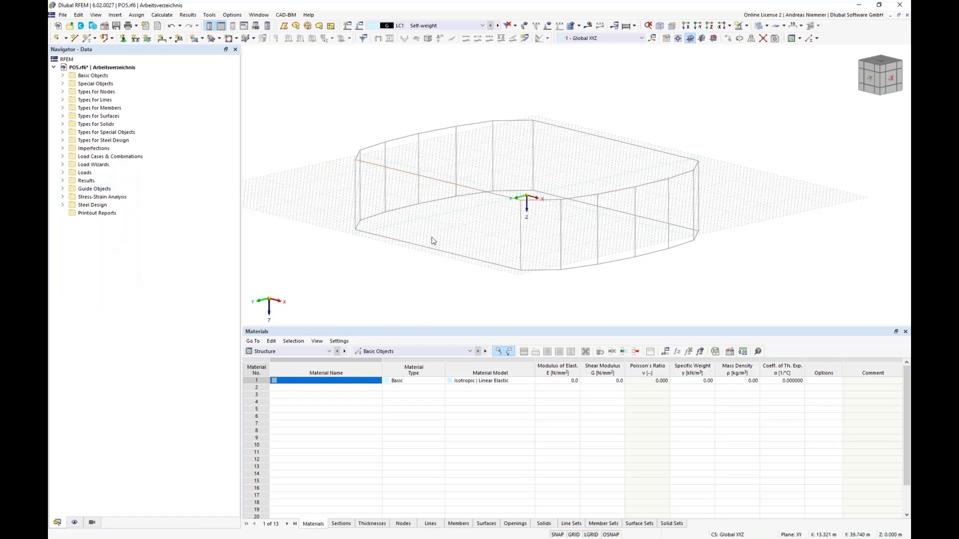
pyautogui.click(63, 77)
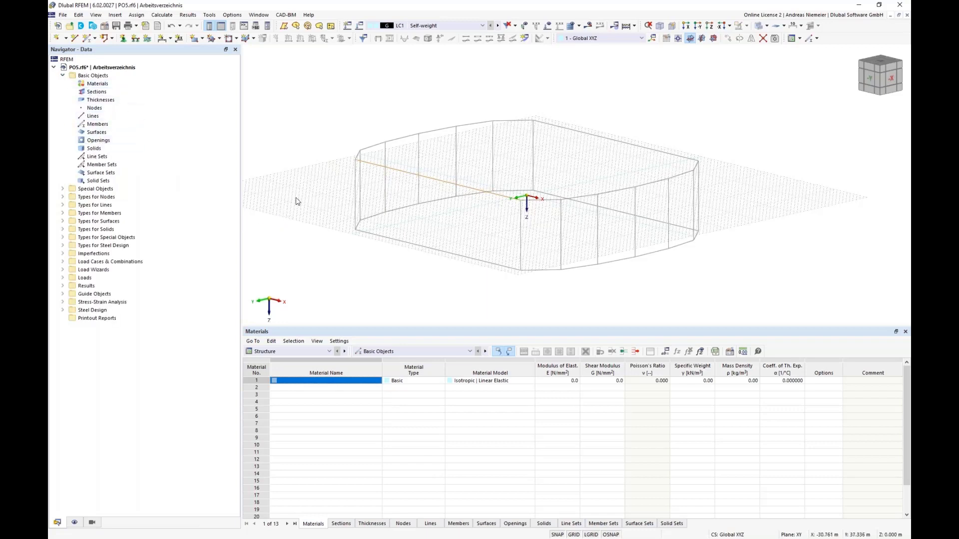
pyautogui.keyDown('ctrl'); pyautogui.moveTo(301, 193); pyautogui.dragTo(367, 196, button='middle'); pyautogui.keyUp('ctrl')
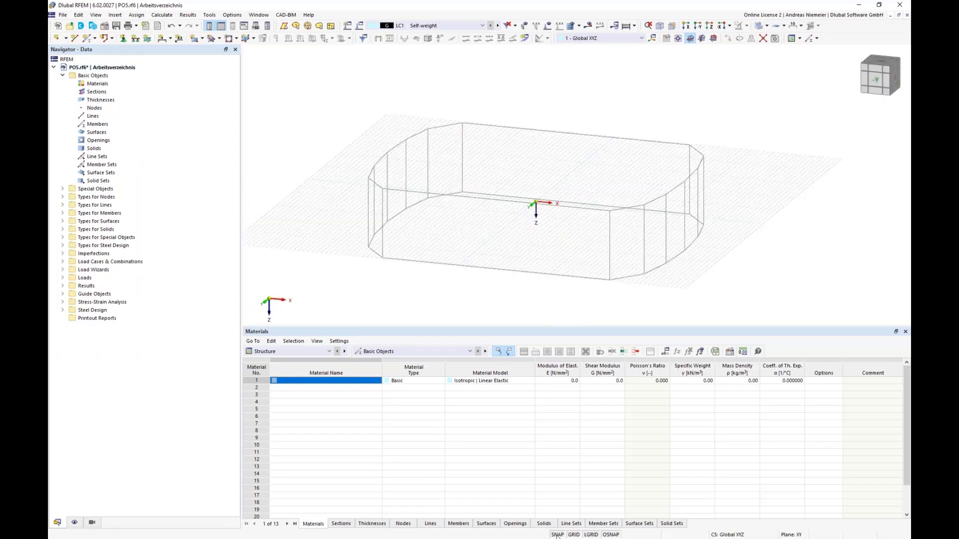
pyautogui.click(572, 535)
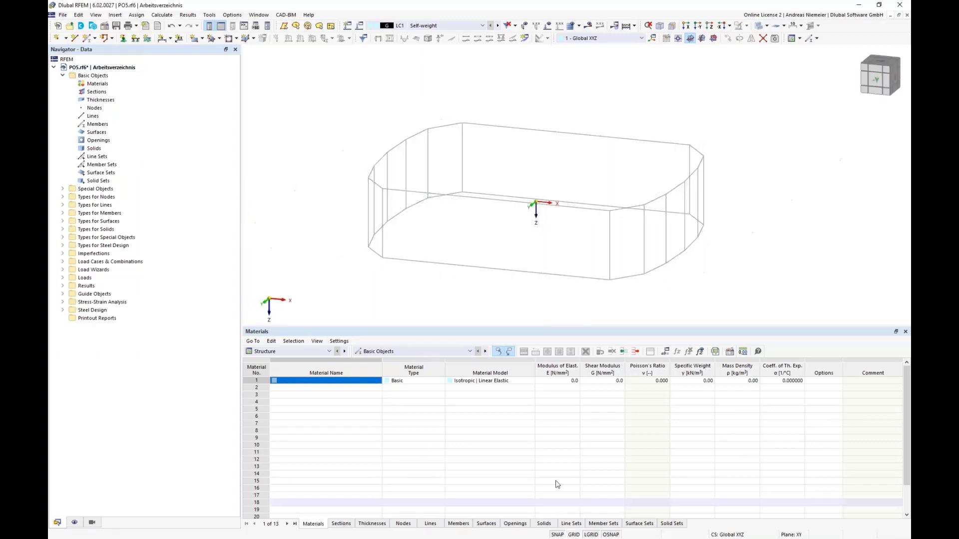
# - Draw connected single lines along the base geometry's upper edge around the curved negative-X end, from the rear corner to the front corner
pyautogui.click(74, 39)
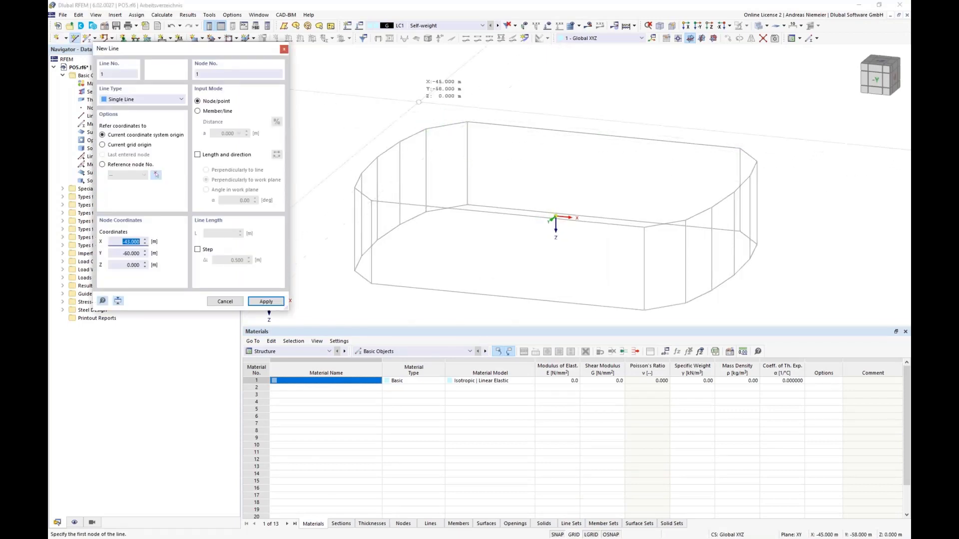
pyautogui.click(467, 121)
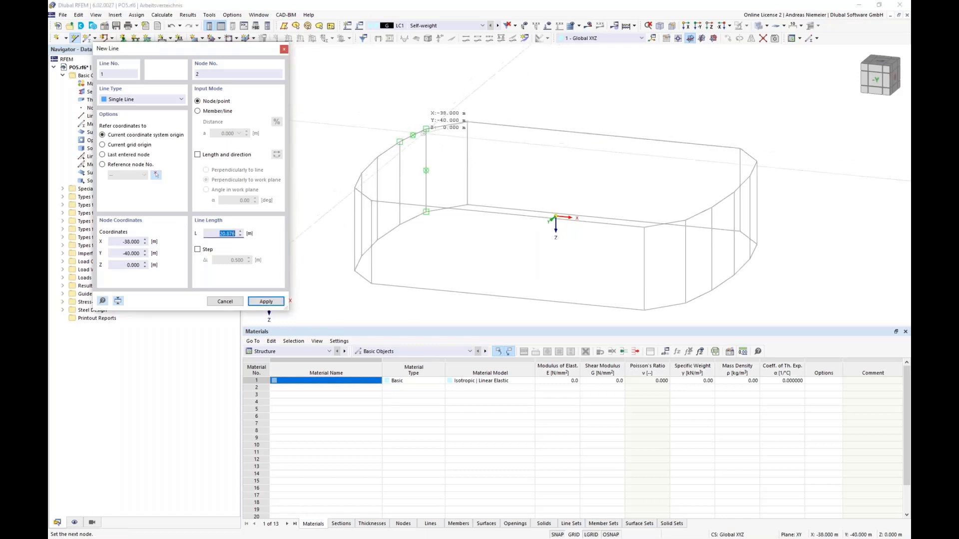
pyautogui.scroll(1, 435, 129)
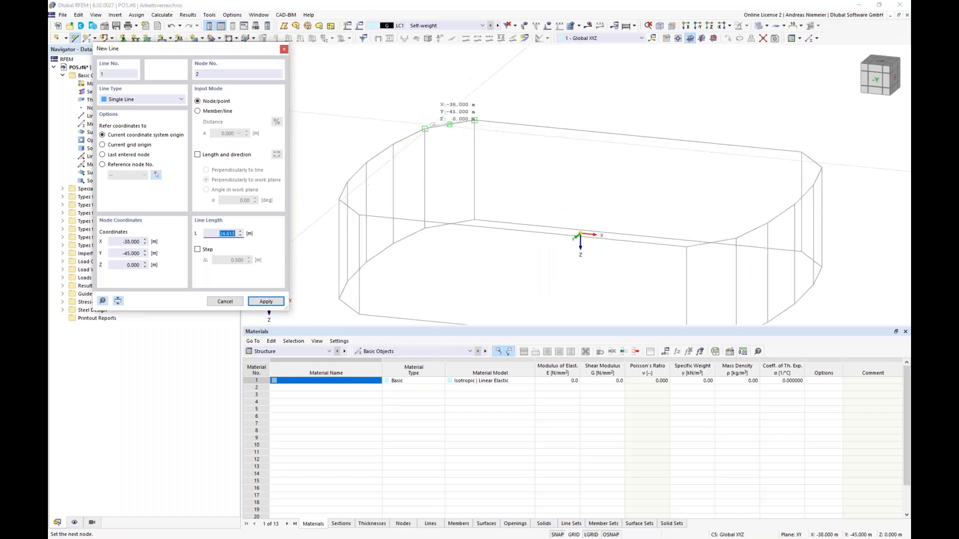
pyautogui.click(419, 145)
pyautogui.click(394, 145)
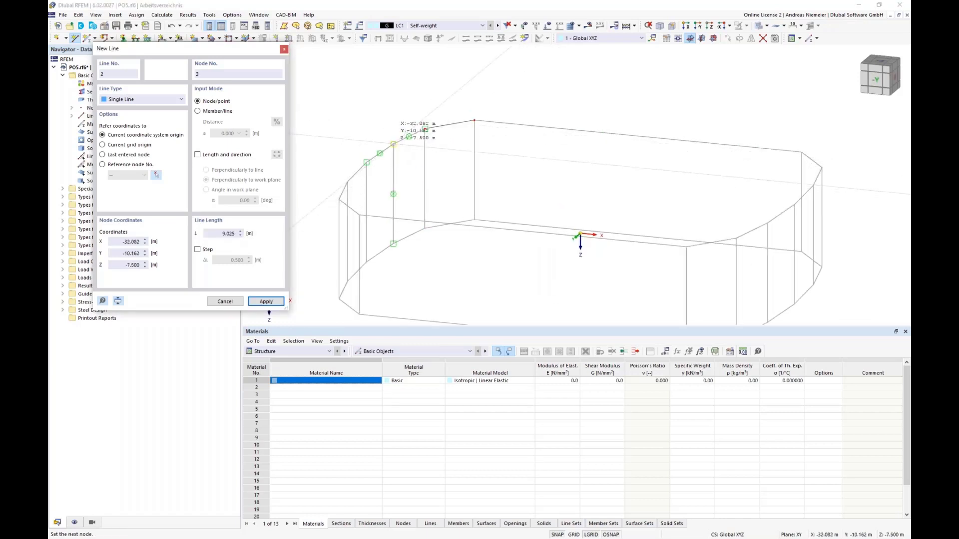
pyautogui.click(366, 162)
pyautogui.click(347, 182)
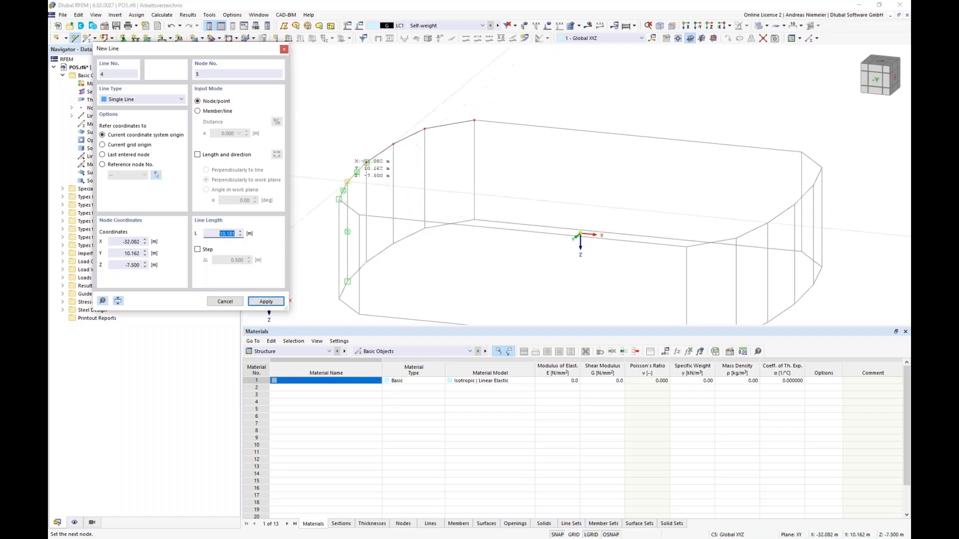
pyautogui.click(340, 199)
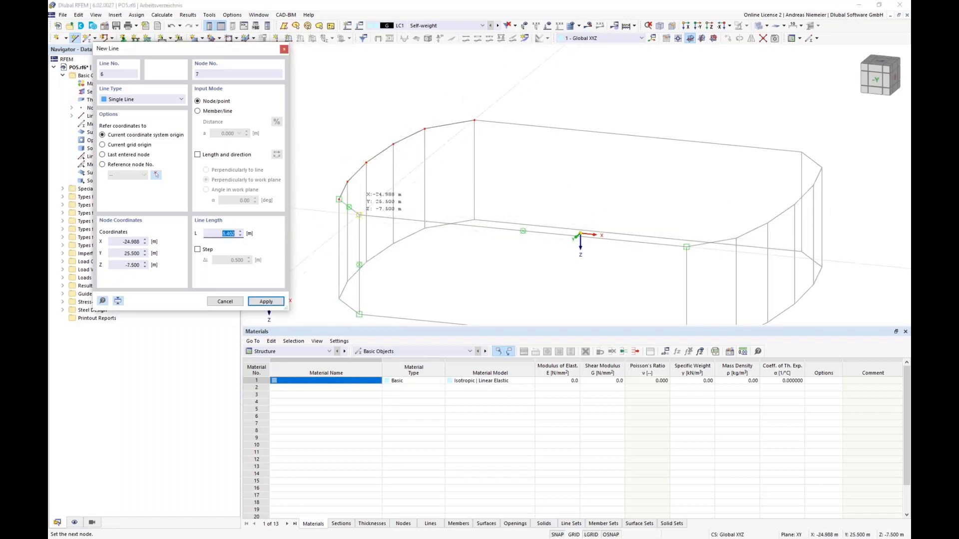
pyautogui.click(359, 215)
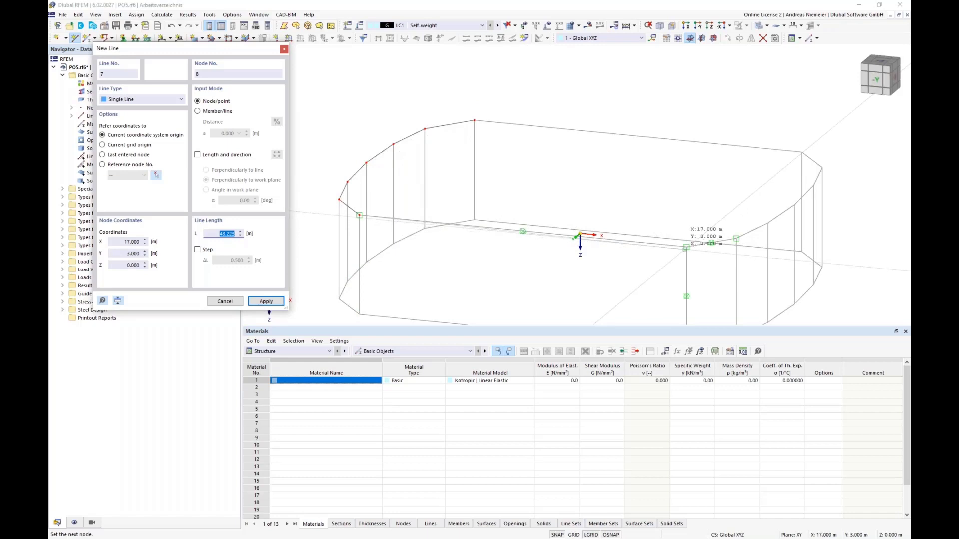
# - Continue the single lines along the upper front edge, the curved positive-X end and the rear edge, closing the ring at its start node
pyautogui.click(711, 243)
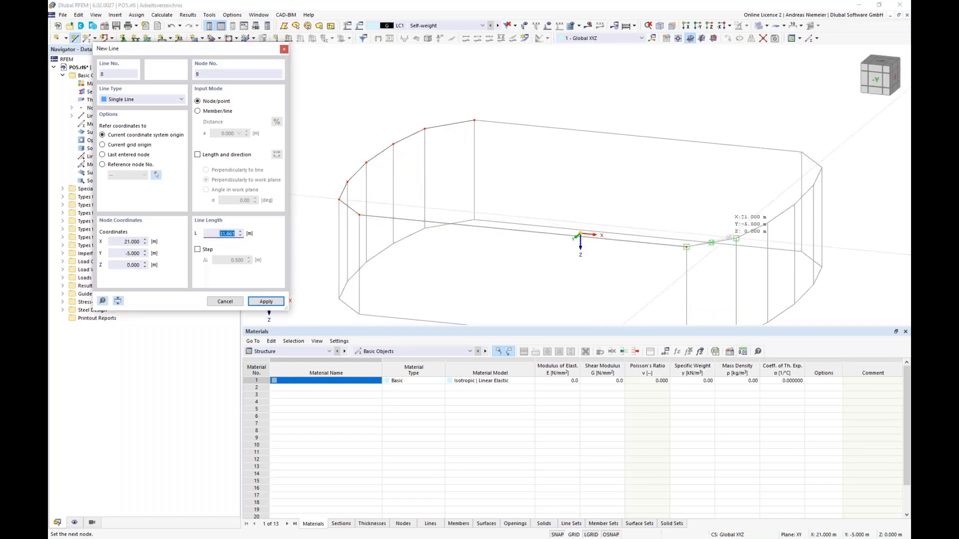
pyautogui.click(736, 239)
pyautogui.click(767, 223)
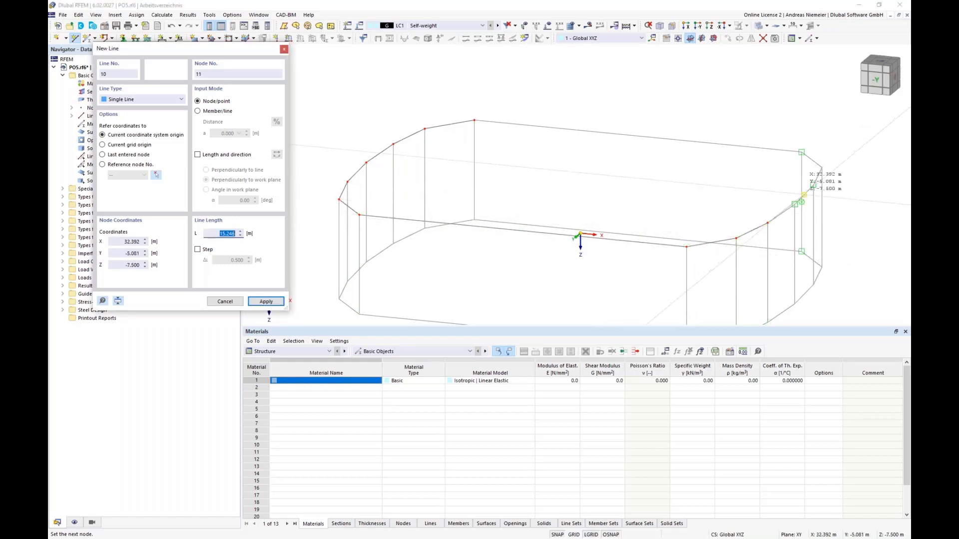
pyautogui.click(795, 204)
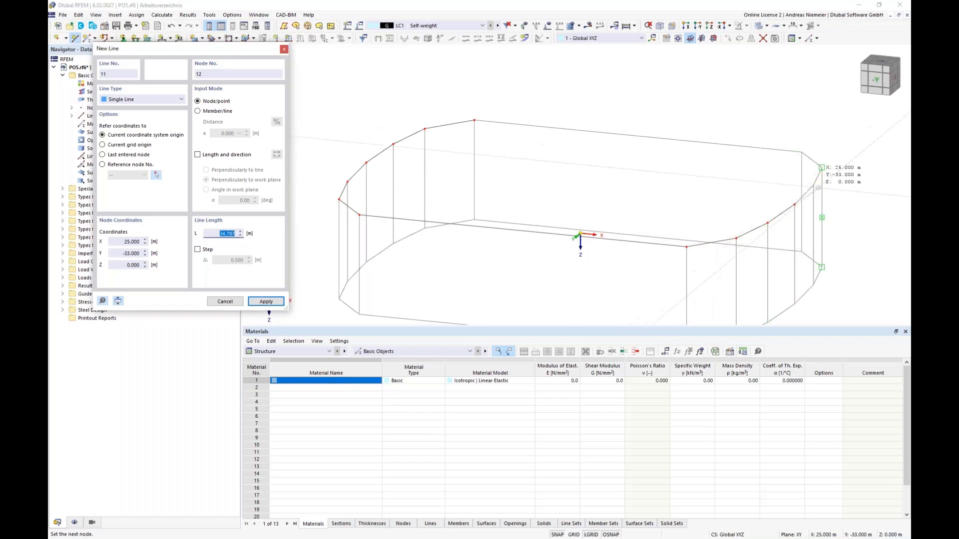
pyautogui.click(813, 185)
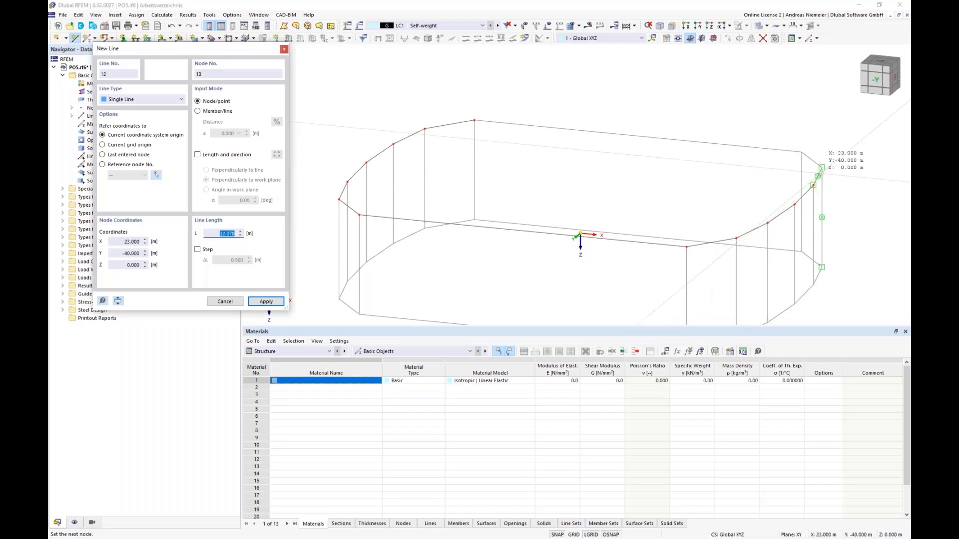
pyautogui.click(821, 168)
pyautogui.click(801, 152)
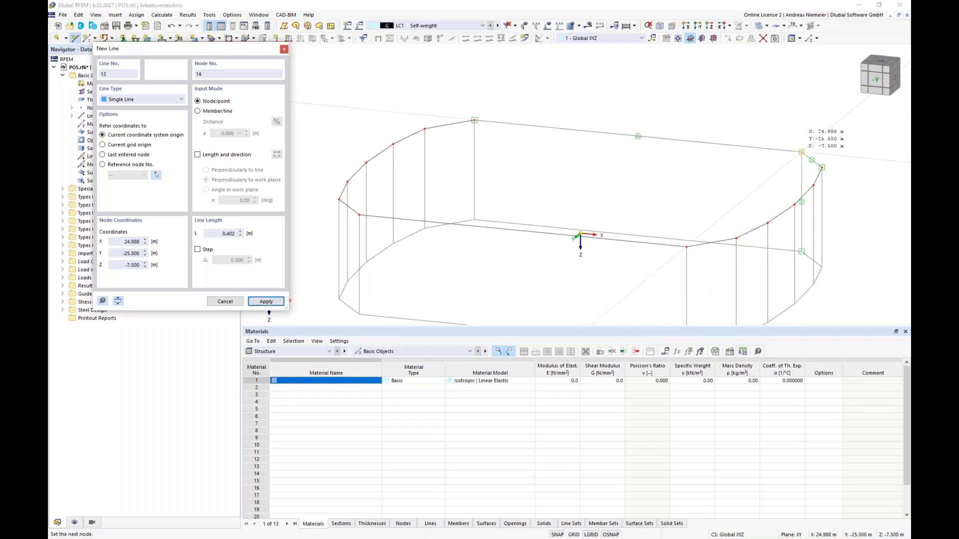
pyautogui.click(474, 120)
pyautogui.rightClick(520, 84)
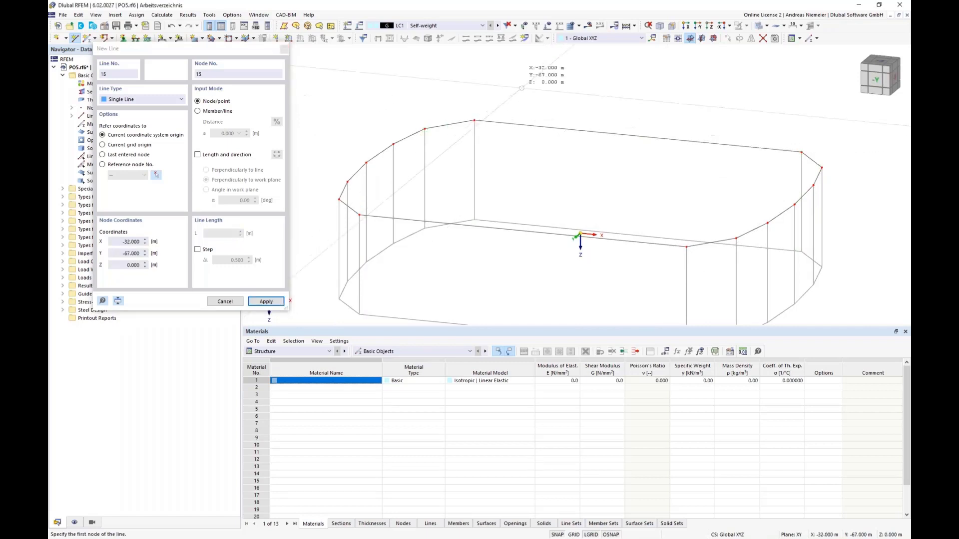
pyautogui.rightClick(415, 135)
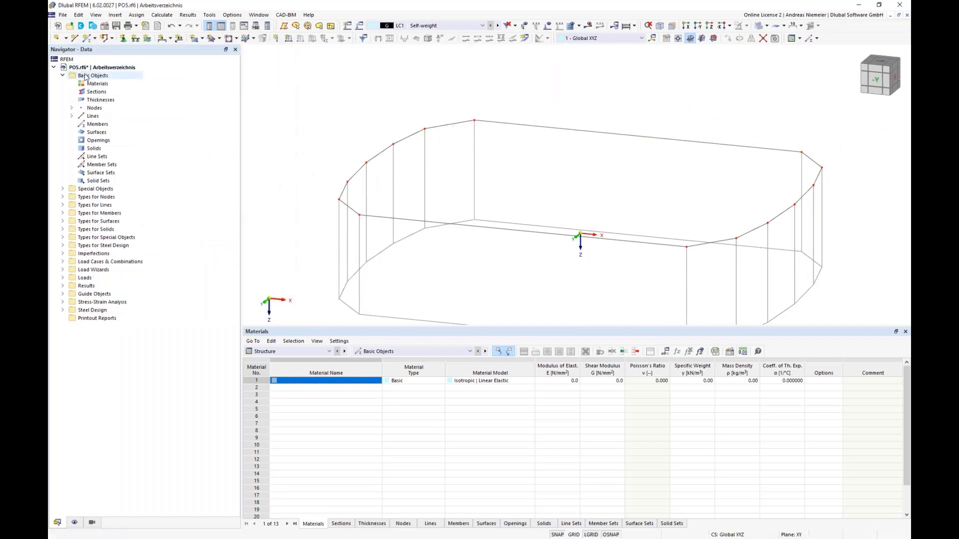
pyautogui.click(71, 116)
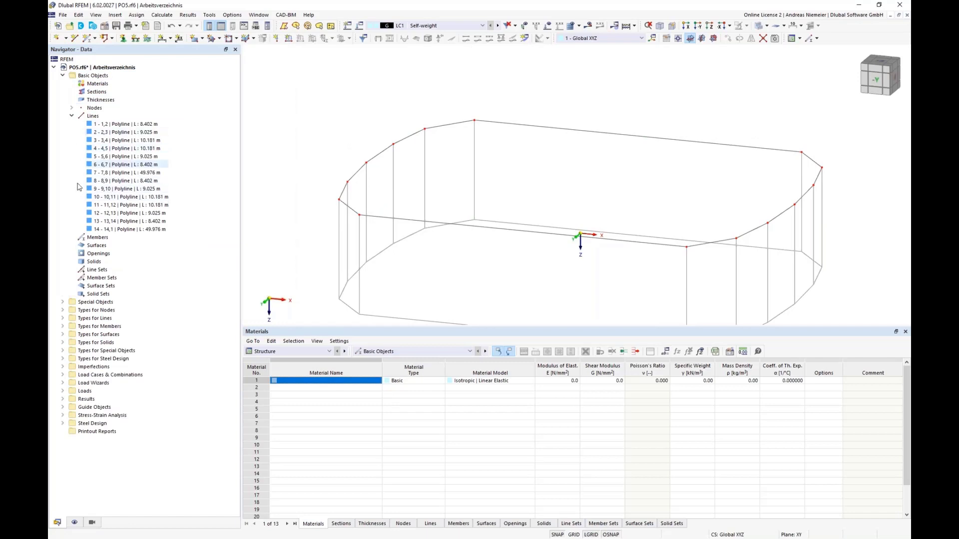
pyautogui.click(72, 117)
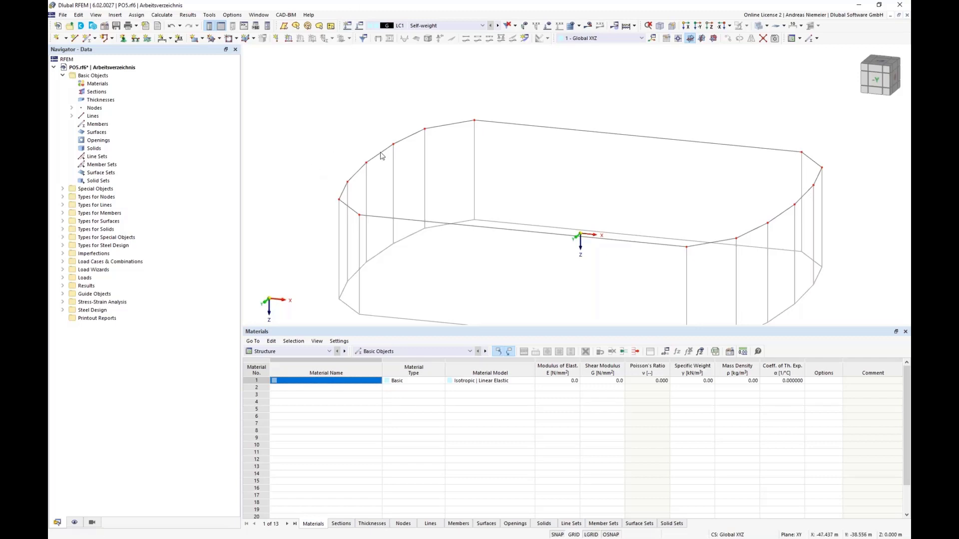
# - Copy the middle node of the ring's curved negative-X end by -1.5 m in X
pyautogui.scroll(-3, 424, 190)
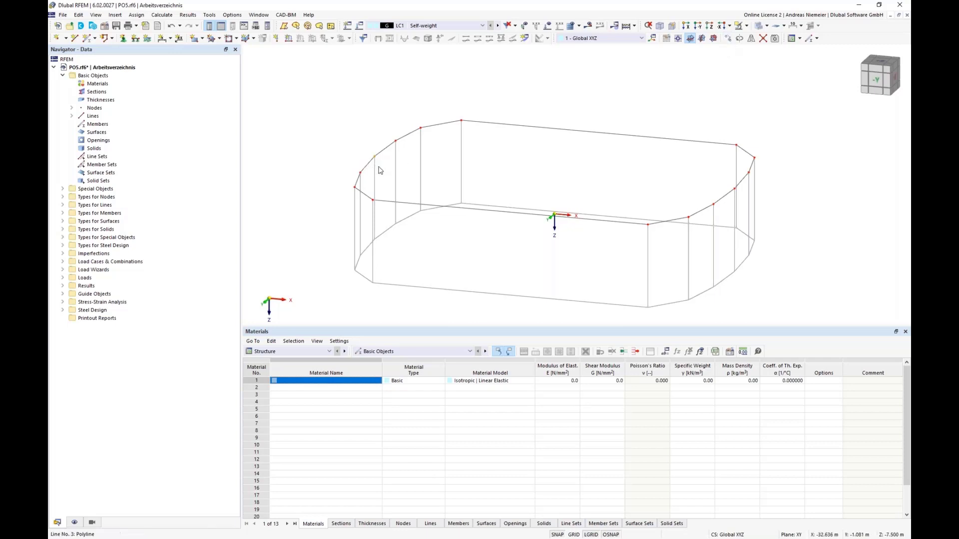
pyautogui.click(727, 38)
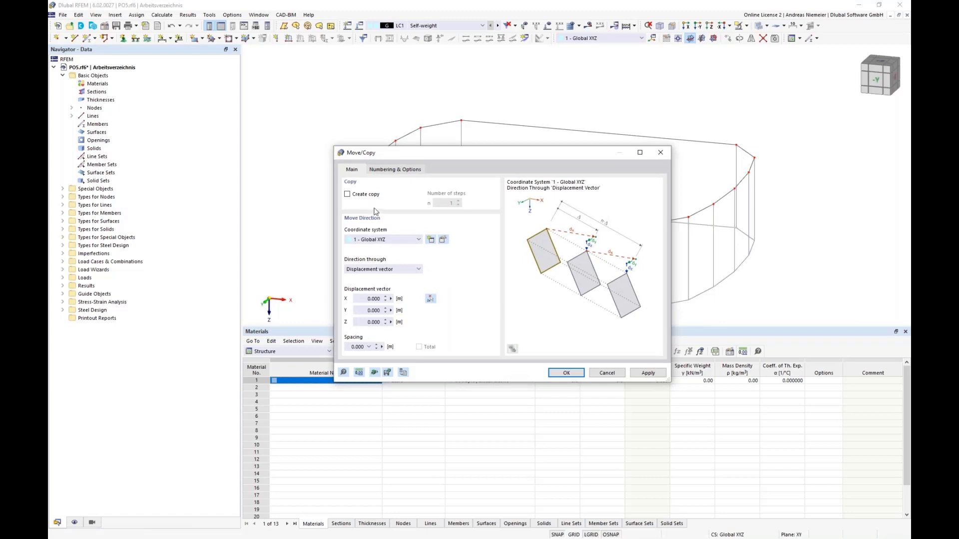
pyautogui.click(348, 194)
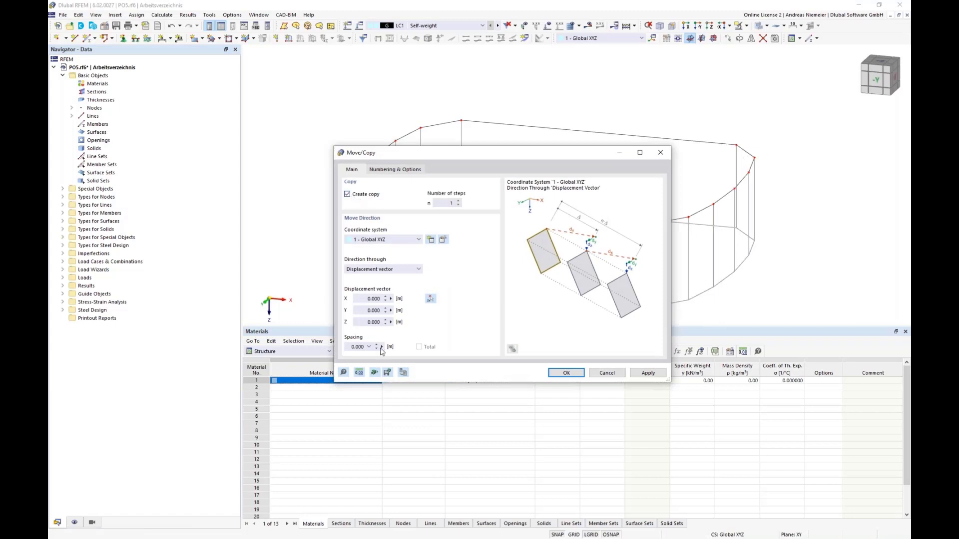
pyautogui.click(359, 300)
pyautogui.write('-1,5')
pyautogui.click(570, 373)
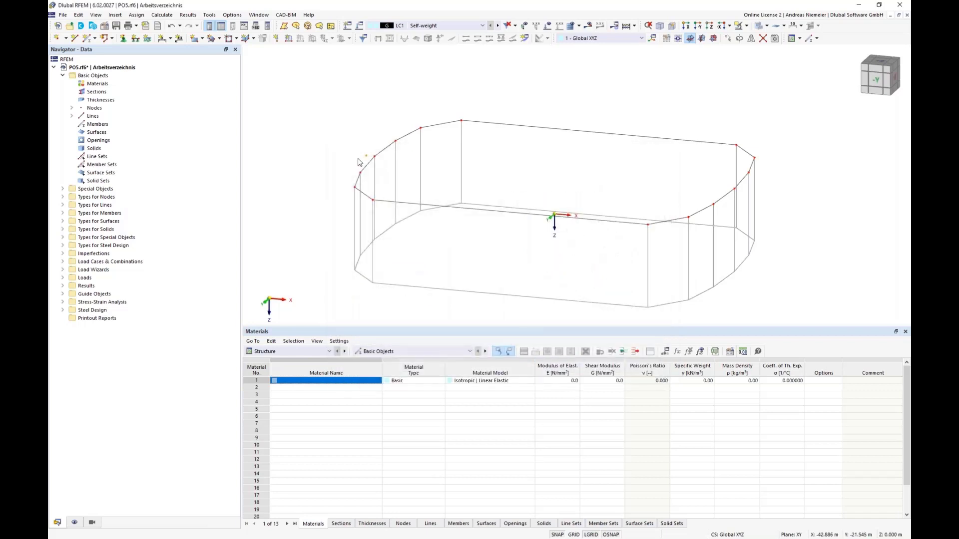
# - Place a node of the type Between Two Nodes midway between two diagonally opposite corner nodes of the upper ring
pyautogui.scroll(2, 370, 166)
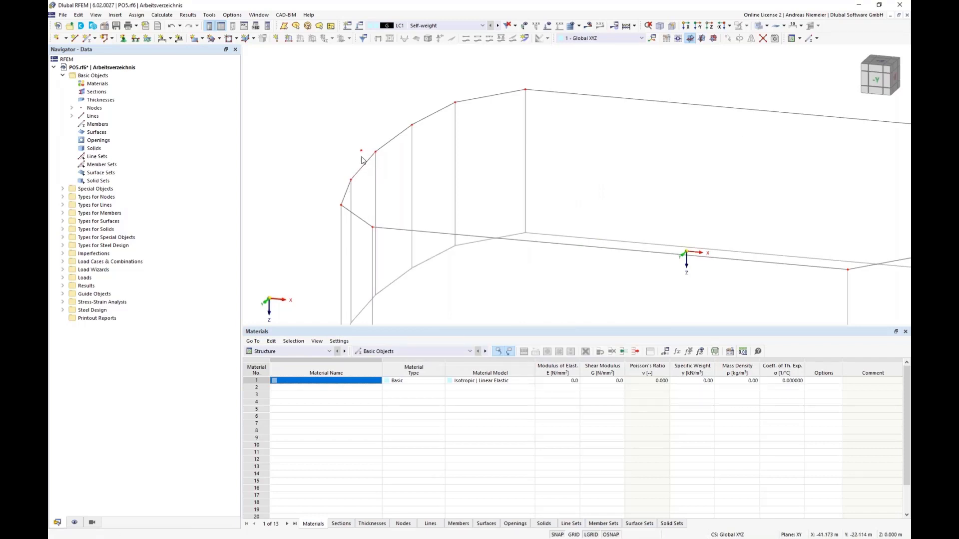
pyautogui.scroll(-2, 392, 178)
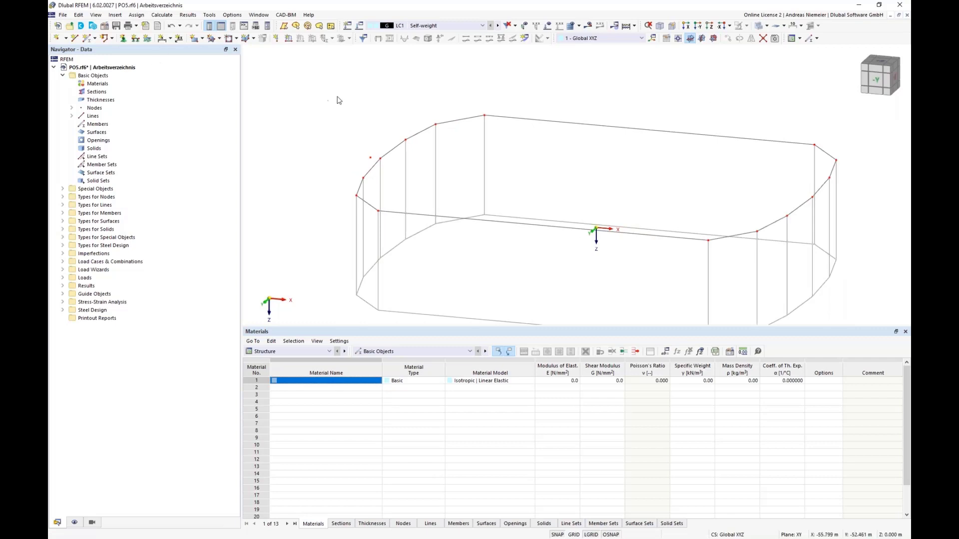
pyautogui.click(65, 38)
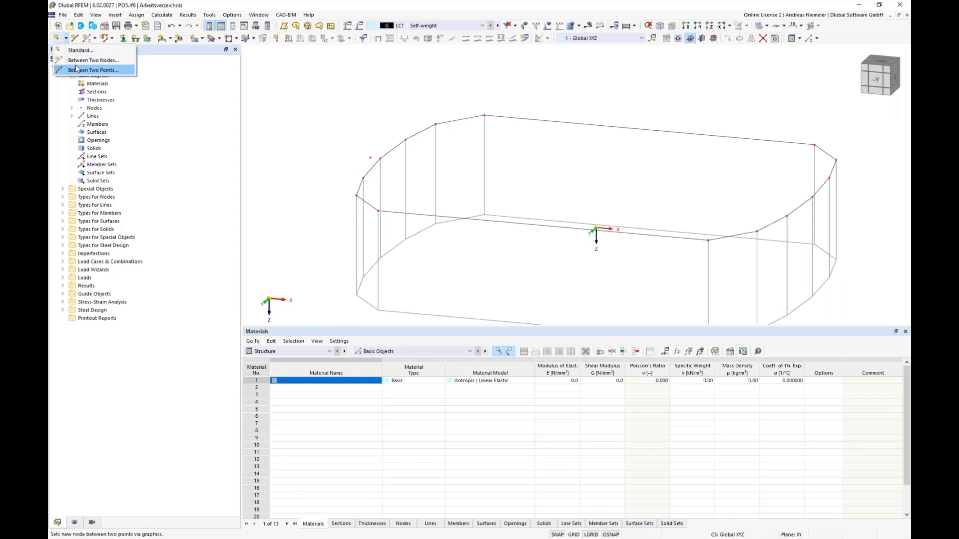
pyautogui.click(73, 60)
pyautogui.click(484, 116)
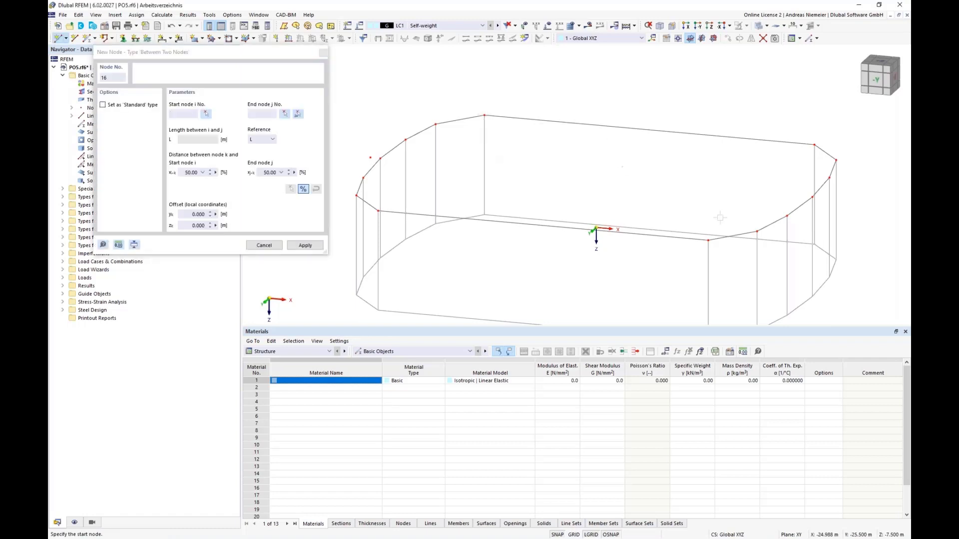
pyautogui.click(708, 241)
pyautogui.click(305, 245)
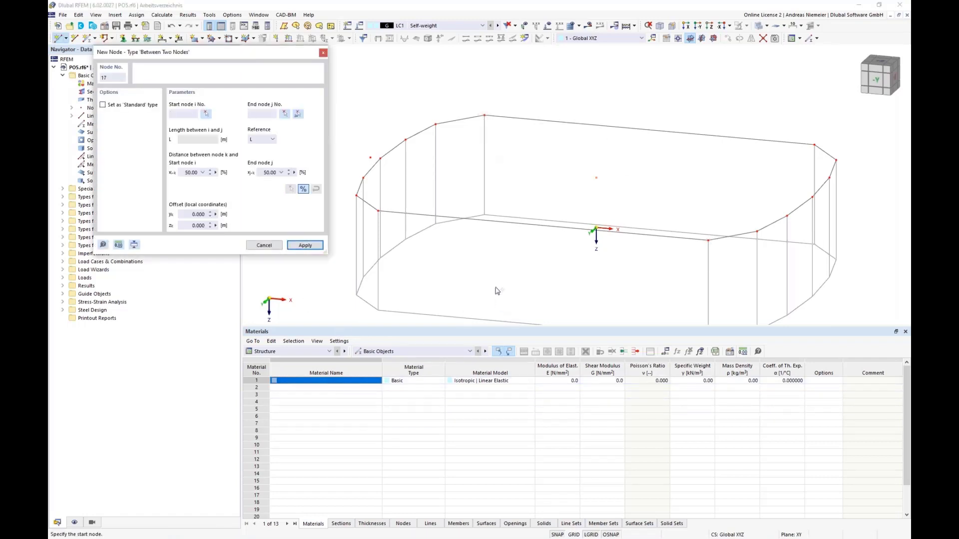
pyautogui.press('Escape')
# - Scale a copy of the upper ring about its central node, deriving the factor from the original and planned lengths so it reaches the offset node
pyautogui.keyDown('ctrl'); pyautogui.moveTo(526, 268); pyautogui.dragTo(559, 240, button='middle'); pyautogui.keyUp('ctrl')
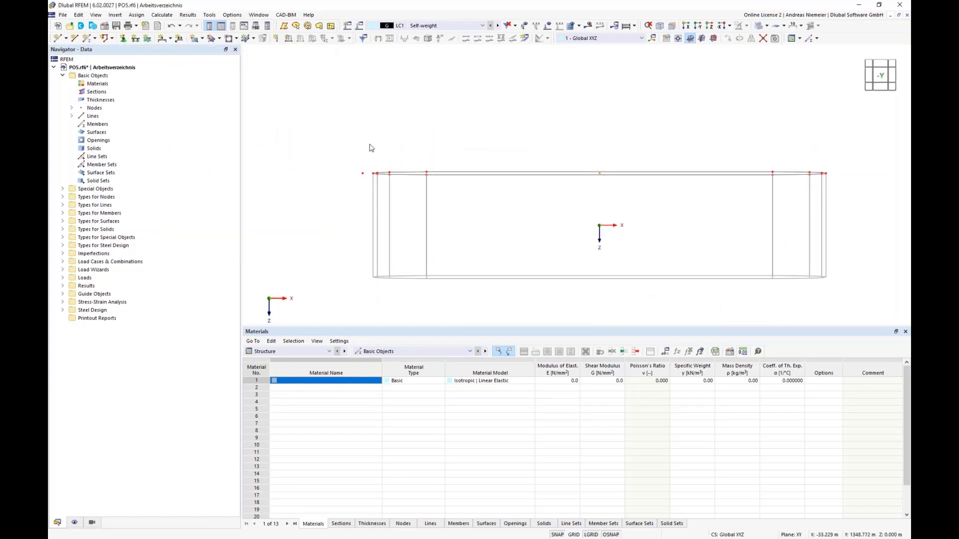
pyautogui.moveTo(370, 144); pyautogui.dragTo(854, 200)
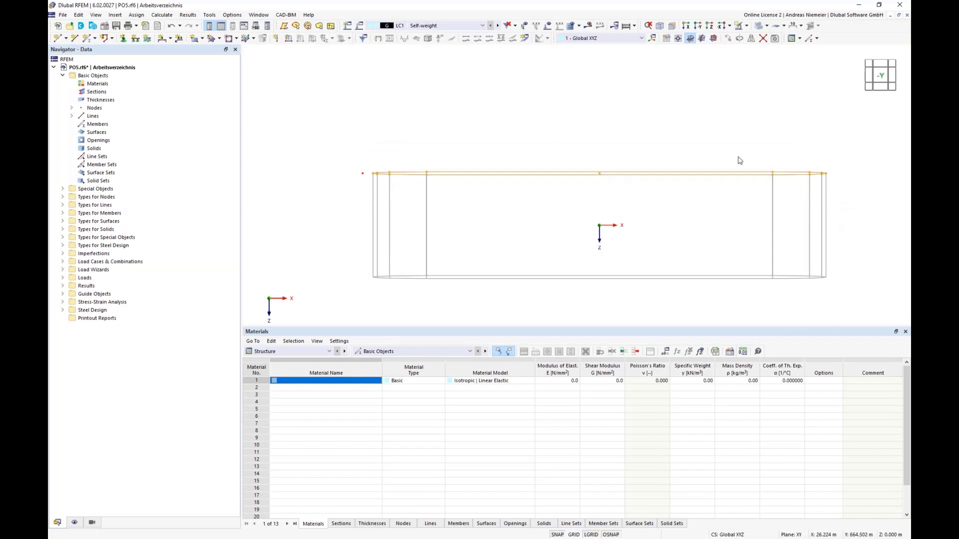
pyautogui.keyDown('ctrl'); pyautogui.moveTo(739, 156); pyautogui.dragTo(670, 181, button='middle'); pyautogui.keyUp('ctrl')
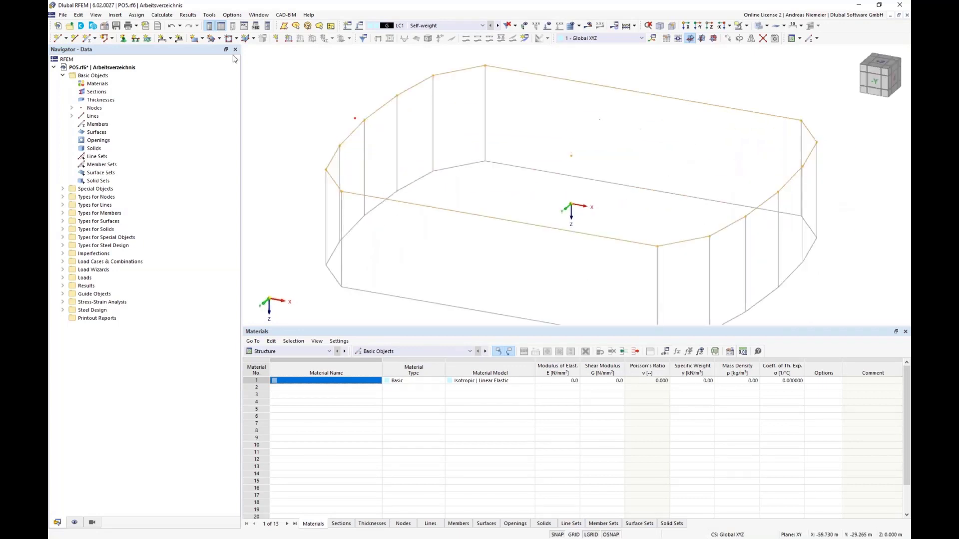
pyautogui.click(80, 16)
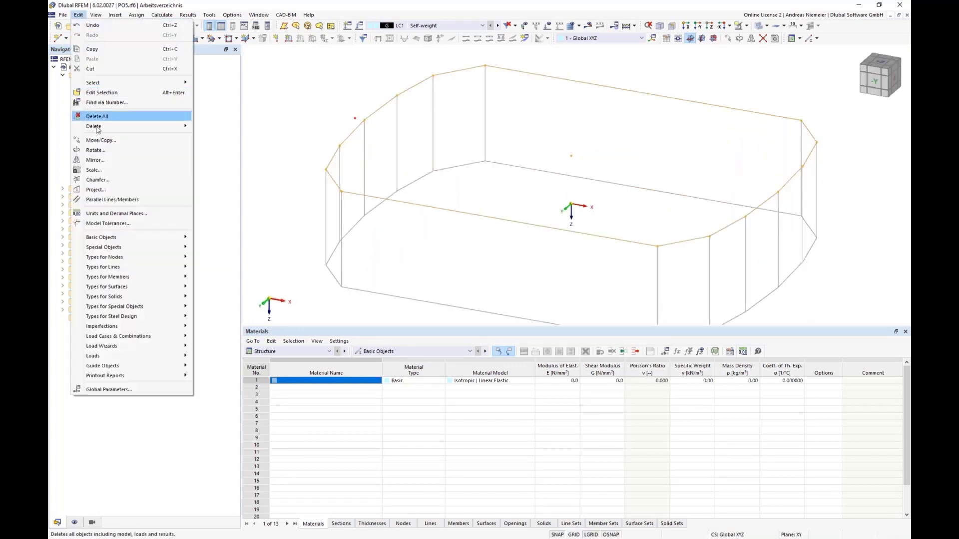
pyautogui.click(94, 171)
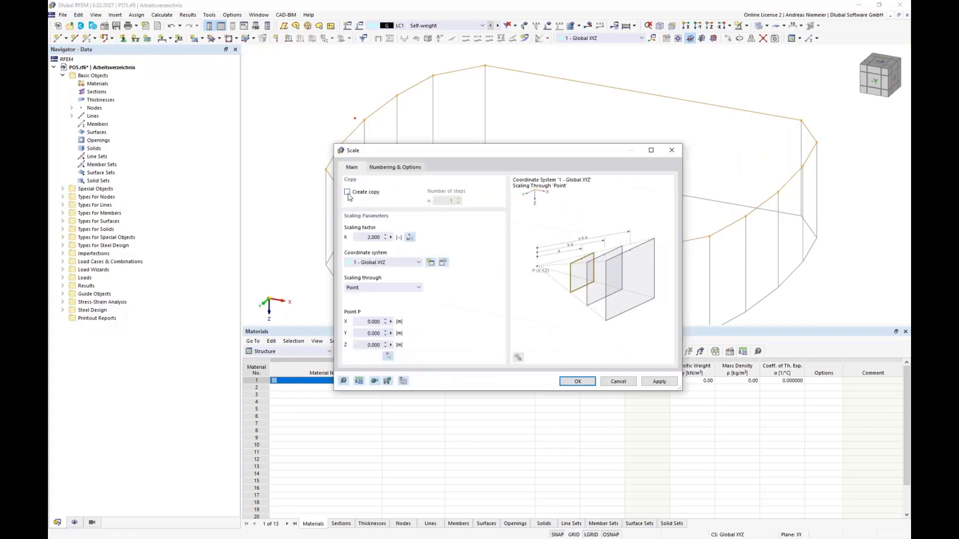
pyautogui.click(347, 192)
pyautogui.click(388, 356)
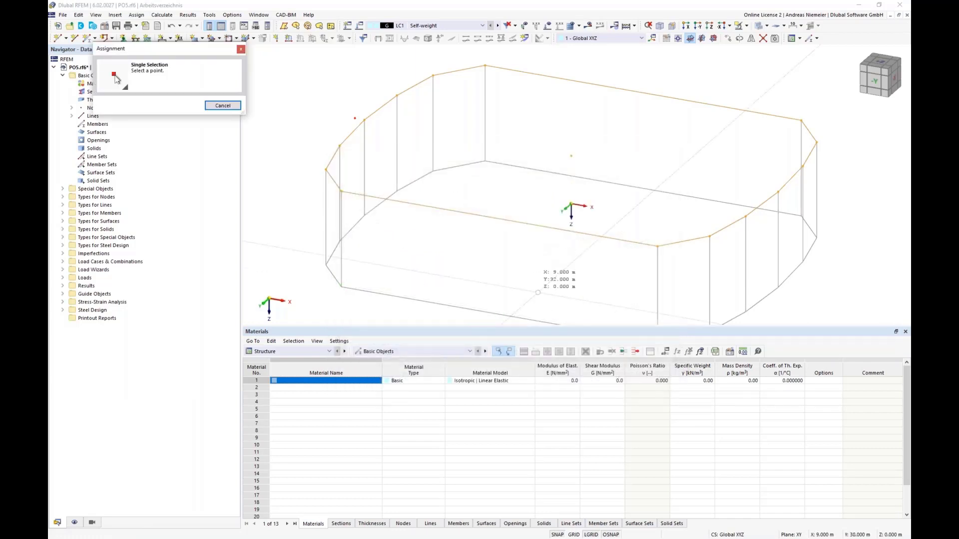
pyautogui.click(575, 160)
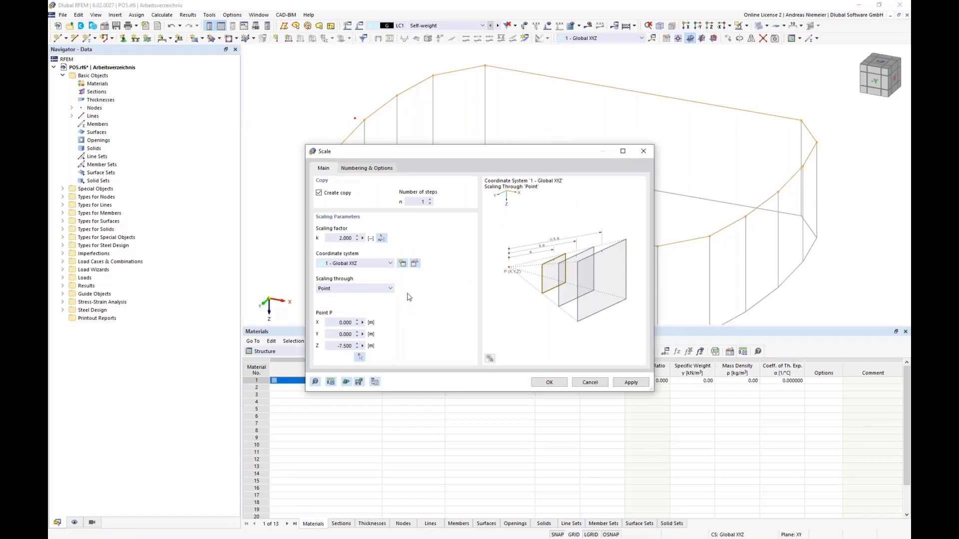
pyautogui.click(381, 239)
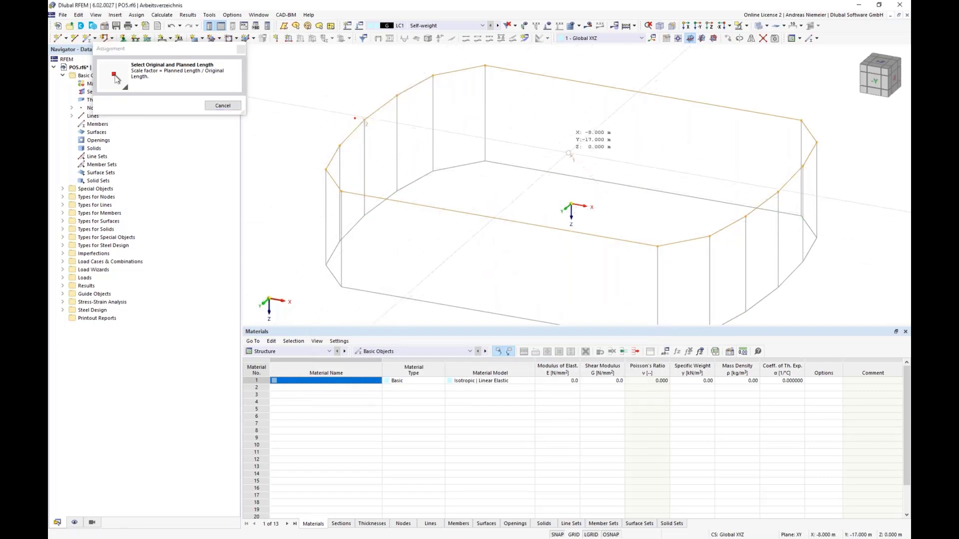
pyautogui.click(355, 119)
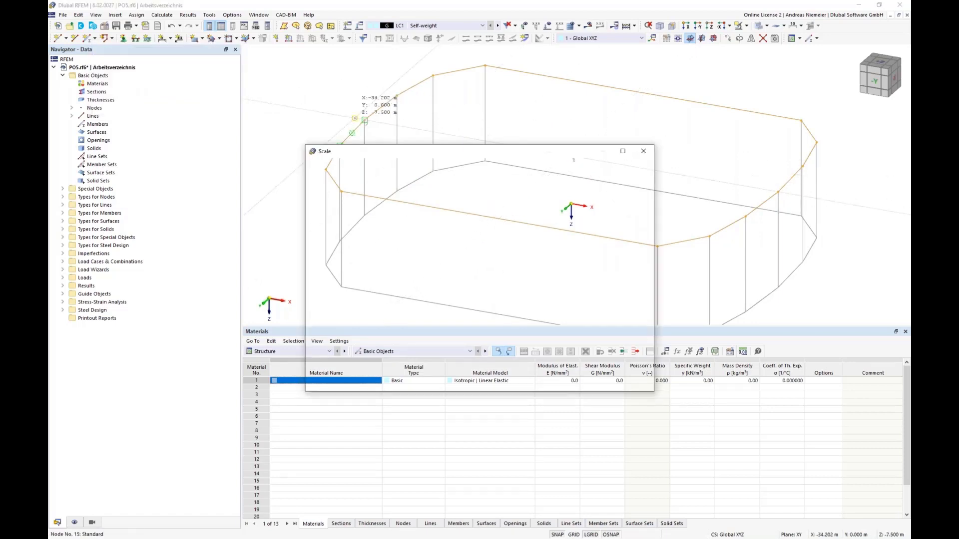
pyautogui.click(541, 383)
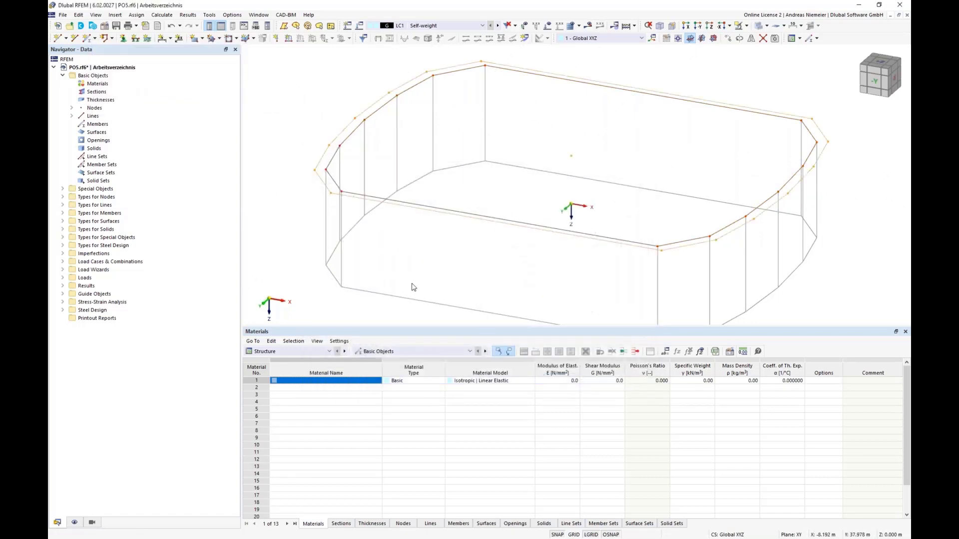
# - Draw a single line along the lower front edge of the imported geometry, between its two base corners
pyautogui.keyDown('ctrl'); pyautogui.moveTo(424, 272); pyautogui.dragTo(342, 195, button='middle'); pyautogui.keyUp('ctrl')
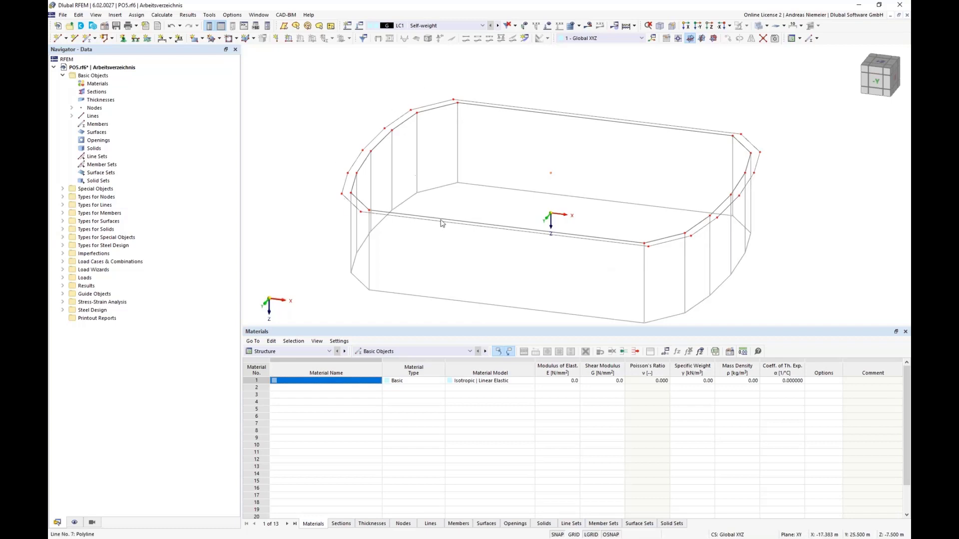
pyautogui.keyDown('ctrl'); pyautogui.moveTo(440, 220); pyautogui.dragTo(464, 205, button='middle'); pyautogui.keyUp('ctrl')
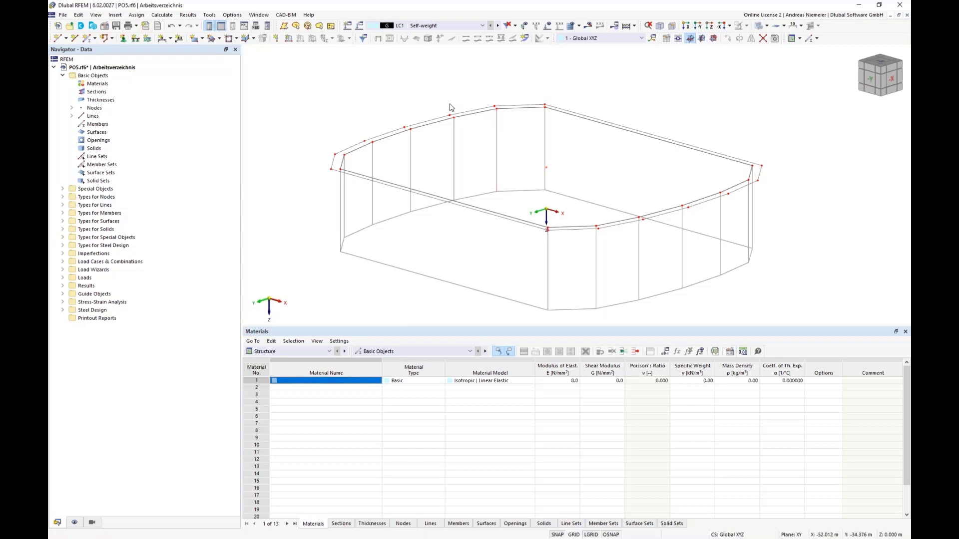
pyautogui.scroll(-2, 392, 97)
pyautogui.scroll(1, 347, 211)
pyautogui.keyDown('ctrl'); pyautogui.moveTo(346, 212); pyautogui.dragTo(367, 231, button='middle'); pyautogui.keyUp('ctrl')
pyautogui.scroll(-1, 368, 231)
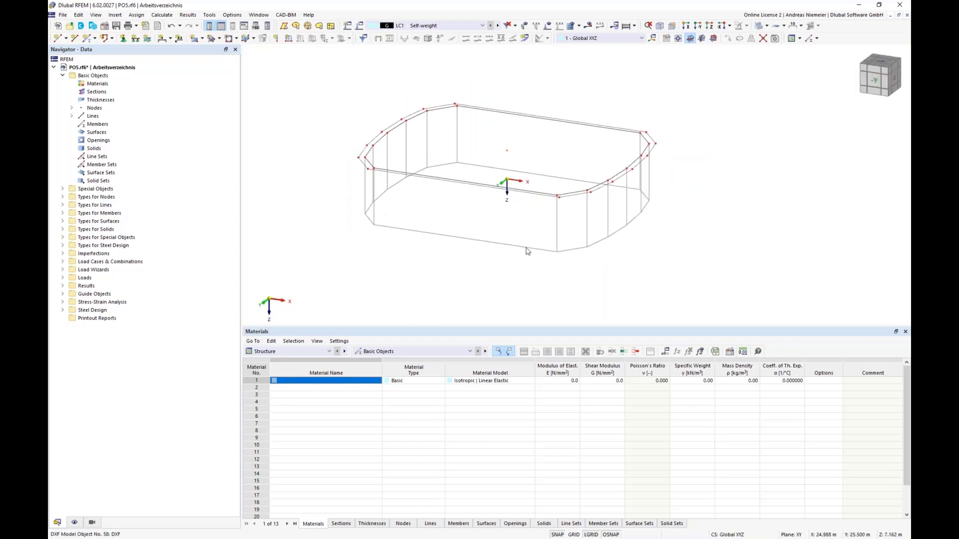
pyautogui.click(75, 38)
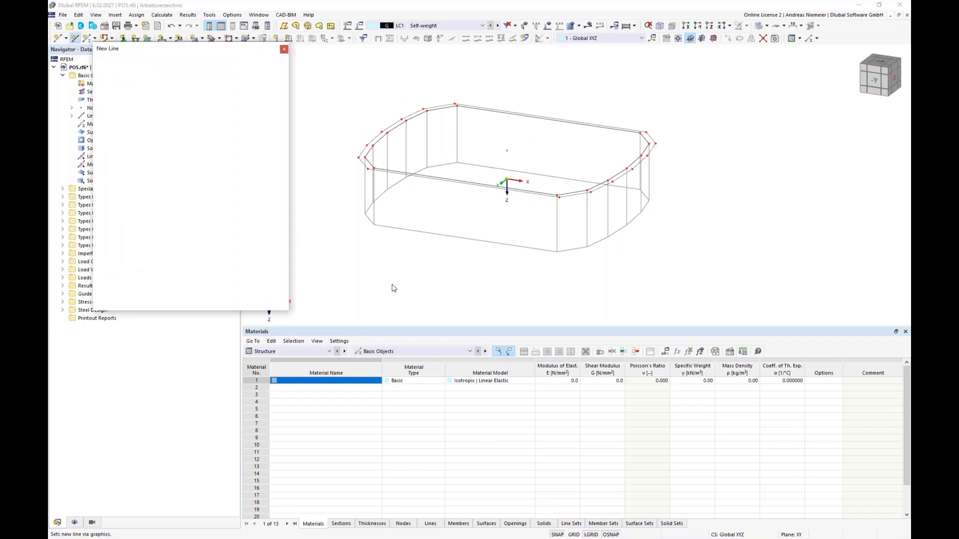
pyautogui.click(376, 226)
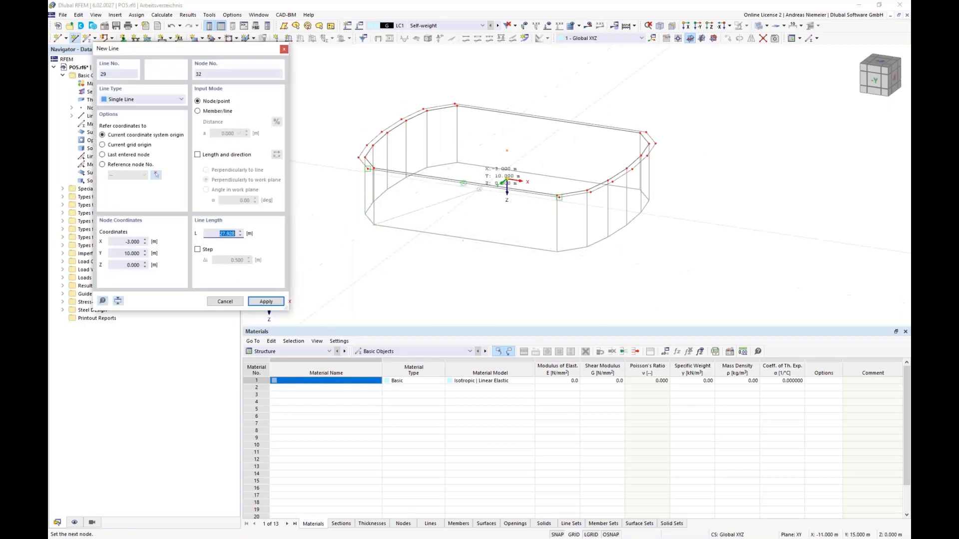
pyautogui.click(557, 253)
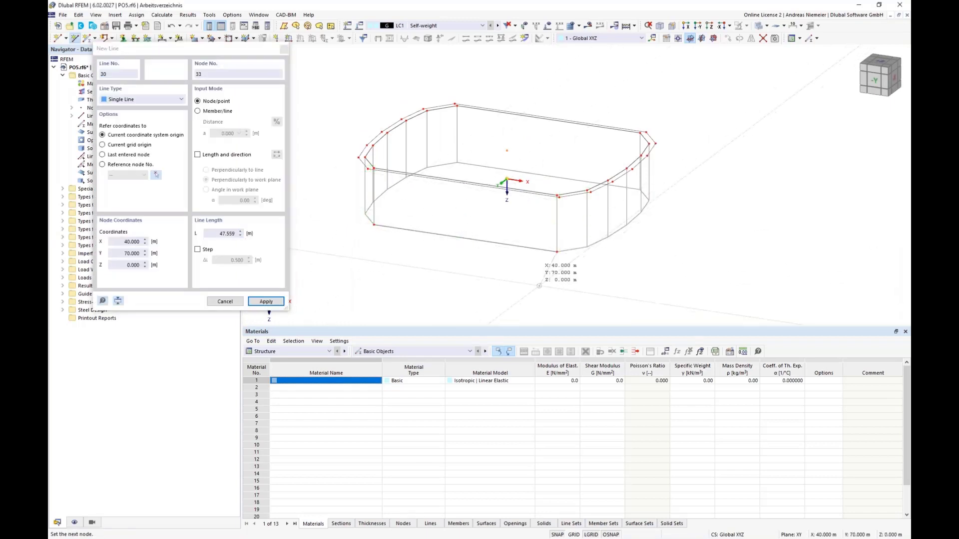
pyautogui.press('Escape')
pyautogui.press('Escape')
pyautogui.keyDown('ctrl'); pyautogui.moveTo(484, 278); pyautogui.dragTo(502, 276, button='middle'); pyautogui.keyUp('ctrl')
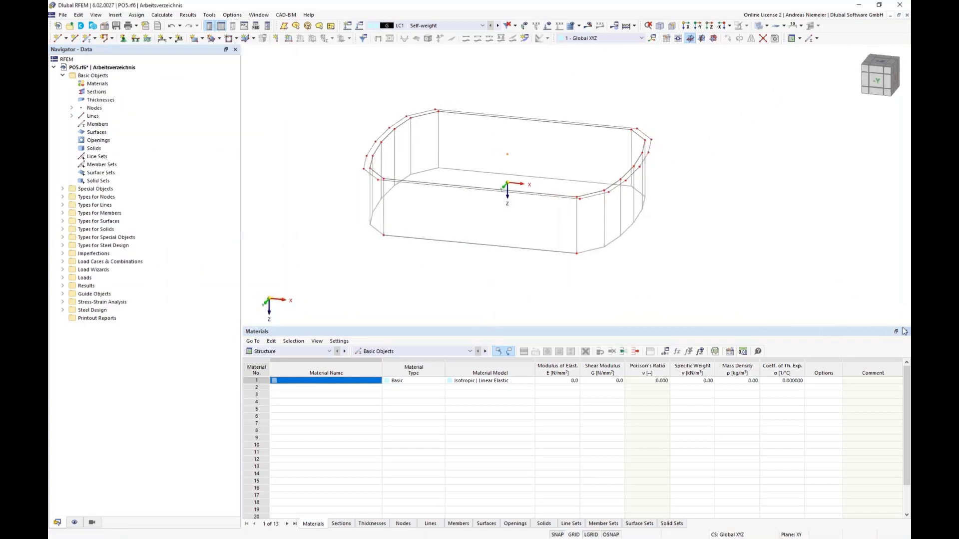
# - Hide the Materials table to enlarge the model view
pyautogui.click(906, 332)
pyautogui.moveTo(476, 372); pyautogui.dragTo(503, 346, button='middle')
pyautogui.scroll(2, 519, 338)
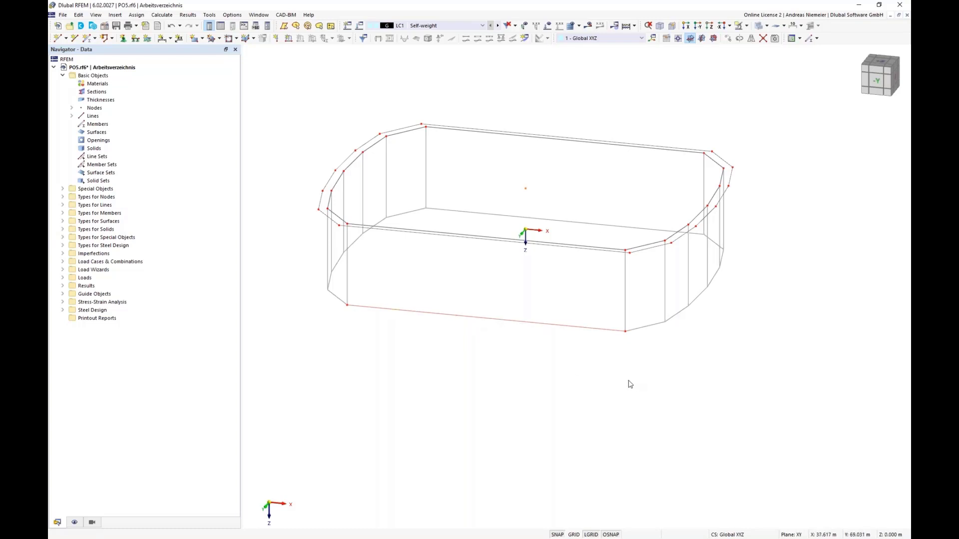
# - Move the lower front line outward from the building in Y without copying it, with the X displacement set to 0
pyautogui.keyDown('ctrl'); pyautogui.moveTo(630, 385); pyautogui.dragTo(612, 374, button='middle'); pyautogui.keyUp('ctrl')
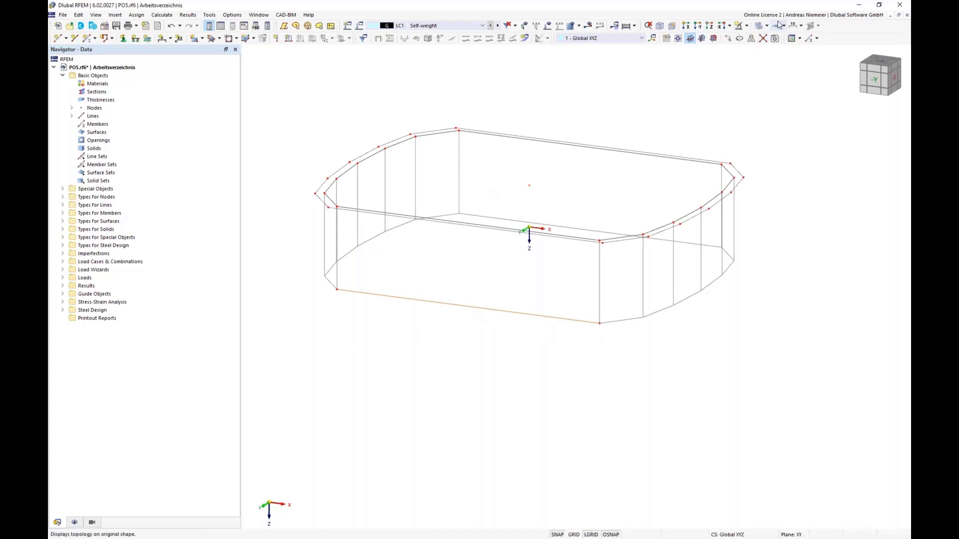
pyautogui.click(728, 38)
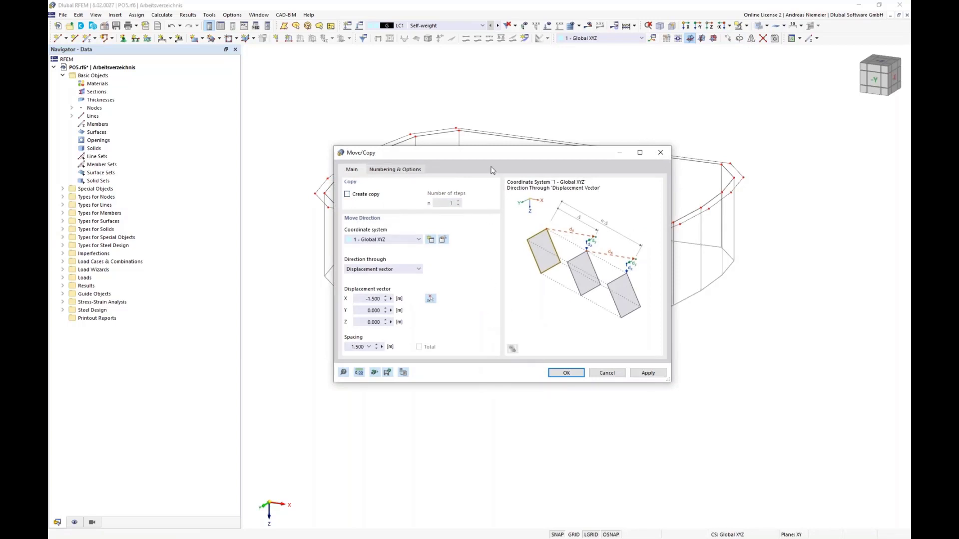
pyautogui.moveTo(541, 153); pyautogui.dragTo(743, 155)
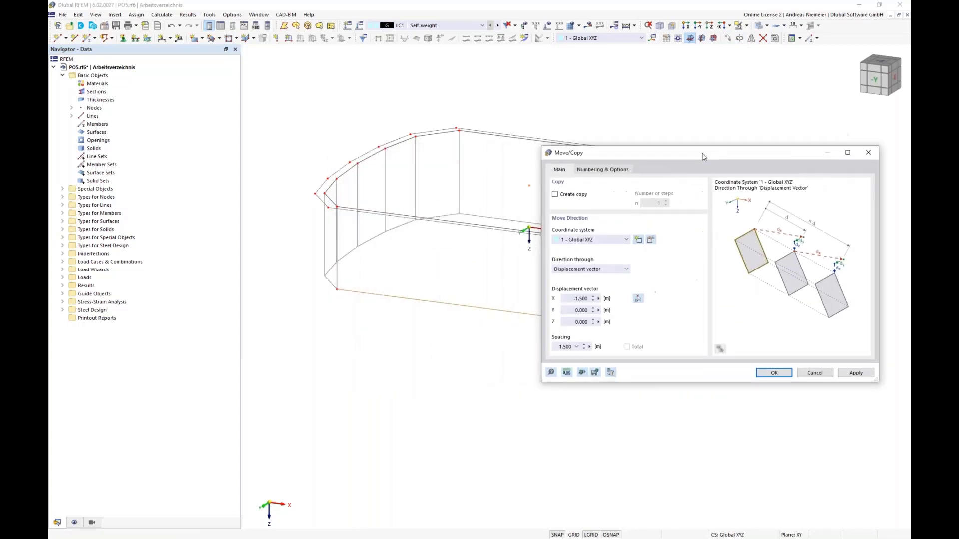
pyautogui.doubleClick(573, 296)
pyautogui.write('0')
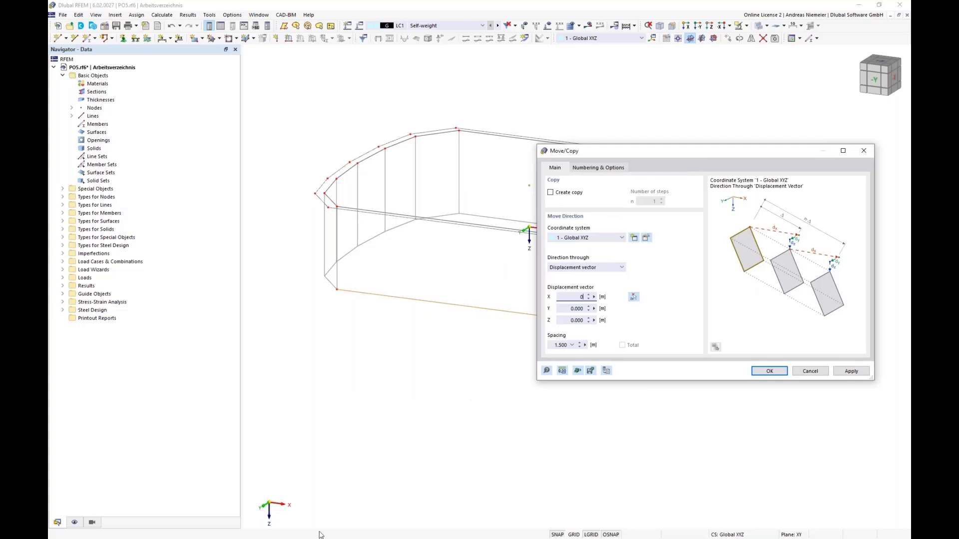
pyautogui.press('Tab')
pyautogui.click(768, 371)
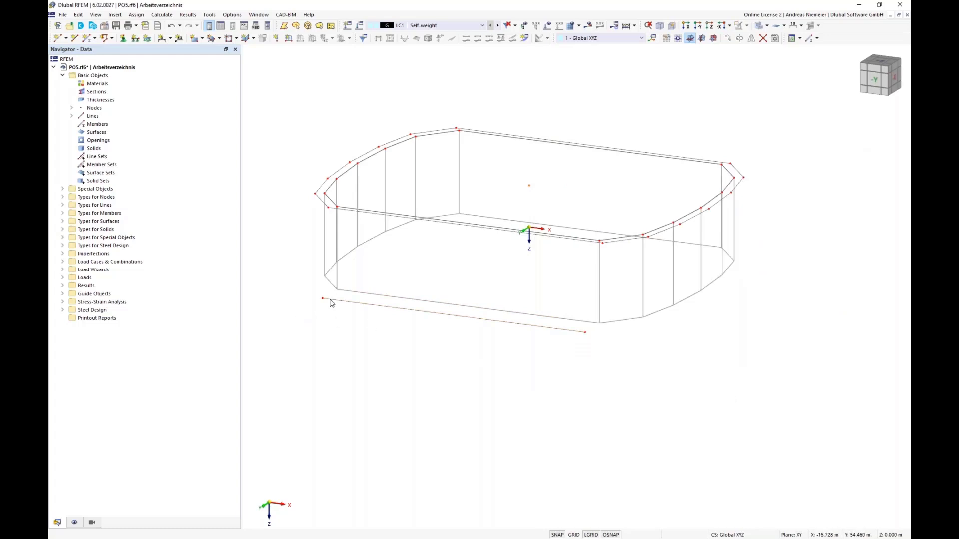
# - Change the offset front line's length to 41 m with Extend Line, applied to both line sides
pyautogui.keyDown('ctrl'); pyautogui.moveTo(609, 380); pyautogui.dragTo(494, 362, button='middle'); pyautogui.keyUp('ctrl')
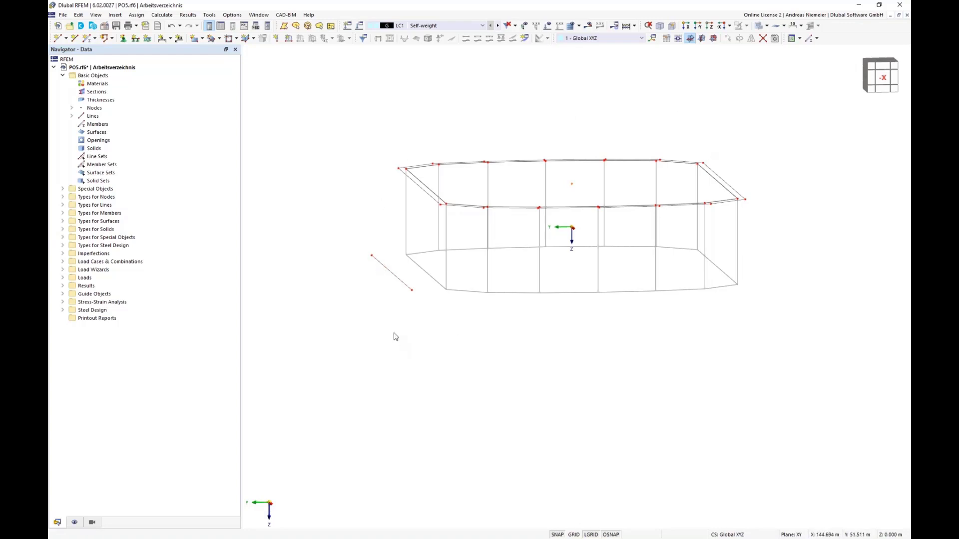
pyautogui.keyDown('ctrl'); pyautogui.moveTo(394, 336); pyautogui.dragTo(622, 365, button='middle'); pyautogui.keyUp('ctrl')
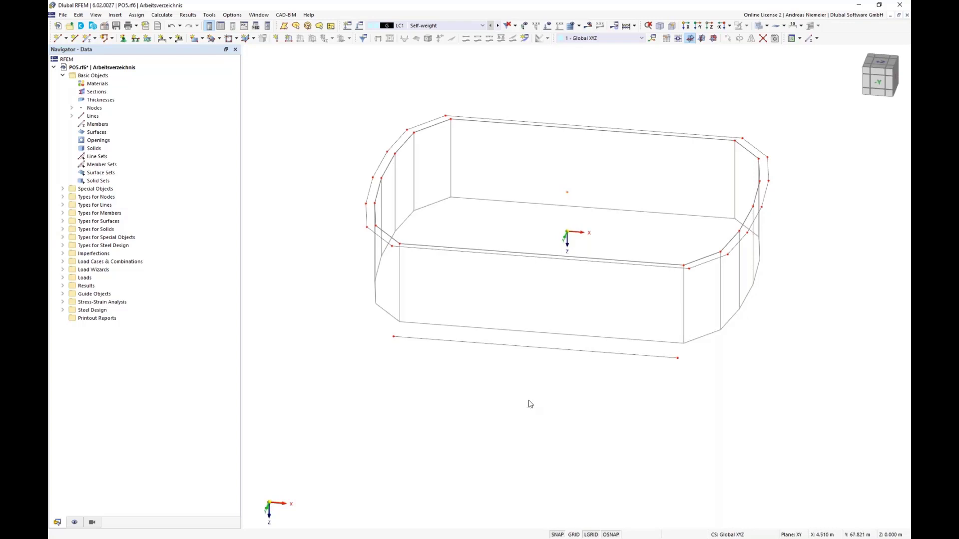
pyautogui.click(548, 352)
pyautogui.rightClick(548, 351)
pyautogui.moveTo(623, 112)
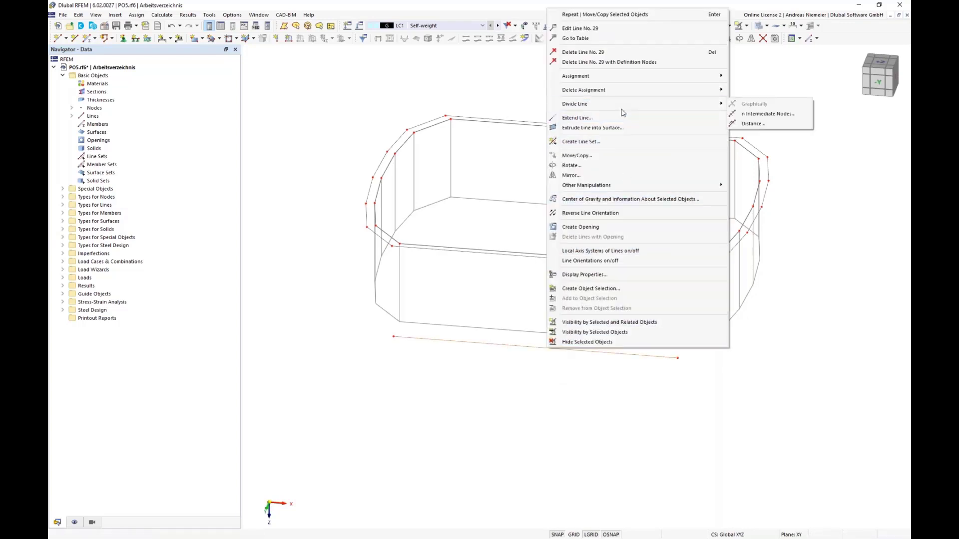
pyautogui.click(575, 120)
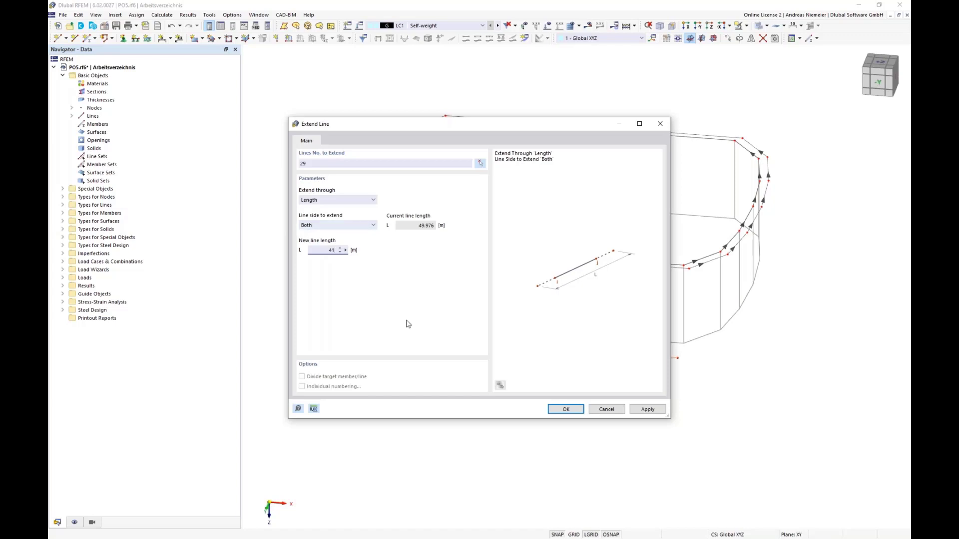
pyautogui.click(568, 411)
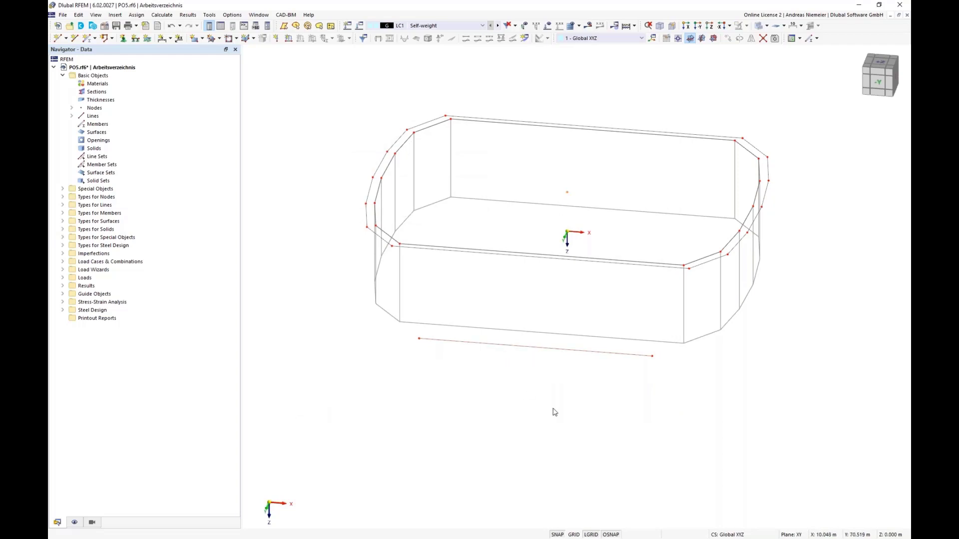
# - Divide the offset front line by distance at 15 m from its start
pyautogui.moveTo(553, 411); pyautogui.dragTo(439, 293, button='middle')
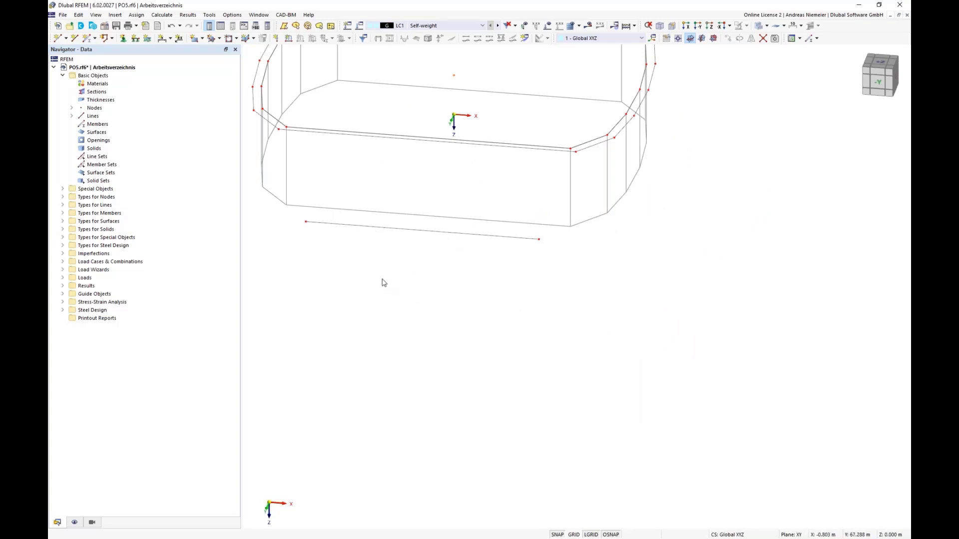
pyautogui.rightClick(374, 227)
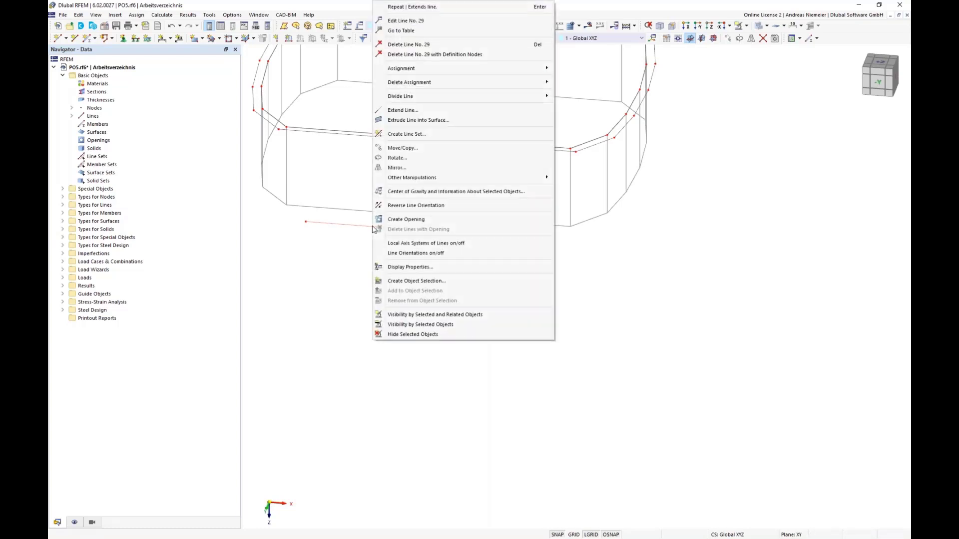
pyautogui.moveTo(530, 96)
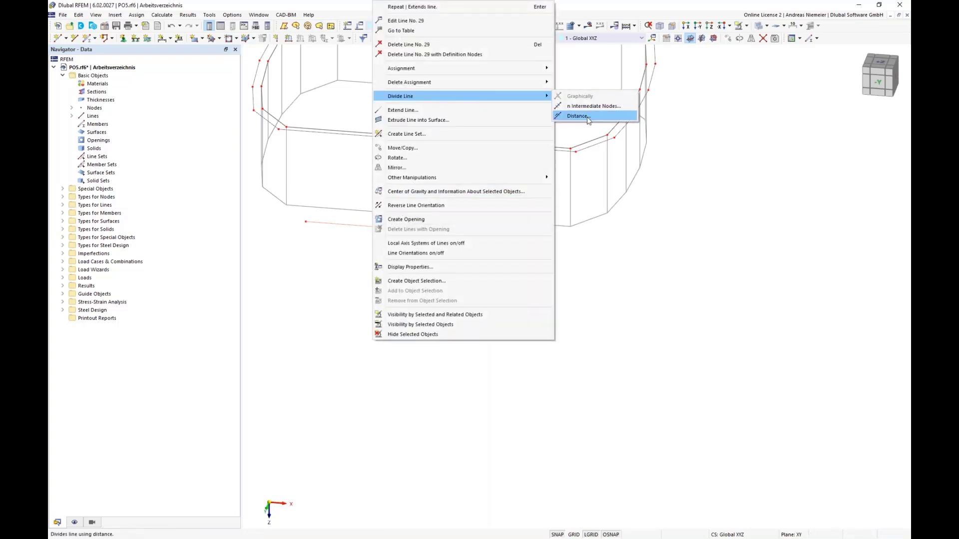
pyautogui.click(578, 115)
pyautogui.moveTo(483, 125); pyautogui.dragTo(742, 156)
pyautogui.click(569, 227)
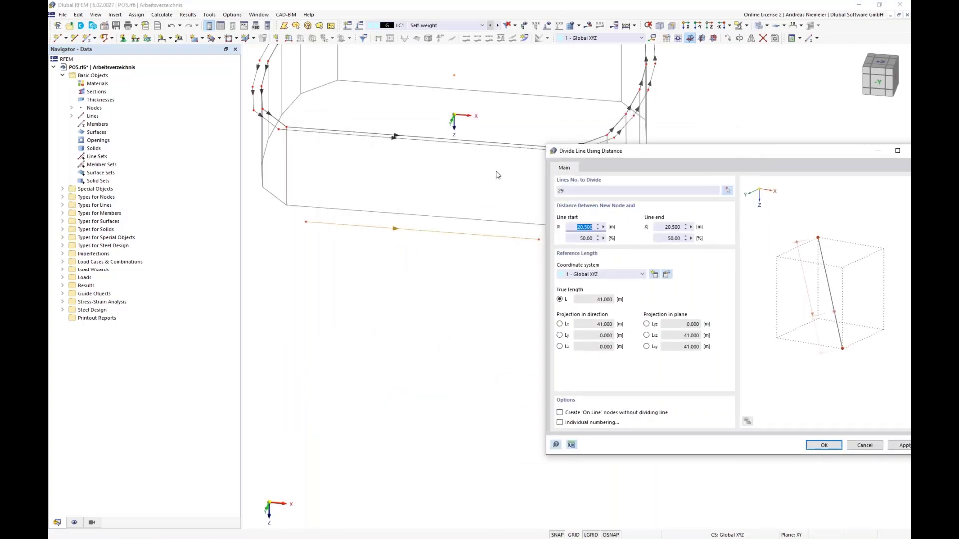
pyautogui.write('15')
pyautogui.click(903, 445)
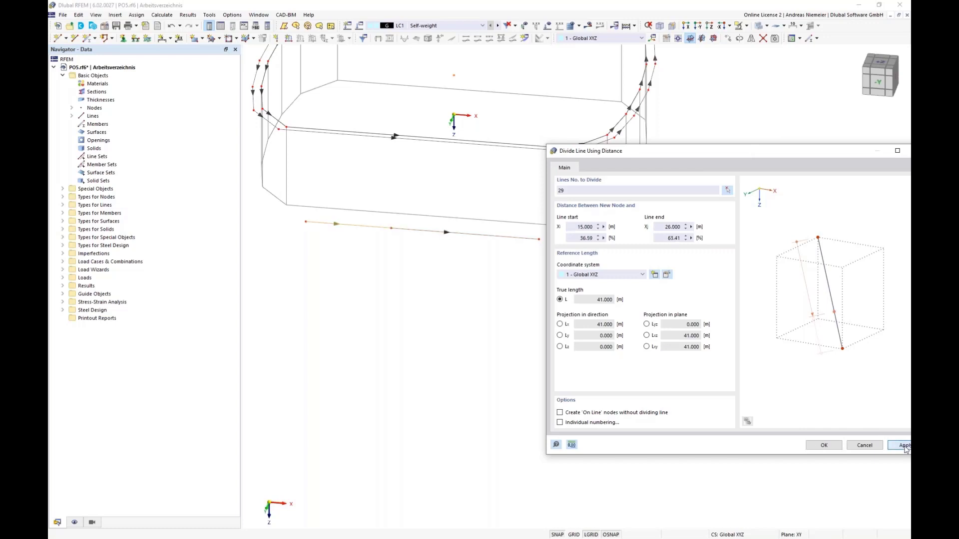
# - Divide the remaining longer segment of the offset front line at 15 m from its end
pyautogui.click(726, 191)
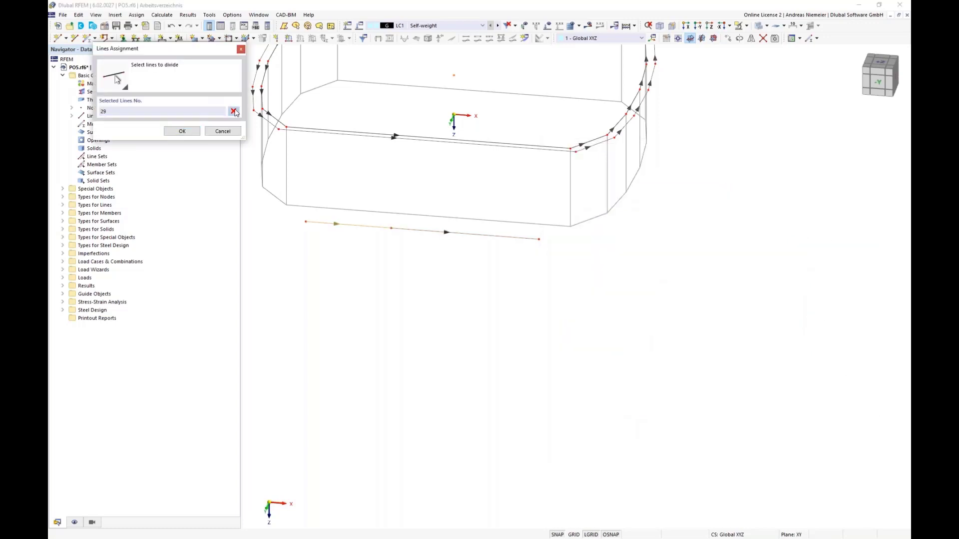
pyautogui.click(488, 237)
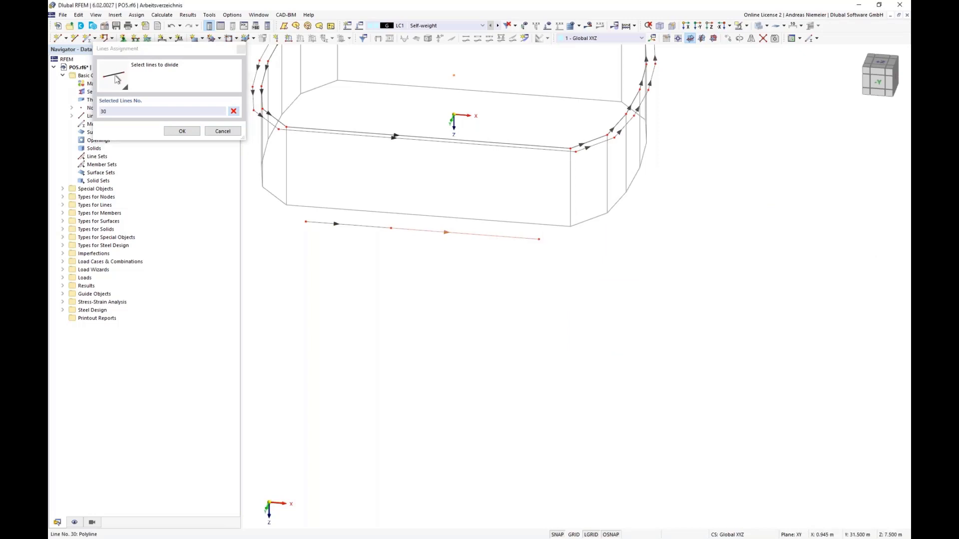
pyautogui.click(181, 131)
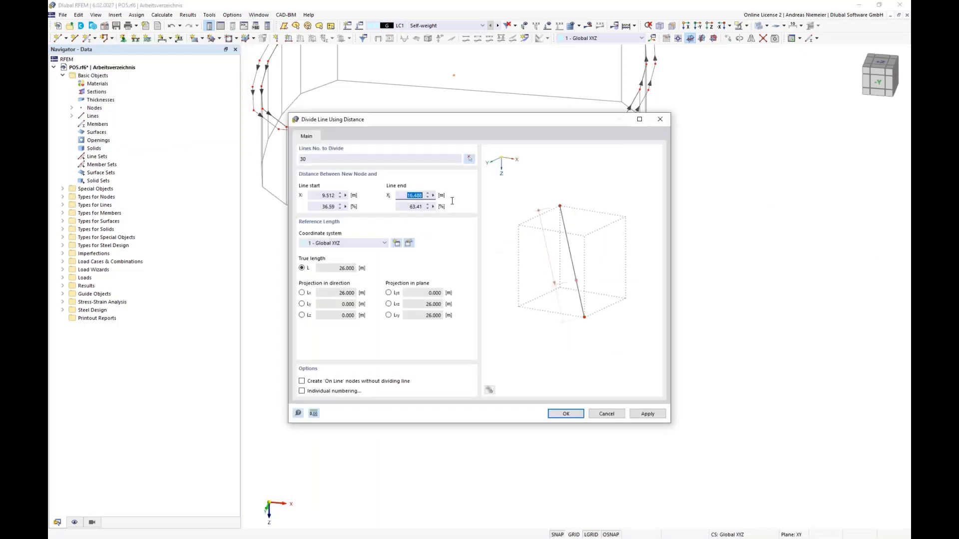
pyautogui.write('15')
pyautogui.click(566, 414)
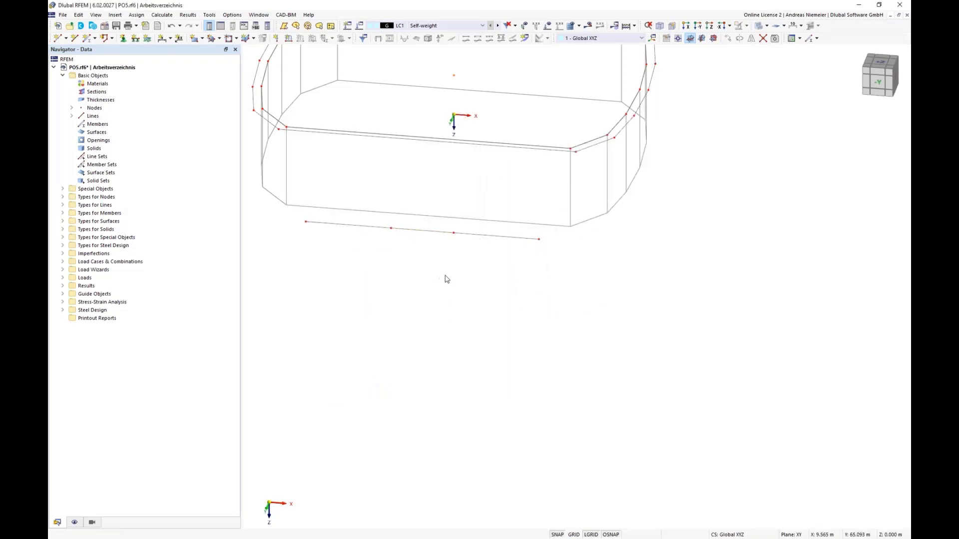
# - Delete the three segments of the offset front line, keeping their four nodes
pyautogui.keyDown('ctrl'); pyautogui.moveTo(377, 250); pyautogui.dragTo(369, 261, button='middle'); pyautogui.keyUp('ctrl')
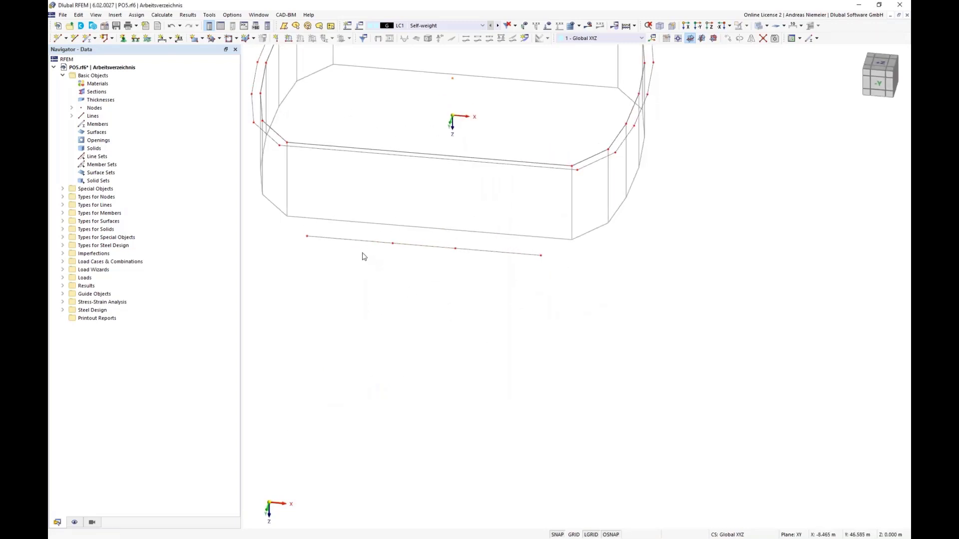
pyautogui.click(356, 240)
pyautogui.press('Delete')
pyautogui.click(424, 246)
pyautogui.press('Delete')
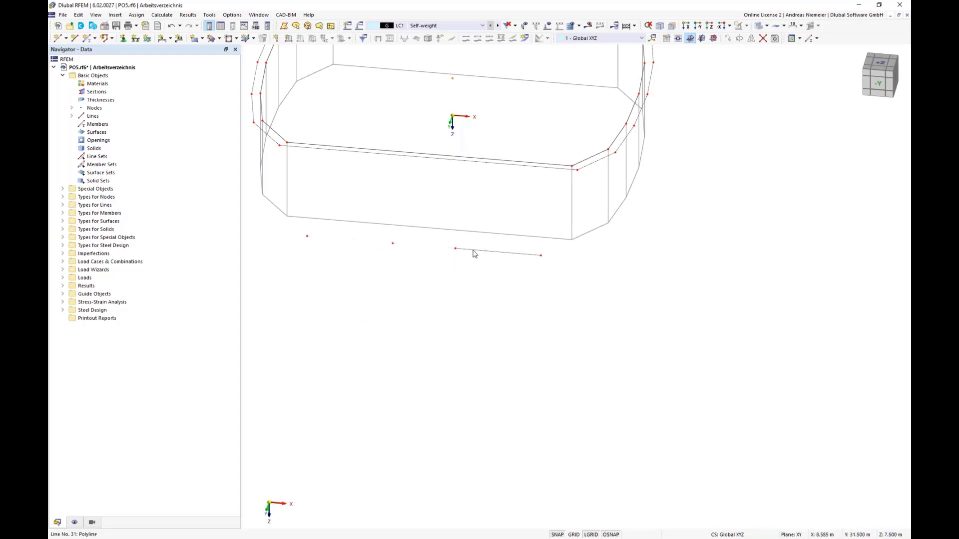
pyautogui.click(473, 251)
pyautogui.press('Delete')
# - Mirror a copy of the four offset front nodes about the XZ plane through the global origin
pyautogui.moveTo(483, 301); pyautogui.dragTo(452, 280, button='middle')
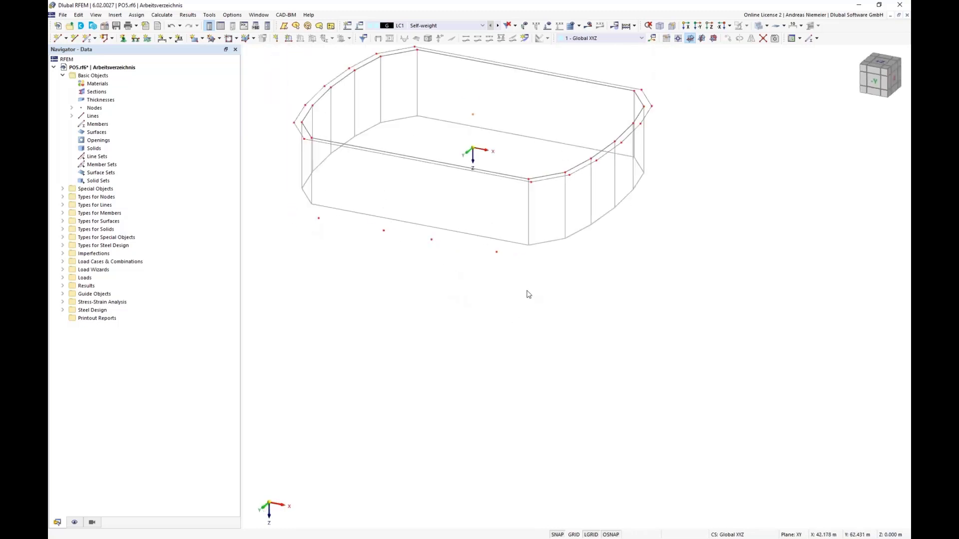
pyautogui.moveTo(539, 278); pyautogui.dragTo(446, 296, button='middle')
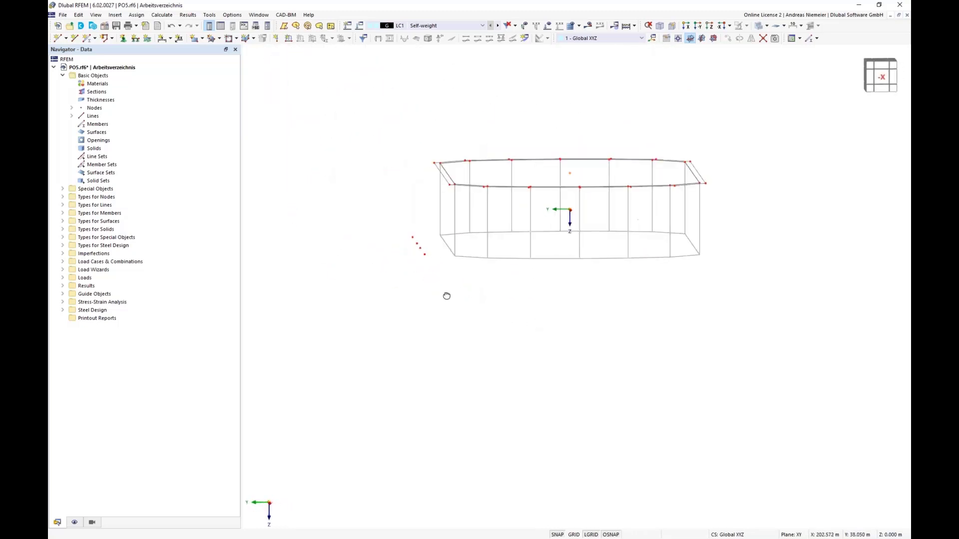
pyautogui.scroll(-1, 446, 295)
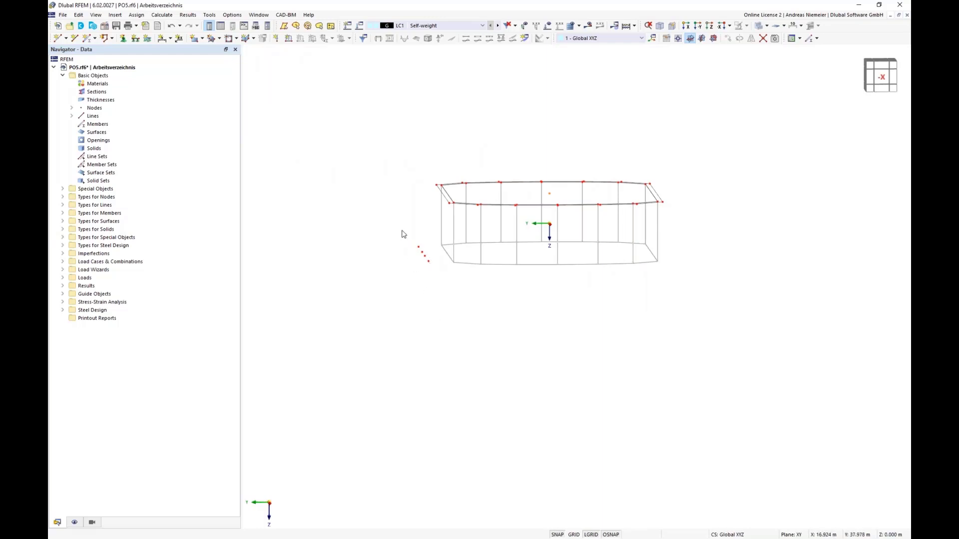
pyautogui.moveTo(403, 235); pyautogui.dragTo(437, 290)
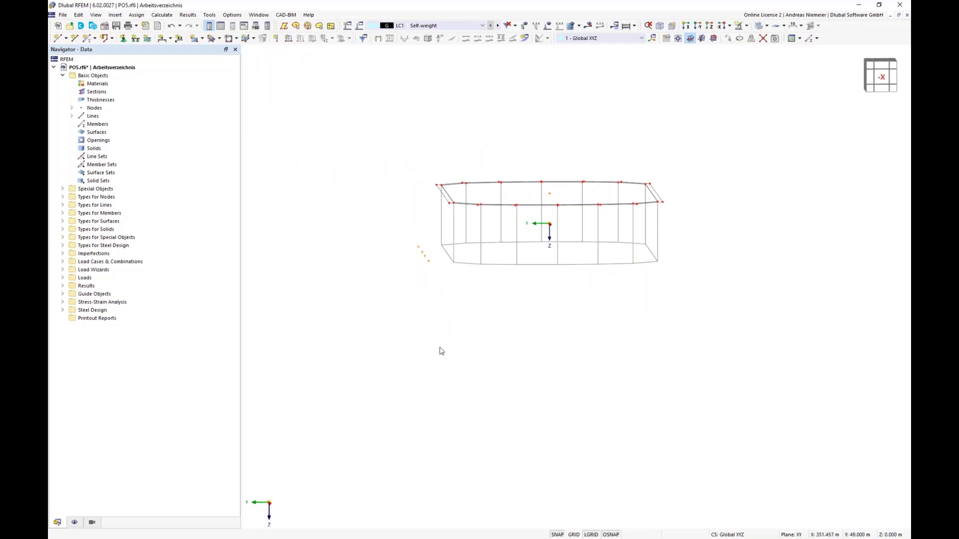
pyautogui.click(751, 38)
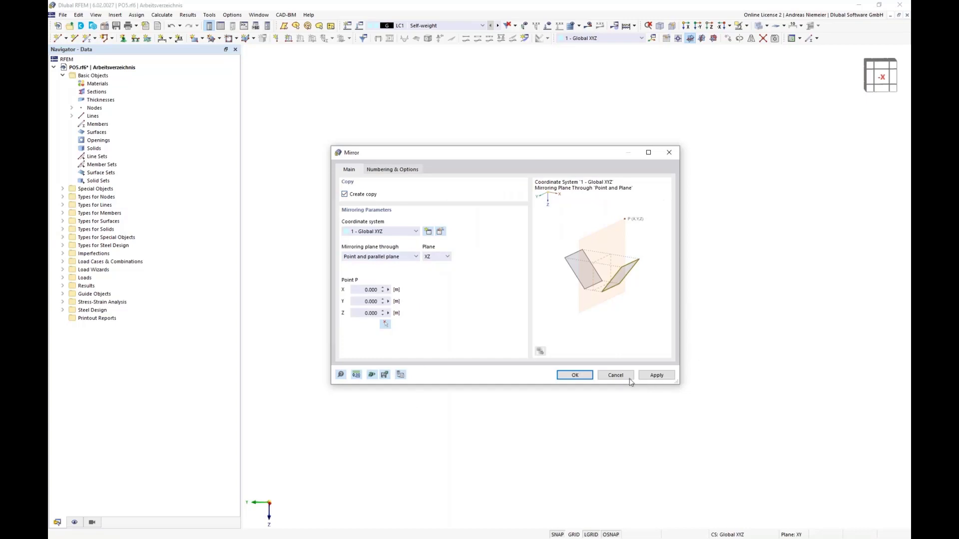
pyautogui.click(428, 258)
pyautogui.click(431, 278)
pyautogui.click(574, 377)
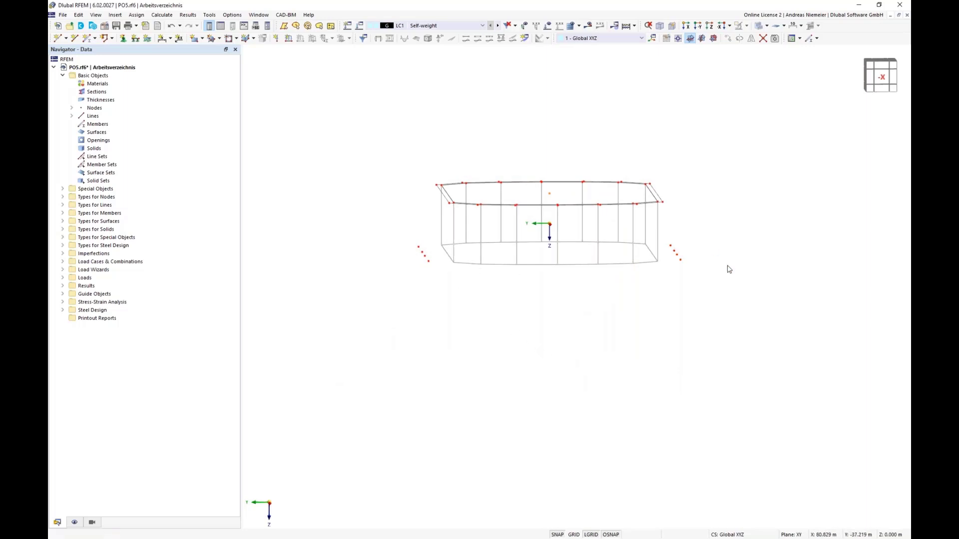
# - Place the work plane origin on the ground node at X 5.5, Y 31.5, Z 7.5 m and set the YZ work plane
pyautogui.keyDown('ctrl'); pyautogui.moveTo(439, 325); pyautogui.dragTo(472, 332, button='middle'); pyautogui.keyUp('ctrl')
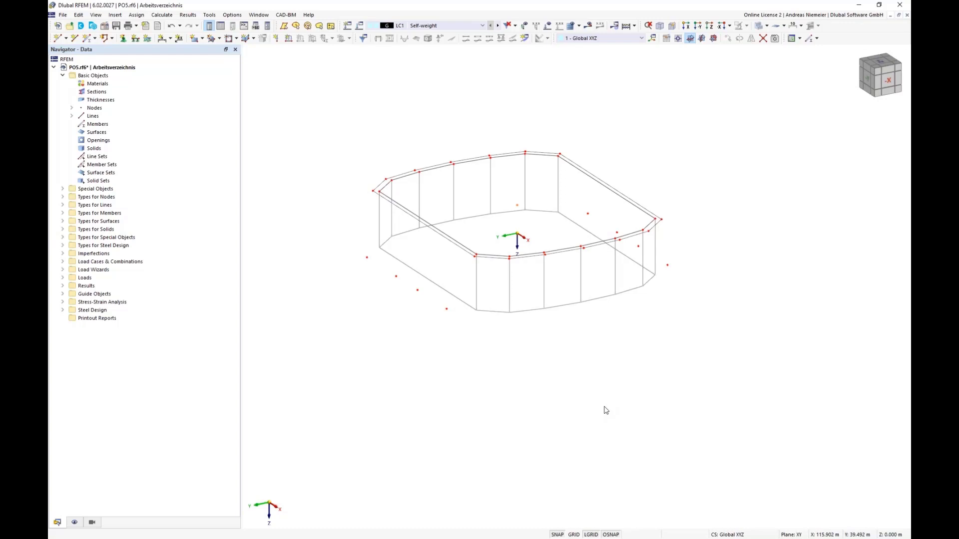
pyautogui.click(891, 83)
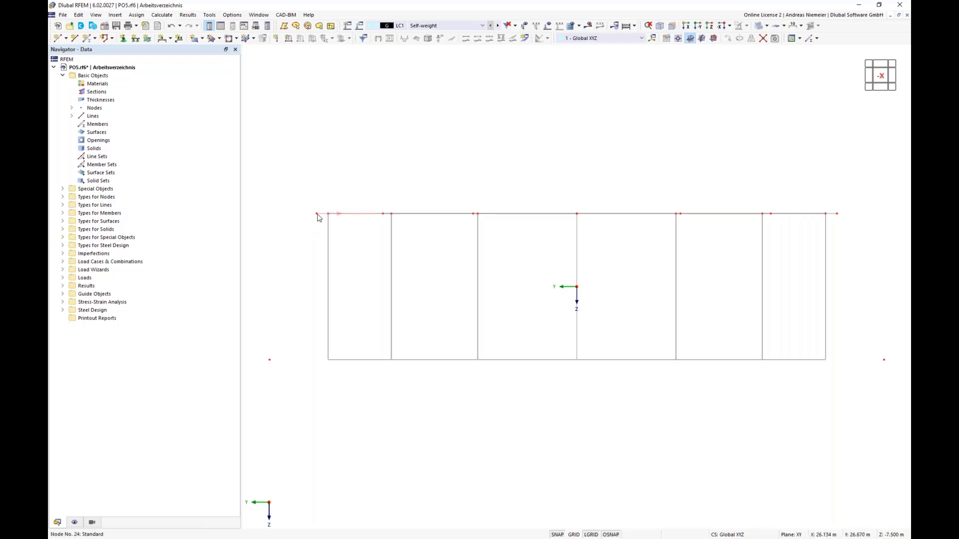
pyautogui.moveTo(318, 217)
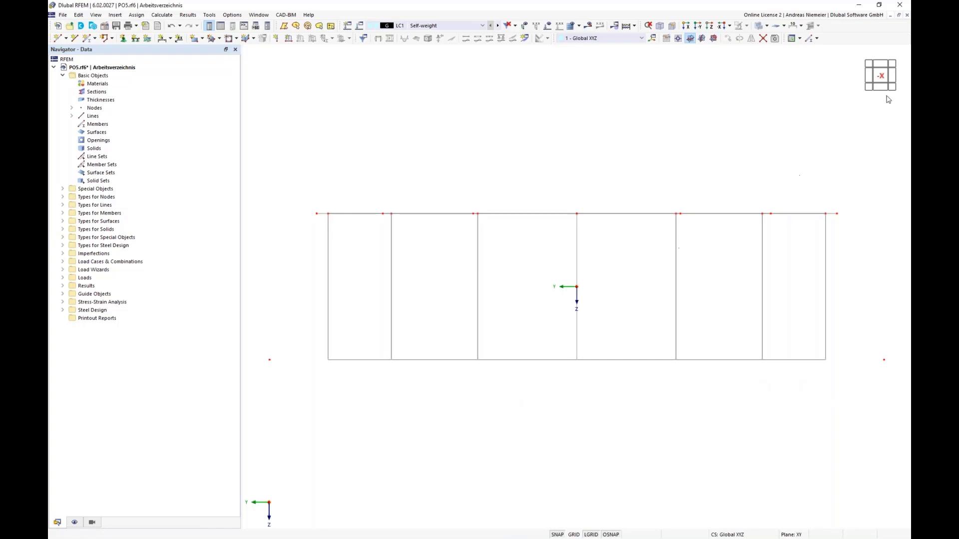
pyautogui.click(867, 78)
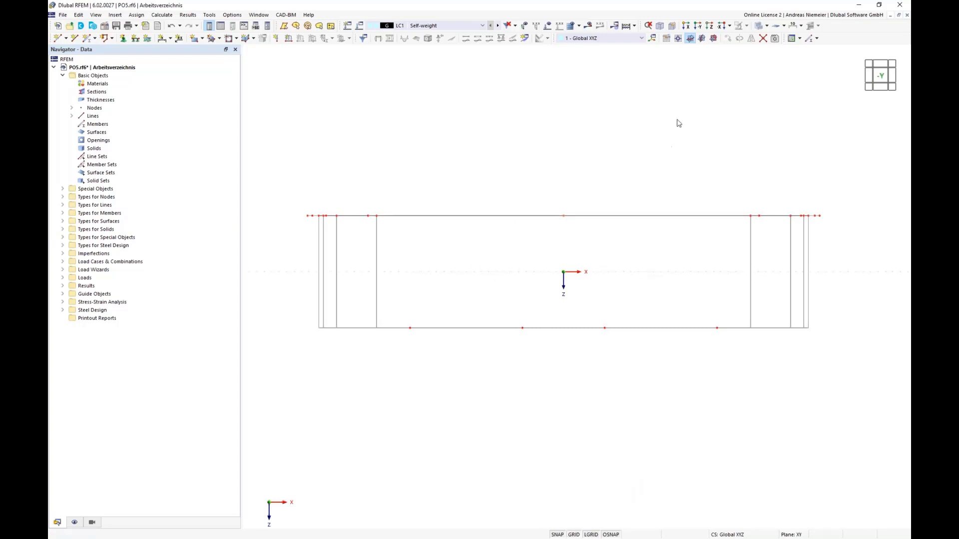
pyautogui.click(678, 38)
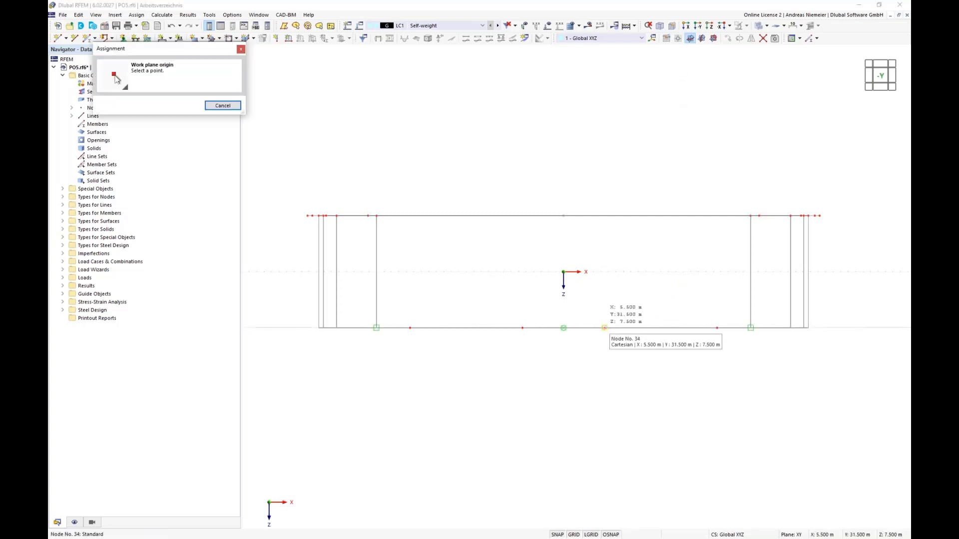
pyautogui.click(605, 328)
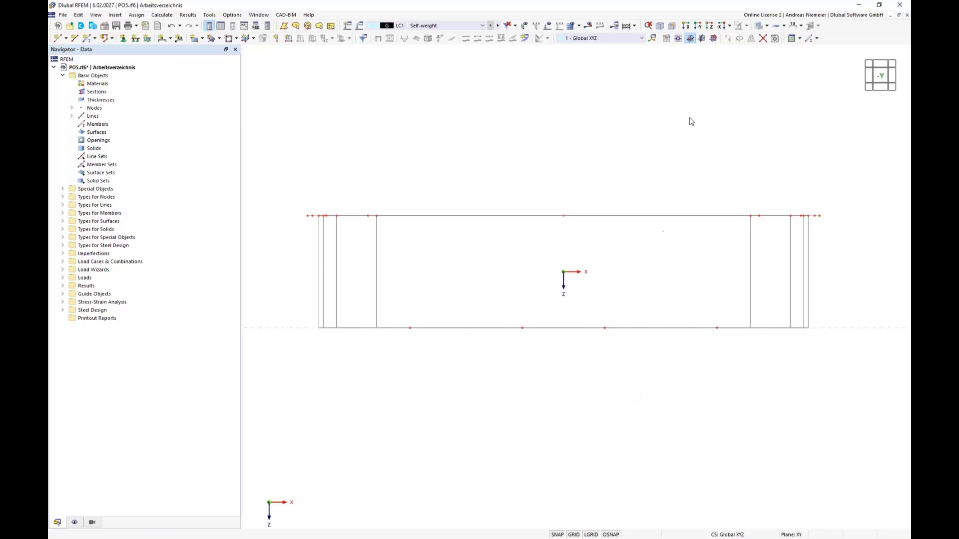
pyautogui.click(701, 39)
# - Draw a rectangular surface with stiffness type Without Thickness in the YZ work plane, enclosing the whole building outline and outer nodes
pyautogui.keyDown('ctrl'); pyautogui.moveTo(674, 262); pyautogui.dragTo(575, 261, button='middle'); pyautogui.keyUp('ctrl')
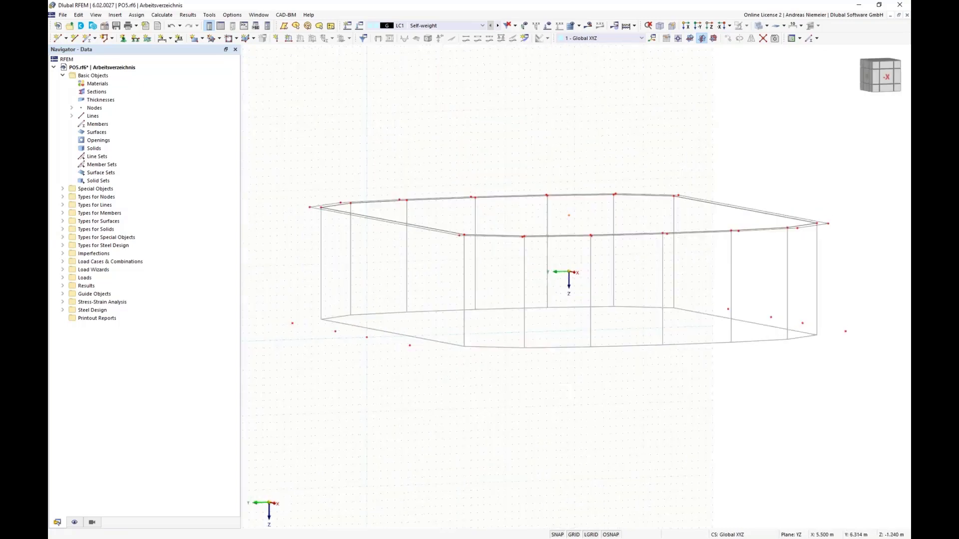
pyautogui.scroll(-6, 548, 261)
pyautogui.keyDown('ctrl'); pyautogui.moveTo(569, 298); pyautogui.dragTo(554, 292, button='middle'); pyautogui.keyUp('ctrl')
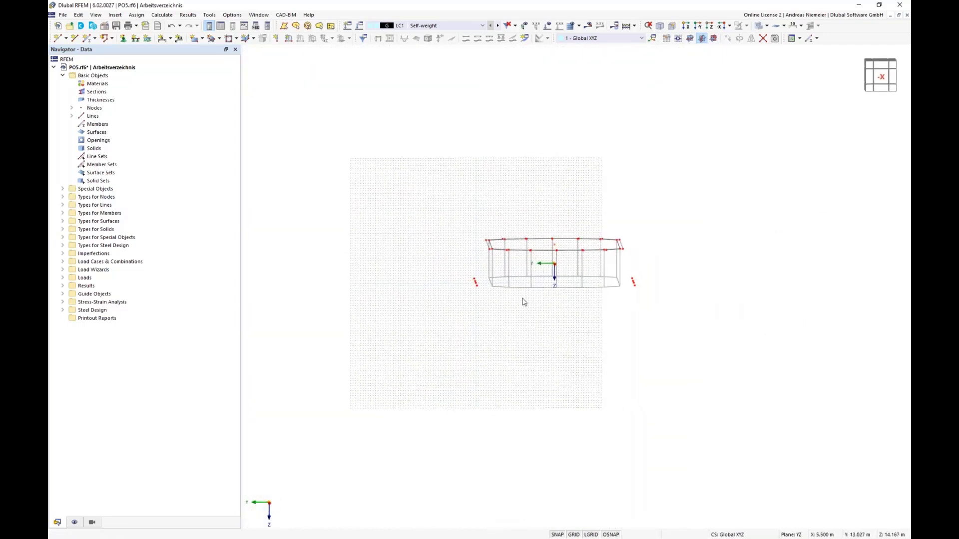
pyautogui.click(203, 39)
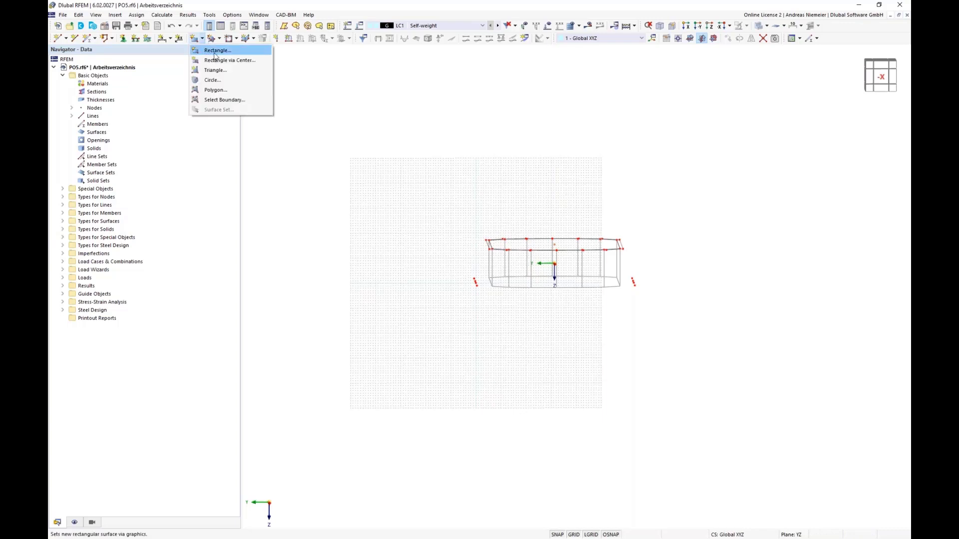
pyautogui.click(215, 52)
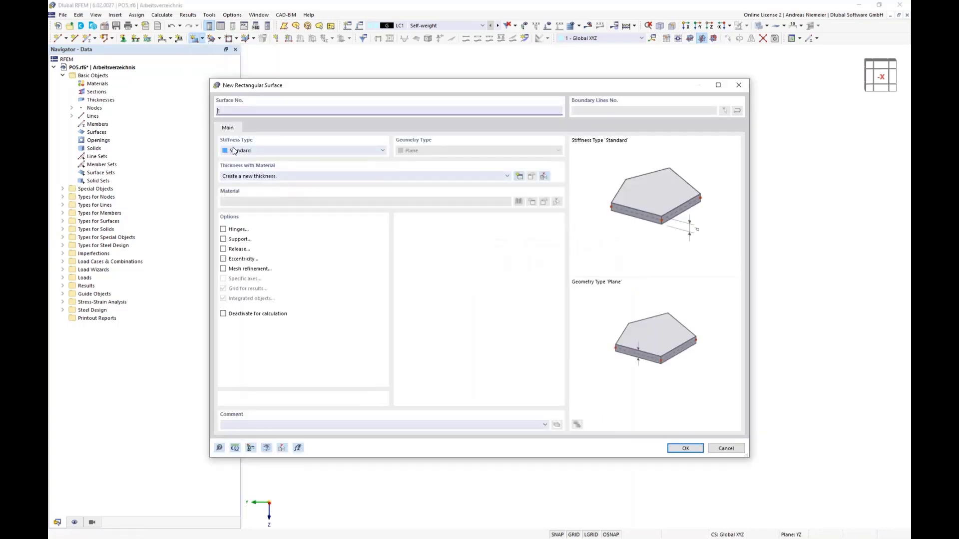
pyautogui.click(280, 153)
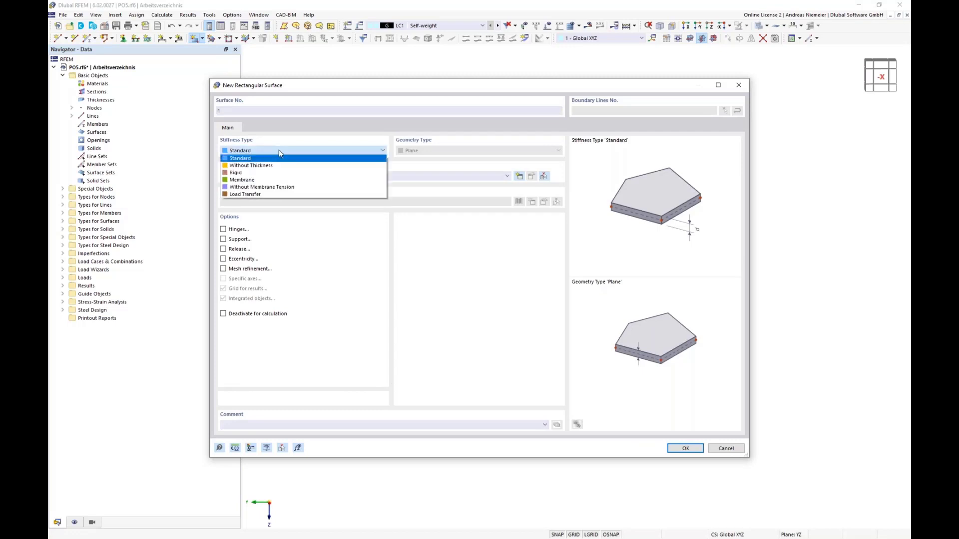
pyautogui.click(265, 165)
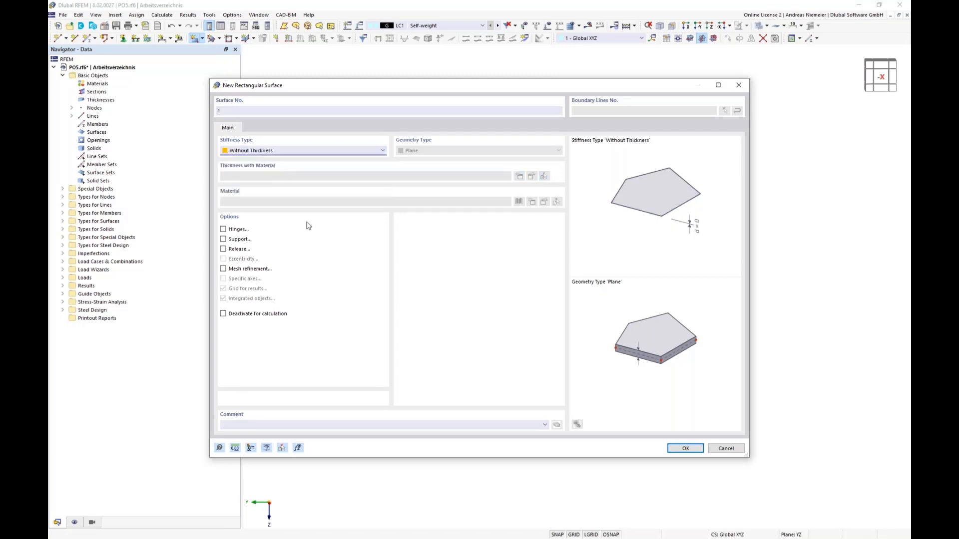
pyautogui.click(677, 449)
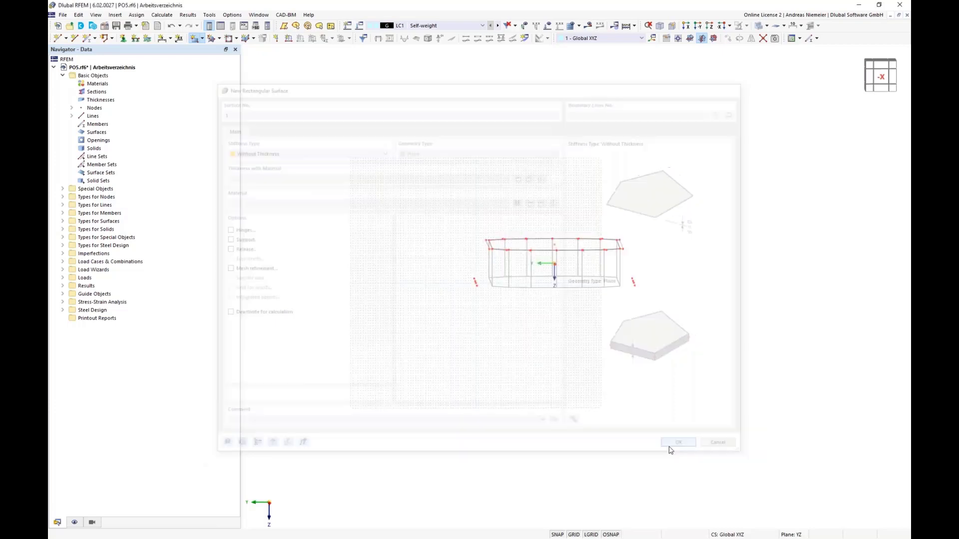
pyautogui.click(458, 231)
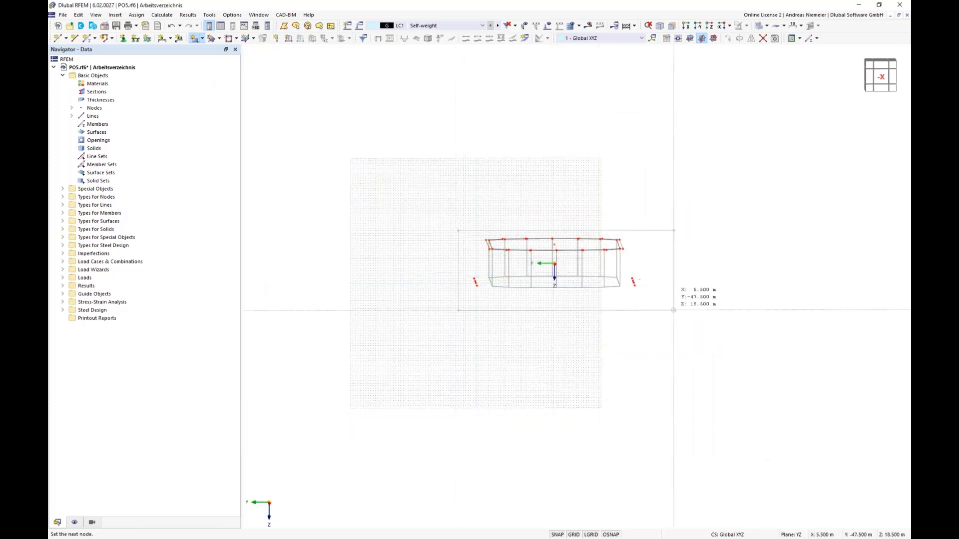
pyautogui.click(667, 300)
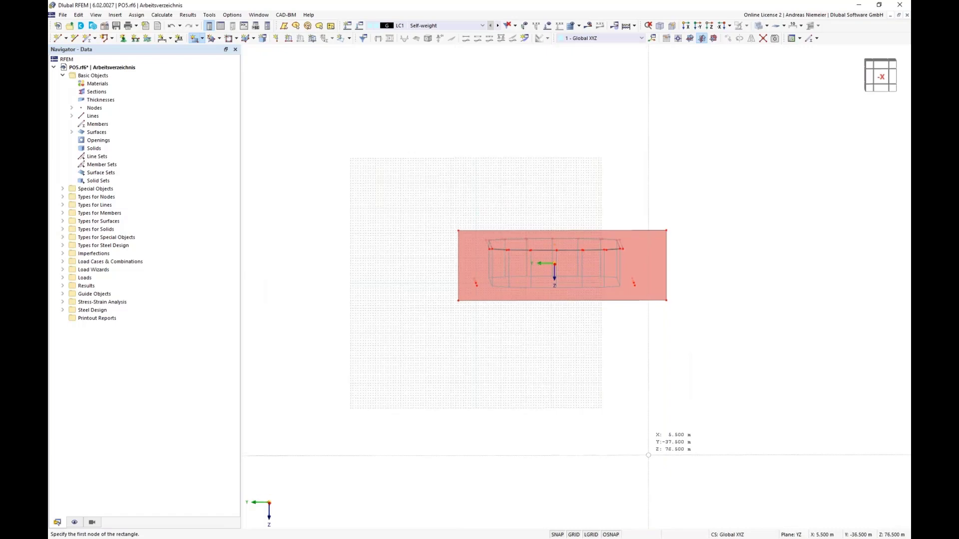
# - Connect the auxiliary surface with the outer ring's side lines on both sides to create the intersection nodes
pyautogui.moveTo(642, 331); pyautogui.dragTo(605, 335, button='middle')
pyautogui.scroll(3, 592, 253)
pyautogui.scroll(4, 570, 262)
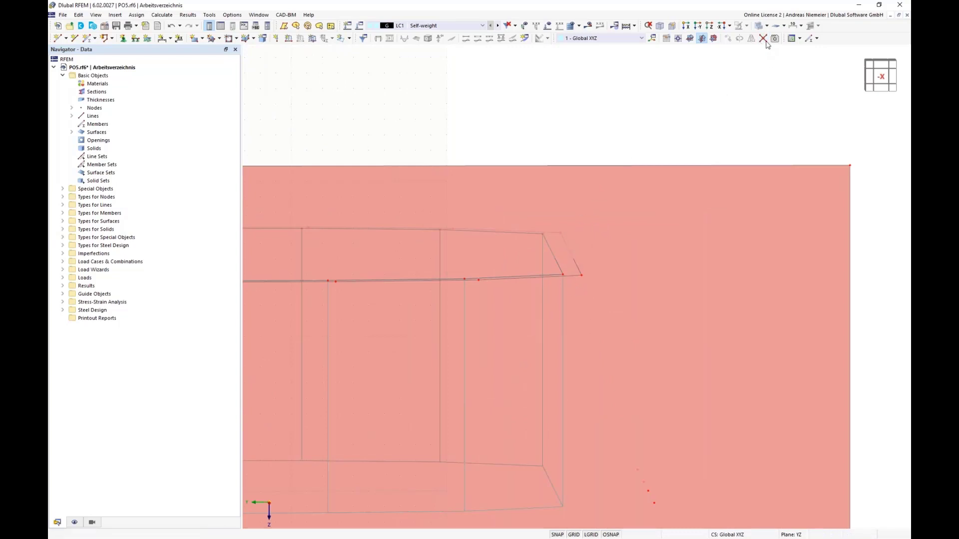
pyautogui.moveTo(632, 121); pyautogui.dragTo(566, 288)
pyautogui.scroll(-5, 720, 310)
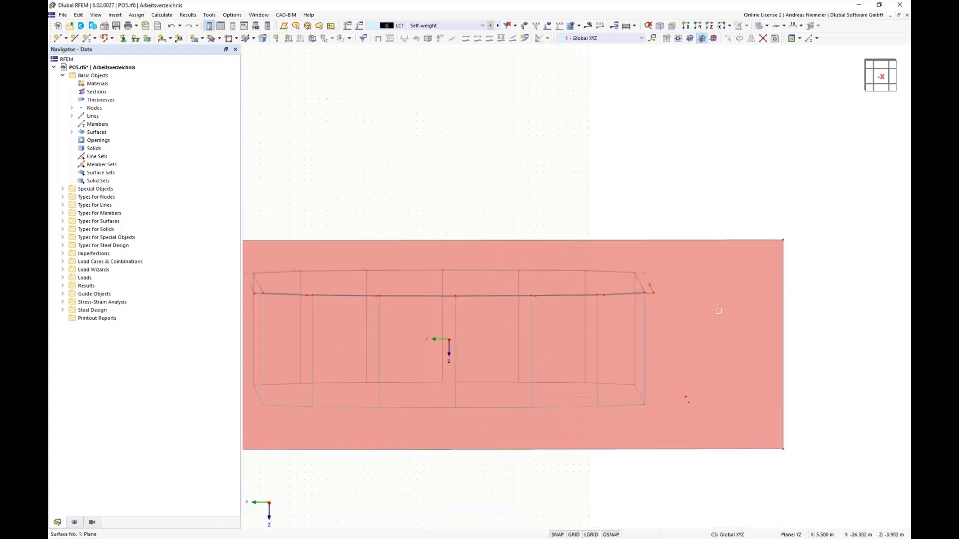
pyautogui.scroll(1, 317, 287)
pyautogui.scroll(3, 318, 287)
pyautogui.moveTo(348, 176); pyautogui.dragTo(329, 314)
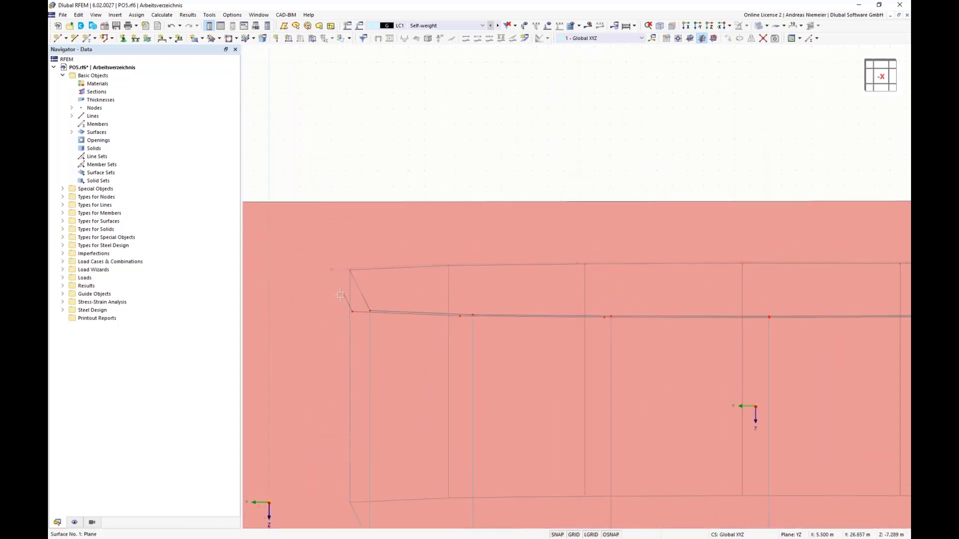
pyautogui.scroll(-5, 340, 296)
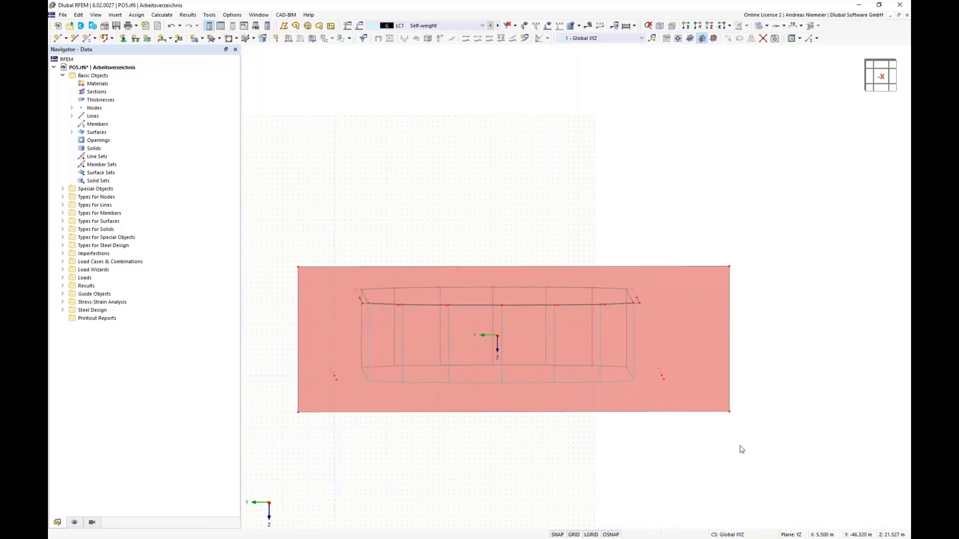
# - Delete the auxiliary rectangular surface together with its boundary lines and corner nodes
pyautogui.moveTo(746, 452); pyautogui.dragTo(718, 259)
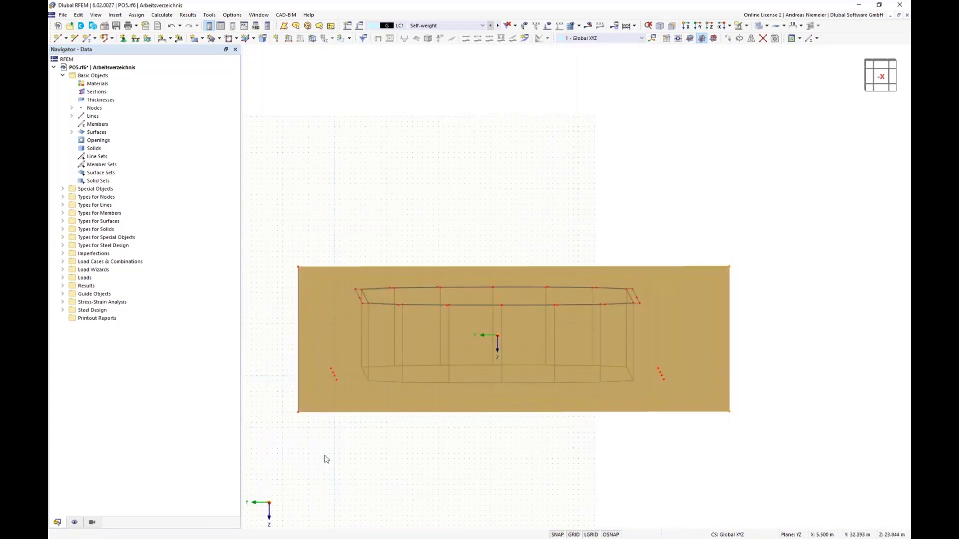
pyautogui.moveTo(305, 437); pyautogui.dragTo(288, 270)
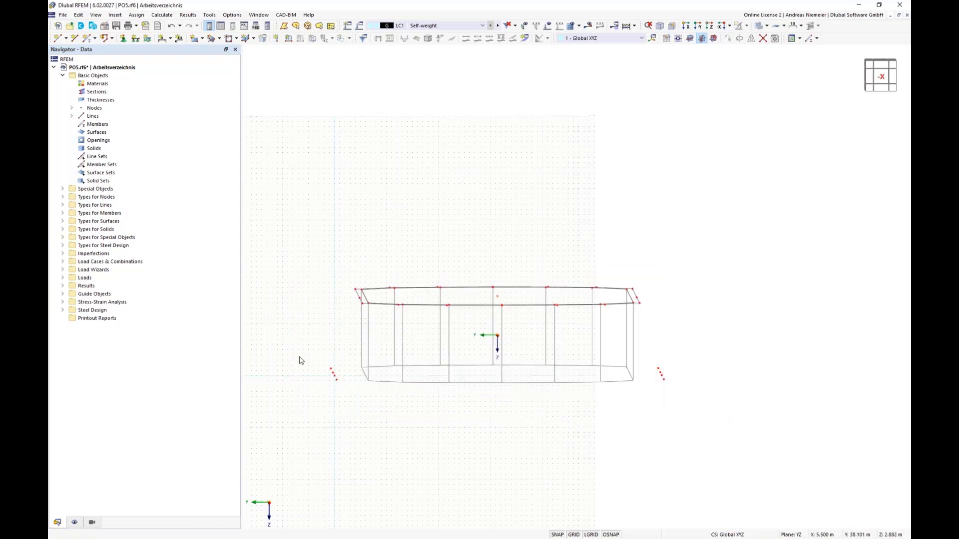
# - Draw an arc from the ground node at Y 31.5 m through the ring intersection node to the mirrored ground node at Y -31.5 m
pyautogui.keyDown('ctrl'); pyautogui.moveTo(307, 385); pyautogui.dragTo(341, 343, button='middle'); pyautogui.keyUp('ctrl')
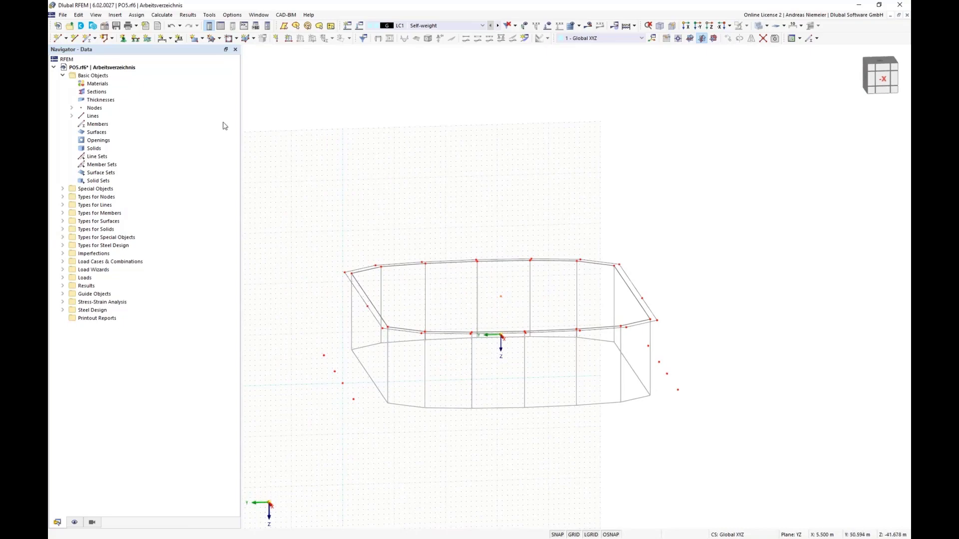
pyautogui.click(113, 40)
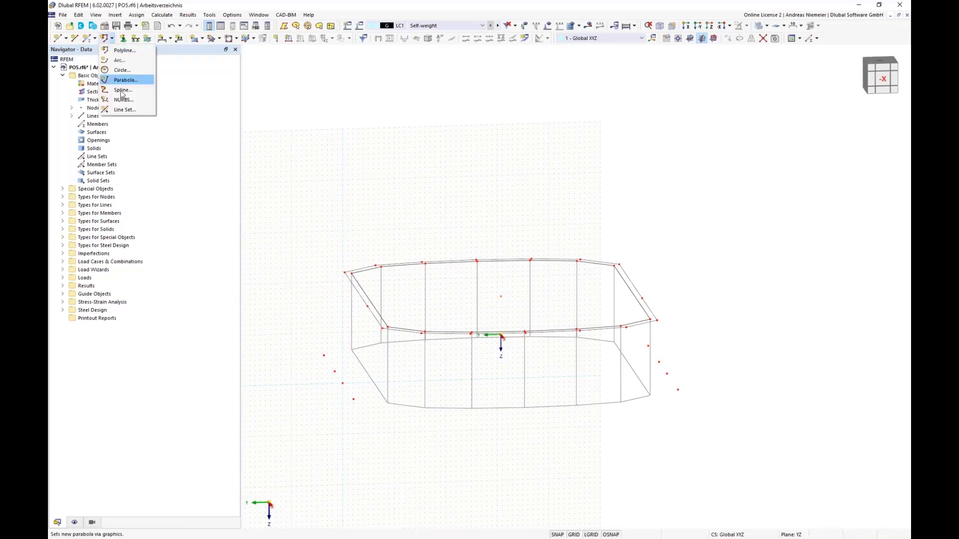
pyautogui.click(120, 60)
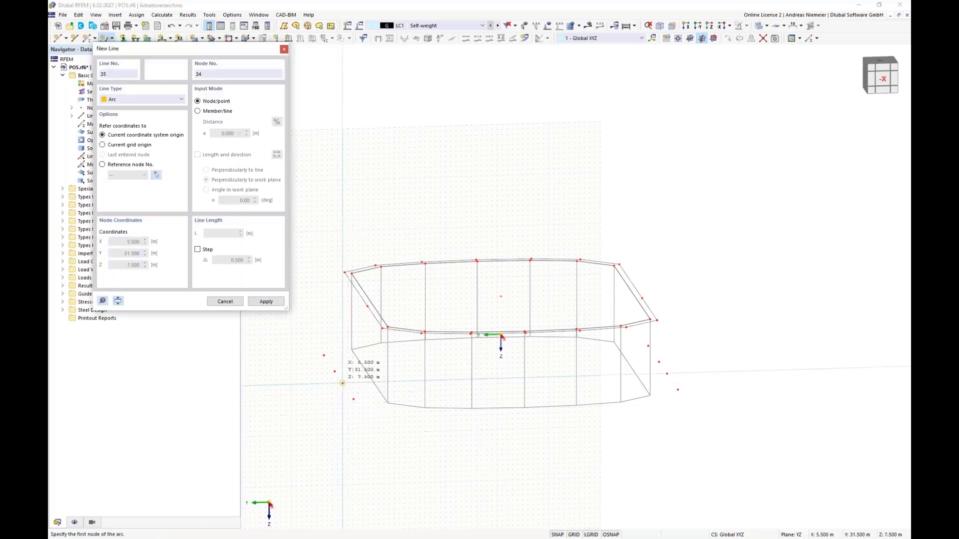
pyautogui.click(352, 444)
pyautogui.click(367, 307)
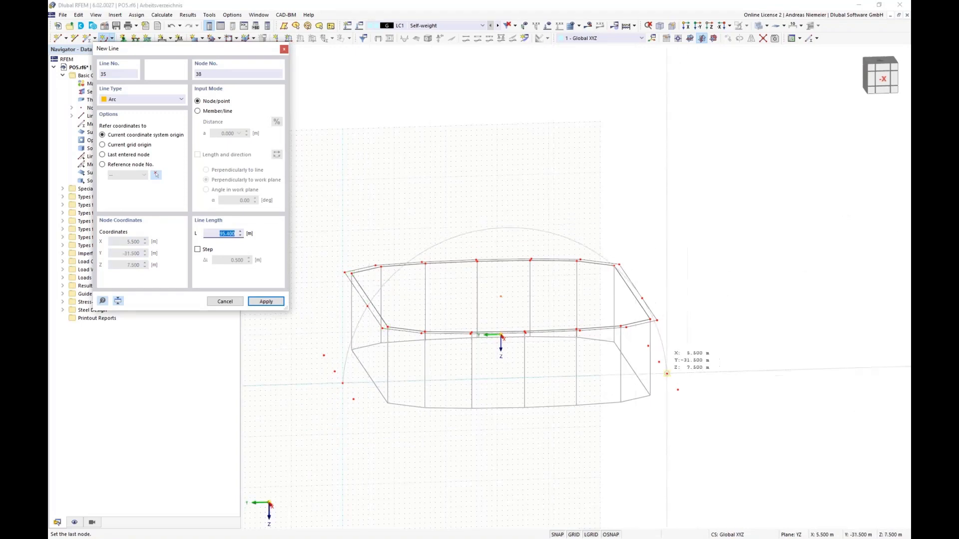
pyautogui.click(666, 374)
pyautogui.press('Escape')
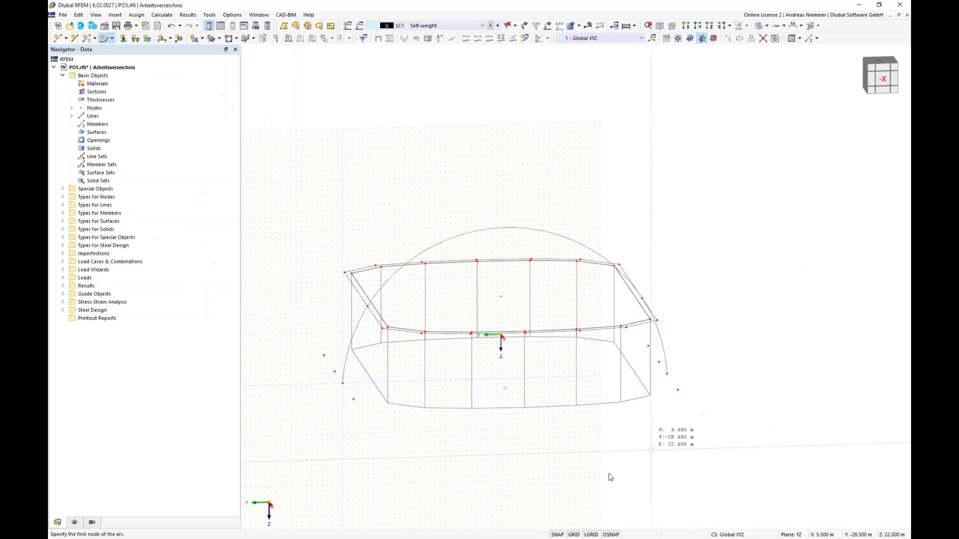
# - Divide the upper arc segment between the two ring nodes using 5 intermediate nodes
pyautogui.click(881, 78)
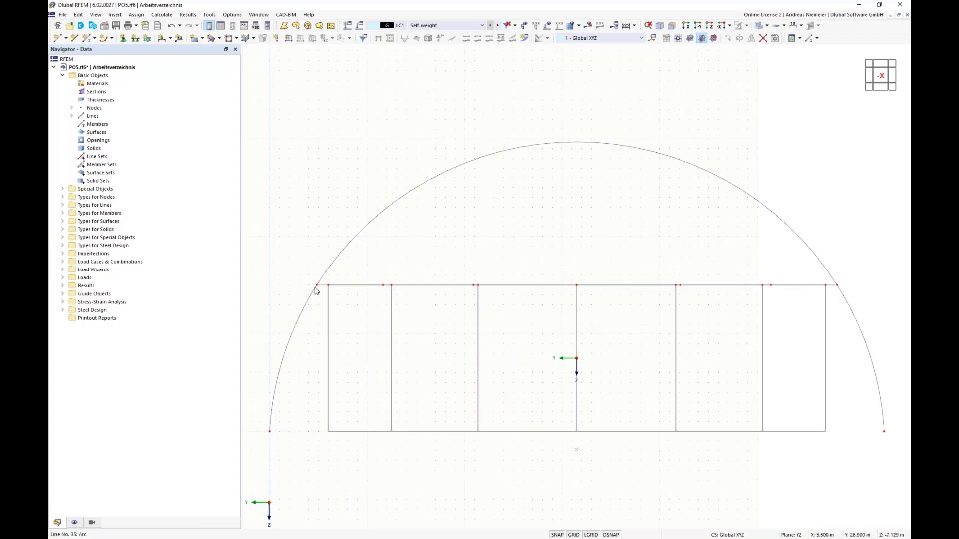
pyautogui.scroll(-2, 373, 454)
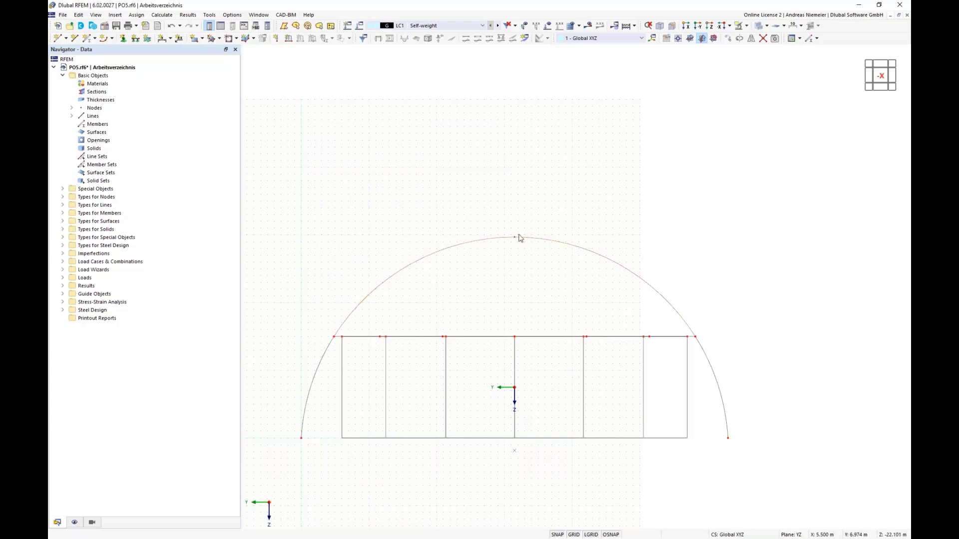
pyautogui.rightClick(399, 274)
pyautogui.moveTo(499, 97)
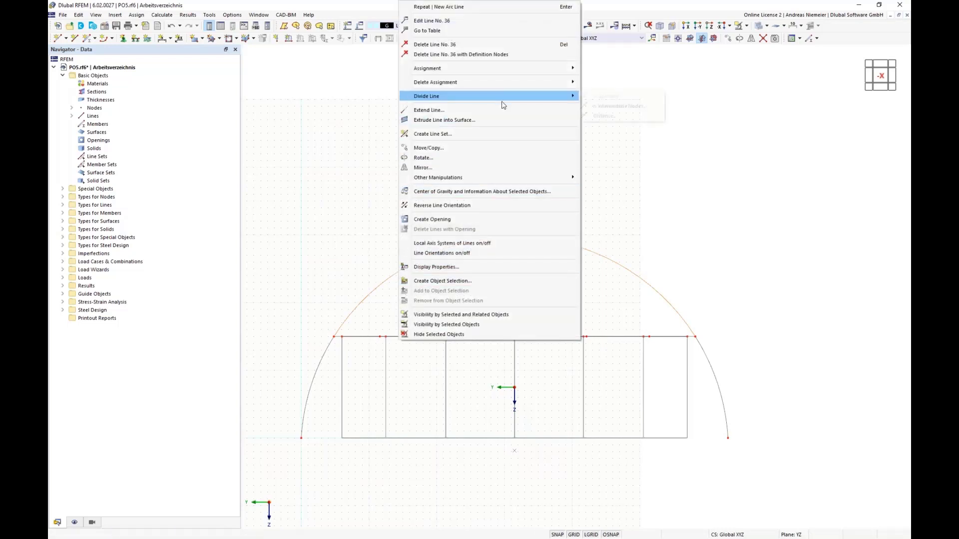
pyautogui.click(624, 109)
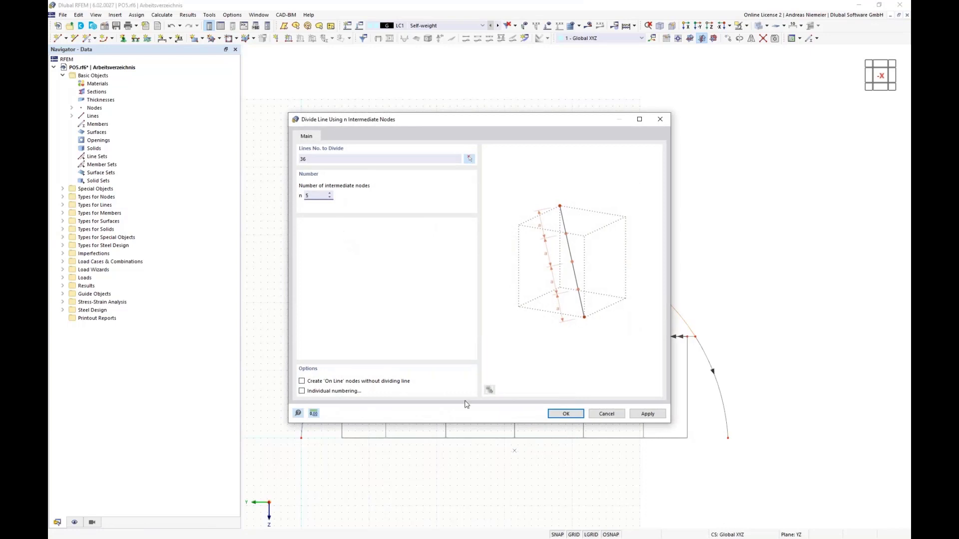
pyautogui.click(559, 413)
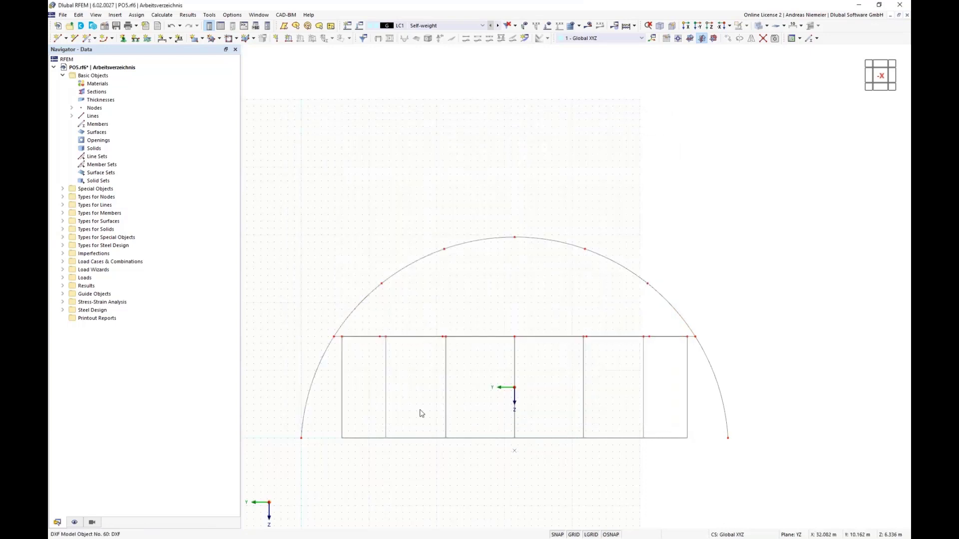
# - Delete the lines of the divided arc while keeping its nodes, and turn off the grid display
pyautogui.scroll(-2, 351, 371)
pyautogui.moveTo(374, 437); pyautogui.dragTo(530, 439, button='middle')
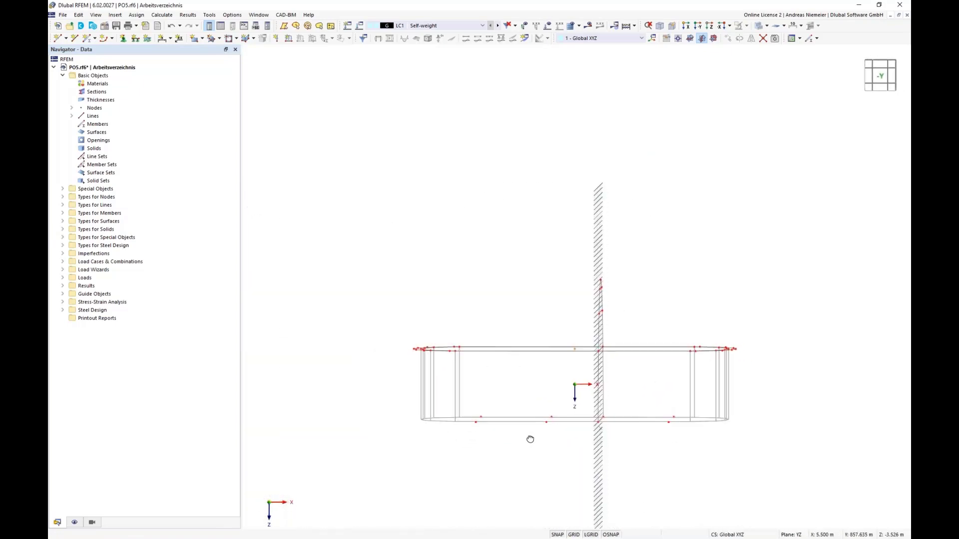
pyautogui.moveTo(593, 261); pyautogui.dragTo(620, 452)
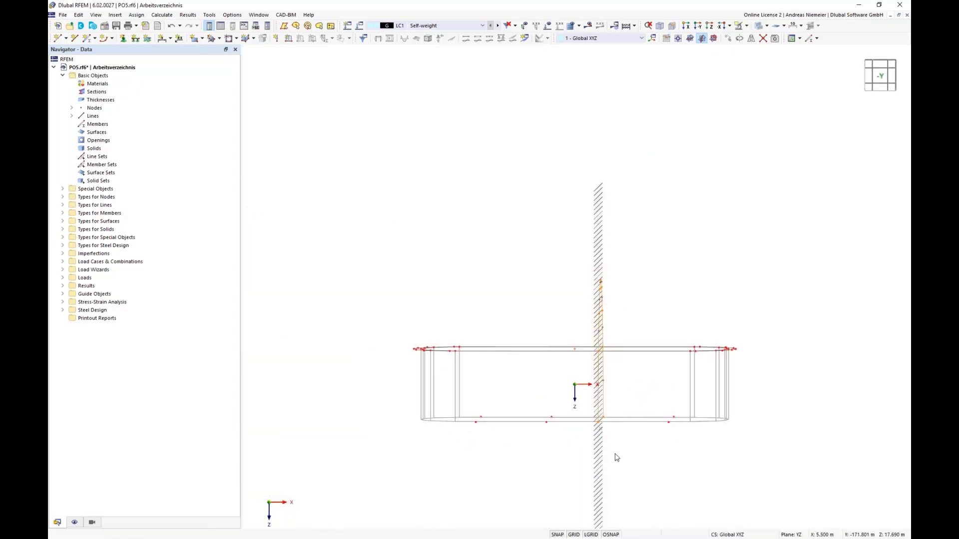
pyautogui.rightClick(605, 401)
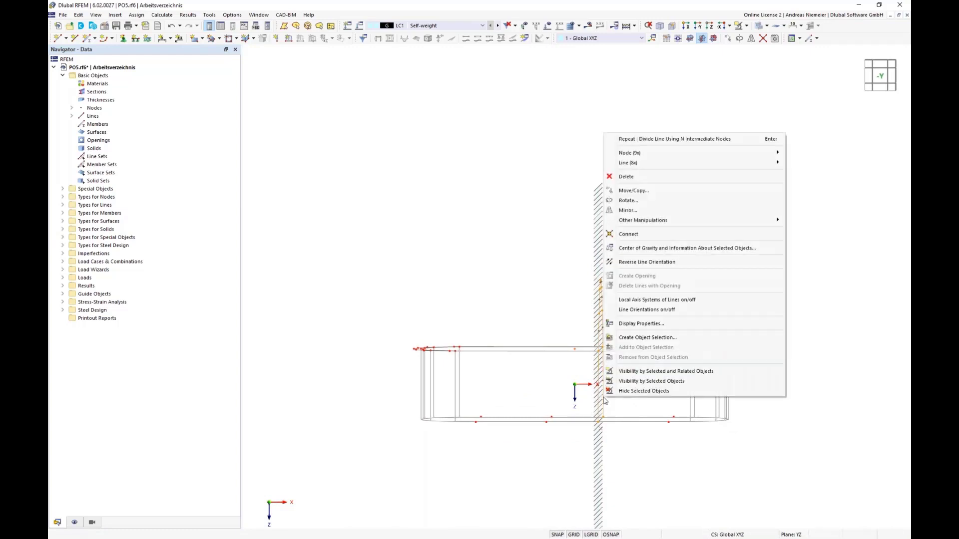
pyautogui.moveTo(657, 166)
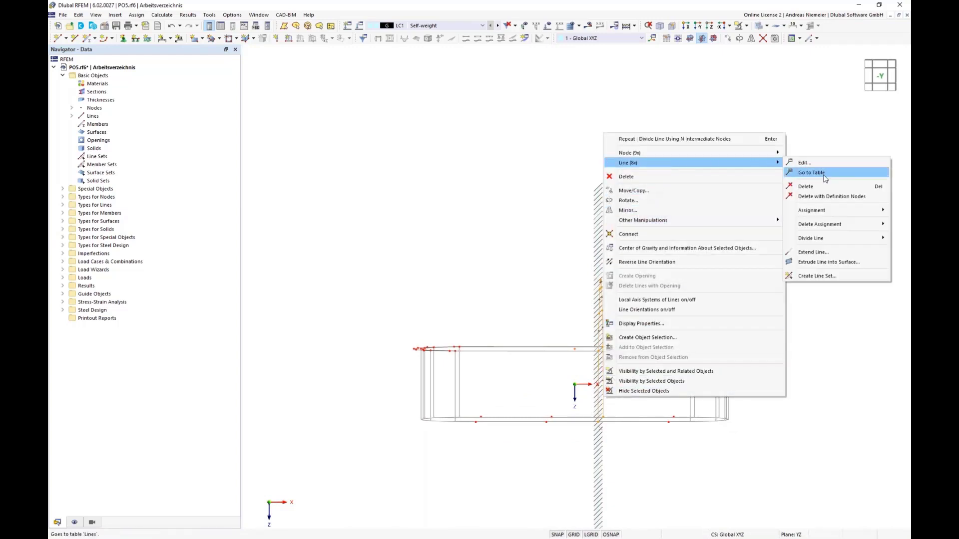
pyautogui.click(827, 191)
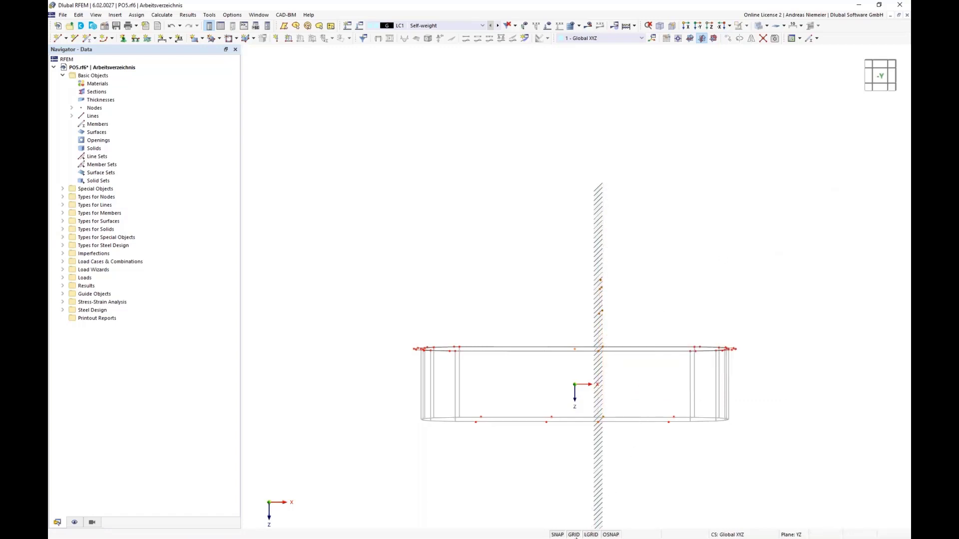
pyautogui.click(575, 536)
# - Copy the upper arch nodes from X 5.5 m to the matching ground node position at X -5.5 m
pyautogui.moveTo(674, 462)
pyautogui.keyDown('ctrl'); pyautogui.mouseDown(button='middle')
pyautogui.moveTo(653, 473)
pyautogui.moveTo(559, 453)
pyautogui.mouseUp(button='middle'); pyautogui.keyUp('ctrl')
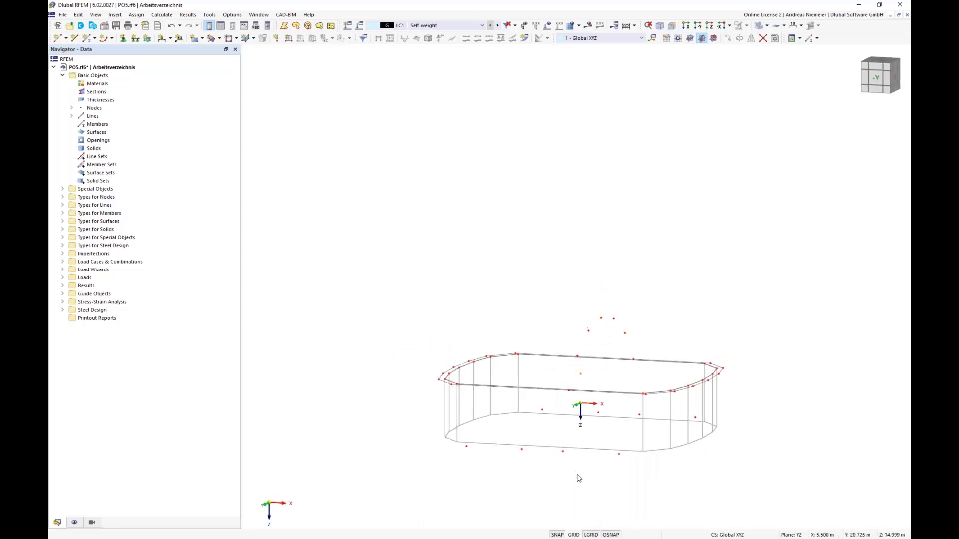
pyautogui.keyDown('ctrl'); pyautogui.moveTo(578, 474); pyautogui.dragTo(611, 458, button='middle'); pyautogui.keyUp('ctrl')
pyautogui.moveTo(603, 317); pyautogui.dragTo(624, 465)
pyautogui.keyDown('ctrl'); pyautogui.moveTo(627, 455); pyautogui.dragTo(596, 467, button='middle'); pyautogui.keyUp('ctrl')
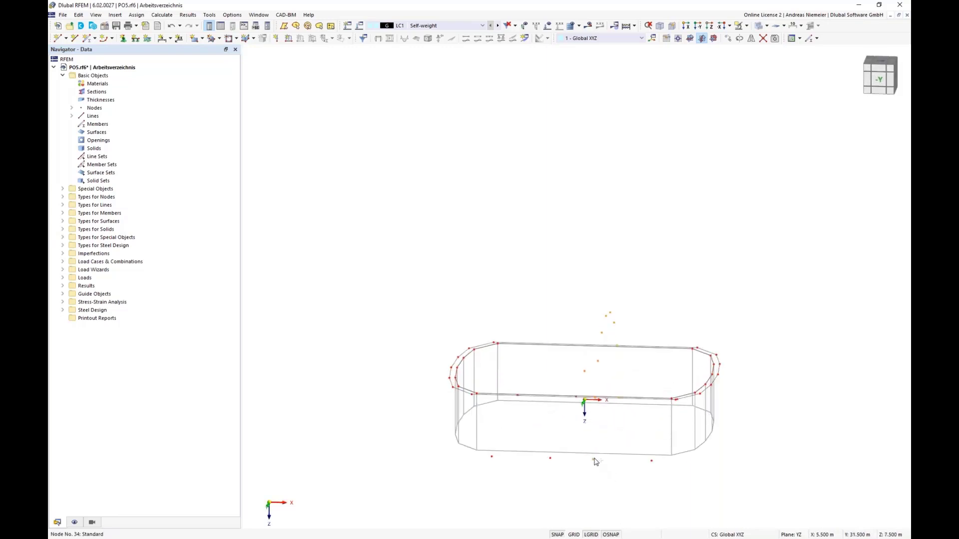
pyautogui.moveTo(594, 460); pyautogui.dragTo(551, 467)
pyautogui.moveTo(572, 375); pyautogui.dragTo(558, 396, button='middle')
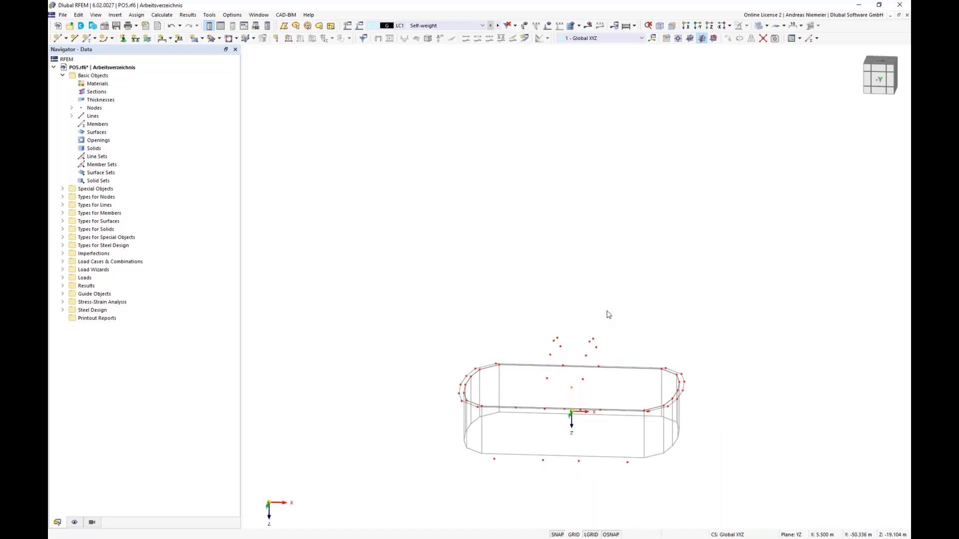
# - Create a node midway, at 50 %, between the two ring nodes of the arch at X -5.5 m
pyautogui.scroll(5, 582, 429)
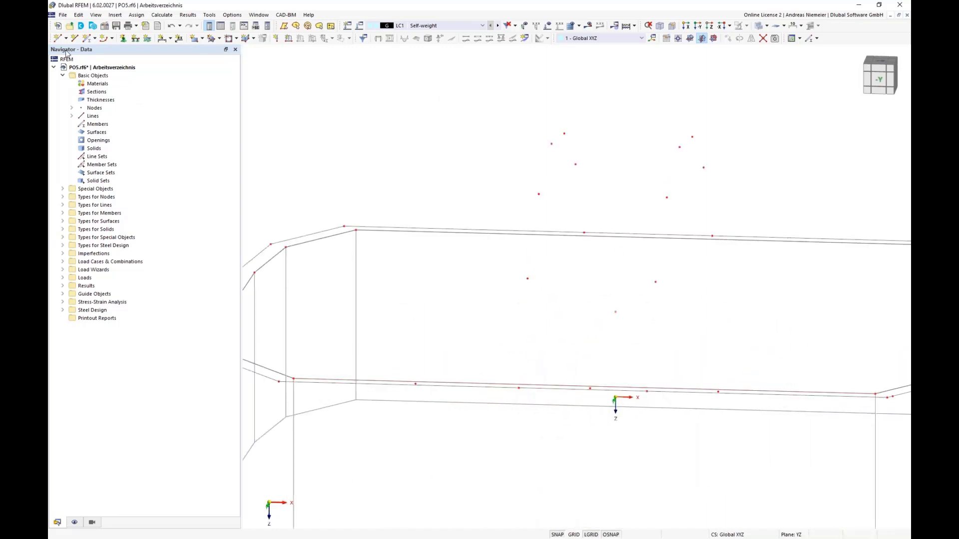
pyautogui.click(59, 38)
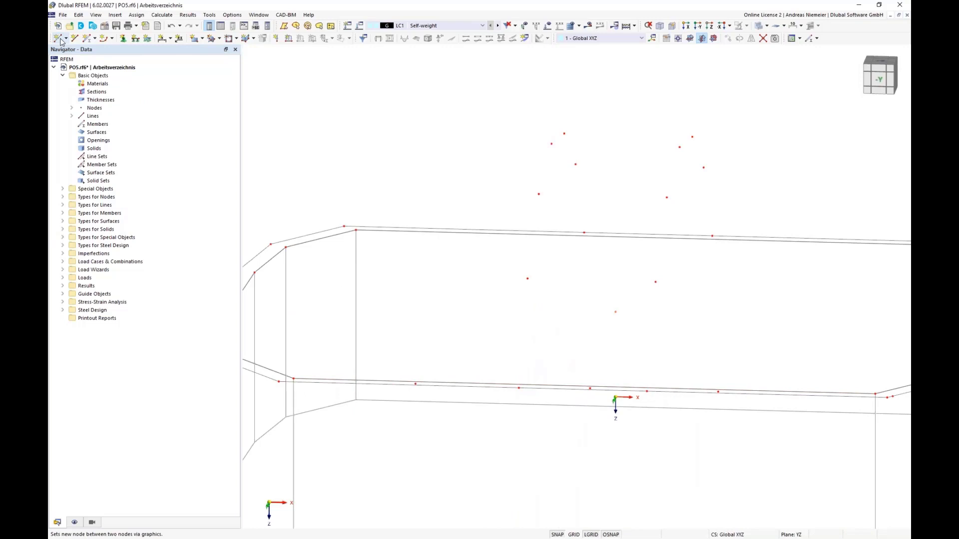
pyautogui.click(520, 389)
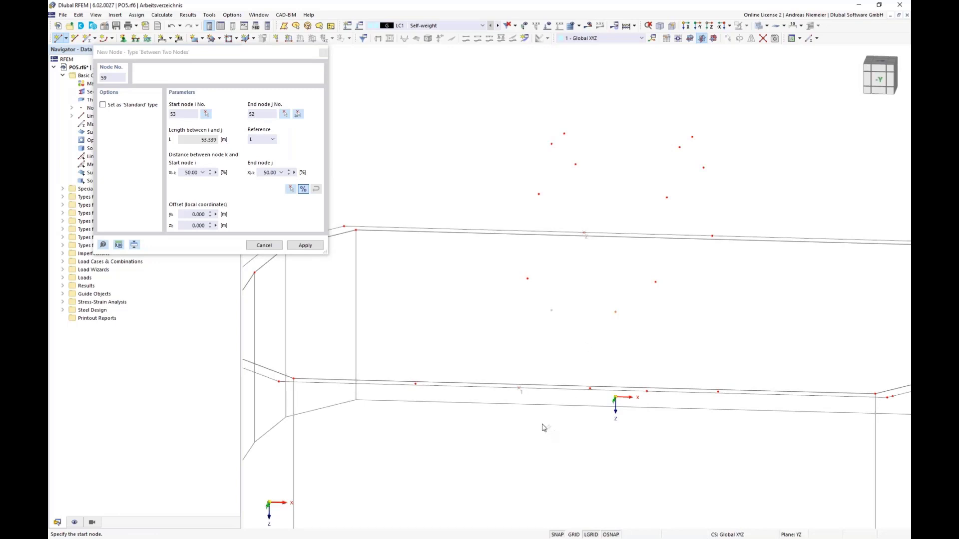
pyautogui.click(306, 246)
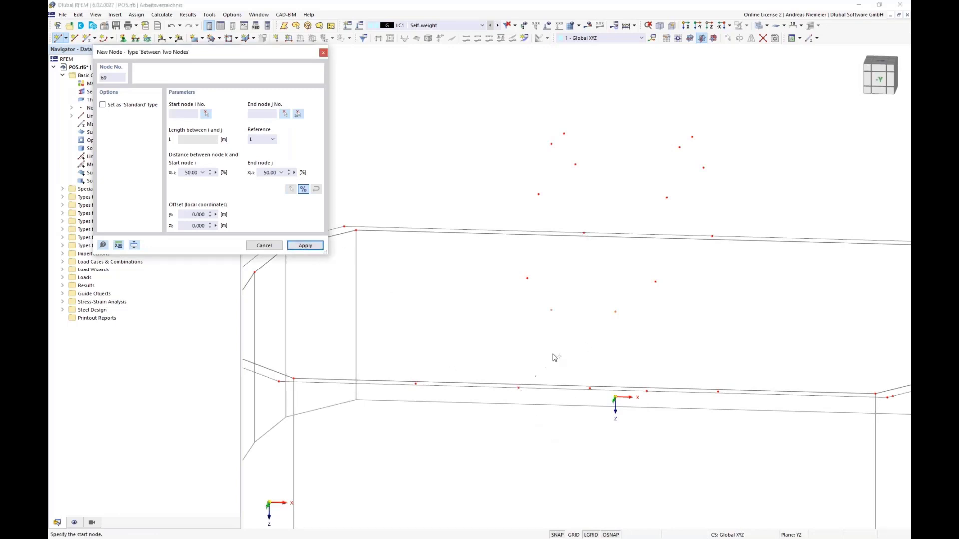
pyautogui.moveTo(564, 371); pyautogui.dragTo(573, 347, button='middle')
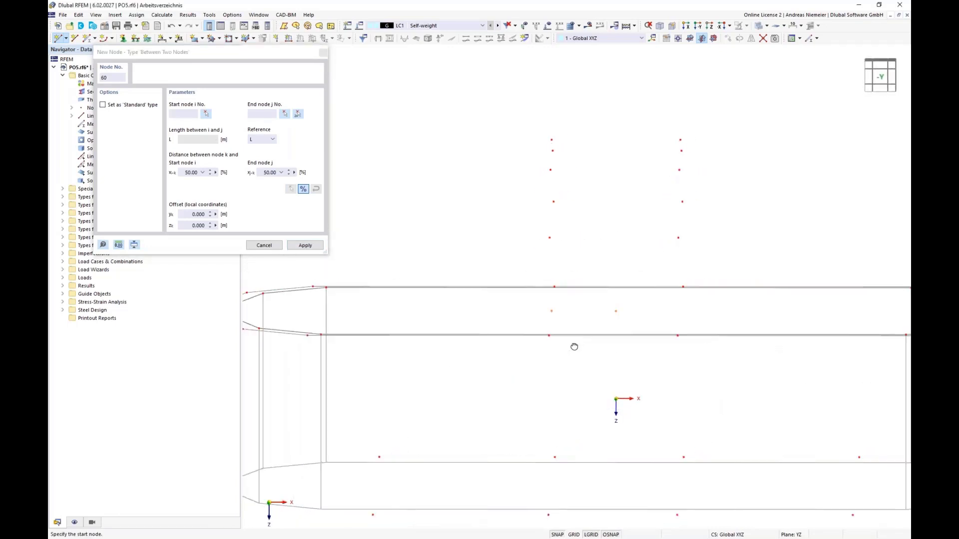
pyautogui.keyDown('ctrl'); pyautogui.moveTo(589, 160); pyautogui.dragTo(554, 153, button='middle'); pyautogui.keyUp('ctrl')
pyautogui.press('Escape')
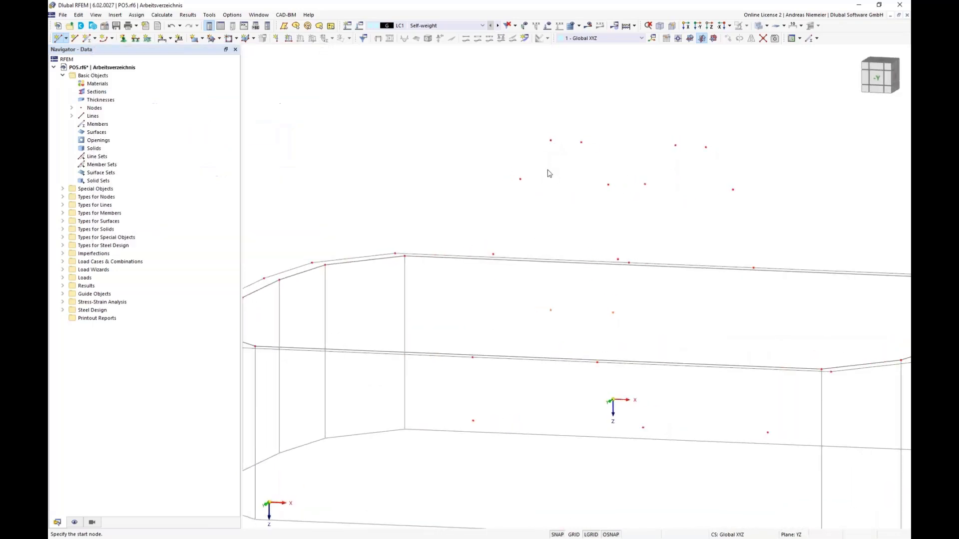
# - Copy the crown node of the arch at X -5.5 m straight up to Z -27.189 m, with zero Y displacement
pyautogui.rightClick(551, 141)
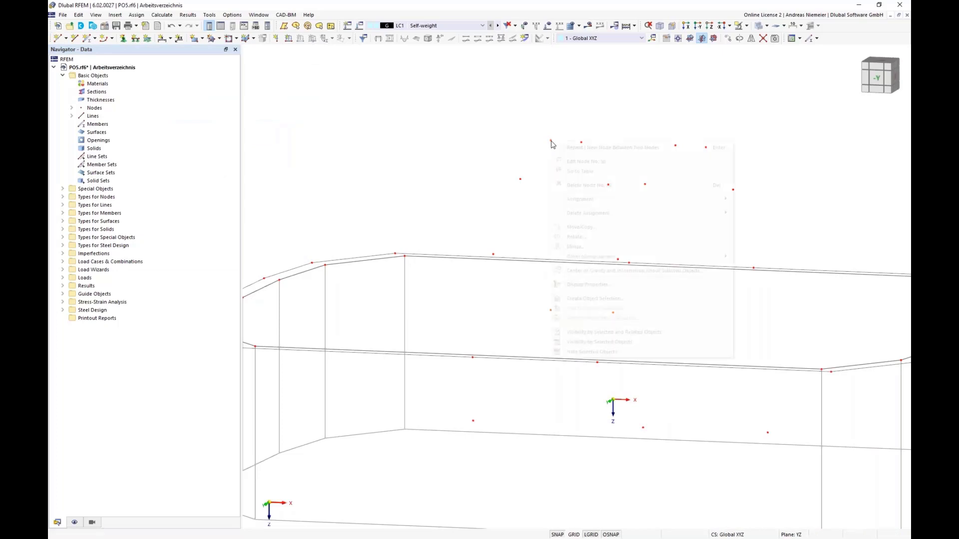
pyautogui.click(595, 227)
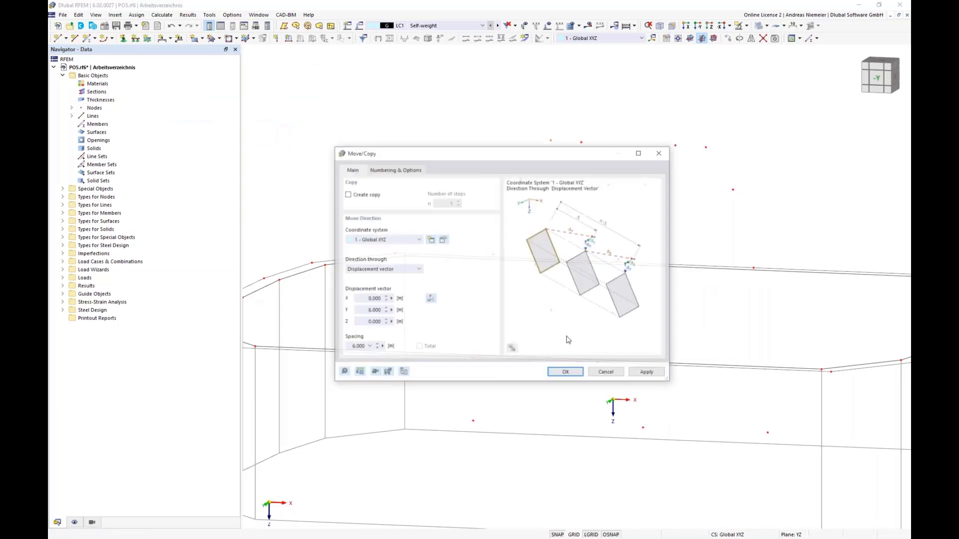
pyautogui.click(347, 195)
pyautogui.doubleClick(361, 311)
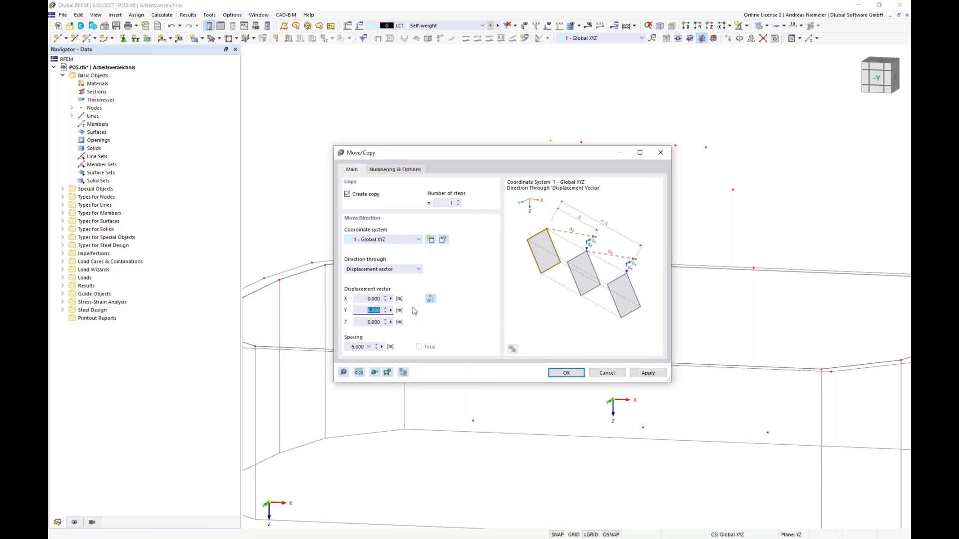
pyautogui.write('0')
pyautogui.press('Tab')
pyautogui.click(566, 373)
# - Set up scaling of the upper arch nodes at X -5.5 m without copying, through 2 points from the ring's midway node to the raised crown node
pyautogui.click(897, 81)
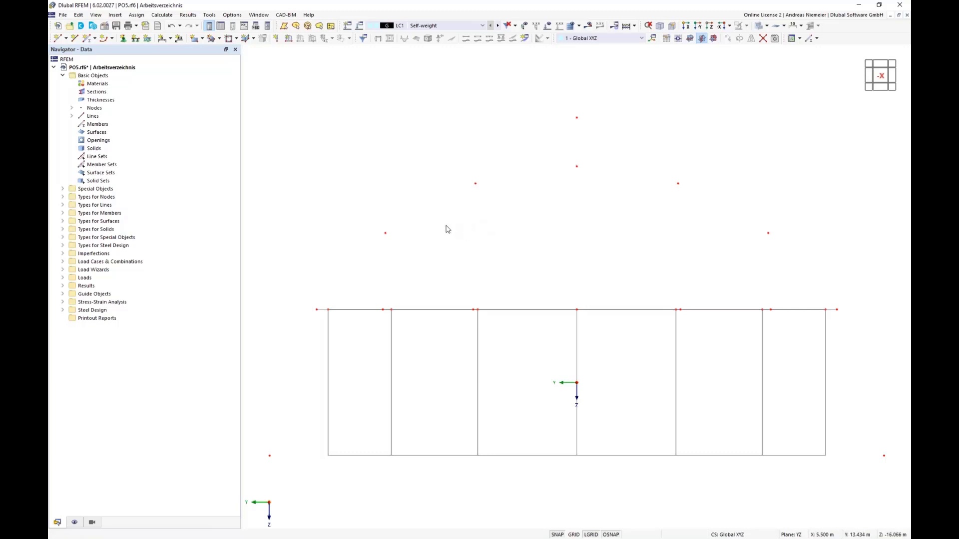
pyautogui.keyDown('ctrl'); pyautogui.moveTo(444, 247); pyautogui.dragTo(602, 248, button='middle'); pyautogui.keyUp('ctrl')
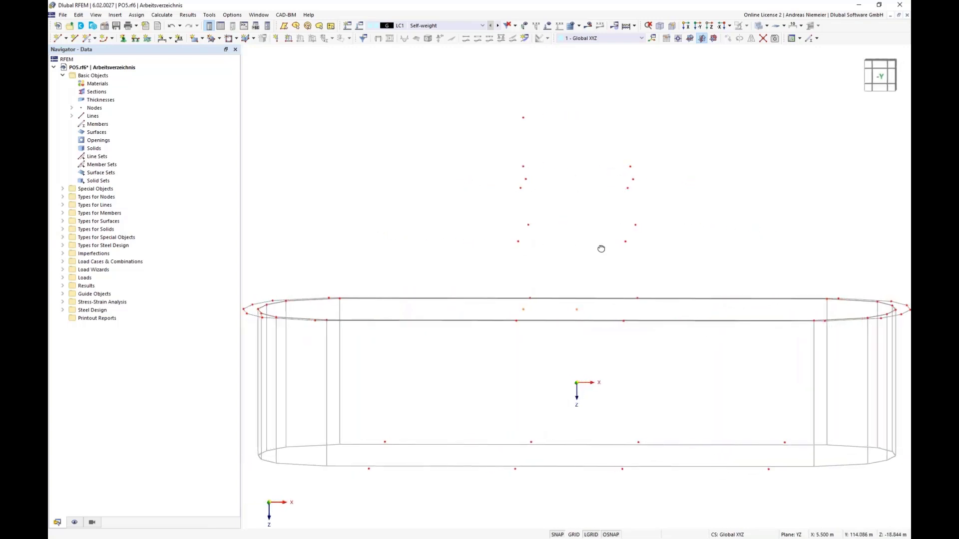
pyautogui.moveTo(475, 146); pyautogui.dragTo(563, 260)
pyautogui.click(78, 15)
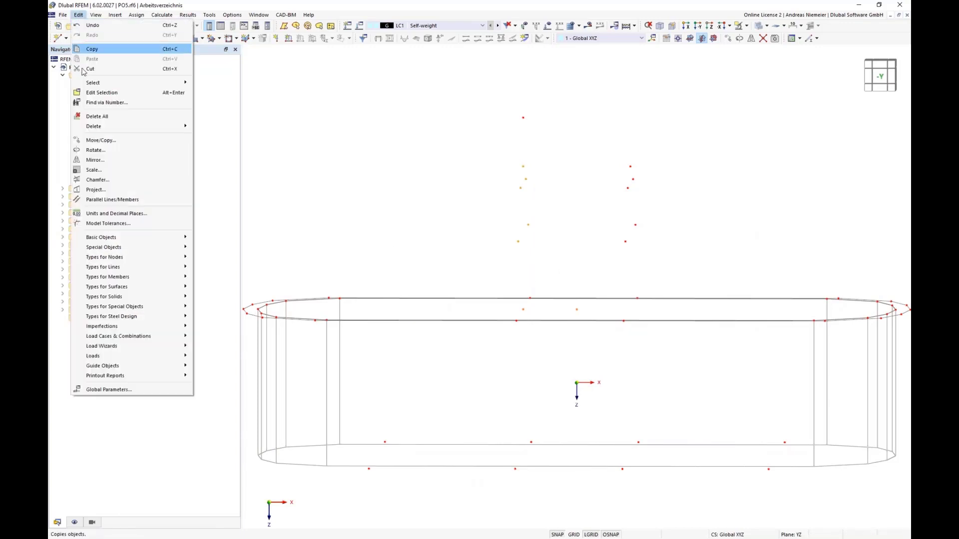
pyautogui.click(104, 175)
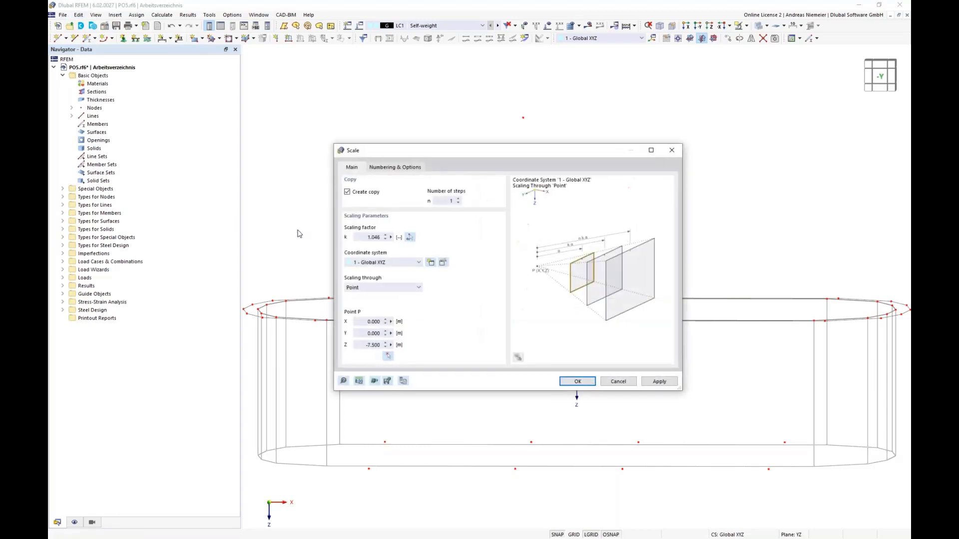
pyautogui.click(364, 194)
pyautogui.click(385, 289)
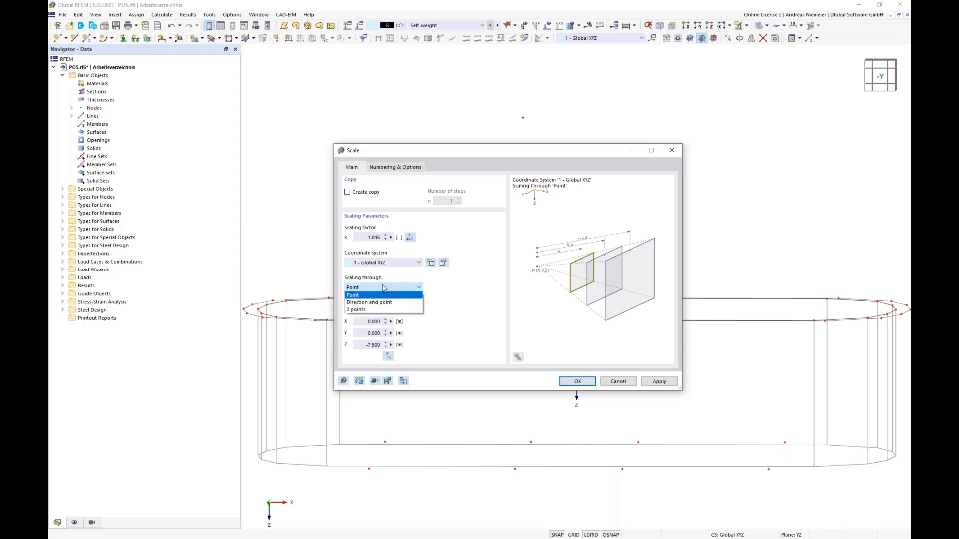
pyautogui.click(358, 310)
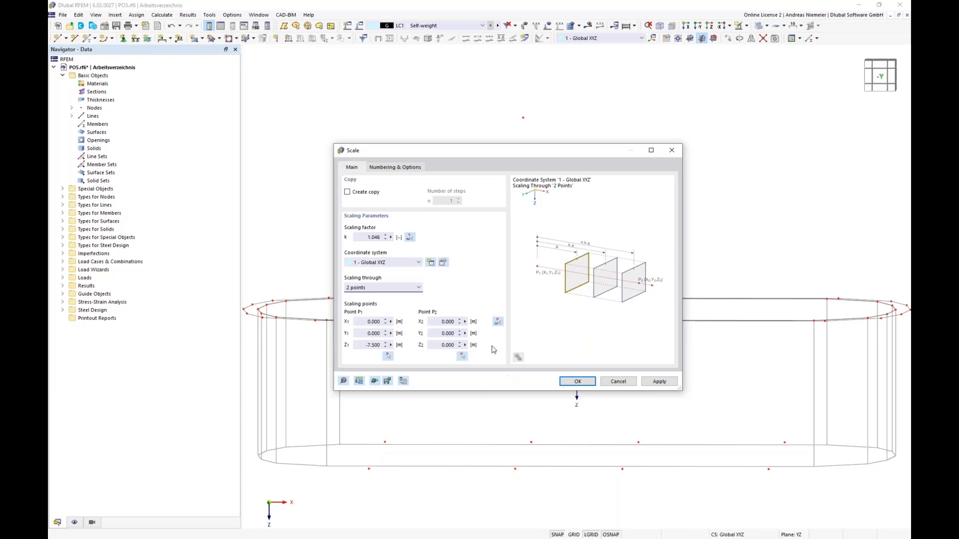
pyautogui.click(497, 322)
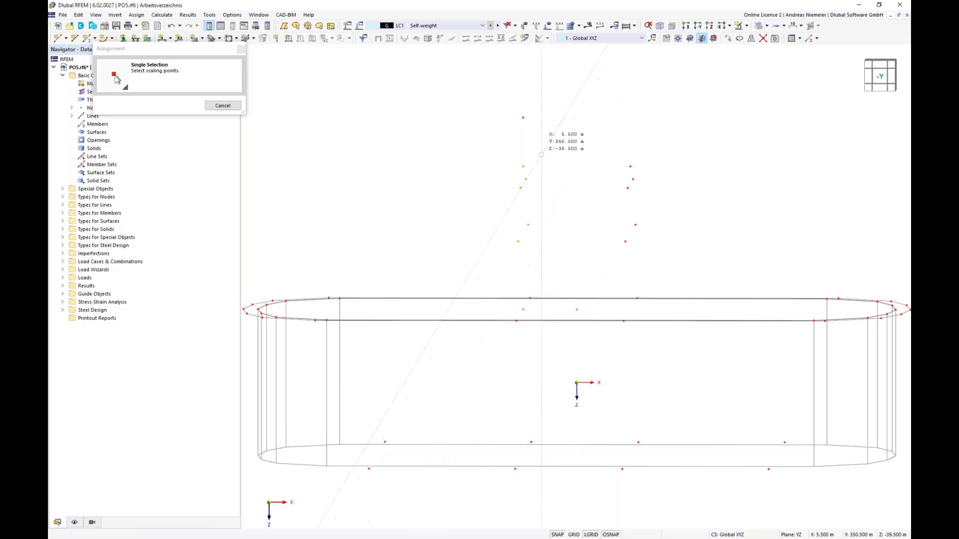
pyautogui.click(523, 116)
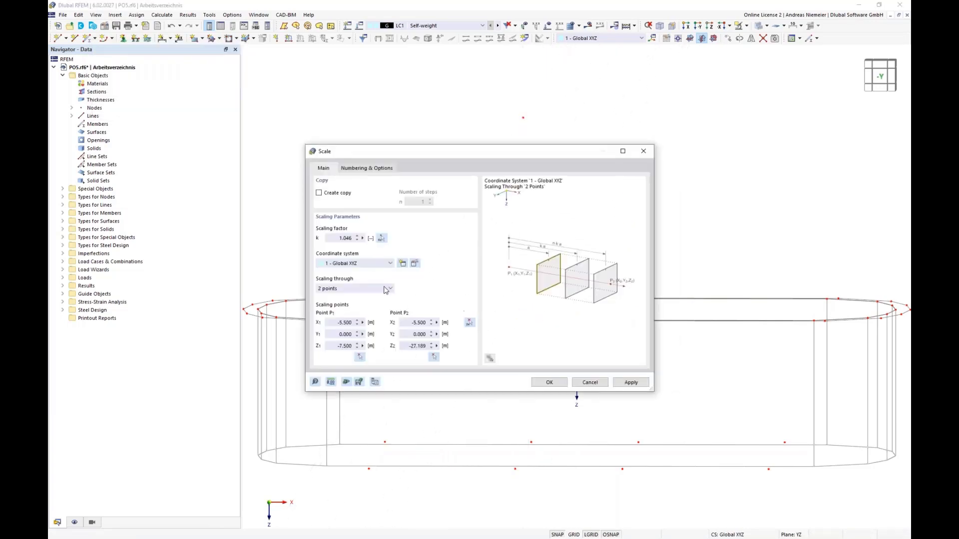
# - Take the scaling factor 1.340 from the midway node's distances to the original and raised crown nodes, and apply the scaling
pyautogui.click(381, 237)
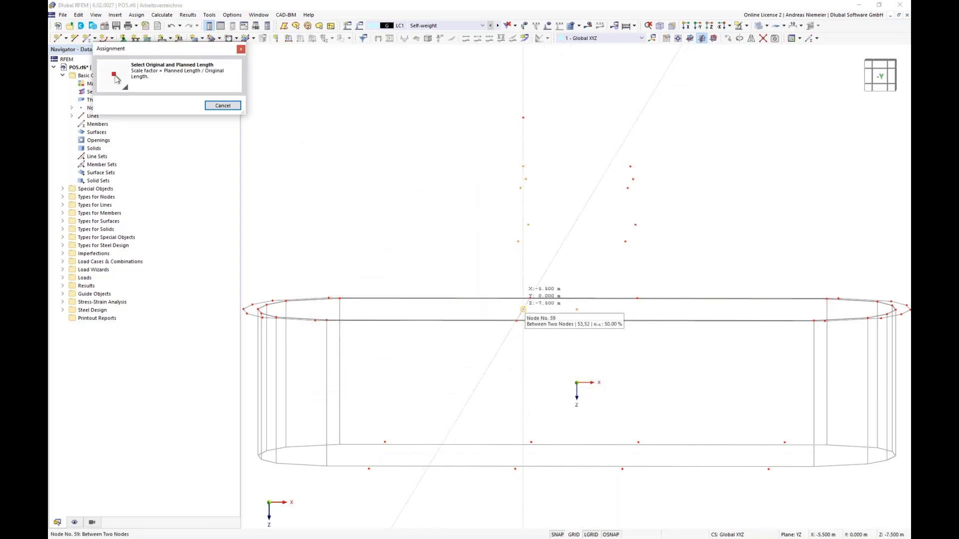
pyautogui.click(523, 309)
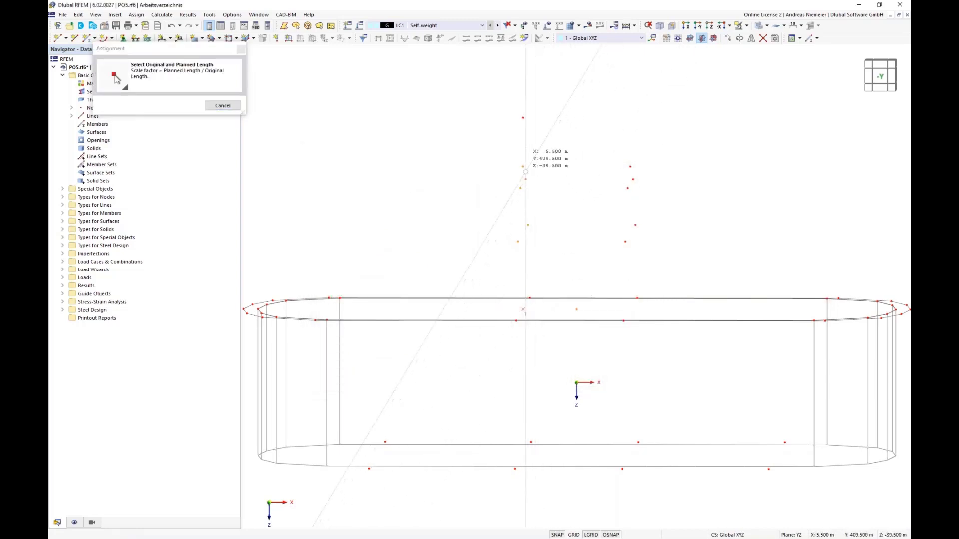
pyautogui.click(523, 166)
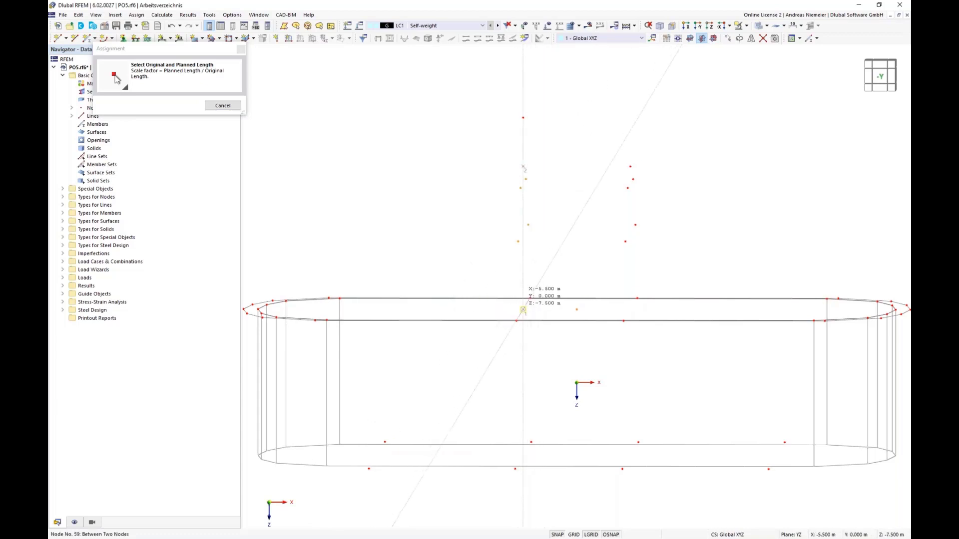
pyautogui.click(523, 309)
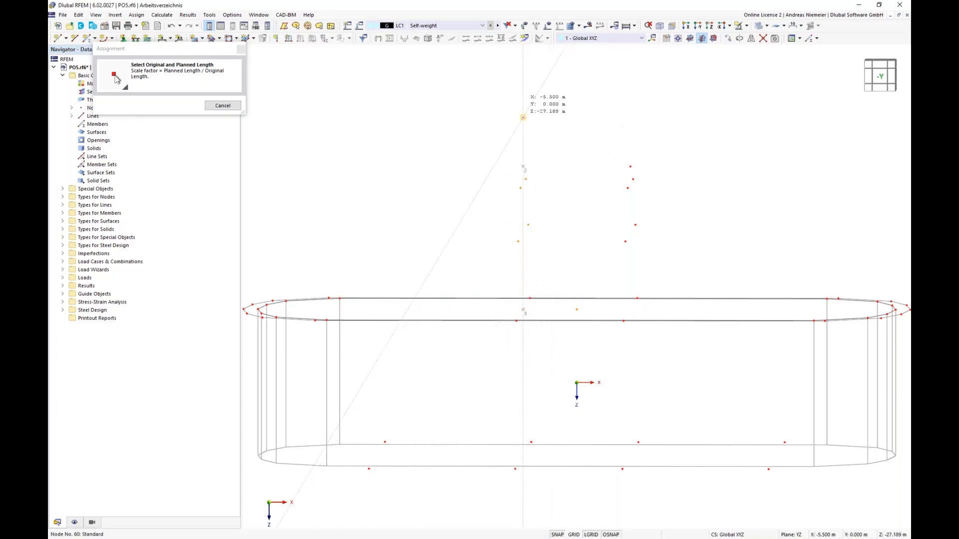
pyautogui.click(523, 118)
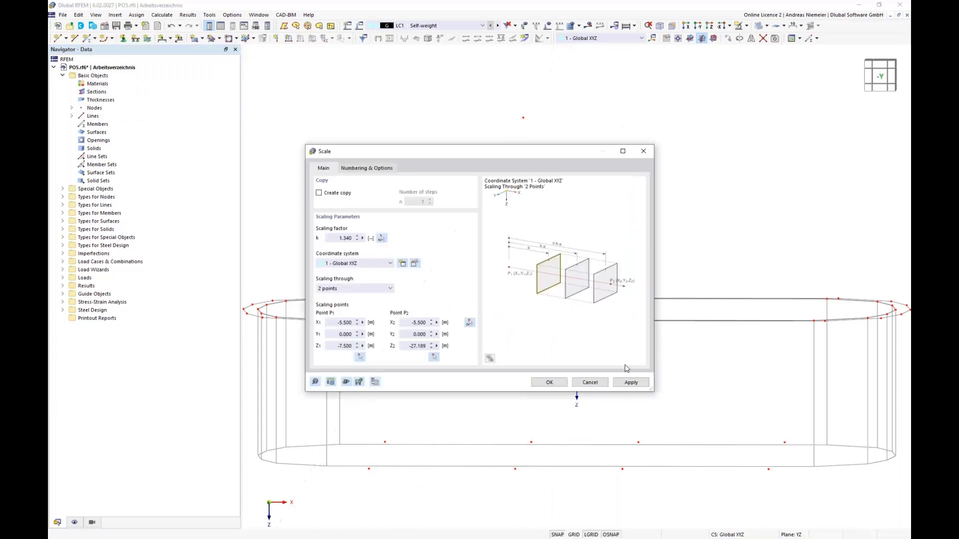
pyautogui.click(549, 382)
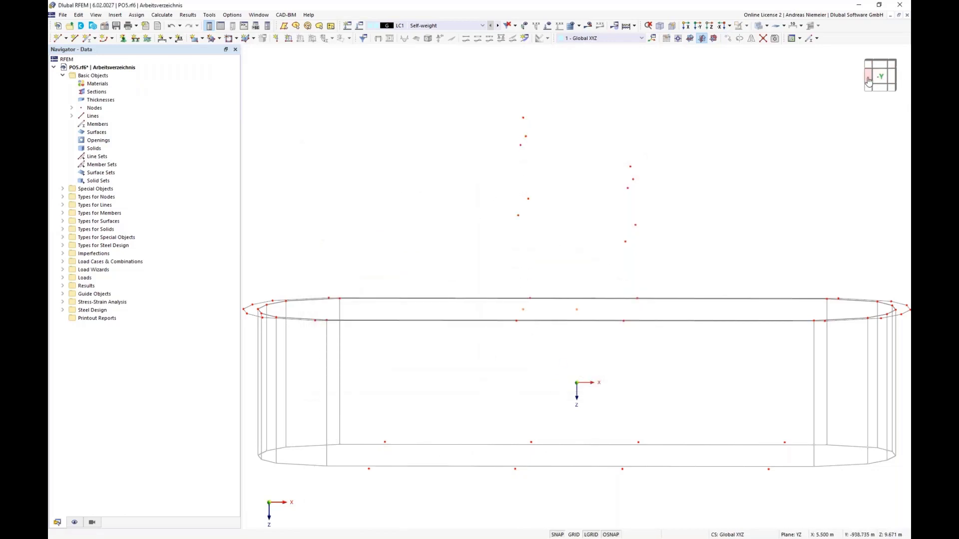
# - Draw a spline arch at X 5.5 m through its base, ring and upper nodes, from Y 31.5 m to Y -31.5 m
pyautogui.click(892, 79)
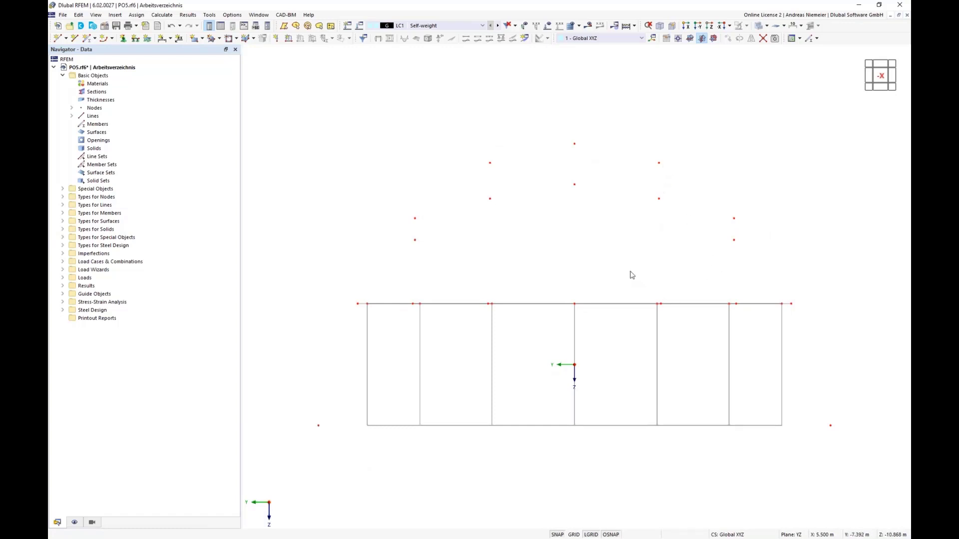
pyautogui.keyDown('ctrl'); pyautogui.moveTo(437, 282); pyautogui.dragTo(574, 294, button='middle'); pyautogui.keyUp('ctrl')
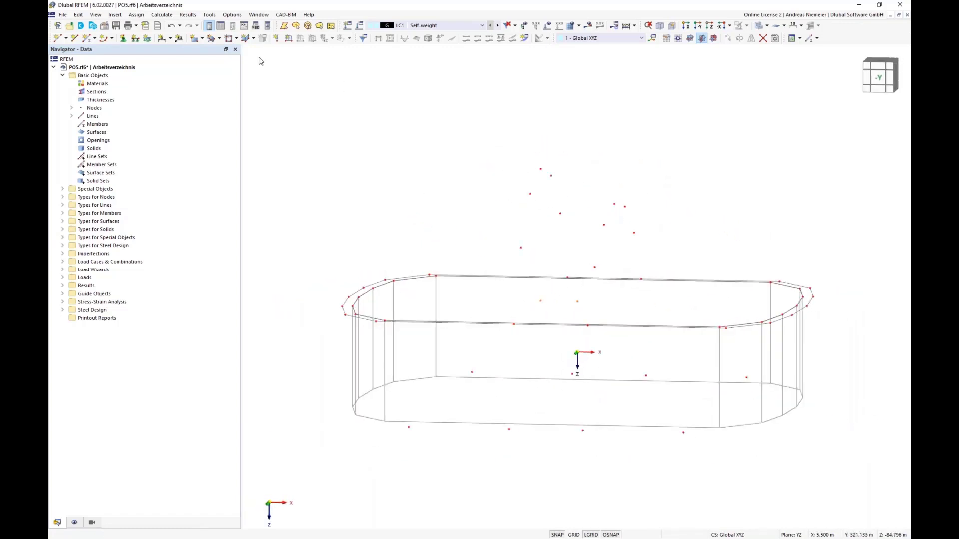
pyautogui.click(112, 38)
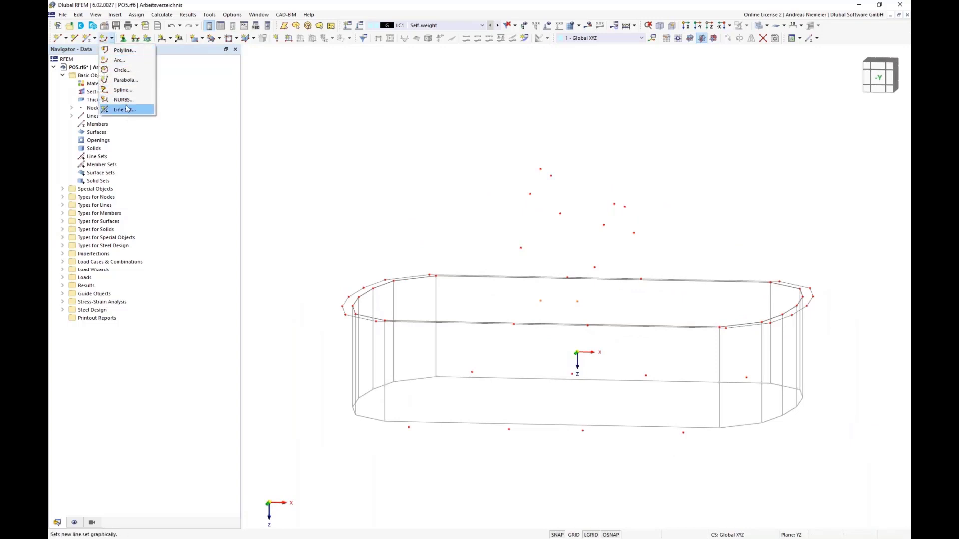
pyautogui.click(122, 90)
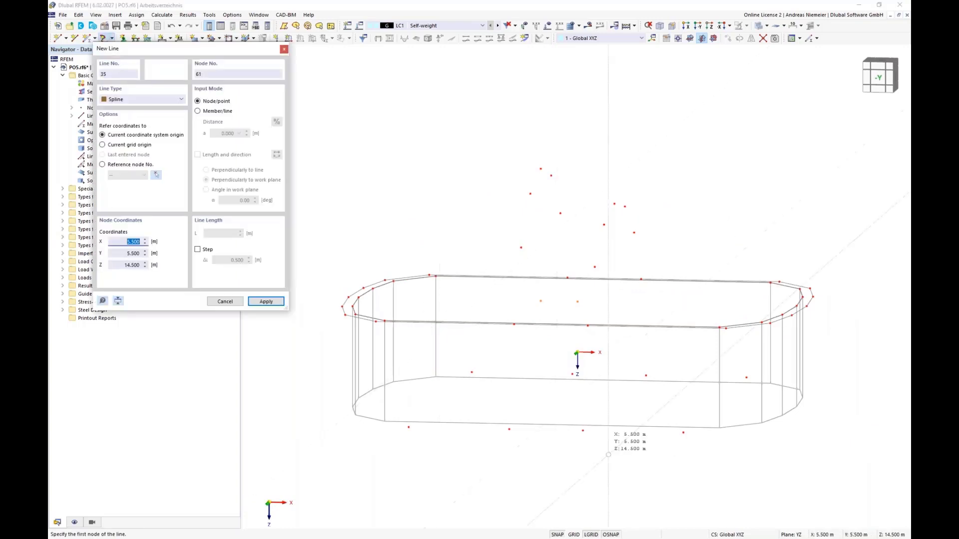
pyautogui.scroll(-1, 656, 482)
pyautogui.scroll(1, 631, 476)
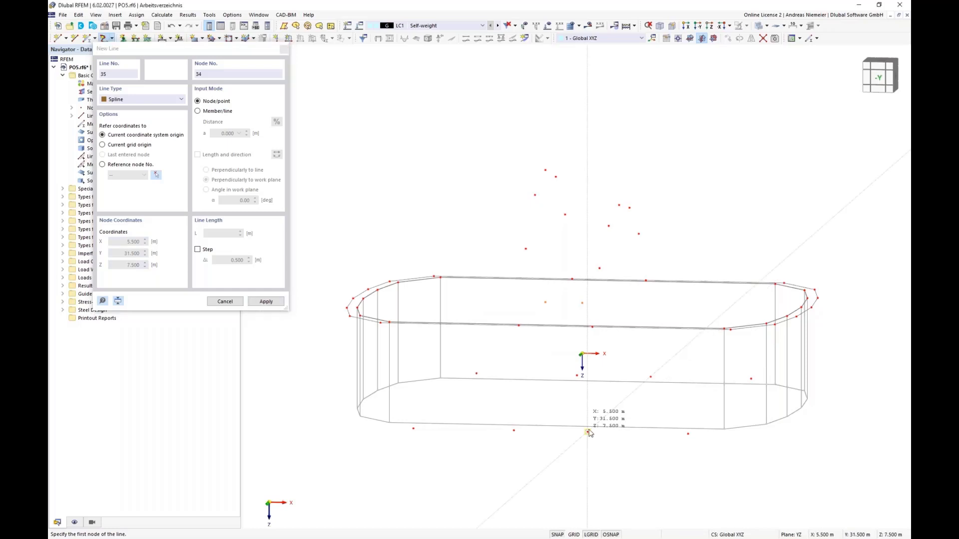
pyautogui.click(587, 432)
pyautogui.click(592, 328)
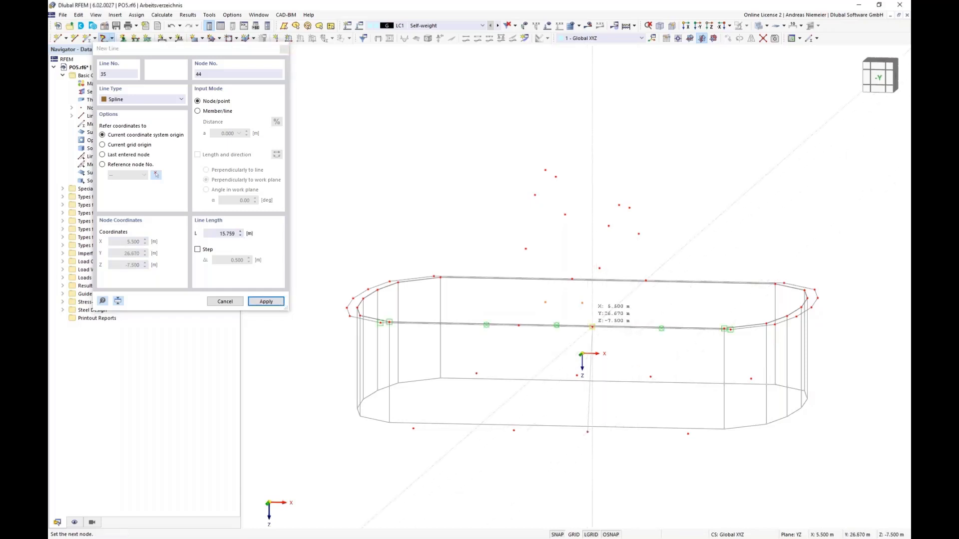
pyautogui.click(600, 267)
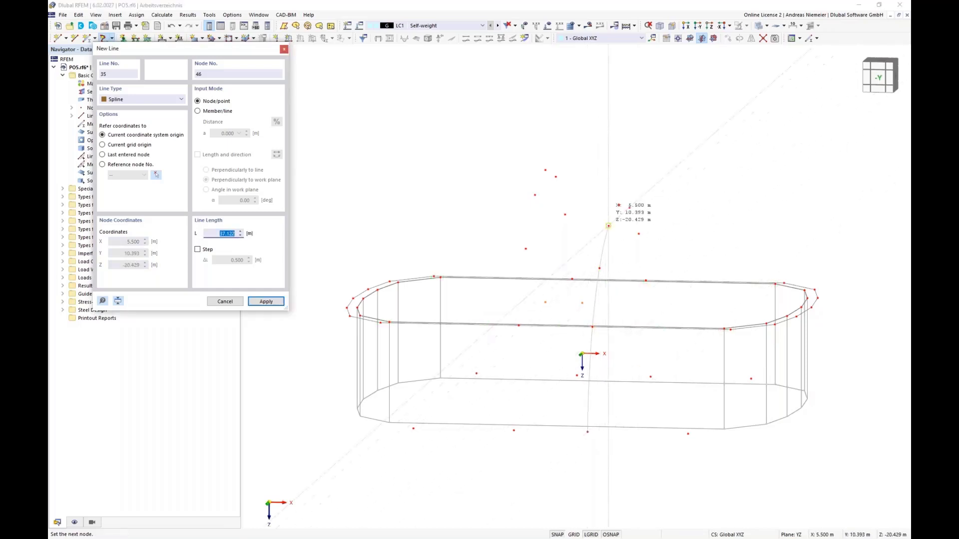
pyautogui.click(608, 226)
pyautogui.click(619, 204)
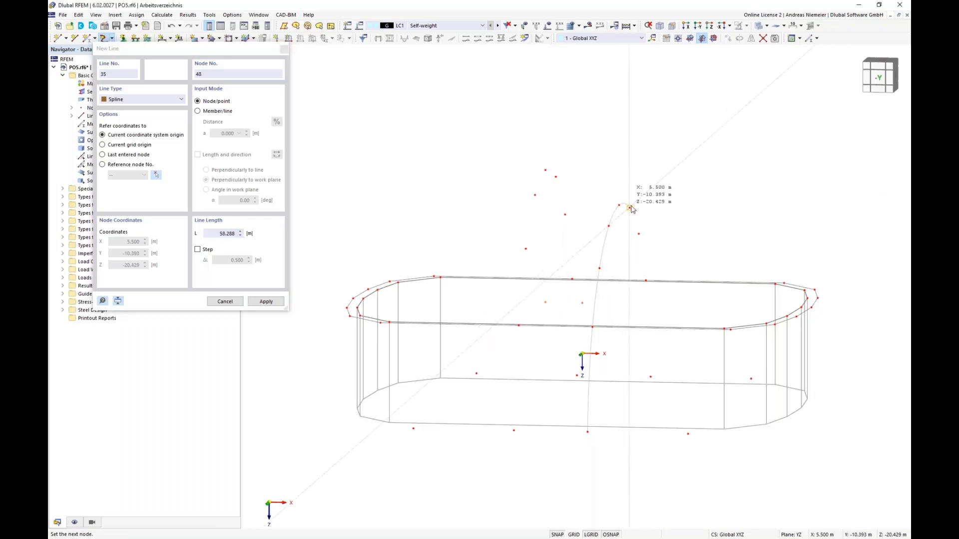
pyautogui.click(630, 207)
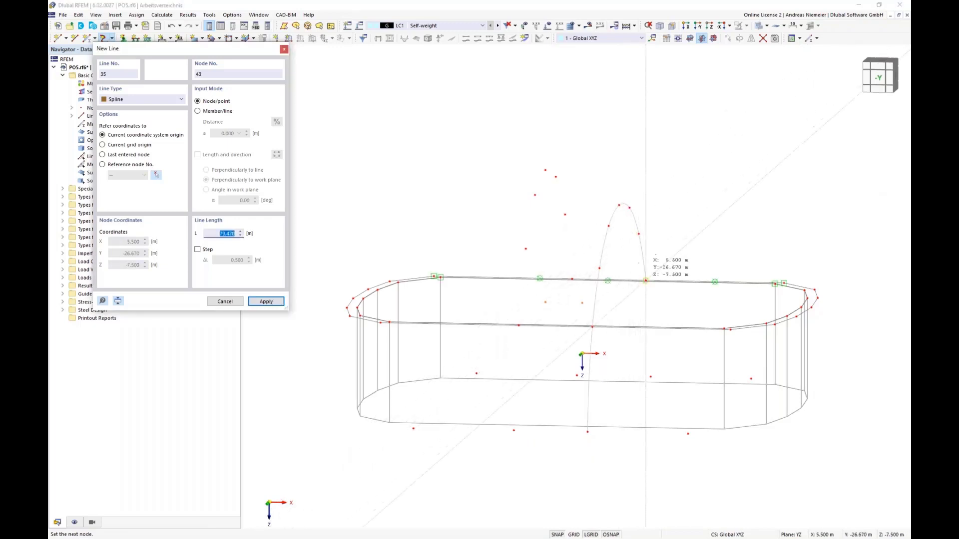
pyautogui.click(639, 234)
pyautogui.click(651, 377)
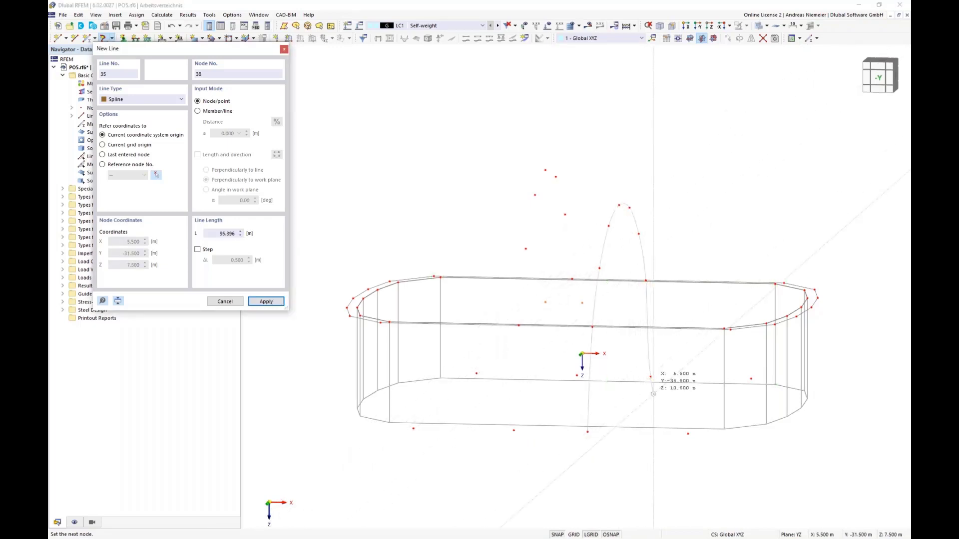
pyautogui.rightClick(664, 413)
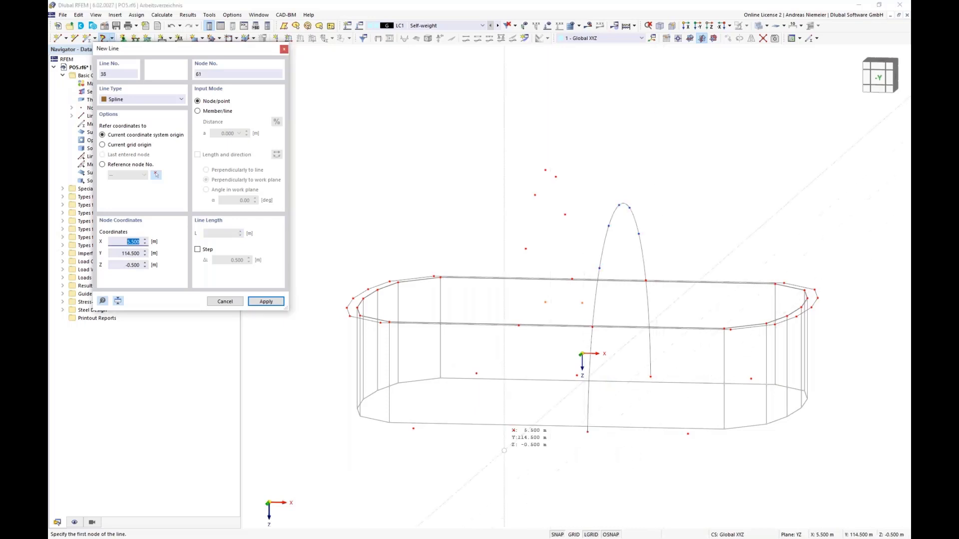
# - Draw a second spline arch at X -5.5 m through its base, ring and upper nodes, with the crown at Z -27.189 m
pyautogui.click(514, 430)
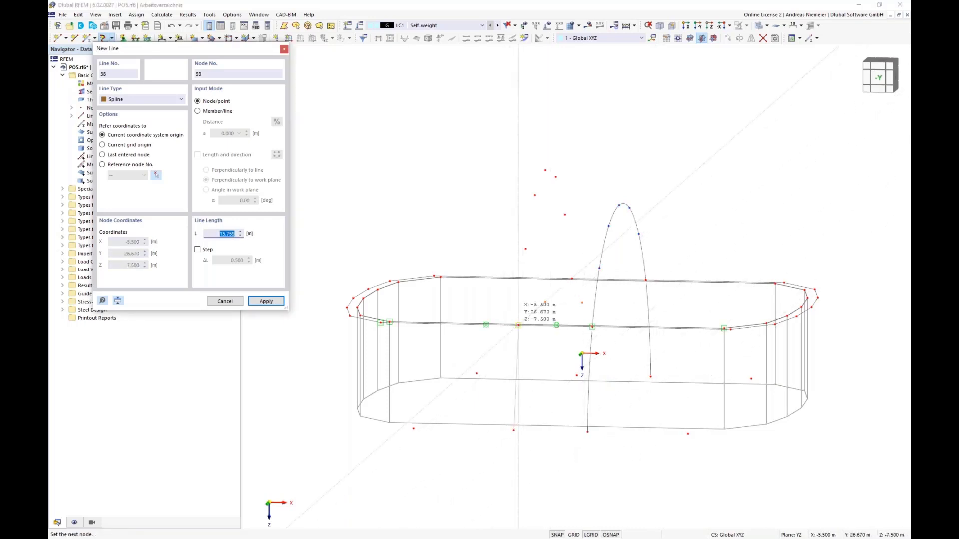
pyautogui.click(526, 236)
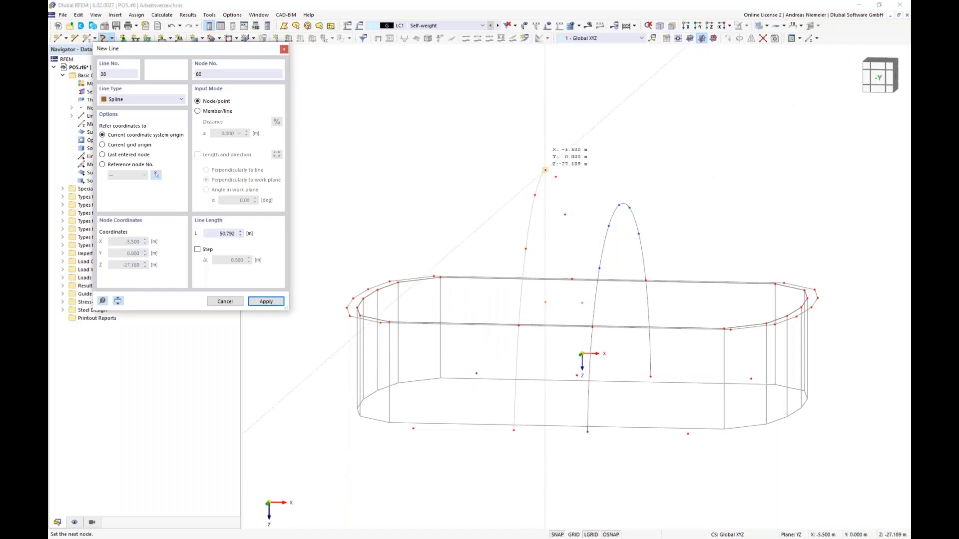
pyautogui.click(545, 170)
pyautogui.click(571, 239)
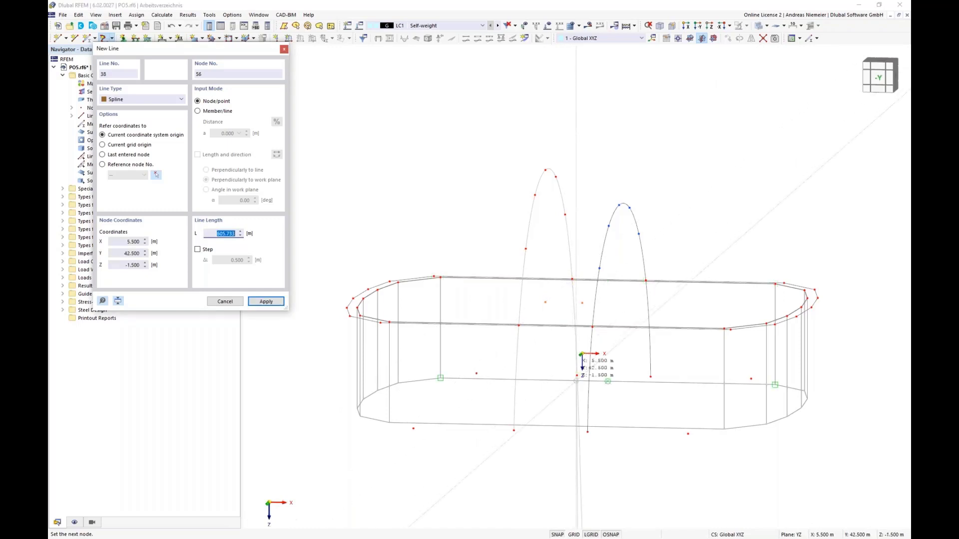
pyautogui.click(578, 376)
pyautogui.rightClick(586, 439)
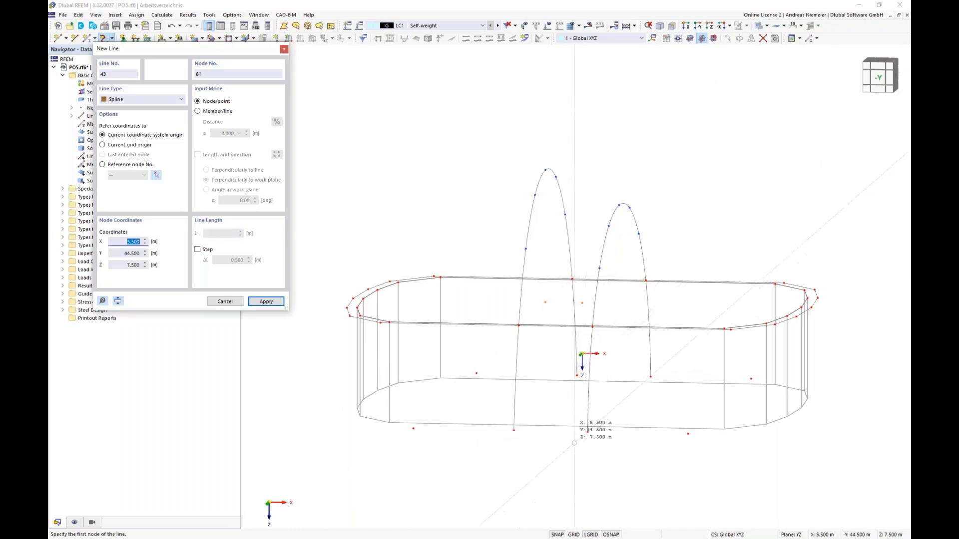
pyautogui.rightClick(566, 445)
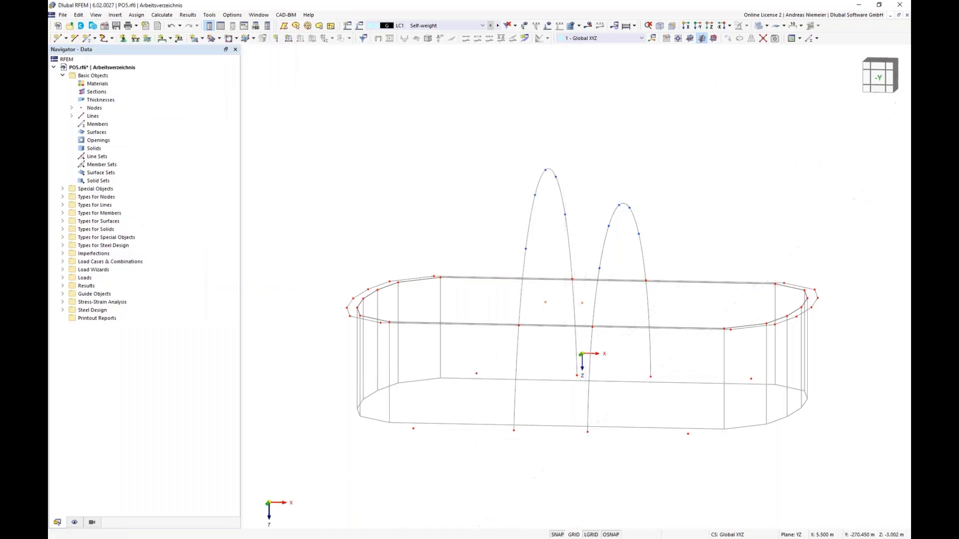
# - Set up a chamfer of the whole arch at X 5.5 m with a rotation angle of -20° about axis Y in direction X
pyautogui.click(899, 83)
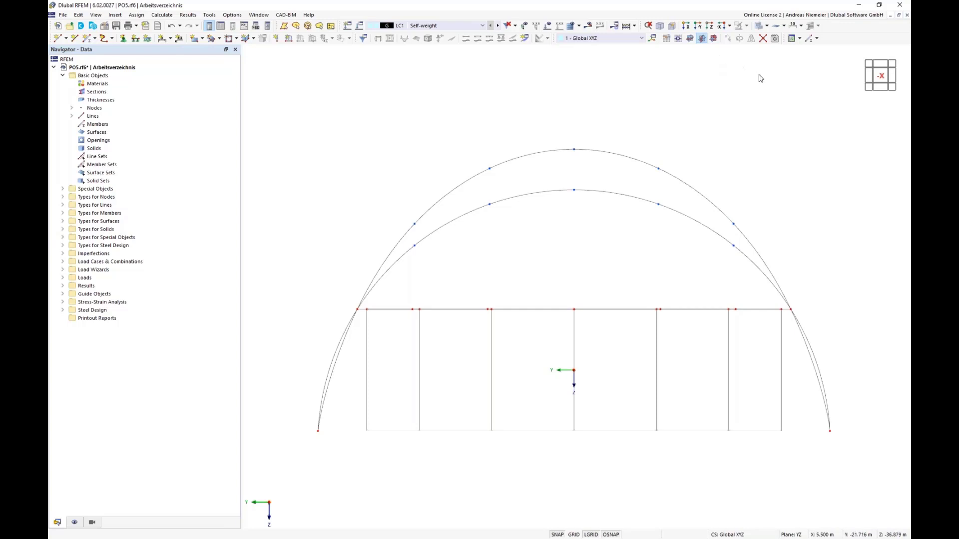
pyautogui.keyDown('ctrl'); pyautogui.moveTo(602, 109); pyautogui.dragTo(661, 113, button='middle'); pyautogui.keyUp('ctrl')
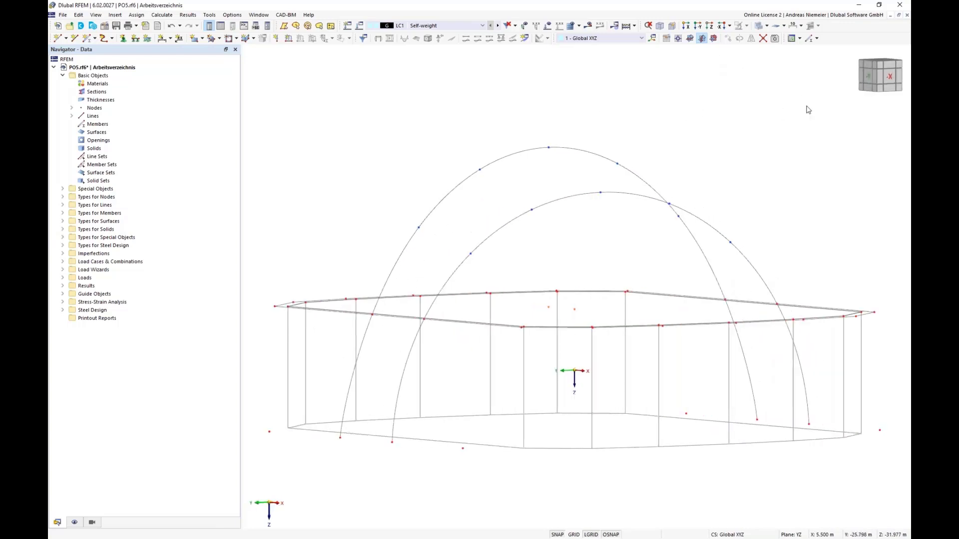
pyautogui.click(872, 76)
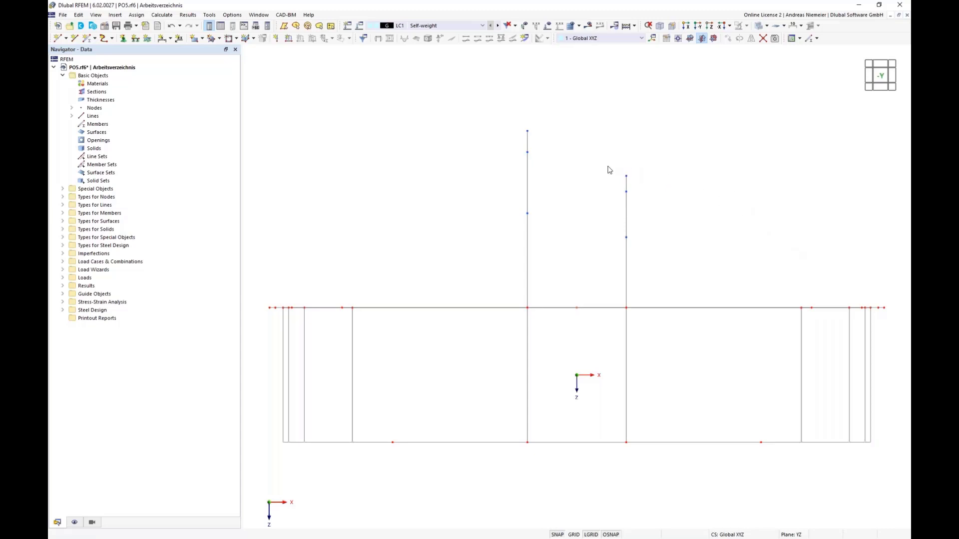
pyautogui.click(626, 176)
pyautogui.scroll(-1, 377, 233)
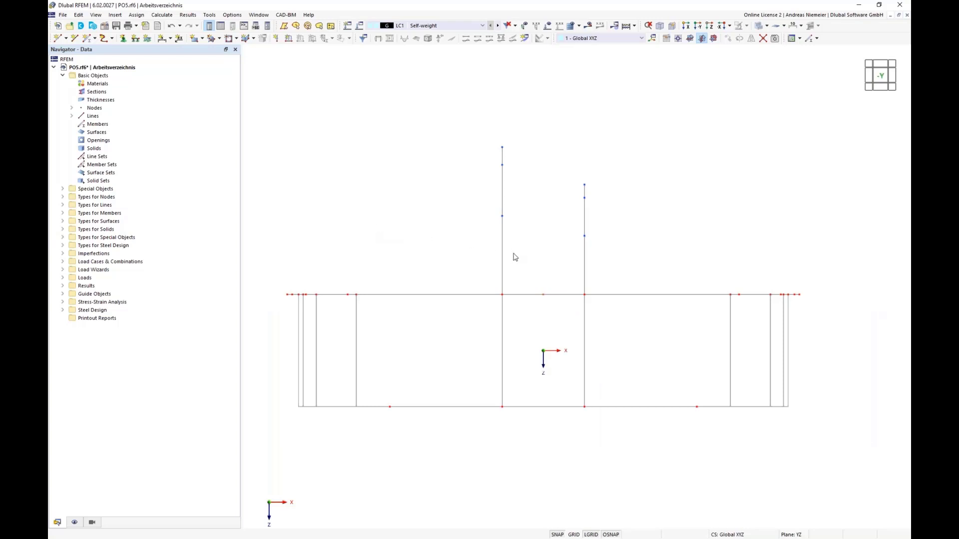
pyautogui.moveTo(578, 156); pyautogui.dragTo(595, 428)
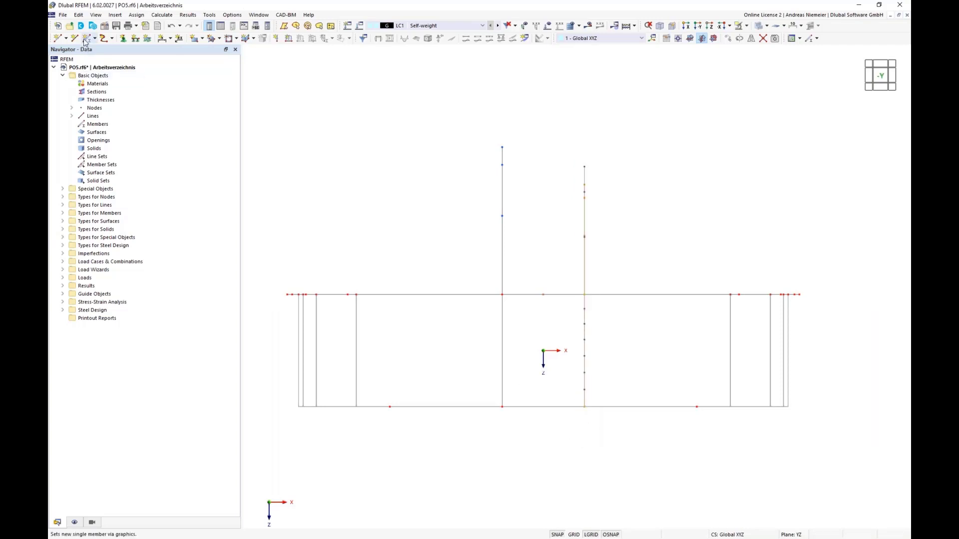
pyautogui.click(78, 14)
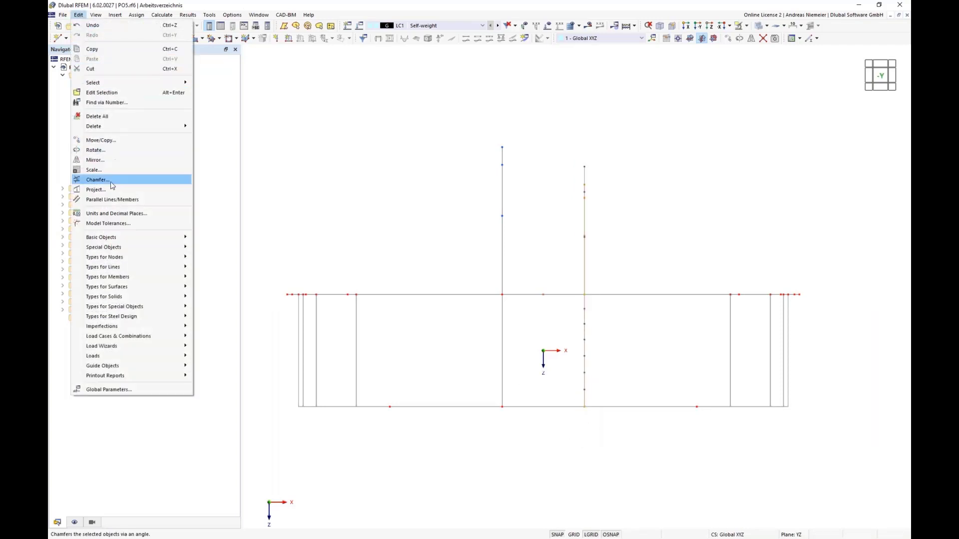
pyautogui.click(98, 180)
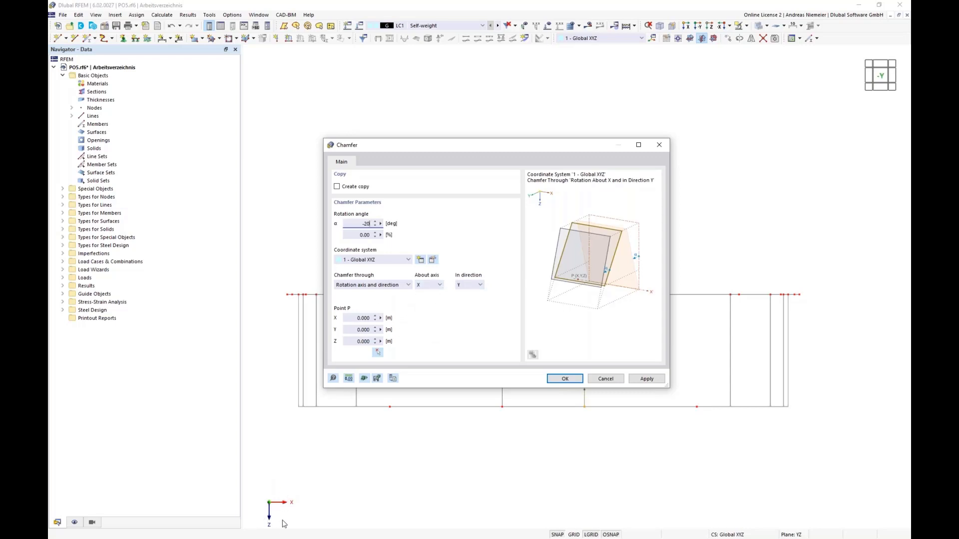
pyautogui.click(428, 284)
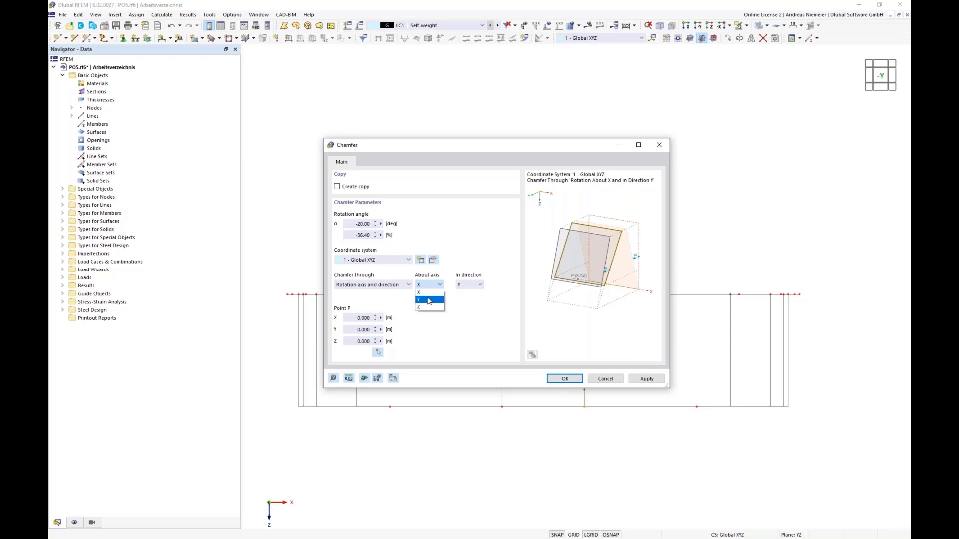
pyautogui.click(428, 300)
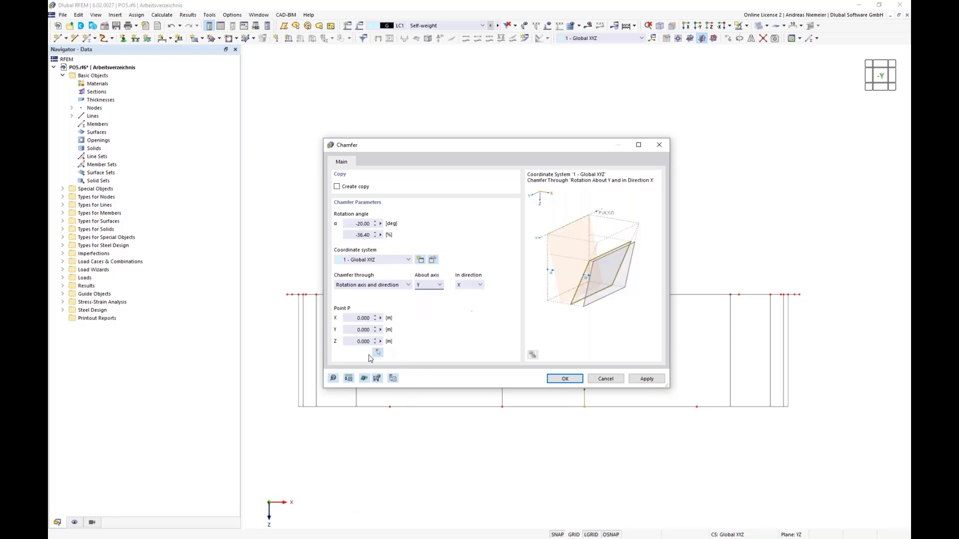
# - Use the arch's base node at X 5.5, Y 31.5, Z 7.5 m as the rotation axis point and apply the chamfer
pyautogui.click(378, 352)
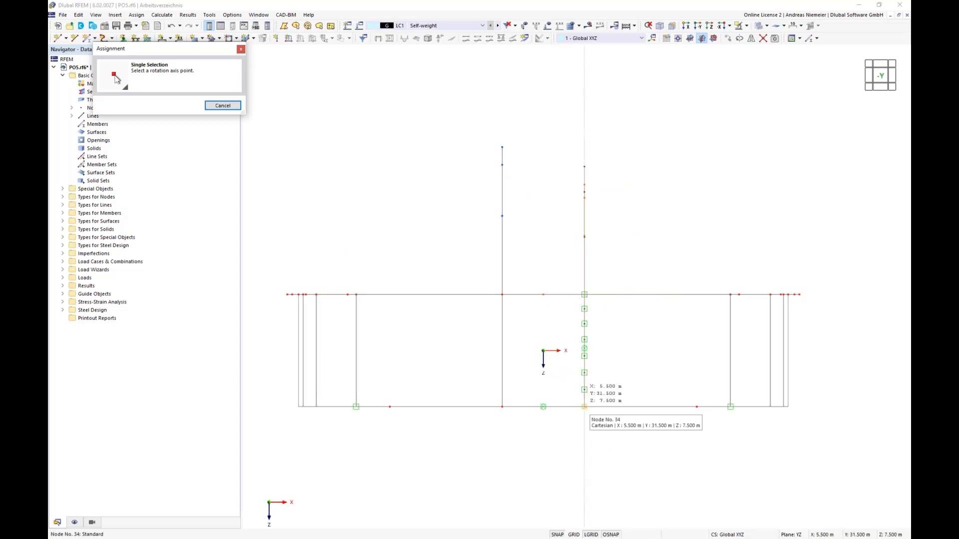
pyautogui.click(585, 407)
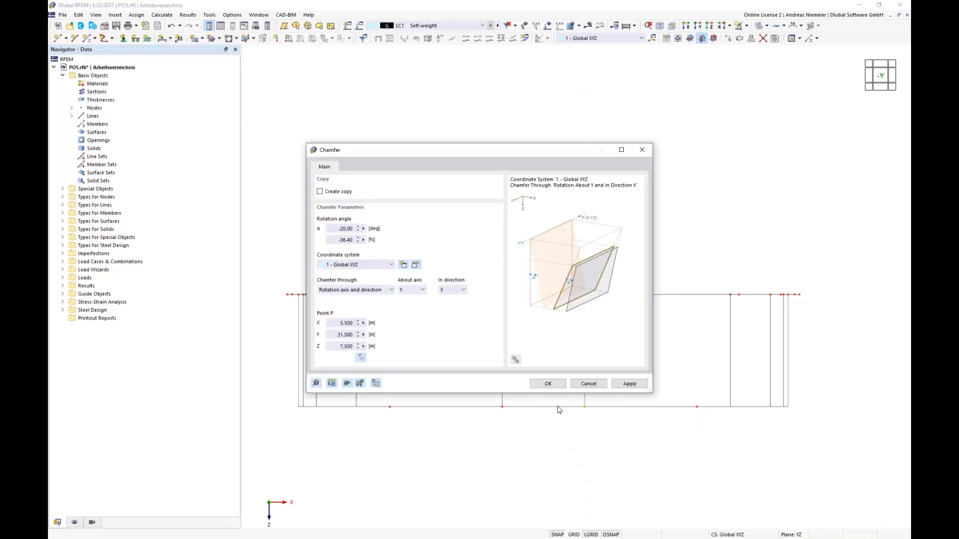
pyautogui.click(548, 384)
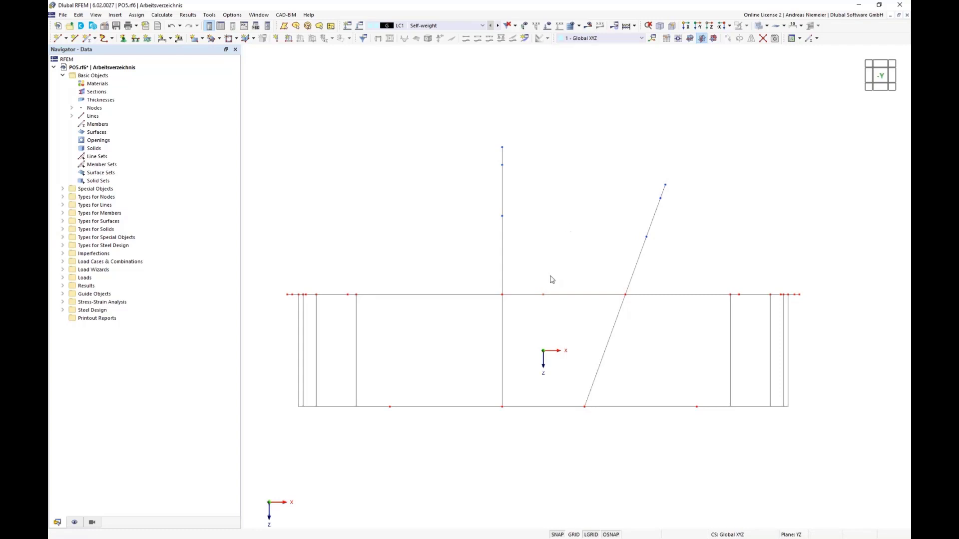
# - Chamfer the whole arch at X -5.5 m by 20° about axis Y in direction X through its base node at Y 31.5, Z 7.5 m
pyautogui.moveTo(467, 114); pyautogui.dragTo(514, 443)
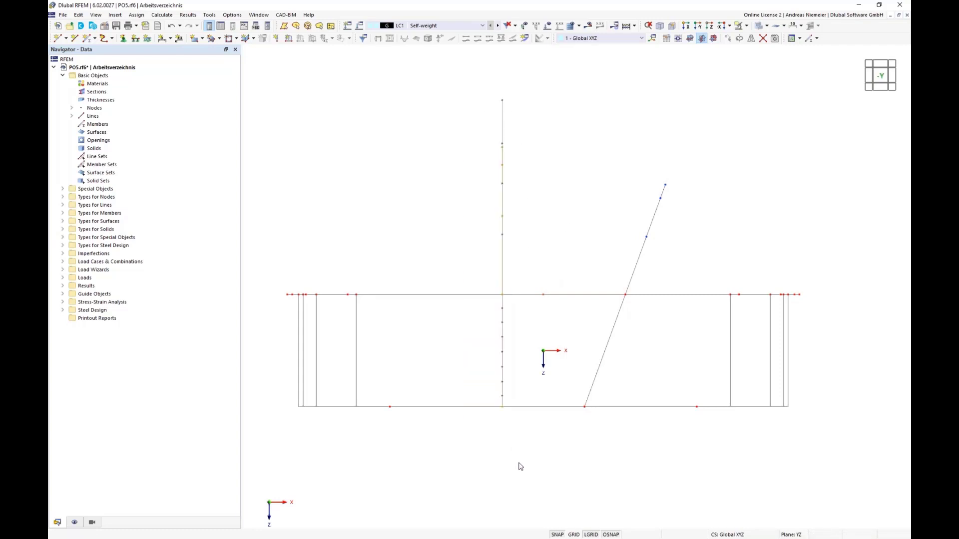
pyautogui.click(79, 14)
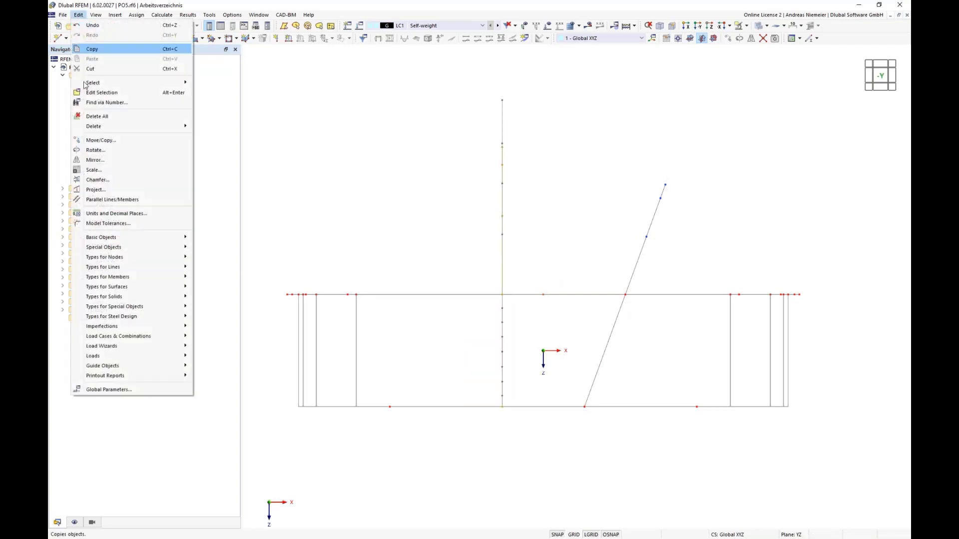
pyautogui.click(105, 178)
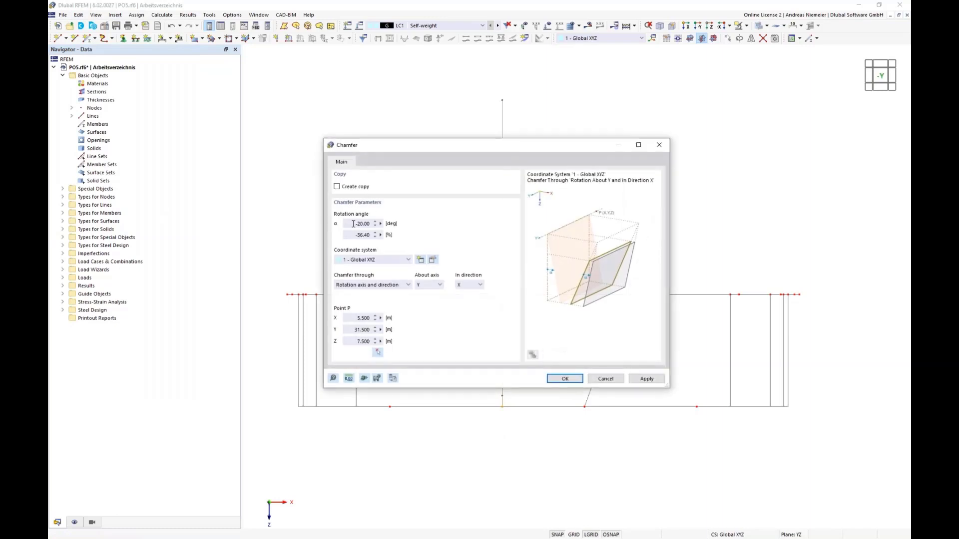
pyautogui.click(353, 224)
pyautogui.click(378, 352)
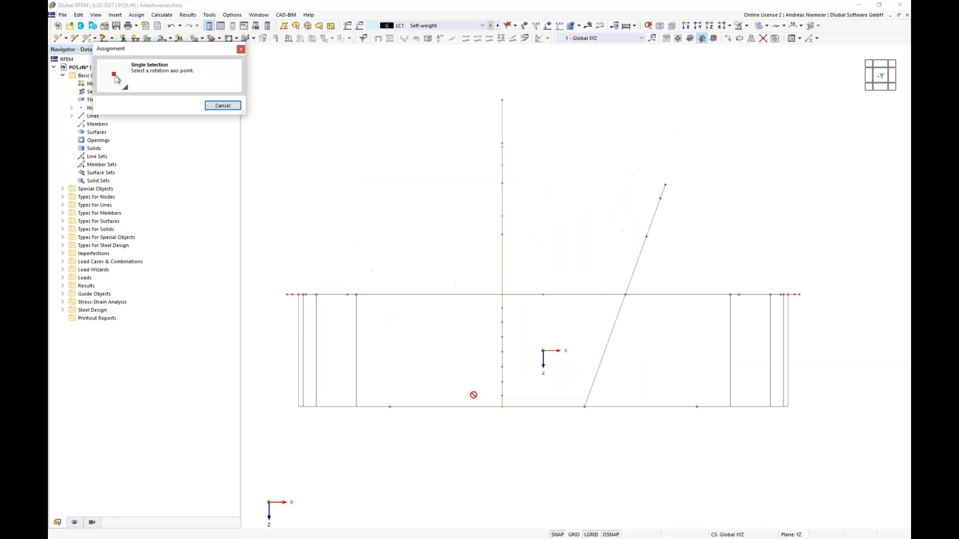
pyautogui.click(502, 407)
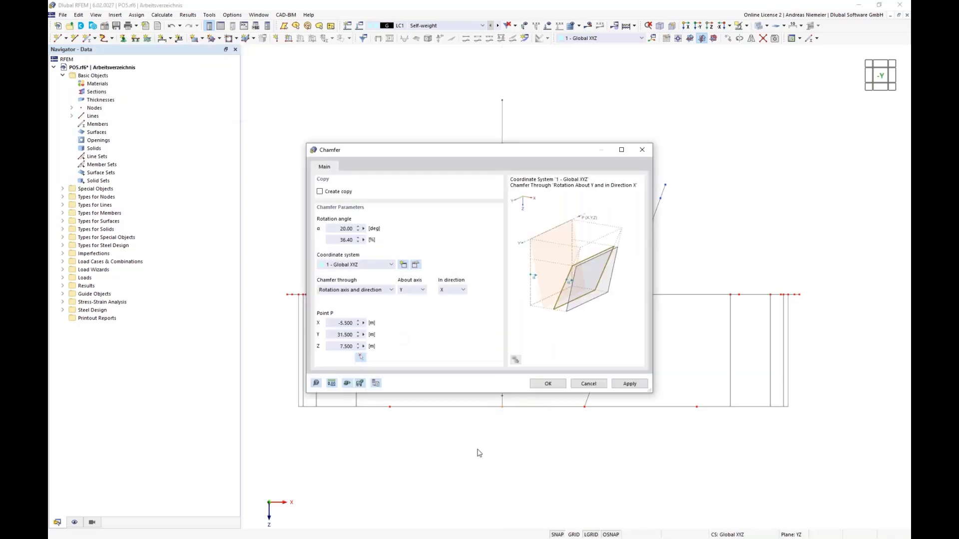
pyautogui.click(548, 383)
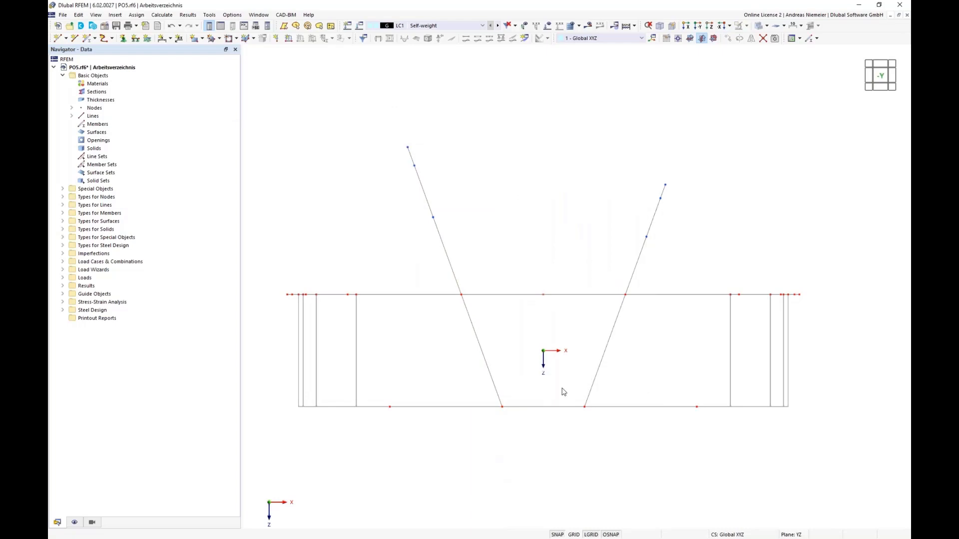
pyautogui.keyDown('ctrl'); pyautogui.moveTo(734, 234); pyautogui.dragTo(409, 352, button='middle'); pyautogui.keyUp('ctrl')
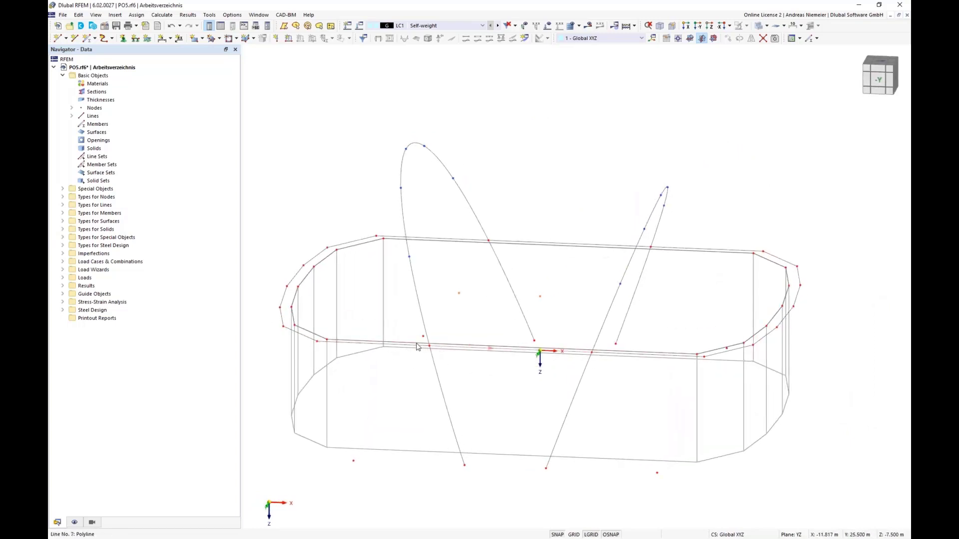
# - Copy the whole tilted arch at X 5.5 m outward in X, from its front base node to the free base node farther out
pyautogui.scroll(-1, 573, 401)
pyautogui.keyDown('ctrl'); pyautogui.moveTo(592, 444); pyautogui.dragTo(609, 417, button='middle'); pyautogui.keyUp('ctrl')
pyautogui.moveTo(565, 168); pyautogui.dragTo(649, 423)
pyautogui.keyDown('ctrl'); pyautogui.moveTo(673, 430); pyautogui.dragTo(520, 422, button='middle'); pyautogui.keyUp('ctrl')
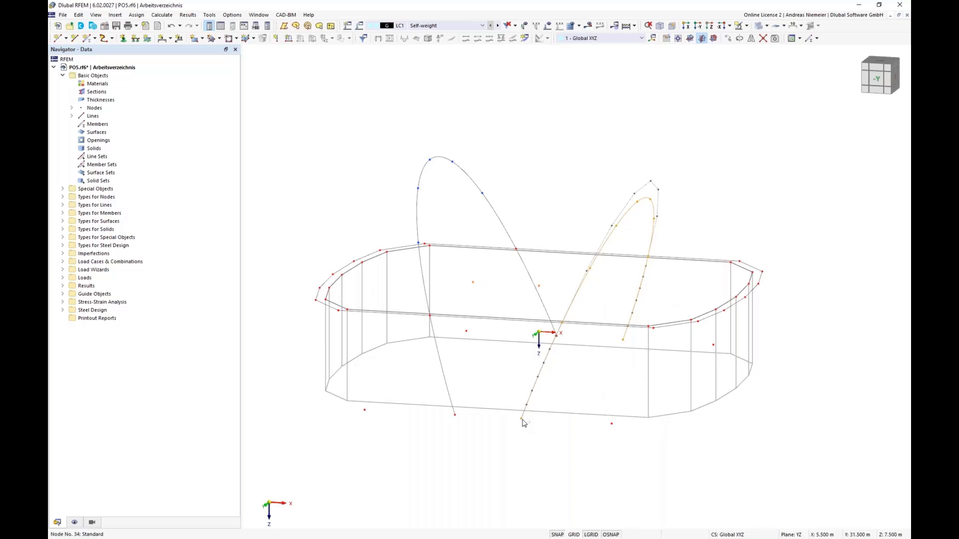
pyautogui.moveTo(525, 423); pyautogui.dragTo(615, 434)
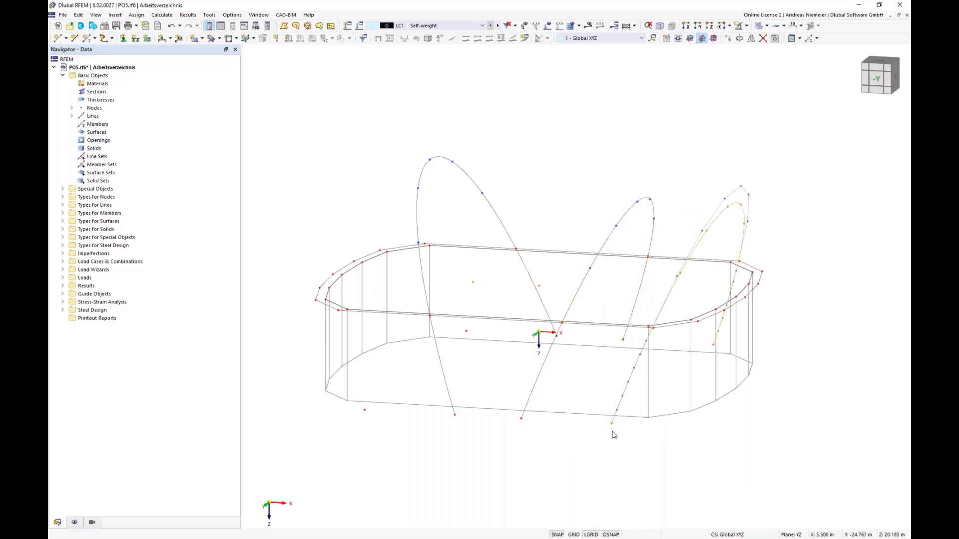
pyautogui.click(579, 466)
# - Copy the whole tilted arch at X -5.5 m outward in negative X, from its front base node to the free outer base node
pyautogui.keyDown('ctrl'); pyautogui.moveTo(501, 447); pyautogui.dragTo(529, 438, button='middle'); pyautogui.keyUp('ctrl')
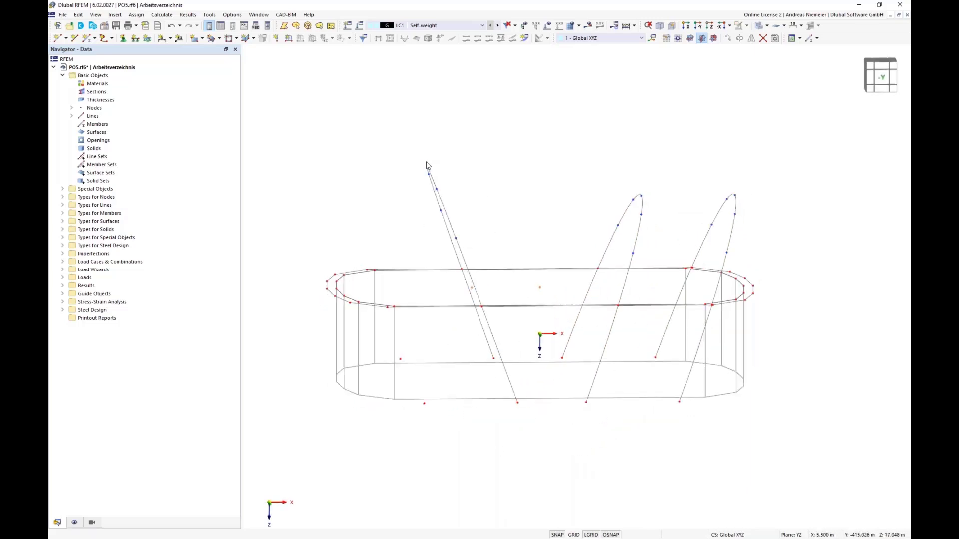
pyautogui.moveTo(413, 147); pyautogui.dragTo(487, 384)
pyautogui.keyDown('ctrl'); pyautogui.moveTo(494, 189); pyautogui.dragTo(488, 176, button='middle'); pyautogui.keyUp('ctrl')
pyautogui.moveTo(424, 145); pyautogui.dragTo(525, 432)
pyautogui.keyDown('ctrl'); pyautogui.moveTo(524, 432); pyautogui.dragTo(474, 425, button='middle'); pyautogui.keyUp('ctrl')
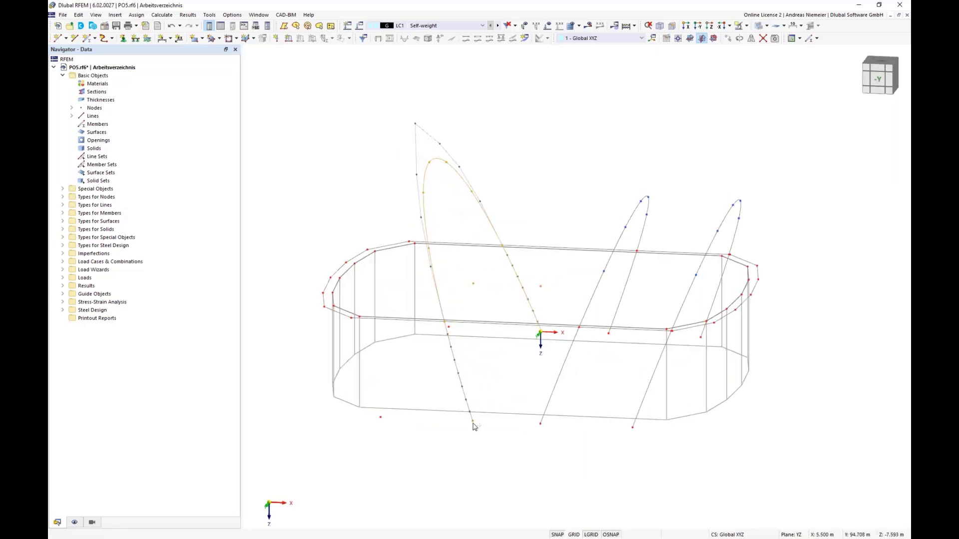
pyautogui.keyDown('ctrl'); pyautogui.moveTo(473, 421); pyautogui.dragTo(382, 422); pyautogui.keyUp('ctrl')
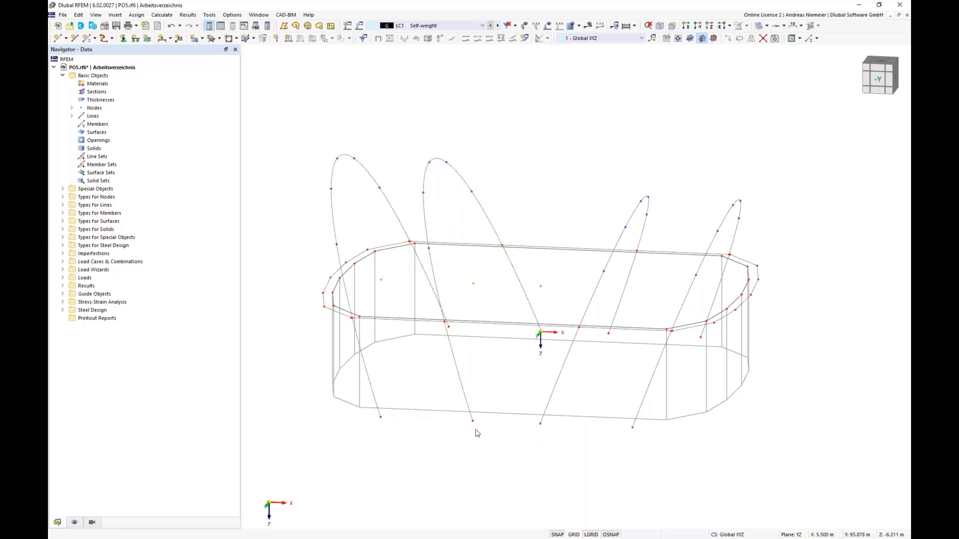
# - Snap the two outer ring corner nodes at X -26.134 m onto the adjacent ring-level nodes of the copied outer arch
pyautogui.keyDown('ctrl'); pyautogui.moveTo(478, 432); pyautogui.dragTo(477, 407, button='middle'); pyautogui.keyUp('ctrl')
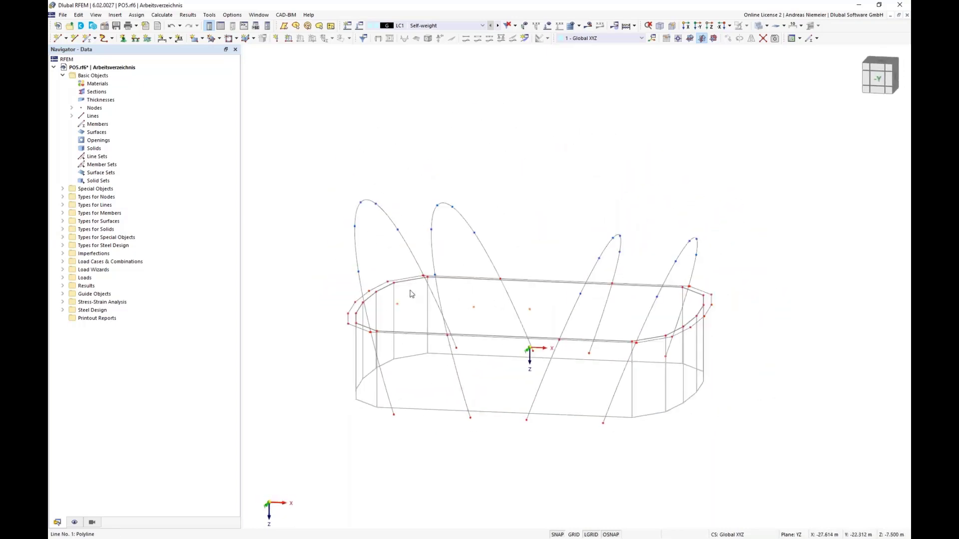
pyautogui.scroll(5, 425, 288)
pyautogui.scroll(4, 425, 288)
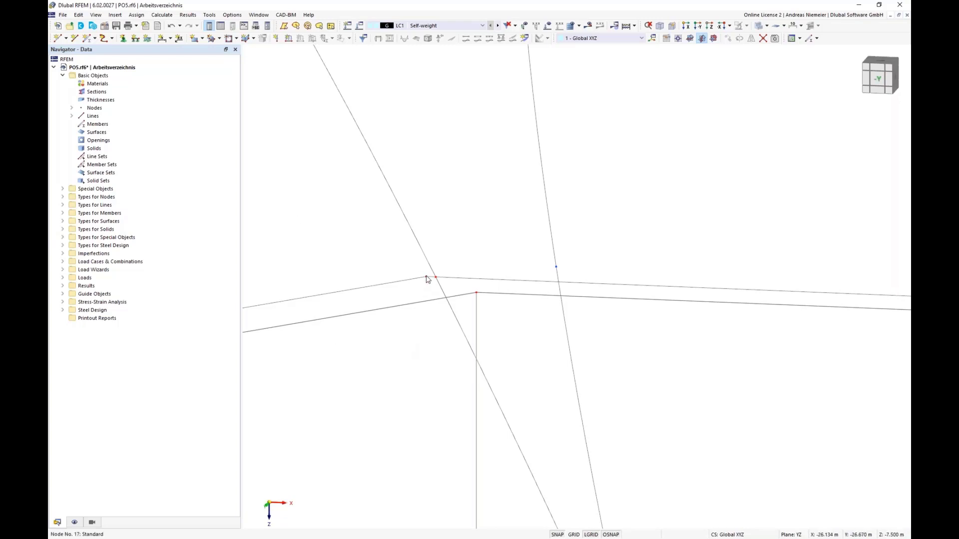
pyautogui.scroll(-5, 462, 221)
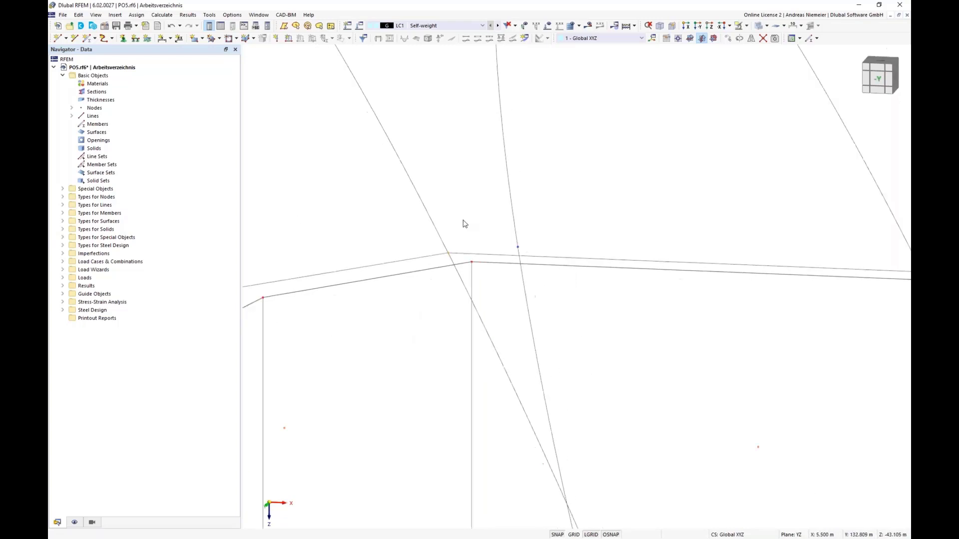
pyautogui.scroll(5, 357, 305)
pyautogui.scroll(1, 357, 306)
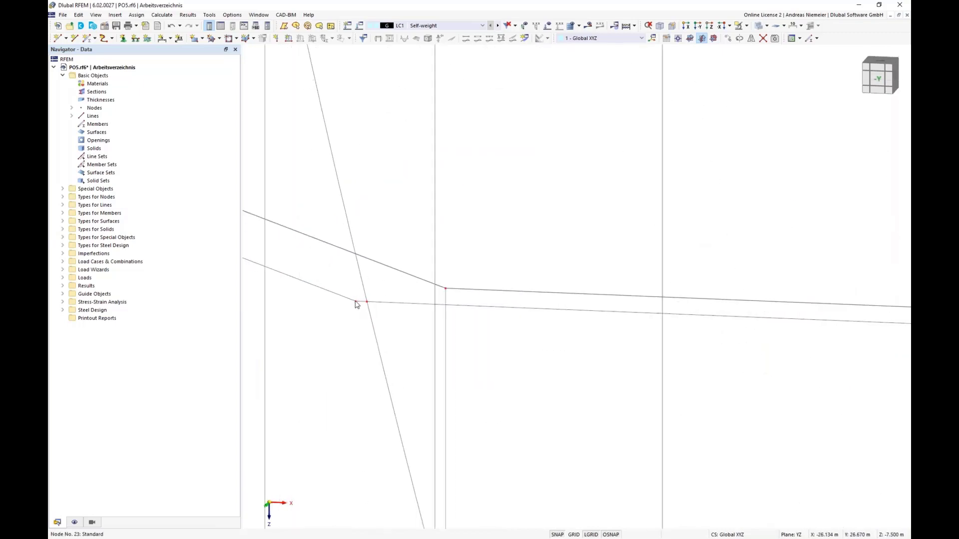
pyautogui.scroll(-6, 368, 314)
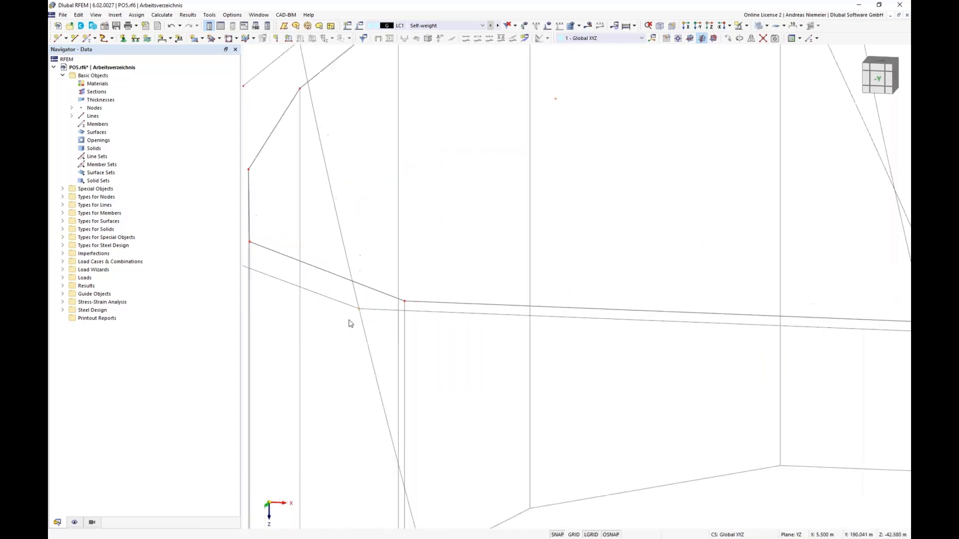
# - Snap the two outer ring corner nodes at the positive X end onto the outer arch's ring-level nodes and save the model
pyautogui.scroll(5, 688, 337)
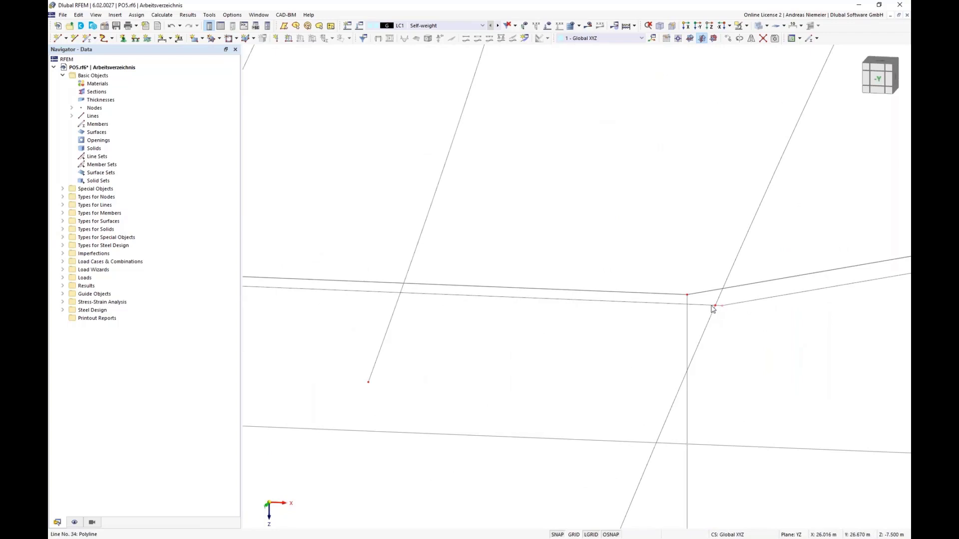
pyautogui.click(716, 307)
pyautogui.scroll(-3, 625, 315)
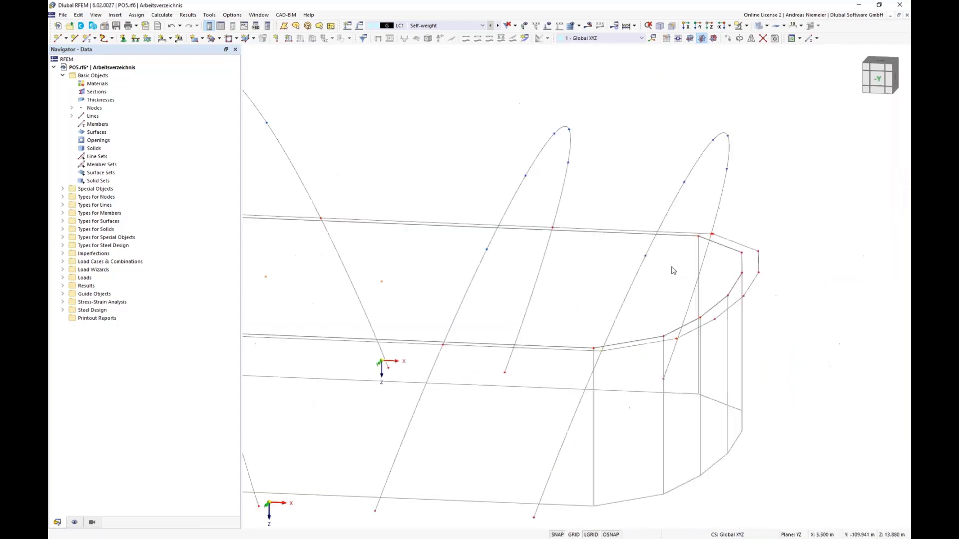
pyautogui.scroll(5, 717, 241)
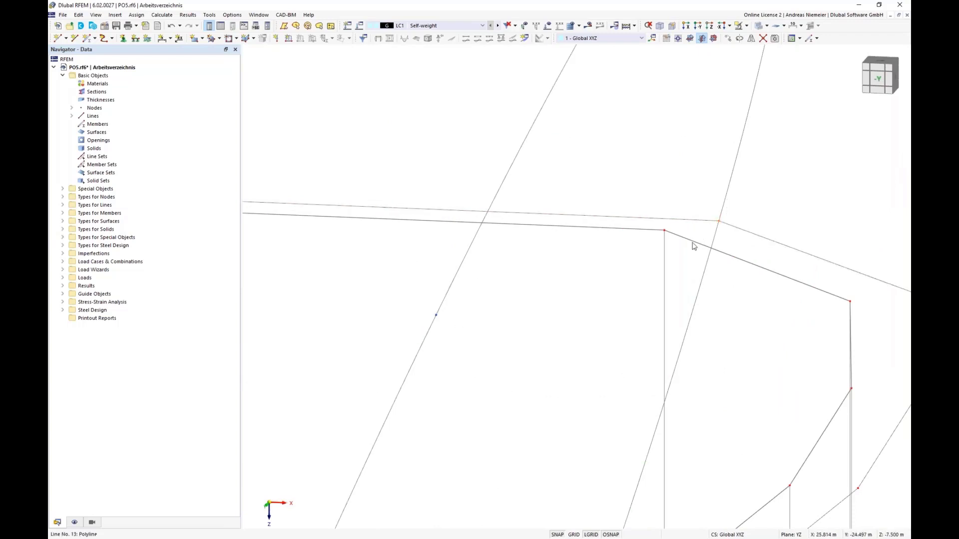
pyautogui.scroll(-2, 692, 244)
pyautogui.scroll(-2, 649, 244)
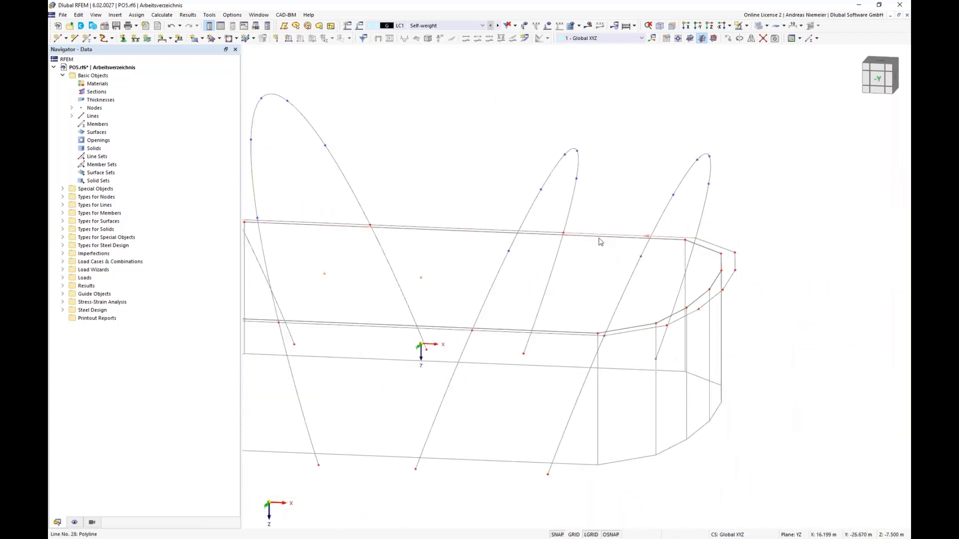
pyautogui.scroll(-2, 600, 241)
pyautogui.keyDown('ctrl'); pyautogui.moveTo(388, 355); pyautogui.dragTo(410, 355, button='middle'); pyautogui.keyUp('ctrl')
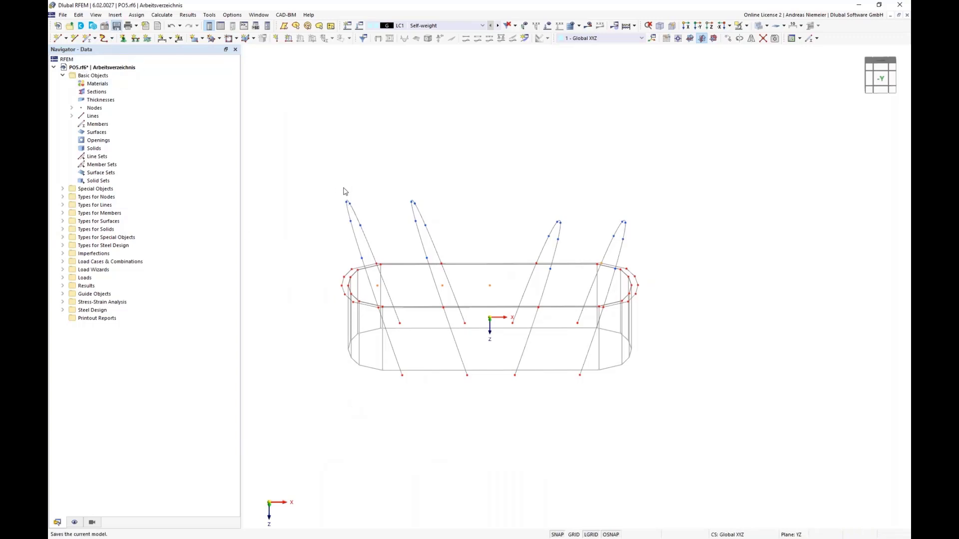
pyautogui.hotkey('ctrl', 's')
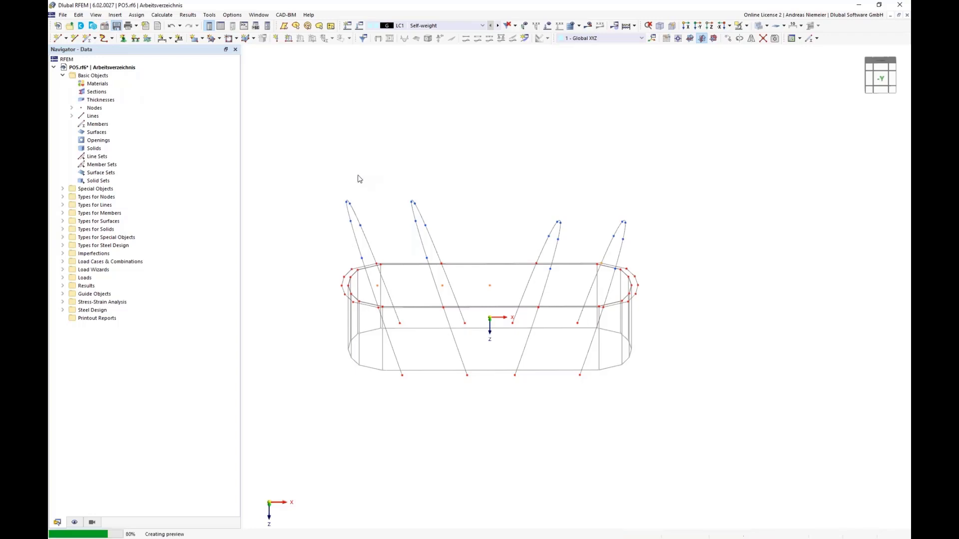
# - Start a new quadrangle surface with the stiffness type Membrane
pyautogui.click(218, 38)
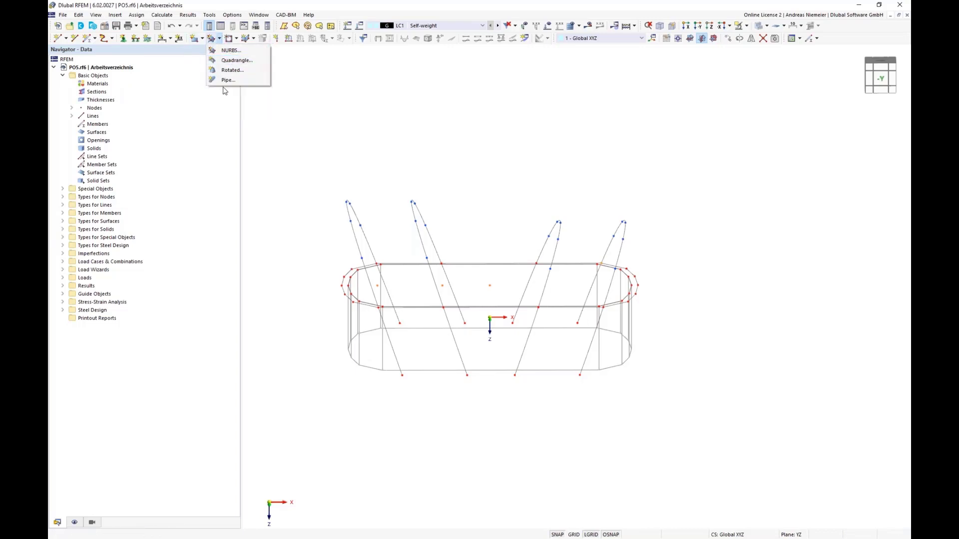
pyautogui.click(234, 60)
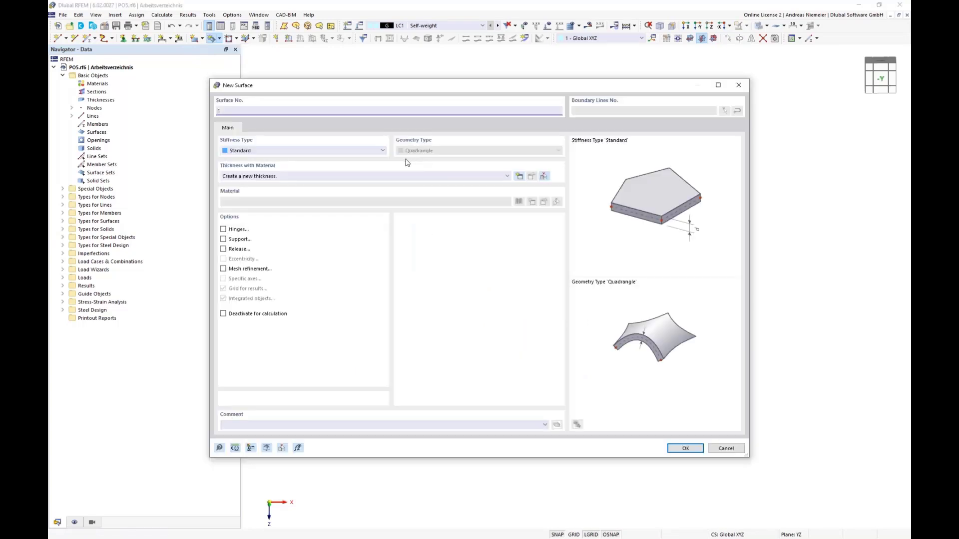
pyautogui.click(282, 151)
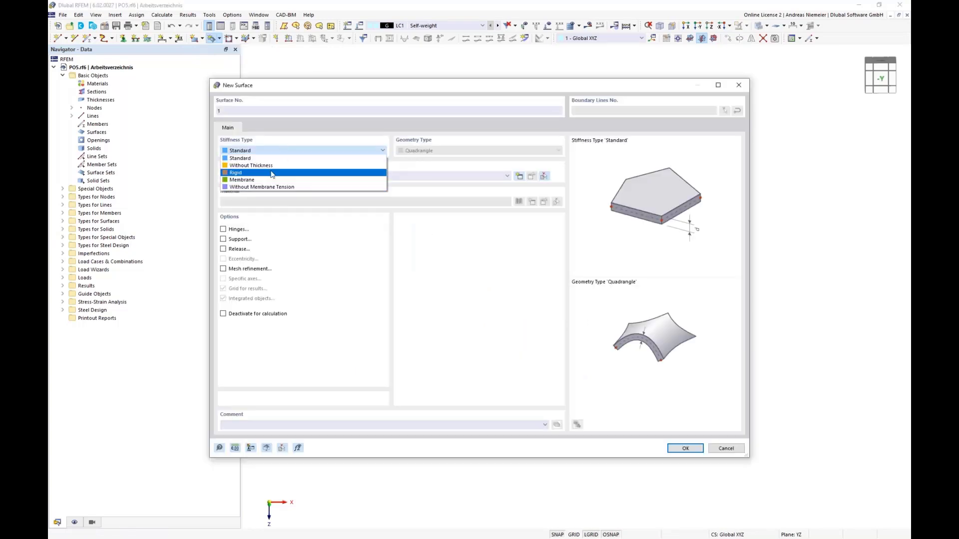
pyautogui.click(244, 180)
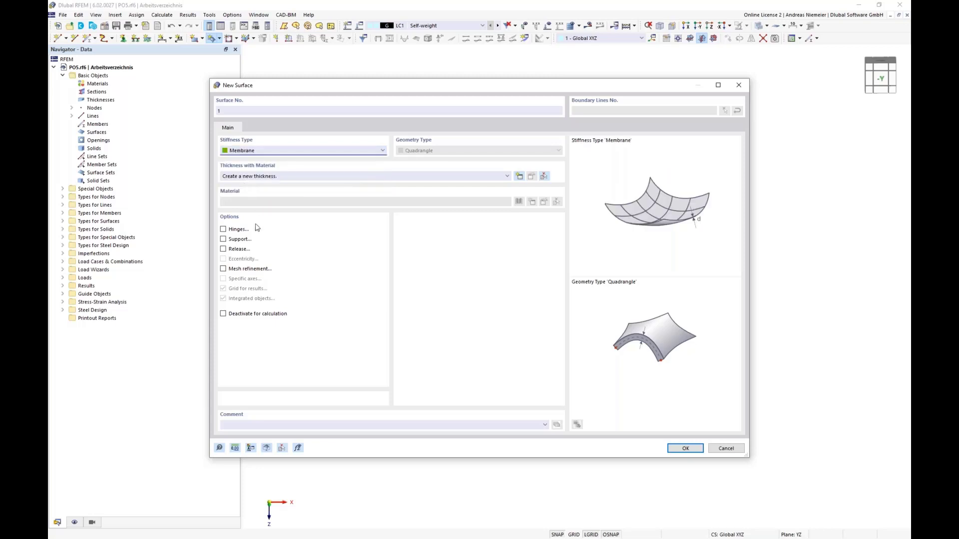
# - Create a uniform thickness for the surface using the fabric material PES-PVC Typ IV from the material library
pyautogui.click(518, 178)
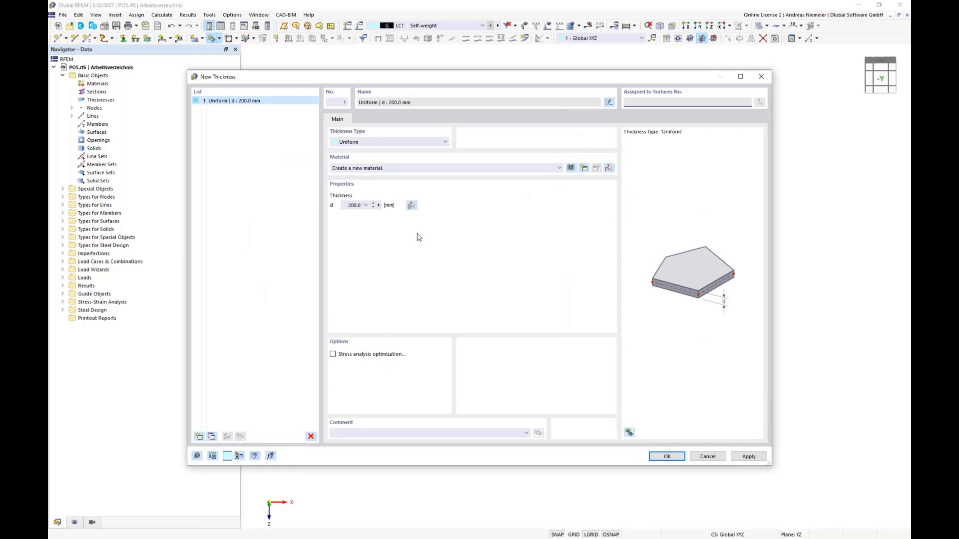
pyautogui.click(571, 169)
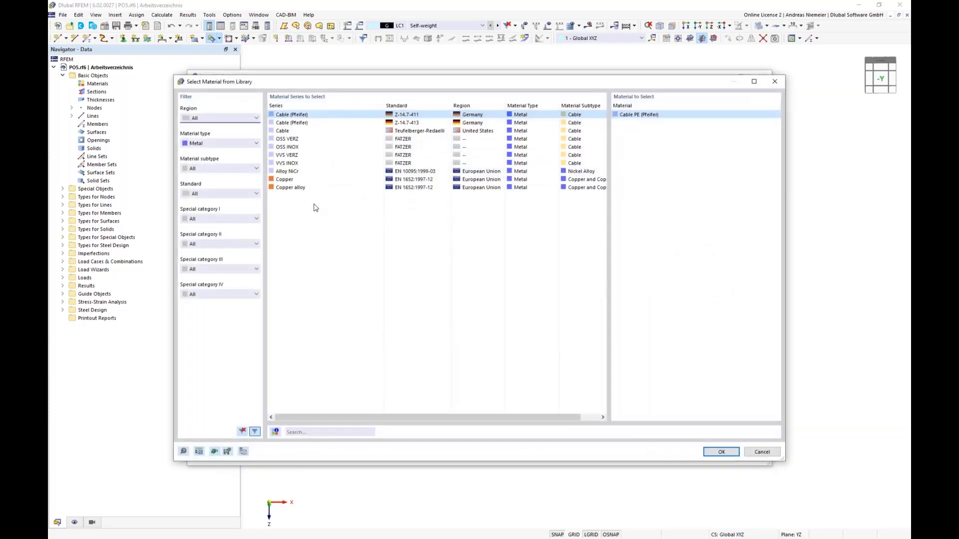
pyautogui.click(203, 144)
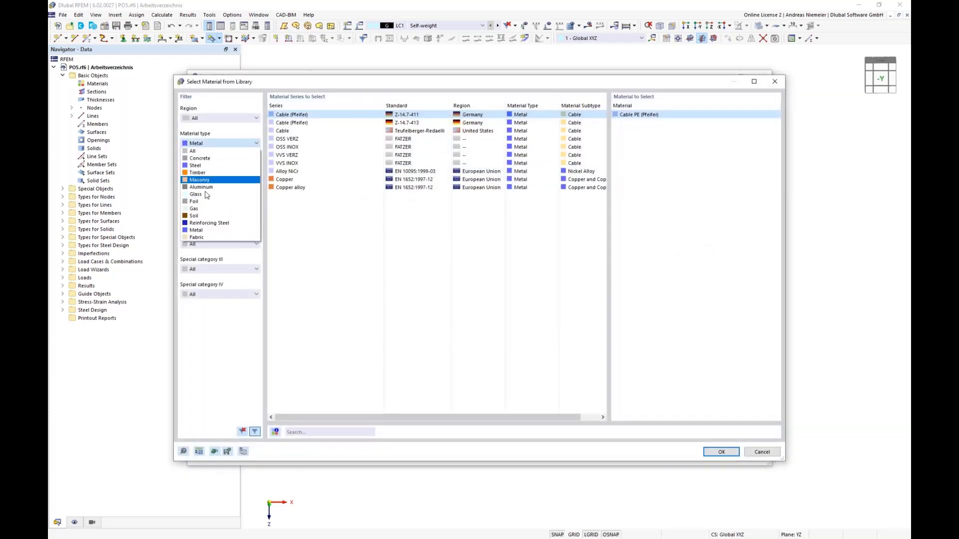
pyautogui.click(195, 237)
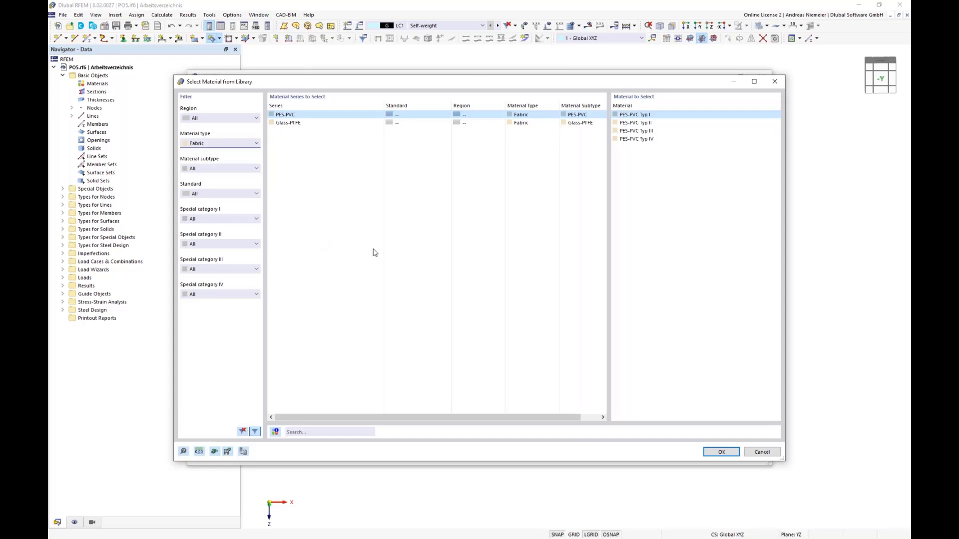
pyautogui.click(641, 139)
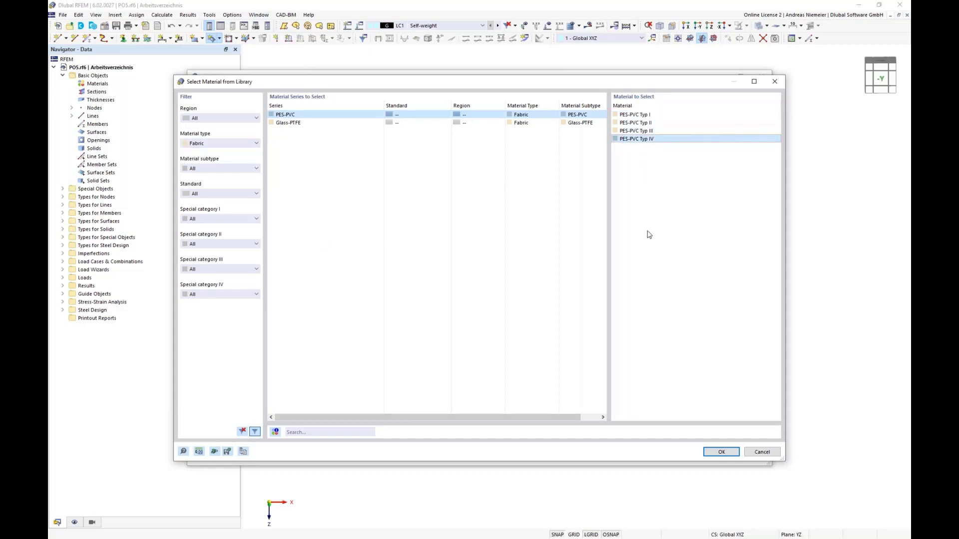
pyautogui.click(712, 452)
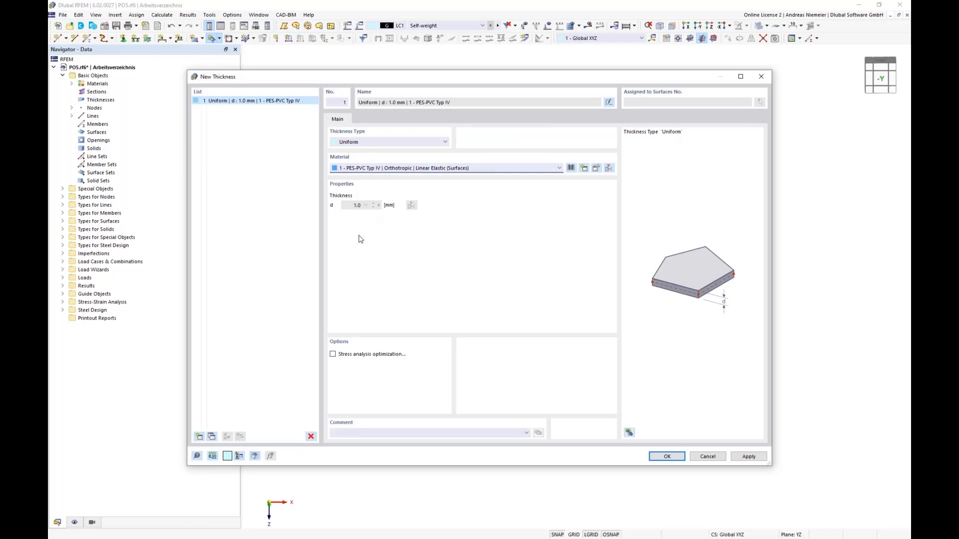
pyautogui.click(660, 457)
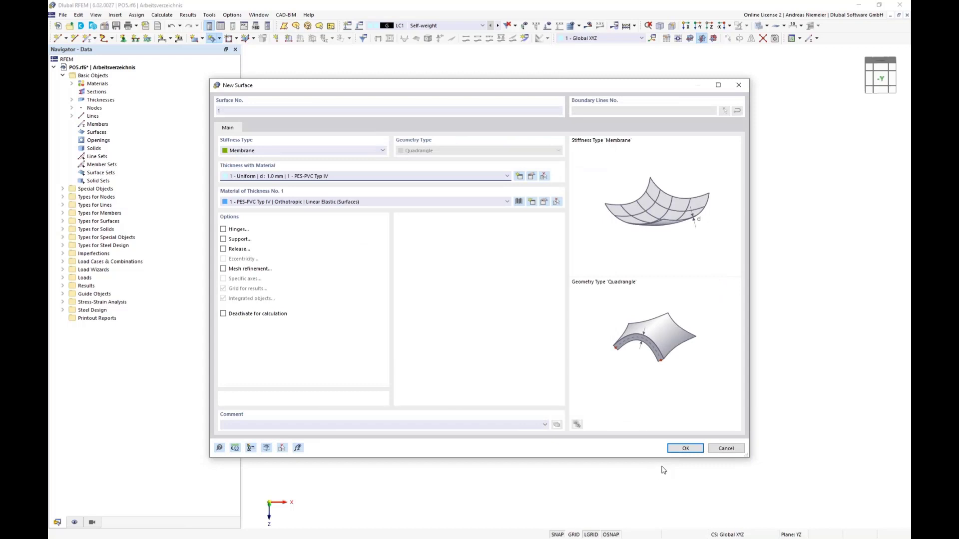
# - Create the membrane surface between the outermost arch at the negative X end and the rounded end of the outer ring
pyautogui.click(683, 448)
pyautogui.scroll(3, 317, 298)
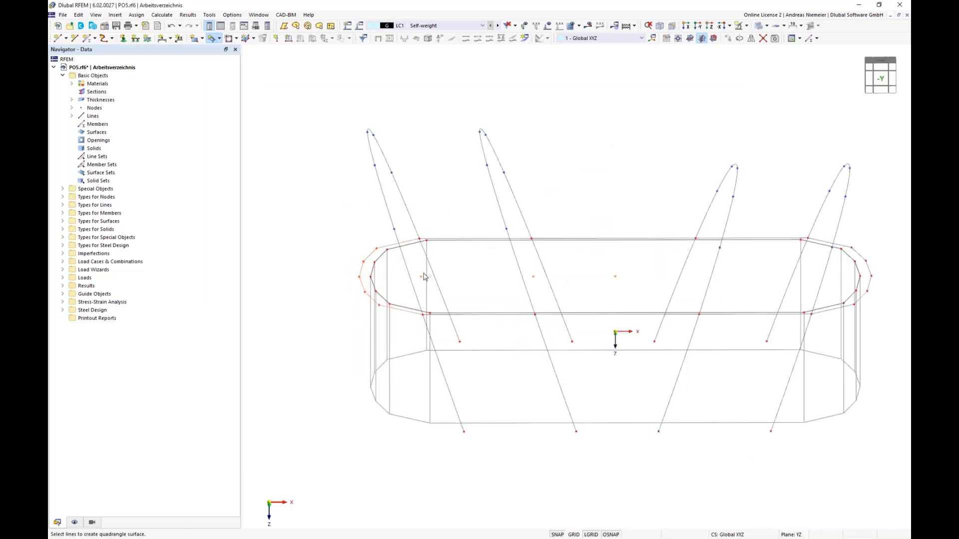
pyautogui.rightClick(414, 360)
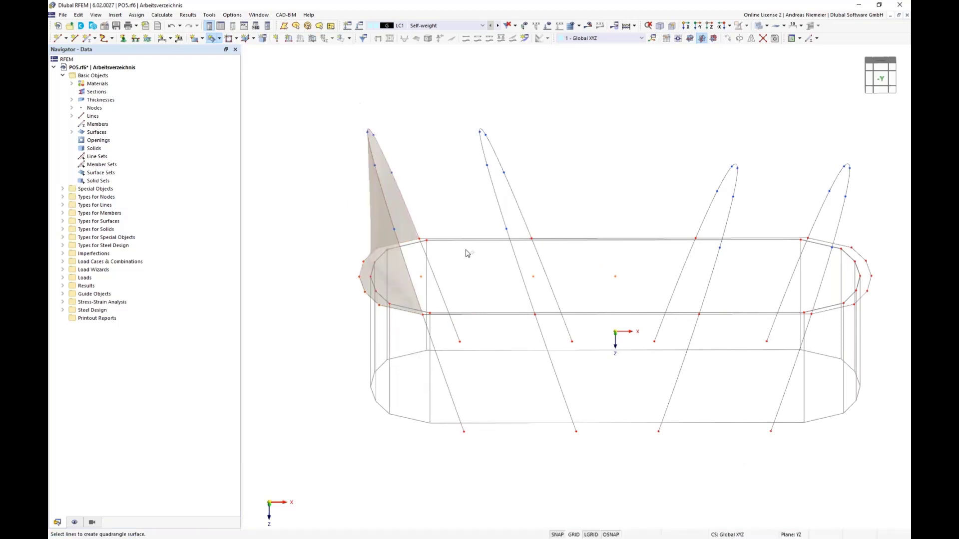
# - Create the membrane surface between the two arches on the negative X side, bounded by the ring's front and rear lines
pyautogui.click(440, 316)
pyautogui.click(413, 287)
pyautogui.click(437, 238)
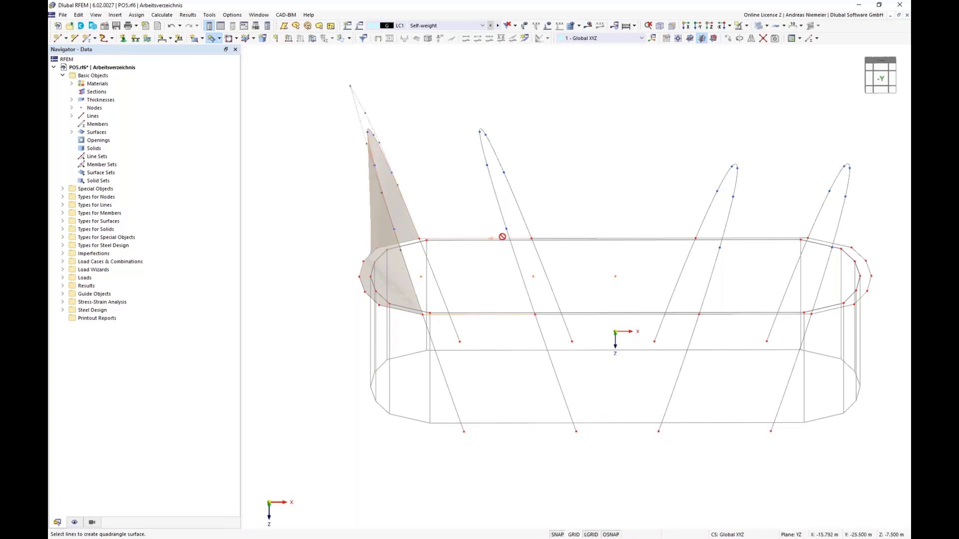
pyautogui.click(500, 211)
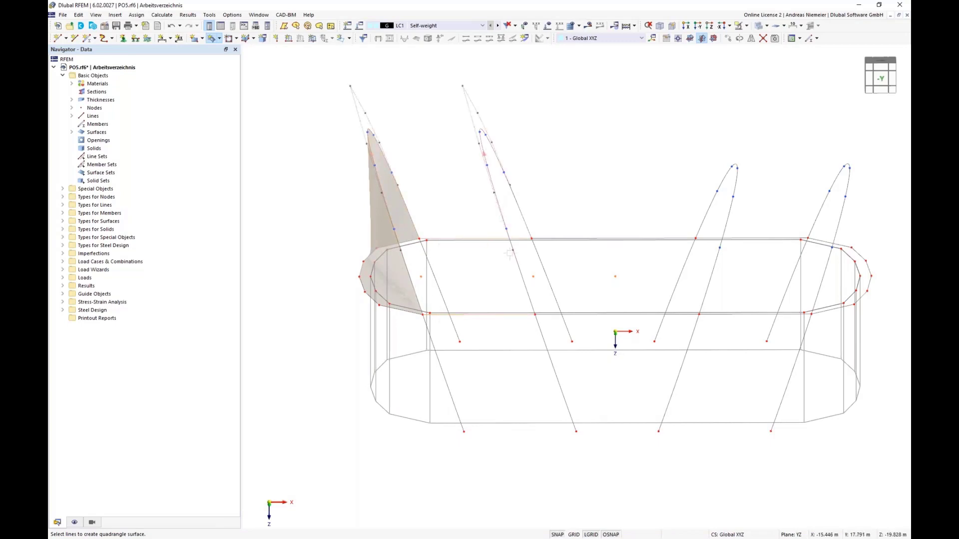
# - Create the central membrane surface between the two inner arches, bounded by the ring's front and rear lines
pyautogui.click(554, 315)
pyautogui.click(525, 286)
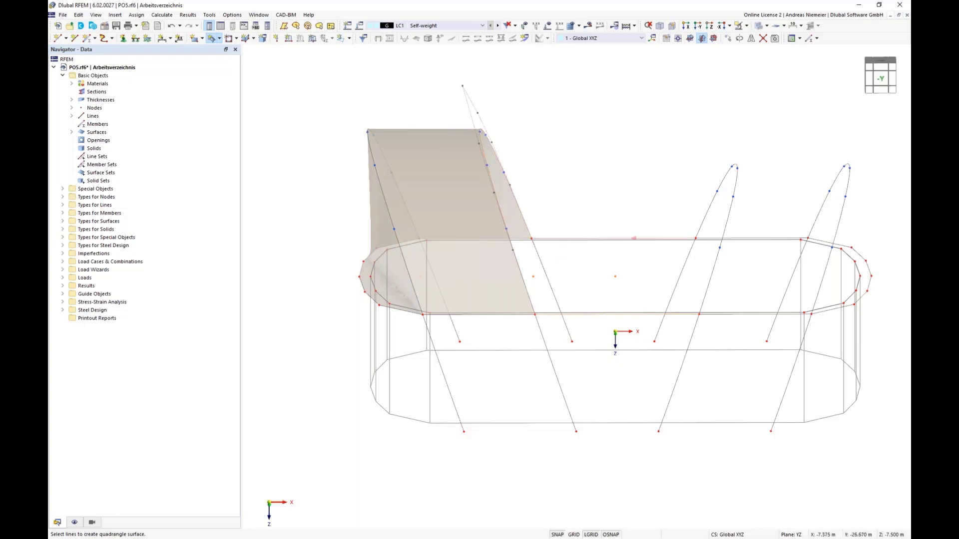
pyautogui.click(680, 238)
pyautogui.click(704, 215)
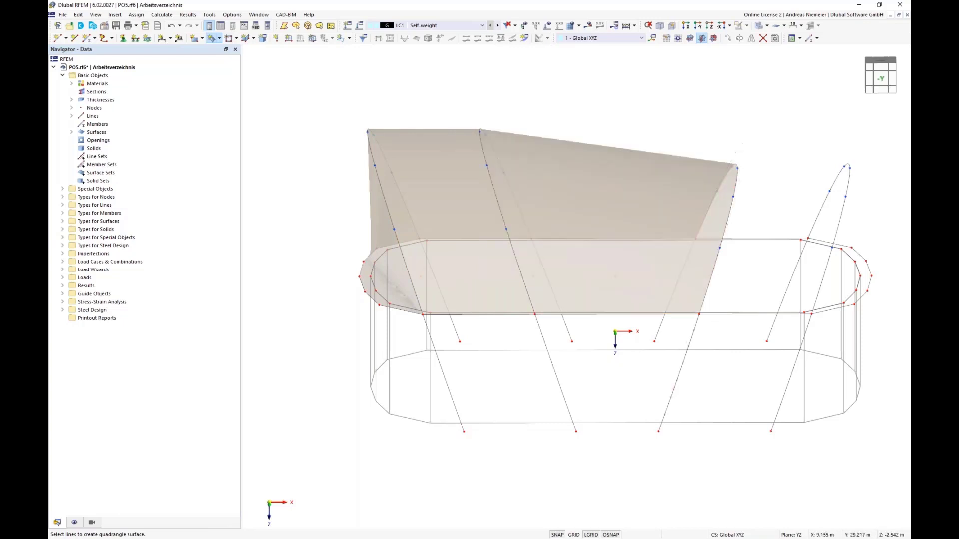
# - Create the membrane surface between the two arches on the positive X side, bounded by the ring's front and rear lines
pyautogui.click(719, 315)
pyautogui.click(725, 233)
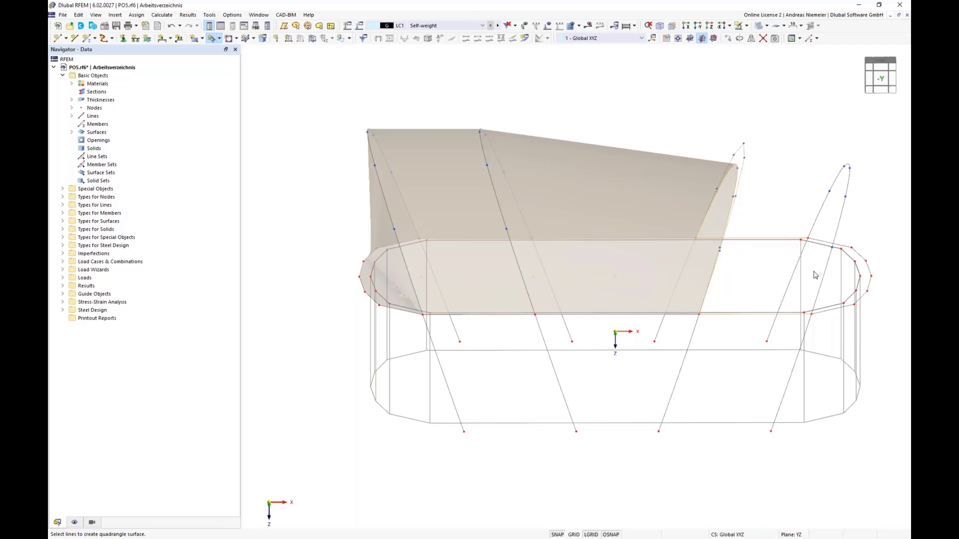
pyautogui.click(828, 214)
# - Create the membrane surface between the outermost arch at the positive X end and the rounded end of the outer ring
pyautogui.moveTo(771, 355); pyautogui.dragTo(626, 356, button='middle')
pyautogui.scroll(2, 699, 305)
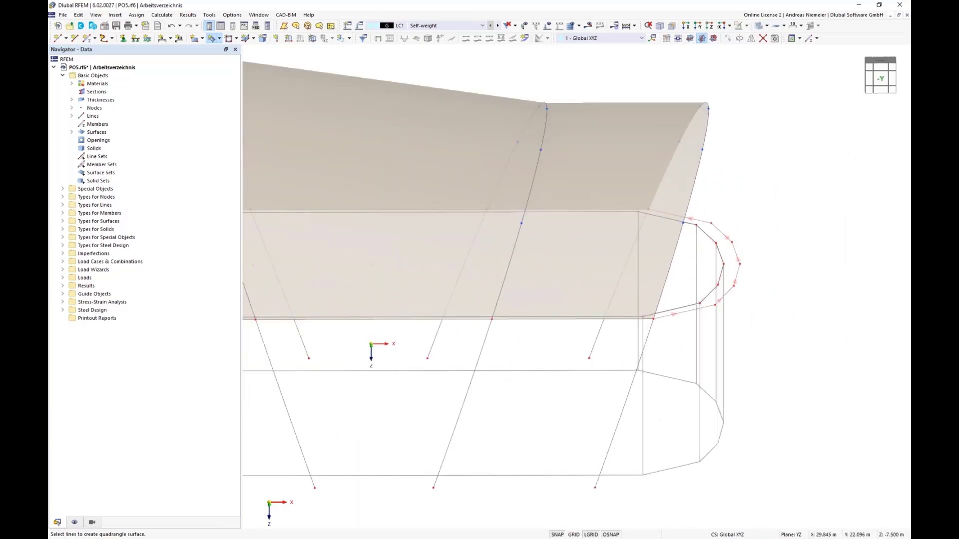
pyautogui.click(682, 228)
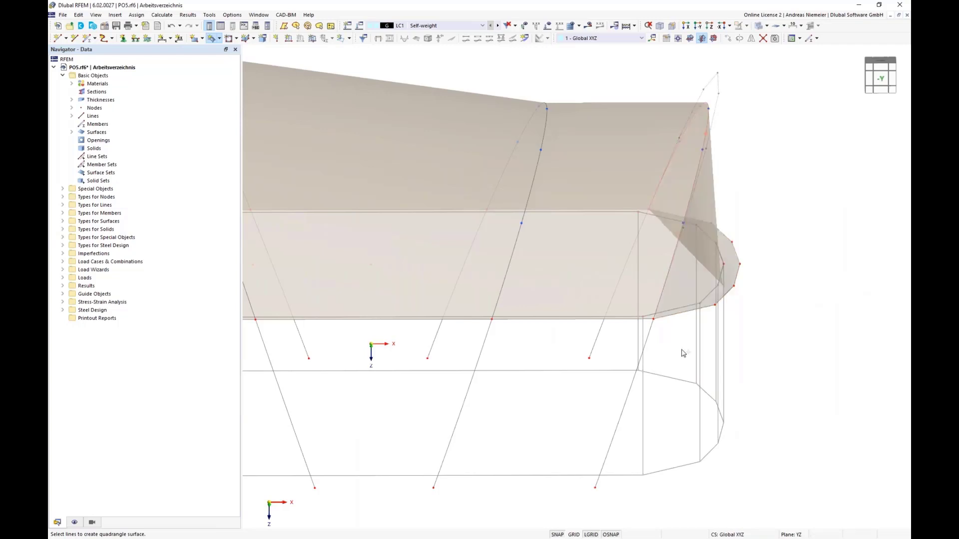
pyautogui.scroll(-2, 685, 309)
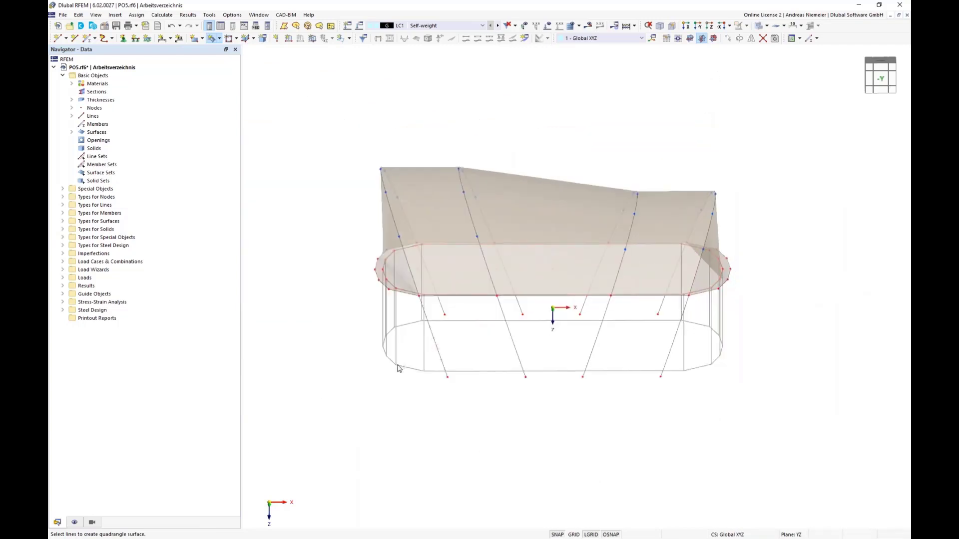
pyautogui.keyDown('ctrl'); pyautogui.moveTo(439, 413); pyautogui.dragTo(400, 384, button='middle'); pyautogui.keyUp('ctrl')
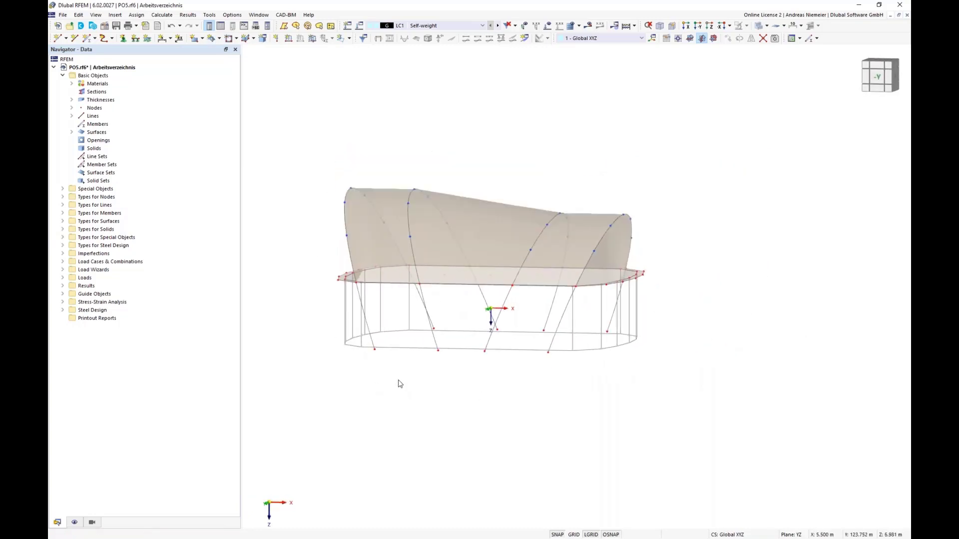
pyautogui.rightClick(501, 380)
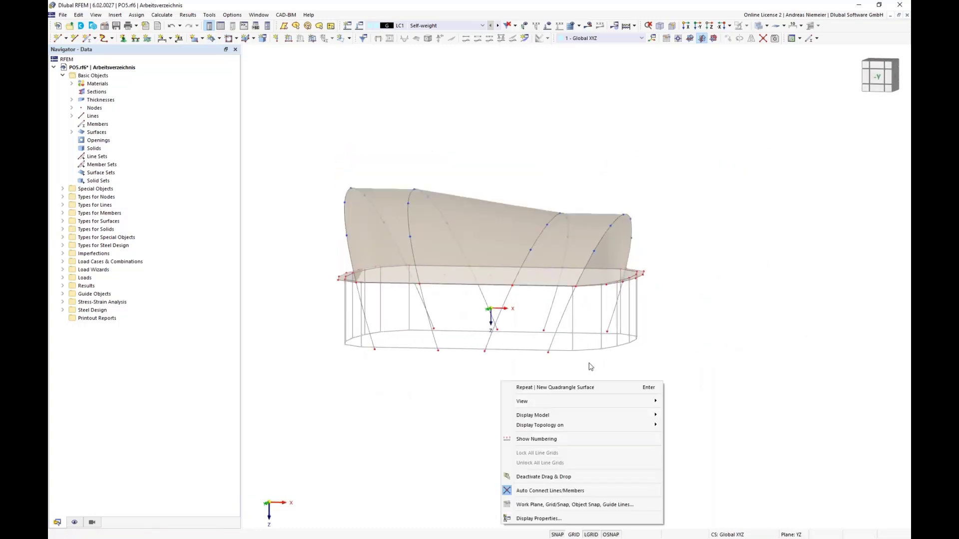
pyautogui.click(644, 214)
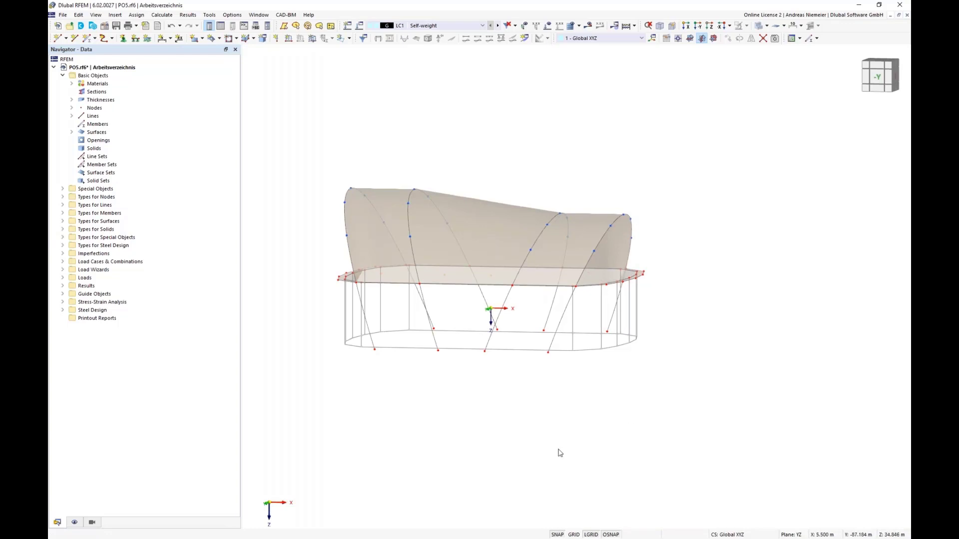
# - Set the target finite element length to 2 m in the mesh settings and generate the mesh
pyautogui.keyDown('ctrl'); pyautogui.moveTo(502, 430); pyautogui.dragTo(520, 429, button='middle'); pyautogui.keyUp('ctrl')
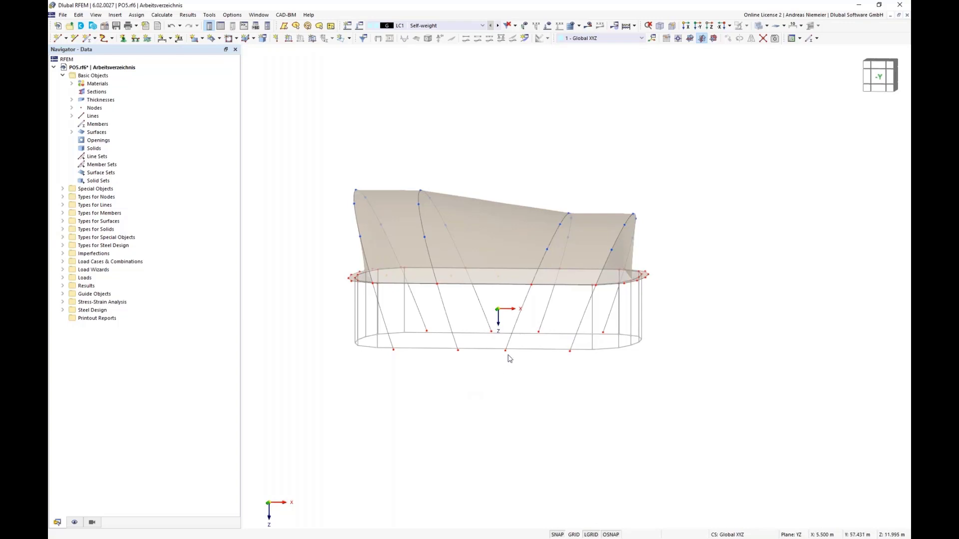
pyautogui.scroll(3, 449, 245)
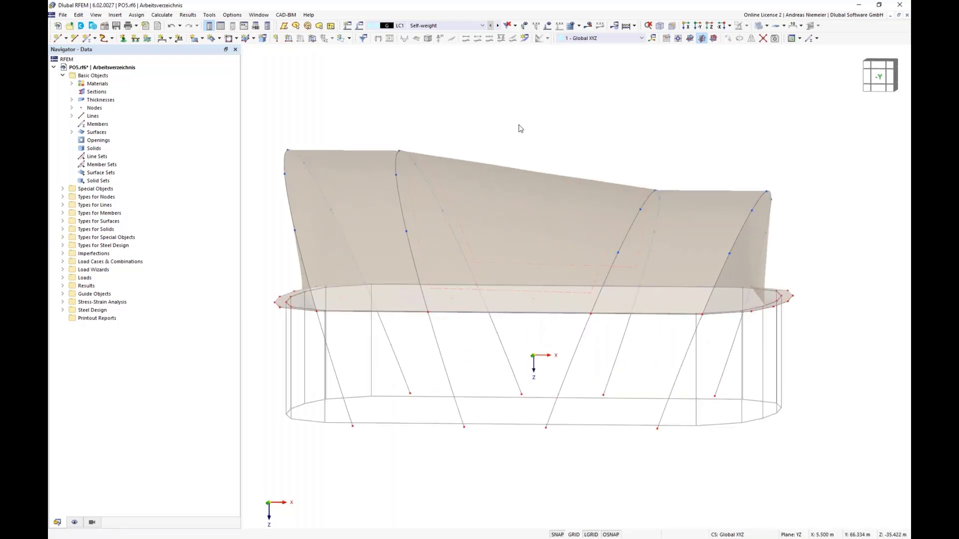
pyautogui.click(578, 26)
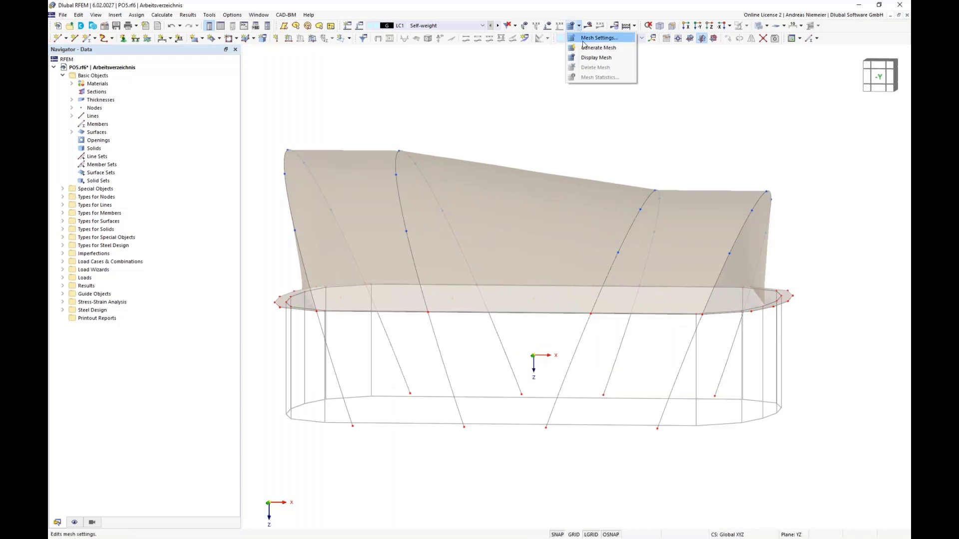
pyautogui.click(596, 38)
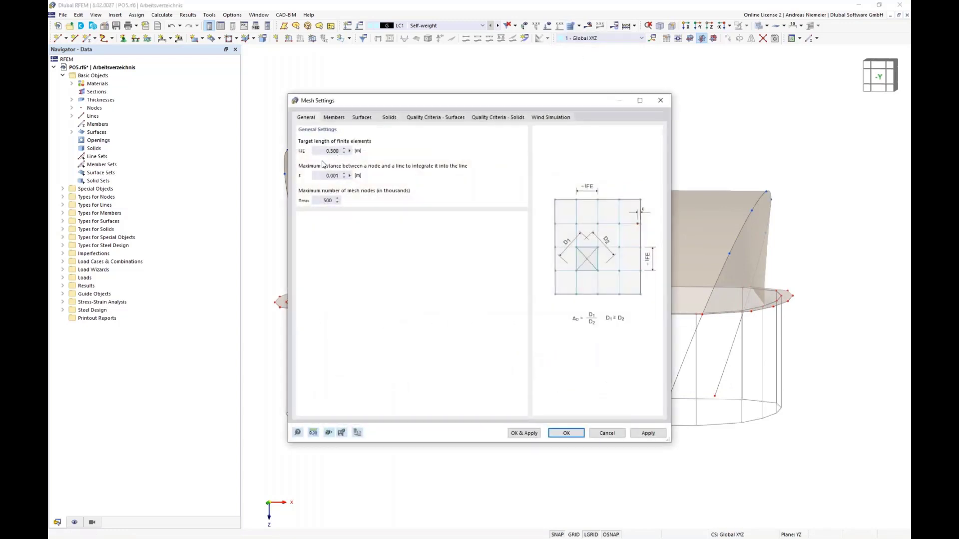
pyautogui.click(324, 151)
pyautogui.write('2')
pyautogui.click(528, 433)
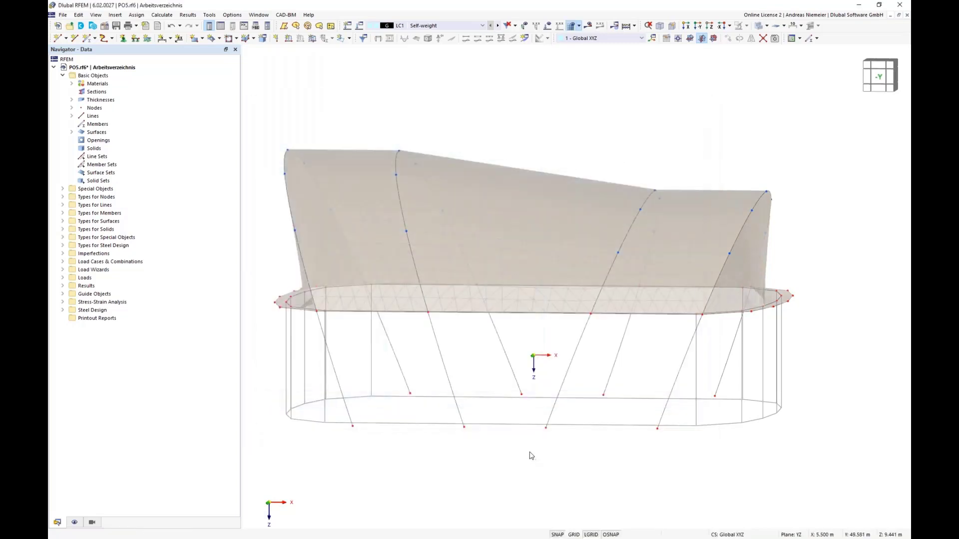
# - Display the model as wireframe and examine the mesh of the end surface at the rounded positive X end
pyautogui.click(767, 26)
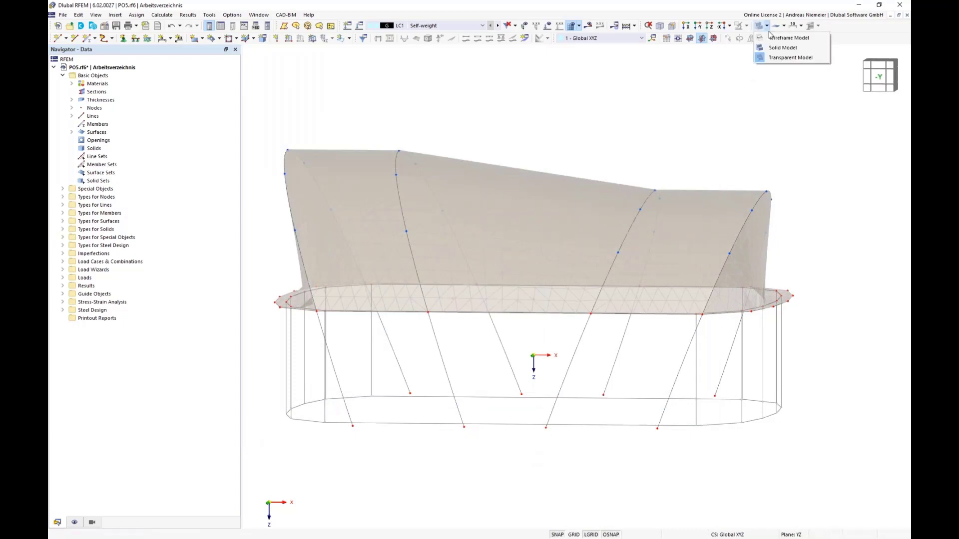
pyautogui.click(775, 39)
pyautogui.moveTo(729, 118); pyautogui.dragTo(636, 325, button='middle')
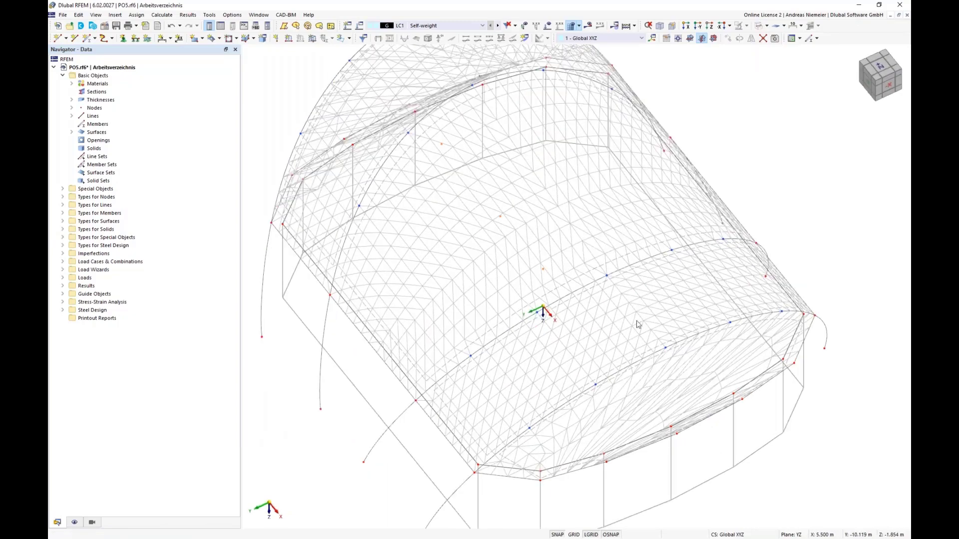
pyautogui.keyDown('ctrl'); pyautogui.moveTo(689, 379); pyautogui.dragTo(593, 291, button='middle'); pyautogui.keyUp('ctrl')
pyautogui.scroll(-1, 582, 296)
pyautogui.scroll(2, 447, 314)
pyautogui.moveTo(470, 347); pyautogui.dragTo(450, 374, button='middle')
pyautogui.scroll(-1, 450, 374)
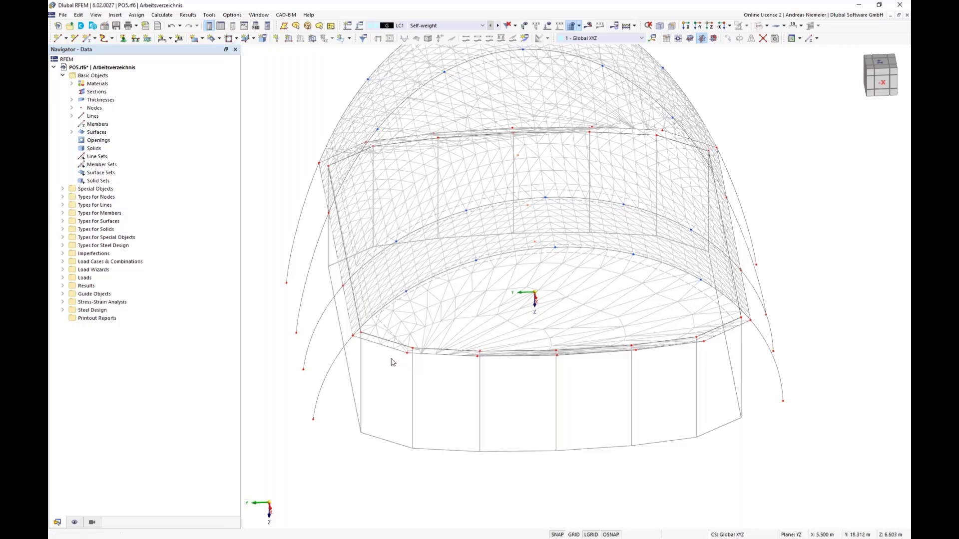
pyautogui.scroll(4, 375, 344)
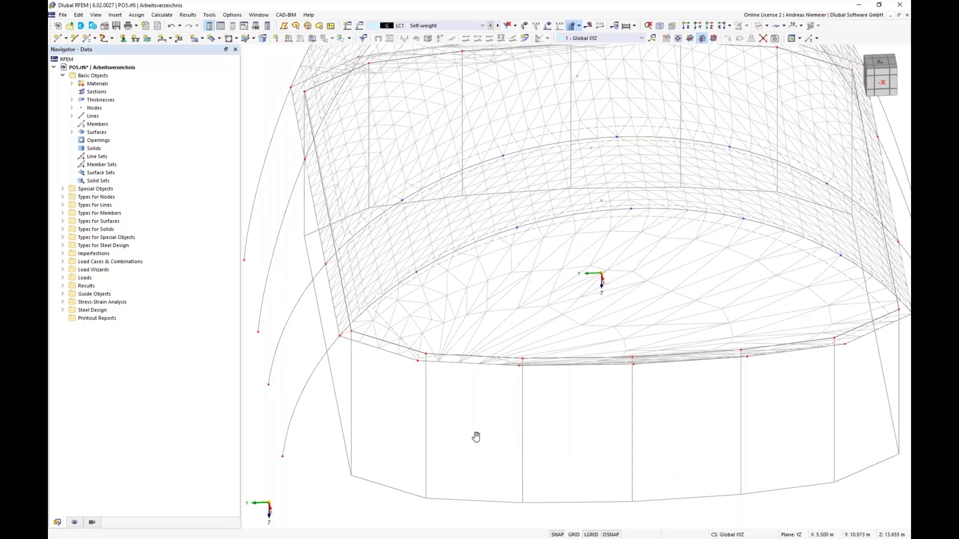
pyautogui.scroll(-1, 440, 439)
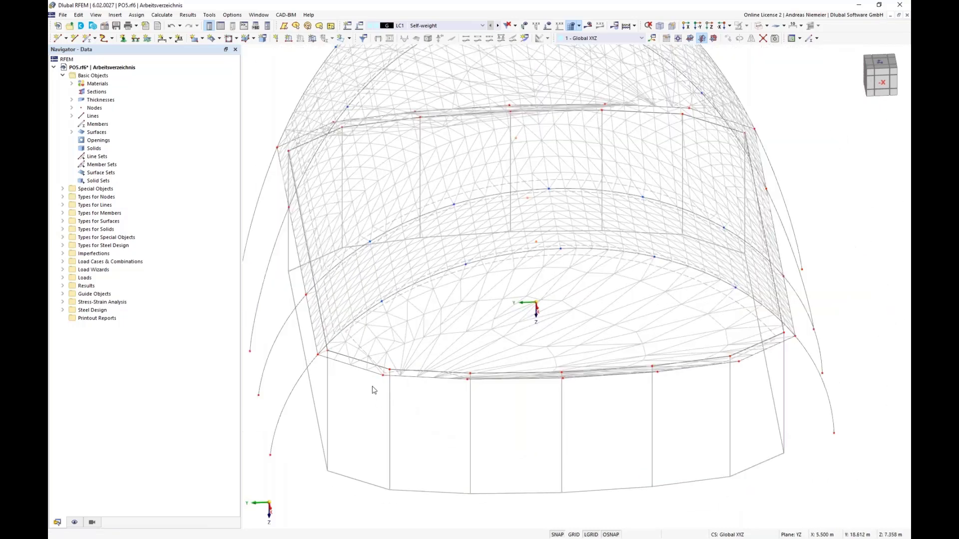
# - Reassign the corner nodes of the positive X end surface to 64, 26, 28 and 63, accepting deletion of the mesh
pyautogui.doubleClick(355, 356)
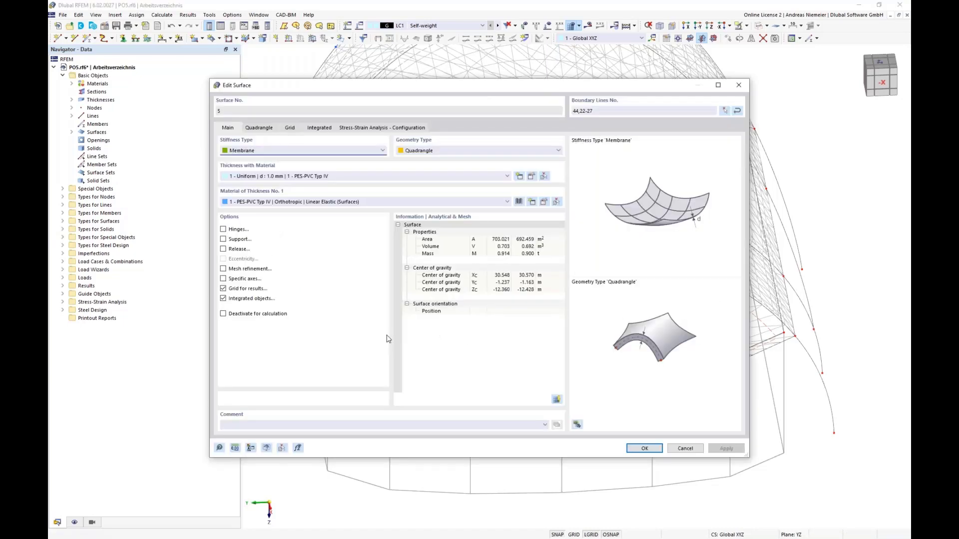
pyautogui.click(259, 130)
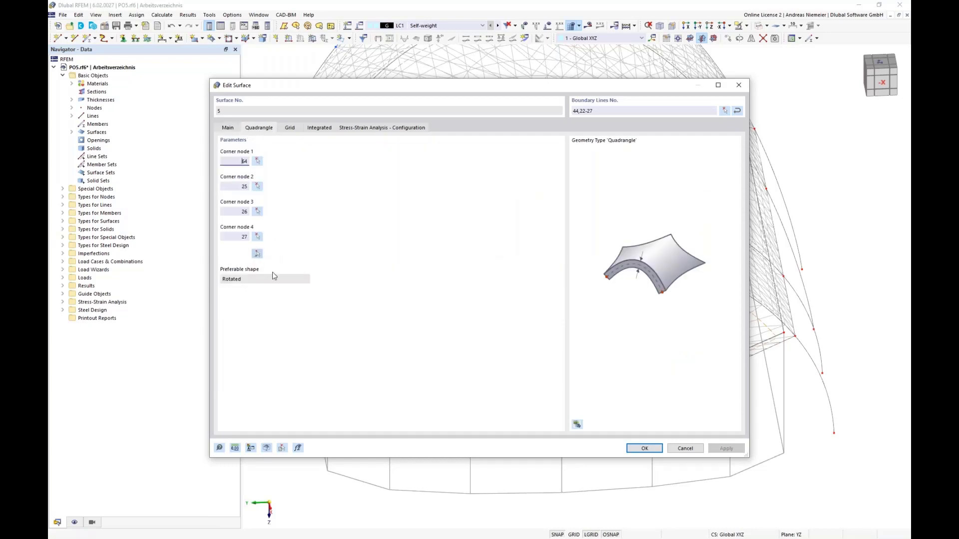
pyautogui.scroll(1, 349, 369)
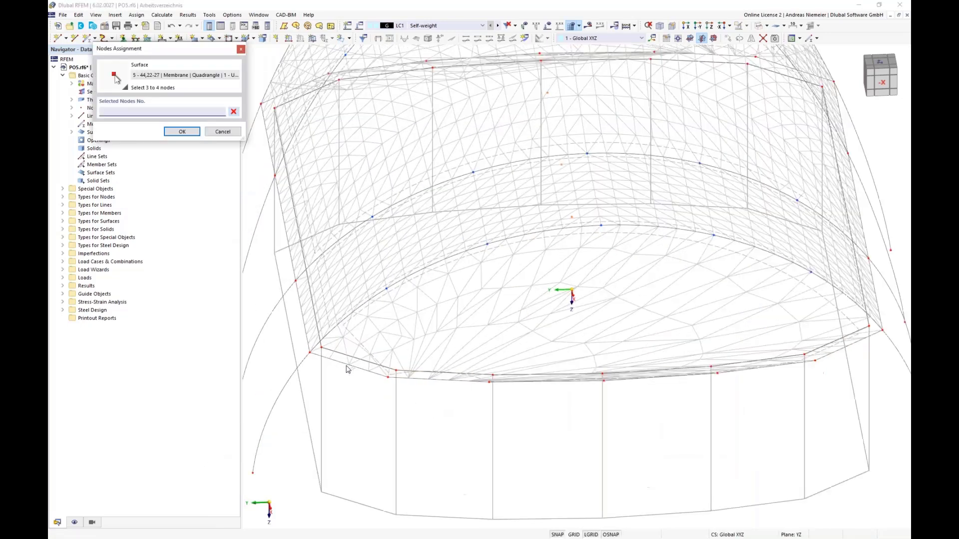
pyautogui.scroll(1, 348, 369)
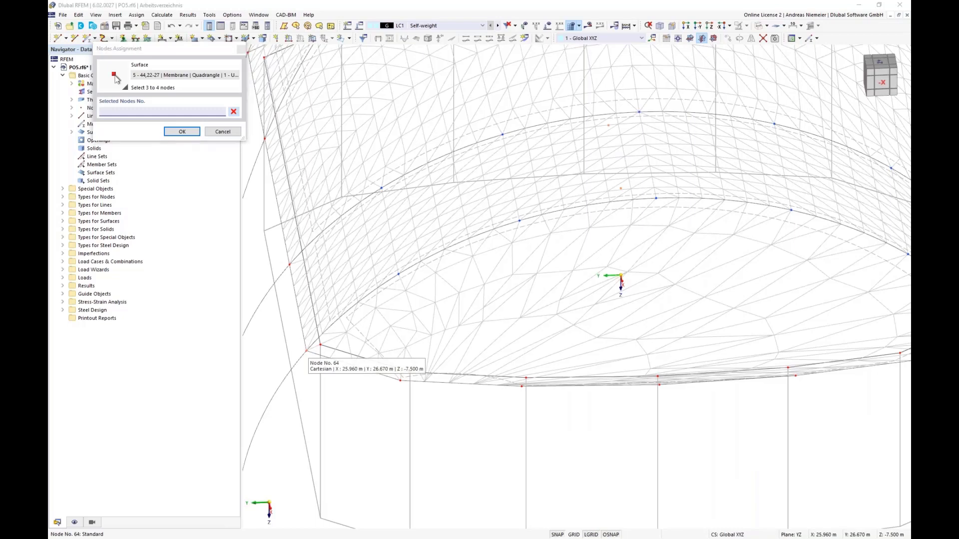
pyautogui.click(307, 351)
pyautogui.click(522, 386)
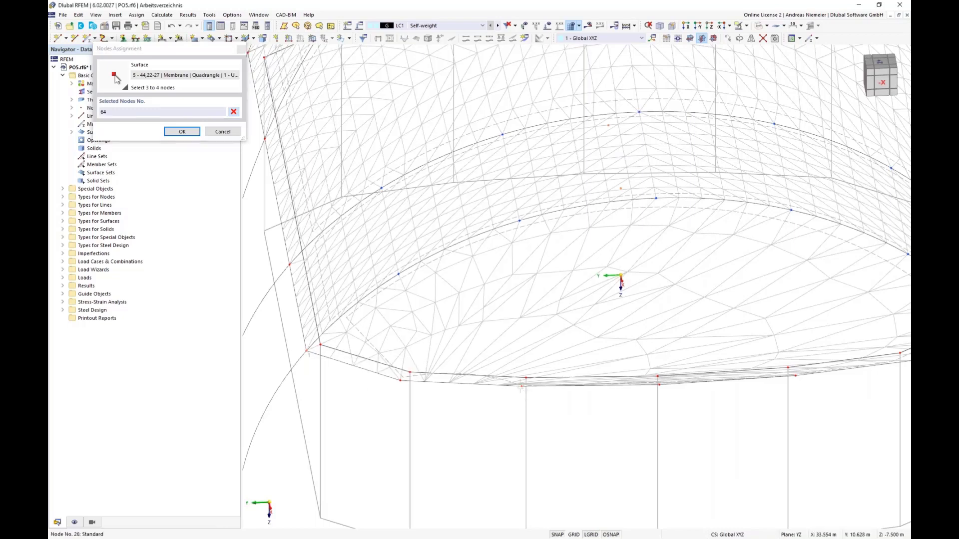
pyautogui.scroll(-2, 424, 396)
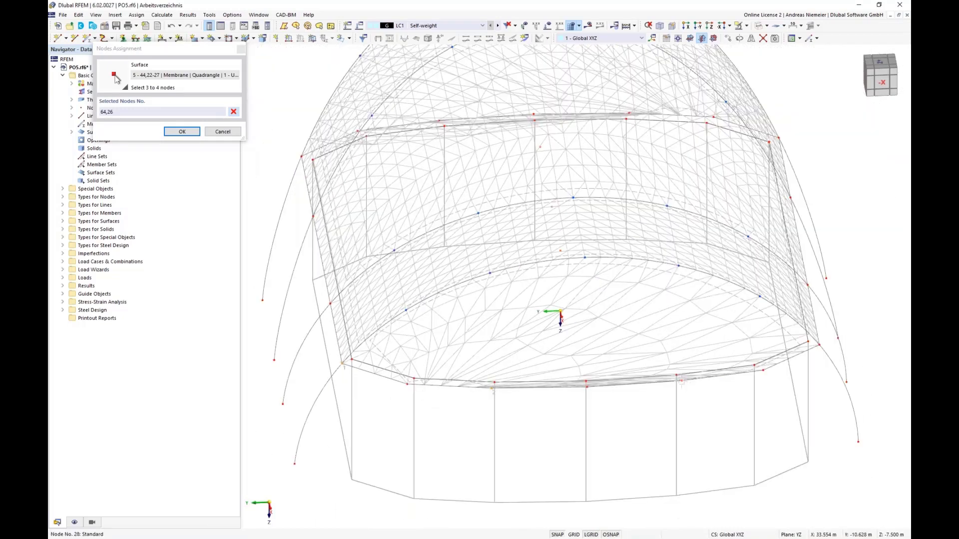
pyautogui.click(683, 382)
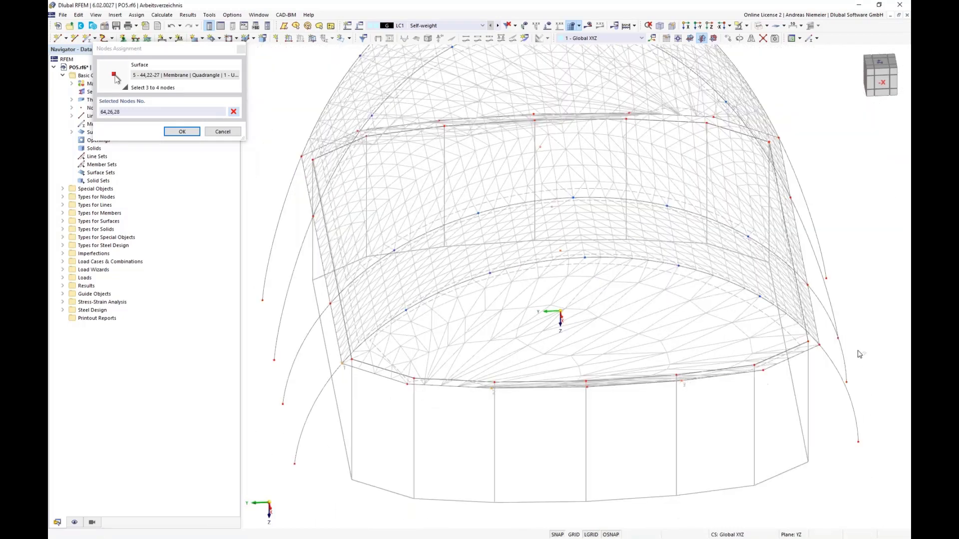
pyautogui.click(783, 412)
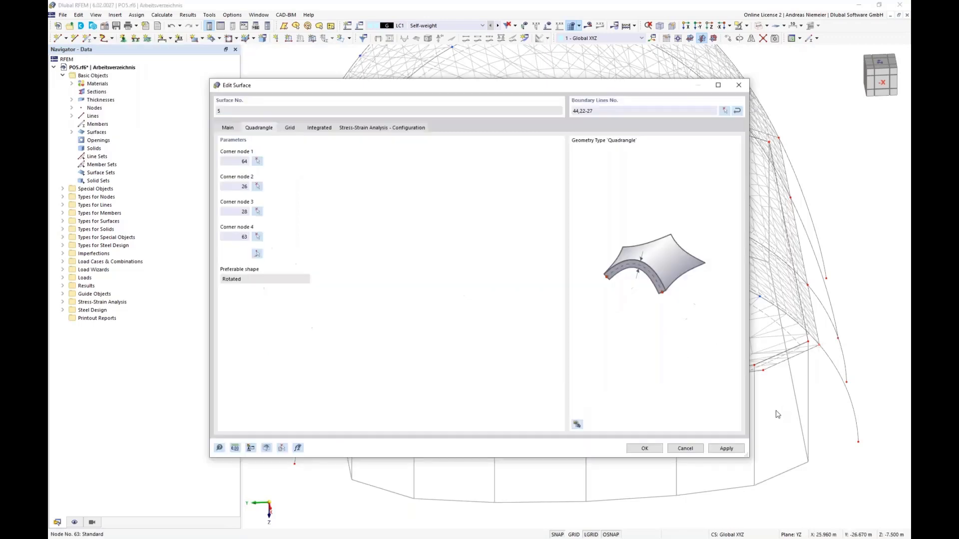
pyautogui.click(644, 448)
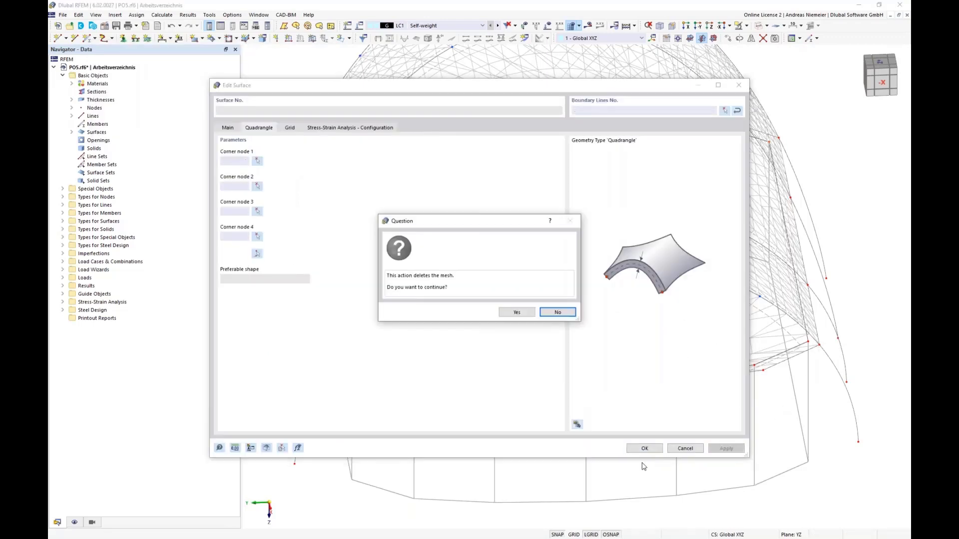
pyautogui.click(517, 312)
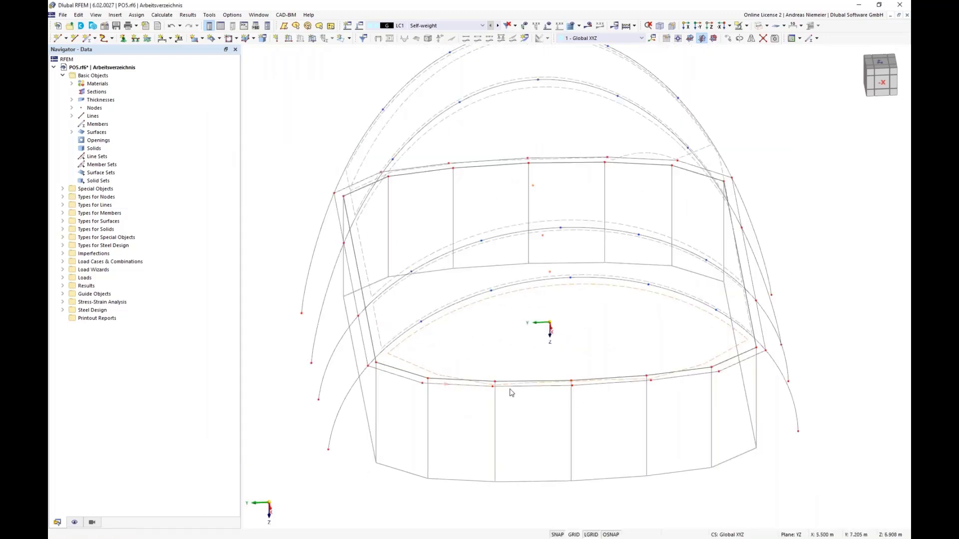
# - Reassign the corner nodes of the negative X end surface to 72, 19, 21 and 73
pyautogui.scroll(-3, 497, 337)
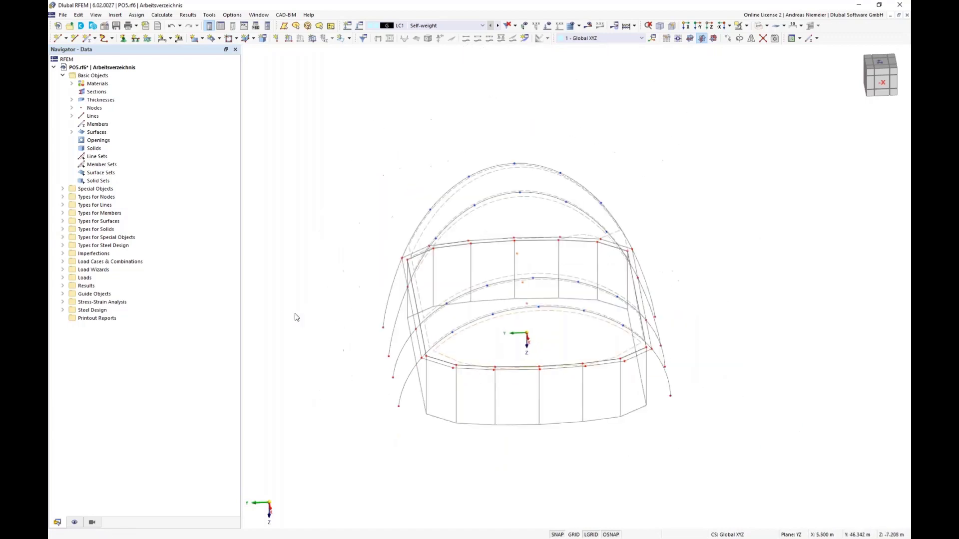
pyautogui.keyDown('ctrl'); pyautogui.moveTo(295, 316); pyautogui.dragTo(449, 367, button='middle'); pyautogui.keyUp('ctrl')
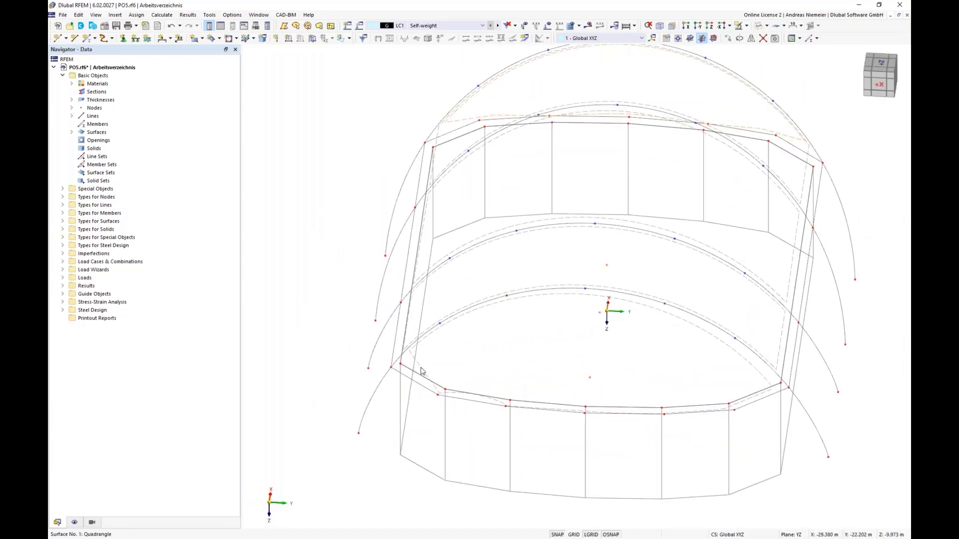
pyautogui.doubleClick(391, 327)
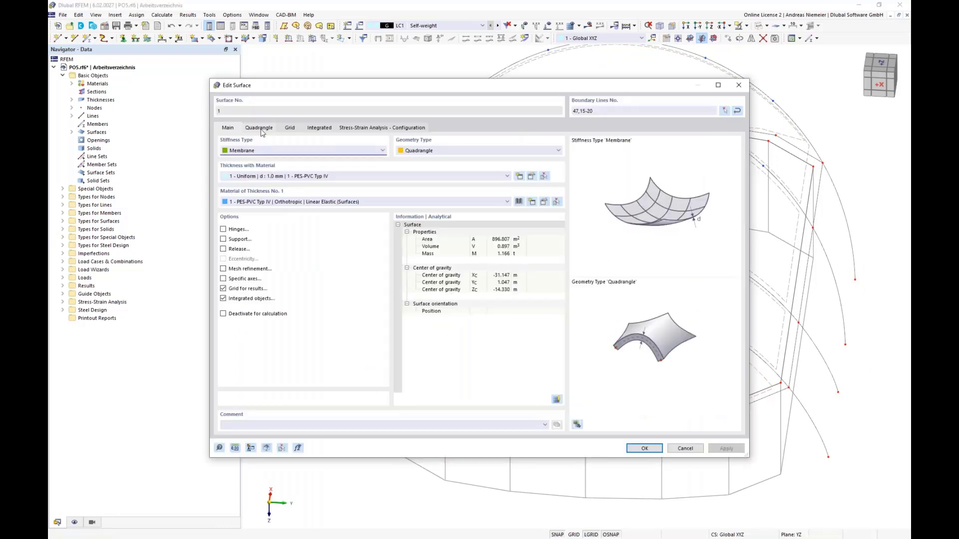
pyautogui.click(259, 128)
pyautogui.click(259, 255)
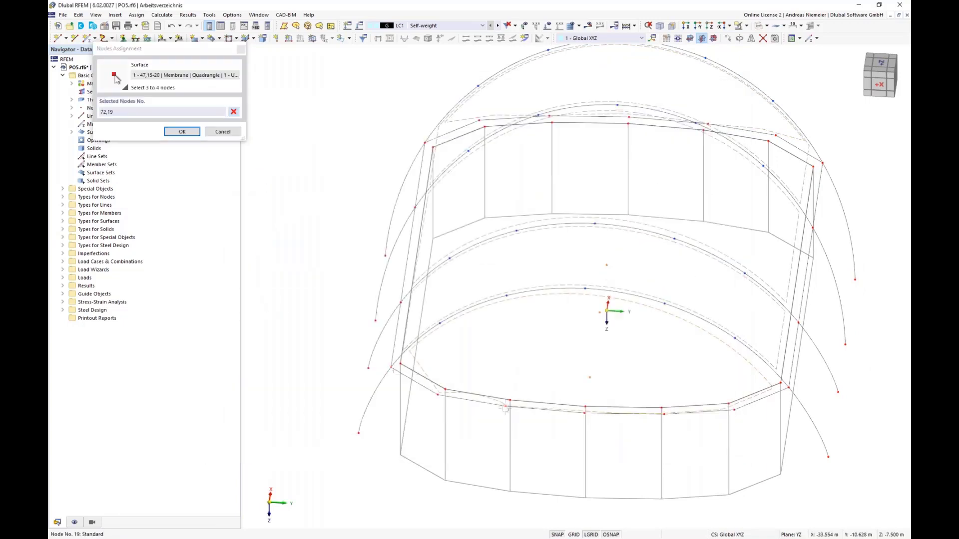
pyautogui.click(663, 415)
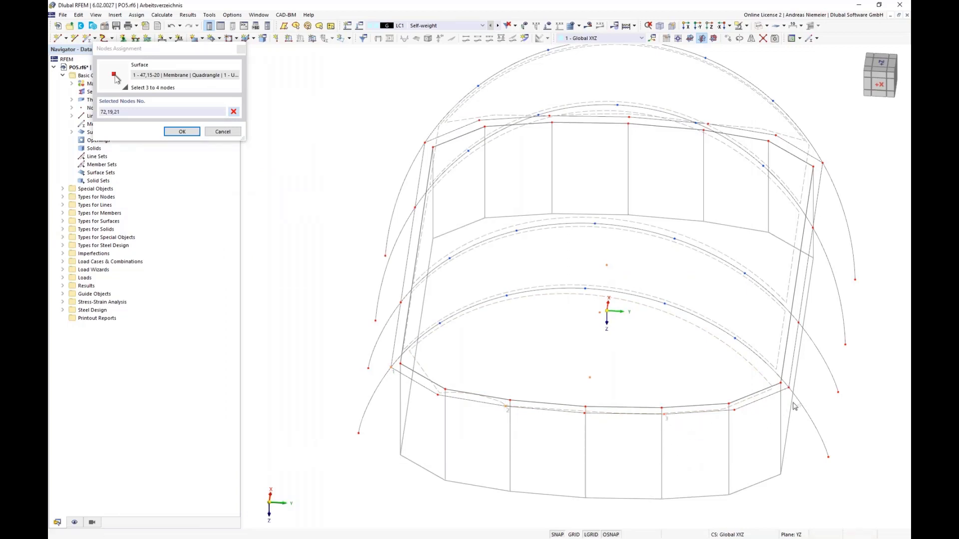
pyautogui.click(693, 478)
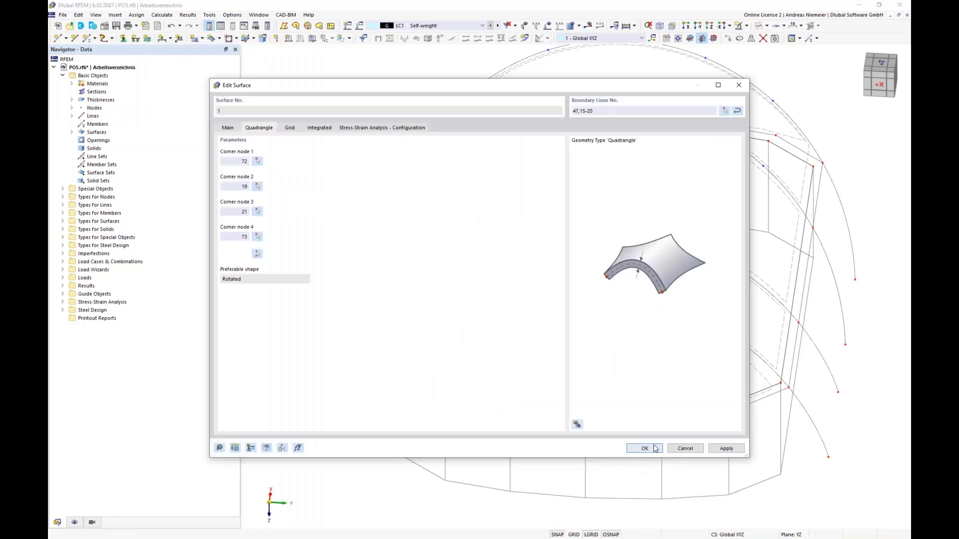
pyautogui.click(644, 448)
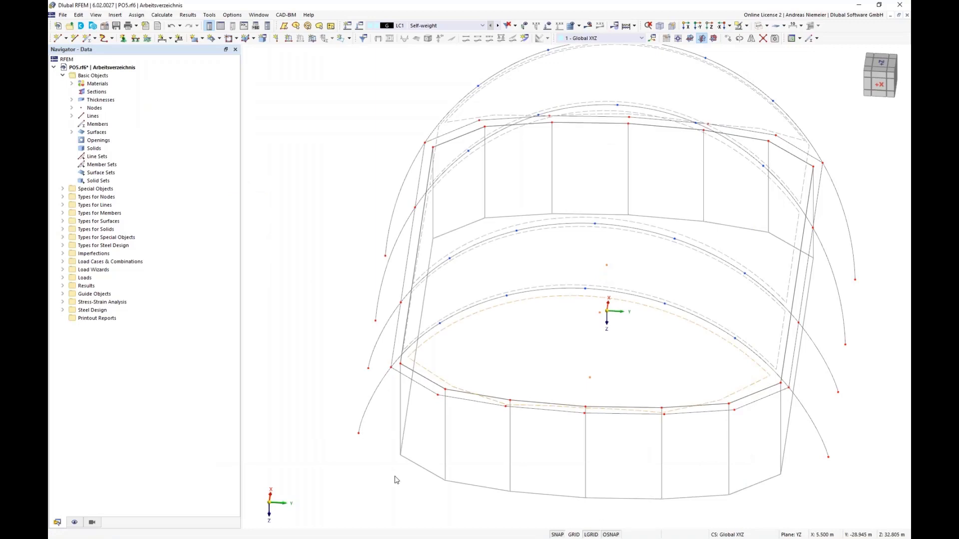
# - Regenerate and display the finite element mesh on the membrane surfaces with the corrected corner nodes
pyautogui.rightClick(328, 359)
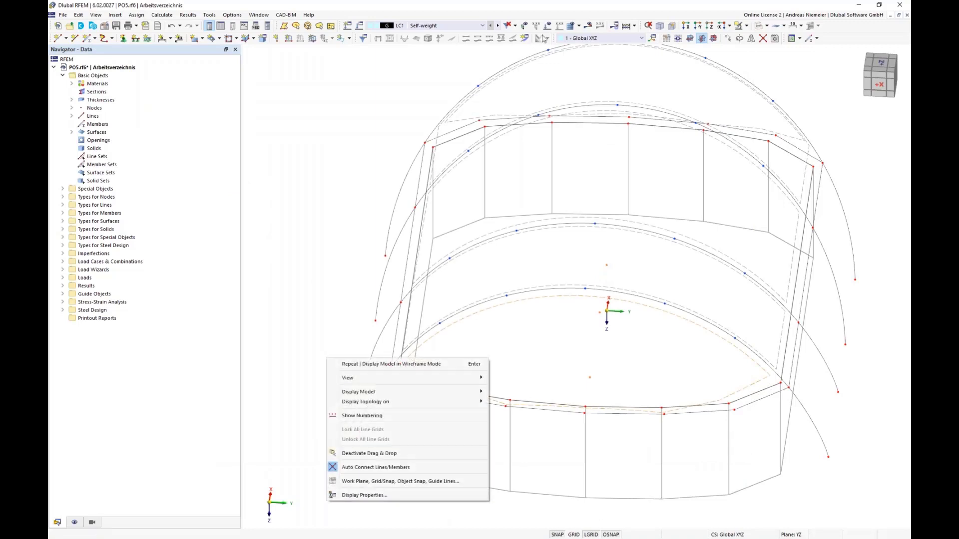
pyautogui.click(571, 27)
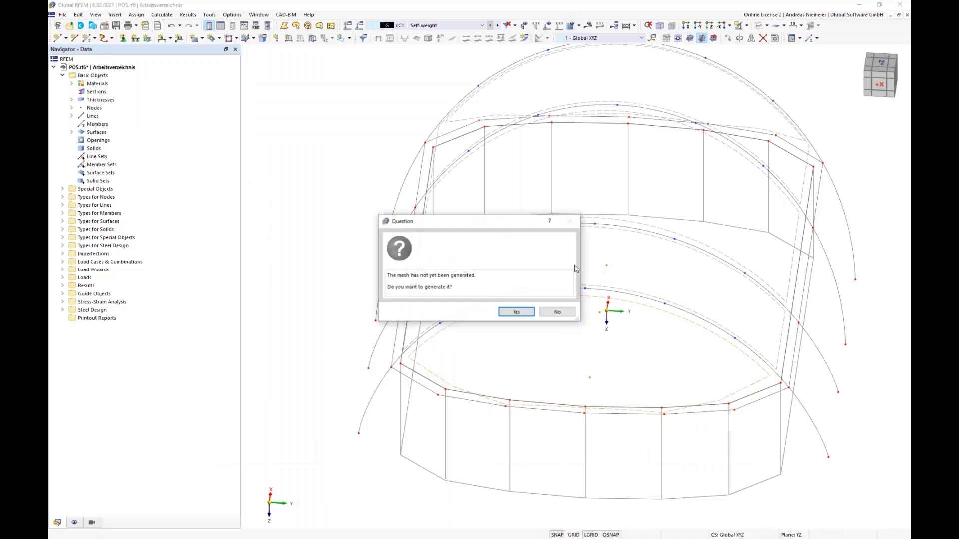
pyautogui.click(514, 313)
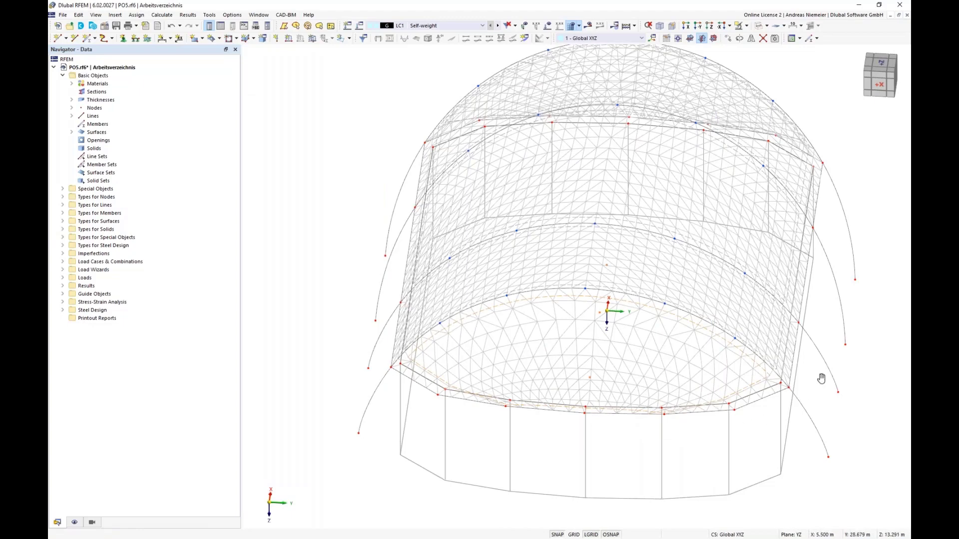
pyautogui.moveTo(820, 379); pyautogui.dragTo(590, 333, button='middle')
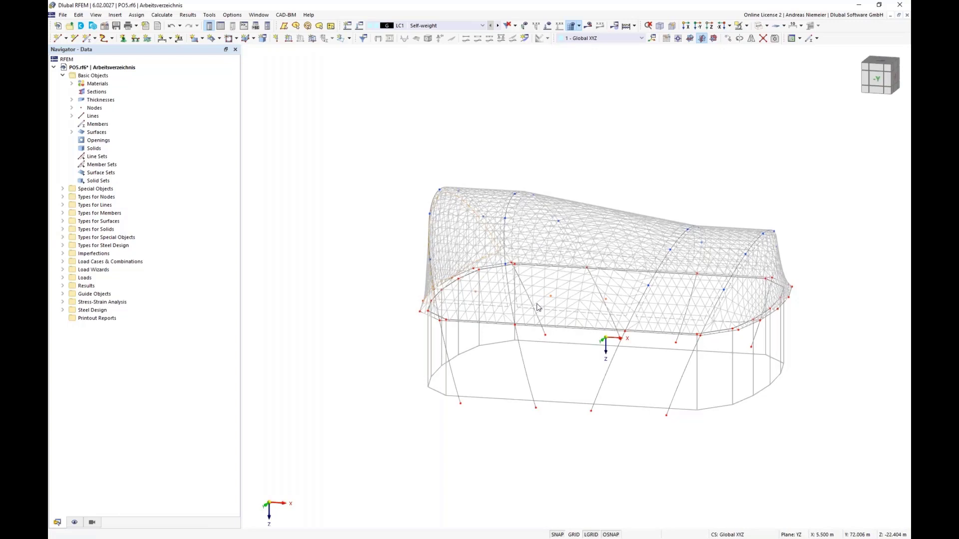
# - Limit visibility to the surfaces with the PES-PVC Typ IV material, including their boundary lines and nodes
pyautogui.click(93, 523)
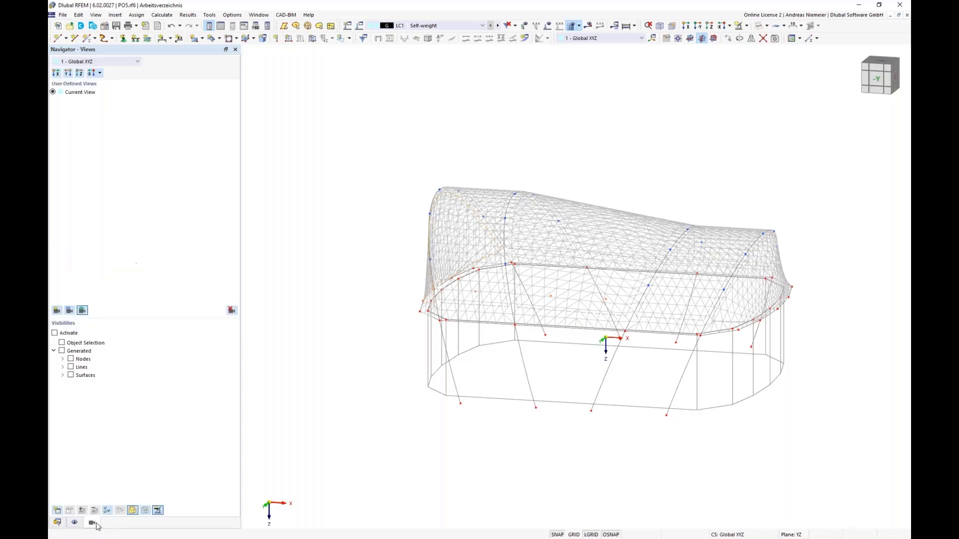
pyautogui.click(62, 375)
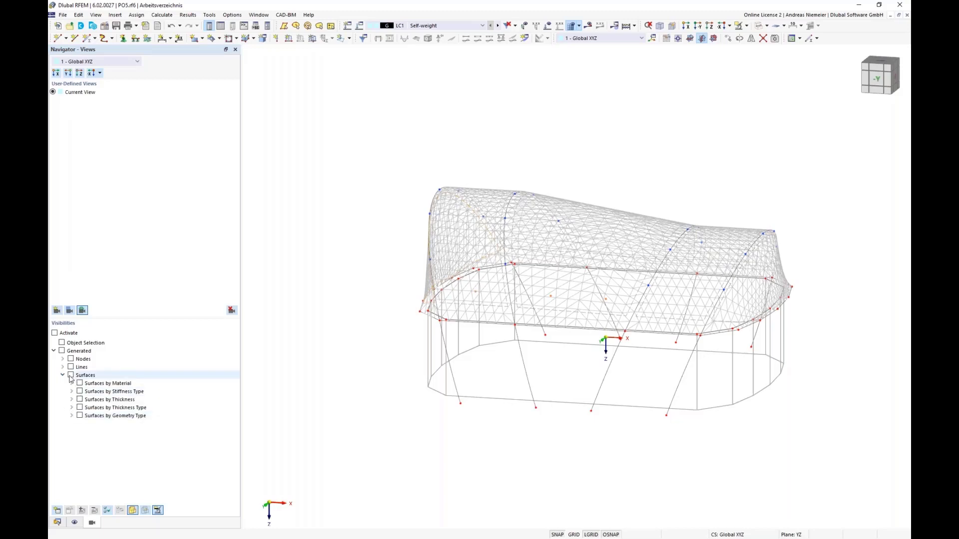
pyautogui.click(71, 375)
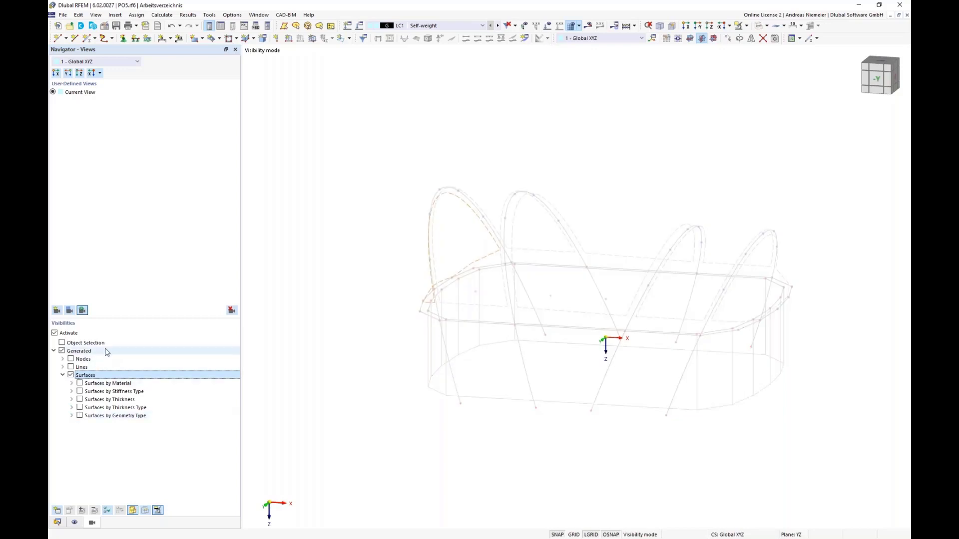
pyautogui.click(72, 383)
pyautogui.click(88, 392)
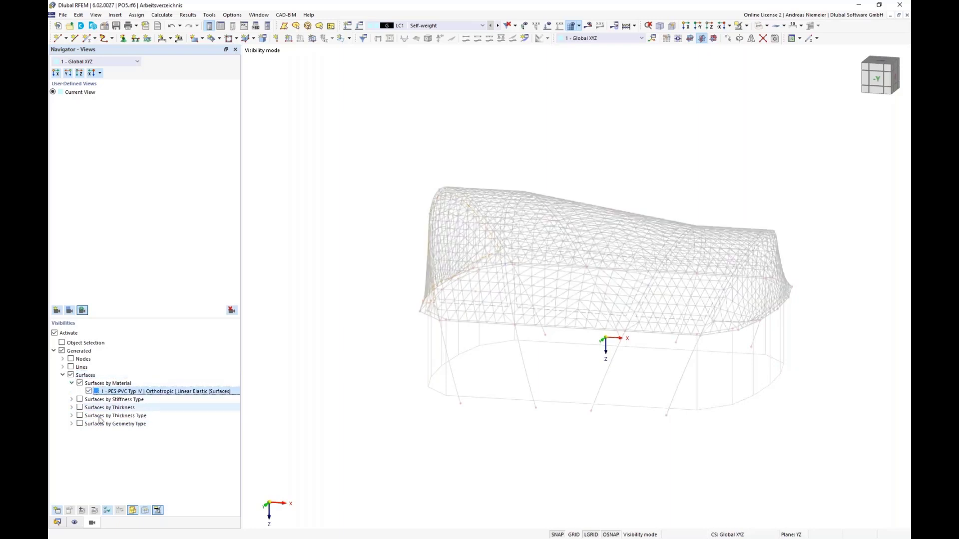
pyautogui.click(158, 510)
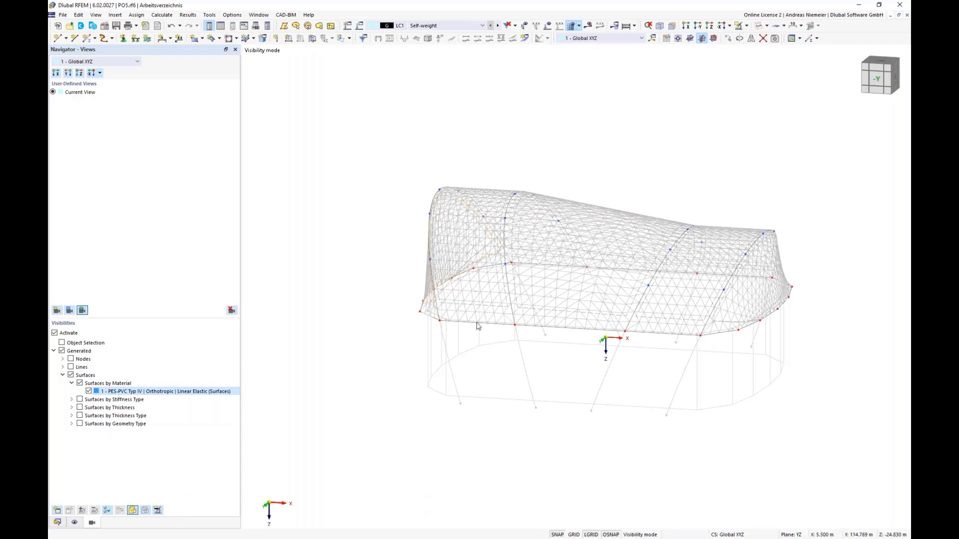
pyautogui.moveTo(572, 437); pyautogui.dragTo(480, 435, button='middle')
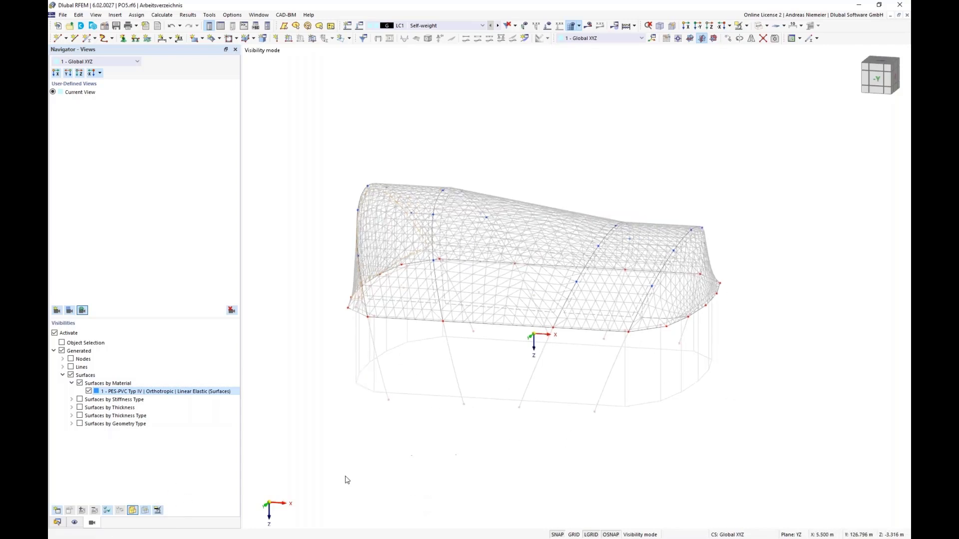
# - Assign the Hinged line support to all visible arch and edge lines of the membrane, accepting deletion of the mesh
pyautogui.click(58, 522)
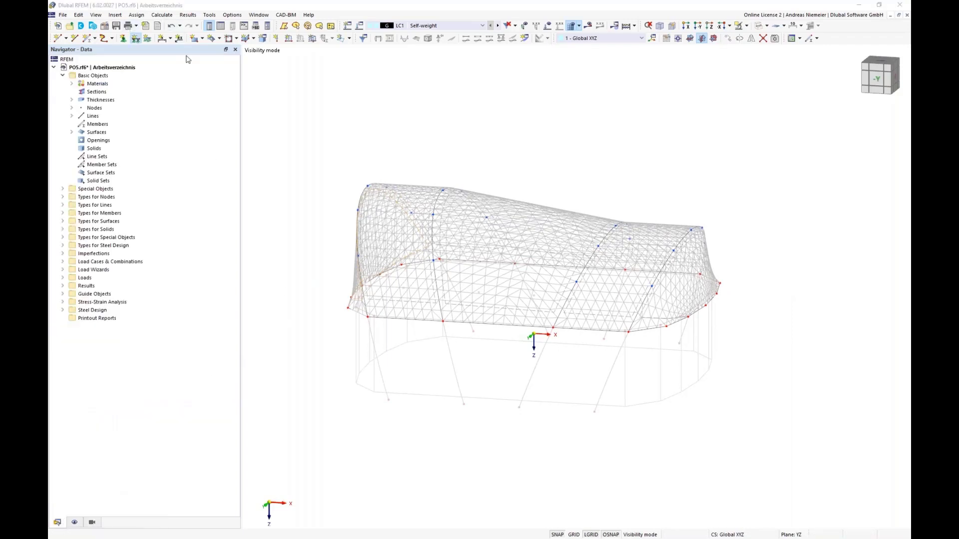
pyautogui.click(516, 353)
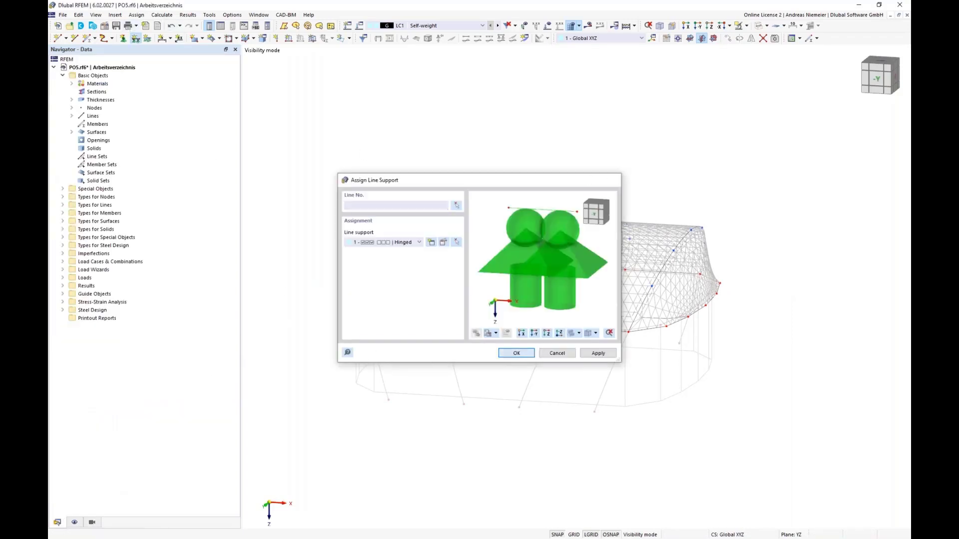
pyautogui.moveTo(302, 118); pyautogui.dragTo(772, 355)
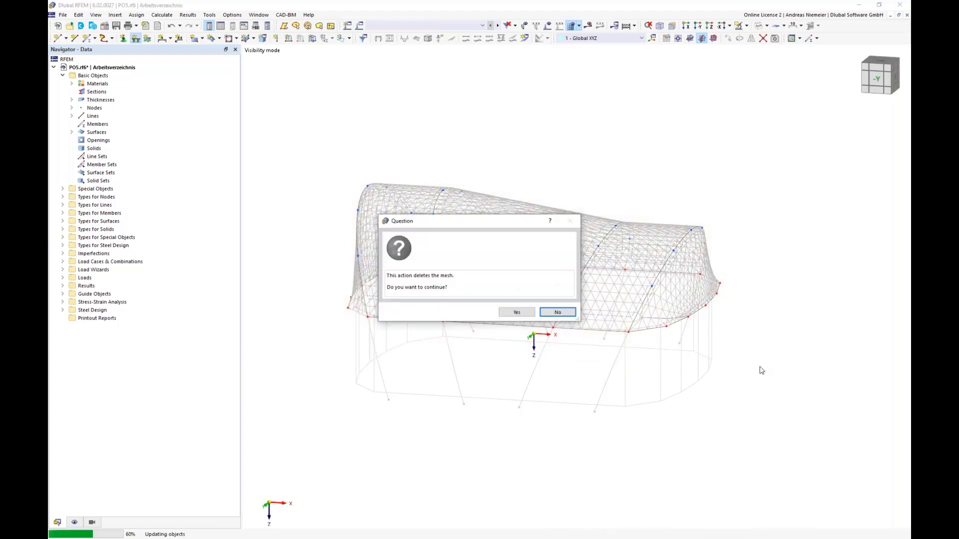
pyautogui.click(516, 313)
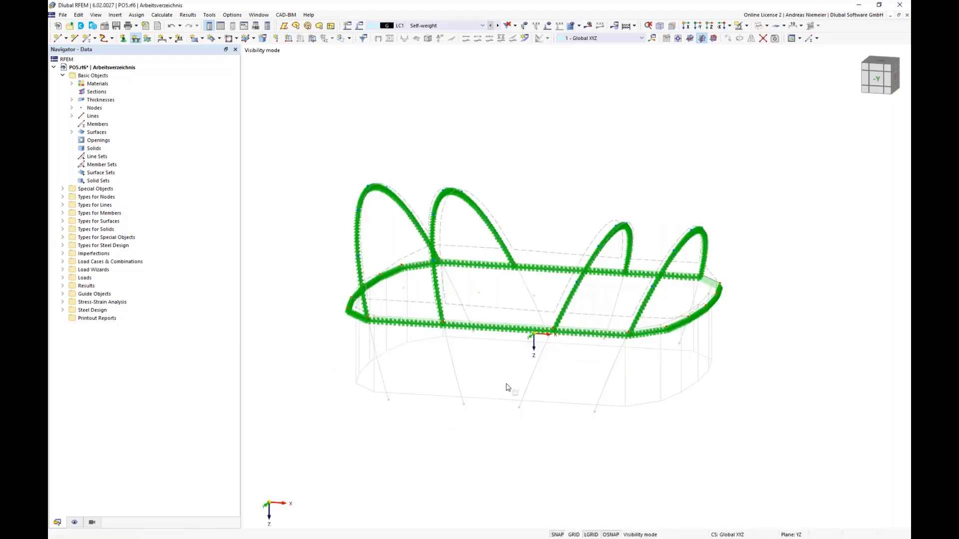
pyautogui.press('Escape')
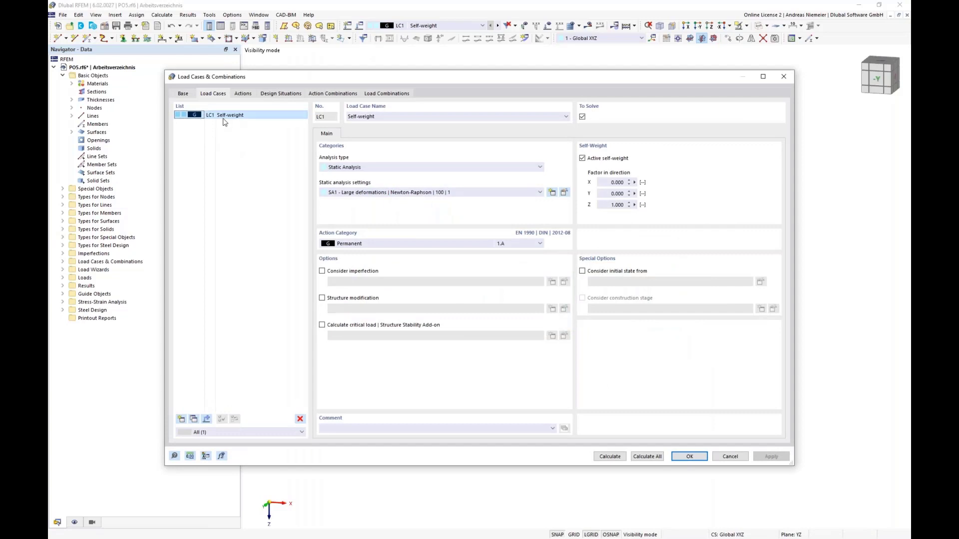
# - Rename load case LC1 to Prestress, set its action category to Prestress and deactivate its self-weight
pyautogui.click(529, 116)
pyautogui.doubleClick(343, 114)
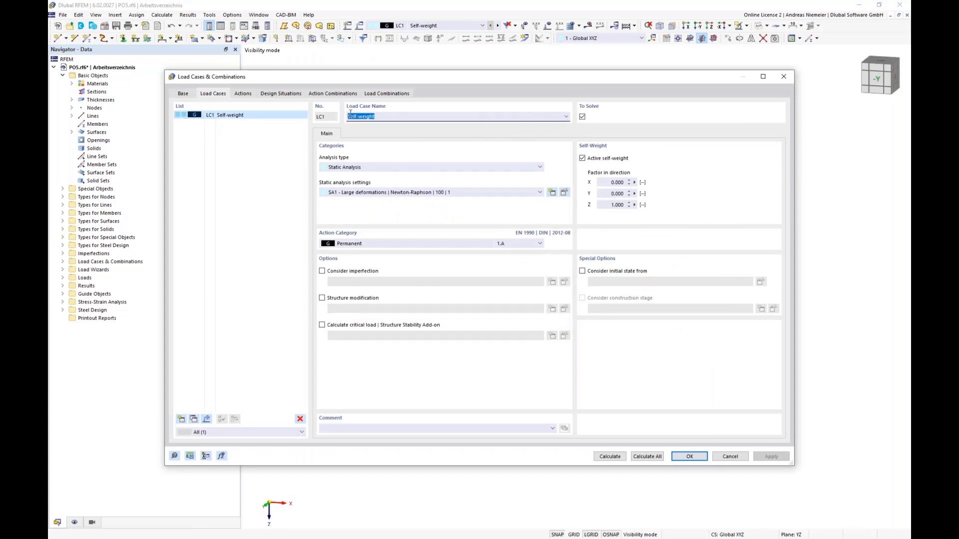
pyautogui.write('Prestress')
pyautogui.click(351, 243)
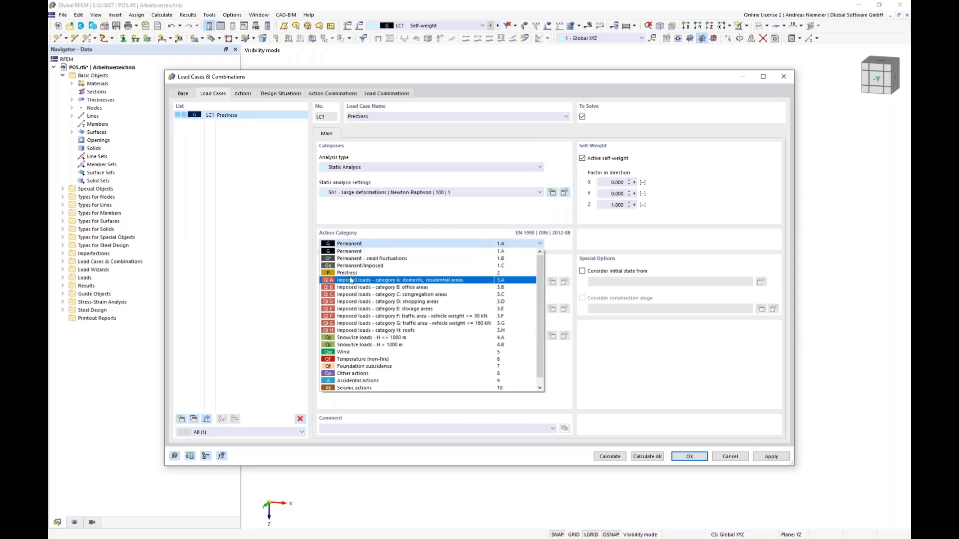
pyautogui.click(353, 273)
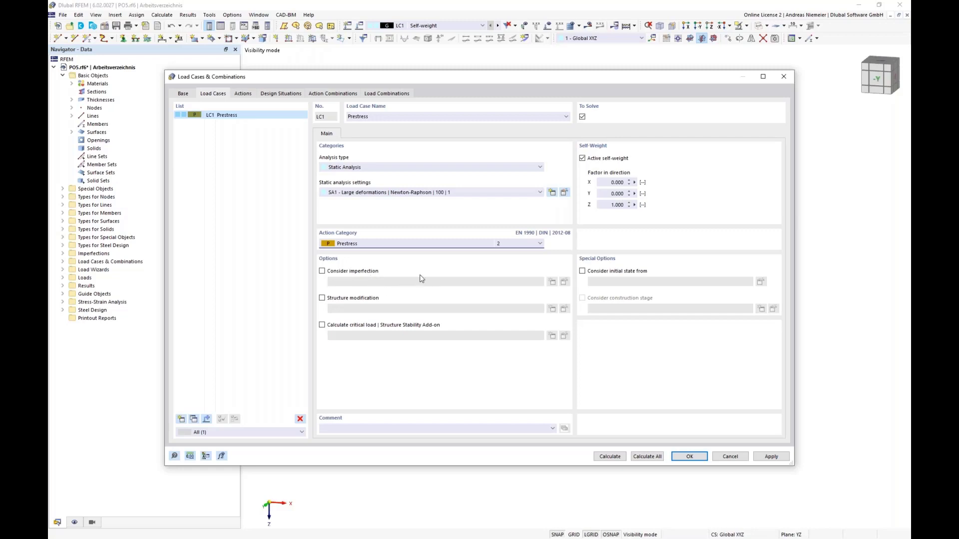
pyautogui.click(582, 159)
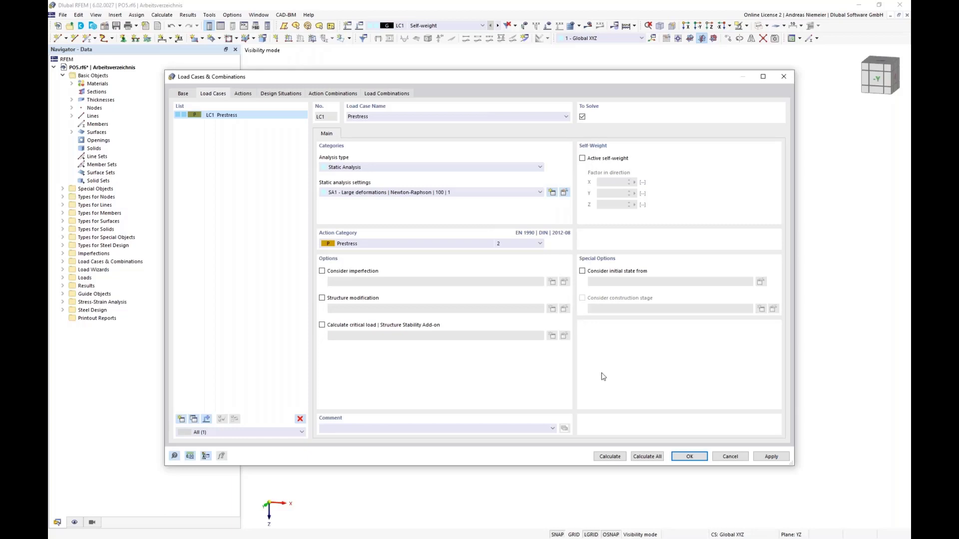
pyautogui.click(696, 457)
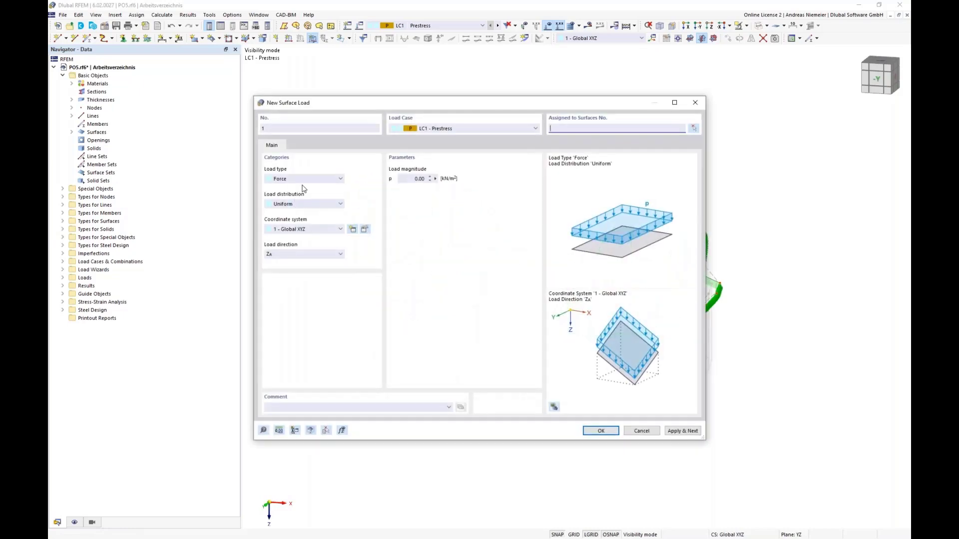
# - Define a new surface load in LC1 as Form-Finding type with the Standard calculation method and Force definition
pyautogui.click(304, 180)
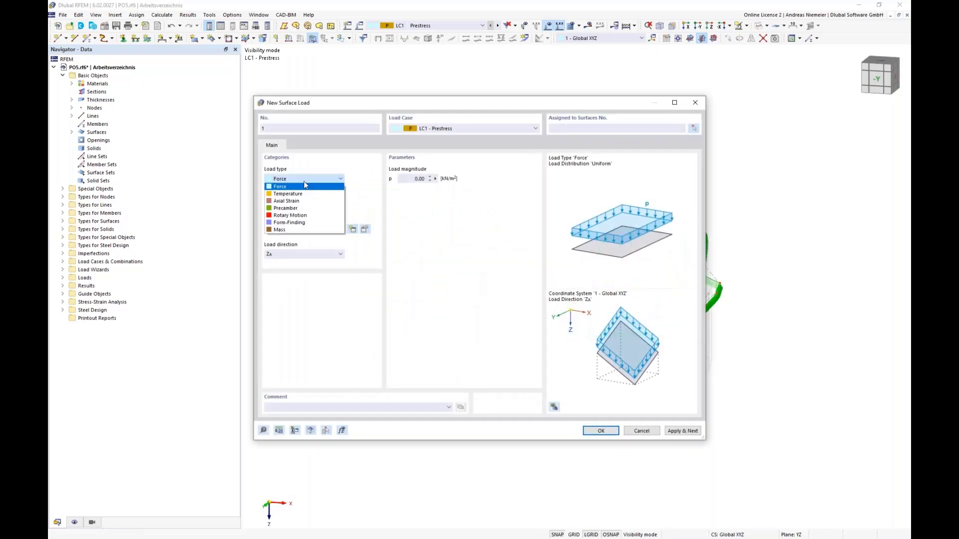
pyautogui.click(287, 223)
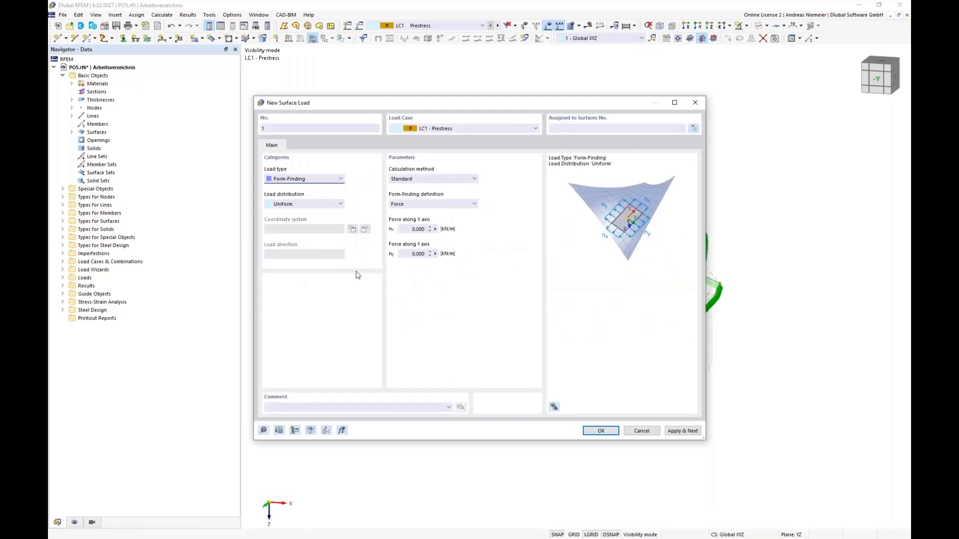
pyautogui.click(432, 179)
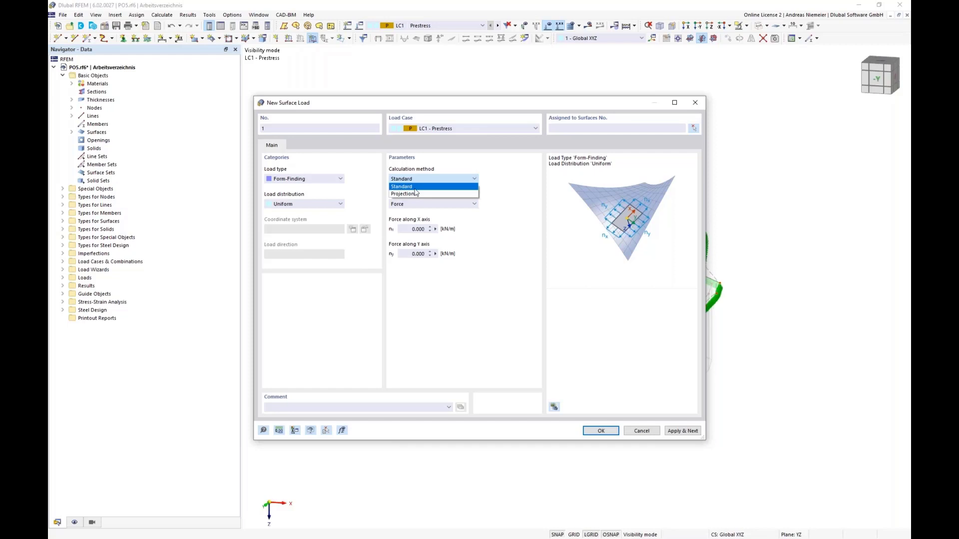
pyautogui.click(415, 189)
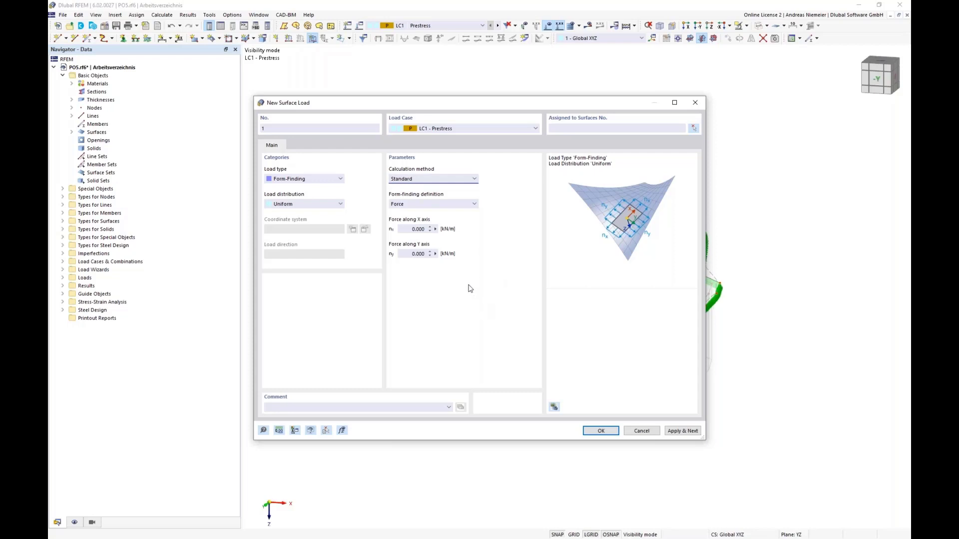
pyautogui.click(407, 205)
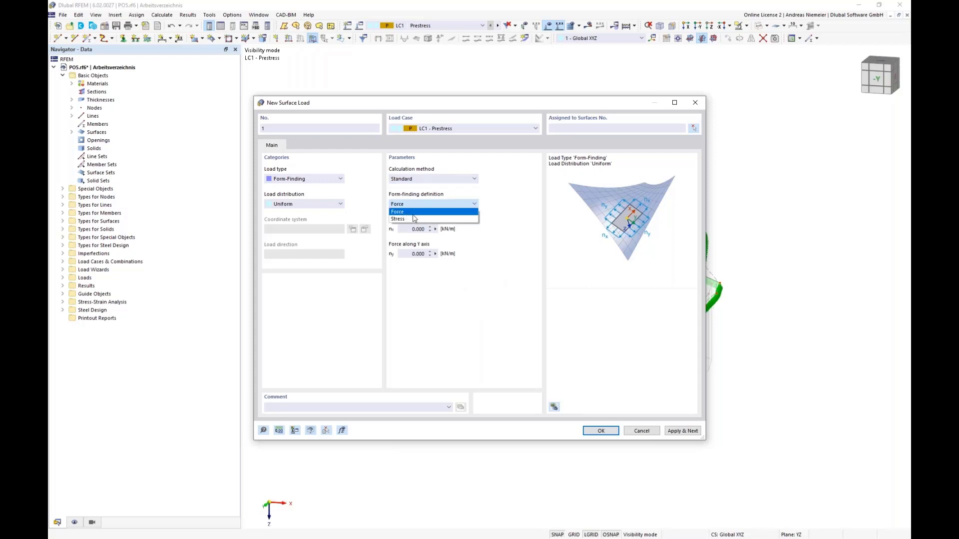
pyautogui.click(413, 214)
# - Set the form-finding forces to 1 kN/m along the X and Y axes and assign the load to surfaces 1-5
pyautogui.press('Tab')
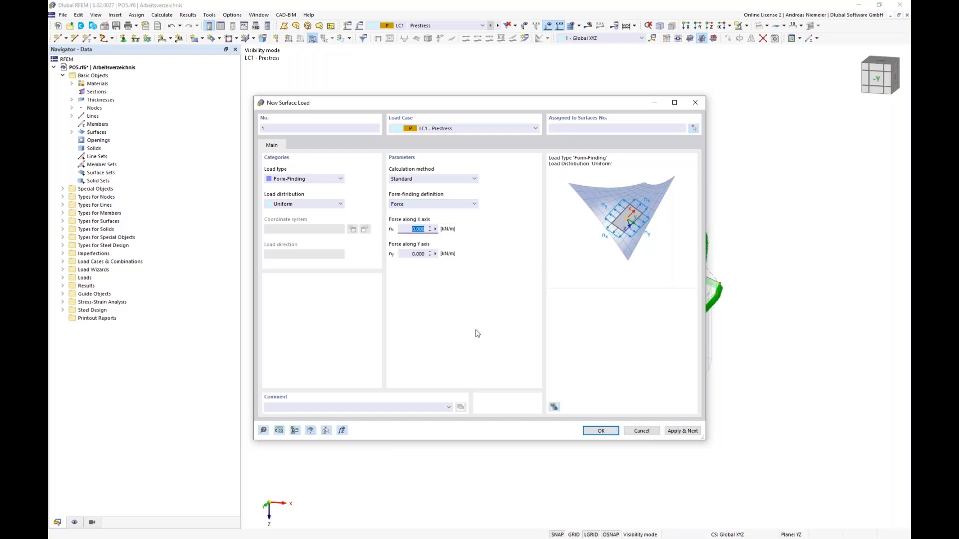
pyautogui.write('1')
pyautogui.press('Tab')
pyautogui.write('1')
pyautogui.click(601, 430)
pyautogui.moveTo(723, 314); pyautogui.dragTo(340, 131)
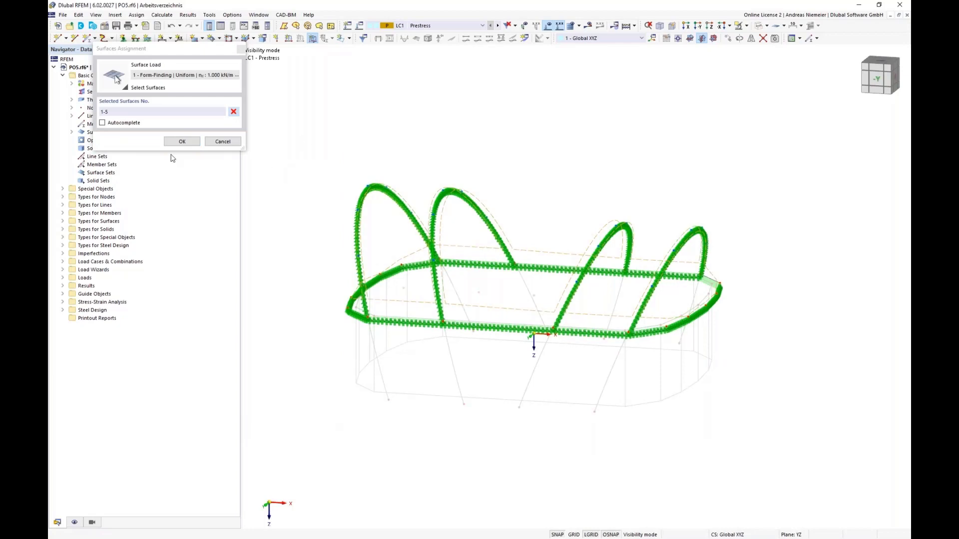
pyautogui.click(182, 141)
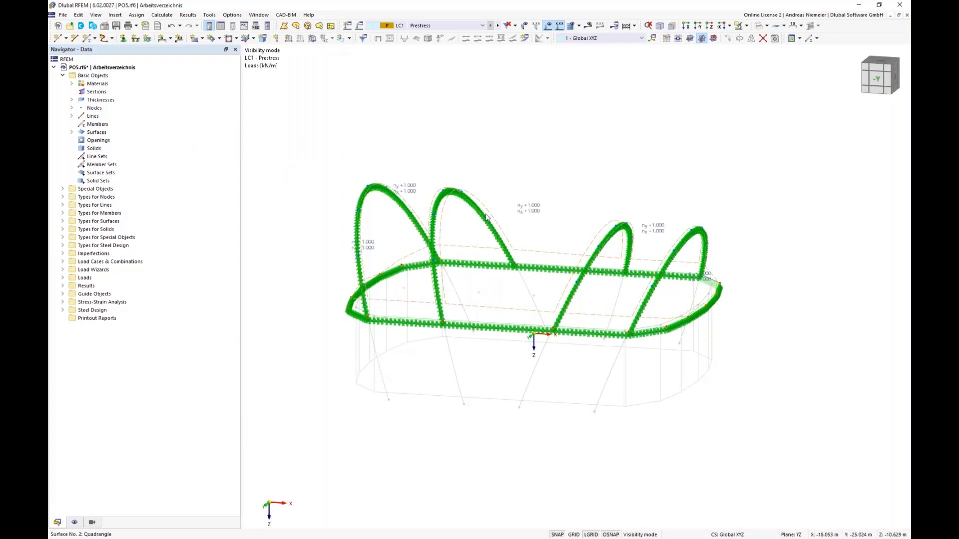
# - Calculate load case LC1 Prestress, ignoring all assertion errors, and examine the displacements of the form-found membrane
pyautogui.moveTo(556, 167); pyautogui.dragTo(516, 160, button='middle')
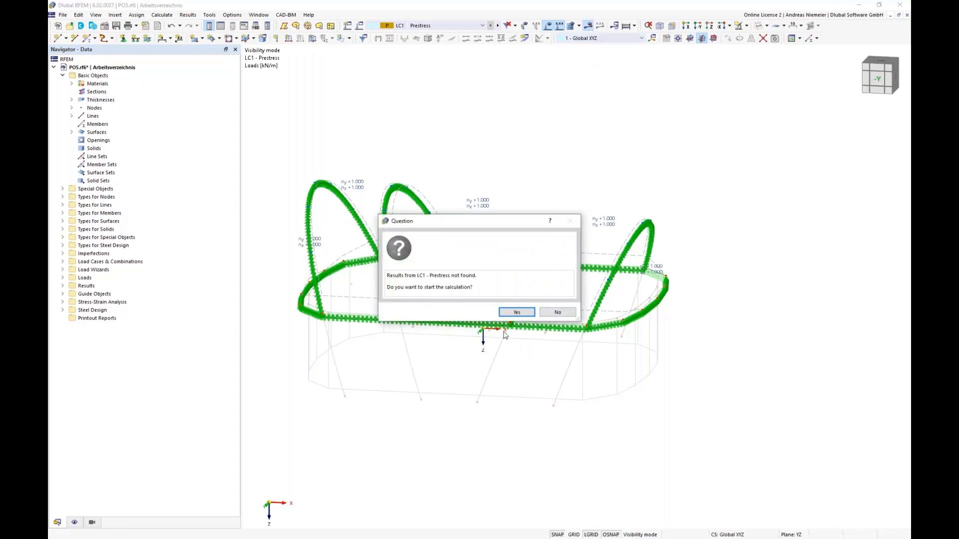
pyautogui.click(512, 313)
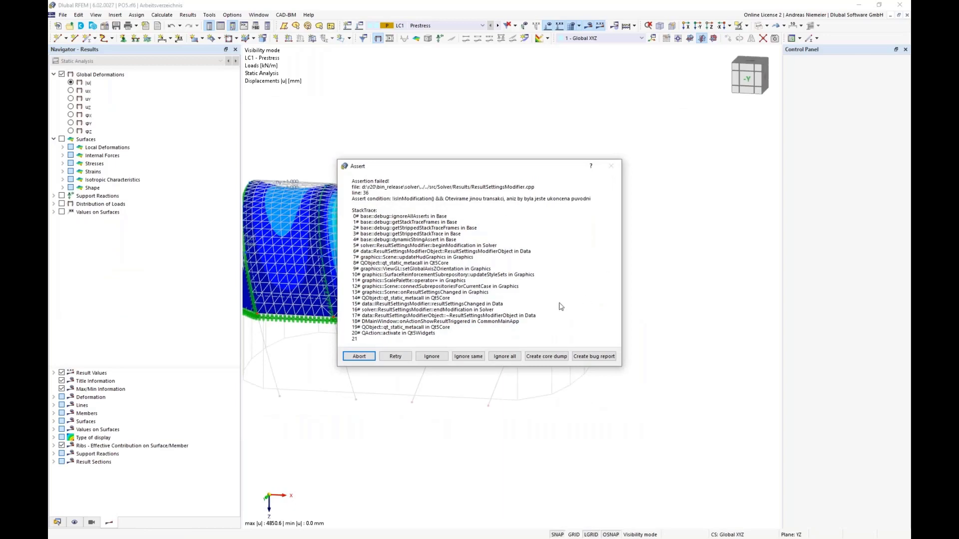
pyautogui.click(513, 357)
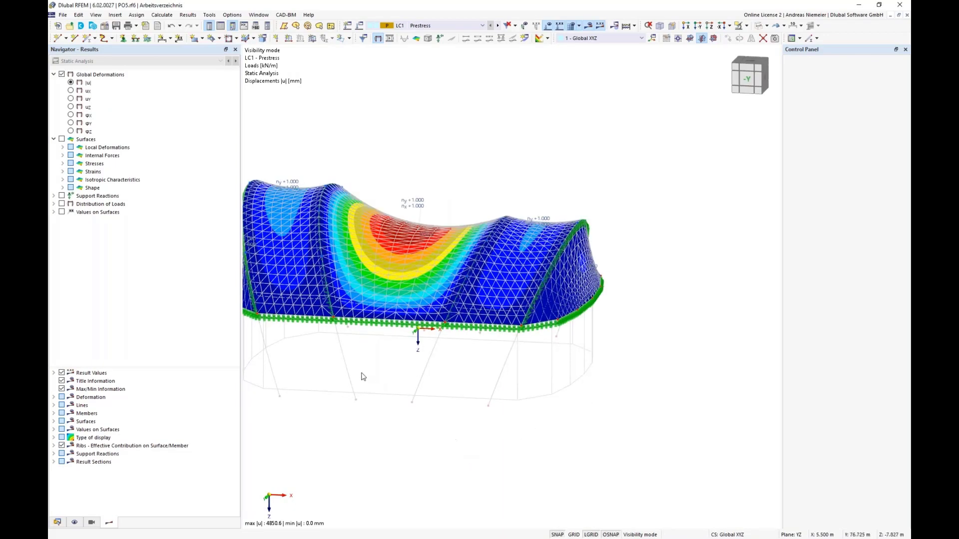
pyautogui.moveTo(362, 377); pyautogui.dragTo(420, 324, button='middle')
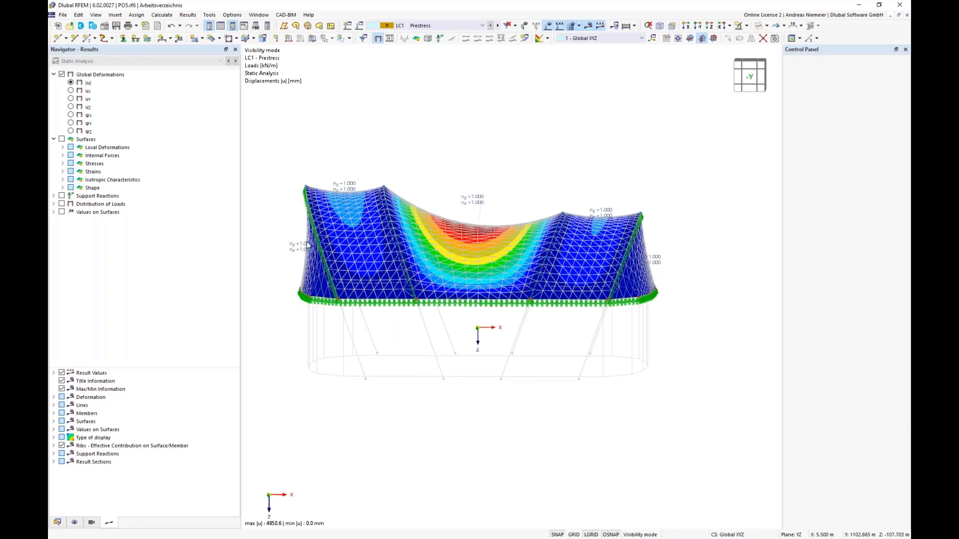
pyautogui.keyDown('ctrl'); pyautogui.moveTo(661, 334); pyautogui.dragTo(634, 346, button='middle'); pyautogui.keyUp('ctrl')
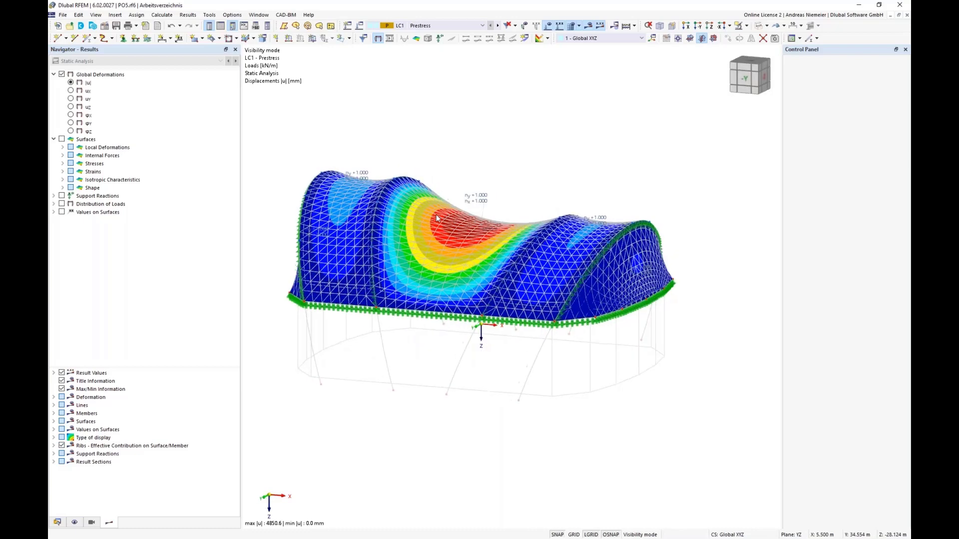
pyautogui.scroll(3, 436, 219)
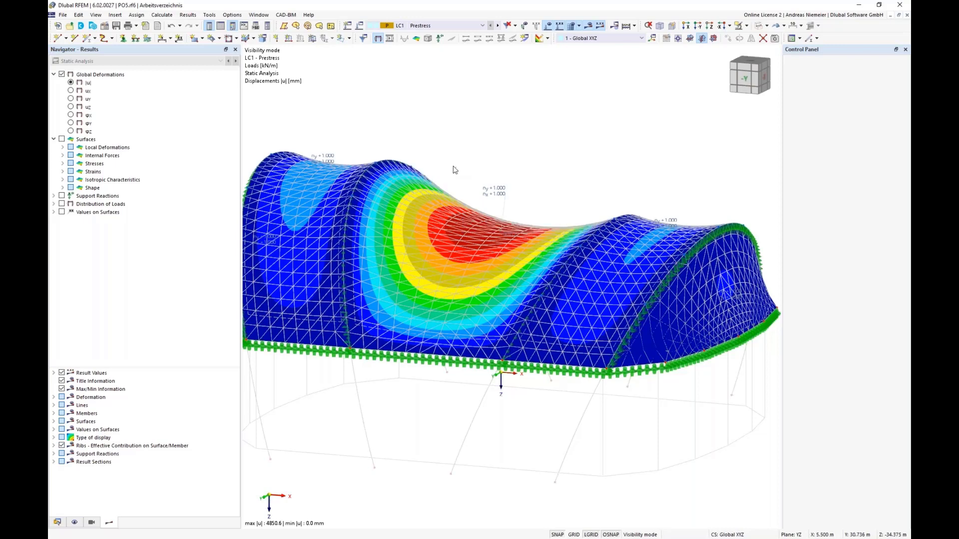
pyautogui.scroll(-1, 454, 229)
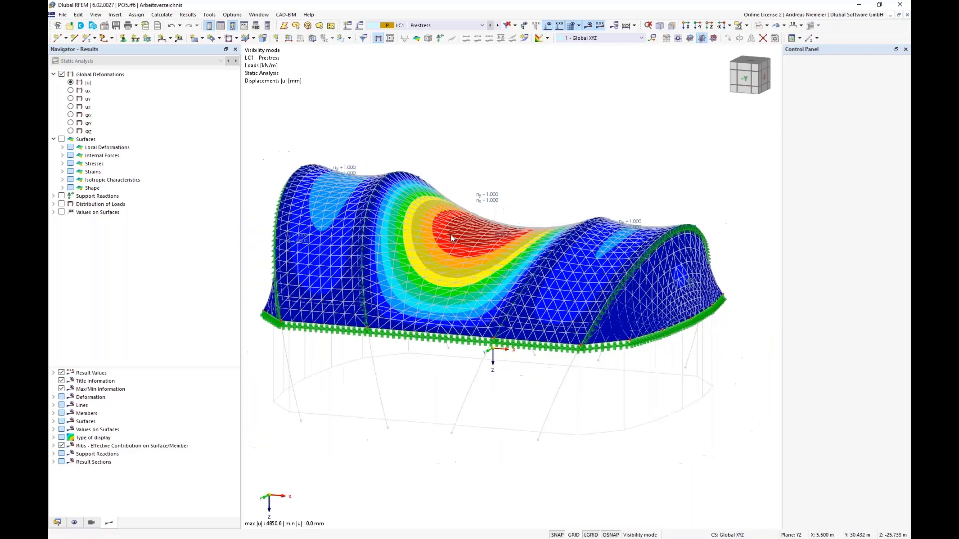
# - Display the basic internal forces nx and ny on the membrane surfaces to check the prestress distribution
pyautogui.moveTo(372, 379); pyautogui.dragTo(412, 366, button='middle')
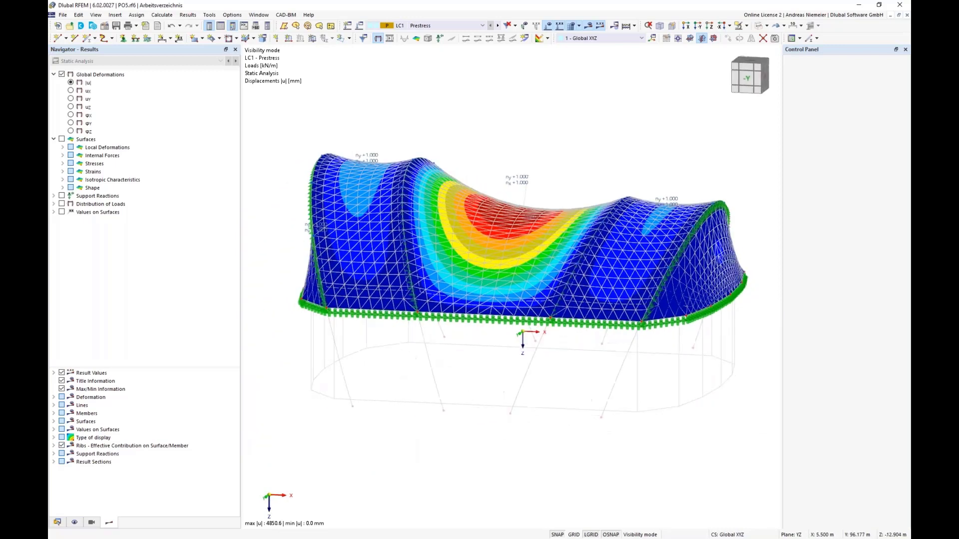
pyautogui.scroll(-1, 412, 366)
pyautogui.click(63, 155)
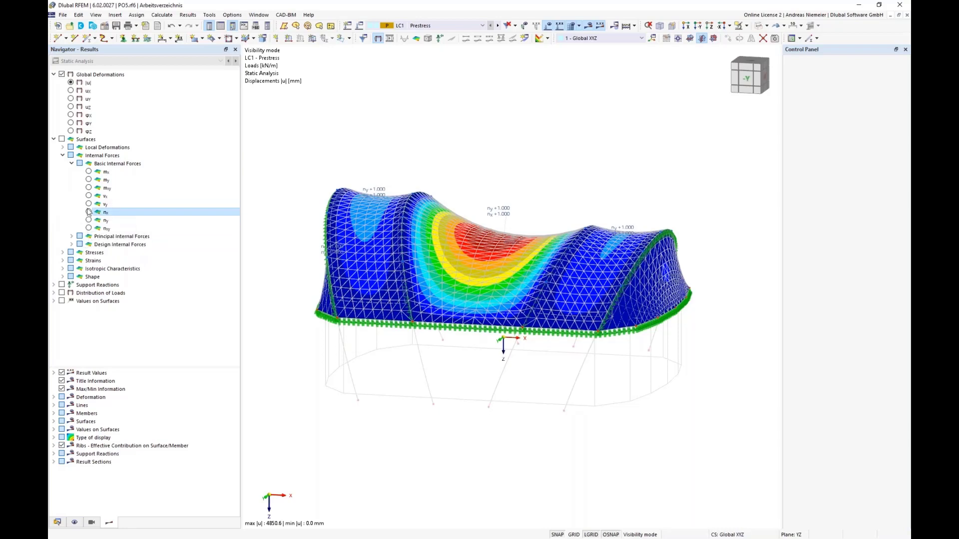
pyautogui.click(88, 212)
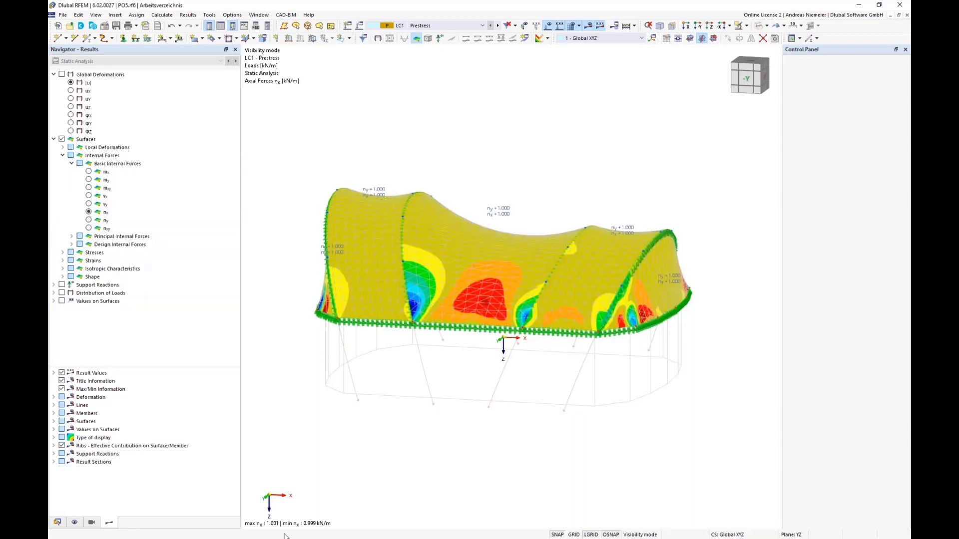
pyautogui.click(89, 220)
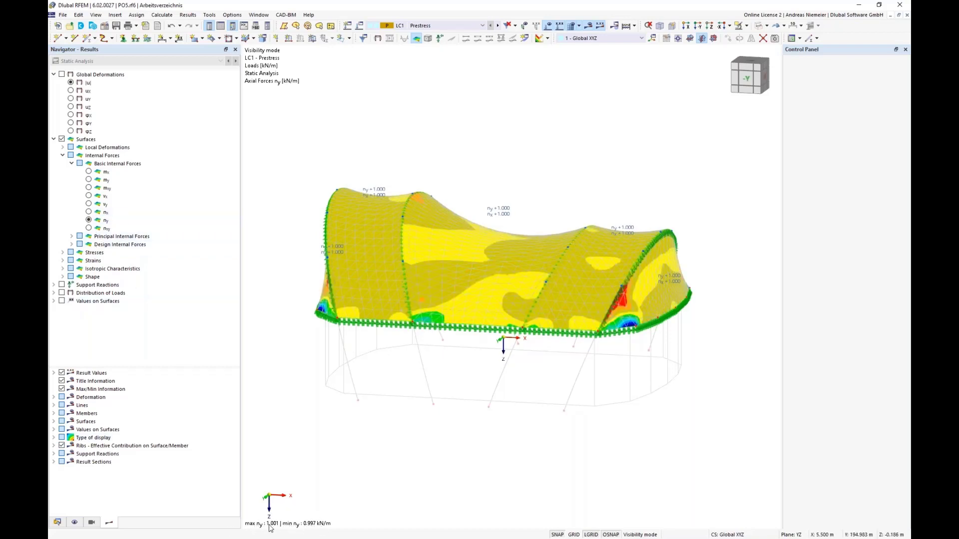
# - Show the global deformations |u| again and examine the form-found membrane shape from the long side and the end
pyautogui.click(62, 73)
pyautogui.moveTo(348, 397); pyautogui.dragTo(392, 369, button='middle')
pyautogui.scroll(2, 507, 236)
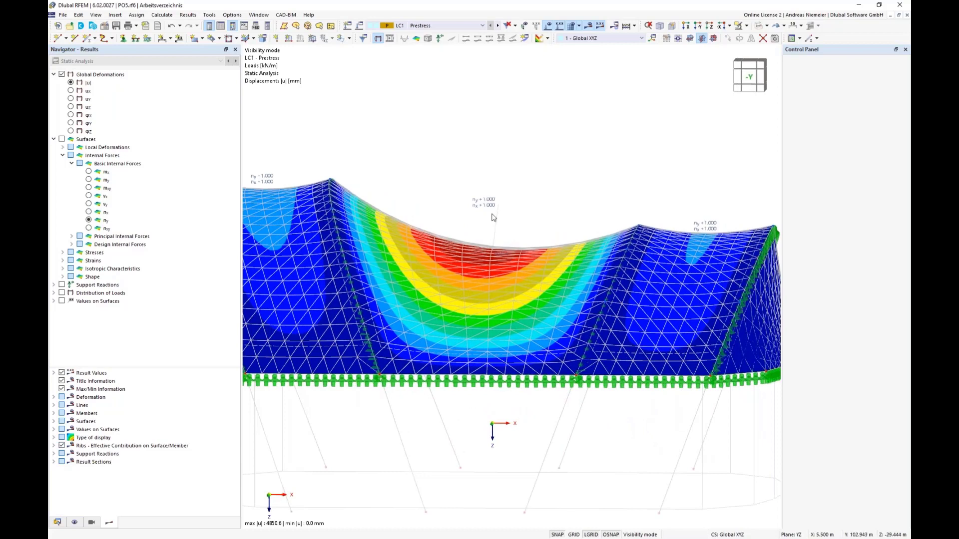
pyautogui.scroll(-1, 488, 242)
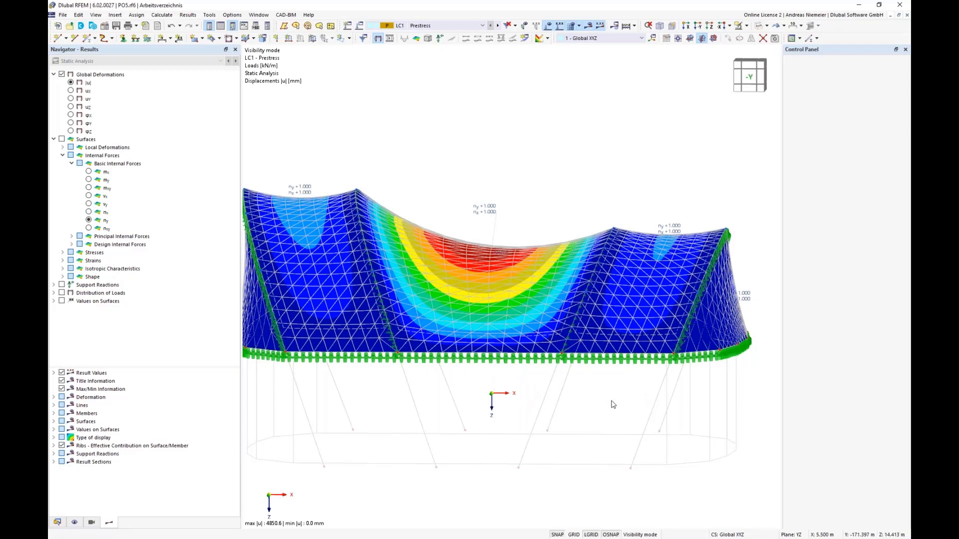
pyautogui.keyDown('ctrl'); pyautogui.moveTo(612, 401); pyautogui.dragTo(440, 388, button='middle'); pyautogui.keyUp('ctrl')
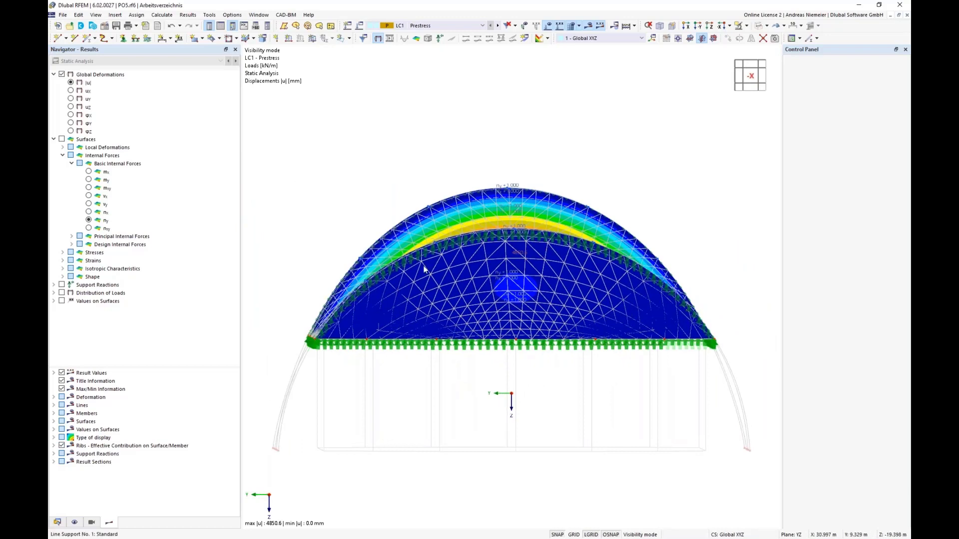
pyautogui.scroll(-1, 366, 418)
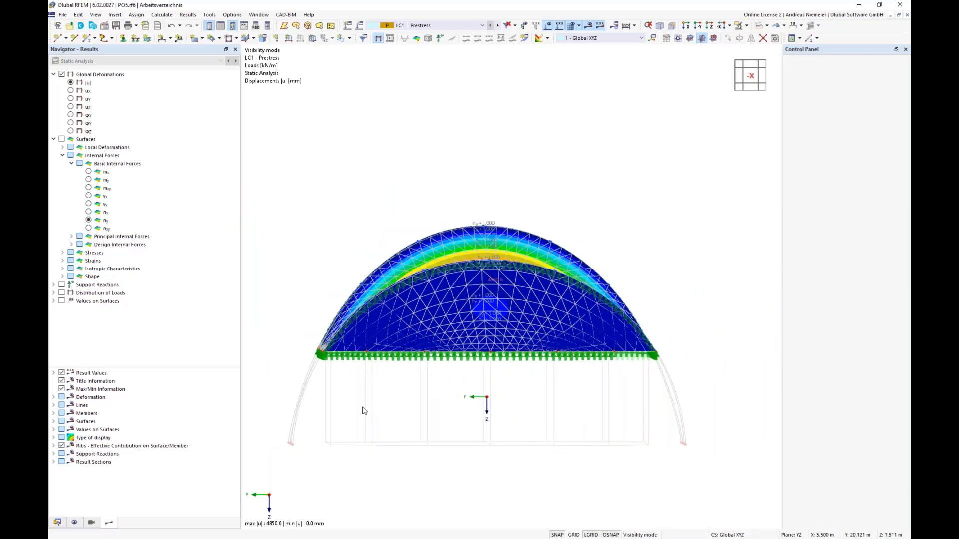
pyautogui.keyDown('ctrl'); pyautogui.moveTo(364, 411); pyautogui.dragTo(488, 407, button='middle'); pyautogui.keyUp('ctrl')
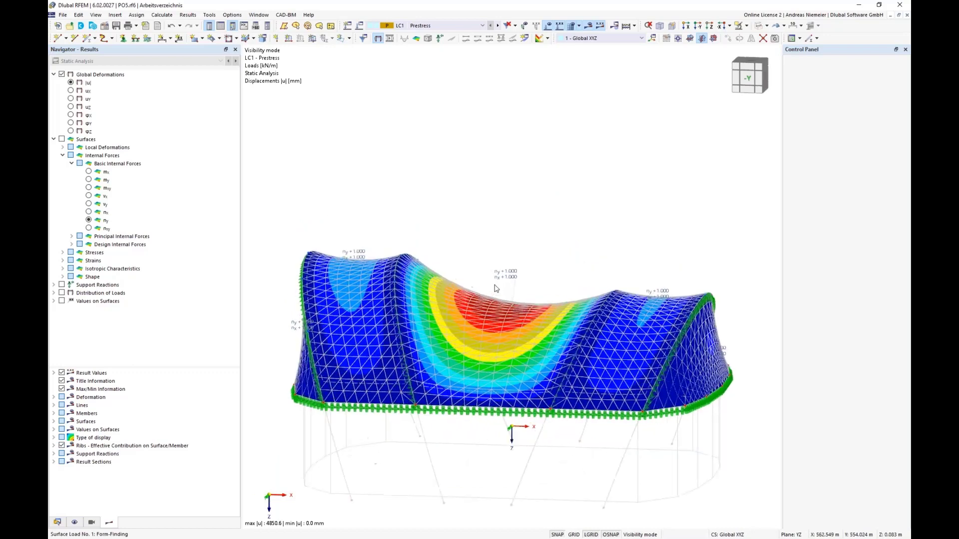
# - Delete the finite element mesh together with the calculated results of the membrane model
pyautogui.scroll(2, 496, 289)
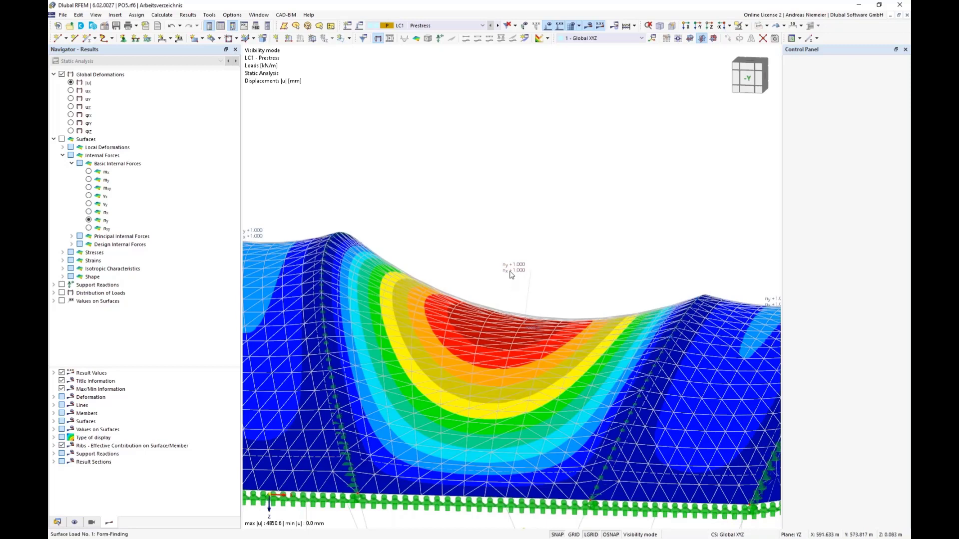
pyautogui.scroll(-3, 515, 280)
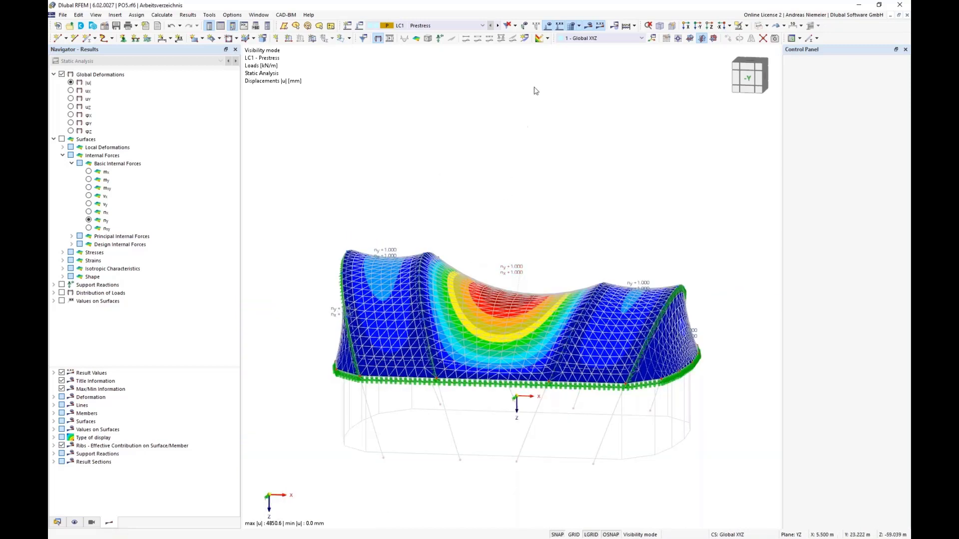
pyautogui.click(583, 28)
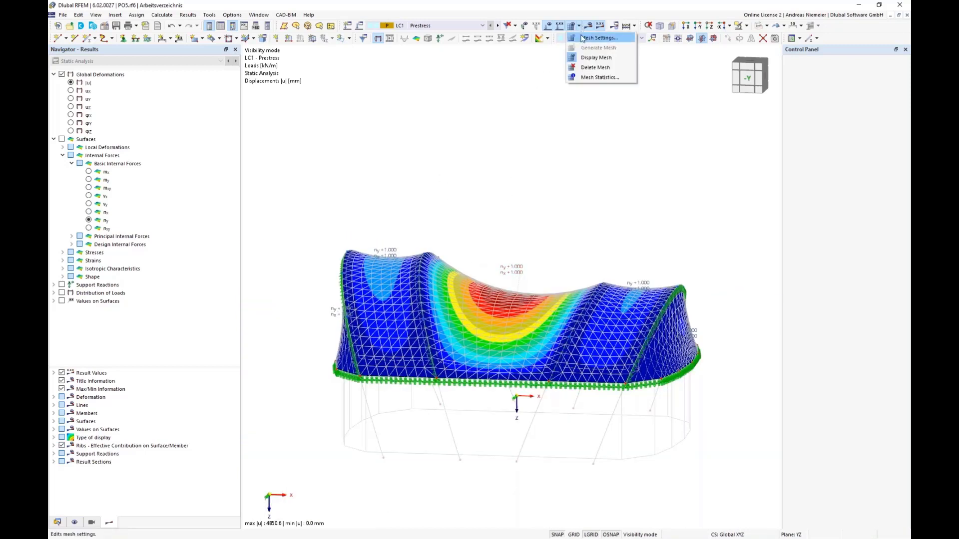
pyautogui.click(594, 61)
pyautogui.click(517, 312)
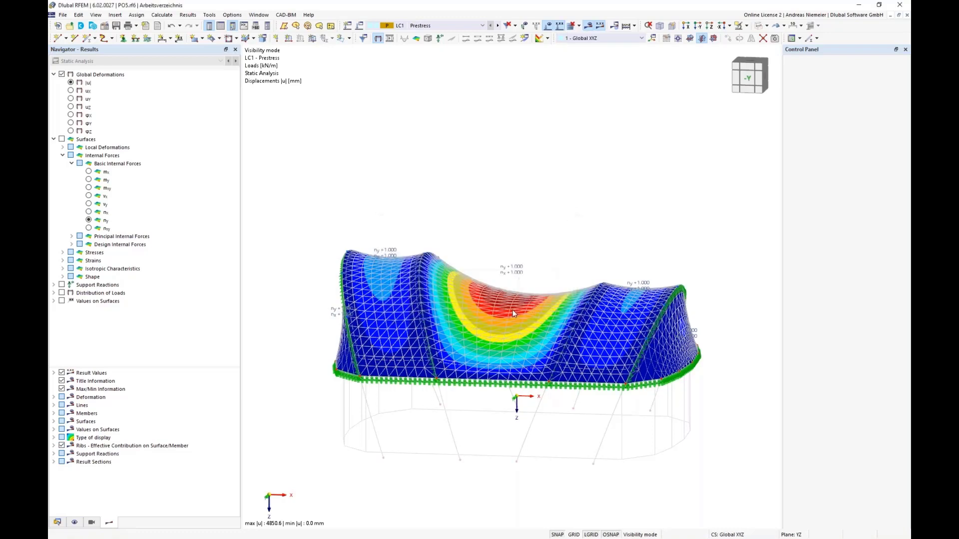
pyautogui.scroll(-1, 542, 214)
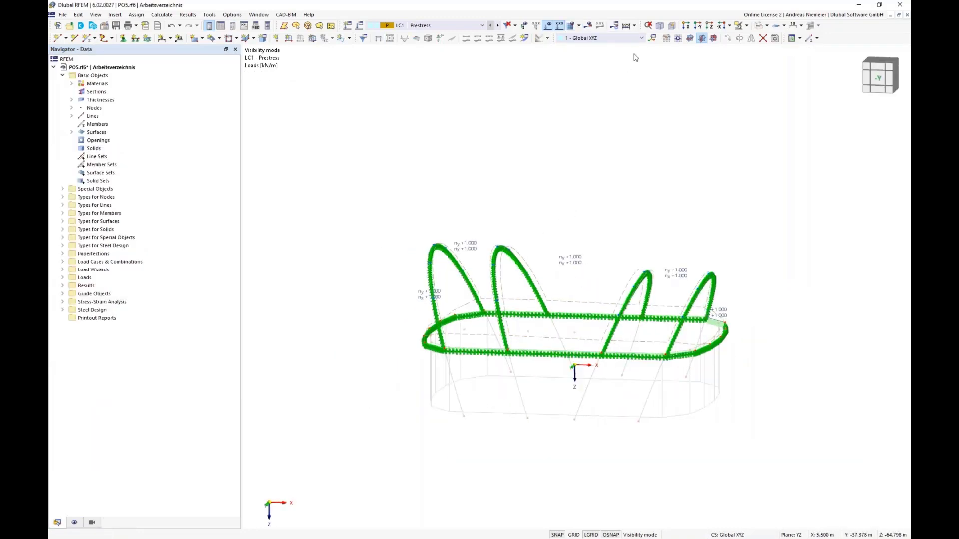
# - Leave the visibility mode while setting the work plane origin at the node at 0, 0, -7.5 m, and switch the work plane to XY
pyautogui.click(678, 40)
pyautogui.scroll(1, 584, 381)
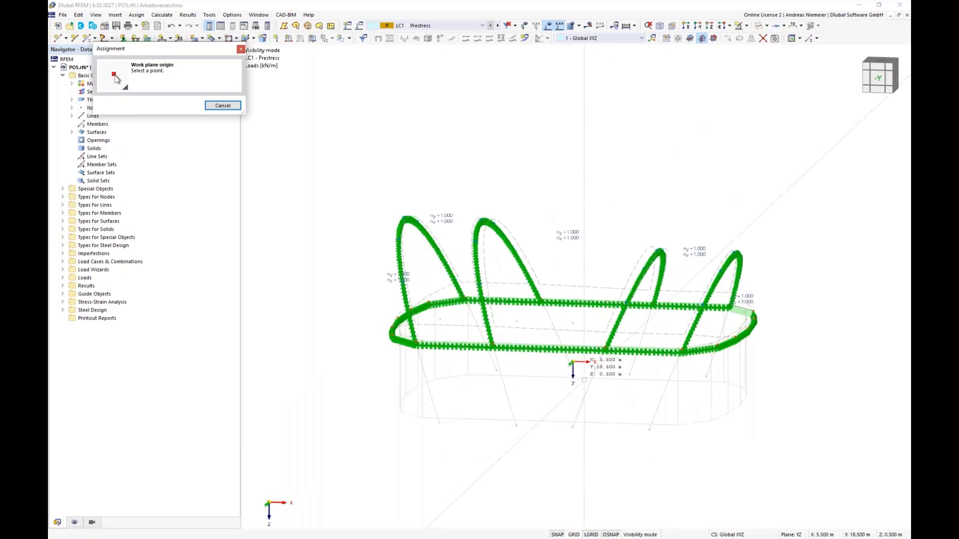
pyautogui.click(746, 26)
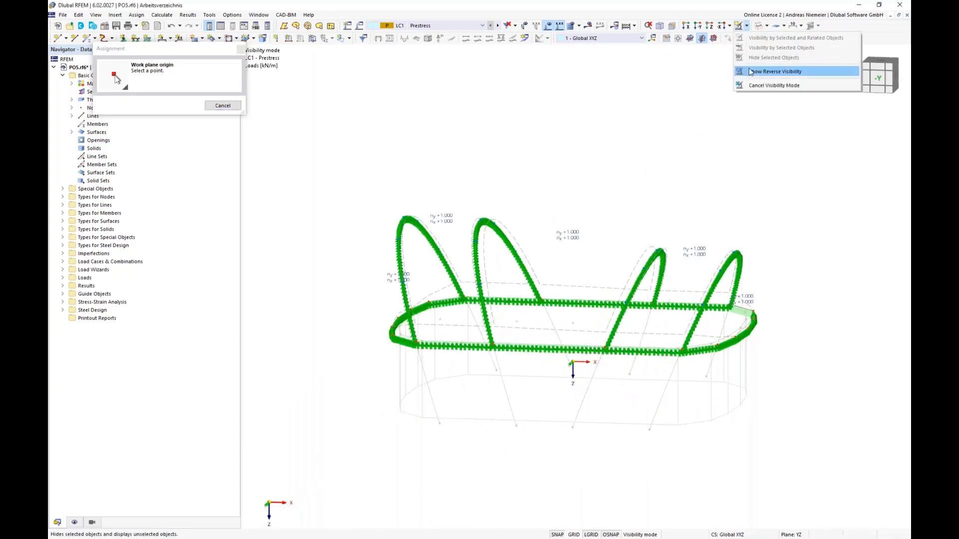
pyautogui.click(773, 86)
pyautogui.scroll(1, 575, 372)
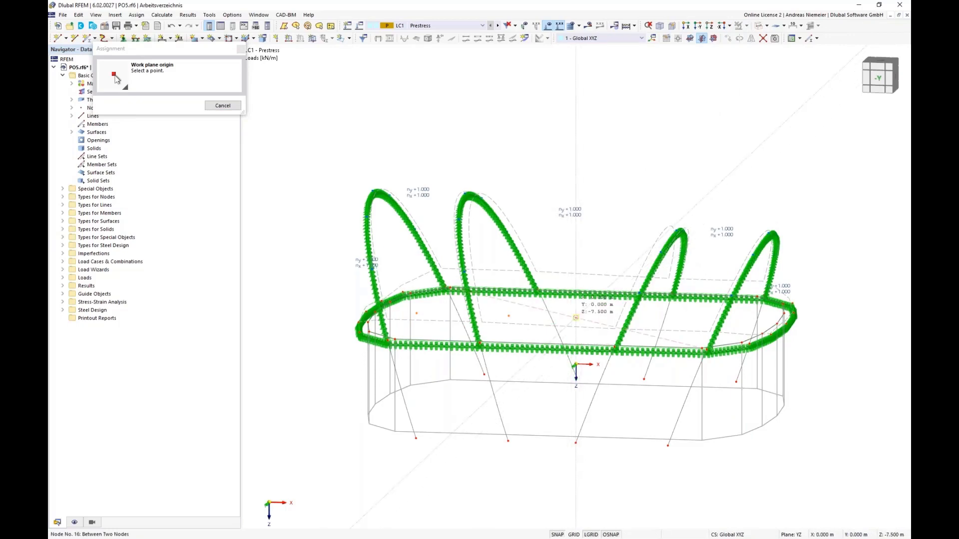
pyautogui.click(576, 318)
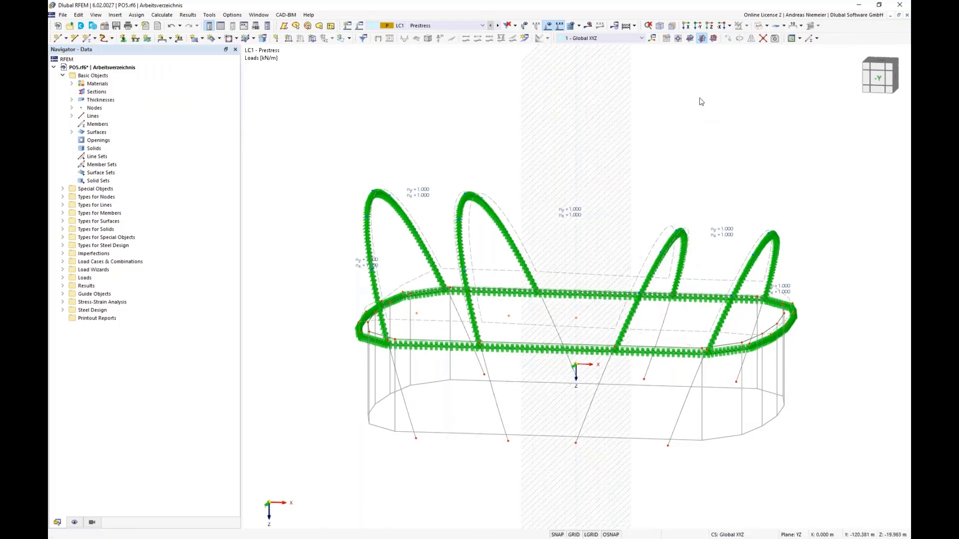
pyautogui.click(690, 38)
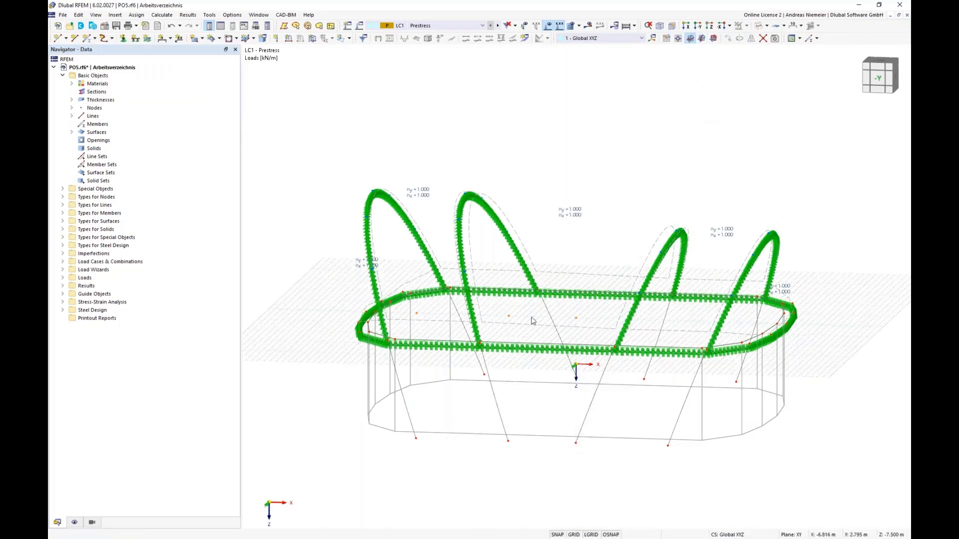
# - Draw a single 2 m line along X in the work plane, from X -1 m to X 1 m at Y 0, Z -7.5 m
pyautogui.keyDown('ctrl'); pyautogui.moveTo(561, 319); pyautogui.dragTo(548, 344, button='middle'); pyautogui.keyUp('ctrl')
pyautogui.scroll(3, 574, 319)
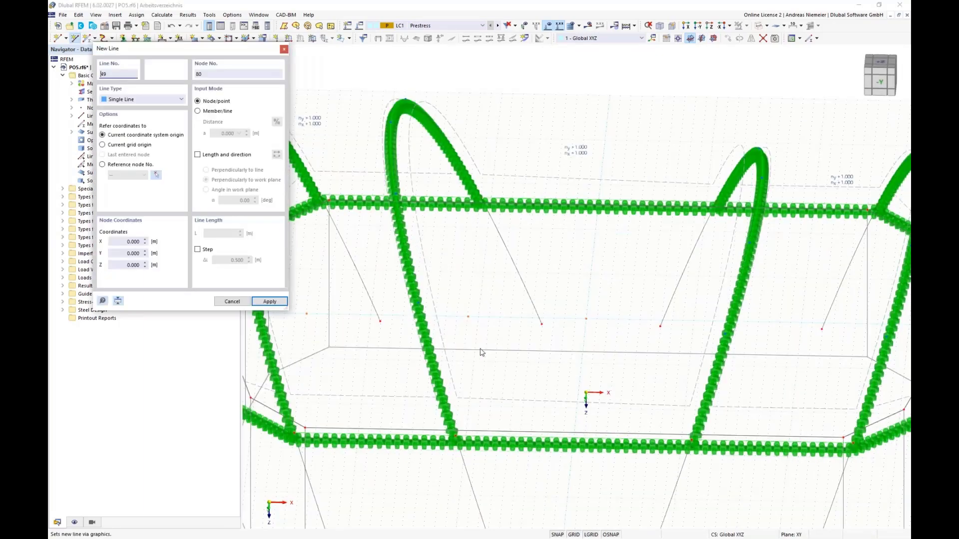
pyautogui.scroll(3, 574, 320)
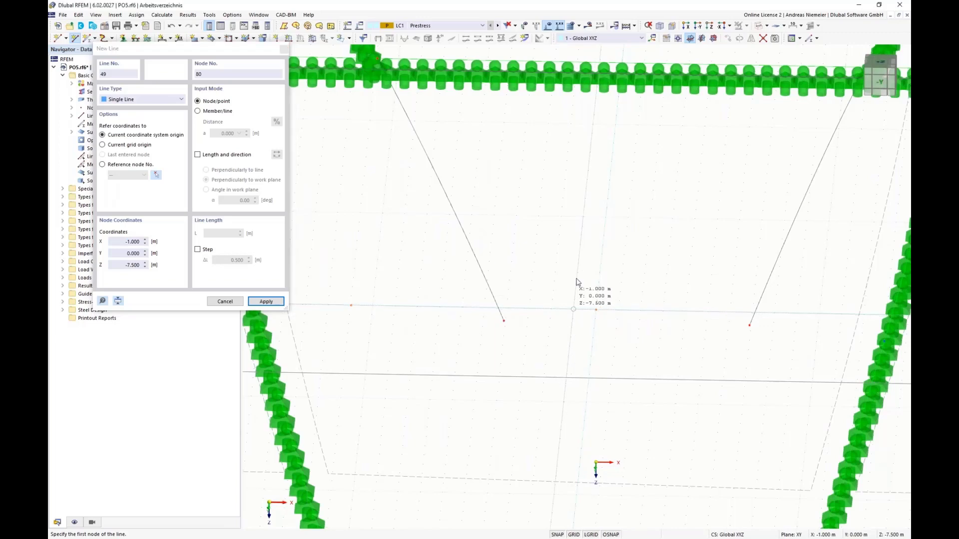
pyautogui.click(571, 310)
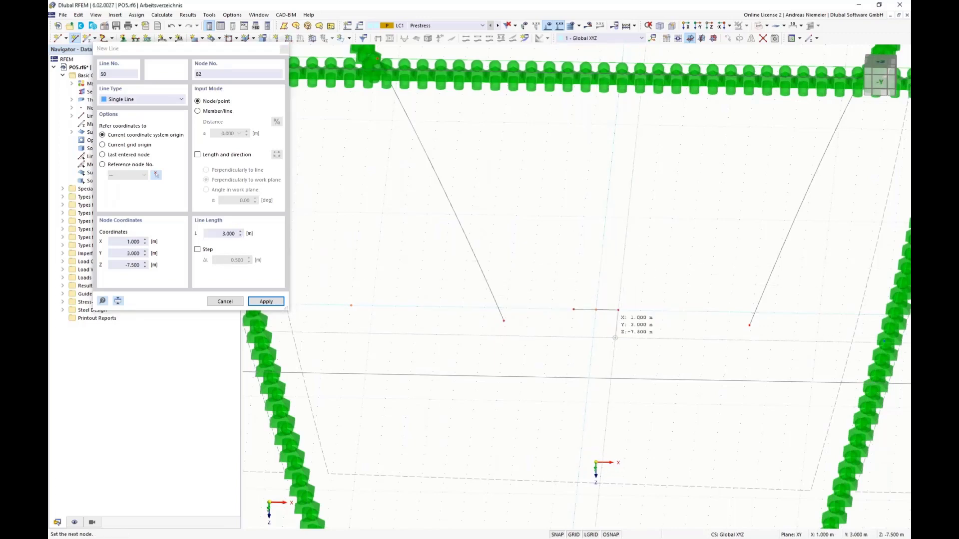
pyautogui.click(620, 336)
pyautogui.press('Escape')
pyautogui.scroll(-2, 599, 327)
pyautogui.scroll(-3, 598, 327)
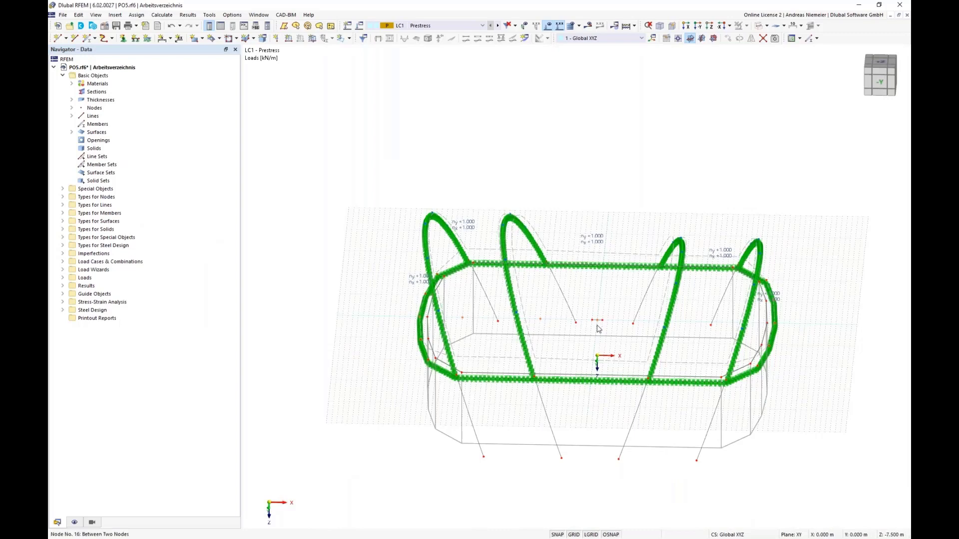
# - Select the five membrane surfaces 1-5 with their arches and enable specific axes in the surface properties
pyautogui.scroll(1, 596, 367)
pyautogui.moveTo(596, 366); pyautogui.dragTo(610, 307, button='middle')
pyautogui.moveTo(835, 262); pyautogui.dragTo(346, 112)
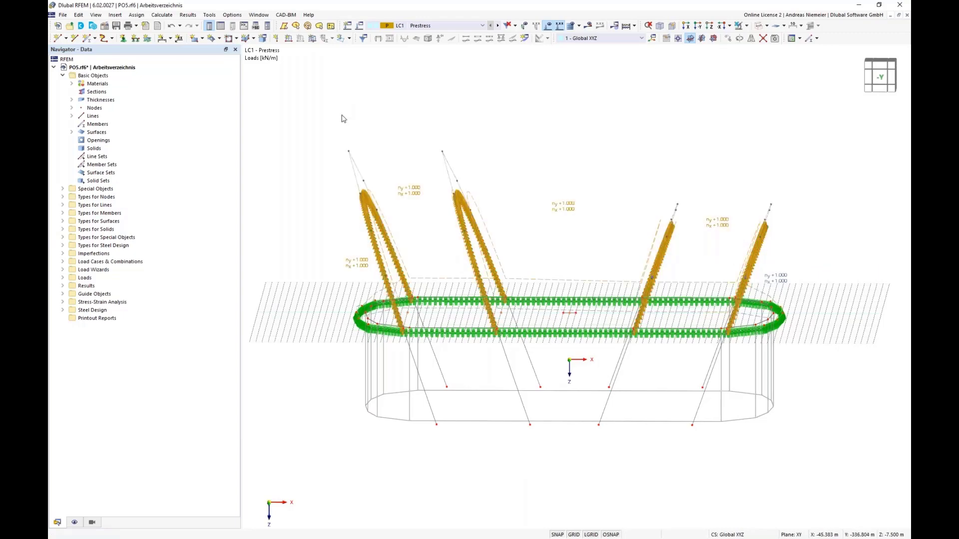
pyautogui.rightClick(372, 202)
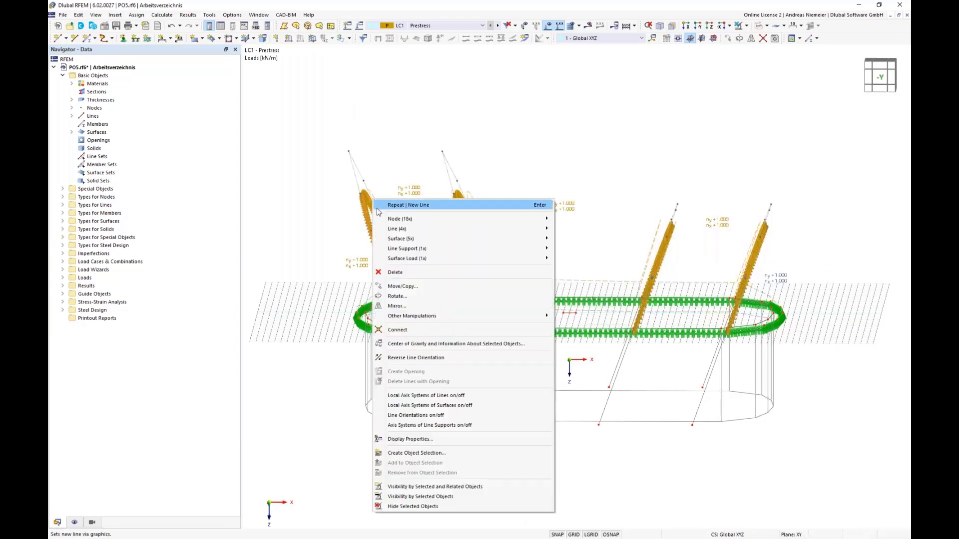
pyautogui.moveTo(396, 242)
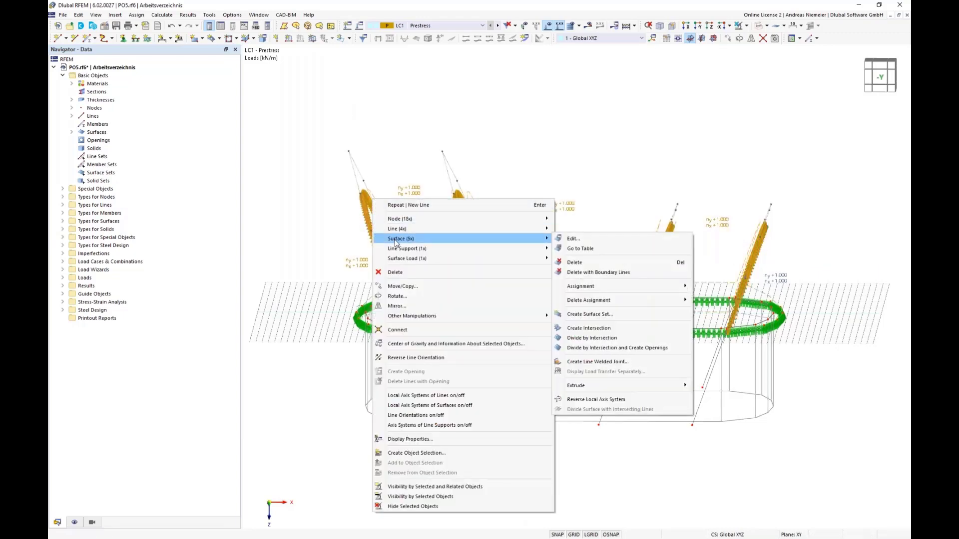
pyautogui.click(595, 239)
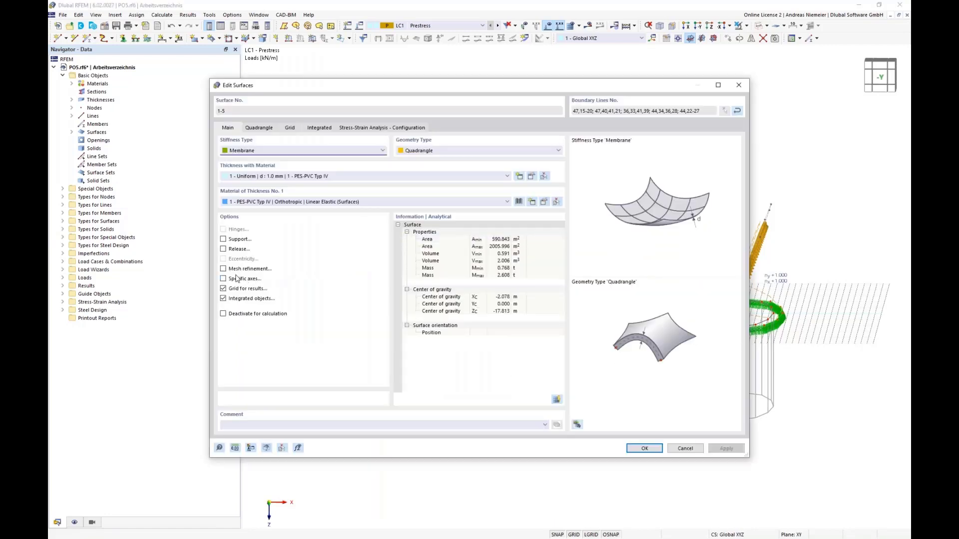
pyautogui.click(224, 278)
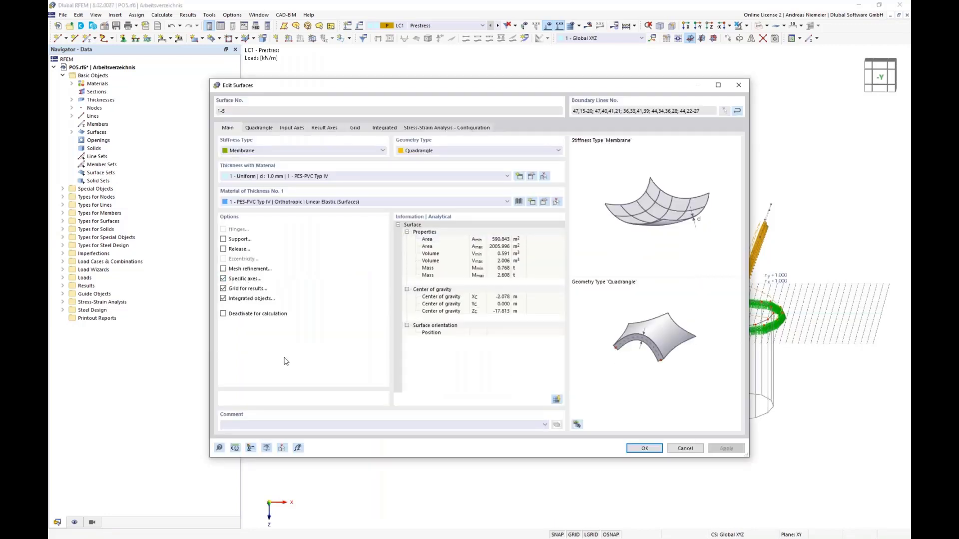
# - Set the input axes of surfaces 1-5 to "Axis parallel to lines", with the x-axis parallel to the short 2 m line
pyautogui.click(292, 128)
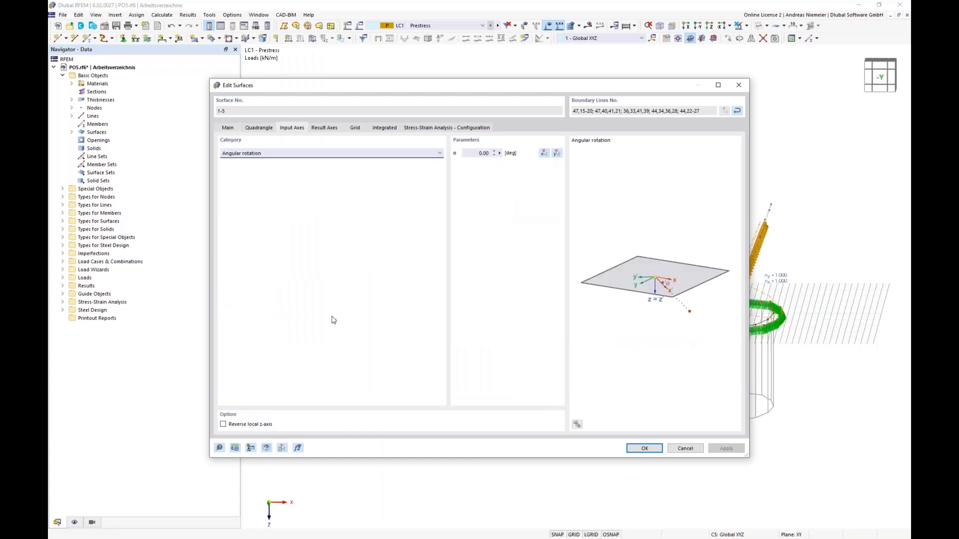
pyautogui.click(323, 155)
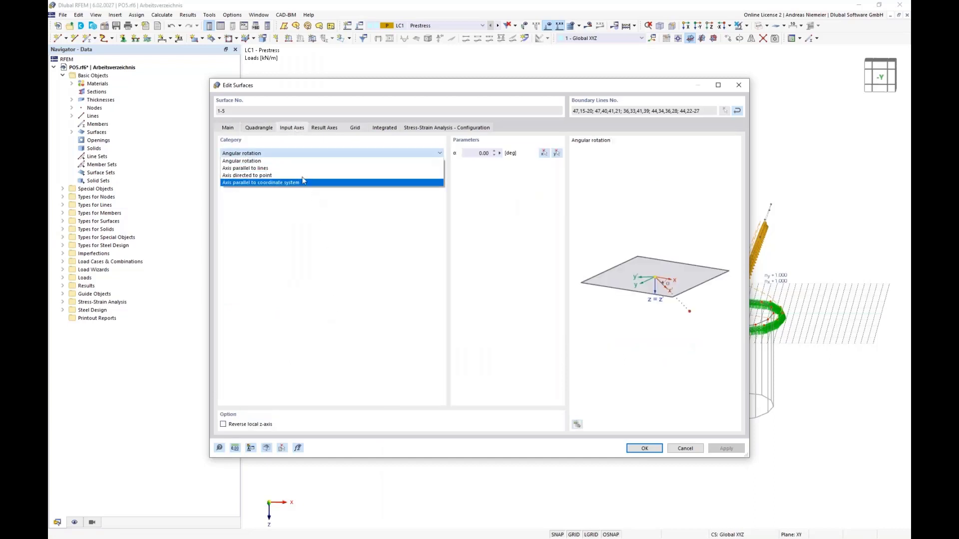
pyautogui.click(235, 168)
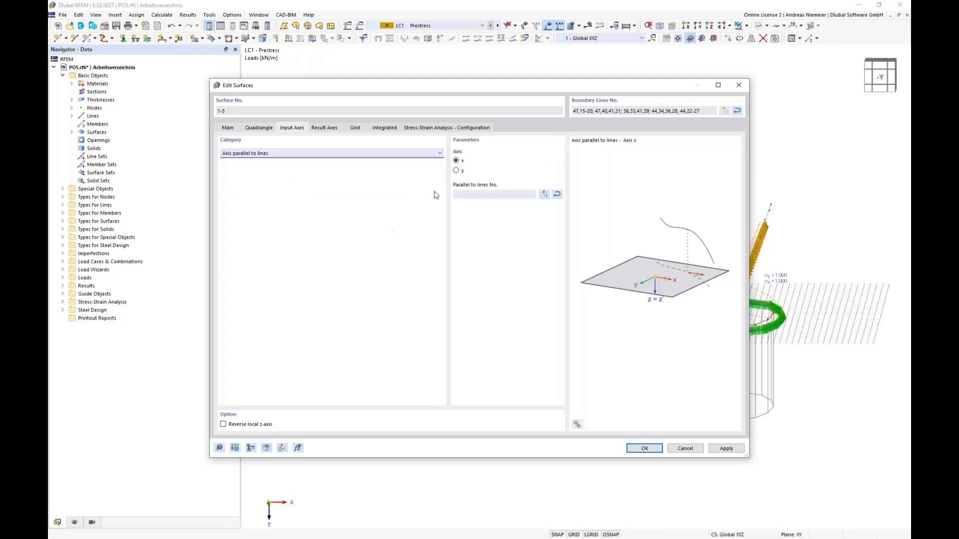
pyautogui.click(544, 196)
pyautogui.scroll(5, 573, 310)
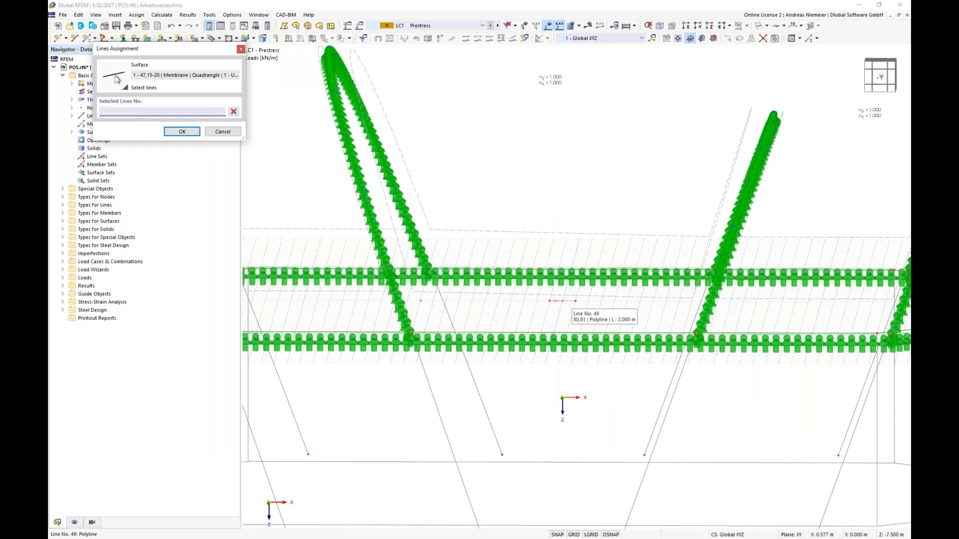
pyautogui.click(573, 306)
pyautogui.click(182, 132)
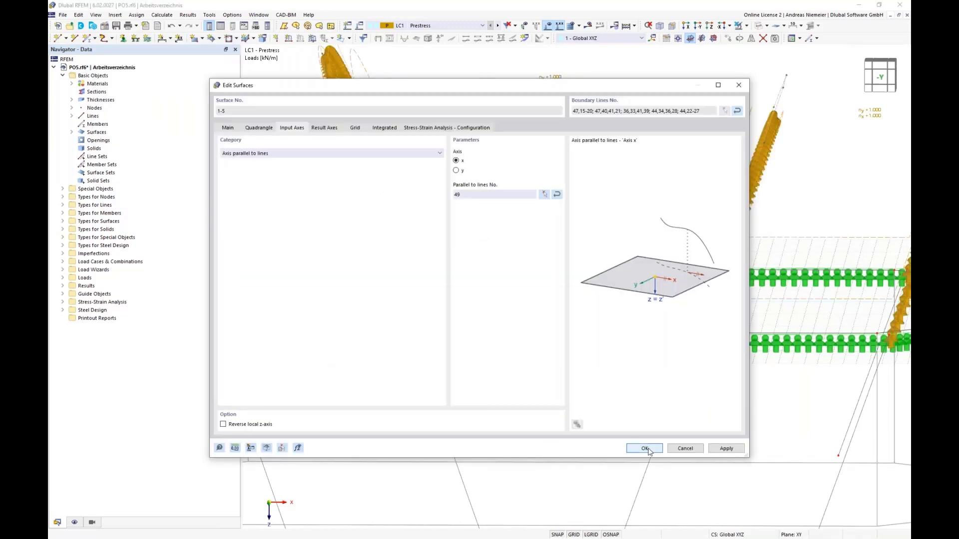
pyautogui.click(645, 449)
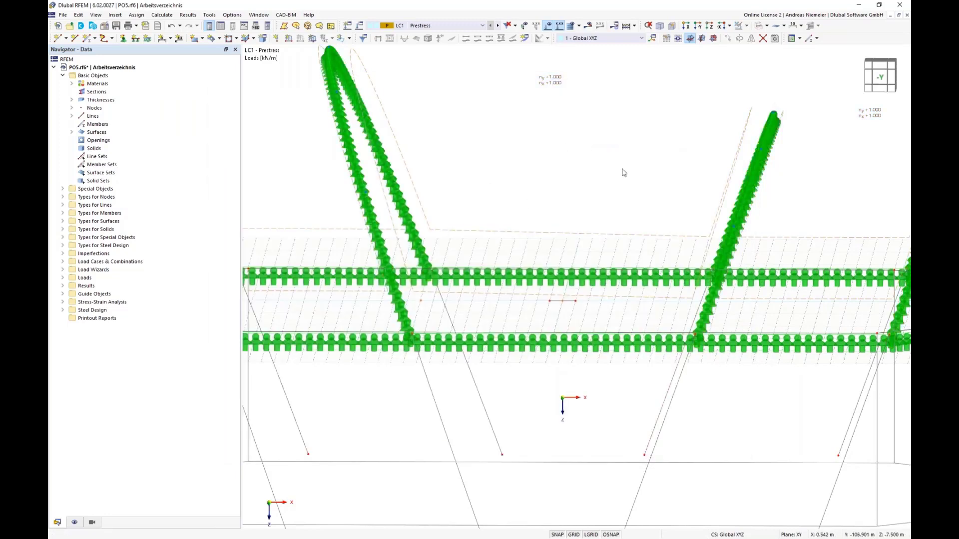
# - Set the force along the Y axis of the middle surface's form-finding load to 0.5 kN/m
pyautogui.doubleClick(558, 84)
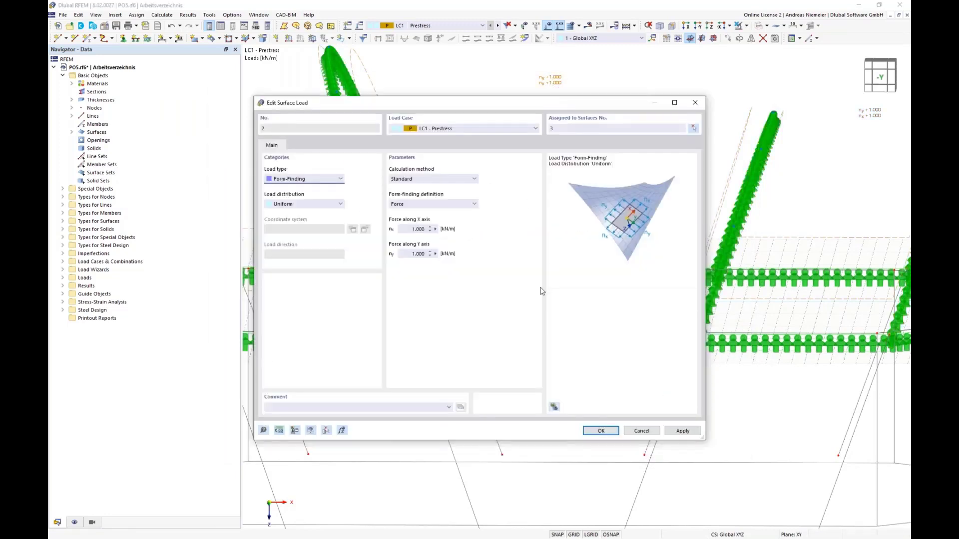
pyautogui.click(403, 255)
pyautogui.write('0,5')
pyautogui.click(599, 431)
# - Calculate load case LC1 - Prestress with the mesh displayed and show the global displacements of the membrane
pyautogui.scroll(-5, 554, 181)
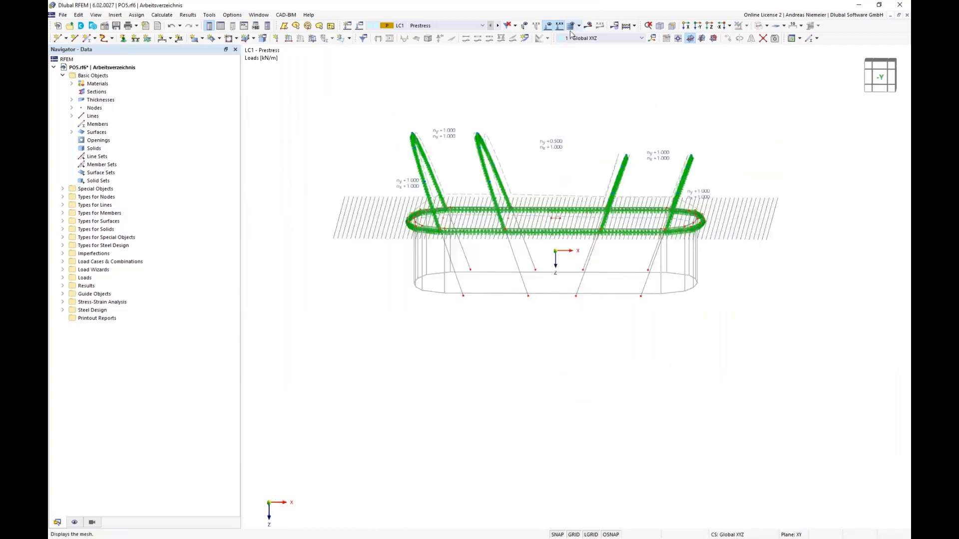
pyautogui.click(587, 26)
pyautogui.click(516, 312)
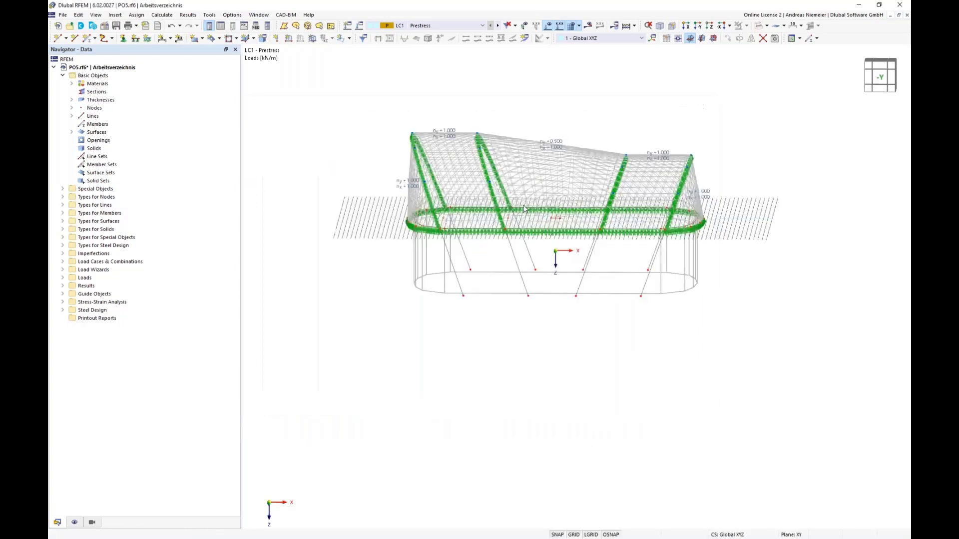
pyautogui.scroll(3, 468, 144)
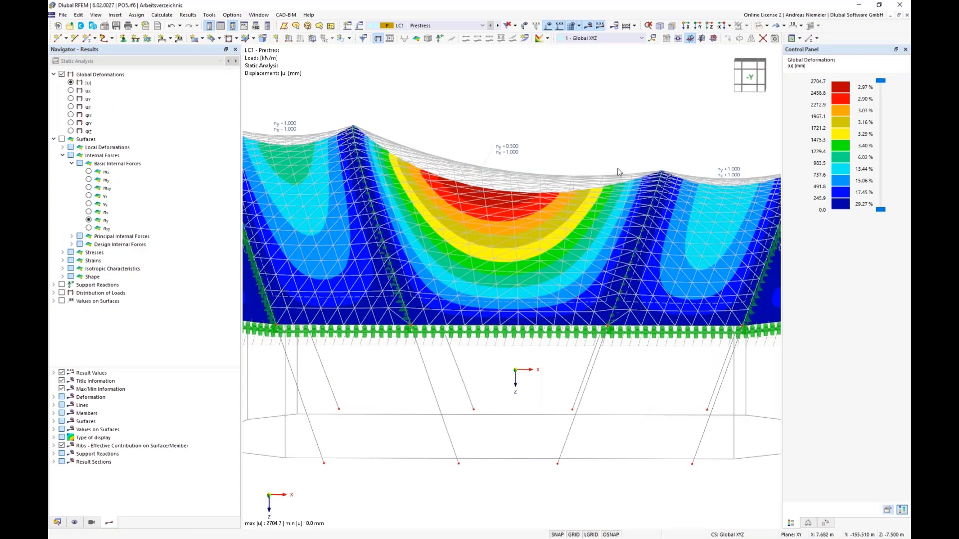
pyautogui.scroll(-2, 609, 178)
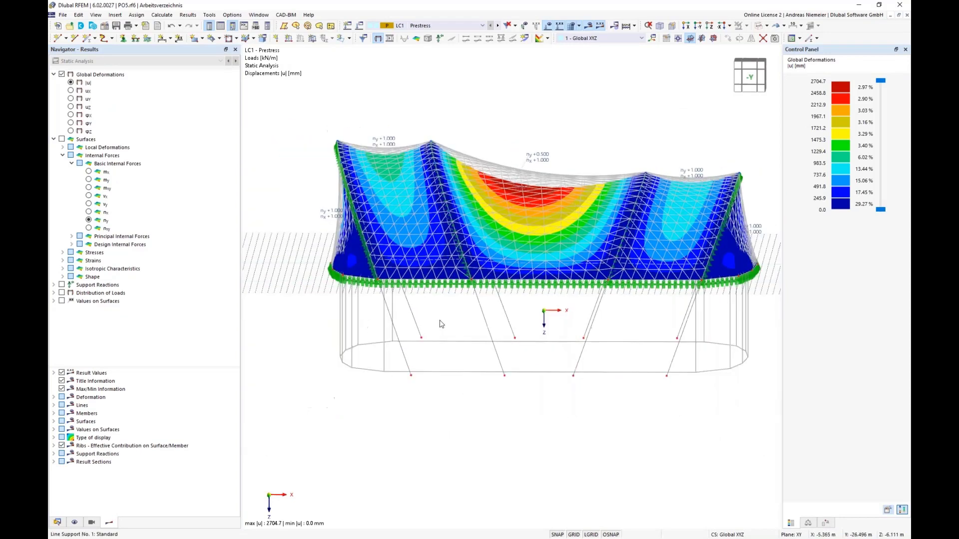
# - Examine the axial forces nx and ny of the membrane surfaces in the form-finding results
pyautogui.click(89, 213)
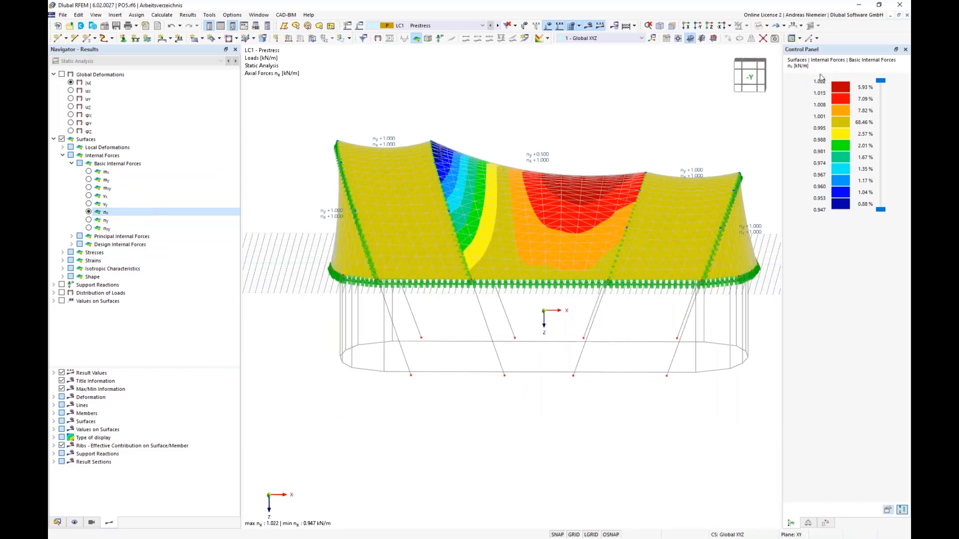
pyautogui.click(89, 221)
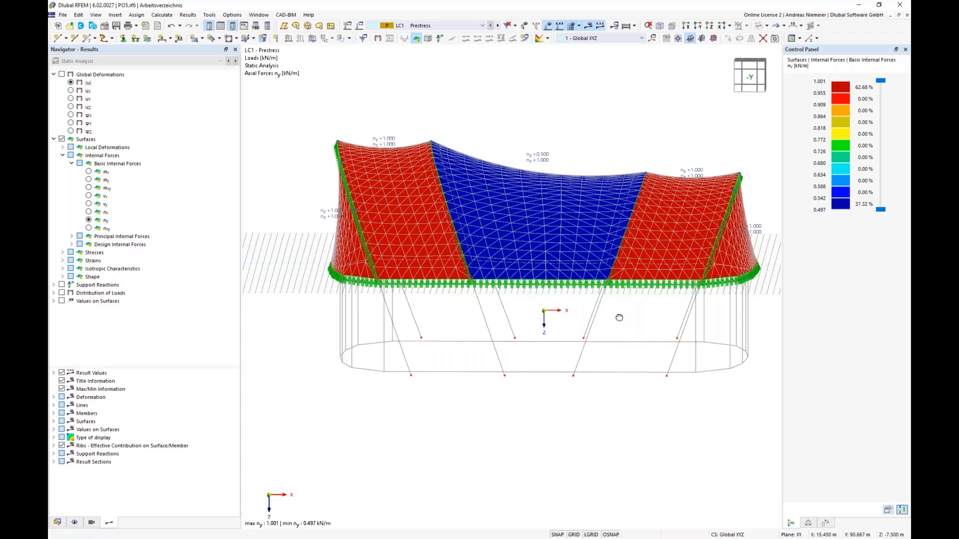
pyautogui.moveTo(620, 318)
pyautogui.keyDown('ctrl'); pyautogui.mouseDown(button='middle')
pyautogui.moveTo(475, 319)
pyautogui.moveTo(527, 325)
pyautogui.moveTo(626, 315)
pyautogui.moveTo(622, 300)
pyautogui.mouseUp(button='middle'); pyautogui.keyUp('ctrl')
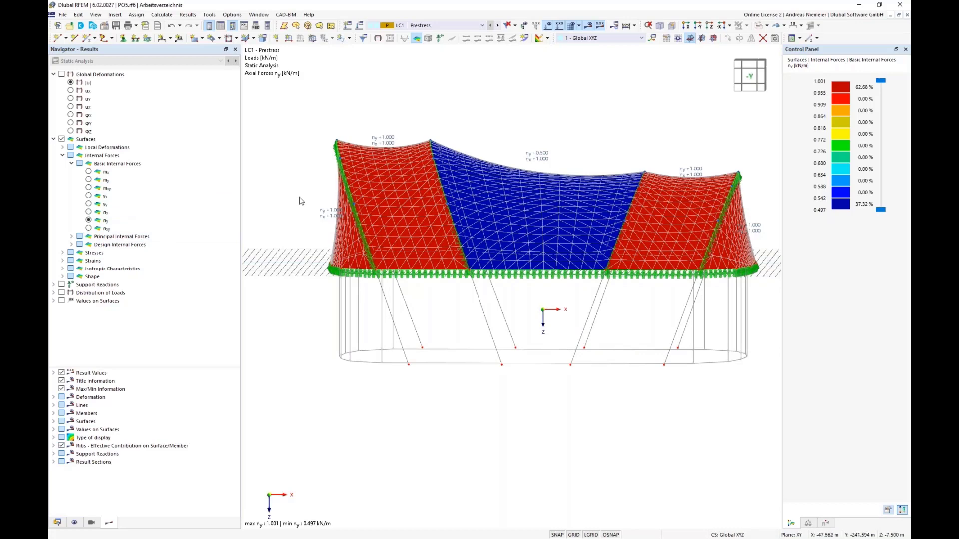
pyautogui.keyDown('ctrl'); pyautogui.moveTo(299, 197); pyautogui.dragTo(297, 193, button='middle'); pyautogui.keyUp('ctrl')
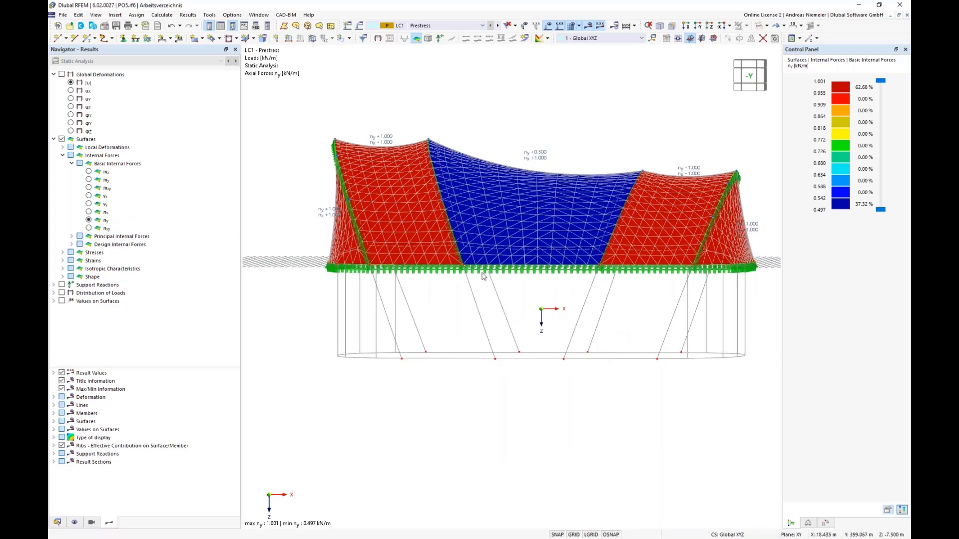
pyautogui.scroll(-4, 488, 398)
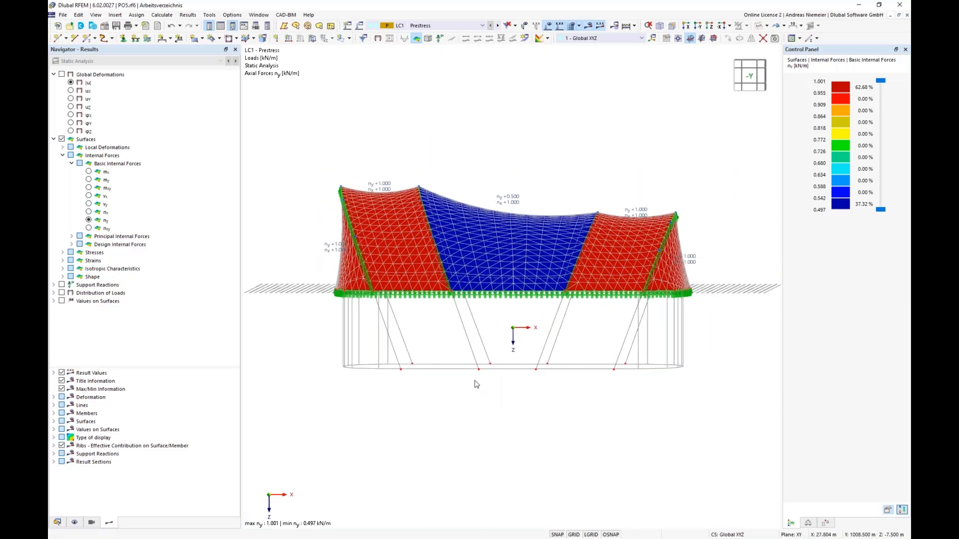
# - Replace the surface results with the support reactions of load case LC1 - Prestress on the arches and base edge
pyautogui.scroll(1, 476, 384)
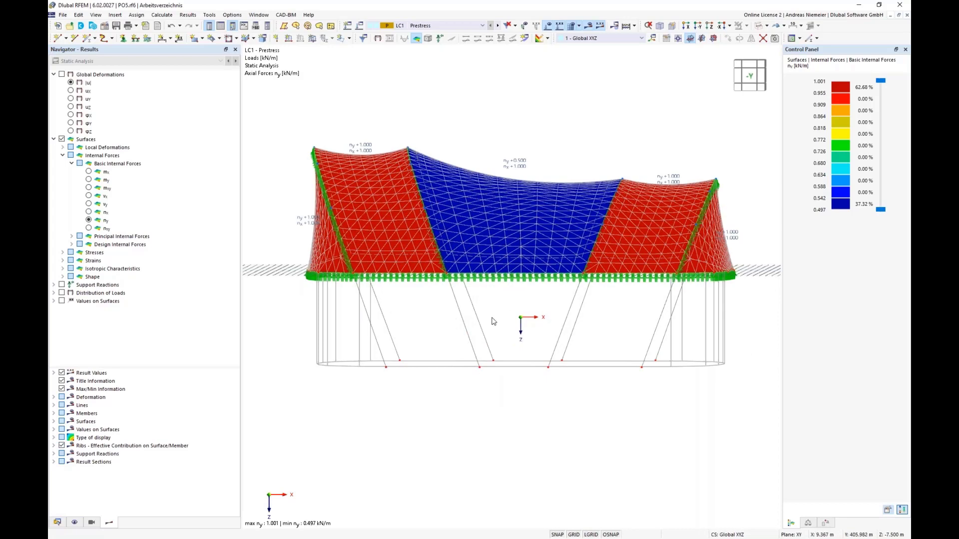
pyautogui.scroll(1, 464, 324)
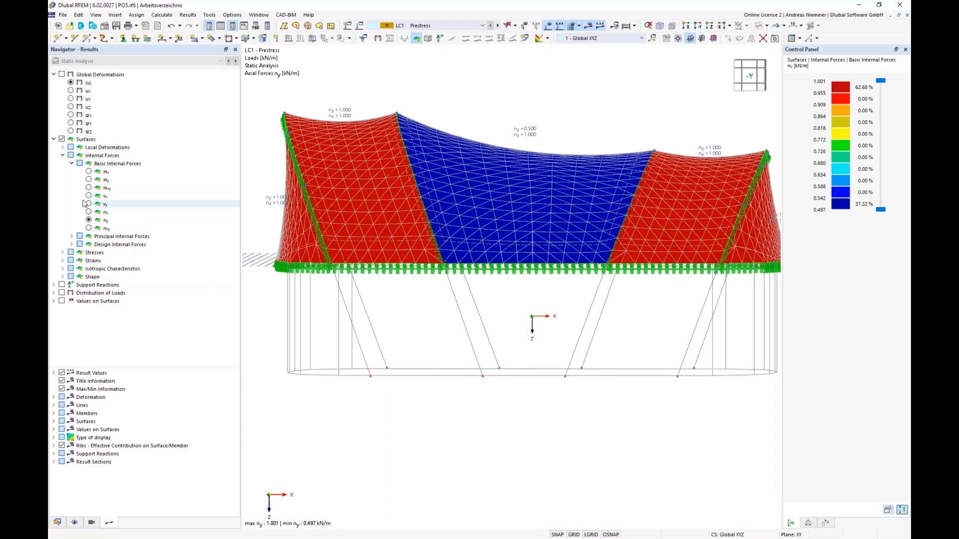
pyautogui.click(62, 139)
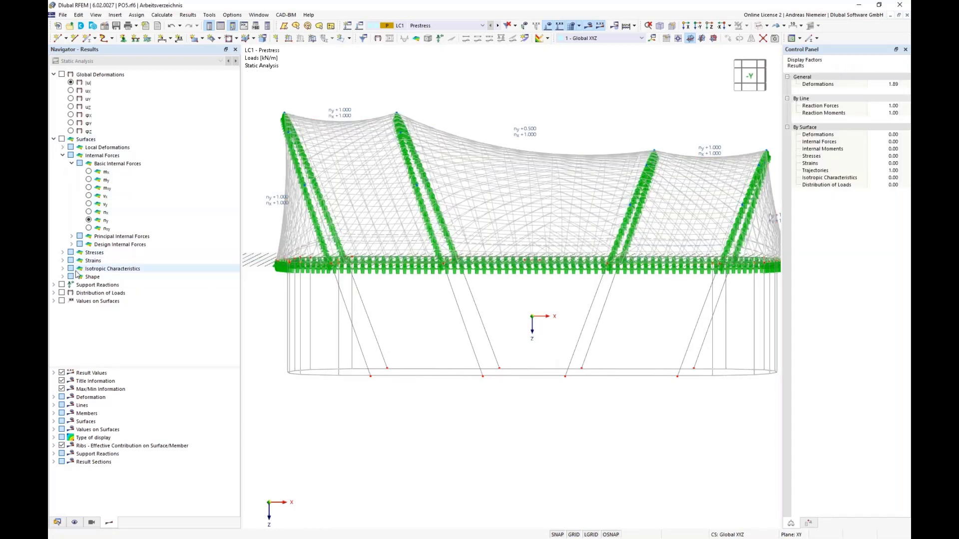
pyautogui.click(61, 285)
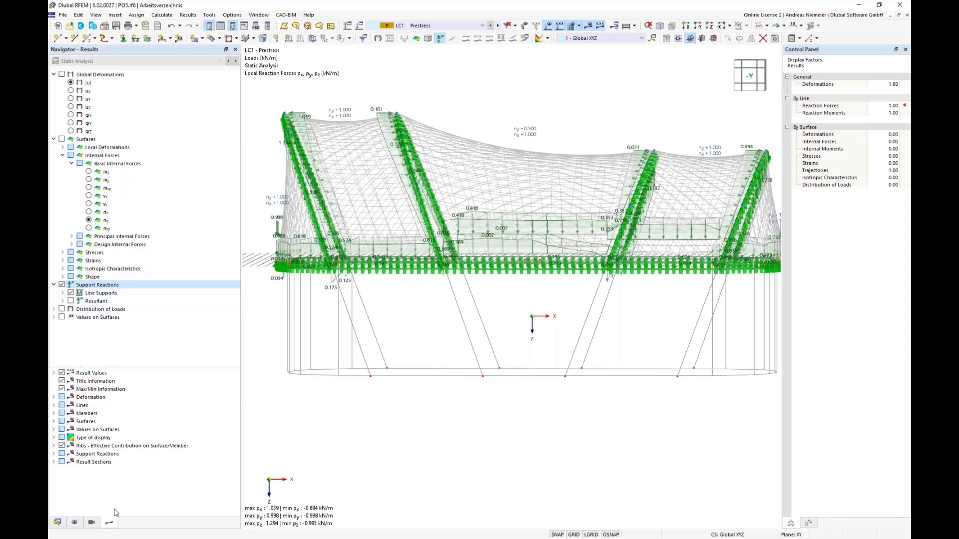
pyautogui.moveTo(454, 333); pyautogui.dragTo(439, 407, button='middle')
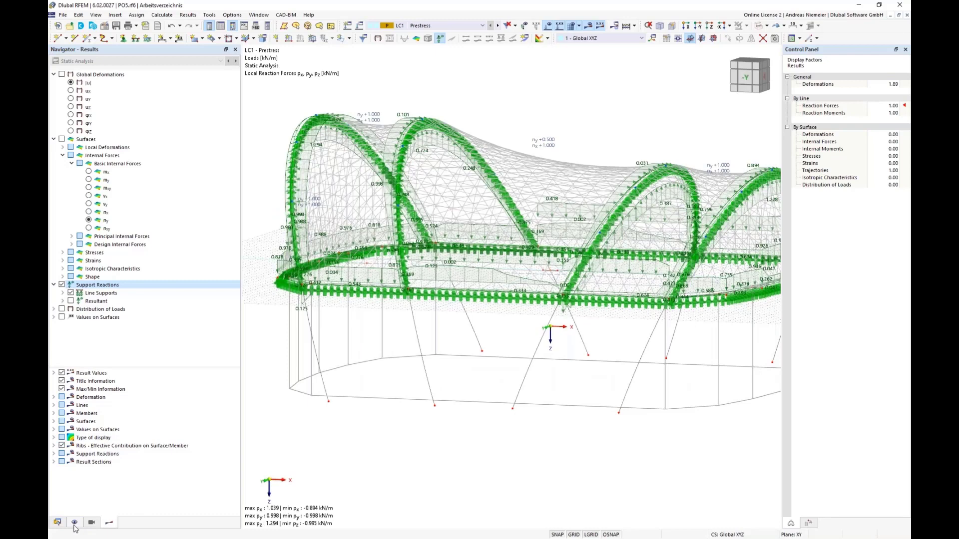
# - Hide the mesh and the types for lines so the line support symbols no longer cover the reaction diagrams
pyautogui.click(571, 26)
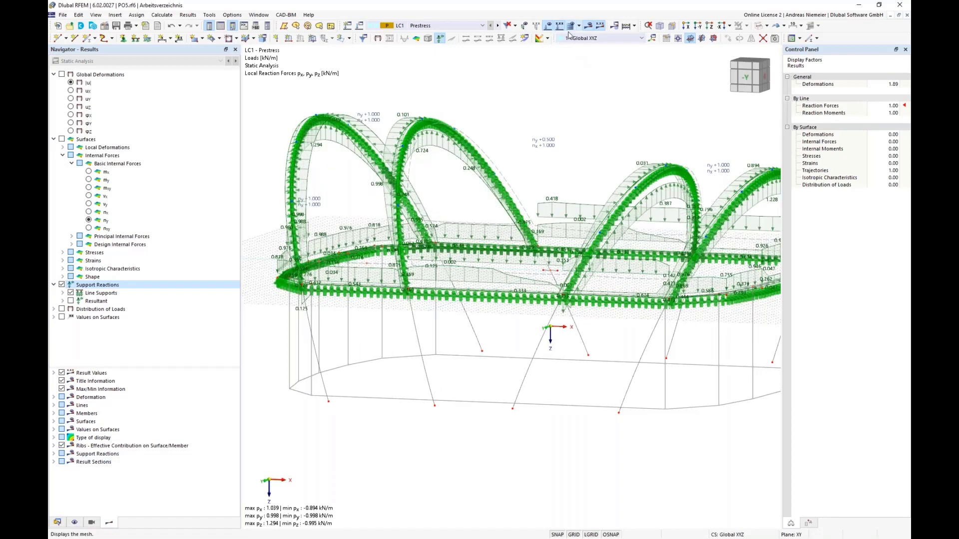
pyautogui.click(92, 523)
pyautogui.click(75, 523)
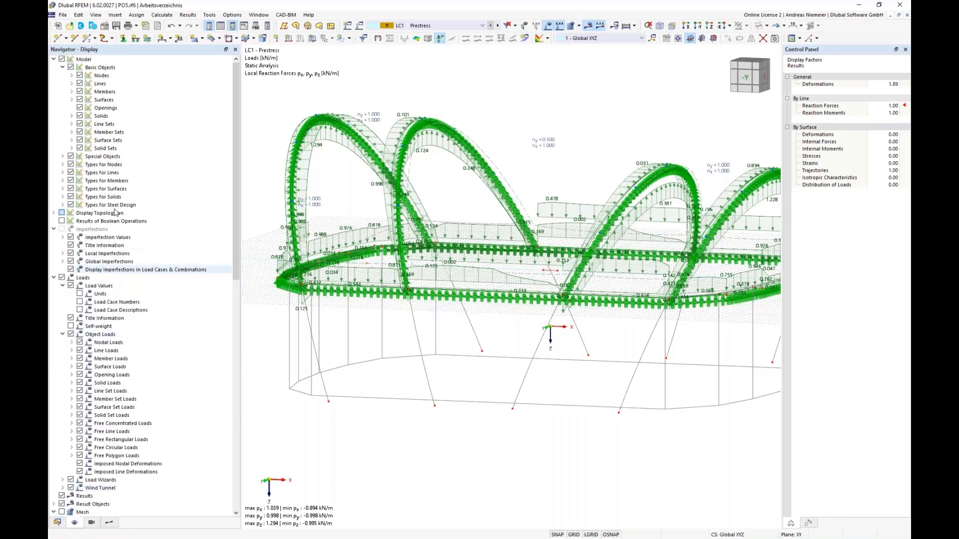
pyautogui.click(71, 173)
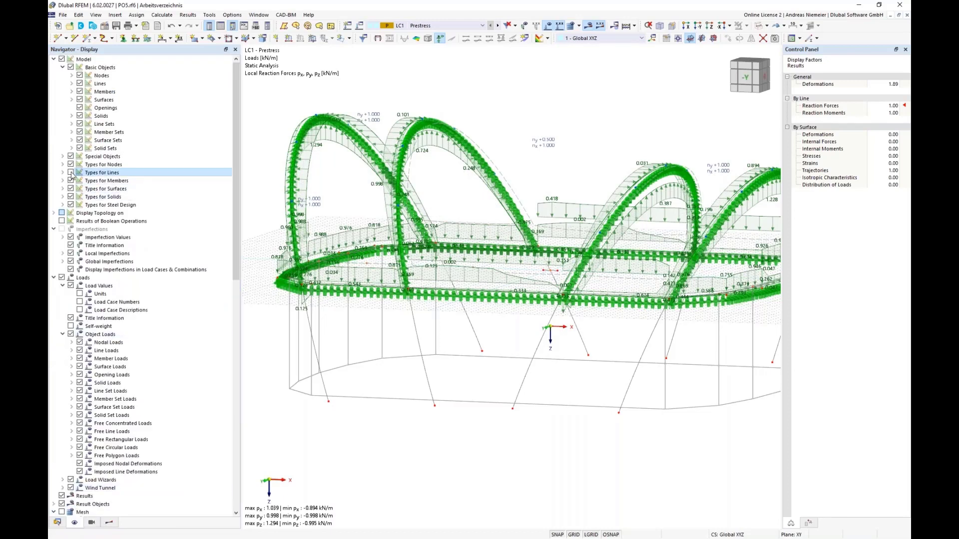
pyautogui.click(113, 525)
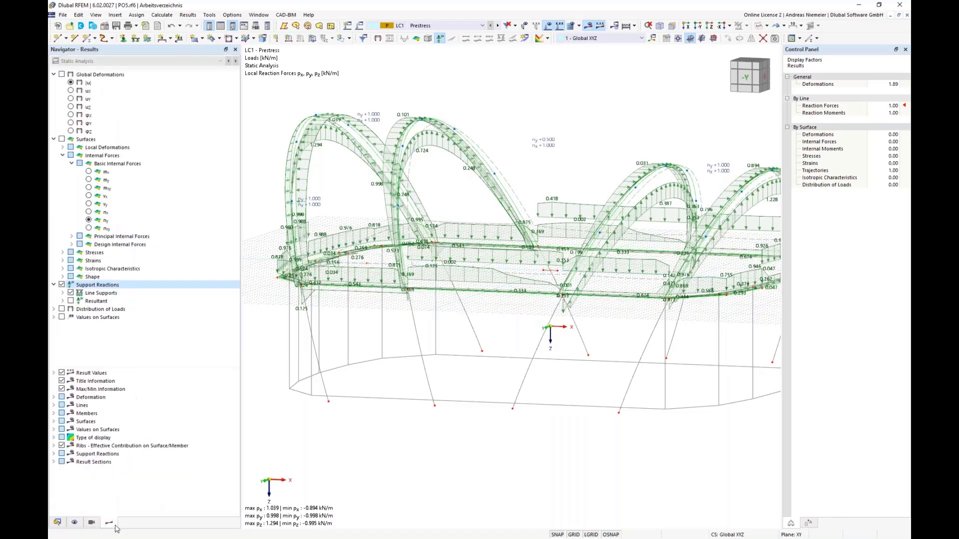
# - Limit the line support reactions to the local pz component and examine them along the arches and base edge
pyautogui.click(62, 293)
pyautogui.click(80, 325)
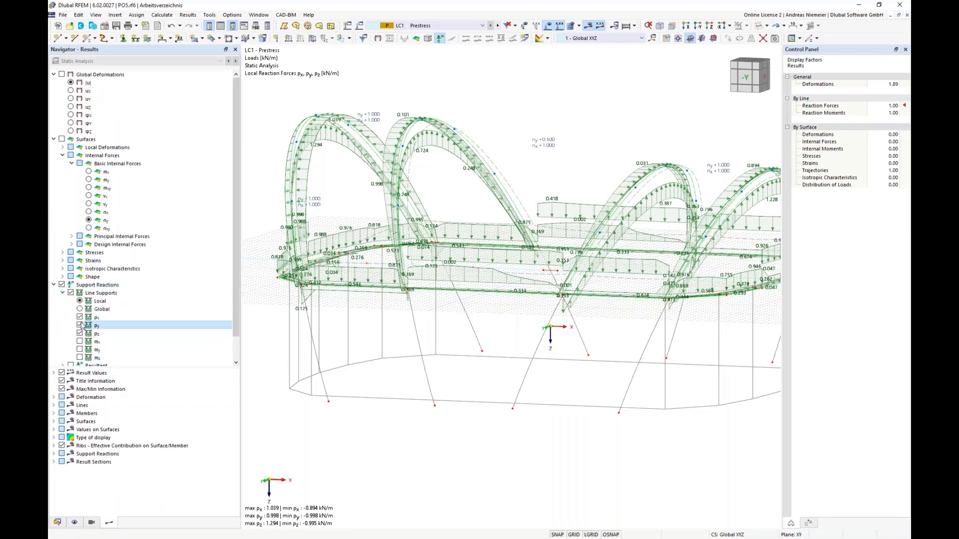
pyautogui.click(80, 317)
pyautogui.keyDown('ctrl'); pyautogui.moveTo(380, 324); pyautogui.dragTo(397, 334, button='middle'); pyautogui.keyUp('ctrl')
pyautogui.scroll(2, 474, 149)
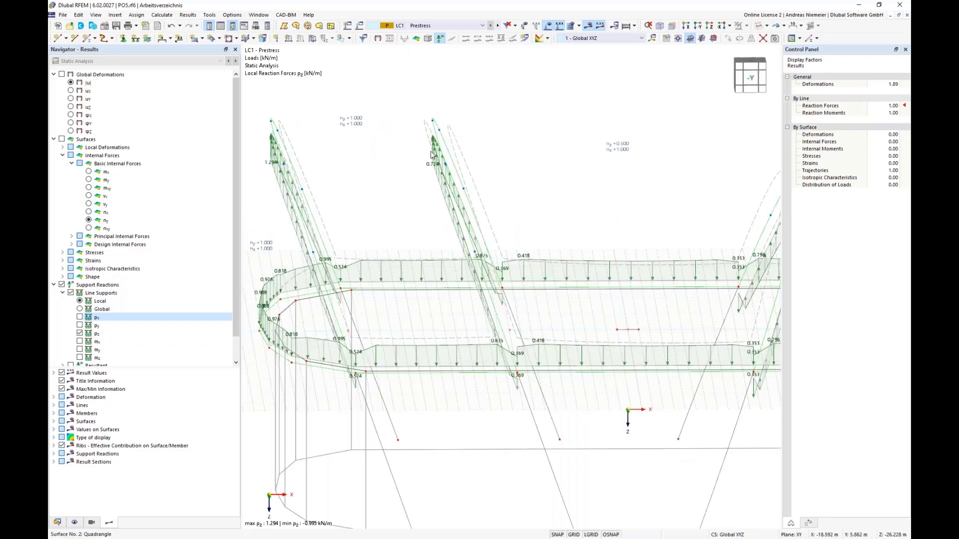
pyautogui.scroll(-3, 427, 210)
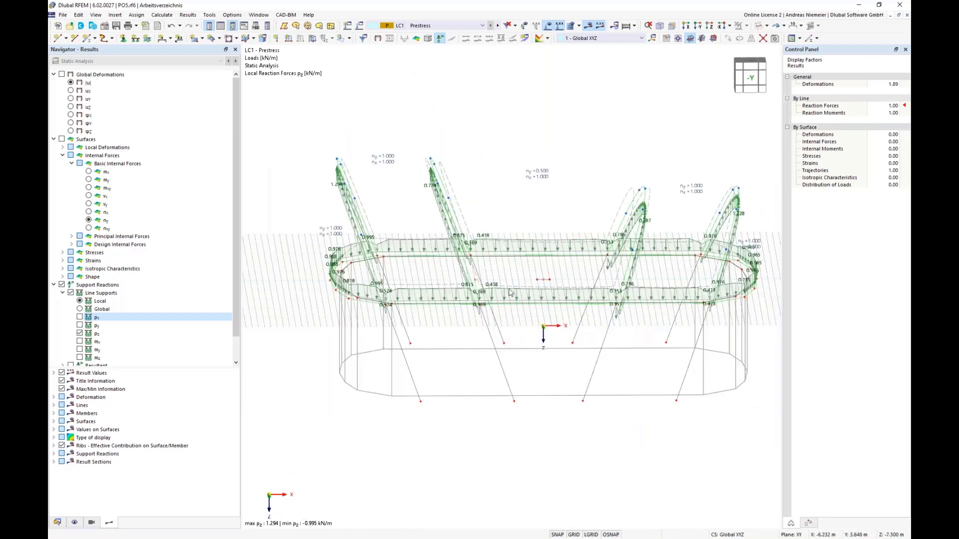
# - Switch the line support reactions from local pz to px and examine their distribution along the arches
pyautogui.click(80, 317)
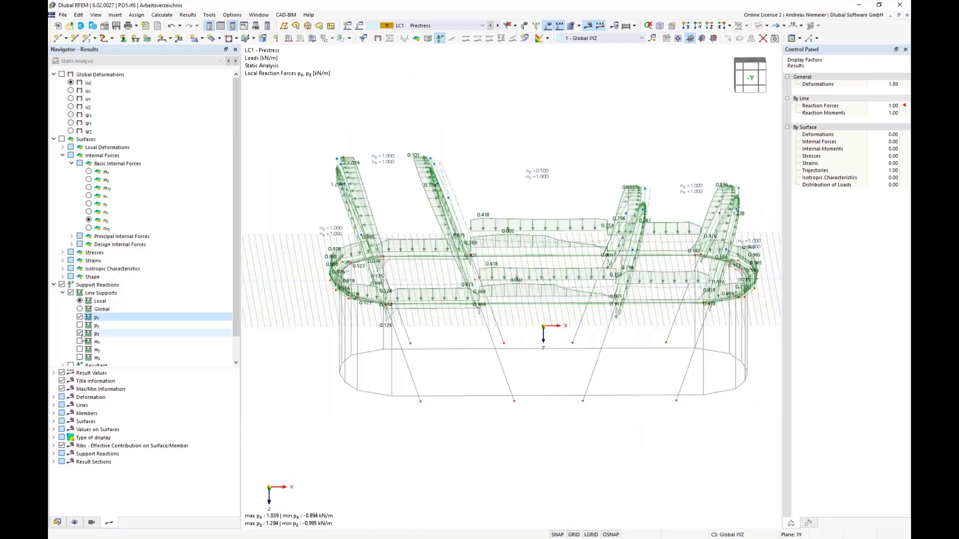
pyautogui.click(79, 333)
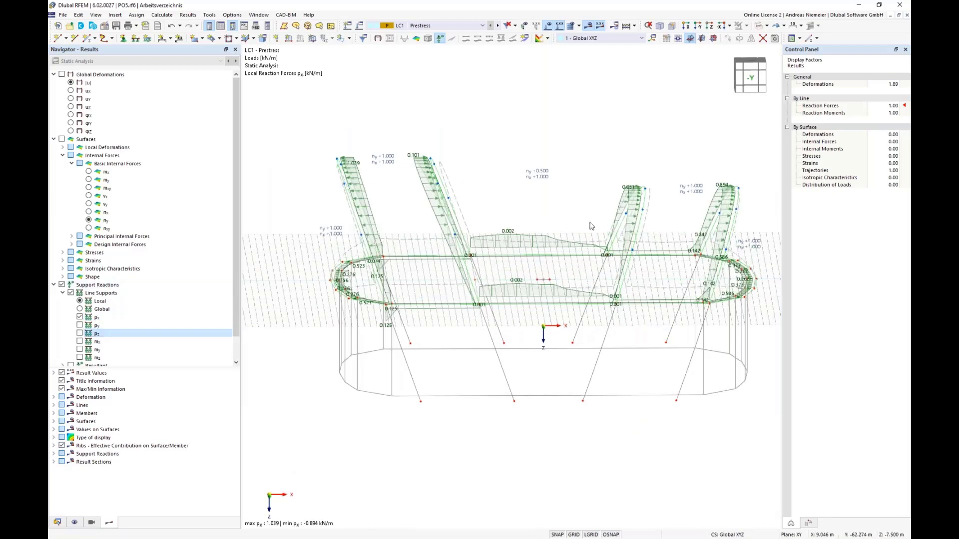
pyautogui.keyDown('ctrl'); pyautogui.moveTo(591, 226); pyautogui.dragTo(537, 225, button='middle'); pyautogui.keyUp('ctrl')
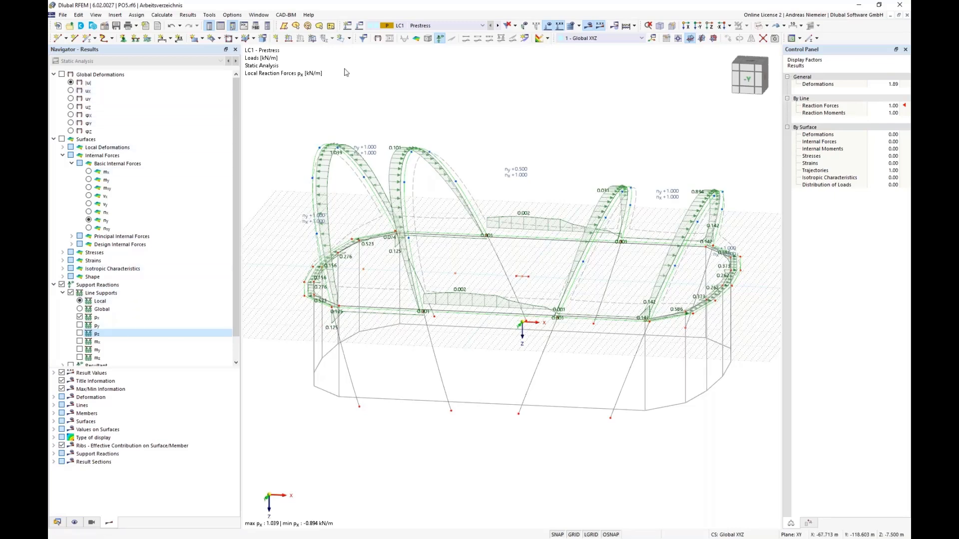
pyautogui.keyDown('ctrl'); pyautogui.moveTo(548, 136); pyautogui.dragTo(566, 130, button='middle'); pyautogui.keyUp('ctrl')
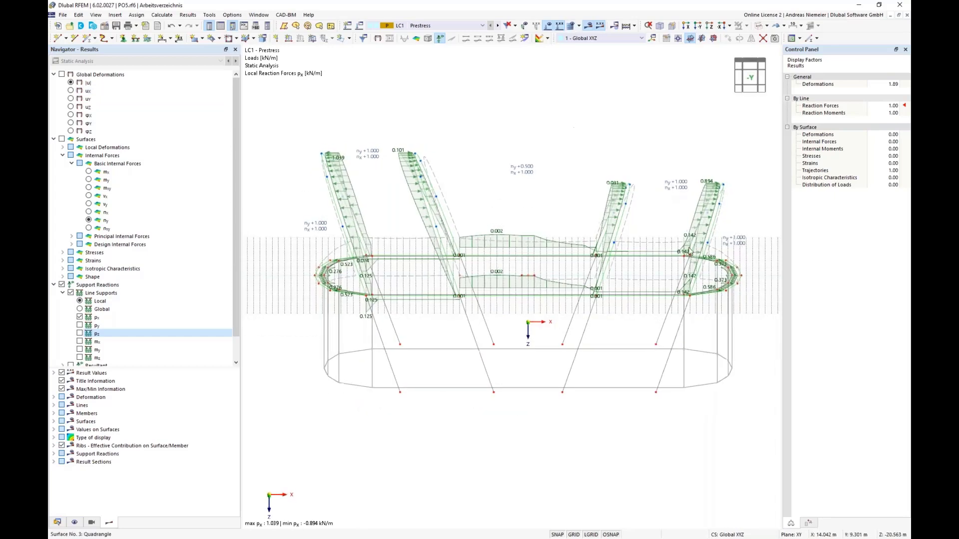
# - Remove the line support from the four NURBS arch lines 38, 41, 44 and 47, accepting deletion of the results
pyautogui.moveTo(754, 217); pyautogui.dragTo(306, 117)
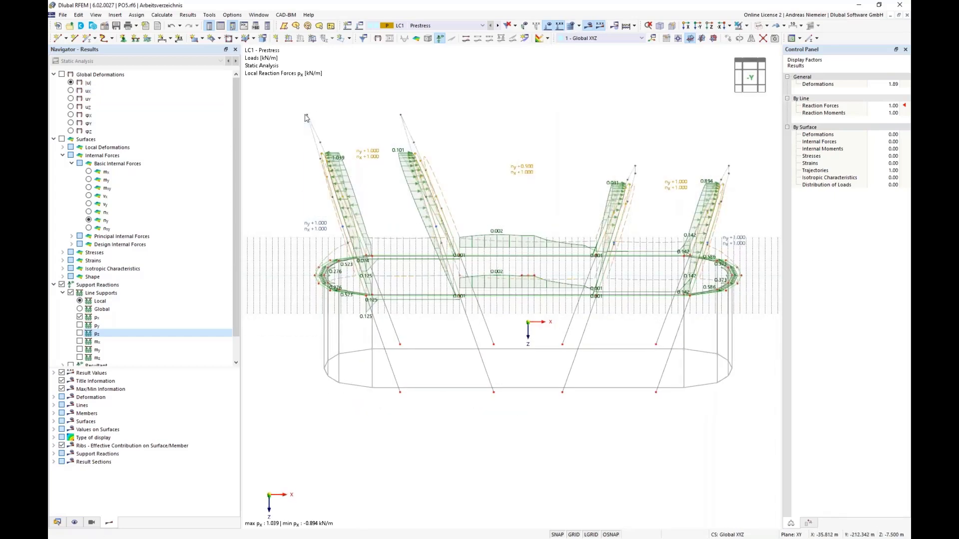
pyautogui.rightClick(332, 166)
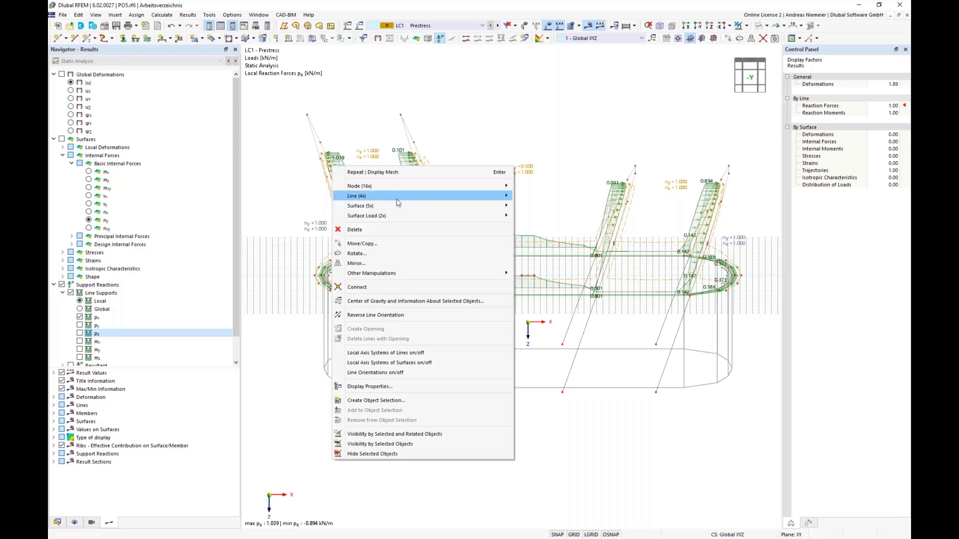
pyautogui.moveTo(400, 197)
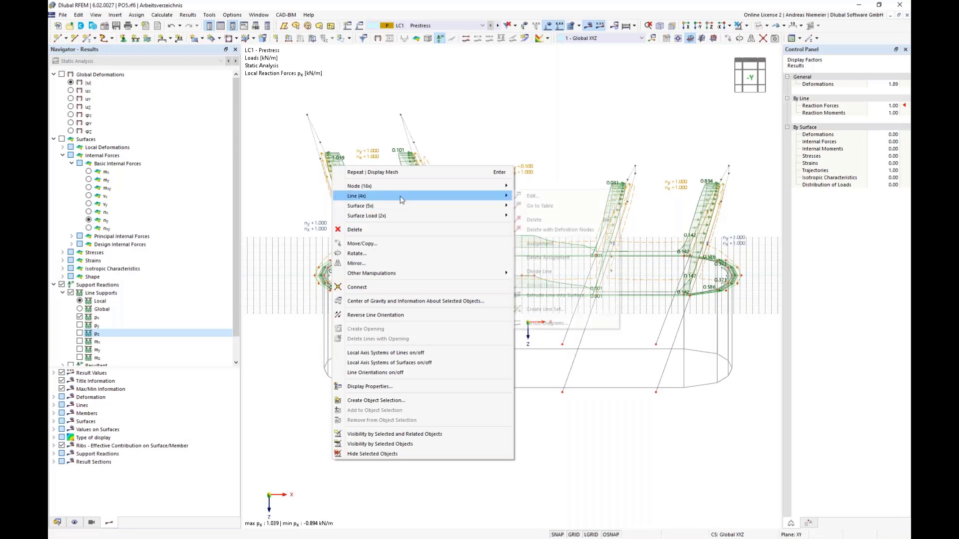
pyautogui.click(557, 198)
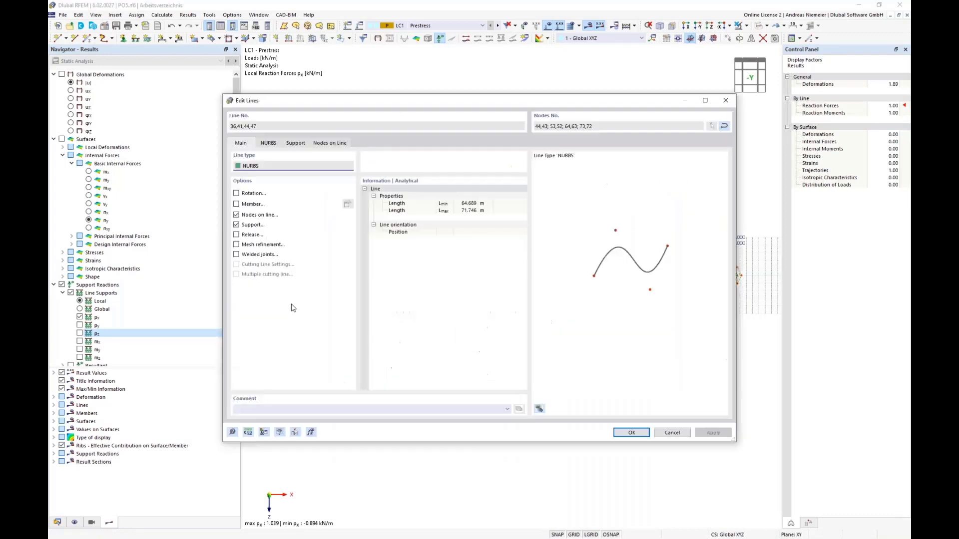
pyautogui.click(237, 226)
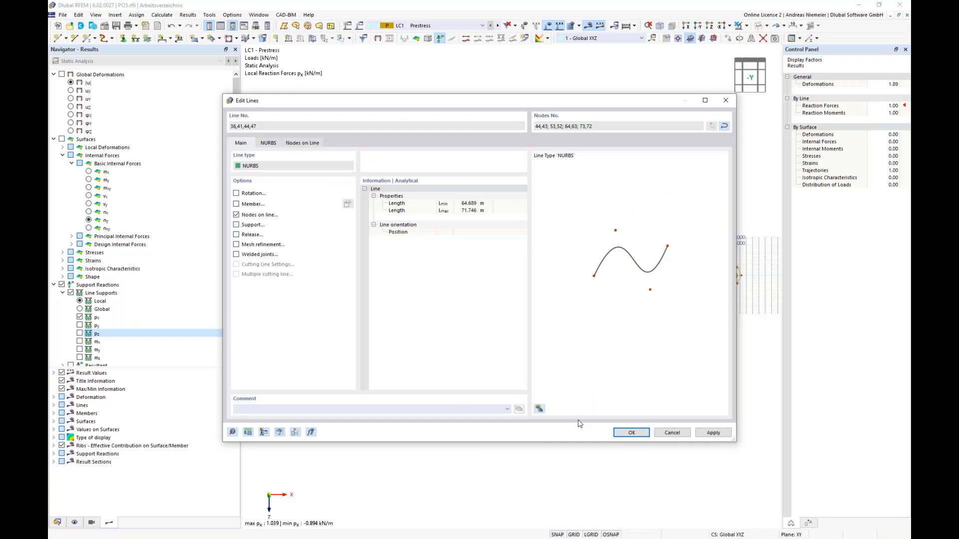
pyautogui.click(623, 432)
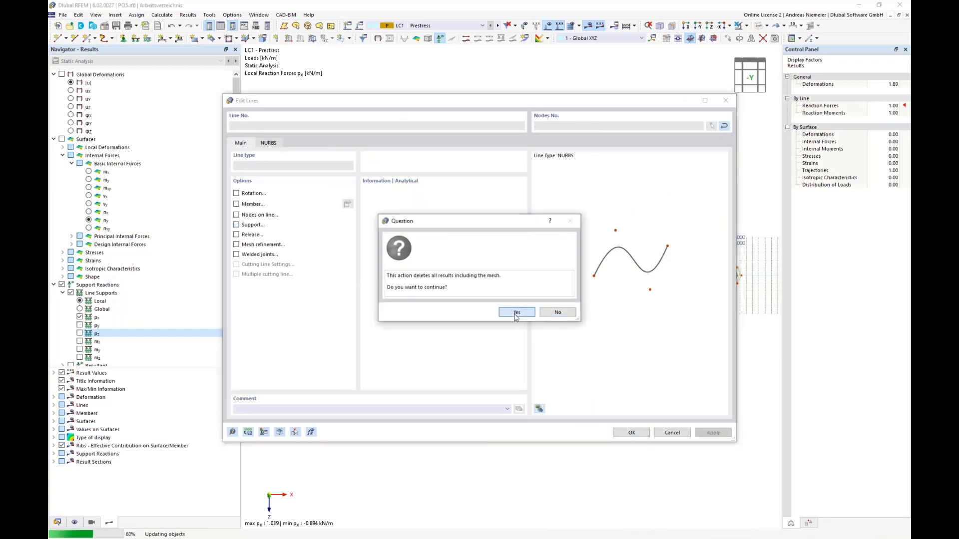
pyautogui.click(515, 314)
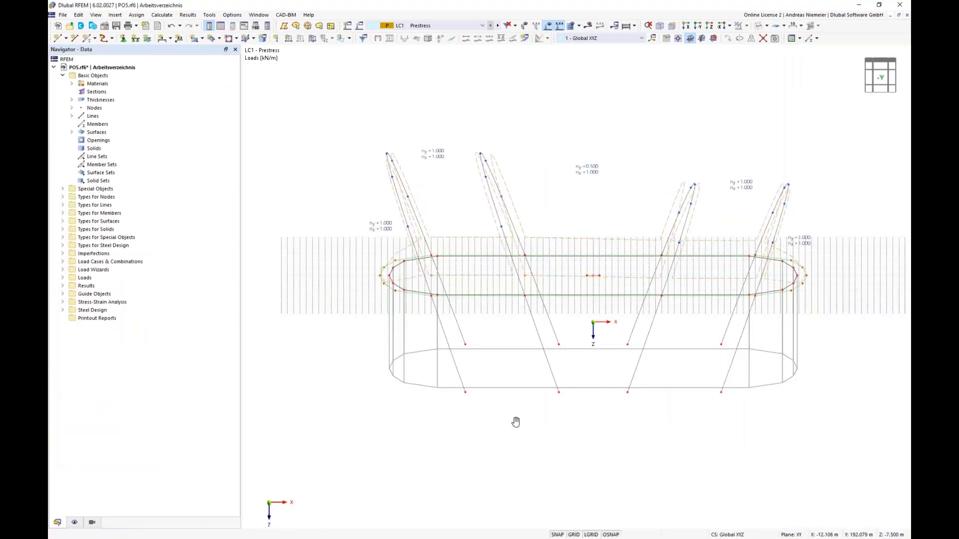
# - Turn off the work plane grid and restrict the line visibility to the NURBS type
pyautogui.moveTo(514, 421); pyautogui.dragTo(427, 442, button='middle')
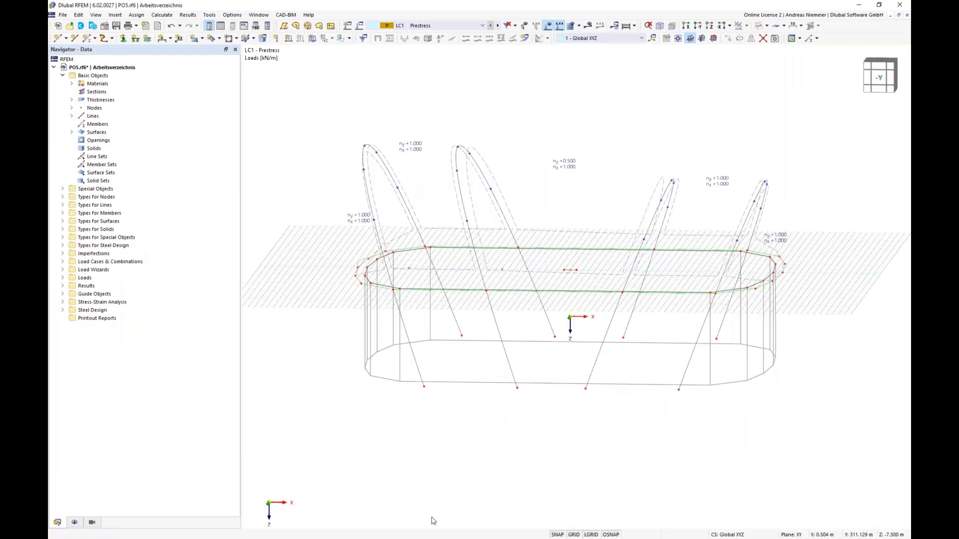
pyautogui.click(586, 535)
pyautogui.click(92, 523)
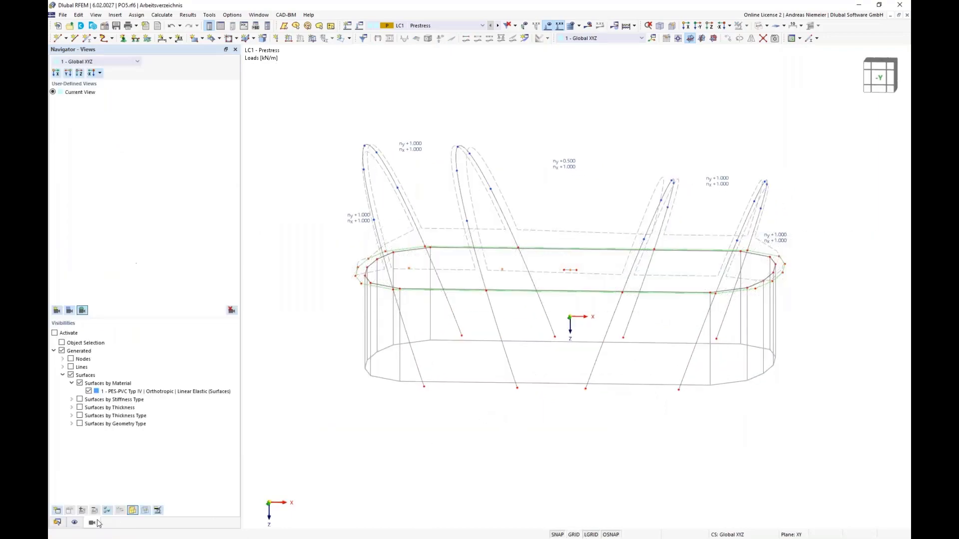
pyautogui.click(70, 377)
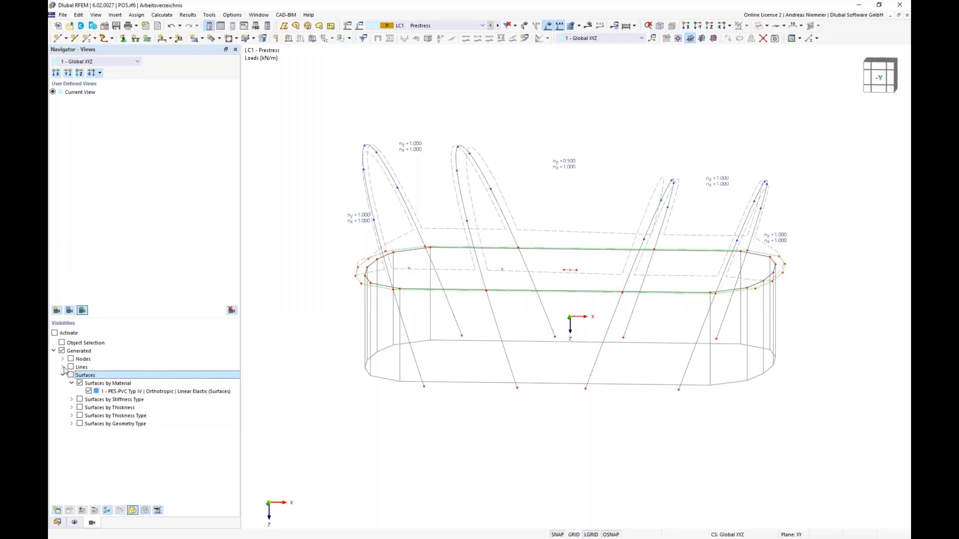
pyautogui.click(63, 367)
pyautogui.click(71, 375)
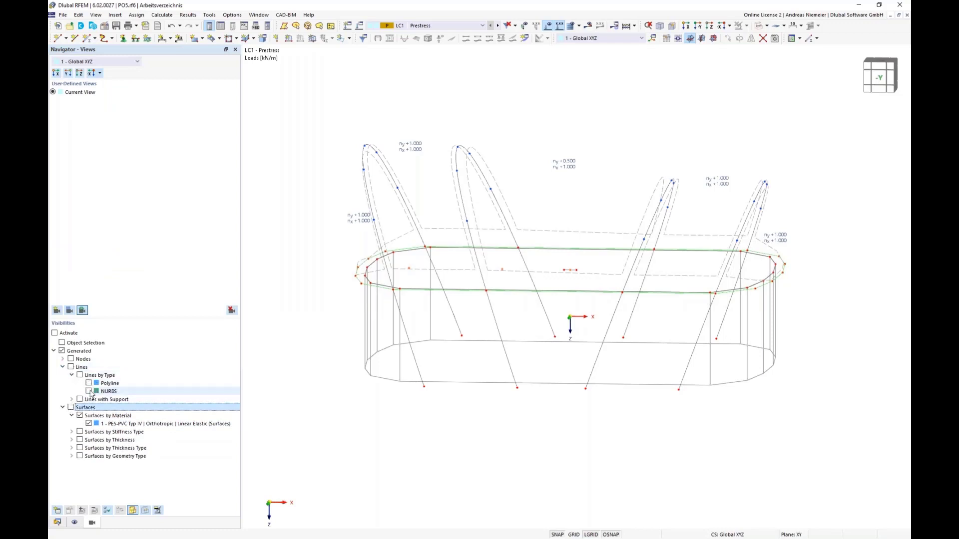
pyautogui.click(89, 392)
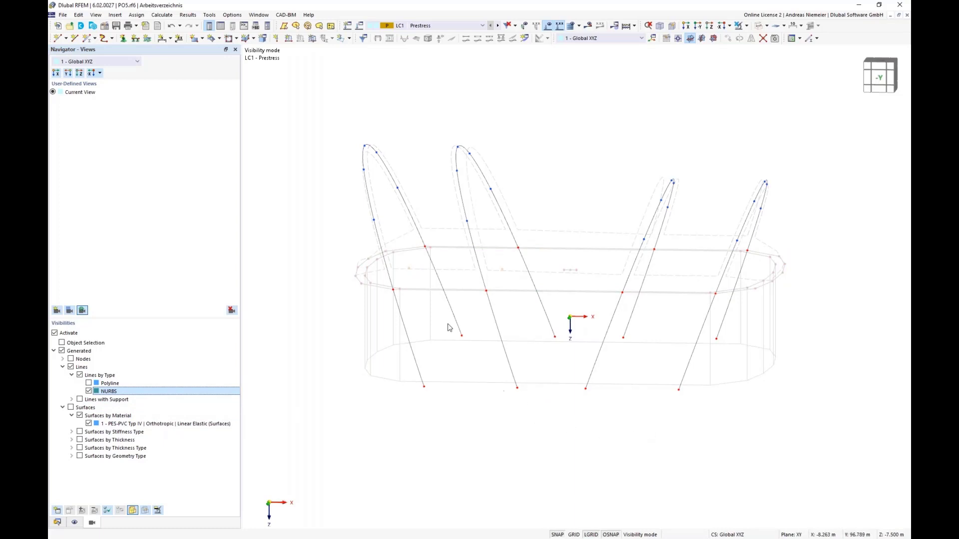
# - Assign a new beam member to all NURBS arch lines 35-38 and 41-48, using a new thin-walled circular hollow section
pyautogui.scroll(-1, 599, 448)
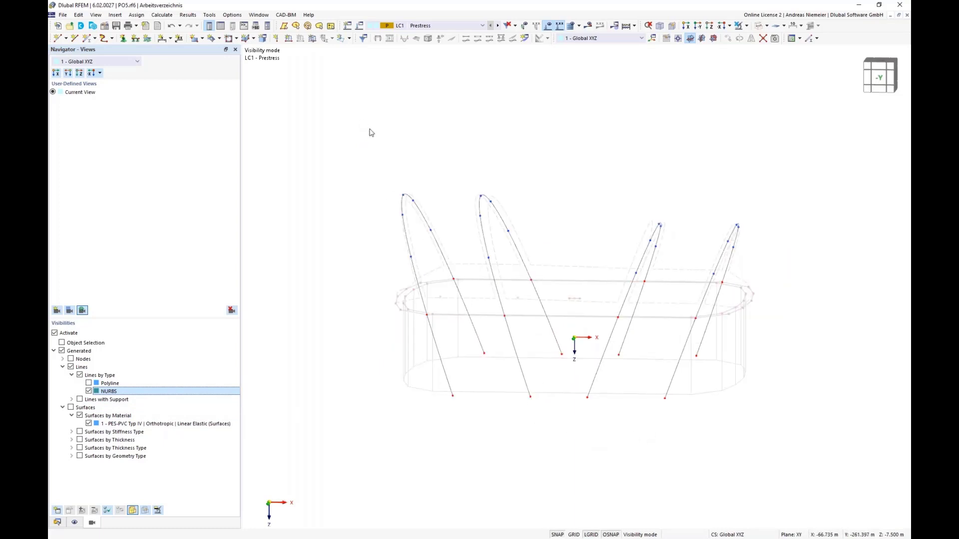
pyautogui.moveTo(370, 130); pyautogui.dragTo(802, 441)
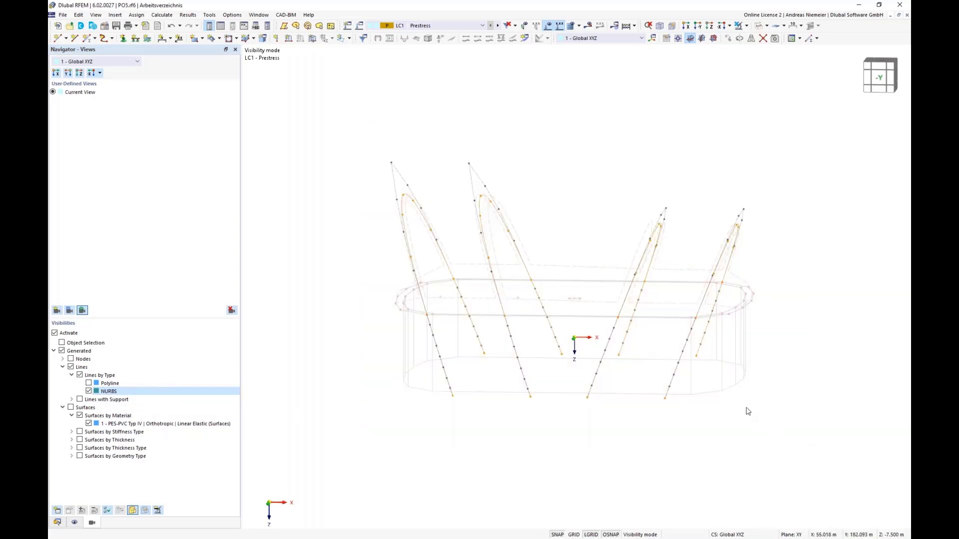
pyautogui.rightClick(645, 261)
pyautogui.moveTo(669, 288)
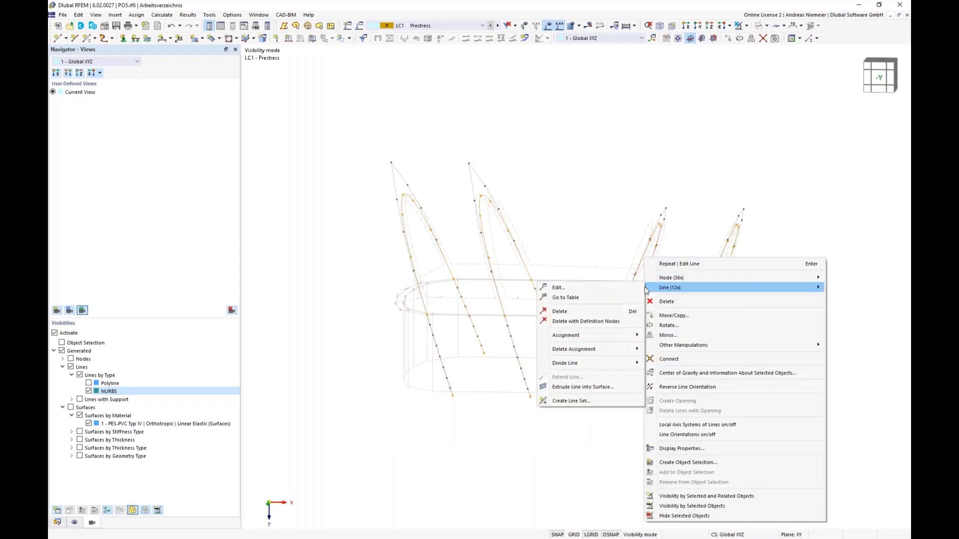
pyautogui.click(618, 288)
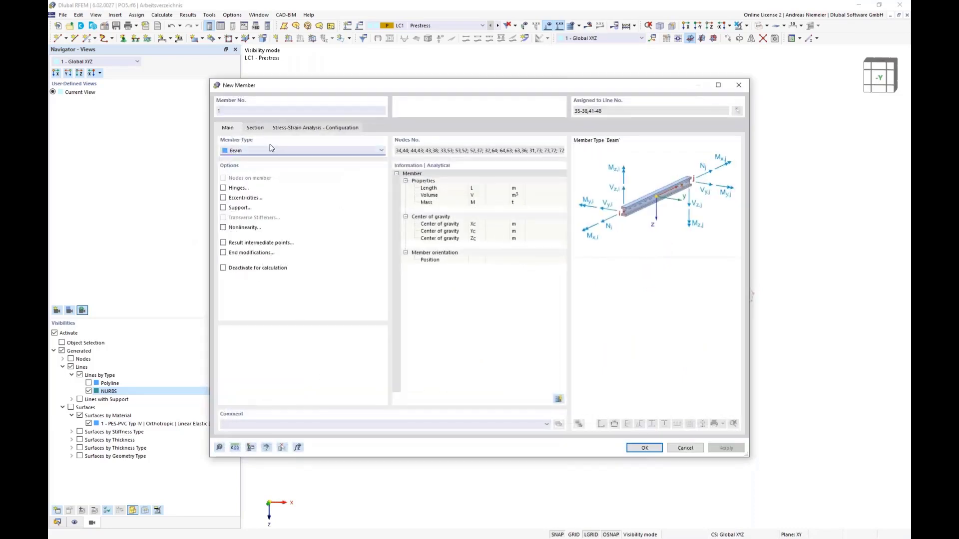
pyautogui.click(256, 128)
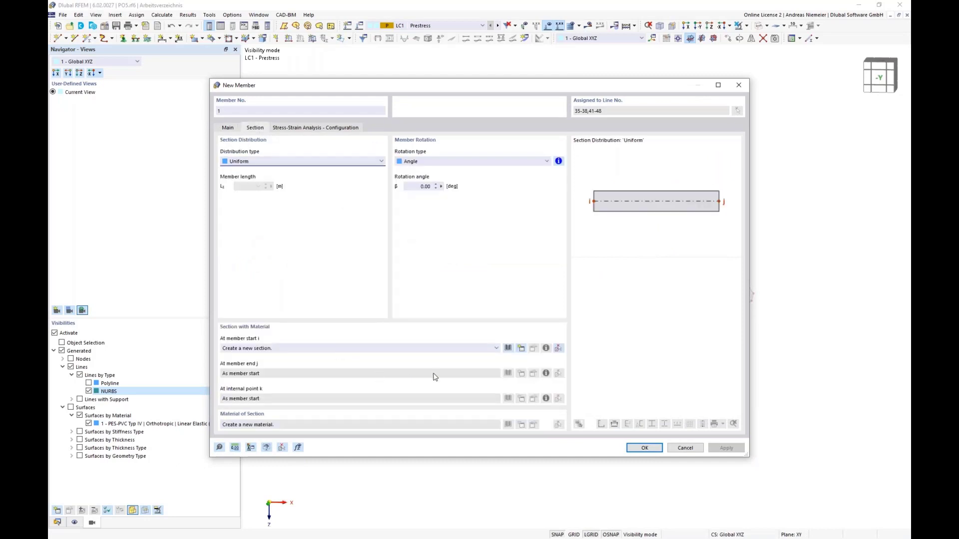
pyautogui.click(508, 349)
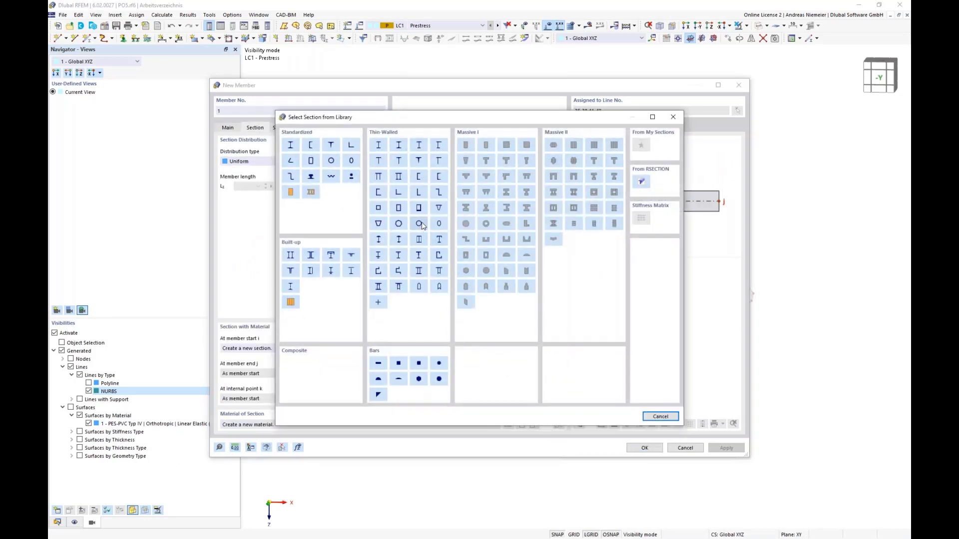
pyautogui.press('Escape')
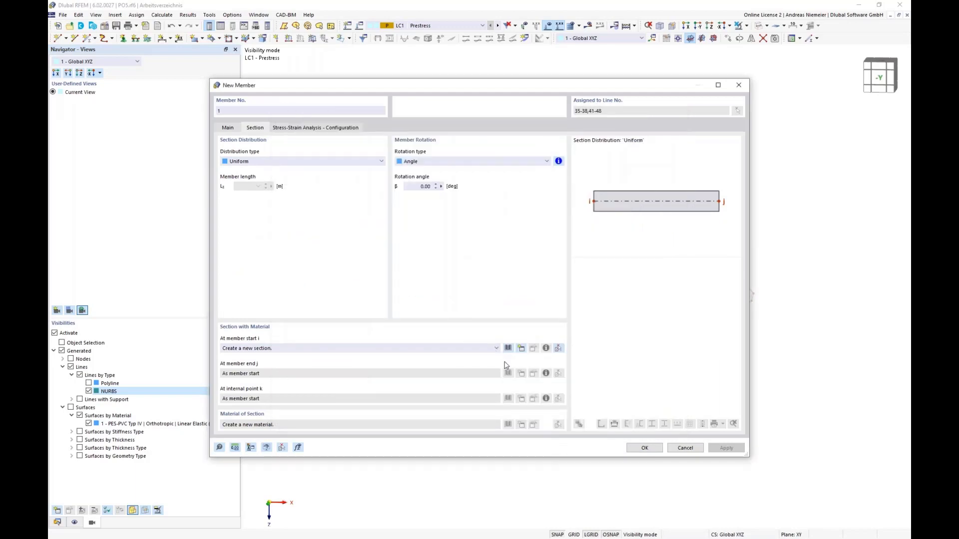
pyautogui.click(501, 349)
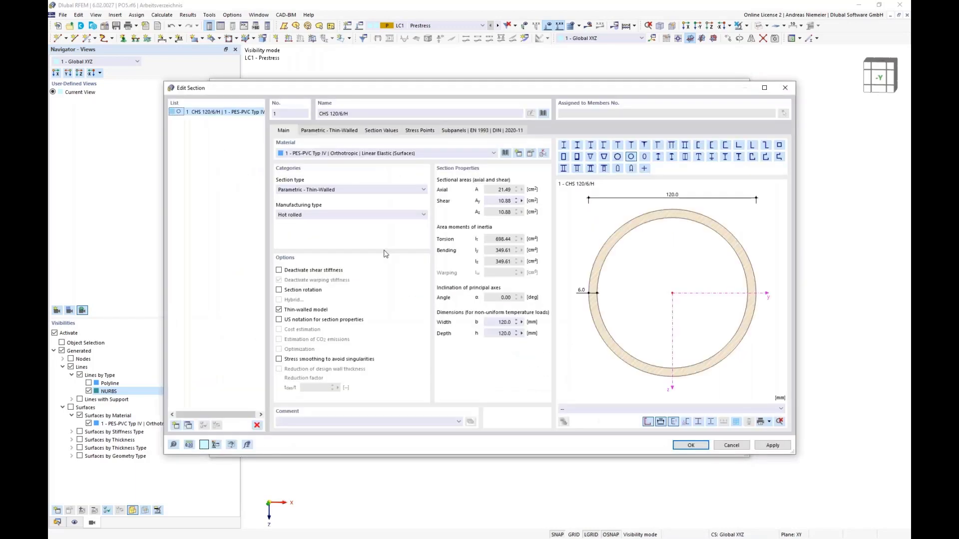
# - Assign steel S355 to EN 1993-1-1:2005-05 from the material library as the hollow section's material
pyautogui.click(506, 153)
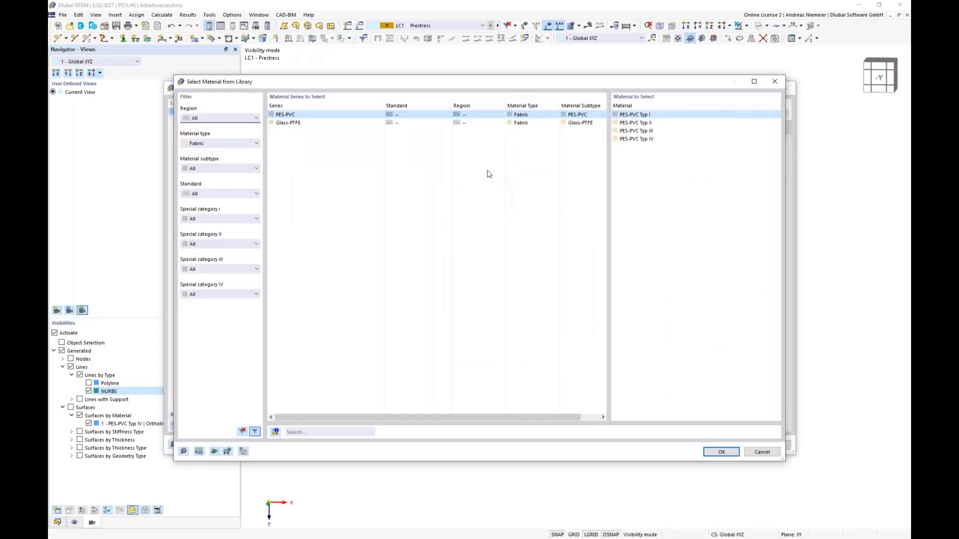
pyautogui.click(205, 143)
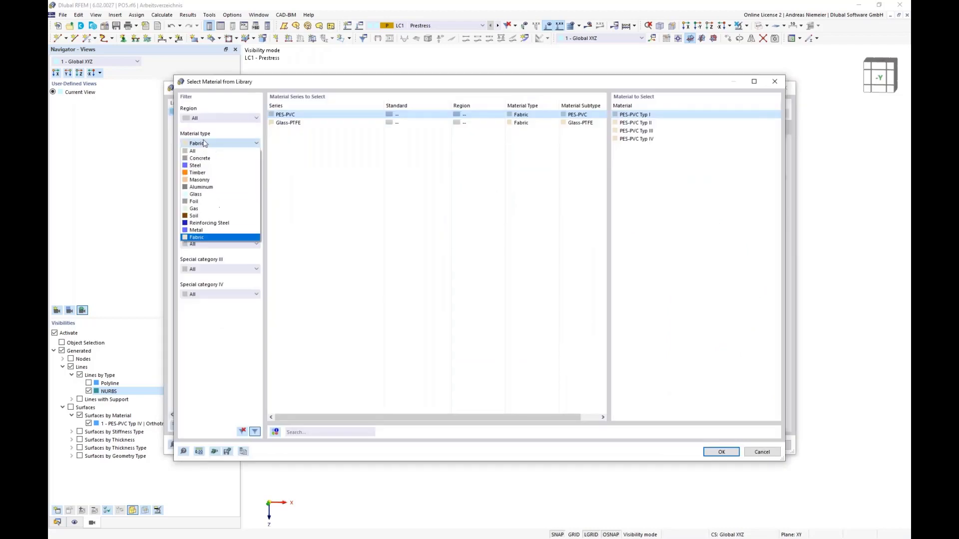
pyautogui.click(198, 166)
pyautogui.click(307, 431)
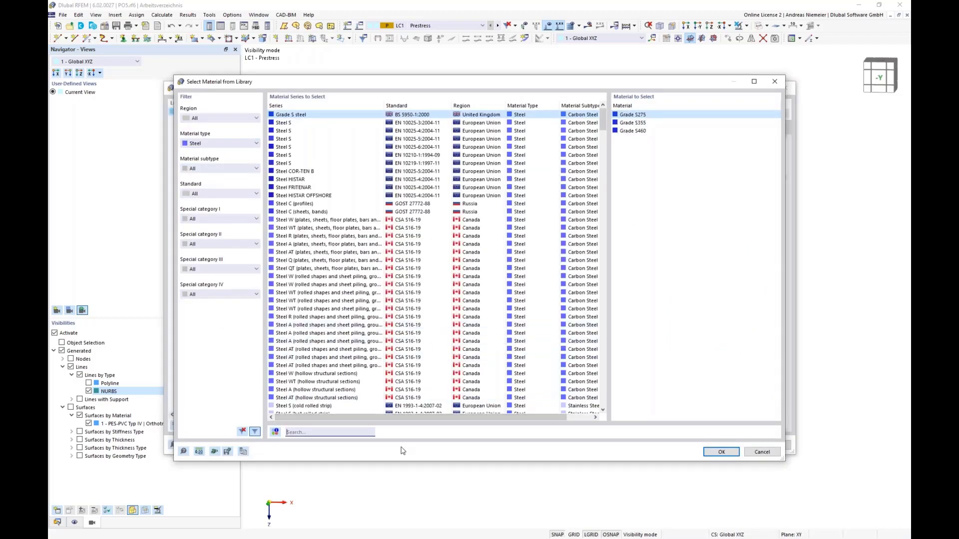
pyautogui.write('s355')
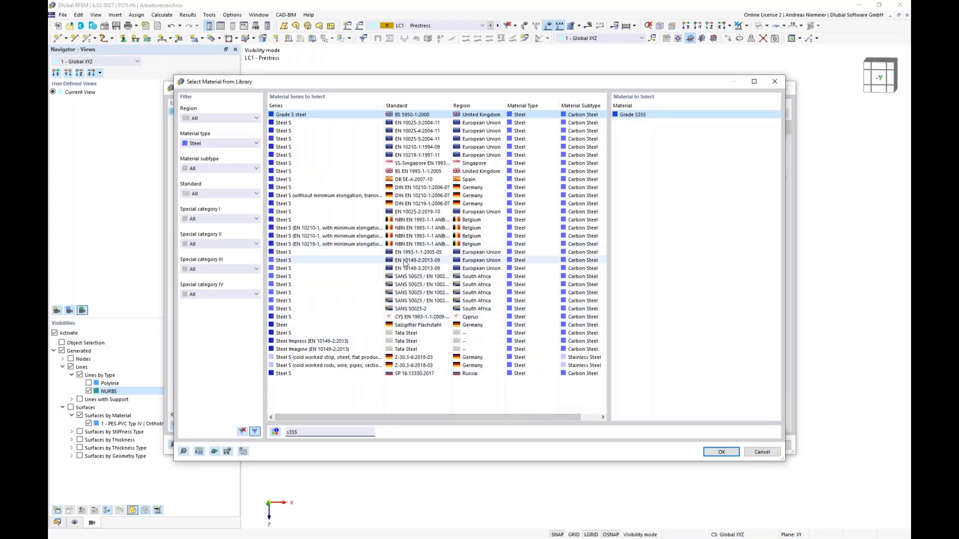
pyautogui.click(410, 253)
pyautogui.click(721, 452)
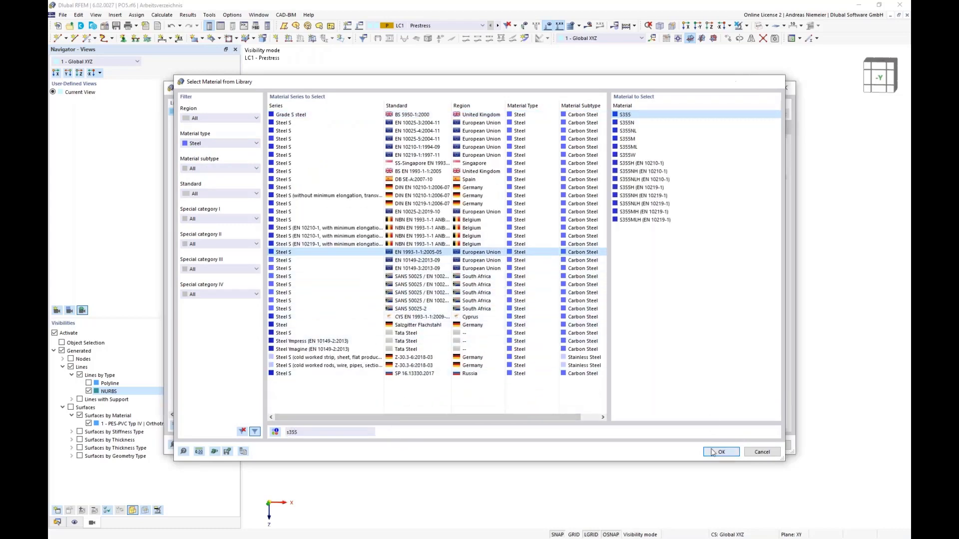
# - Set the circular hollow section to 1000 mm diameter and 25 mm wall thickness, and create the arch members with it
pyautogui.click(342, 133)
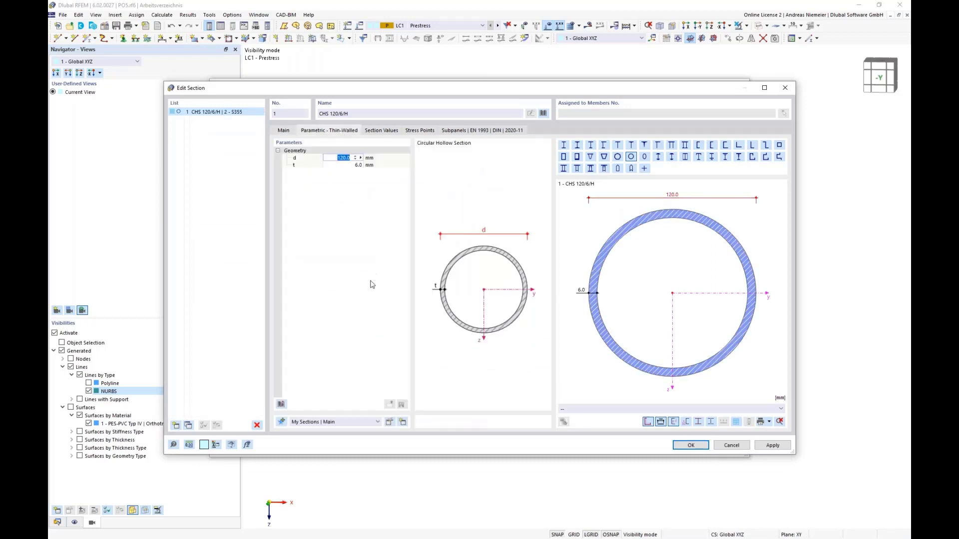
pyautogui.write('1000')
pyautogui.press('Tab')
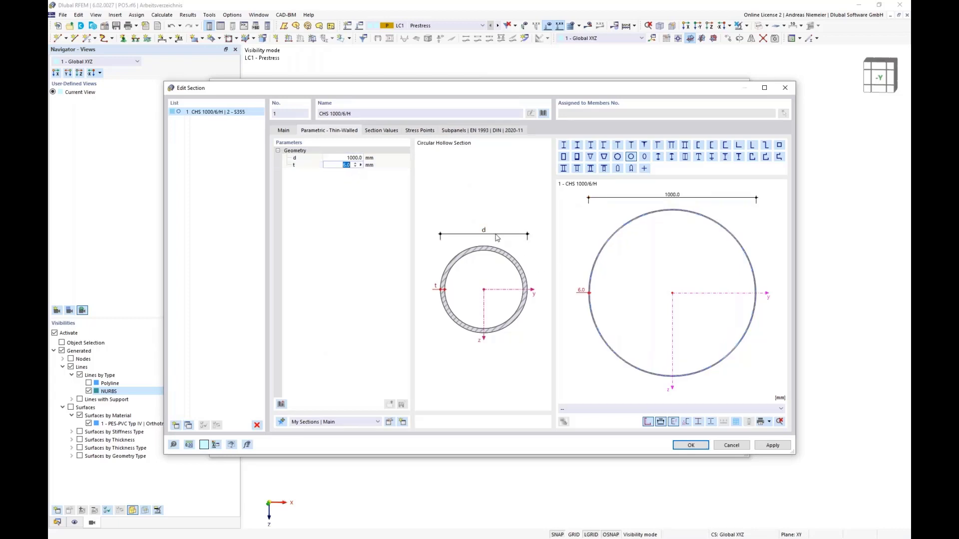
pyautogui.write('25')
pyautogui.press('Return')
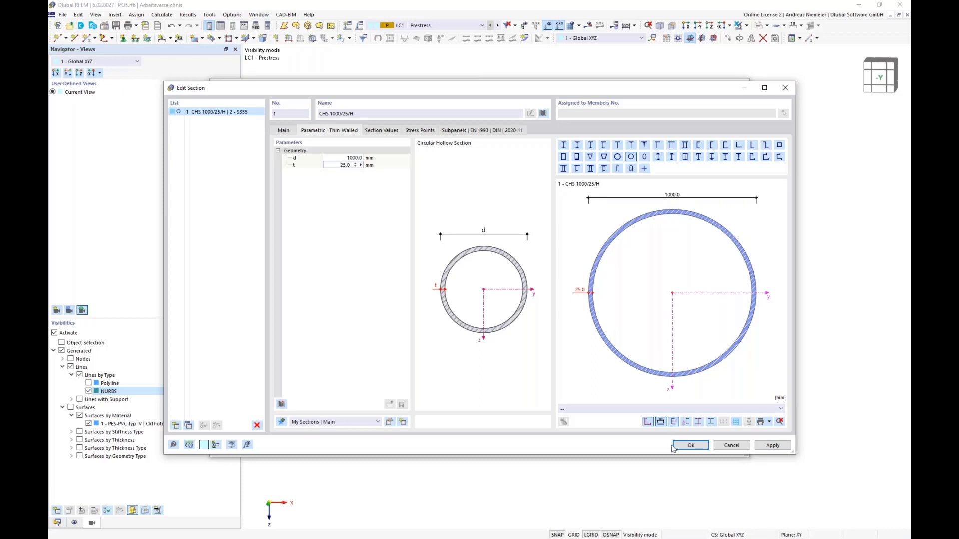
pyautogui.click(691, 446)
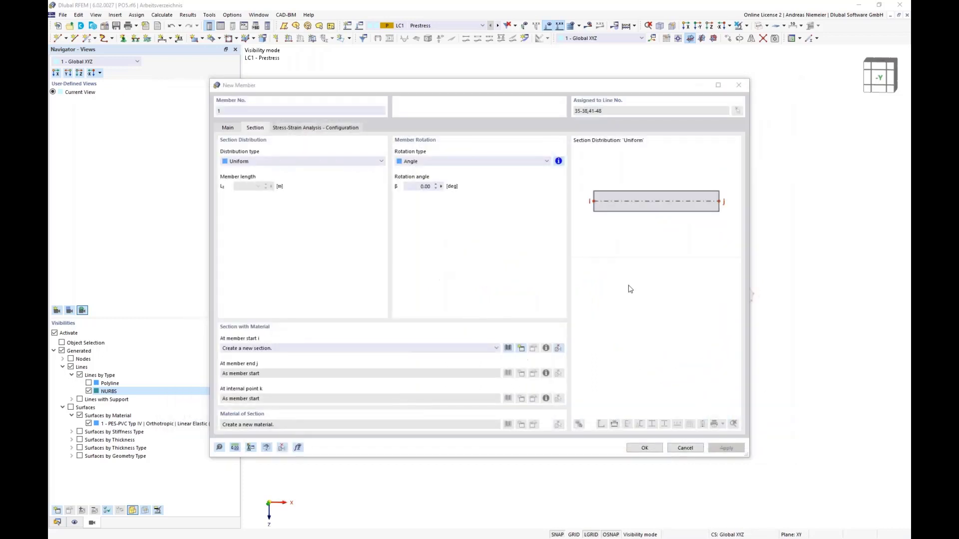
pyautogui.click(645, 448)
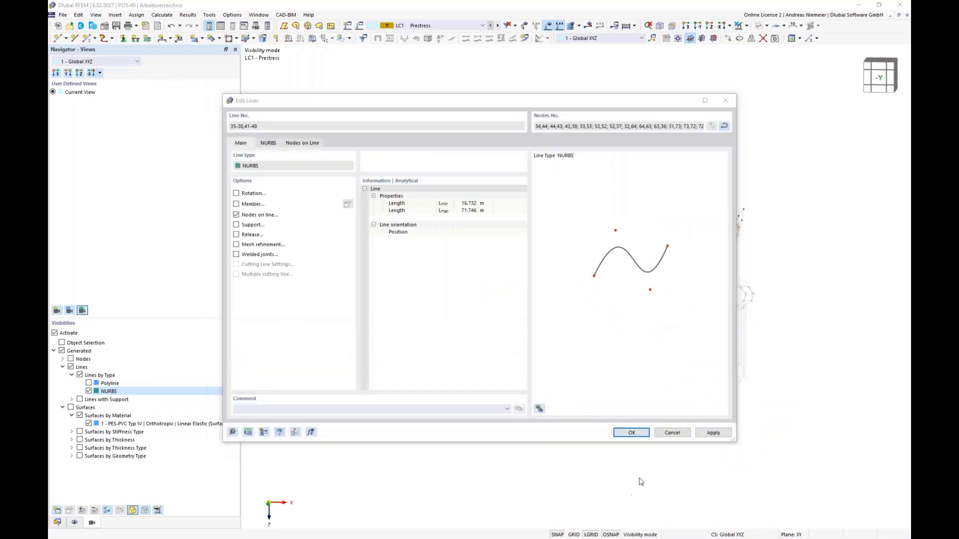
pyautogui.click(632, 433)
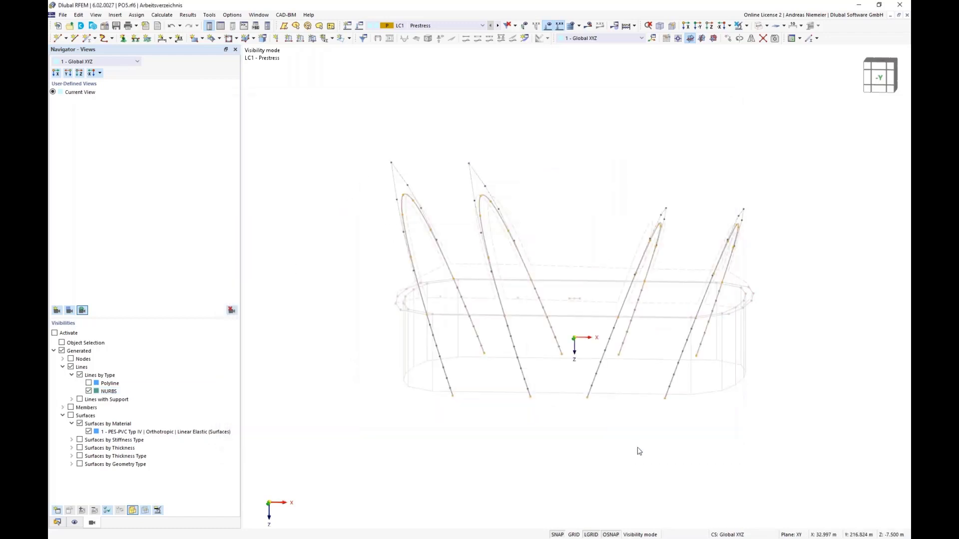
# - Display the model with solid rendering and examine the tubular arch members from the side
pyautogui.click(758, 25)
pyautogui.keyDown('ctrl'); pyautogui.moveTo(652, 160); pyautogui.dragTo(605, 181, button='middle'); pyautogui.keyUp('ctrl')
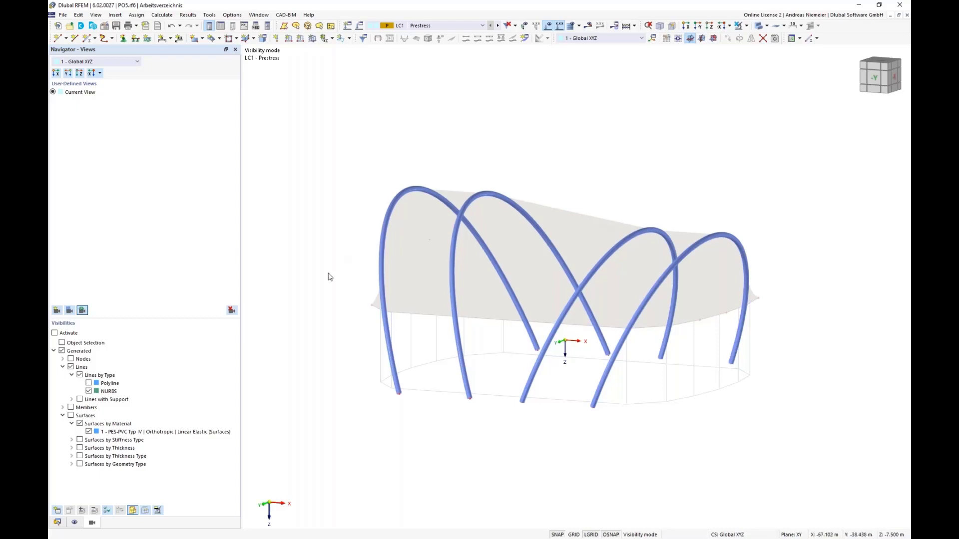
pyautogui.keyDown('ctrl'); pyautogui.moveTo(358, 408); pyautogui.dragTo(400, 398, button='middle'); pyautogui.keyUp('ctrl')
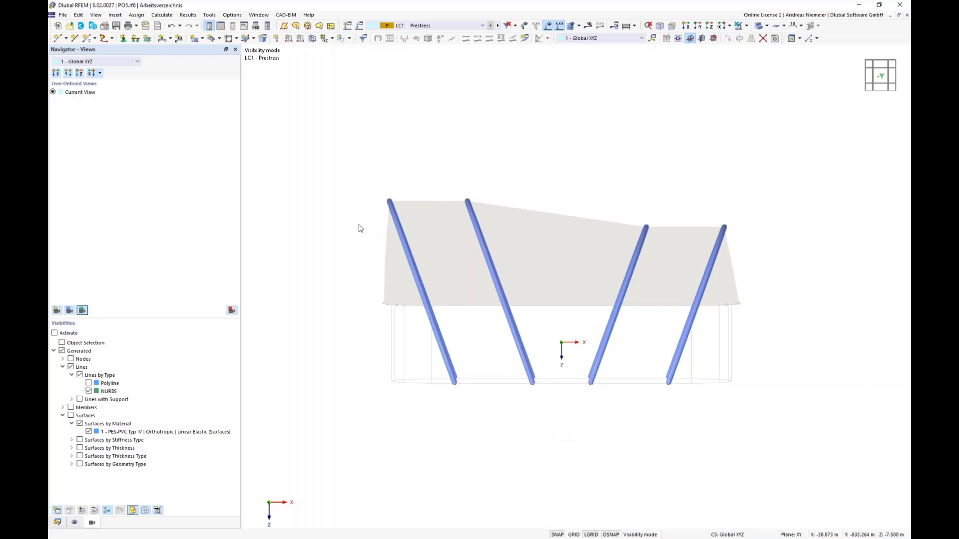
# - Show the whole model without the visibility filter and load display, viewed in the Z-direction
pyautogui.click(739, 26)
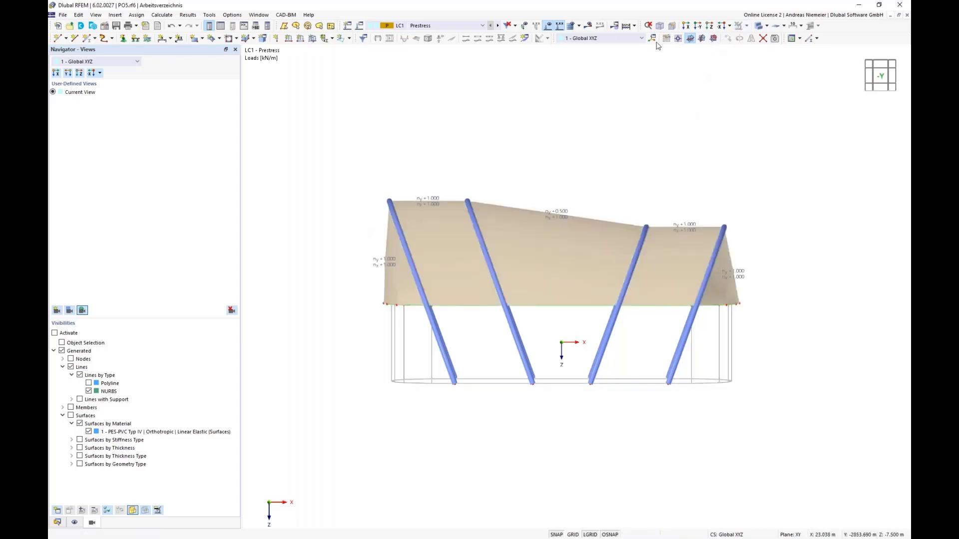
pyautogui.click(709, 27)
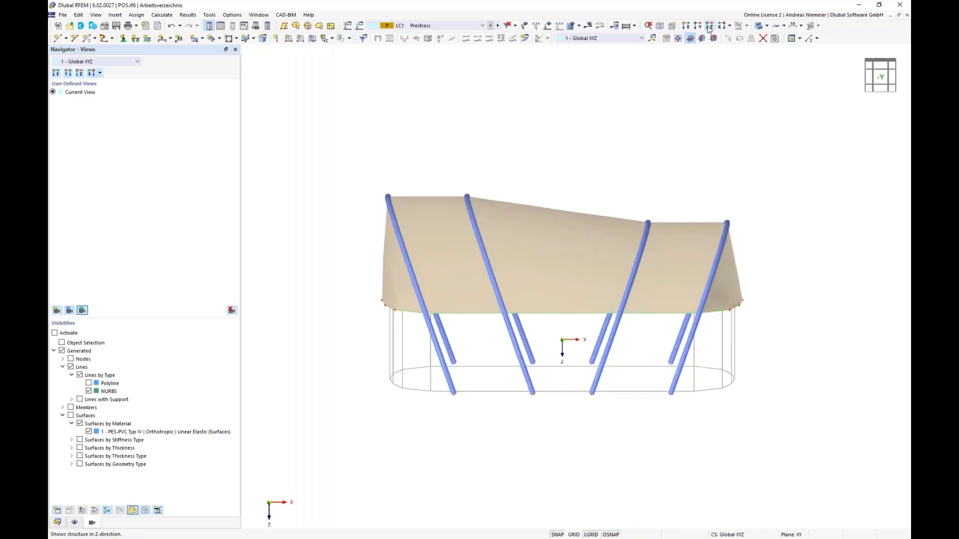
pyautogui.scroll(5, 416, 106)
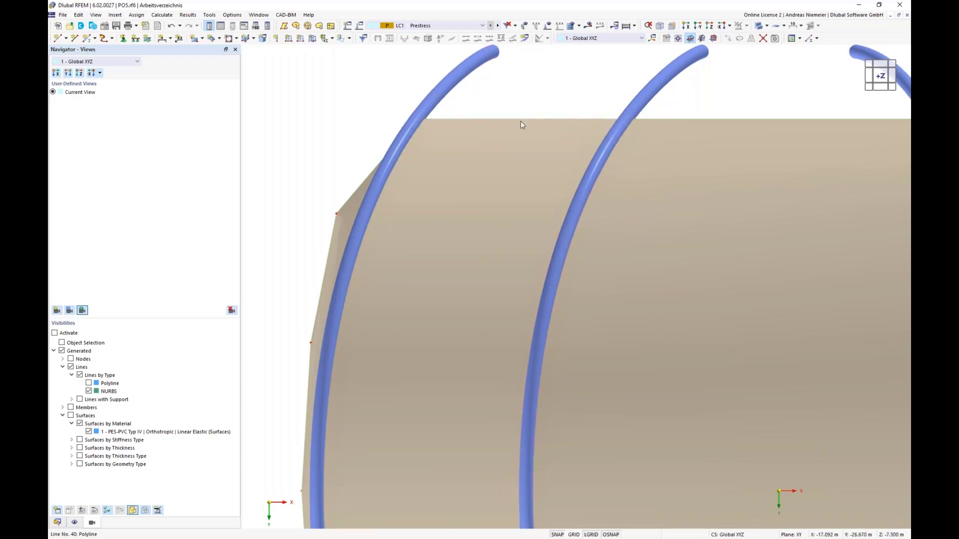
pyautogui.scroll(-4, 460, 125)
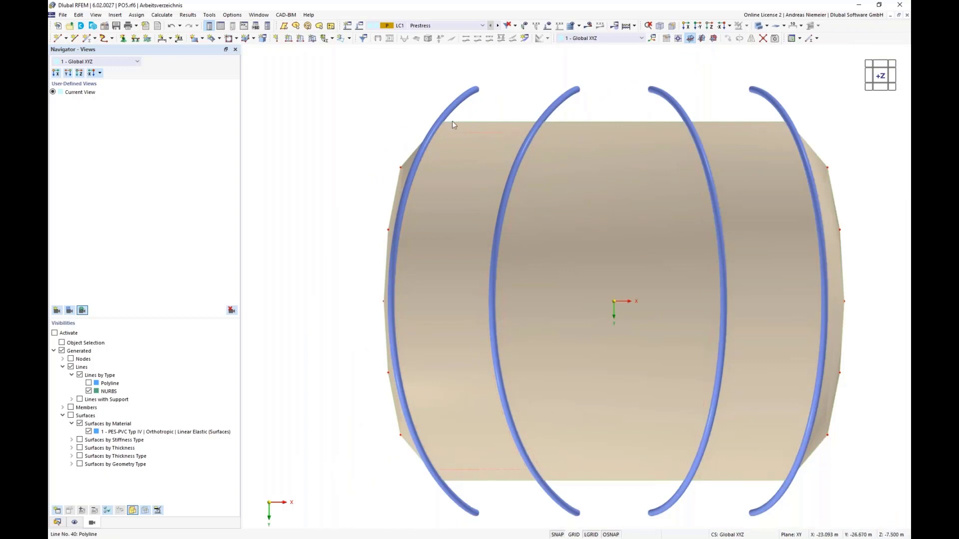
pyautogui.moveTo(513, 178)
# - Convert edge line 21 between nodes 73 and 53 to an arc, with its control point at X -18.460 m and Z -7.500 m shifted inward in Y
pyautogui.doubleClick(490, 483)
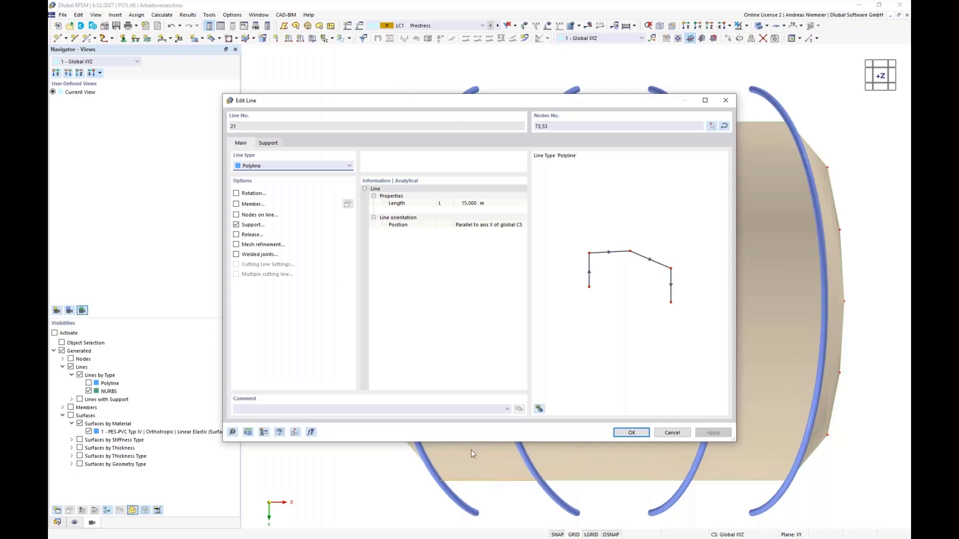
pyautogui.click(292, 166)
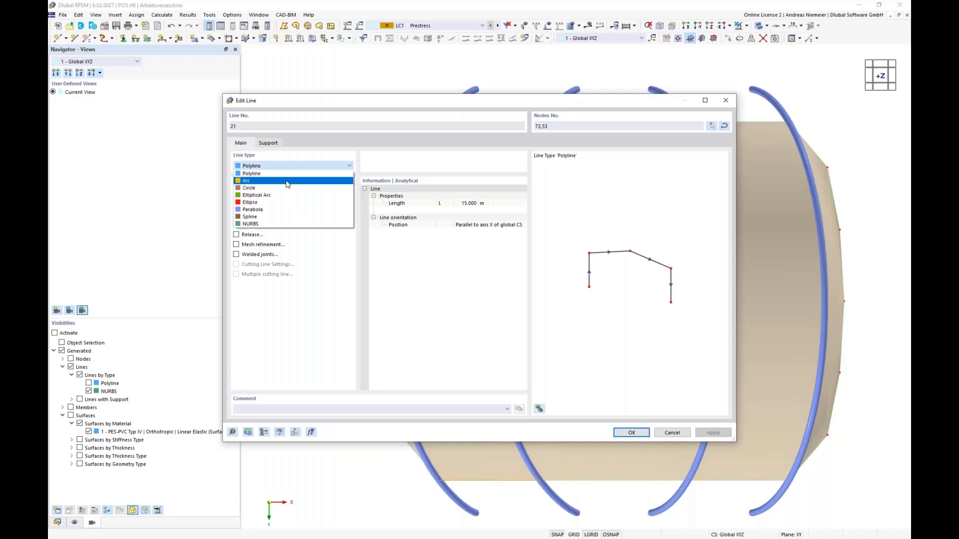
pyautogui.click(289, 183)
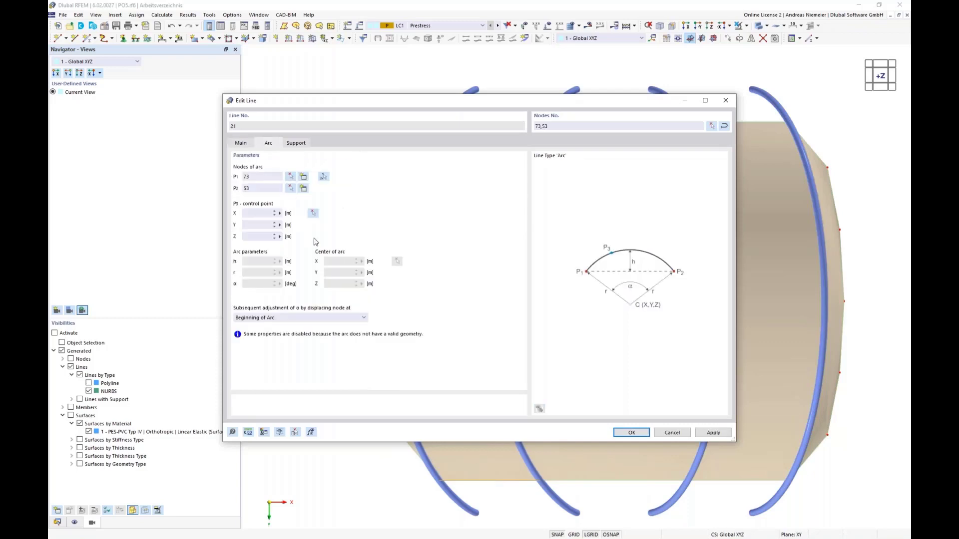
pyautogui.click(313, 213)
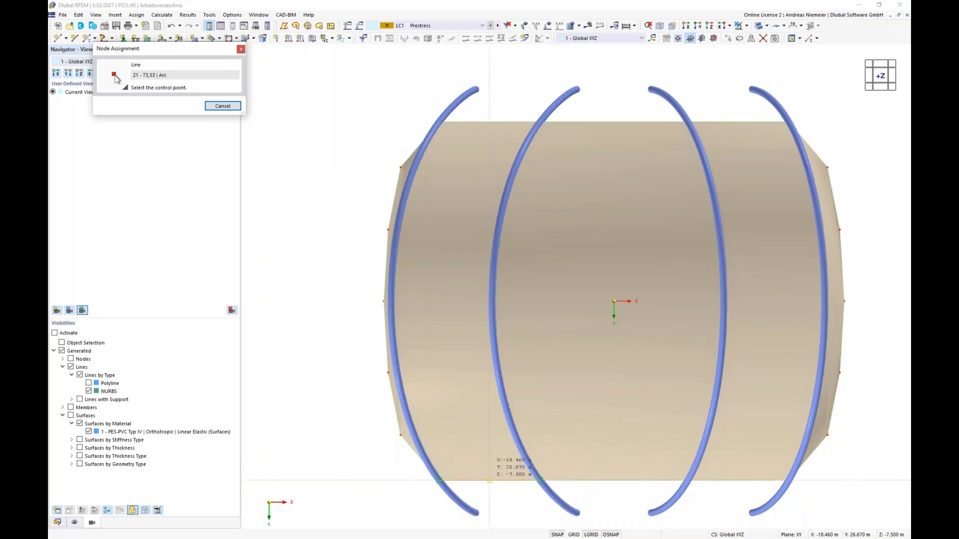
pyautogui.click(489, 481)
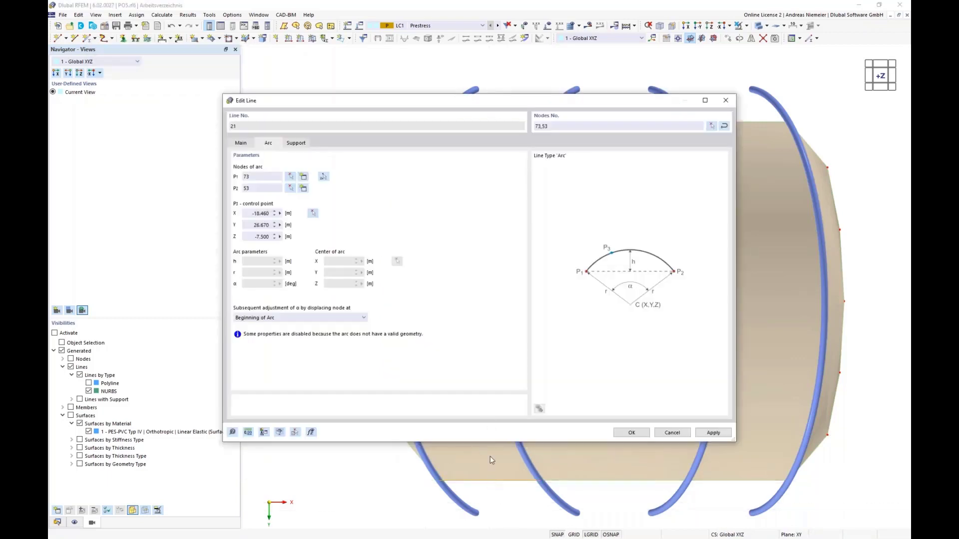
pyautogui.click(257, 224)
pyautogui.click(630, 434)
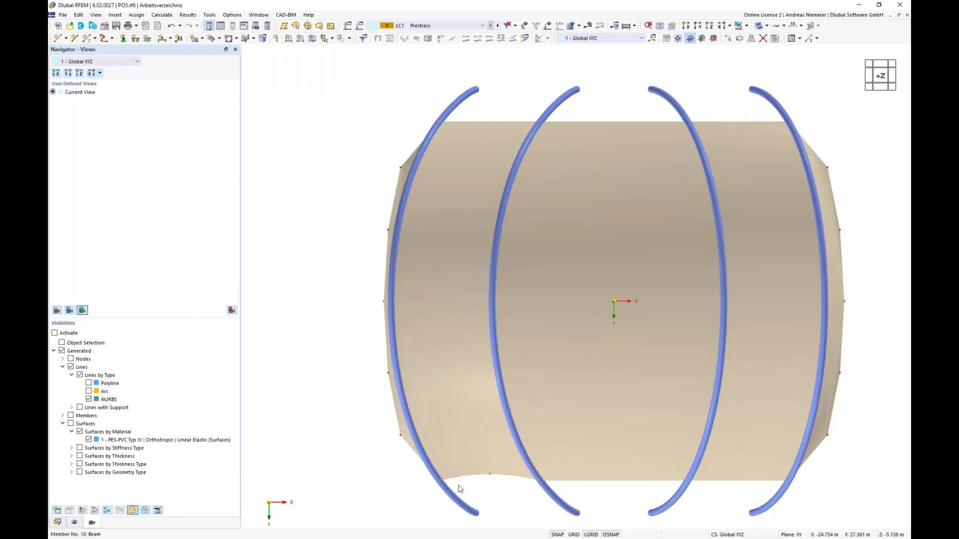
# - Convert edge line 34 between nodes 44 and 64 to an arc, with its control point at X 18.460 m and Z -7.500 m shifted inward in Y
pyautogui.doubleClick(726, 482)
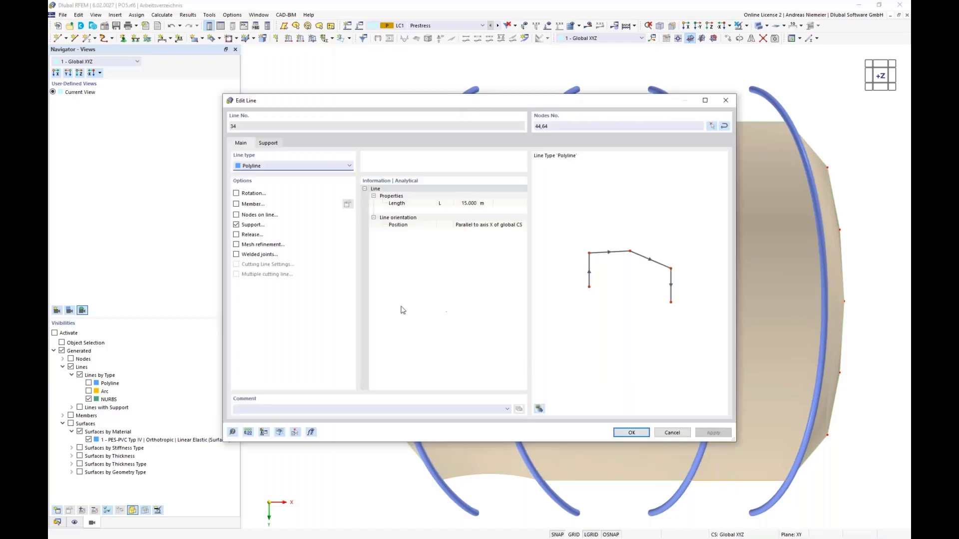
pyautogui.click(282, 166)
pyautogui.click(278, 184)
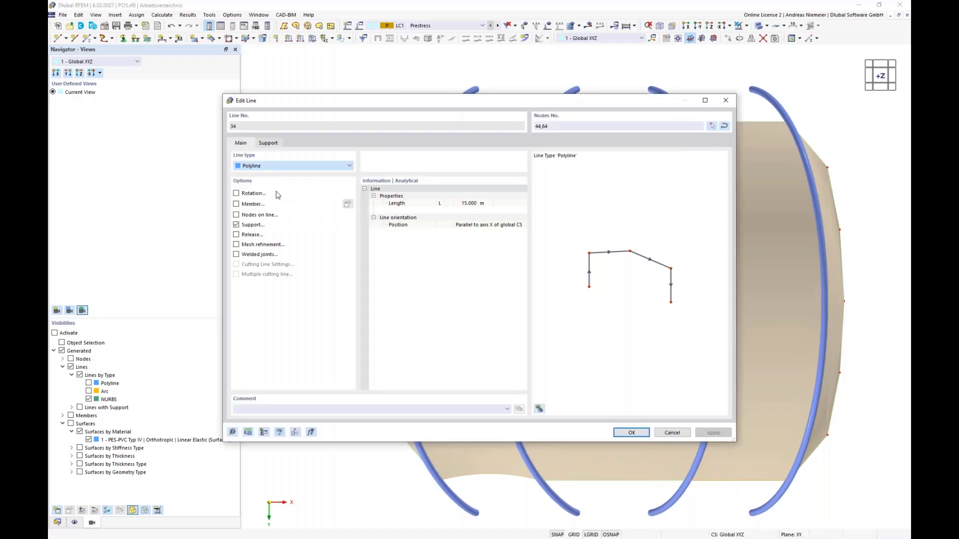
pyautogui.click(313, 213)
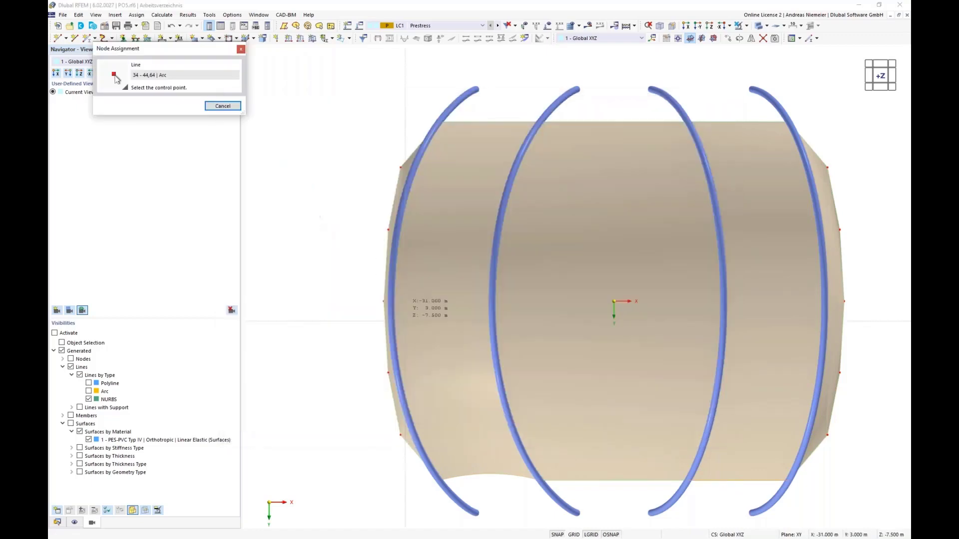
pyautogui.click(738, 481)
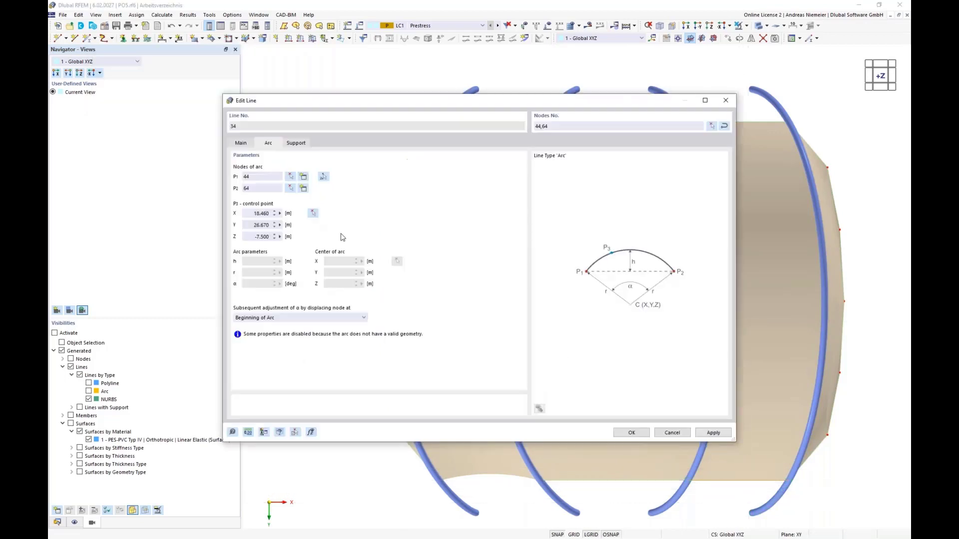
pyautogui.click(262, 226)
pyautogui.click(631, 433)
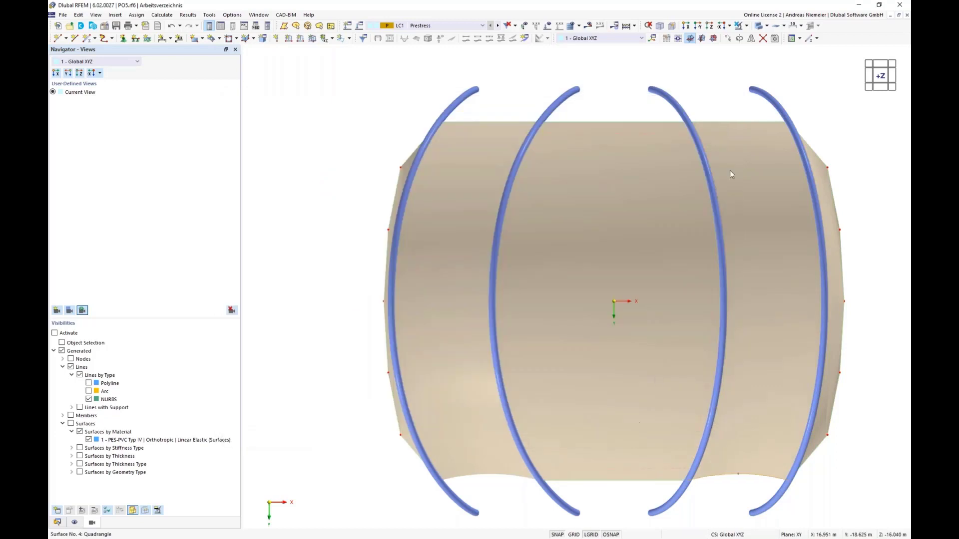
# - Convert edge line 28 between nodes 63 and 43 to an arc with its control point at X 18.460, Y -25.670, Z -7.500 m
pyautogui.doubleClick(728, 121)
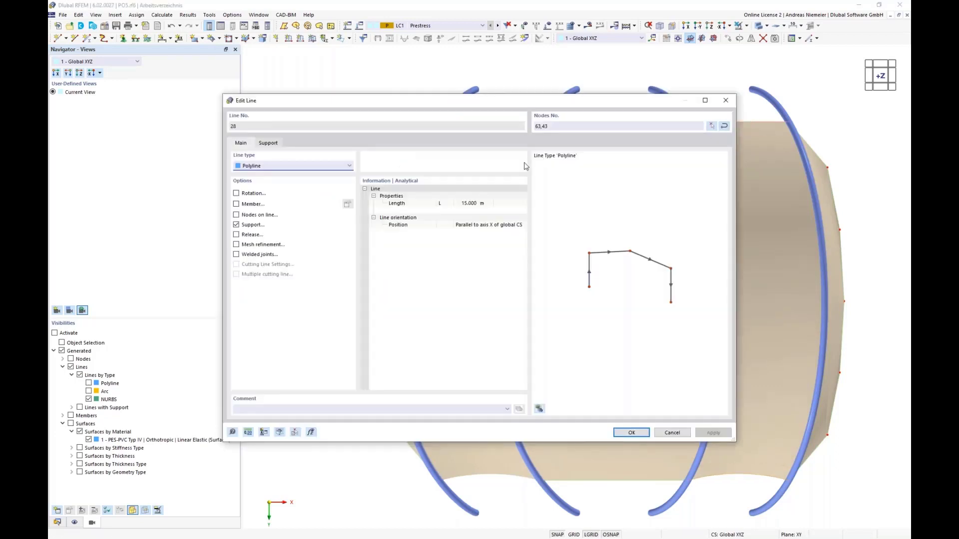
pyautogui.click(264, 166)
pyautogui.click(265, 182)
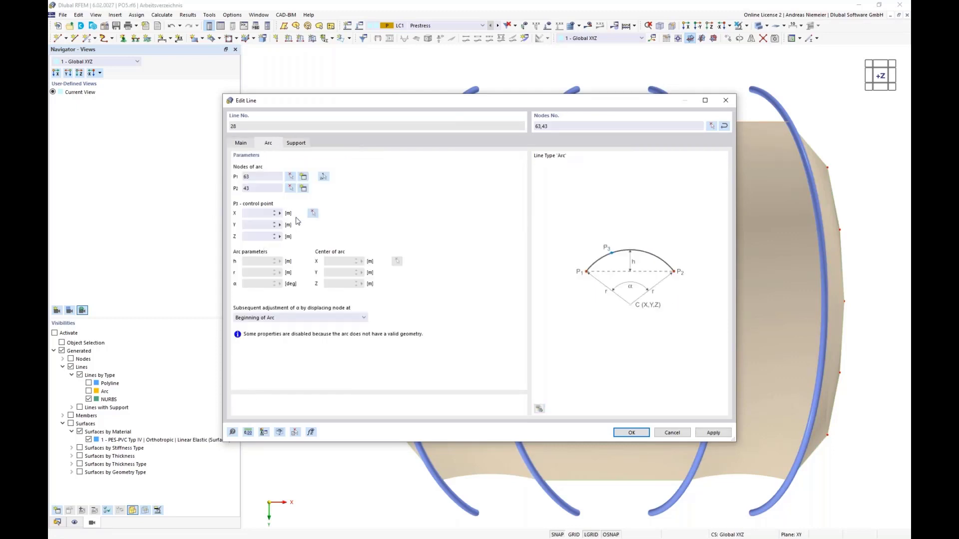
pyautogui.click(313, 214)
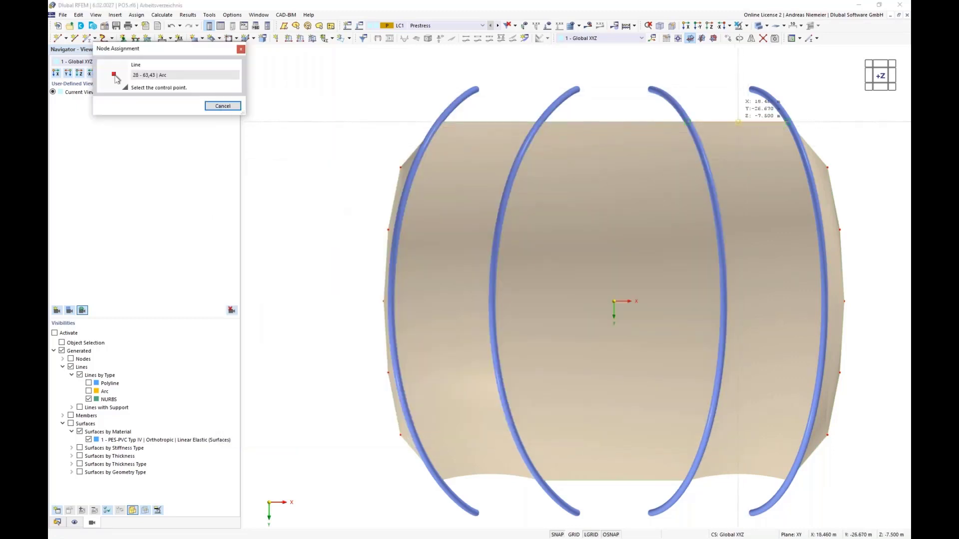
pyautogui.click(739, 121)
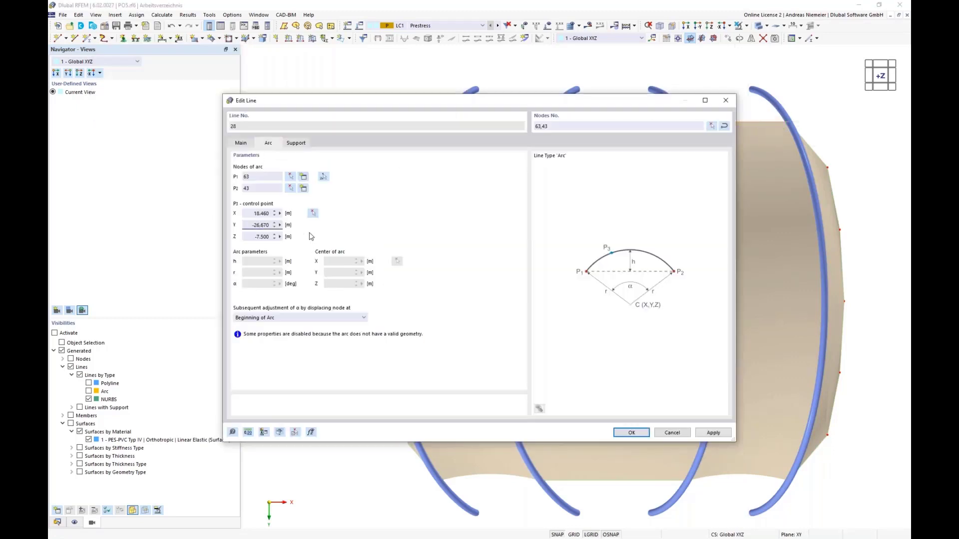
pyautogui.click(630, 433)
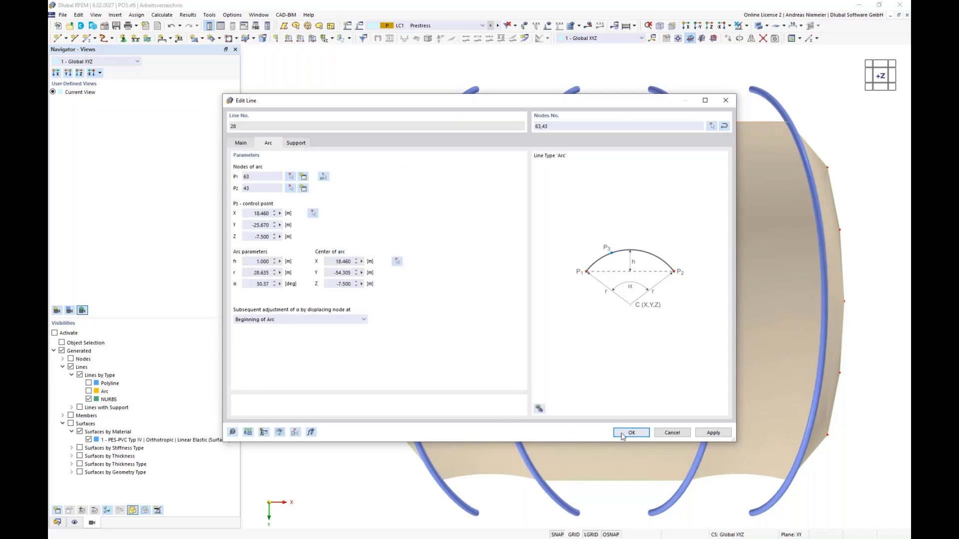
# - Convert edge line 40 between nodes 52 and 72 to an arc, with its control point at X -18.460 m and Z -7.500 m shifted inward in Y
pyautogui.doubleClick(504, 122)
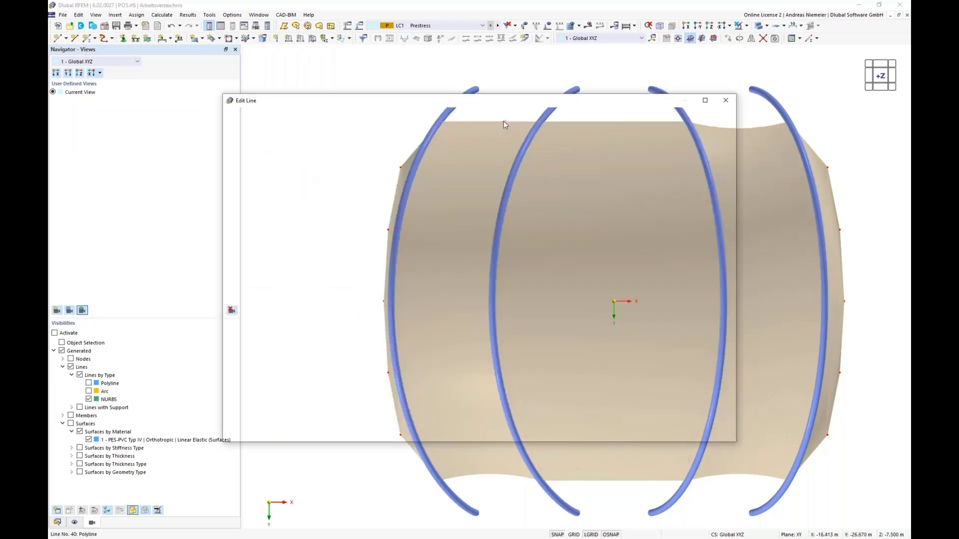
pyautogui.click(282, 167)
pyautogui.click(282, 182)
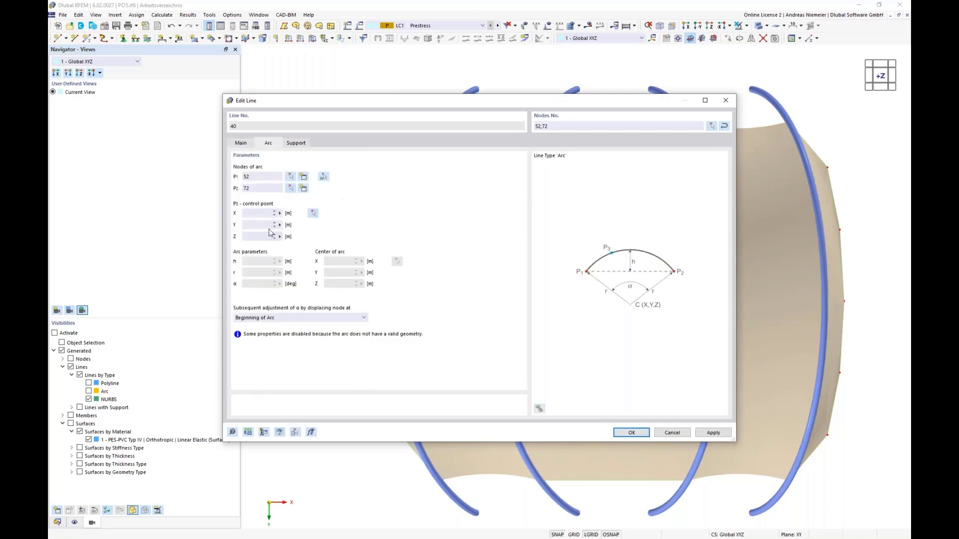
pyautogui.click(313, 213)
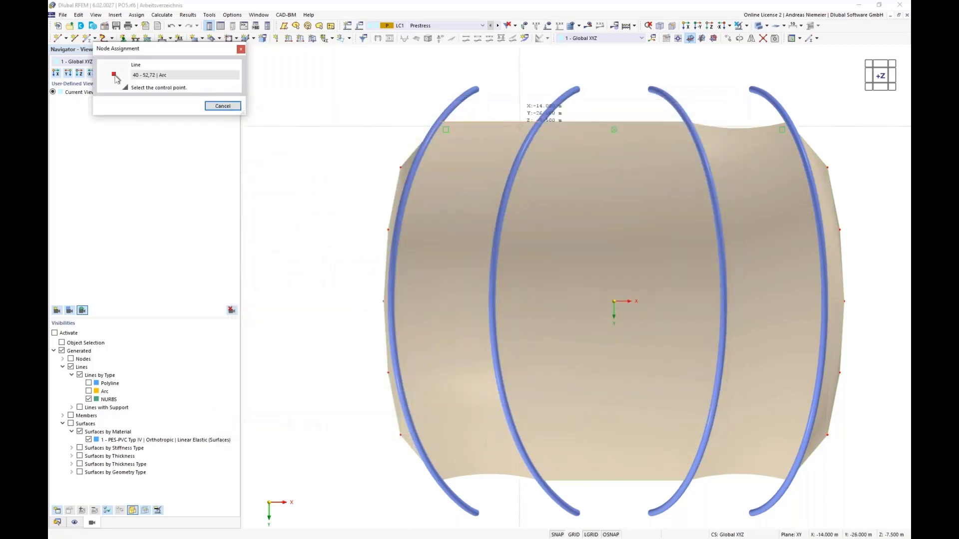
pyautogui.click(490, 122)
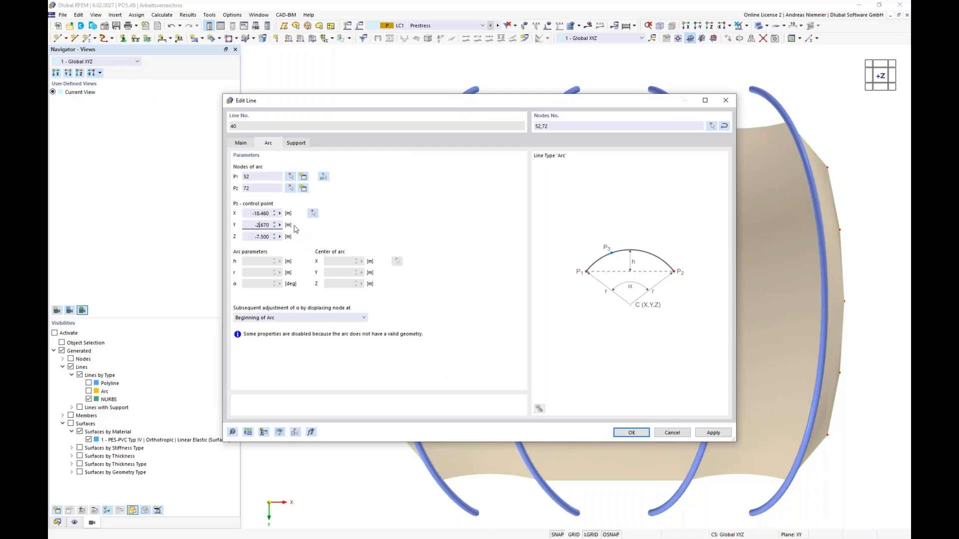
pyautogui.click(628, 434)
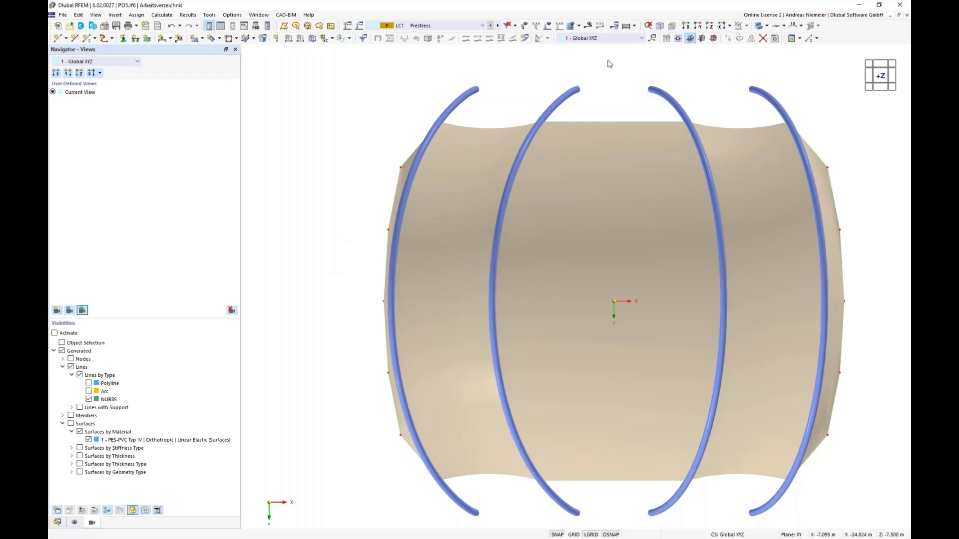
# - Display the model as a wireframe and start a new single member of type Truss
pyautogui.click(766, 26)
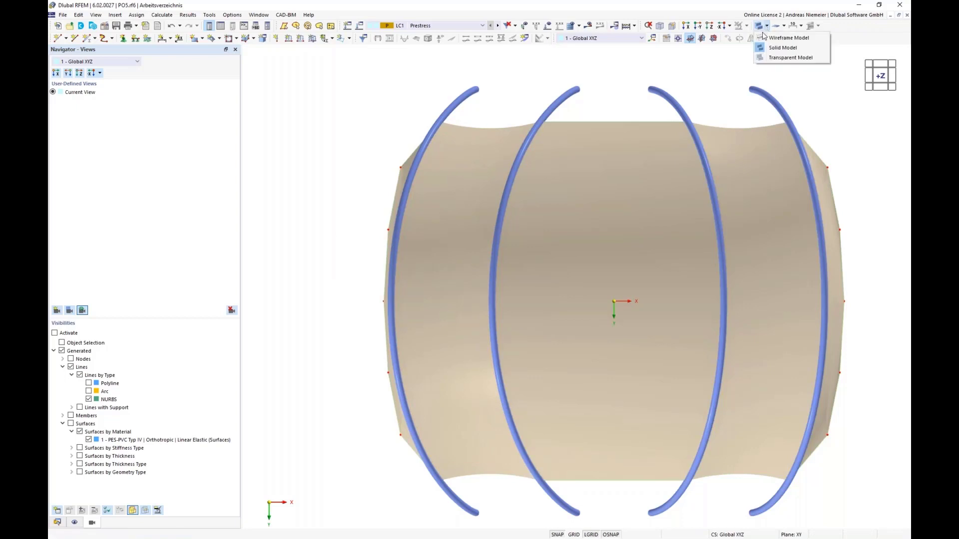
pyautogui.click(756, 43)
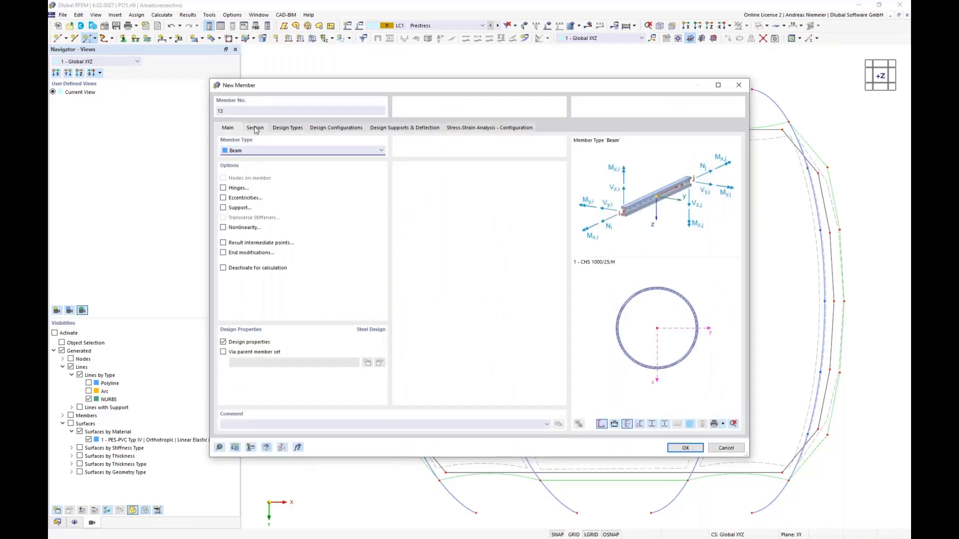
pyautogui.click(248, 151)
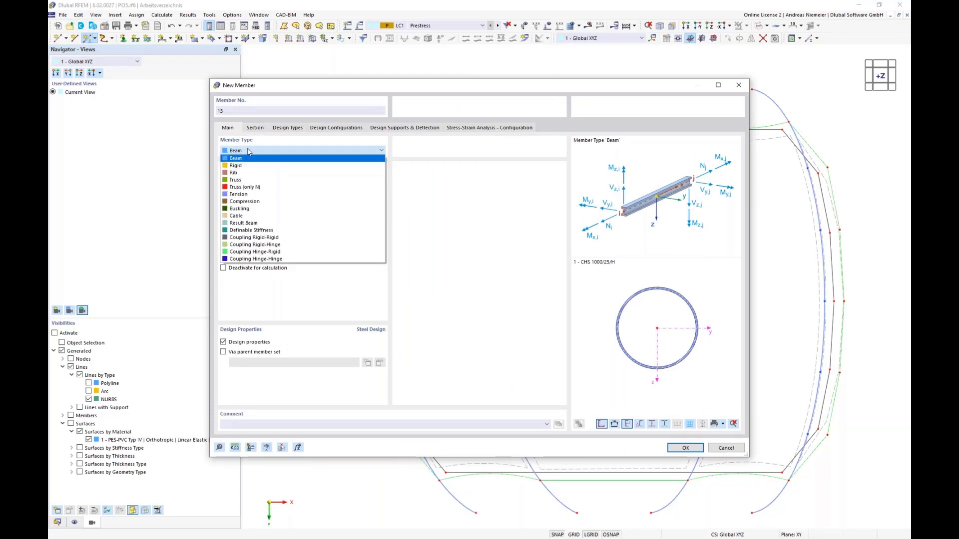
pyautogui.click(242, 181)
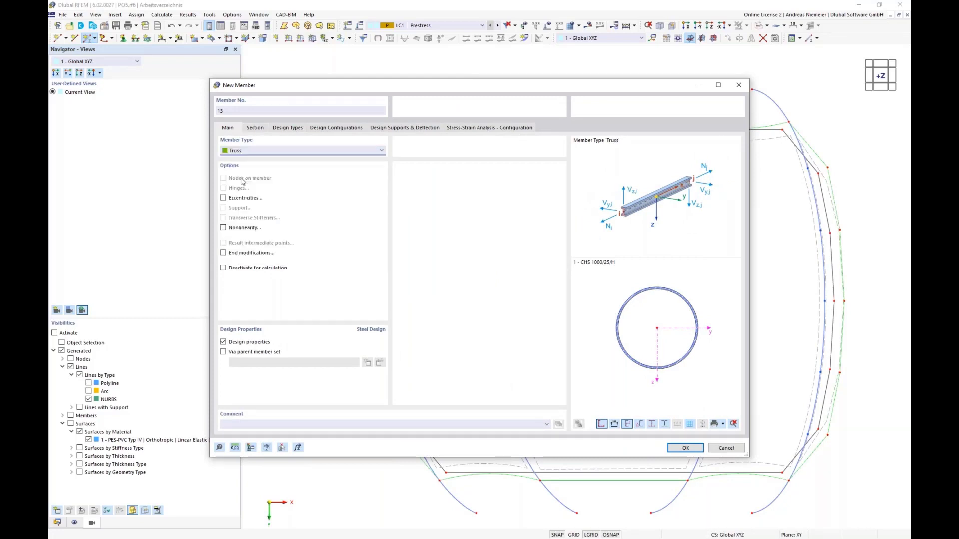
# - Create a new circular hollow section for the truss member and assign it the S355 material
pyautogui.click(256, 129)
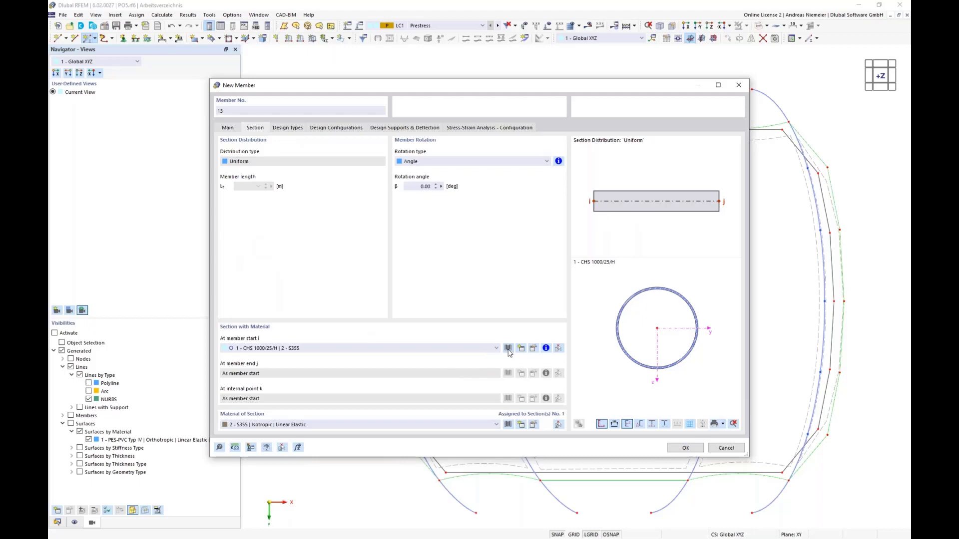
pyautogui.click(419, 223)
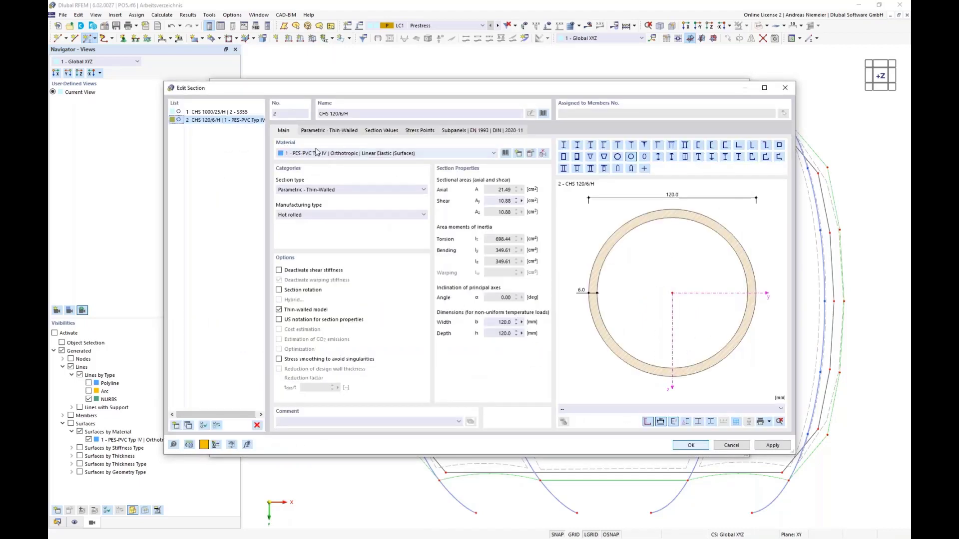
pyautogui.click(311, 153)
pyautogui.click(307, 168)
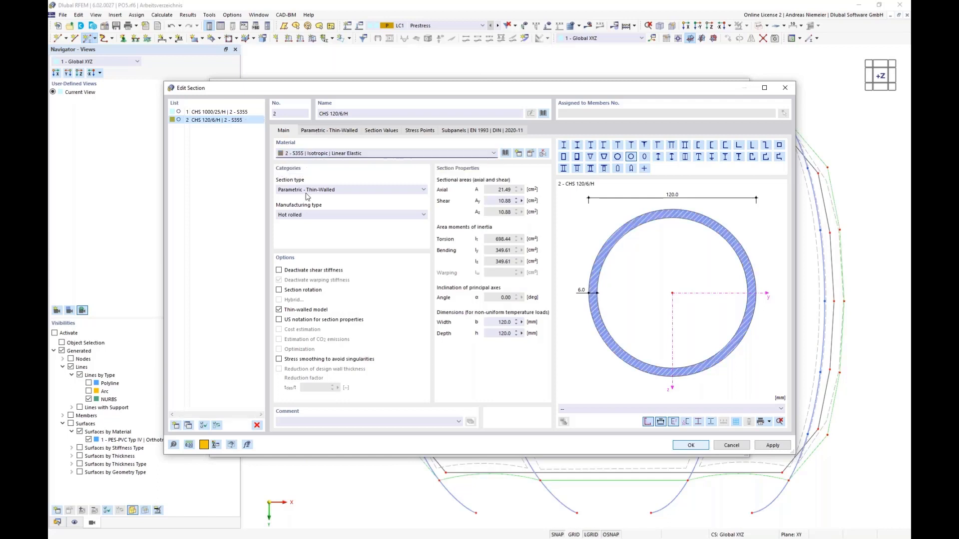
# - Set the new hollow section to 250 mm diameter and 8 mm wall thickness, and accept it for the truss member
pyautogui.click(324, 131)
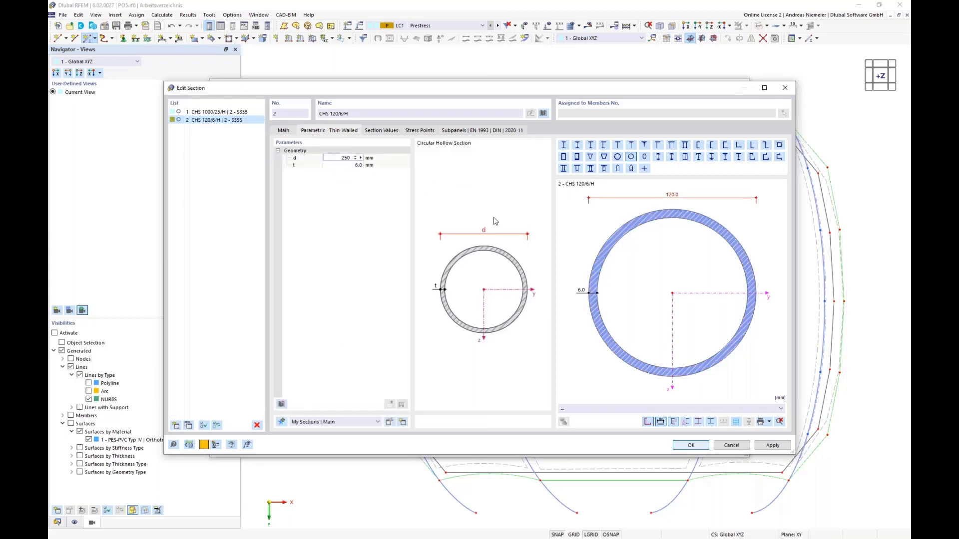
pyautogui.press('Tab')
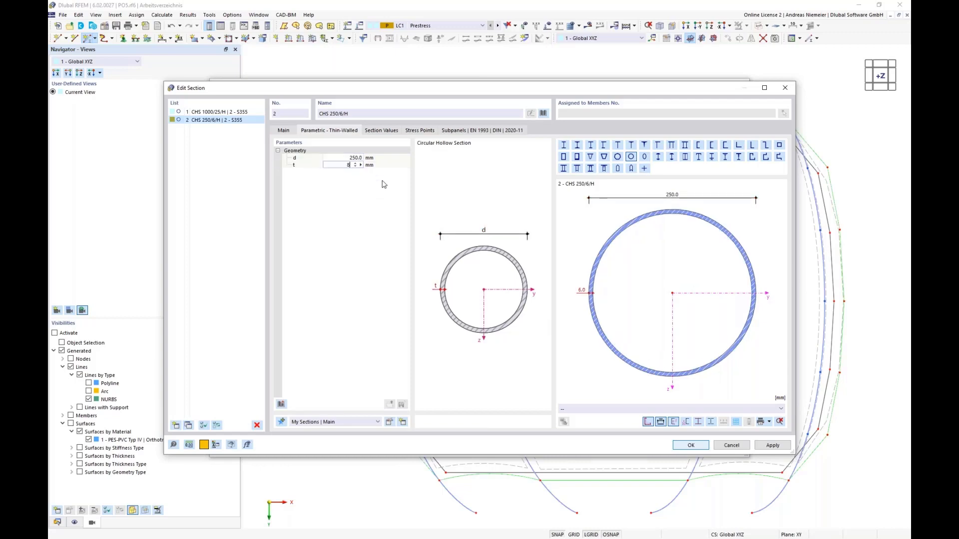
pyautogui.write('8')
pyautogui.press('Tab')
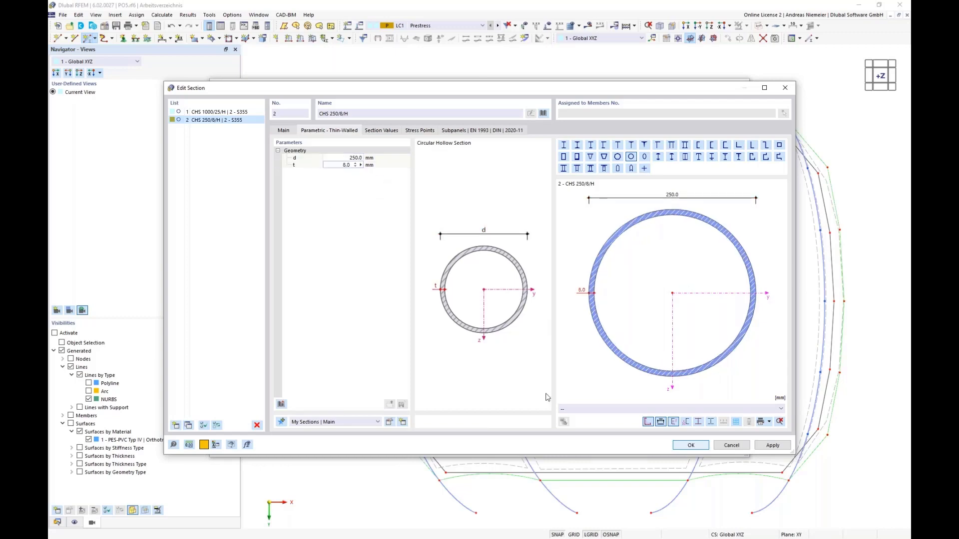
pyautogui.click(692, 446)
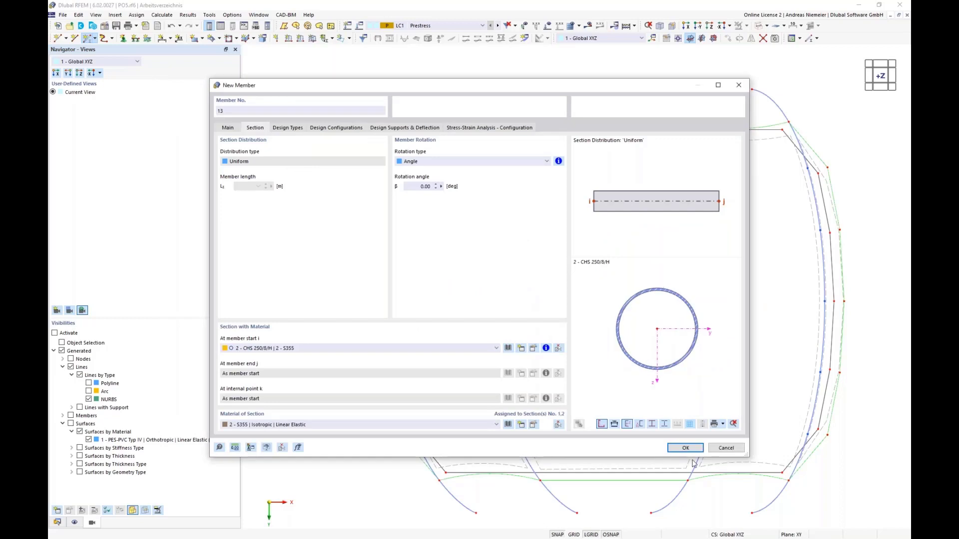
pyautogui.click(685, 447)
# - Place three truss members parallel to X between matching nodes of the two arches at negative X, from the negative-Y edge towards the crown
pyautogui.scroll(4, 453, 90)
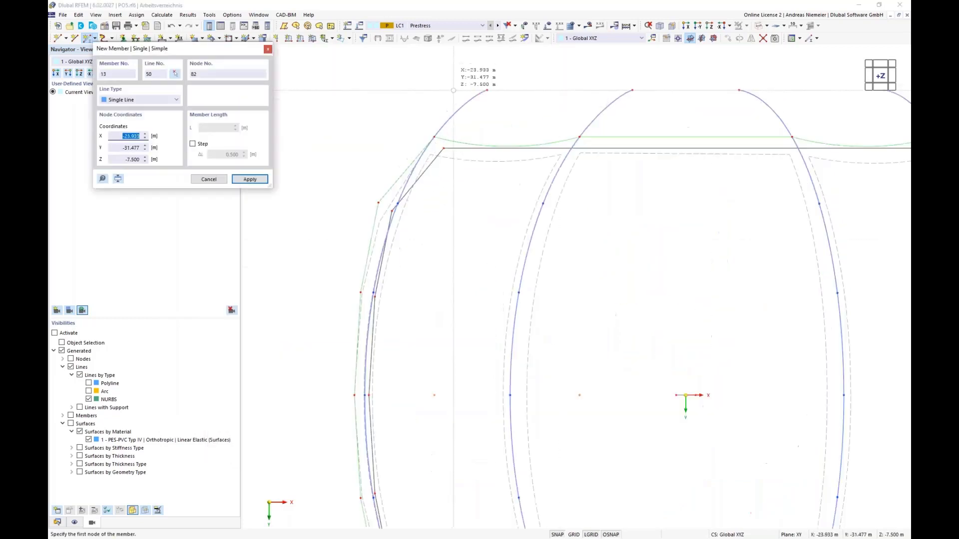
pyautogui.scroll(1, 453, 90)
pyautogui.click(429, 145)
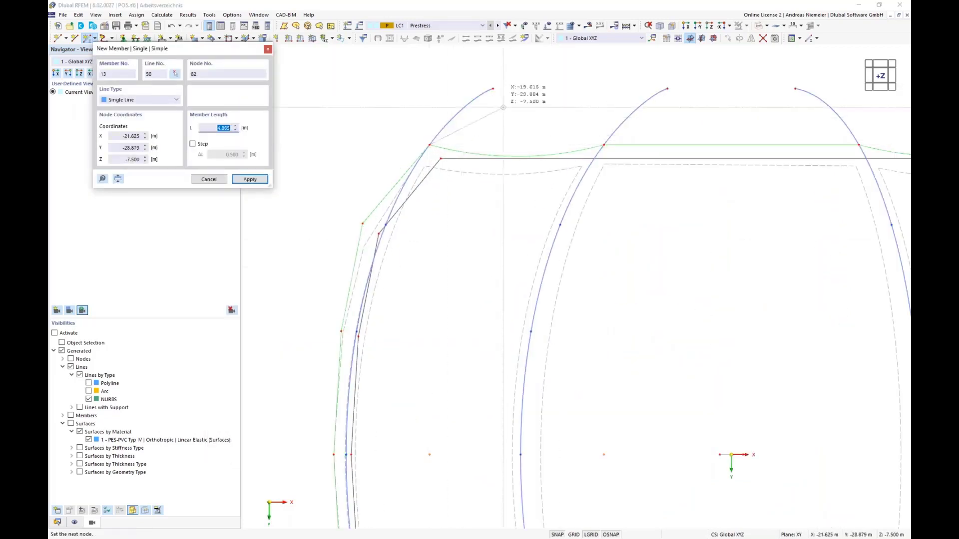
pyautogui.click(603, 145)
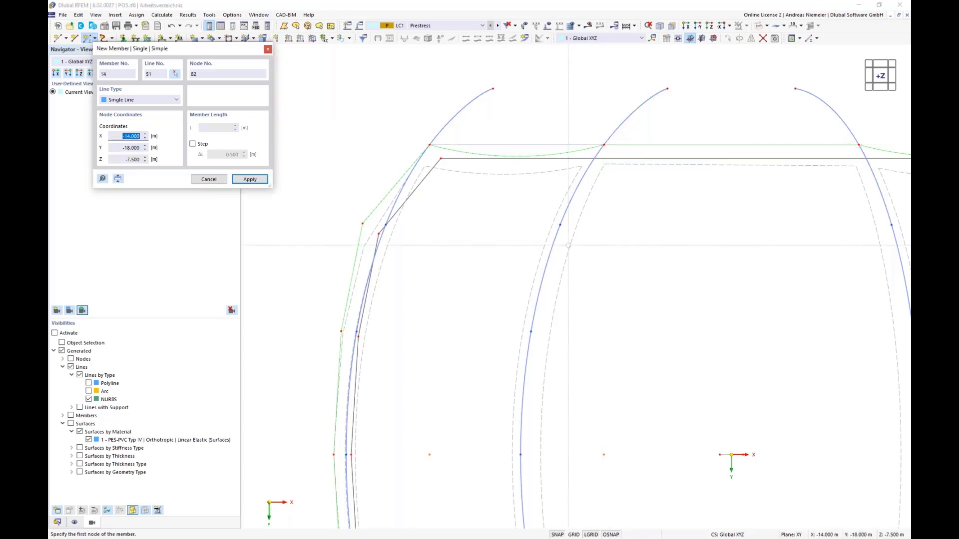
pyautogui.click(385, 225)
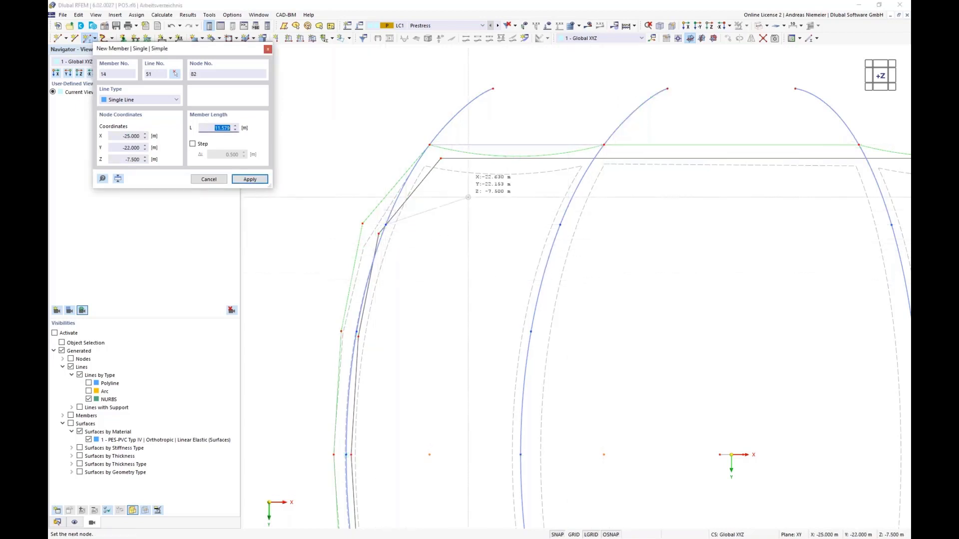
pyautogui.click(560, 225)
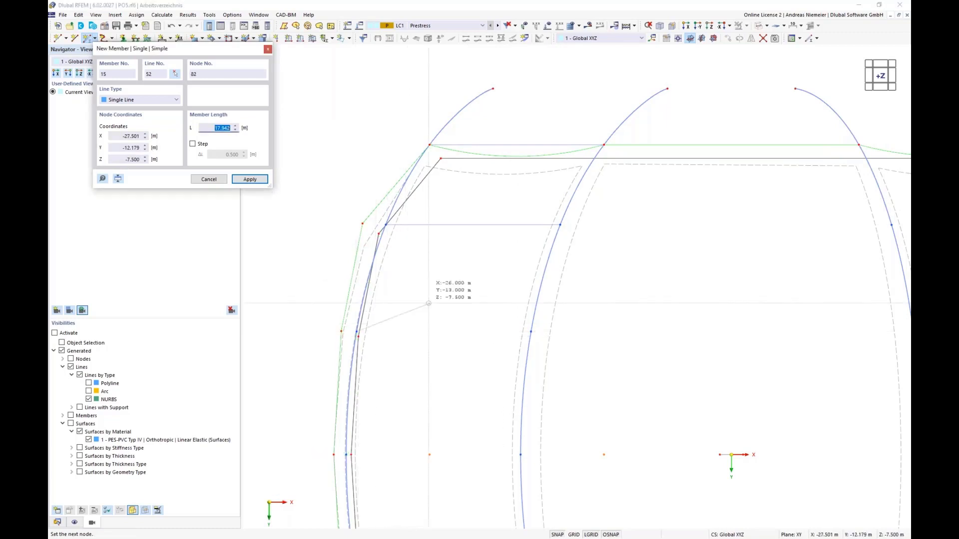
pyautogui.click(531, 331)
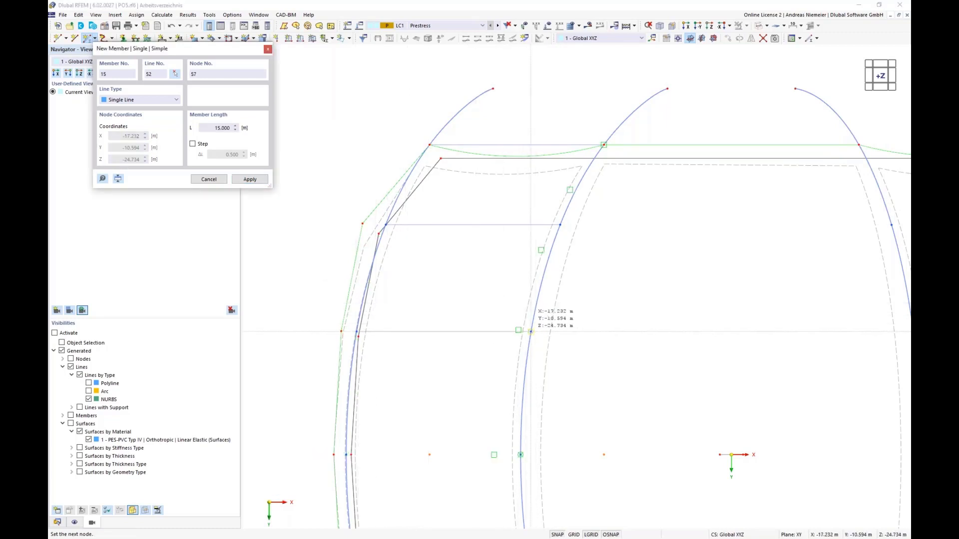
# - Try to connect the crown nodes of the same two arches with a truss member
pyautogui.click(348, 455)
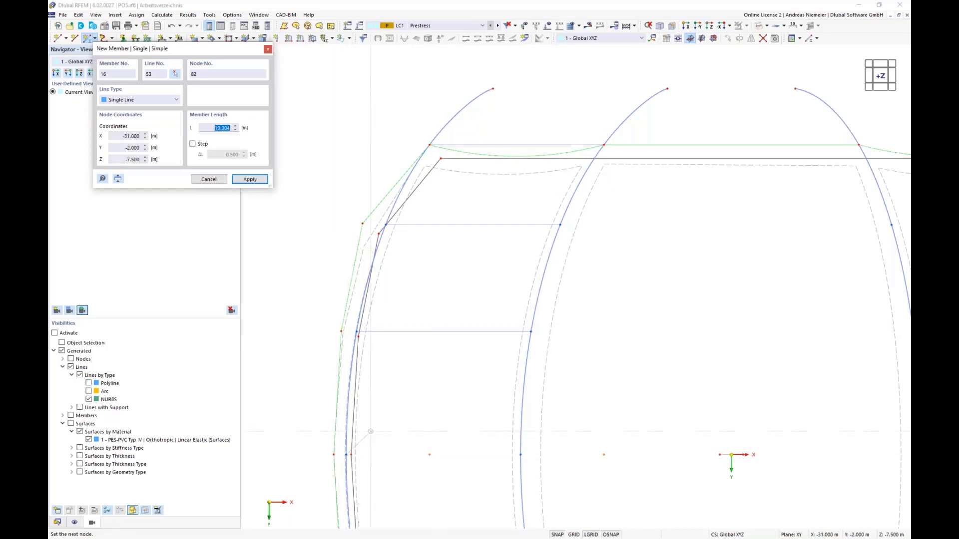
pyautogui.click(519, 458)
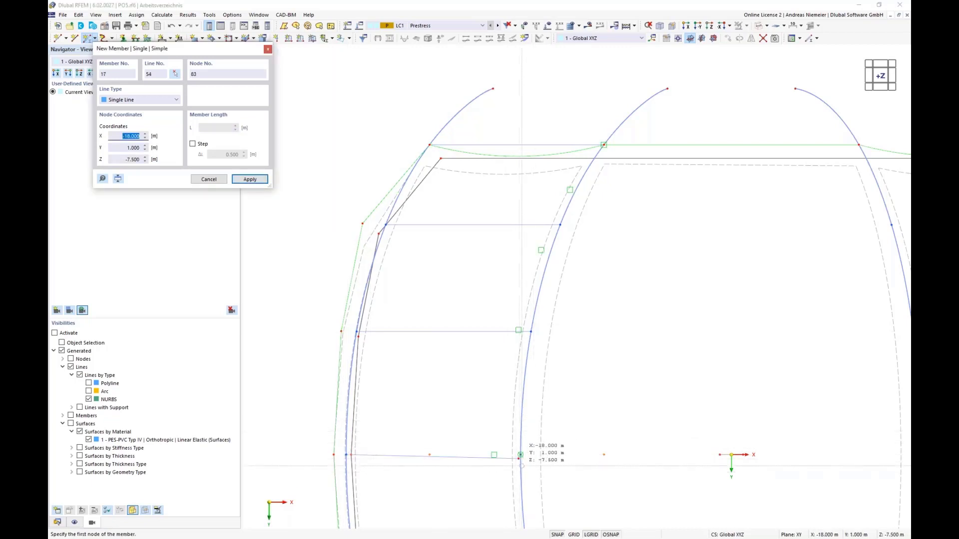
pyautogui.scroll(2, 522, 452)
pyautogui.scroll(-3, 418, 278)
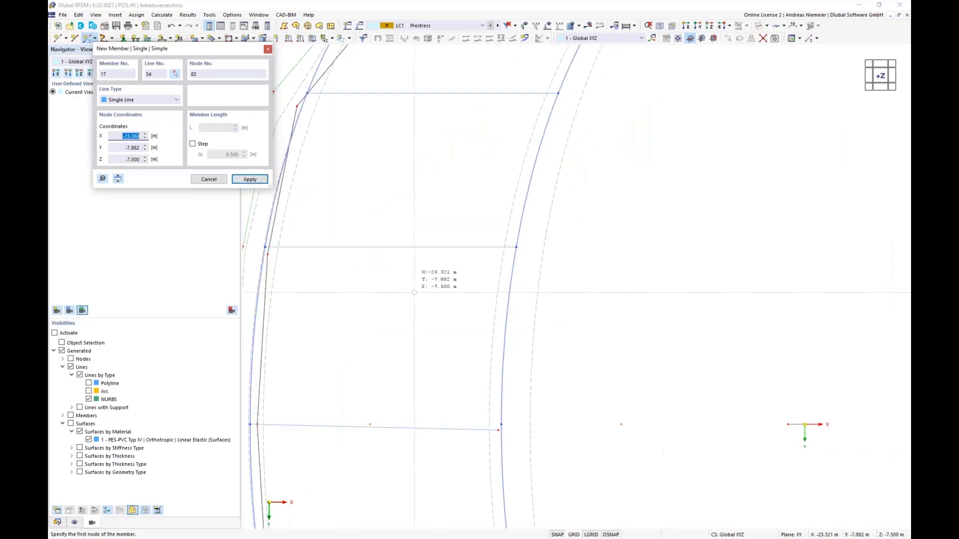
# - Place three truss members parallel to X between the two arches at negative X, from beside the crown to the positive-Y edge
pyautogui.scroll(3, 342, 343)
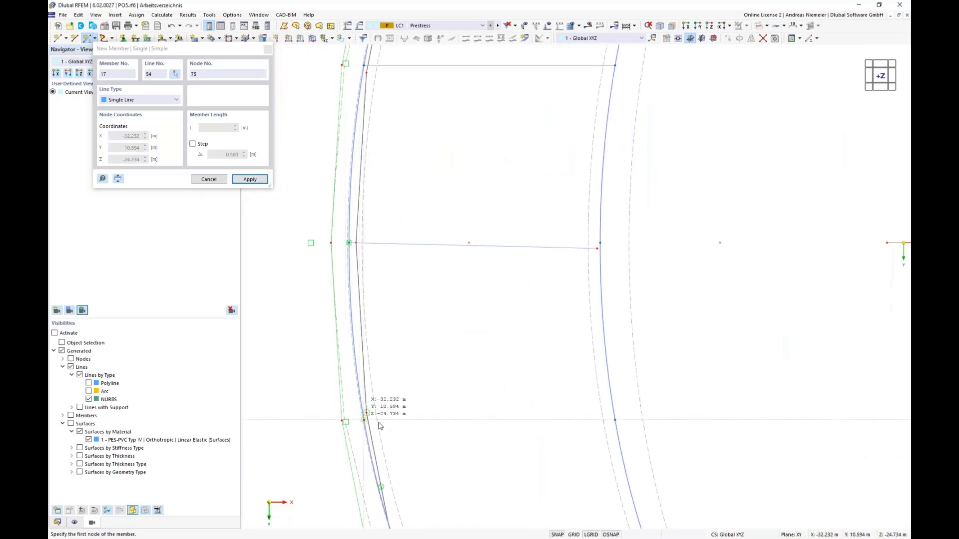
pyautogui.click(364, 420)
pyautogui.click(614, 421)
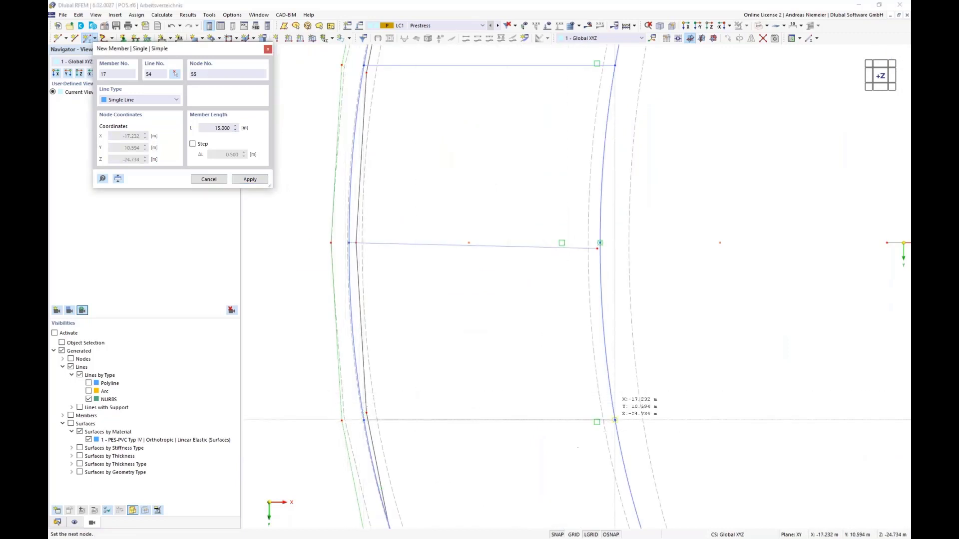
pyautogui.scroll(-3, 500, 292)
pyautogui.scroll(3, 462, 404)
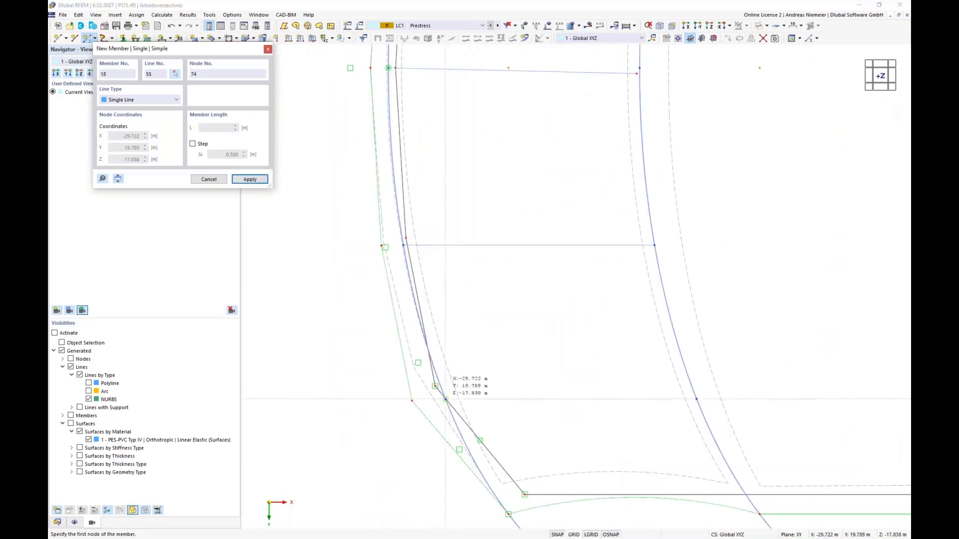
pyautogui.click(462, 403)
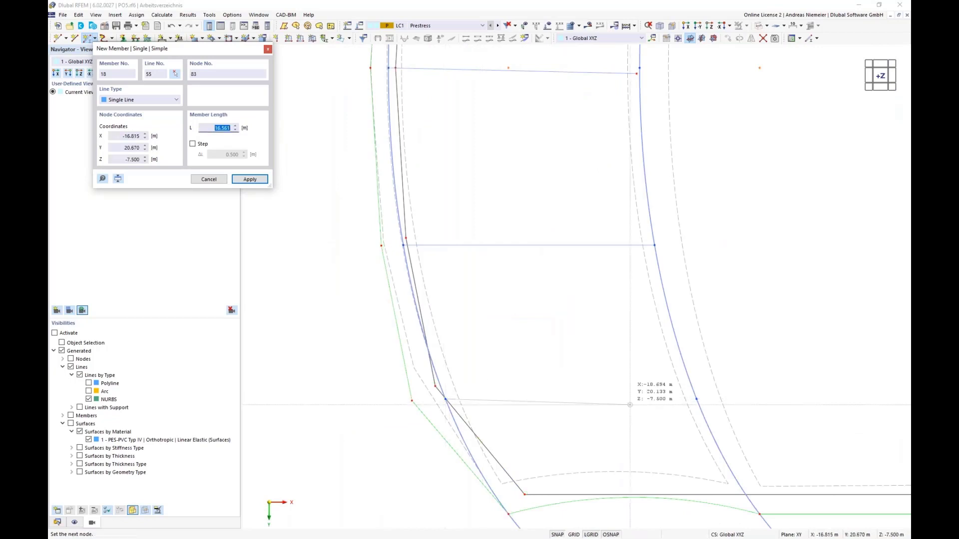
pyautogui.click(692, 402)
pyautogui.scroll(-3, 738, 150)
pyautogui.scroll(3, 496, 418)
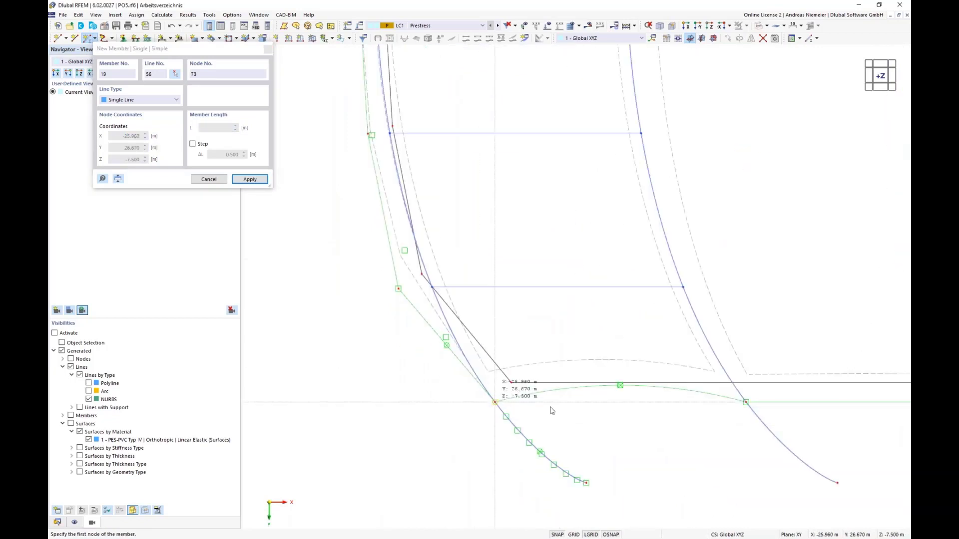
pyautogui.click(746, 402)
pyautogui.click(495, 403)
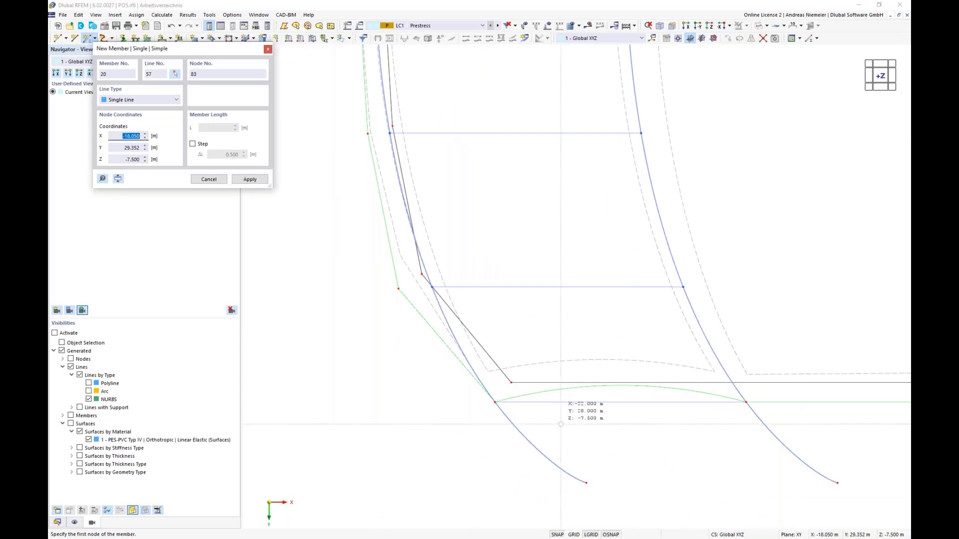
# - Place three truss members parallel to X between the two arches at positive X, from the positive-Y edge towards the crown
pyautogui.scroll(-3, 512, 413)
pyautogui.scroll(5, 512, 414)
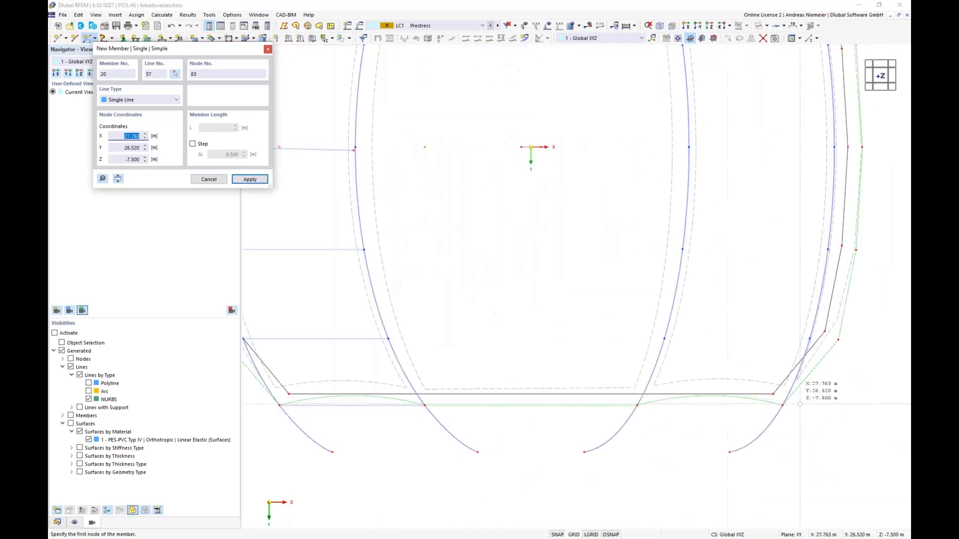
pyautogui.click(565, 406)
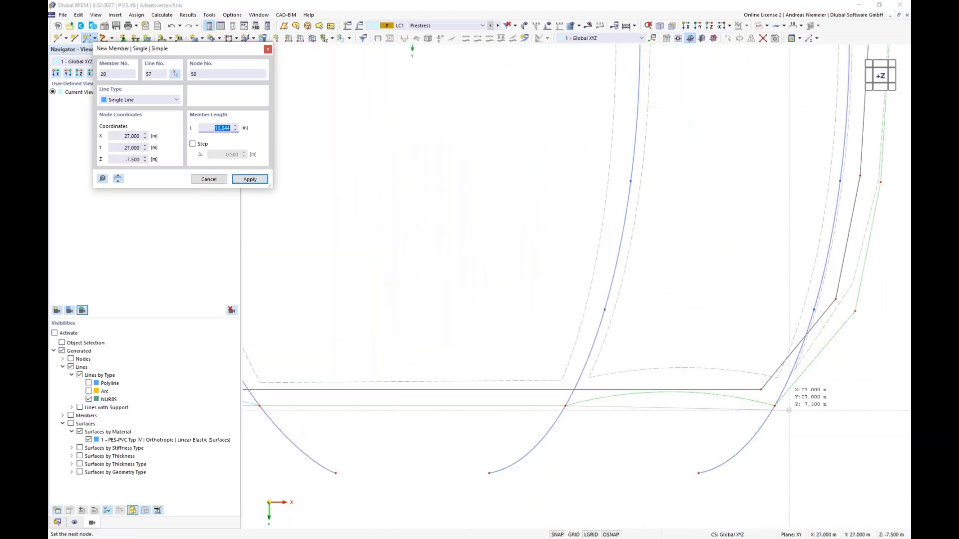
pyautogui.click(775, 405)
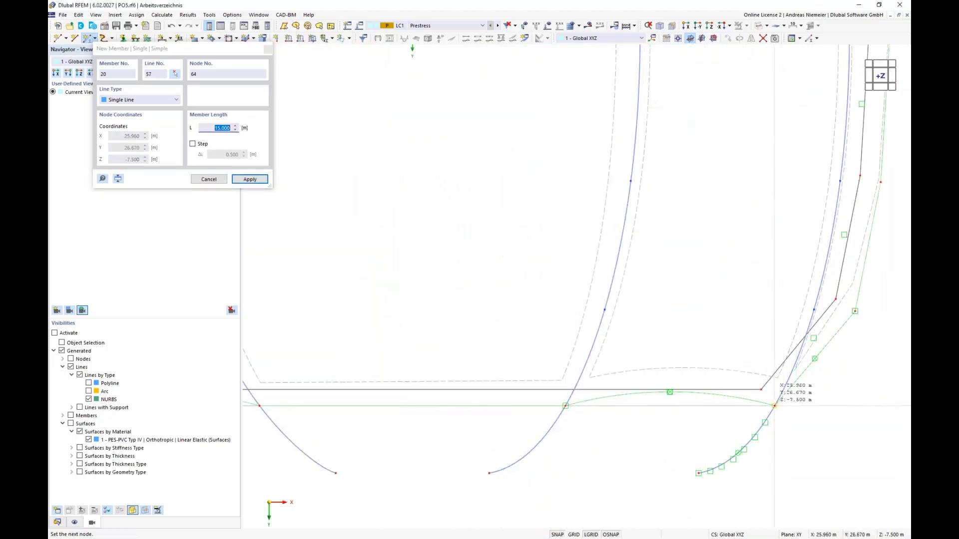
pyautogui.click(605, 310)
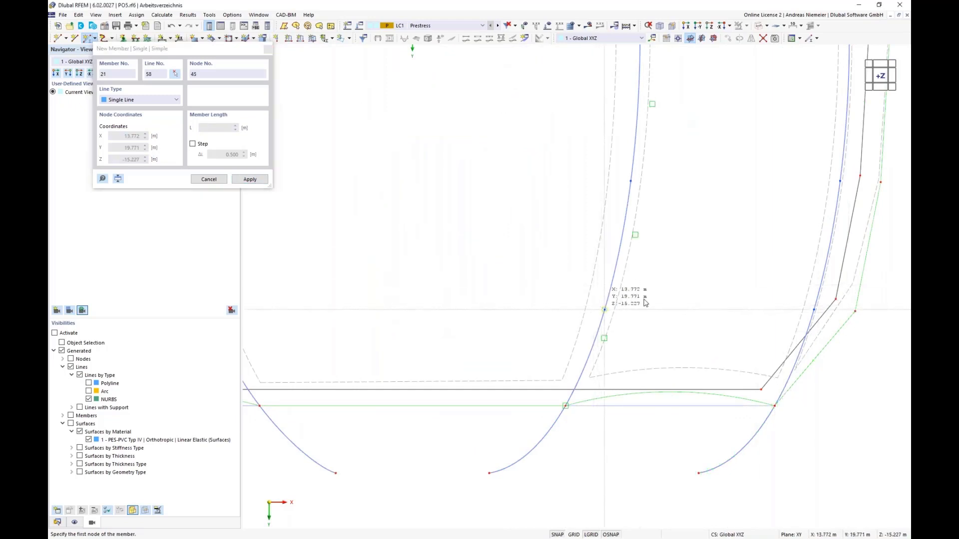
pyautogui.click(813, 309)
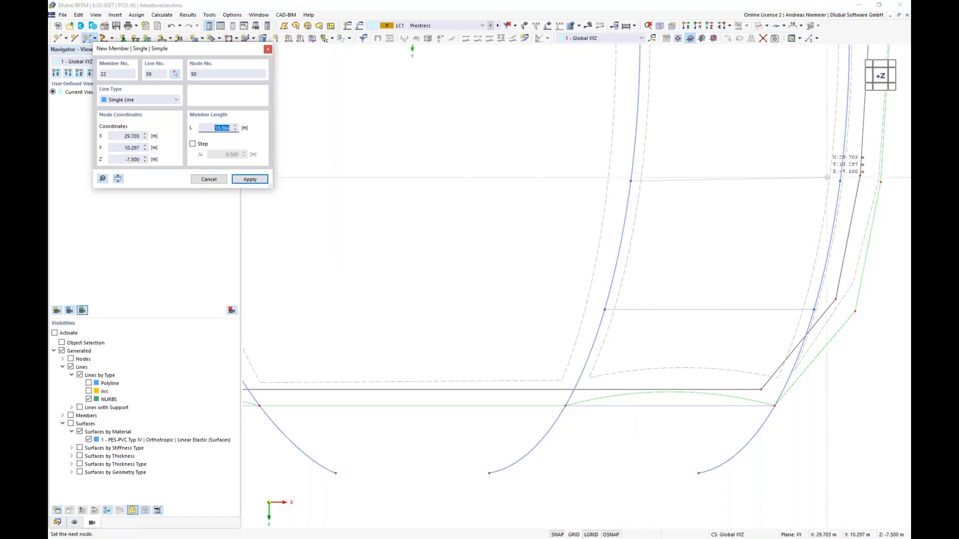
pyautogui.click(845, 181)
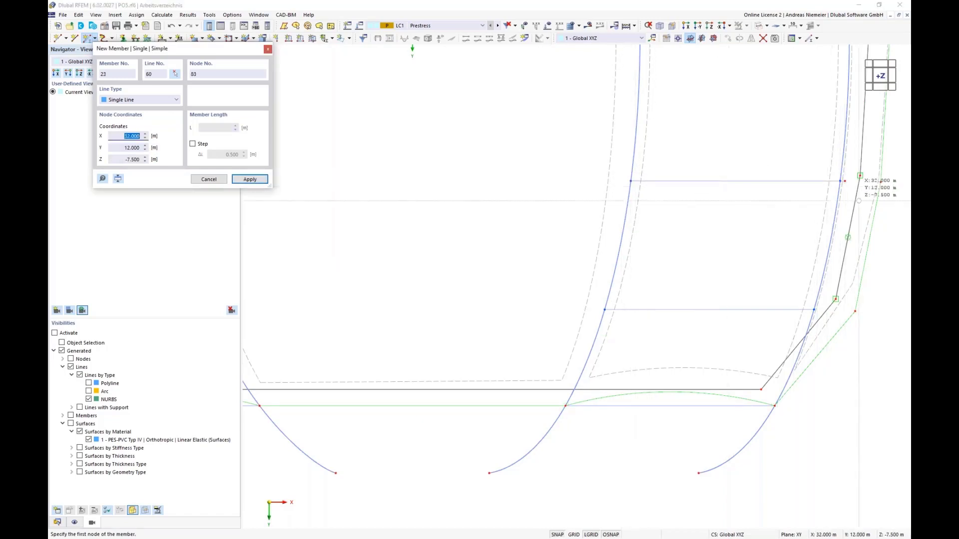
# - Connect the two positive-X arches with truss members at their crown nodes and at the adjacent nodes on the negative-Y side
pyautogui.scroll(4, 847, 183)
pyautogui.scroll(-5, 774, 281)
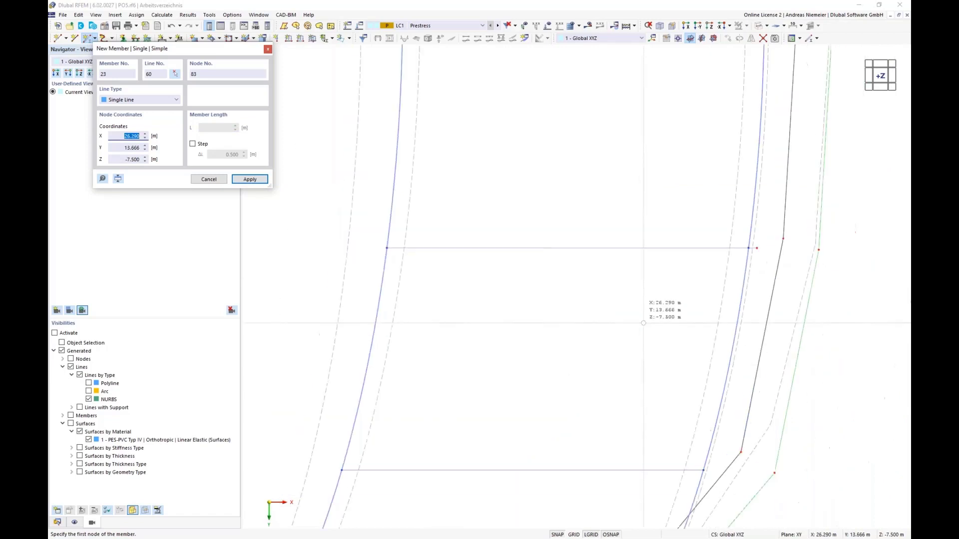
pyautogui.click(507, 125)
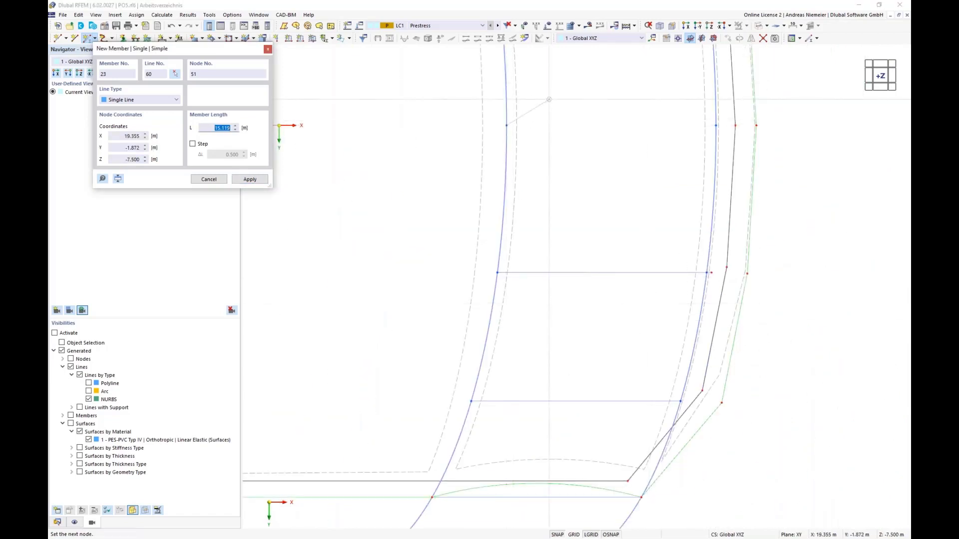
pyautogui.scroll(3, 712, 132)
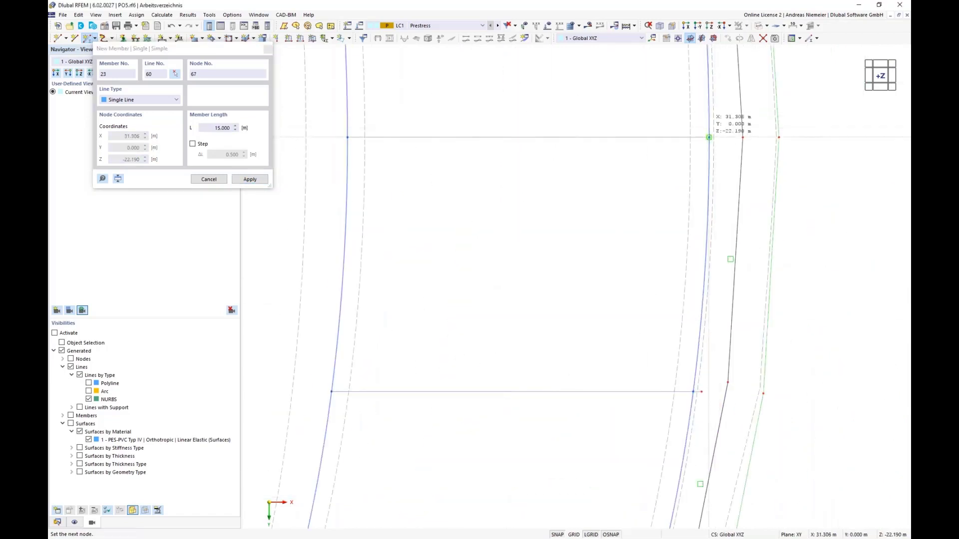
pyautogui.click(708, 137)
pyautogui.scroll(-3, 540, 295)
pyautogui.scroll(2, 475, 185)
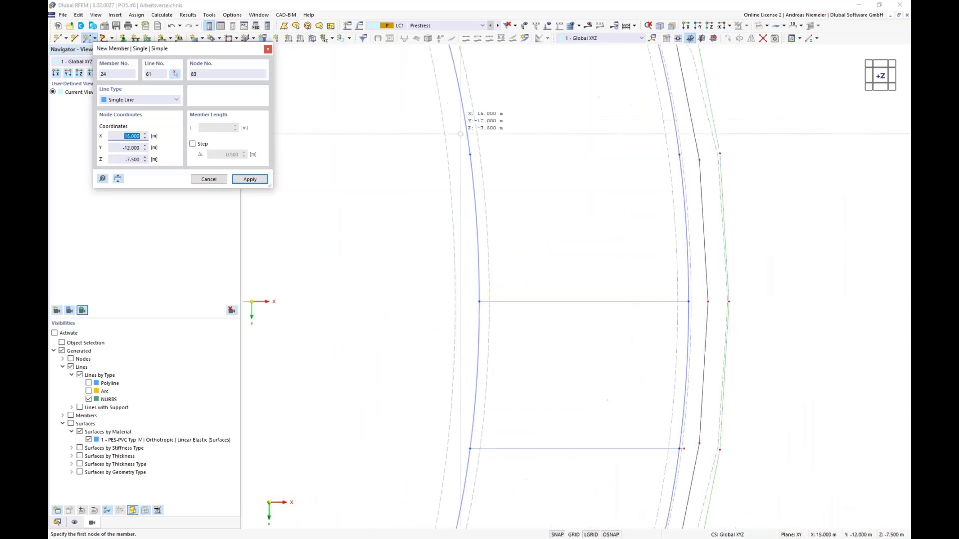
pyautogui.click(470, 155)
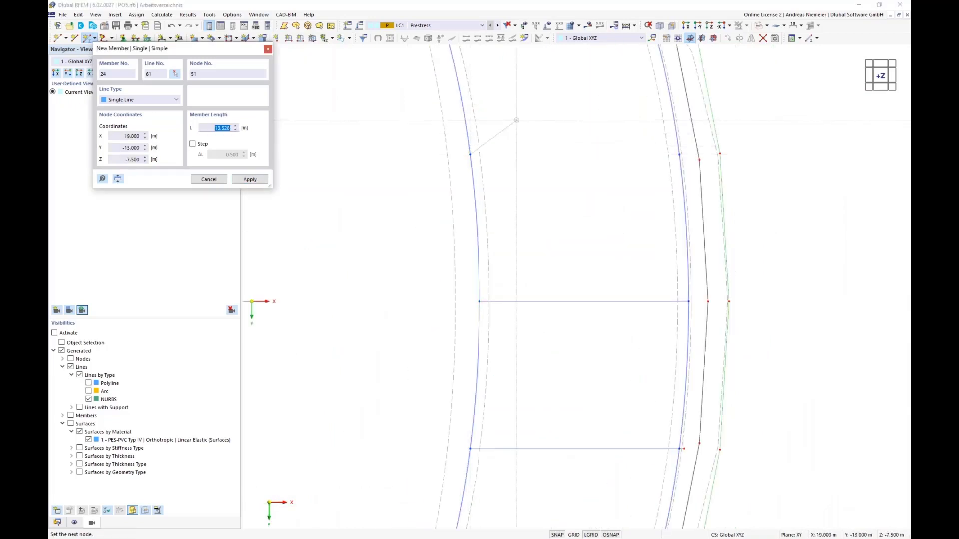
pyautogui.click(679, 154)
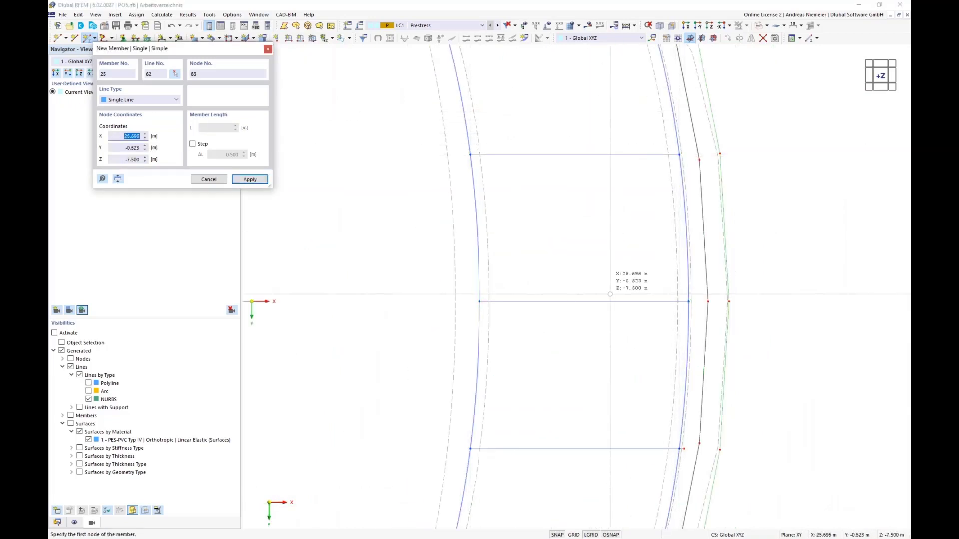
# - Place the last two truss members between the positive-X arches, up to the negative-Y edge, and finish member placement
pyautogui.scroll(-3, 565, 290)
pyautogui.scroll(3, 549, 174)
pyautogui.click(494, 177)
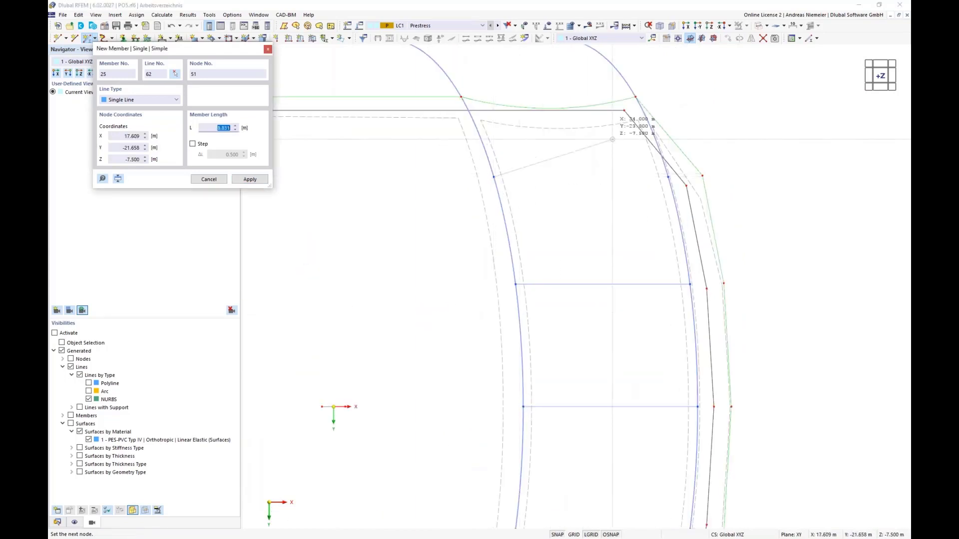
pyautogui.click(667, 177)
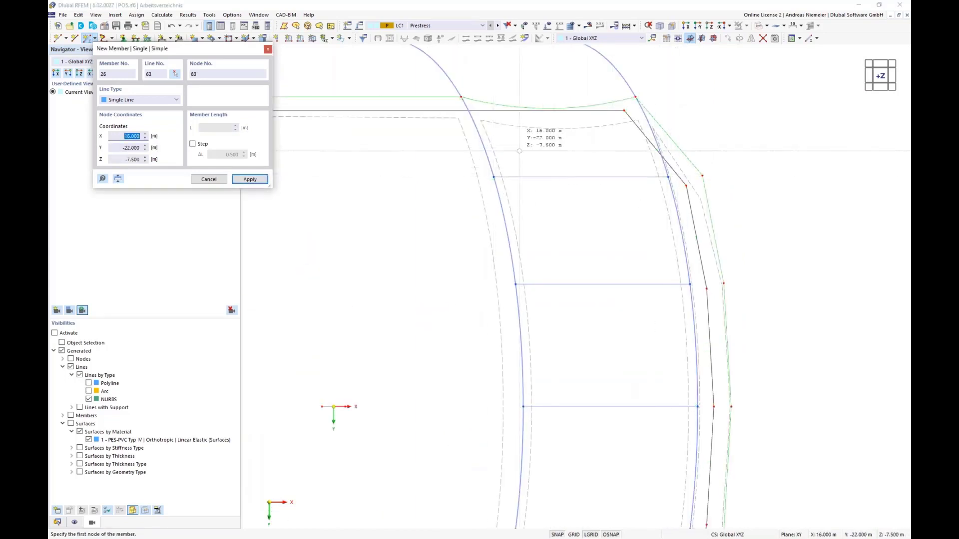
pyautogui.click(461, 96)
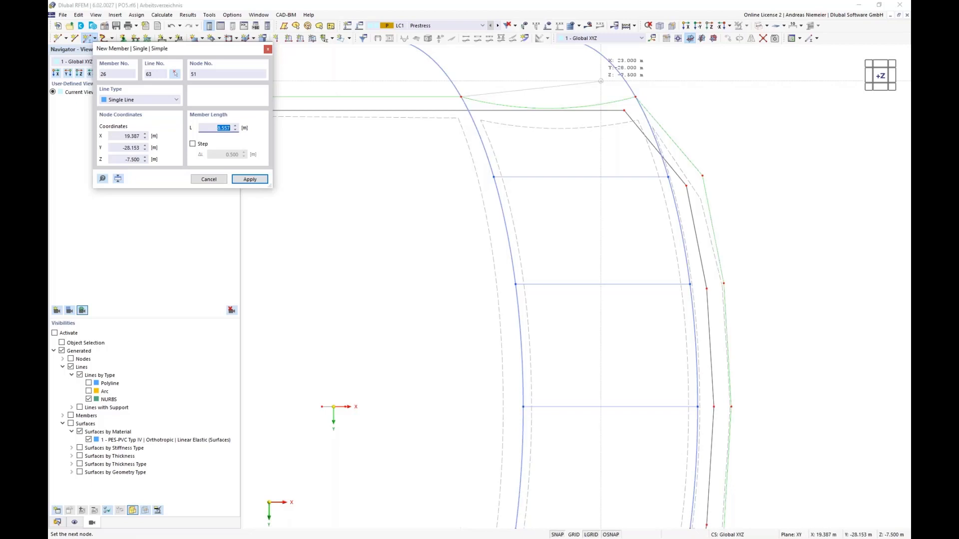
pyautogui.click(635, 97)
pyautogui.press('Escape')
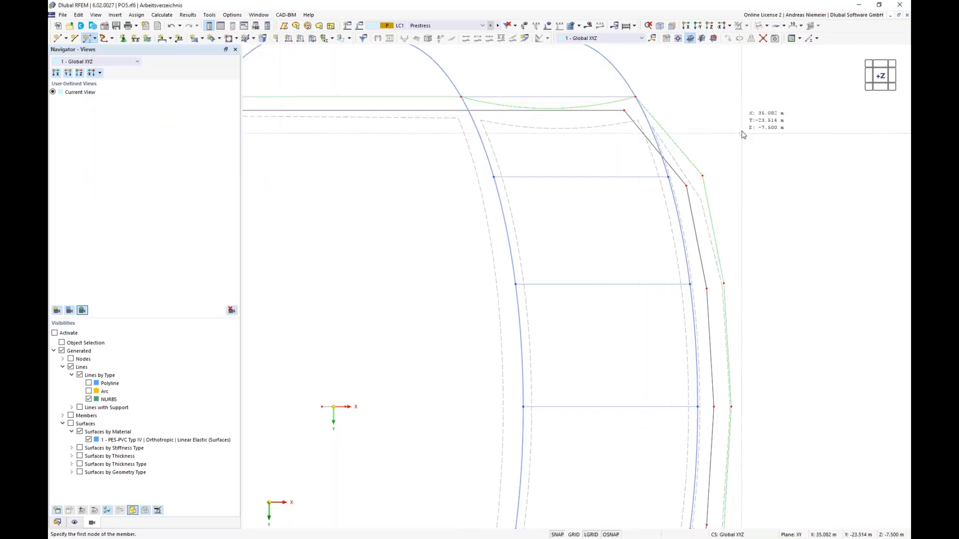
# - Move the overshooting end node of the truss member beside the positive-X crown, on the positive-Y side, onto the outer arch's node
pyautogui.scroll(-2, 738, 138)
pyautogui.scroll(4, 712, 398)
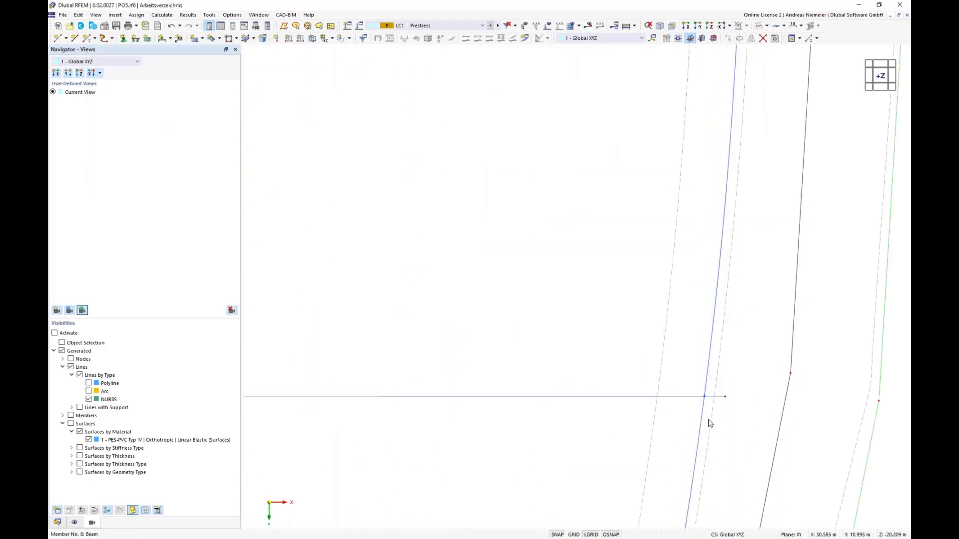
pyautogui.scroll(2, 704, 407)
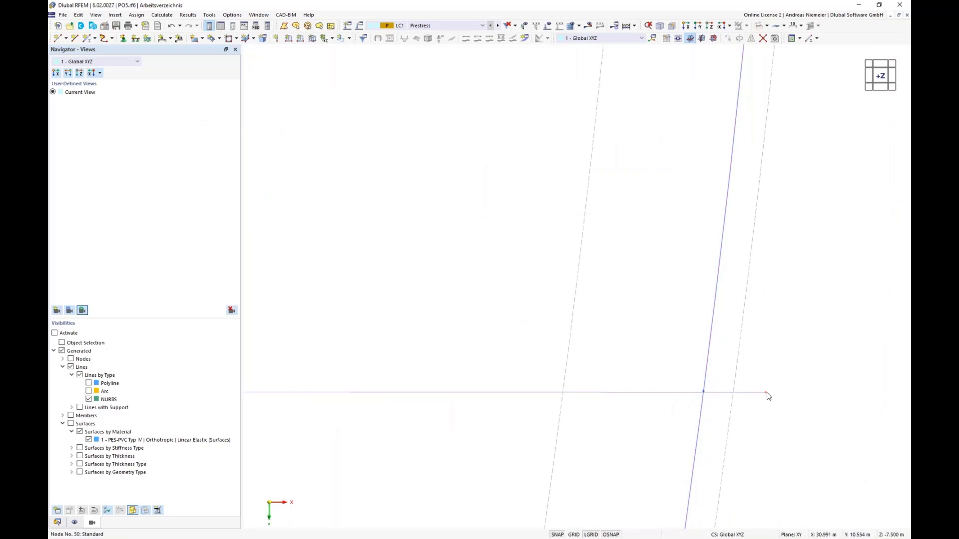
pyautogui.moveTo(768, 396); pyautogui.dragTo(705, 399)
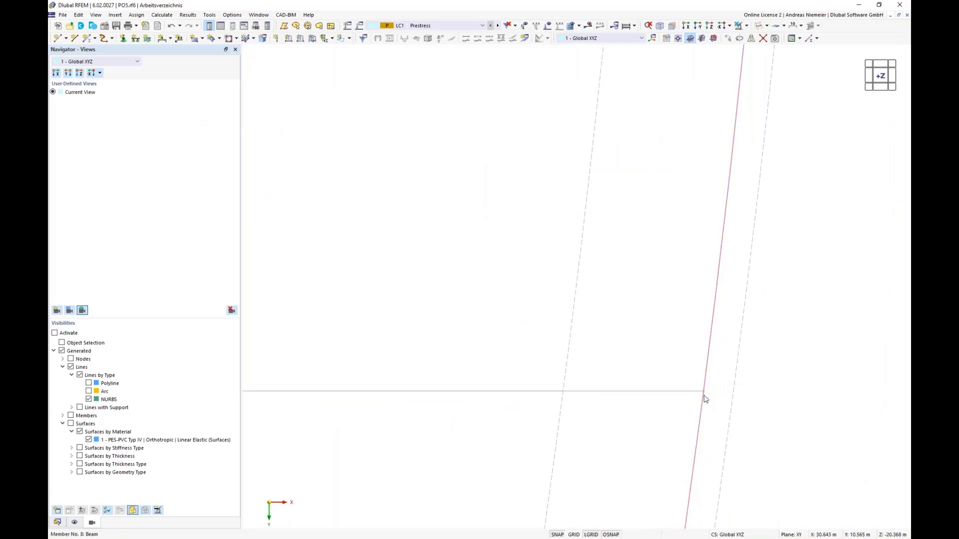
# - Move the stray end node of the crown truss member at negative X onto the inner arch's crown node
pyautogui.scroll(-8, 717, 308)
pyautogui.scroll(-3, 719, 308)
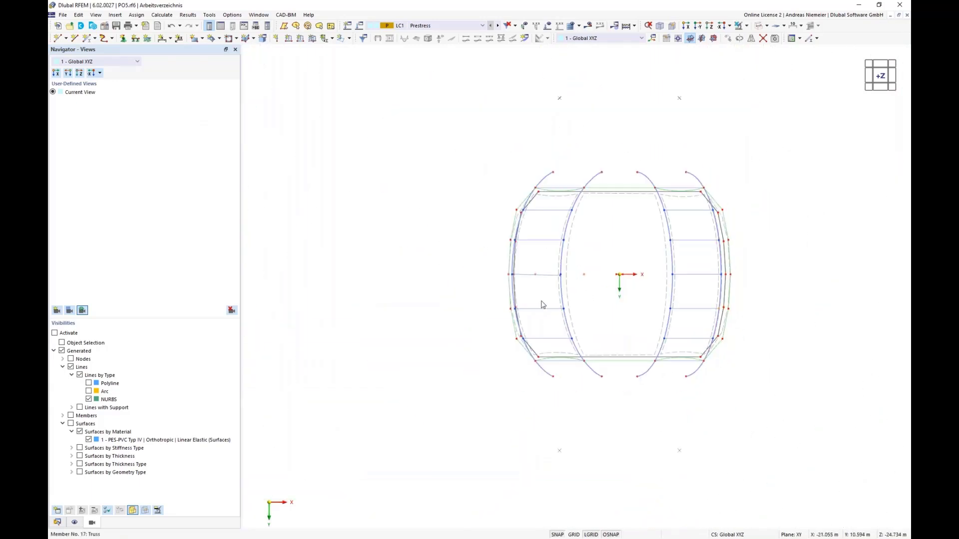
pyautogui.scroll(6, 561, 286)
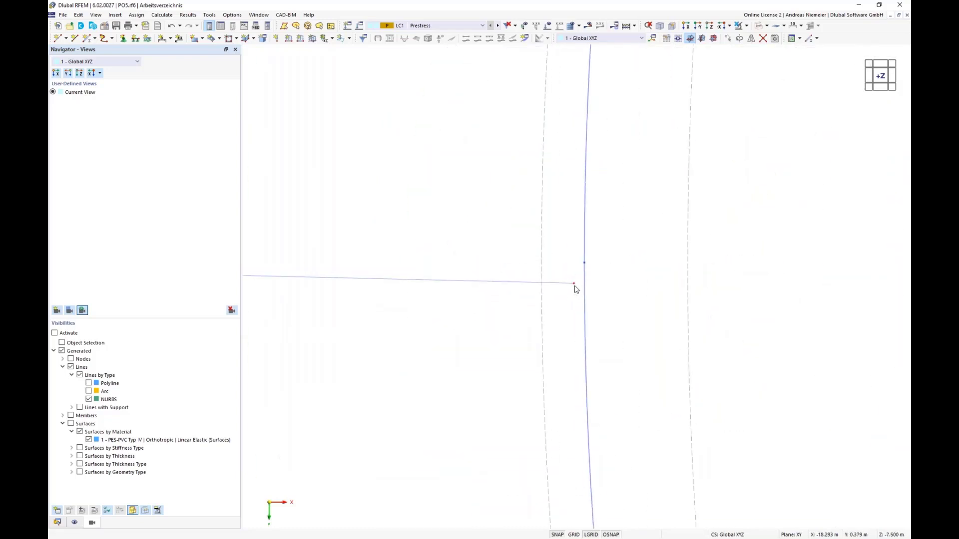
pyautogui.moveTo(585, 264); pyautogui.dragTo(587, 271)
pyautogui.scroll(-8, 555, 296)
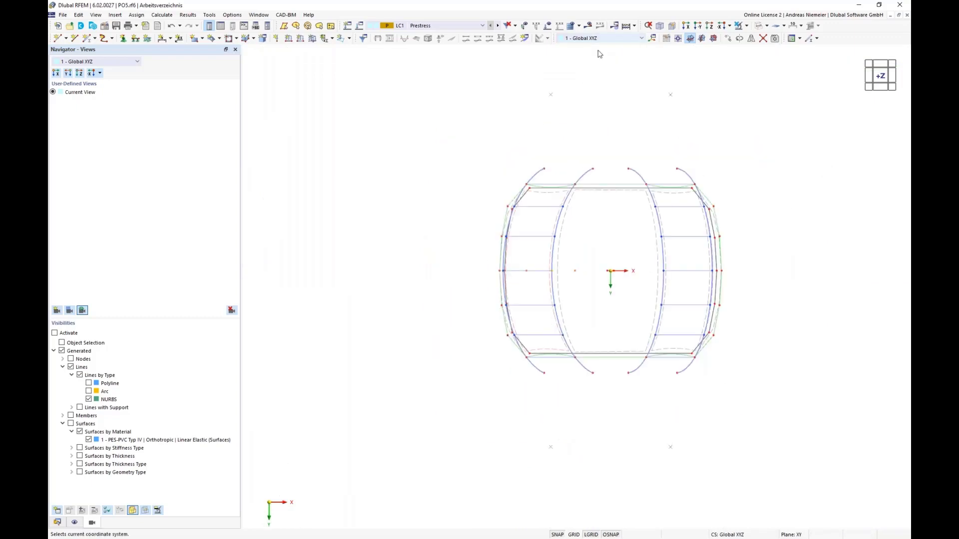
# - Show the model in an isometric view as a solid model and examine the arches and truss members from the side
pyautogui.click(660, 26)
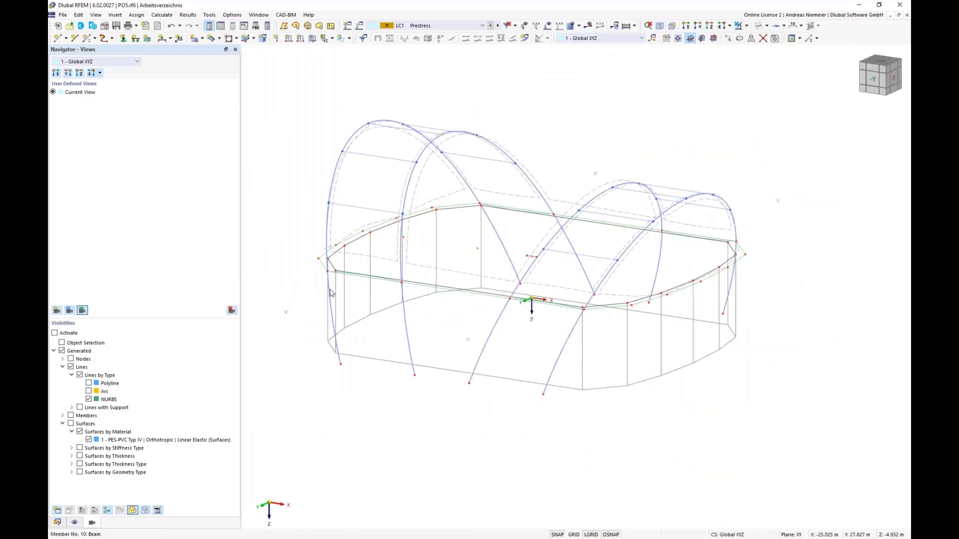
pyautogui.click(767, 26)
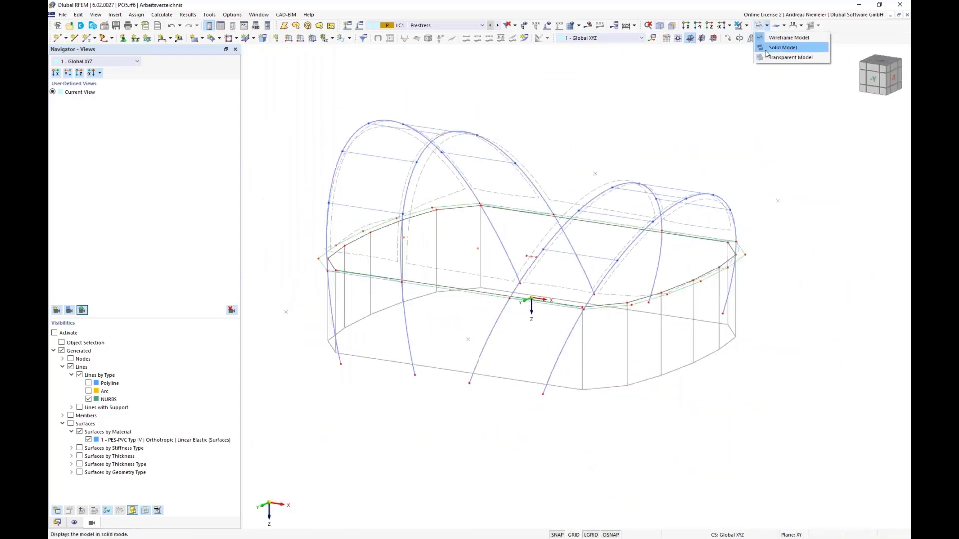
pyautogui.click(784, 47)
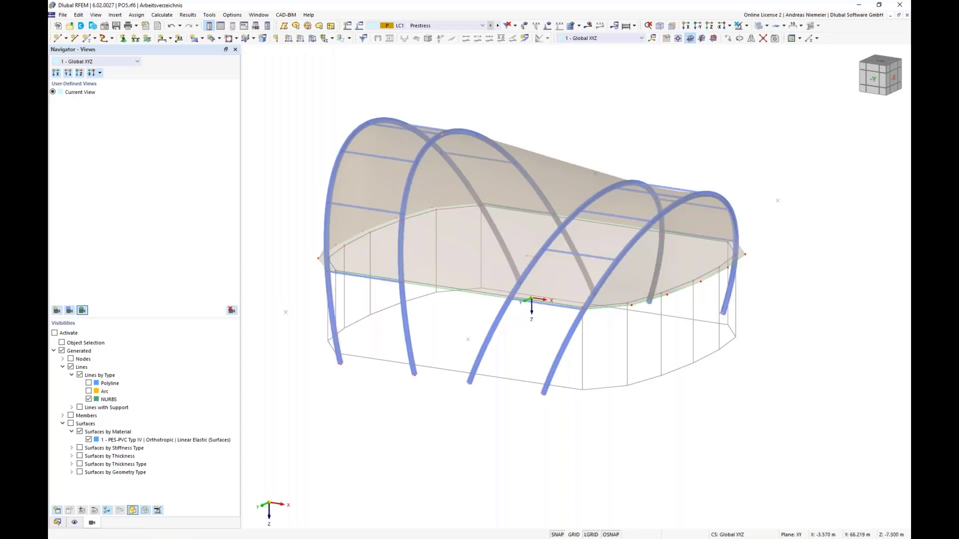
pyautogui.keyDown('ctrl'); pyautogui.moveTo(346, 346); pyautogui.dragTo(374, 357, button='middle'); pyautogui.keyUp('ctrl')
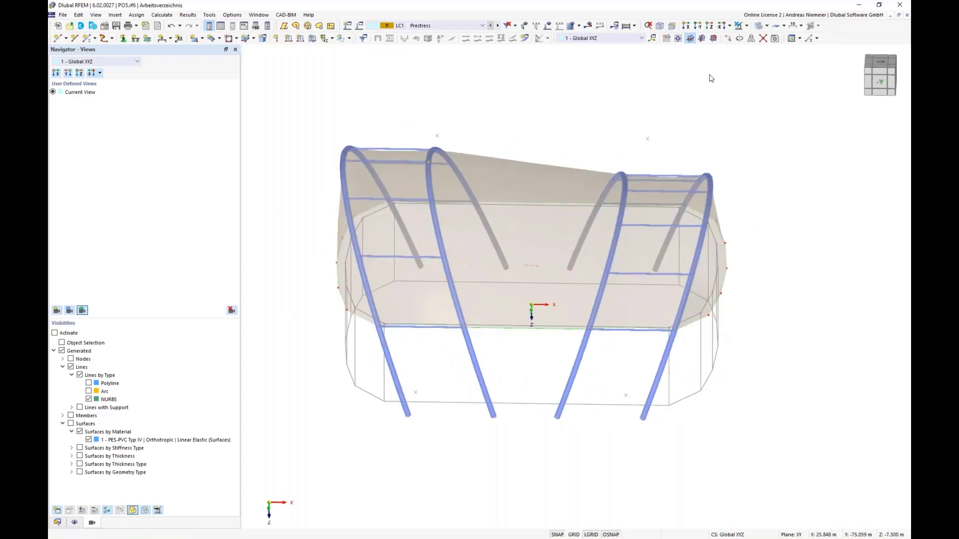
# - Show the model as a wireframe from above and set up a new single member of type Tension
pyautogui.click(773, 29)
pyautogui.click(789, 37)
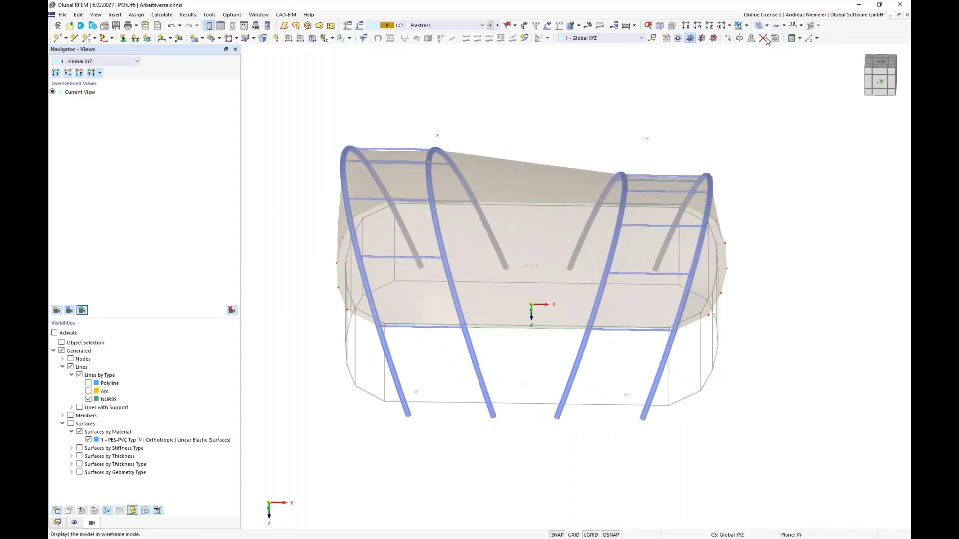
pyautogui.click(711, 27)
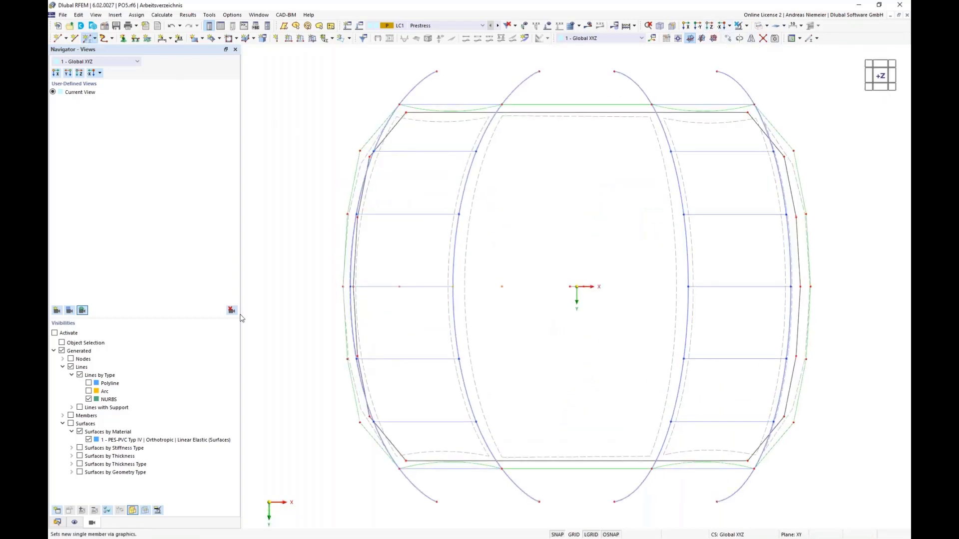
pyautogui.click(246, 150)
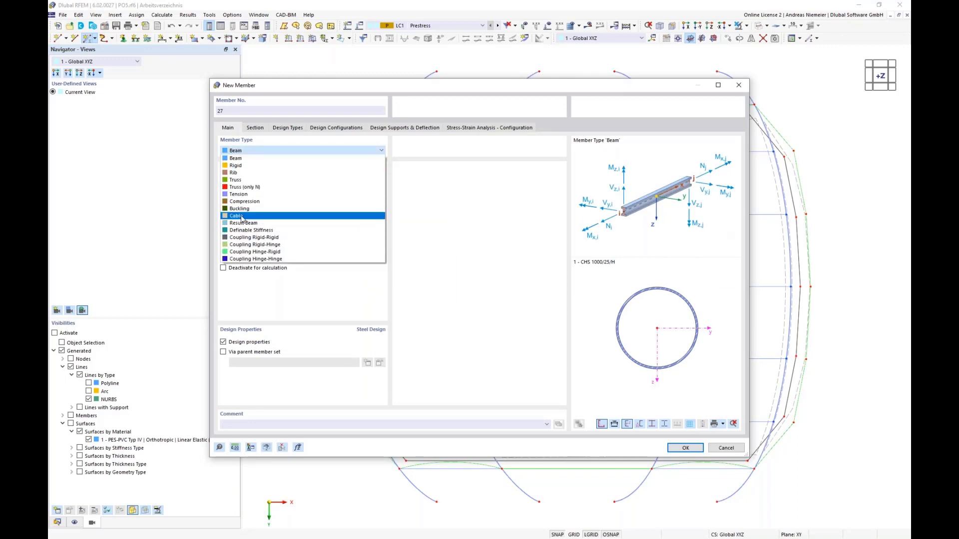
pyautogui.click(244, 195)
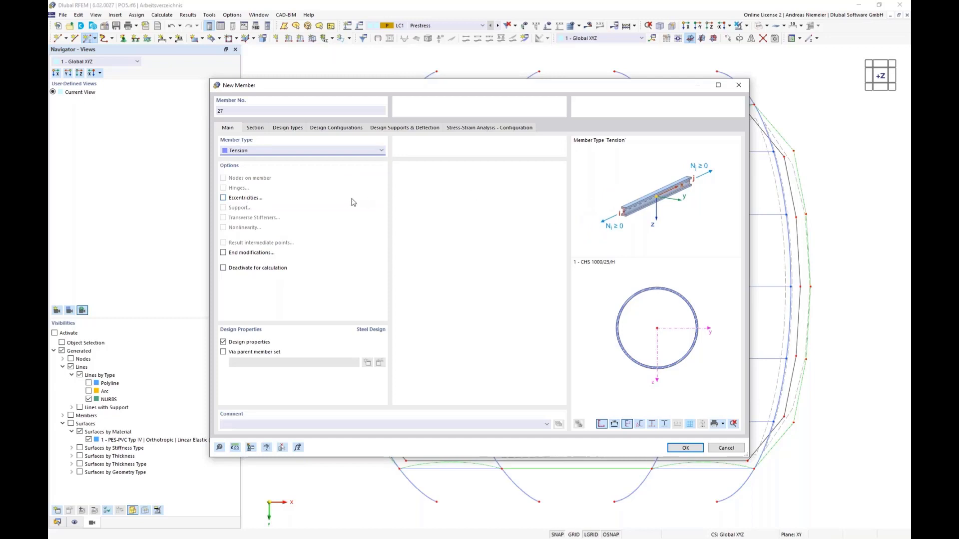
# - Choose the solid round bar section R 28 in S355 from the section library for the tension member and accept the member settings
pyautogui.click(255, 129)
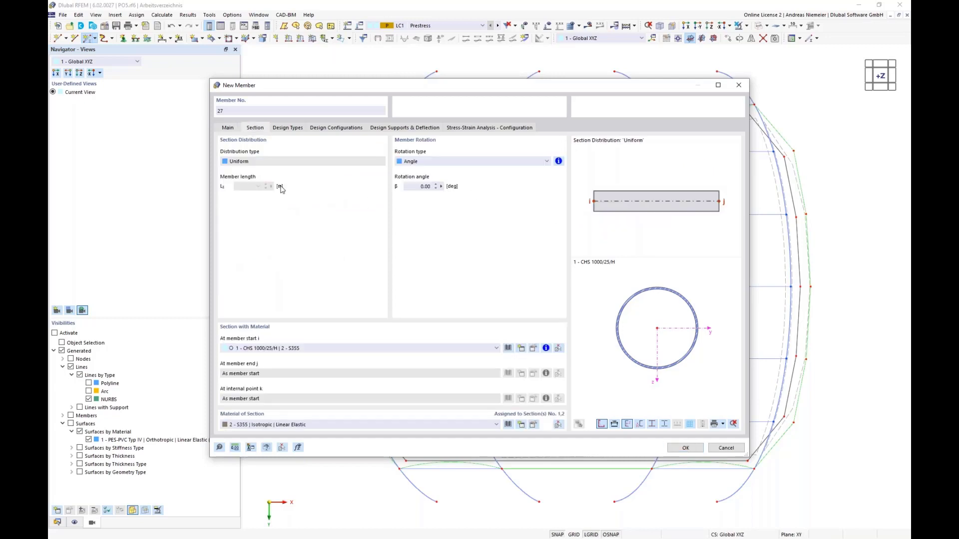
pyautogui.click(508, 349)
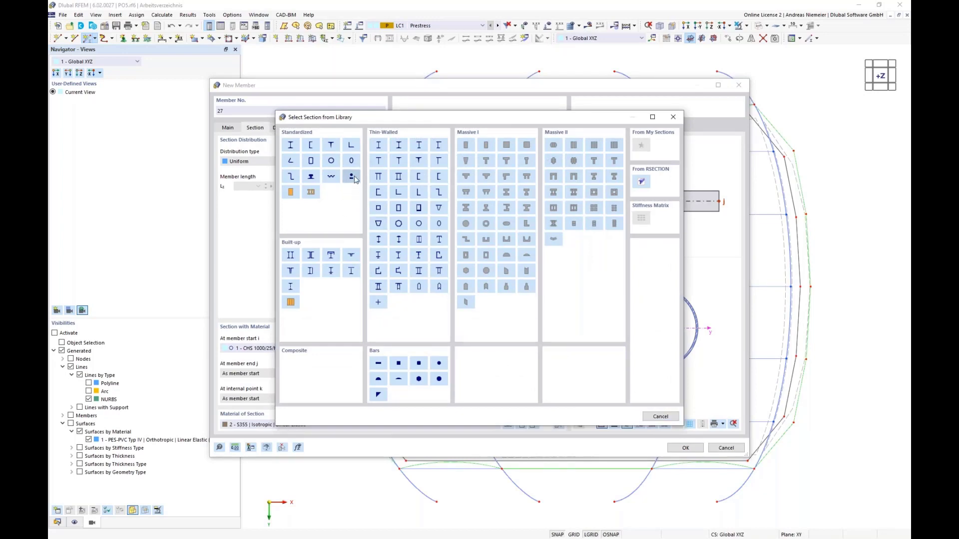
pyautogui.click(353, 178)
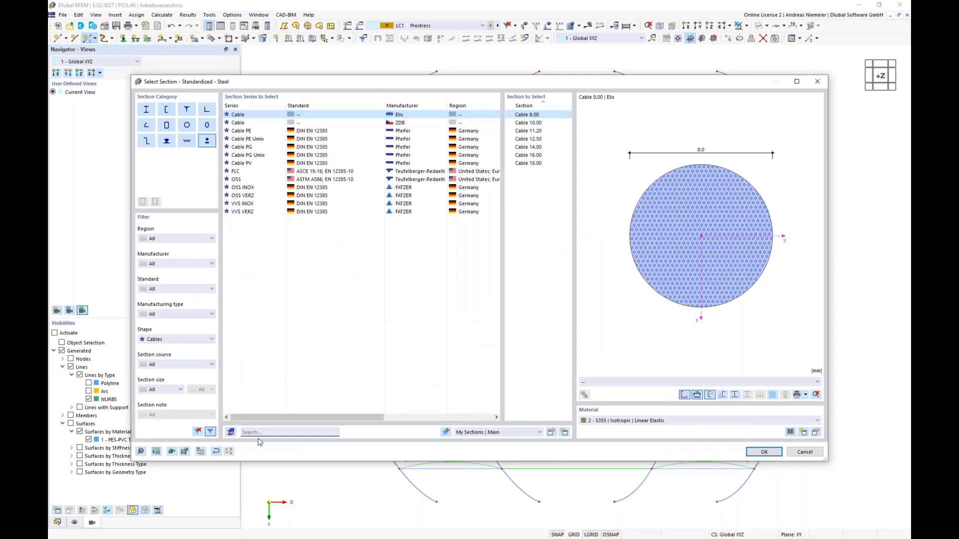
pyautogui.click(163, 342)
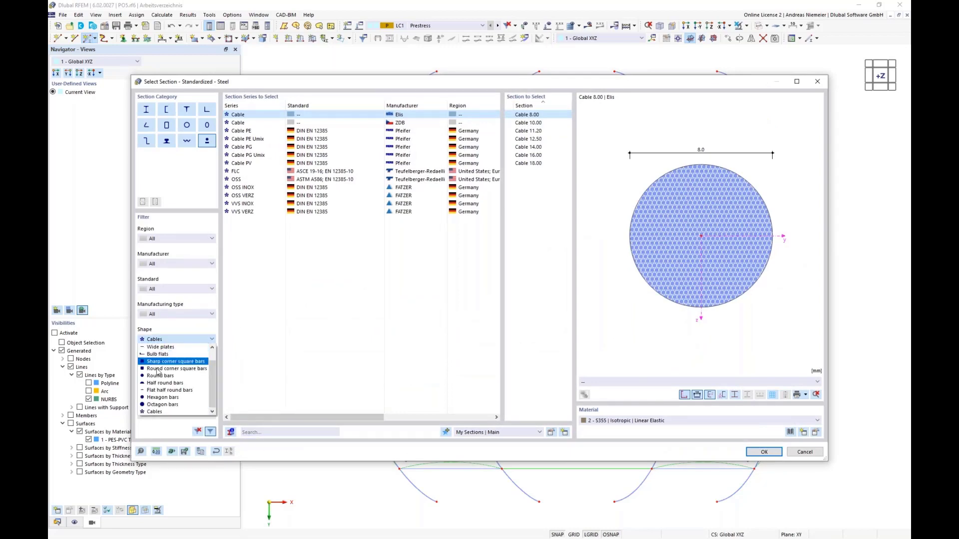
pyautogui.click(167, 348)
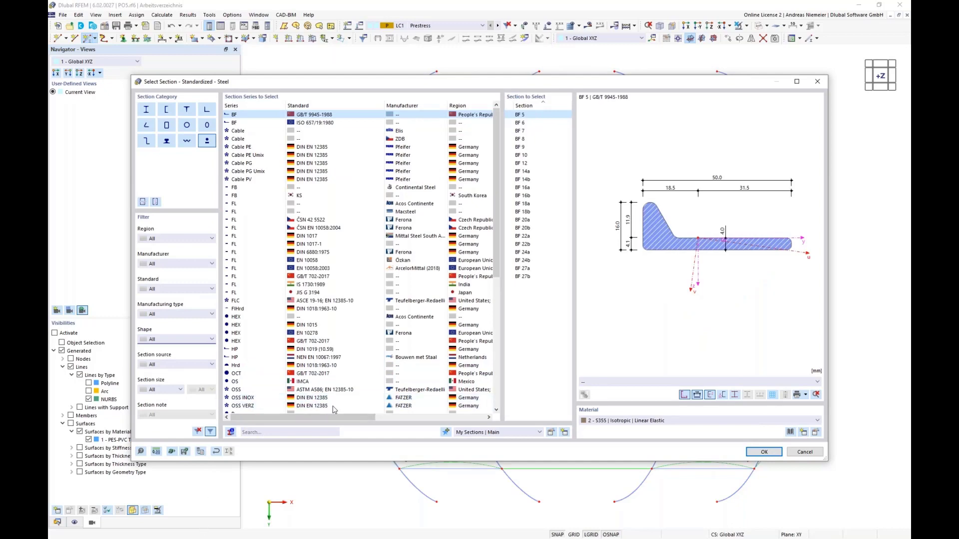
pyautogui.click(275, 432)
pyautogui.write('r')
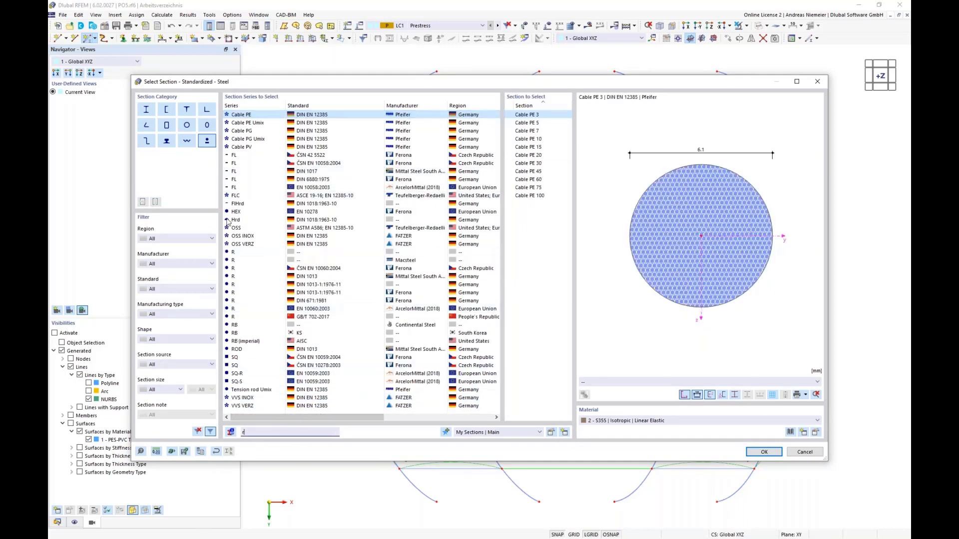
pyautogui.click(235, 253)
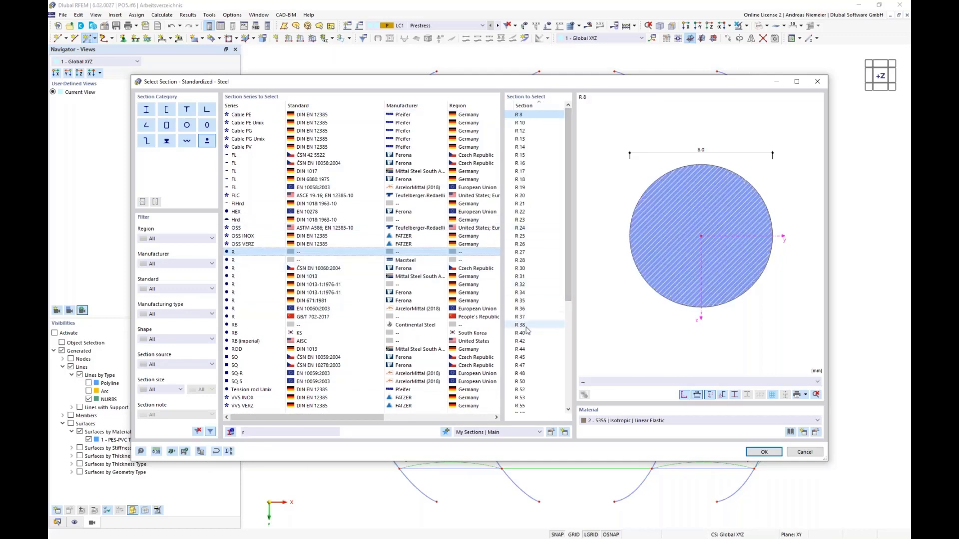
pyautogui.click(528, 260)
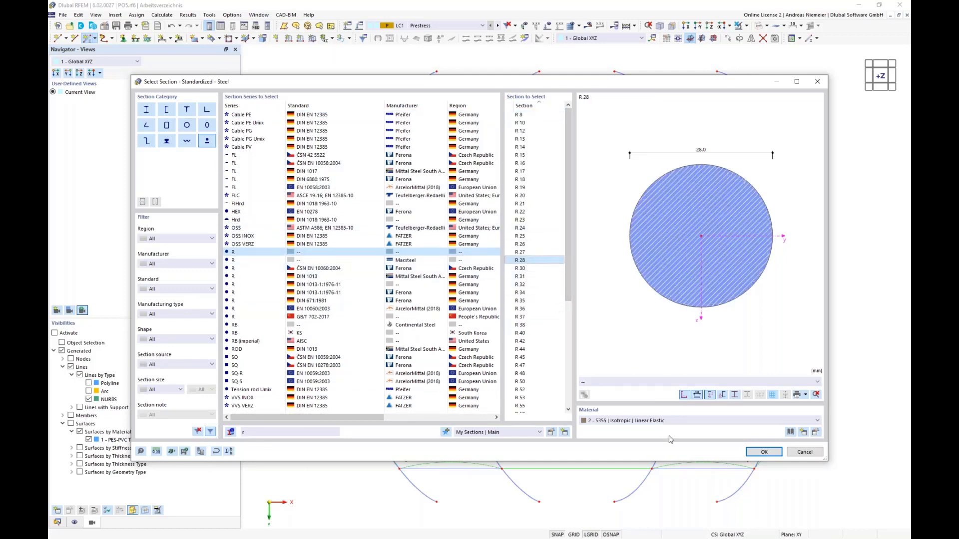
pyautogui.click(765, 453)
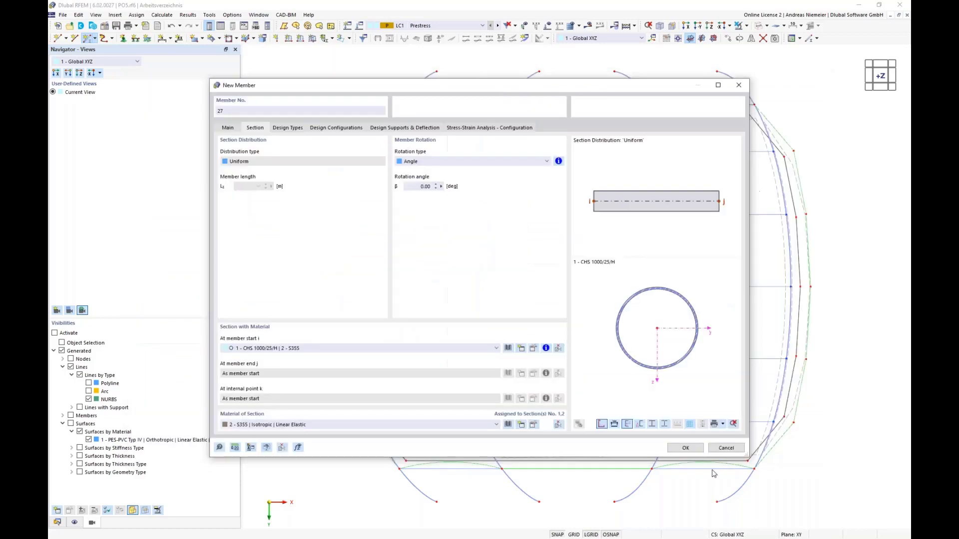
pyautogui.click(685, 448)
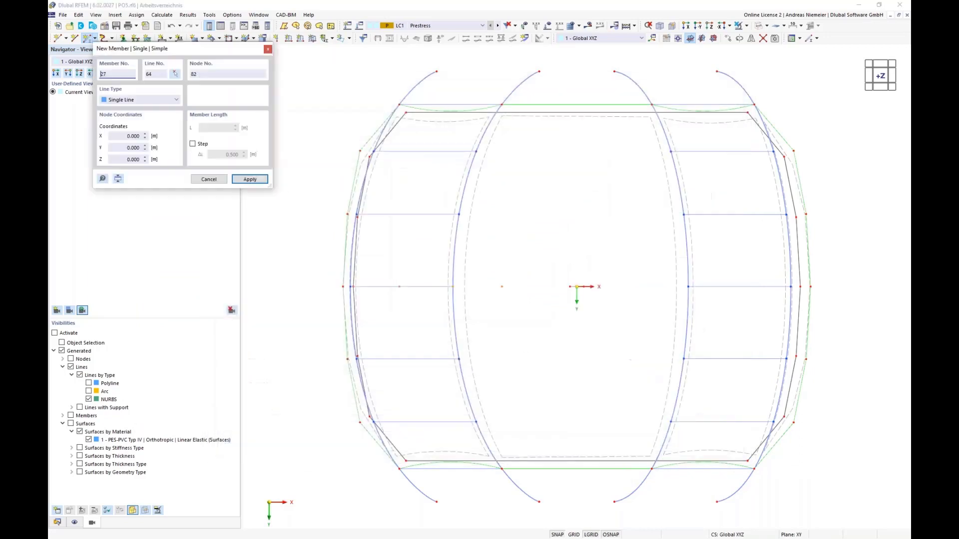
# - Place zigzag tension members between the negative-X arches, from the outer arch's positive-Y foot up to its crown node
pyautogui.click(436, 501)
pyautogui.scroll(3, 492, 479)
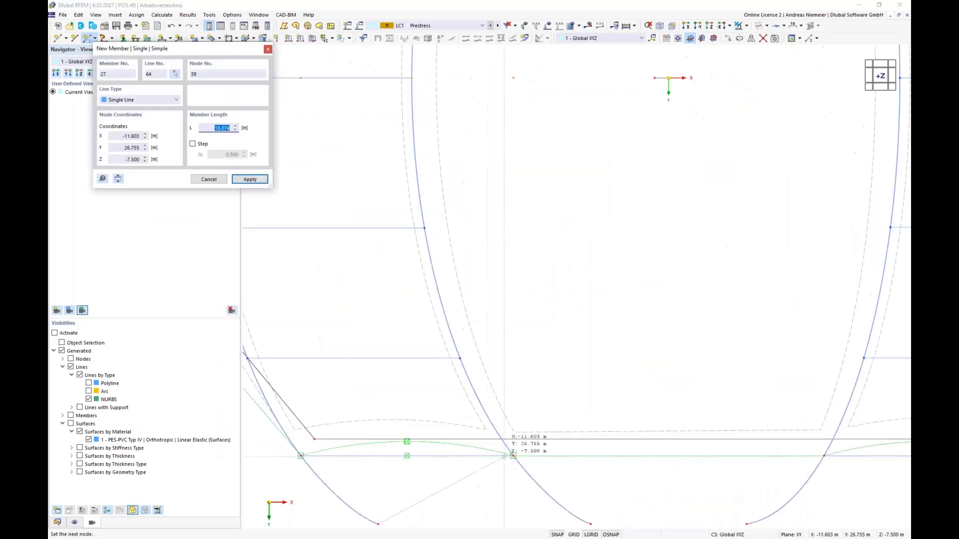
pyautogui.click(513, 455)
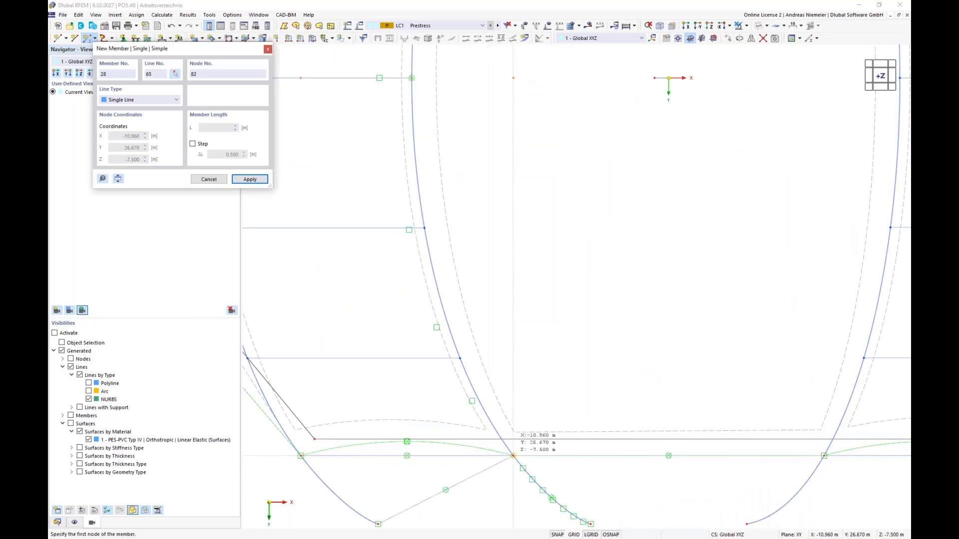
pyautogui.scroll(-2, 409, 416)
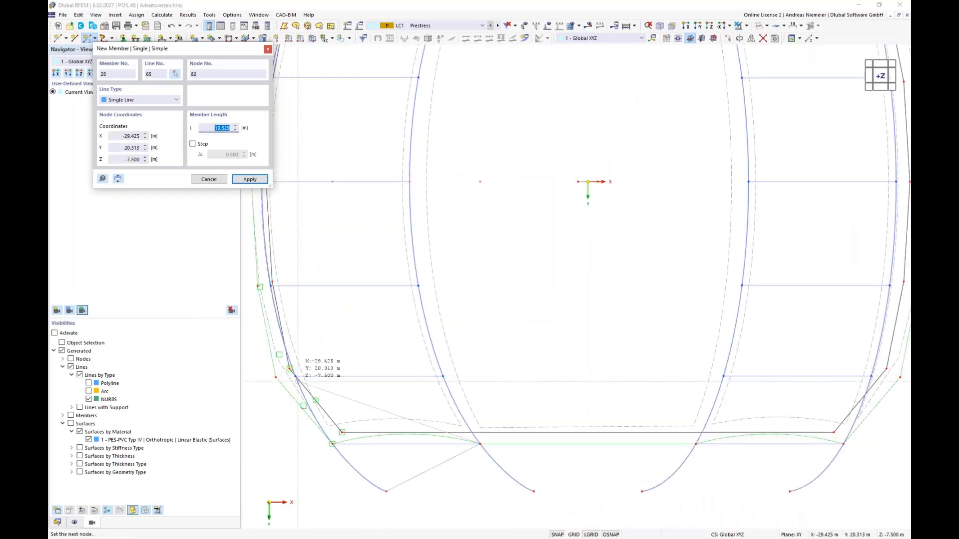
pyautogui.click(295, 377)
pyautogui.click(300, 379)
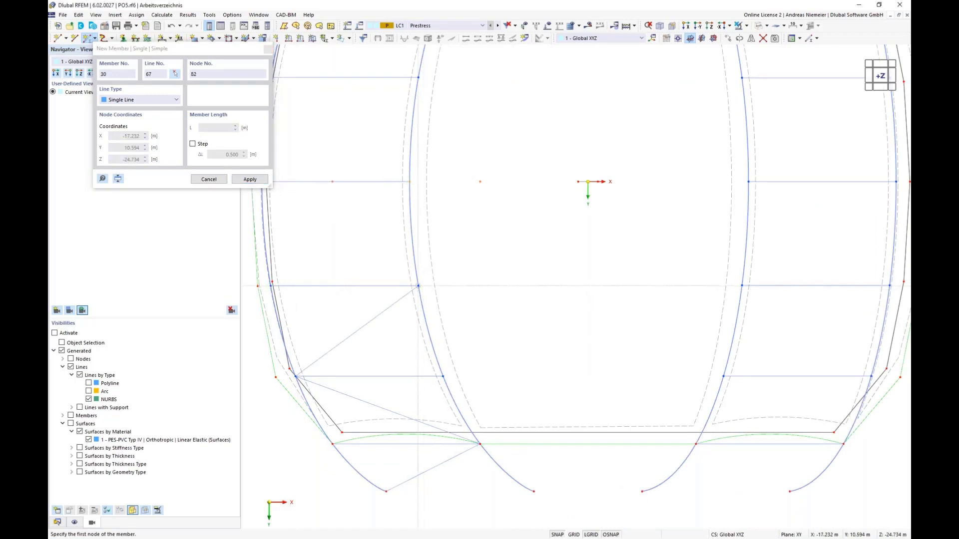
pyautogui.click(418, 285)
pyautogui.scroll(-1, 422, 283)
pyautogui.scroll(2, 287, 196)
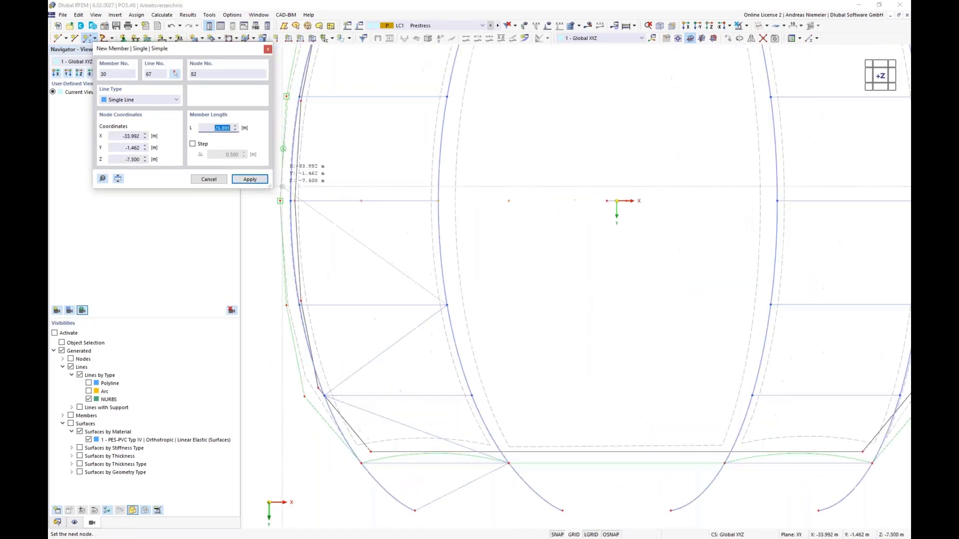
pyautogui.click(289, 199)
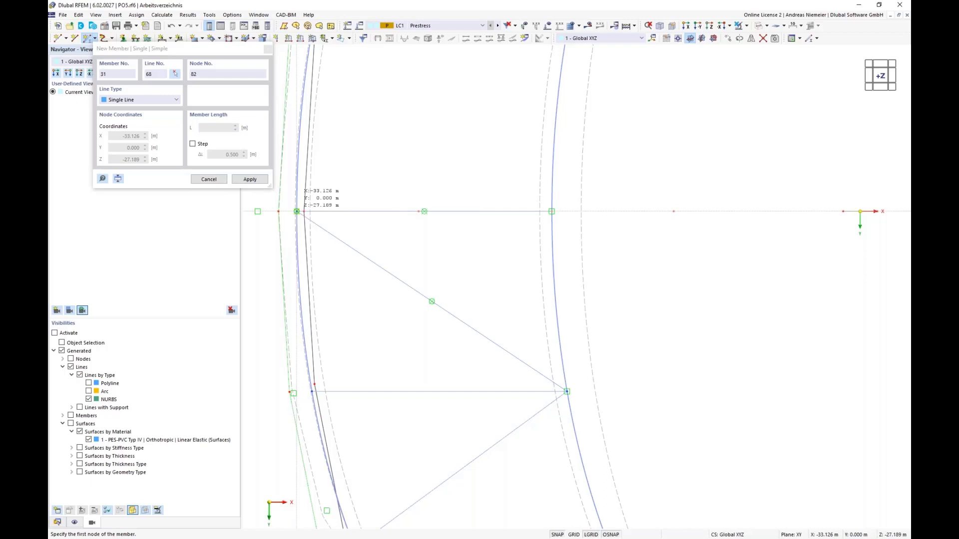
# - Place the crossing tension members between the negative-X arches, from the inner arch's crown node down to its positive-Y foot
pyautogui.click(551, 211)
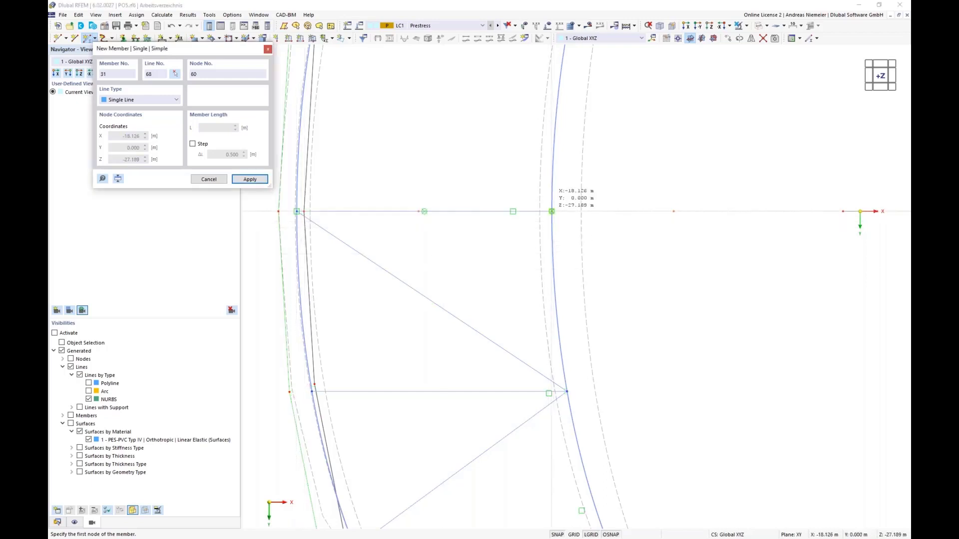
pyautogui.click(313, 391)
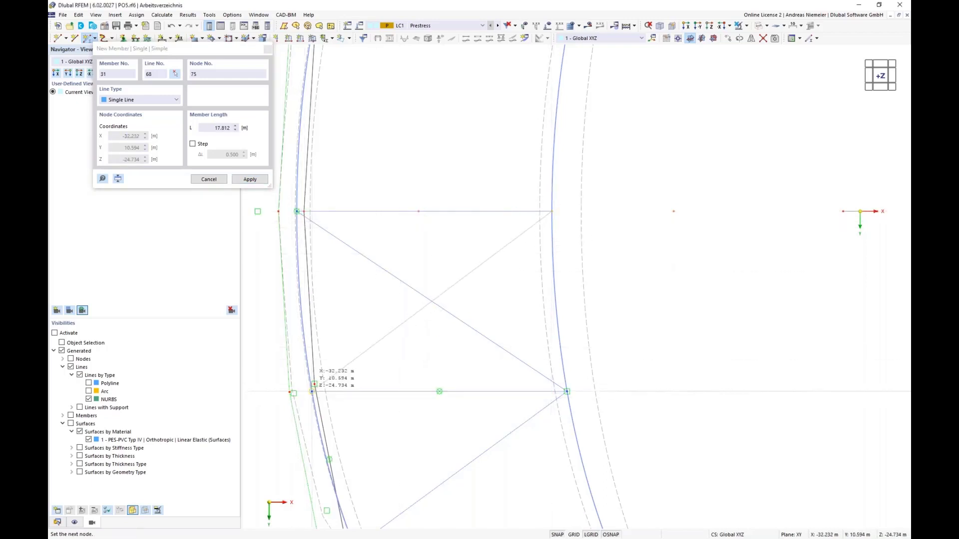
pyautogui.click(312, 391)
pyautogui.scroll(-2, 361, 256)
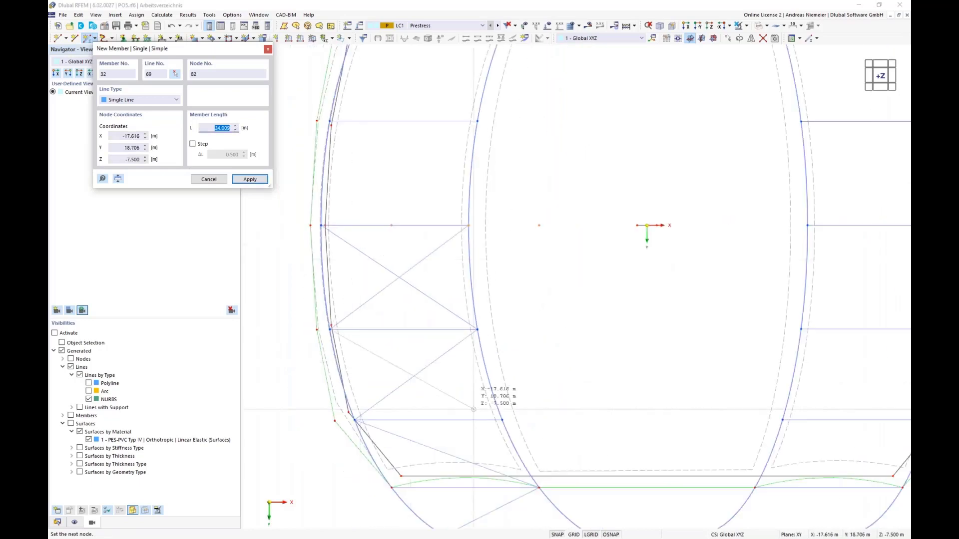
pyautogui.scroll(2, 495, 412)
pyautogui.click(512, 411)
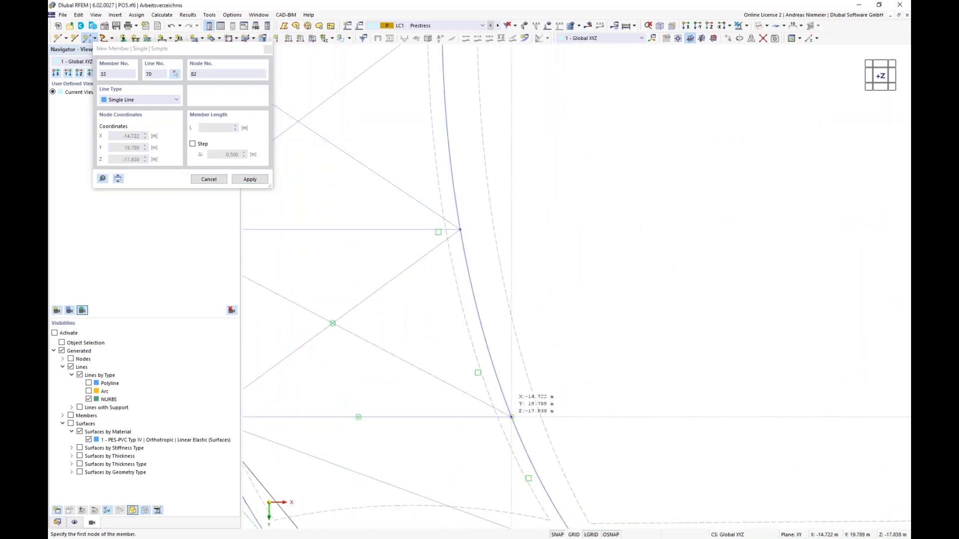
pyautogui.scroll(-4, 566, 271)
pyautogui.scroll(3, 459, 423)
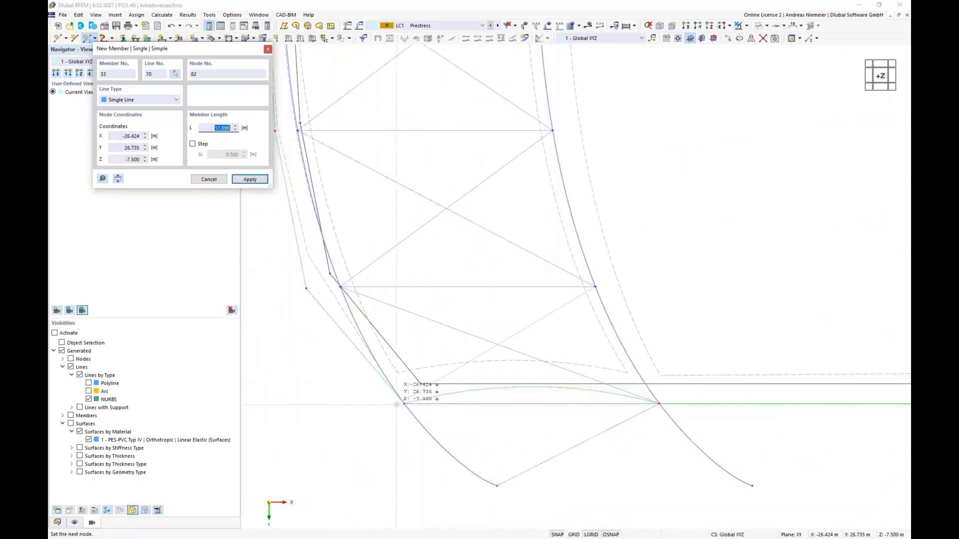
pyautogui.click(404, 403)
pyautogui.click(404, 404)
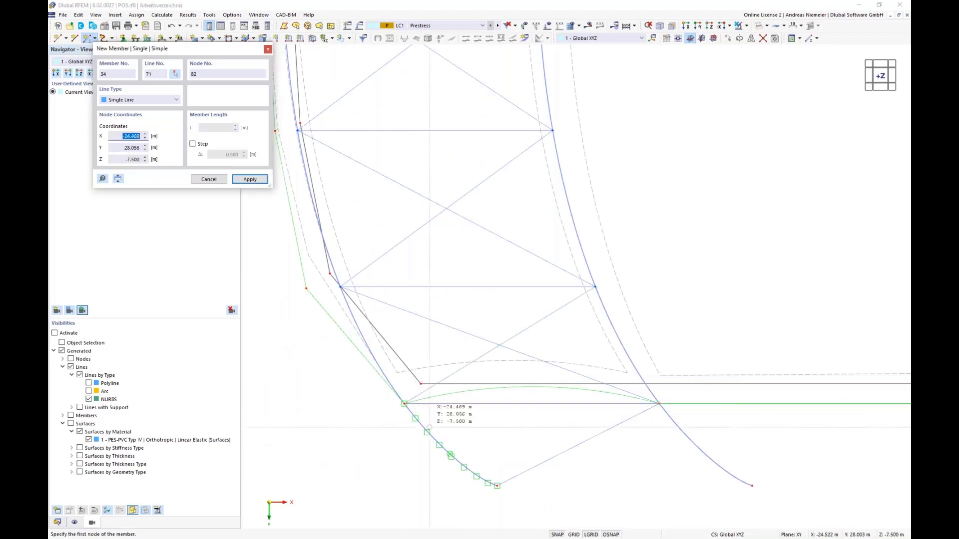
pyautogui.click(752, 485)
# - Place zigzag tension members between the positive-X arches, from the inner arch's positive-Y foot up to its crown node
pyautogui.scroll(-3, 450, 425)
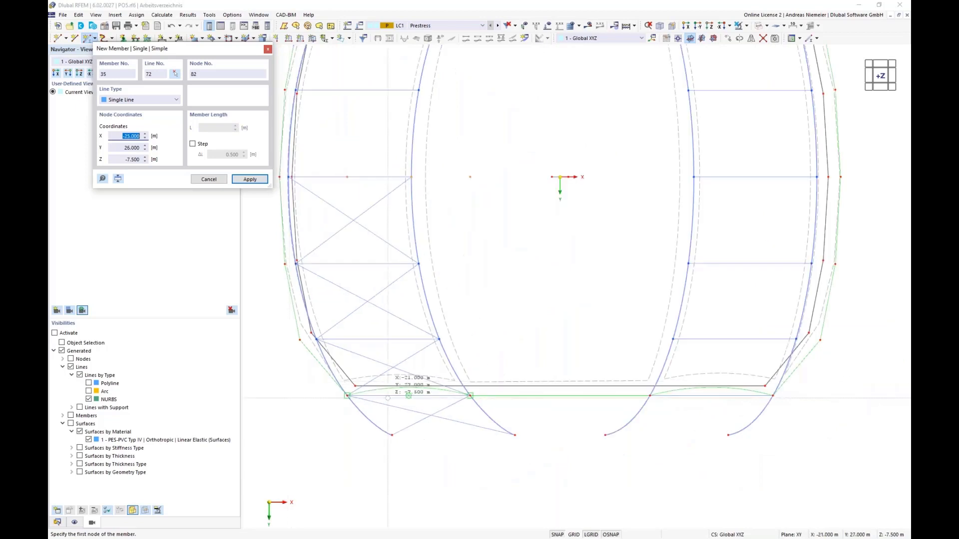
pyautogui.scroll(3, 615, 435)
pyautogui.click(615, 434)
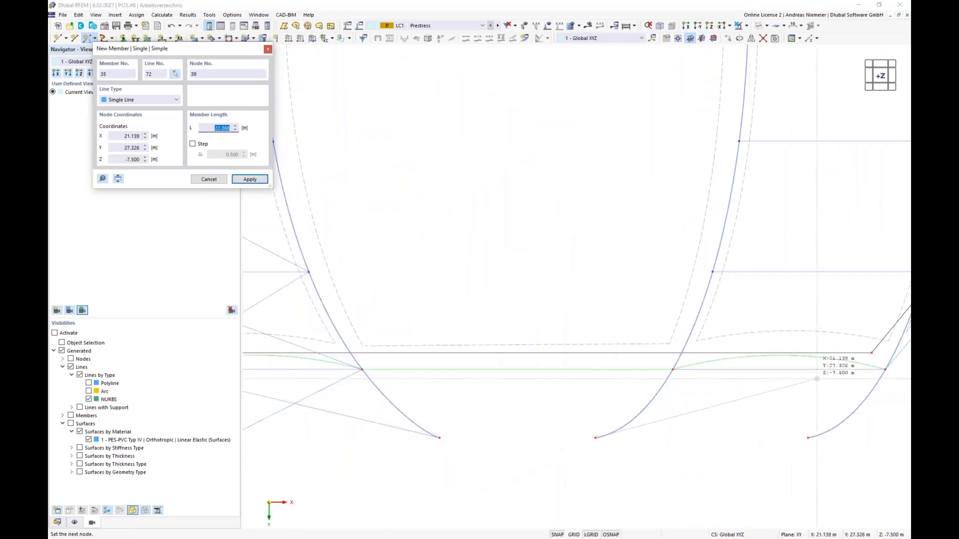
pyautogui.click(885, 369)
pyautogui.click(713, 272)
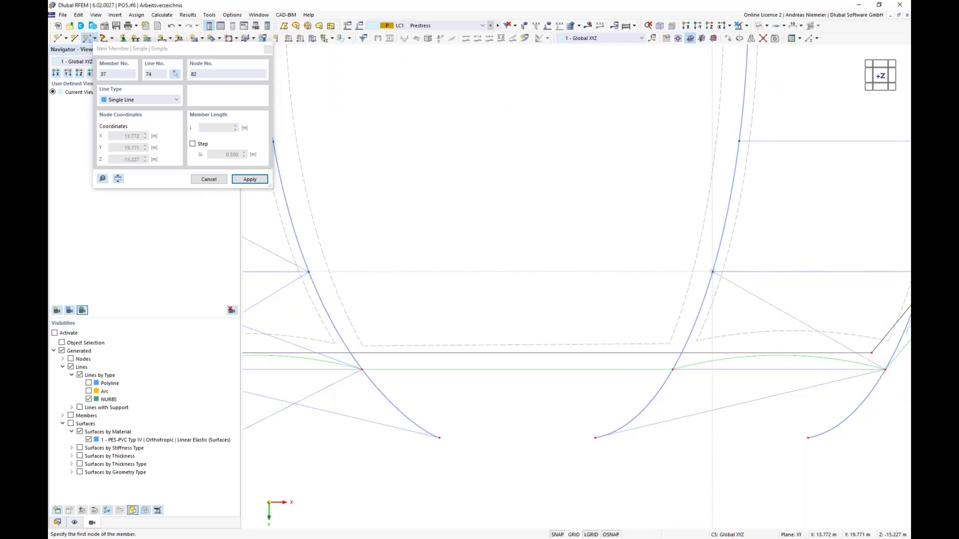
pyautogui.scroll(-3, 483, 322)
pyautogui.scroll(3, 732, 243)
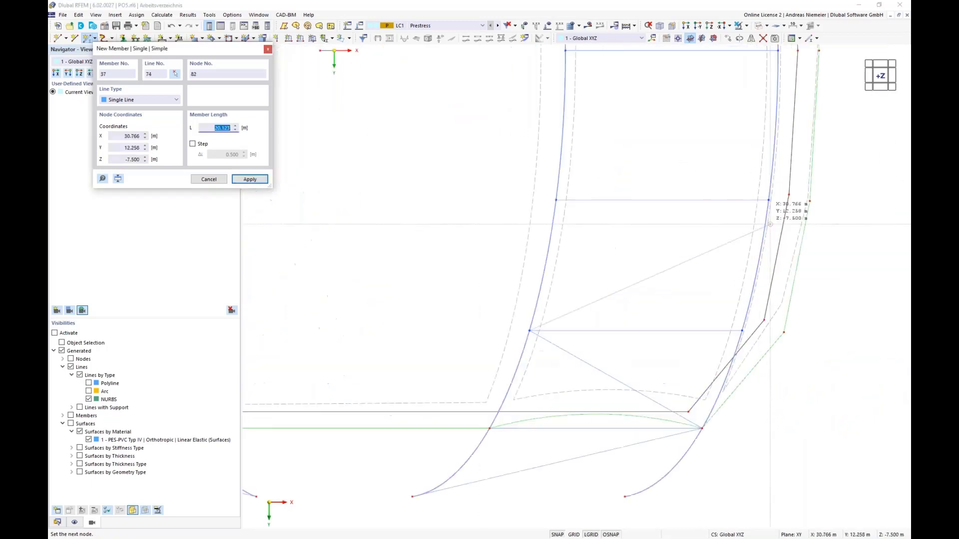
pyautogui.click(769, 200)
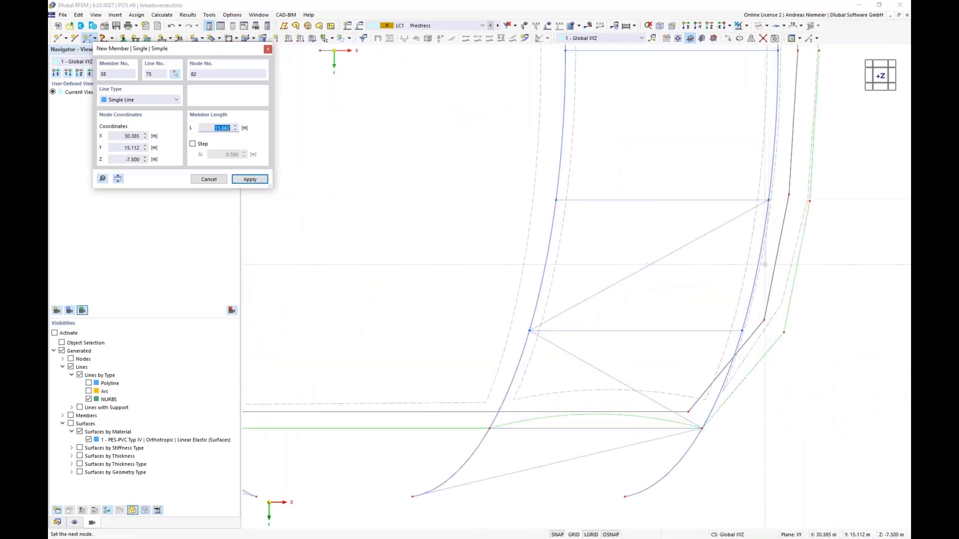
pyautogui.scroll(-3, 643, 156)
pyautogui.click(643, 156)
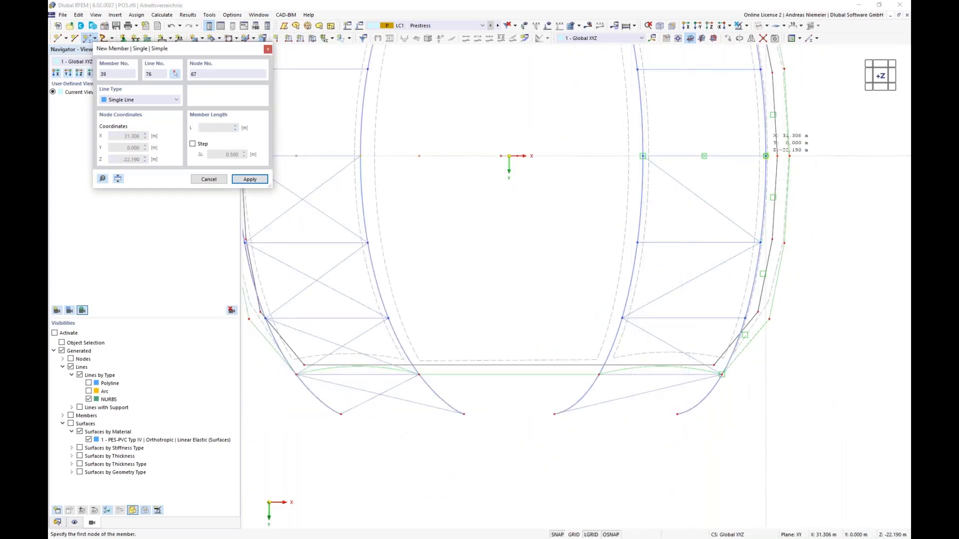
# - Place the crossing tension members between the positive-X arches, from the outer arch's crown node down to its positive-Y foot
pyautogui.click(643, 156)
pyautogui.click(638, 243)
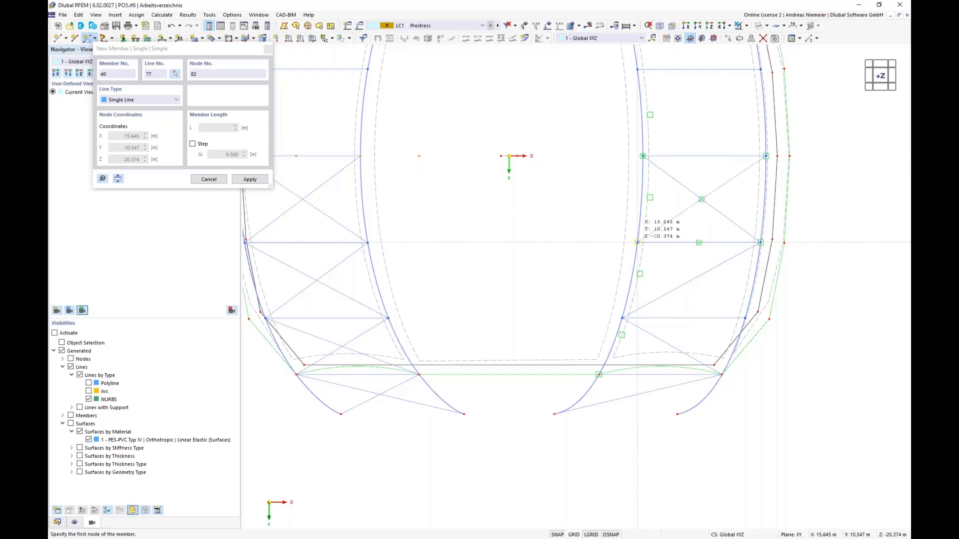
pyautogui.click(638, 242)
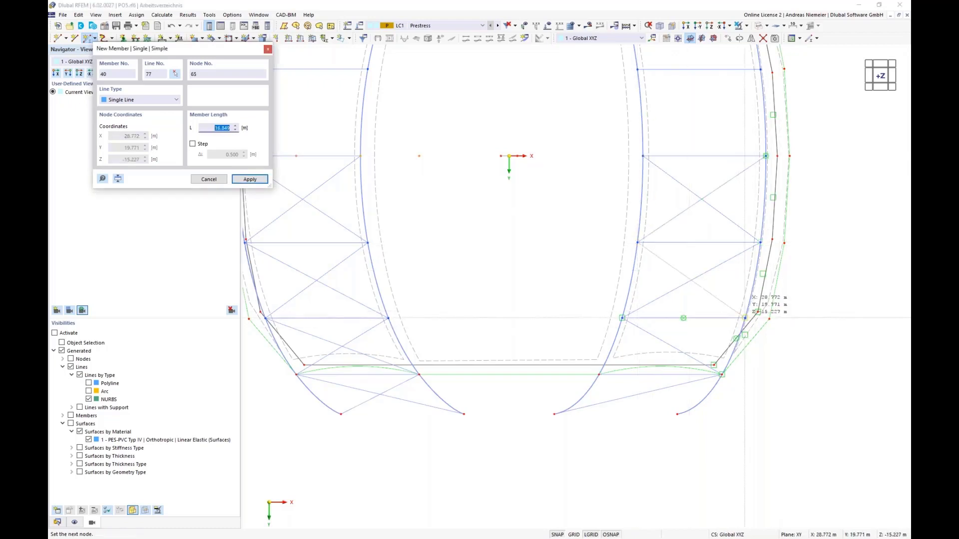
pyautogui.click(745, 318)
pyautogui.click(745, 318)
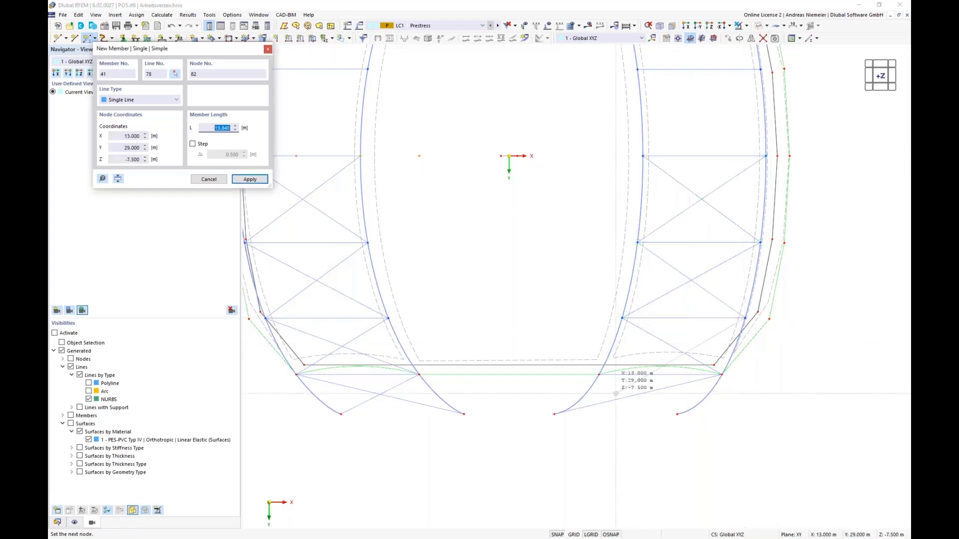
pyautogui.click(599, 375)
pyautogui.click(599, 374)
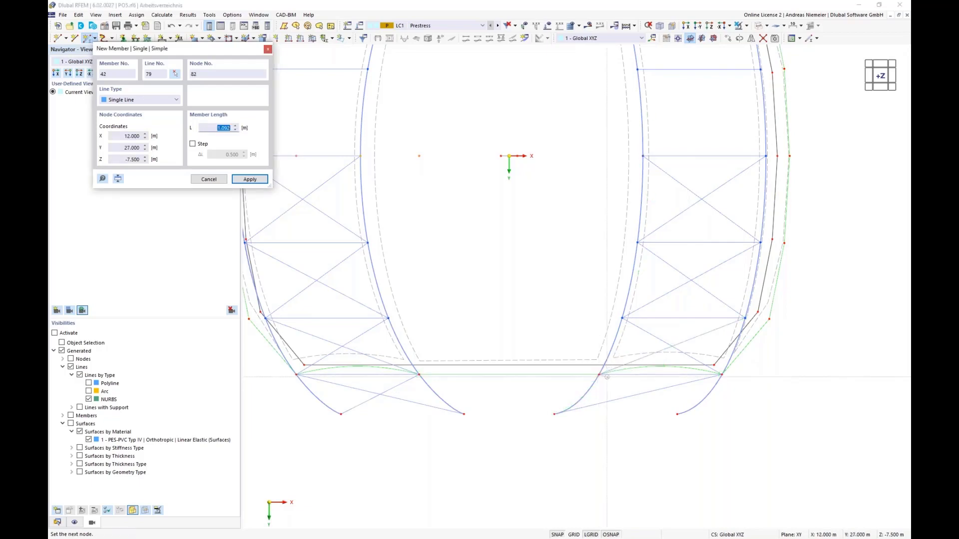
pyautogui.click(678, 414)
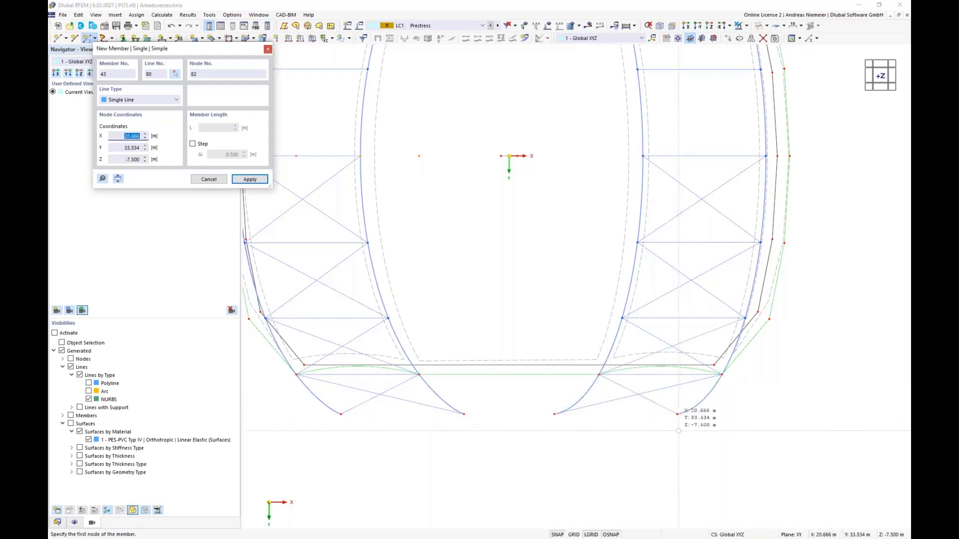
pyautogui.press('Escape')
# - Select all tension members with section R 28 through the section list and mirror copies of them to the negative-Y side
pyautogui.scroll(-2, 593, 429)
pyautogui.keyDown('ctrl'); pyautogui.moveTo(610, 457); pyautogui.dragTo(428, 340, button='middle'); pyautogui.keyUp('ctrl')
pyautogui.scroll(1, 428, 339)
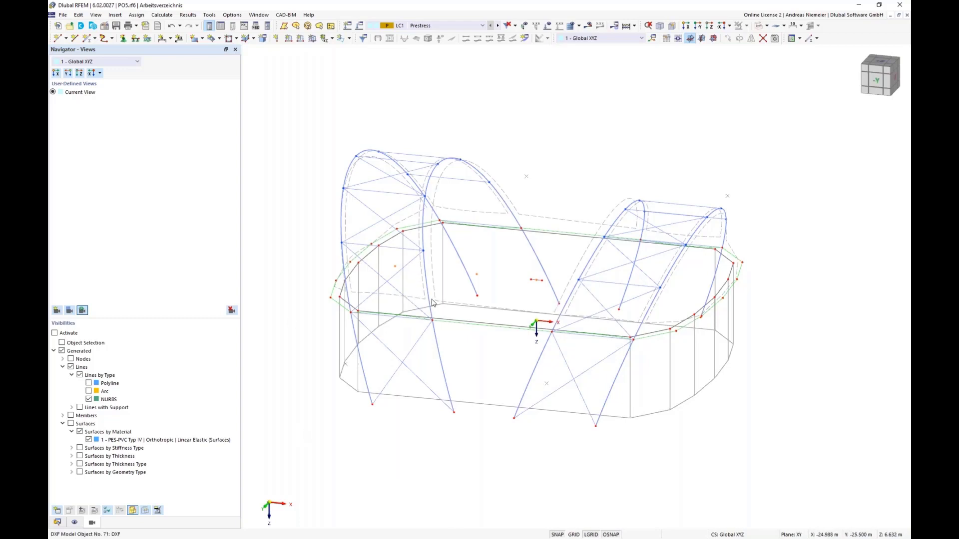
pyautogui.click(221, 26)
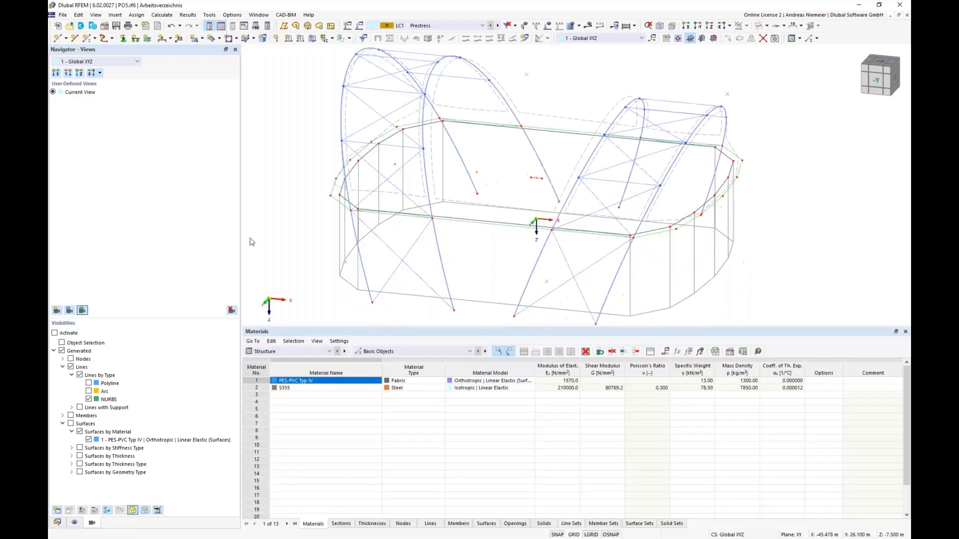
pyautogui.click(341, 524)
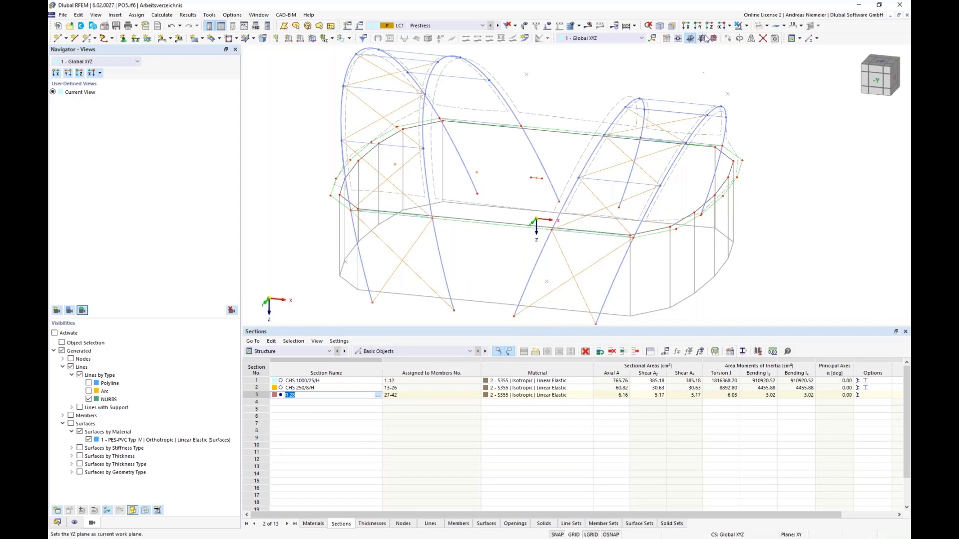
pyautogui.click(751, 39)
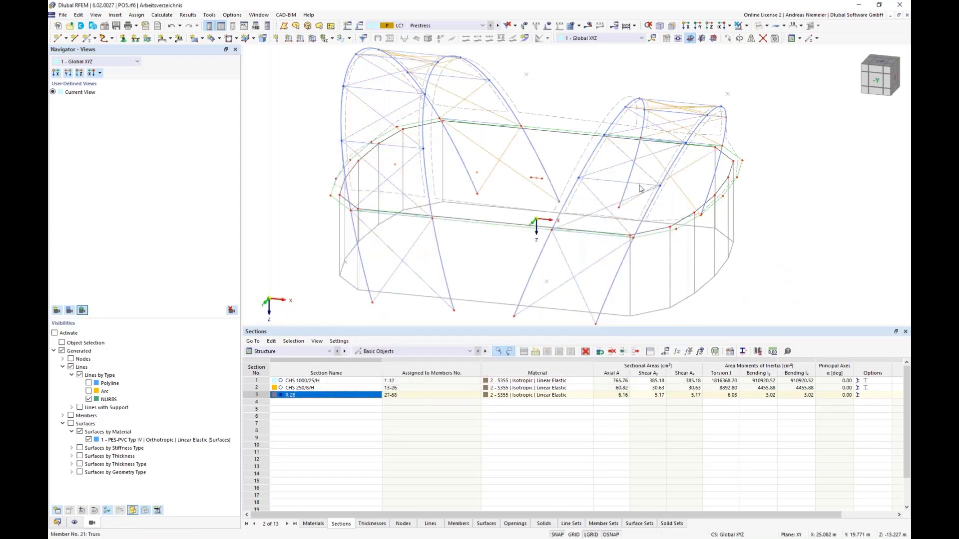
pyautogui.click(221, 26)
# - Assign the Hinged nodal support to all base nodes of the arches
pyautogui.keyDown('ctrl'); pyautogui.moveTo(298, 199); pyautogui.dragTo(319, 176, button='middle'); pyautogui.keyUp('ctrl')
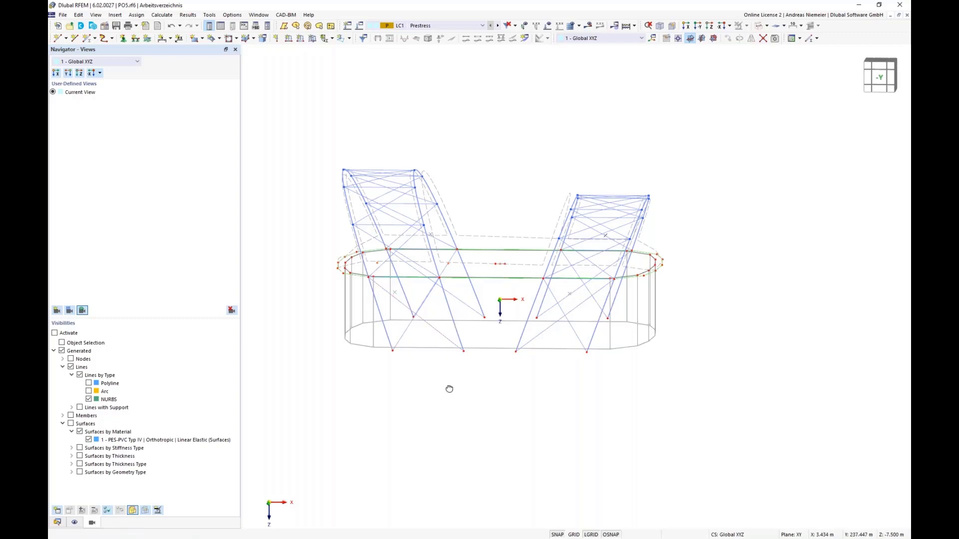
pyautogui.keyDown('ctrl'); pyautogui.moveTo(449, 389); pyautogui.dragTo(449, 380, button='middle'); pyautogui.keyUp('ctrl')
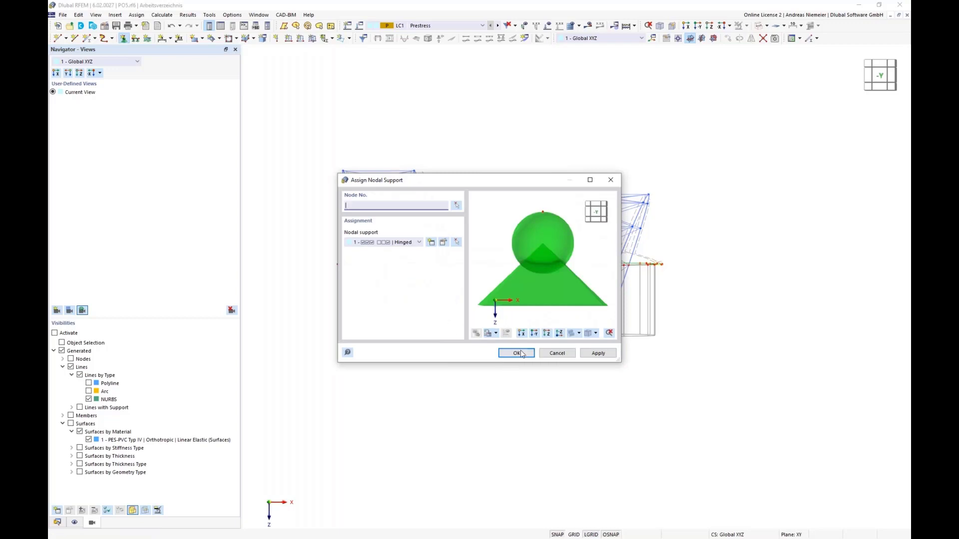
pyautogui.click(517, 354)
pyautogui.moveTo(395, 323); pyautogui.dragTo(797, 370)
pyautogui.press('Escape')
# - Calculate the results for load case LC1 Prestress and display the form-found model in solid mode
pyautogui.scroll(-2, 612, 384)
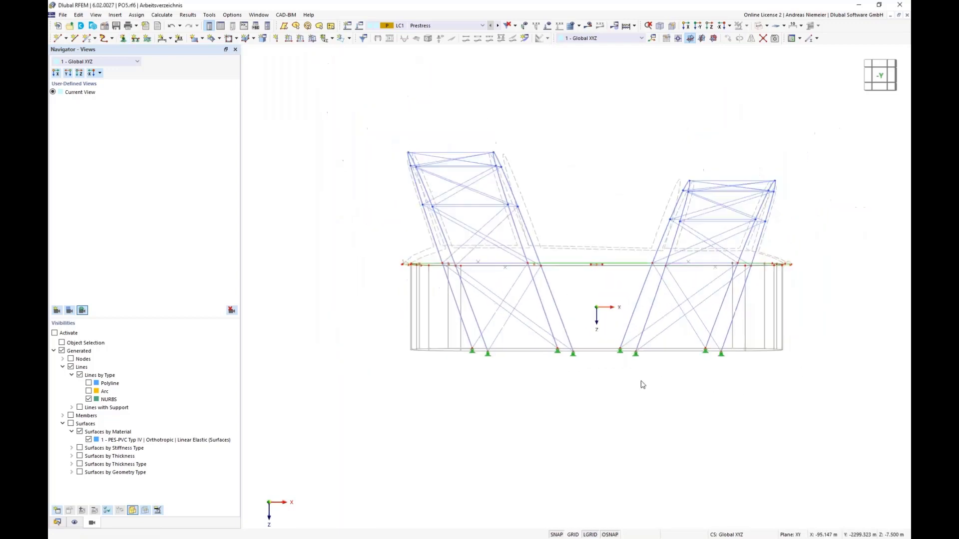
pyautogui.keyDown('ctrl'); pyautogui.moveTo(660, 384); pyautogui.dragTo(630, 418, button='middle'); pyautogui.keyUp('ctrl')
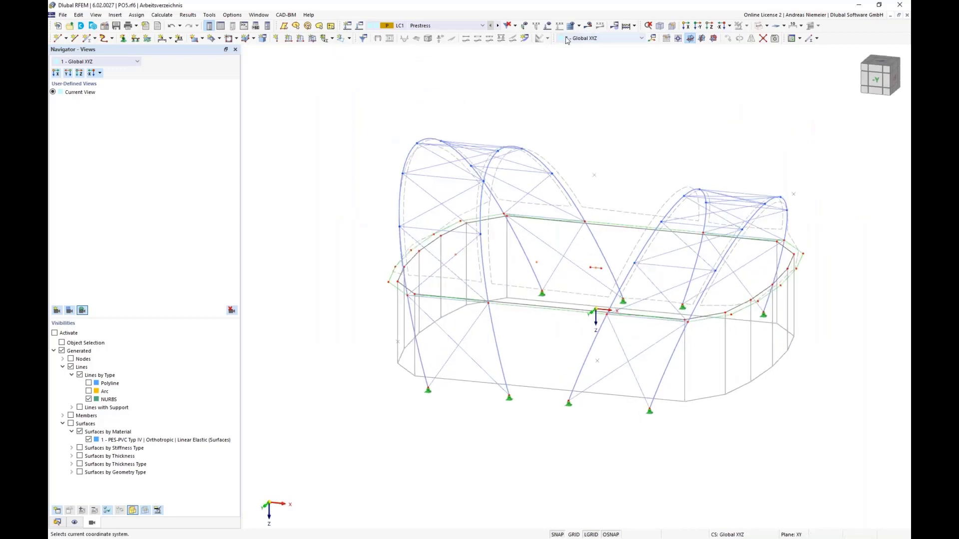
pyautogui.click(588, 26)
pyautogui.click(518, 313)
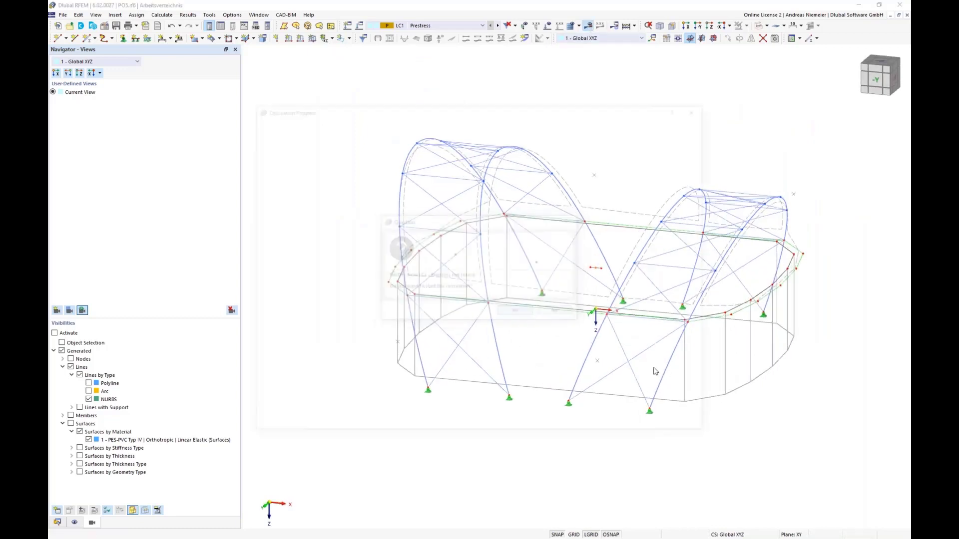
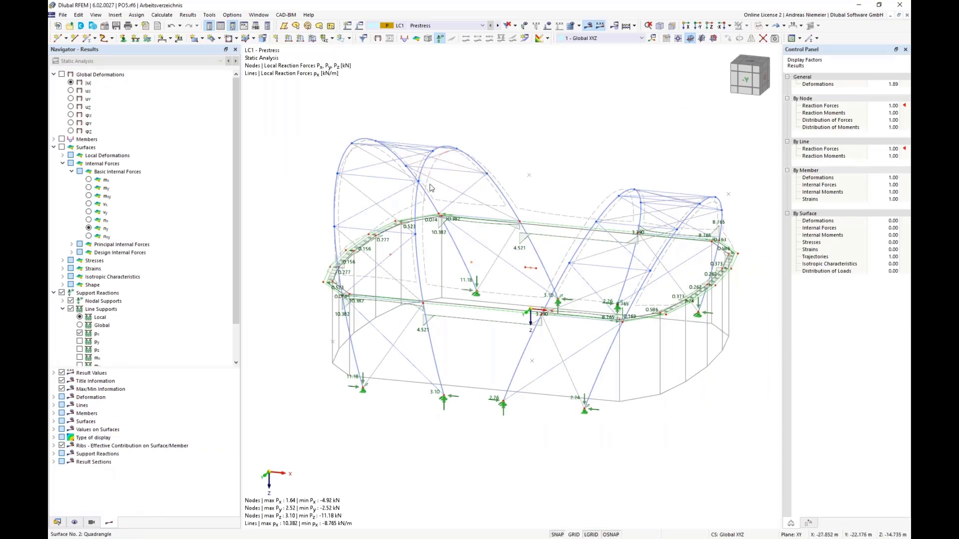
pyautogui.scroll(-3, 482, 469)
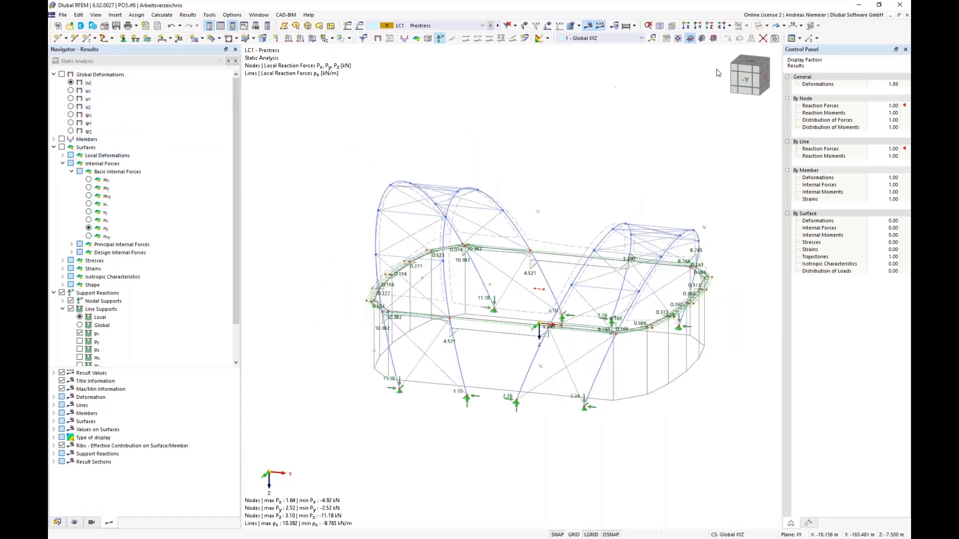
pyautogui.click(767, 27)
pyautogui.click(763, 47)
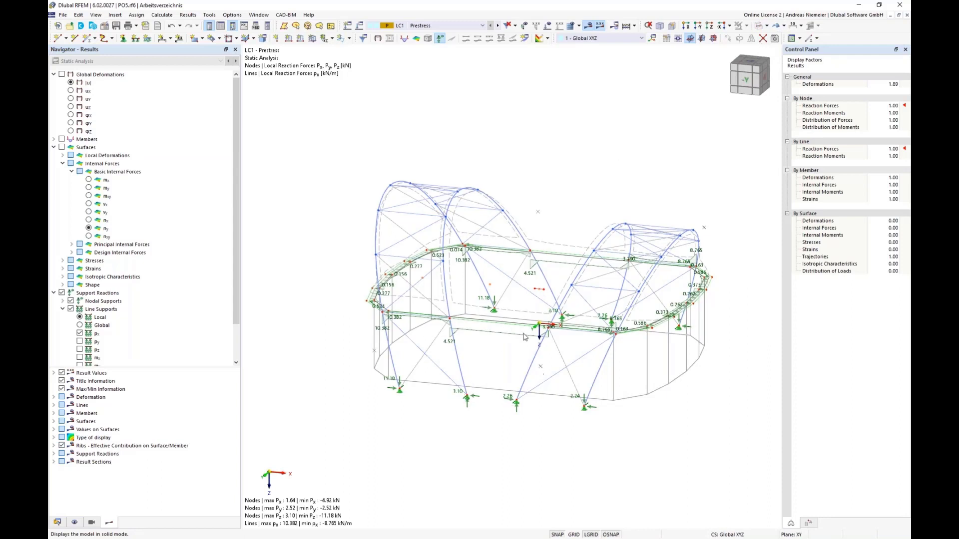
pyautogui.moveTo(491, 419); pyautogui.dragTo(496, 390, button='middle')
pyautogui.scroll(3, 465, 235)
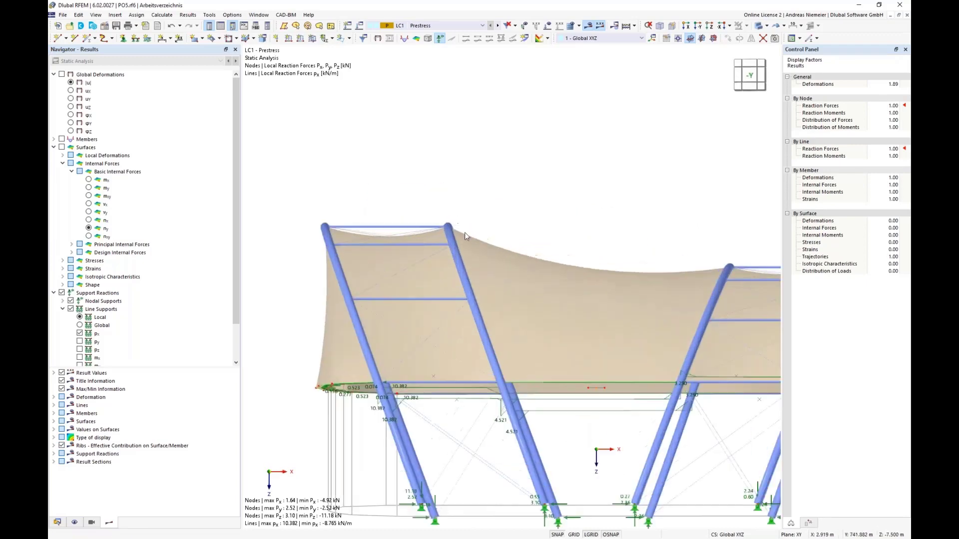
pyautogui.scroll(-1, 453, 233)
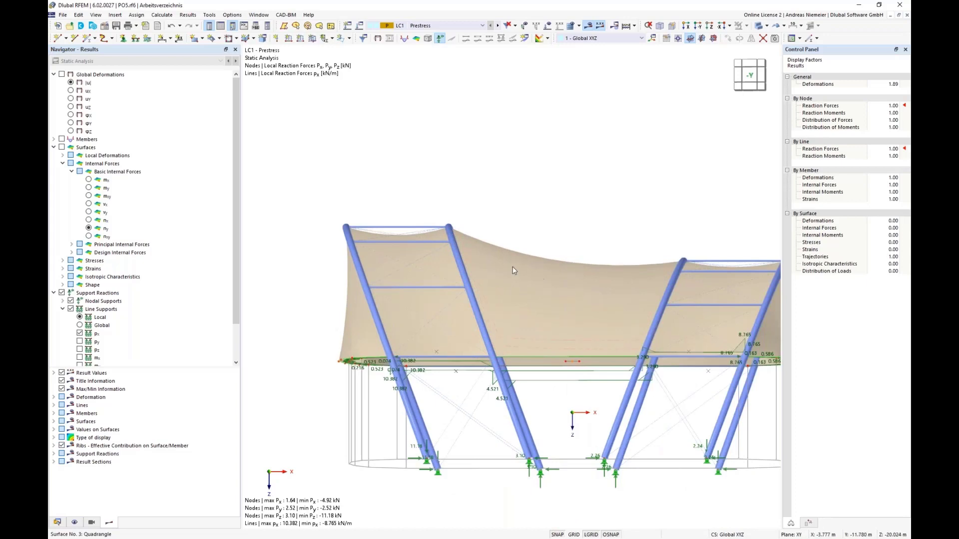
# - Review the membrane's surface axial forces ny and the members' axial forces N along the arches and at their bases
pyautogui.click(62, 148)
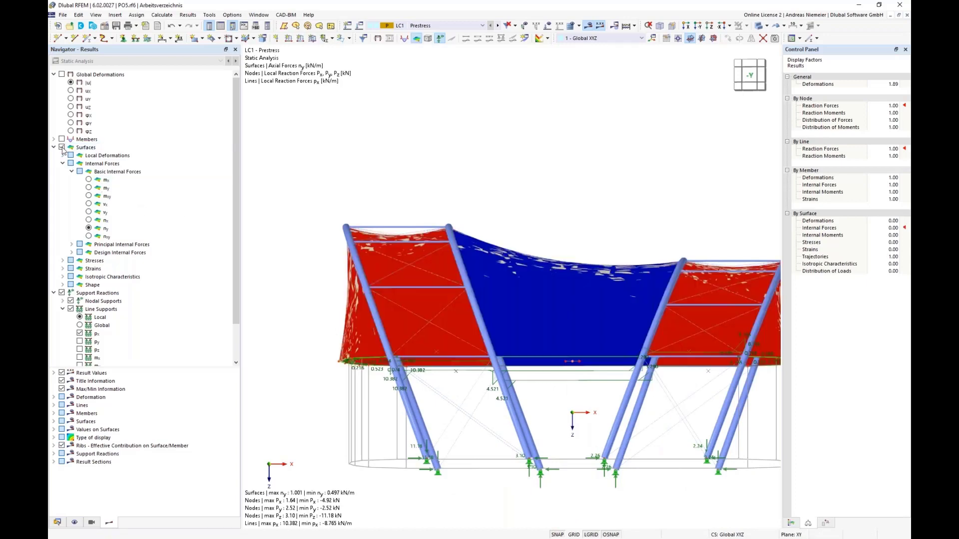
pyautogui.click(62, 148)
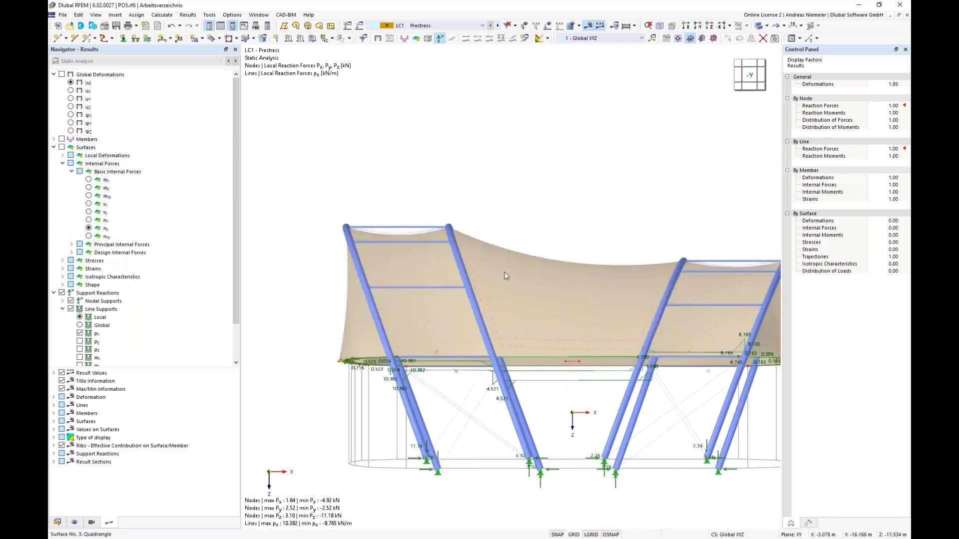
pyautogui.click(62, 139)
pyautogui.click(53, 139)
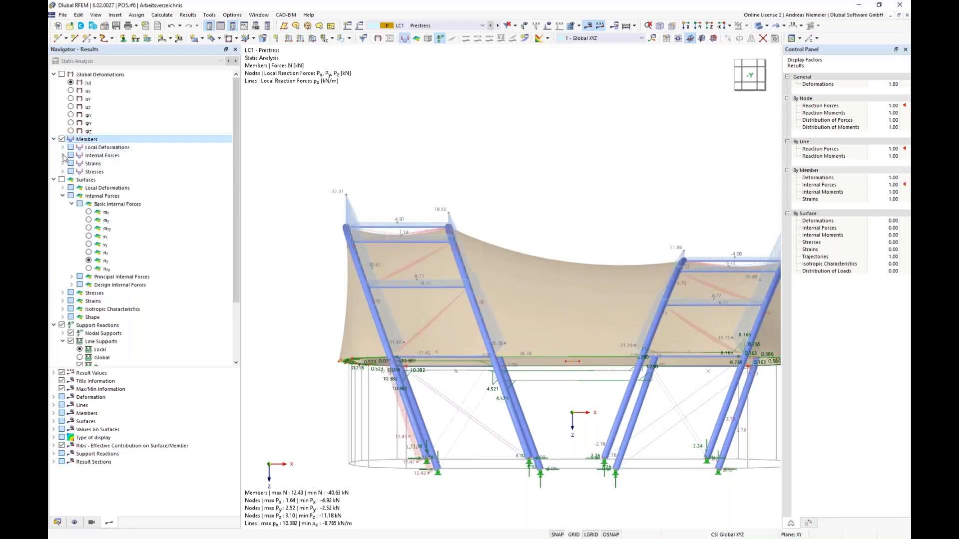
pyautogui.click(62, 155)
pyautogui.click(93, 163)
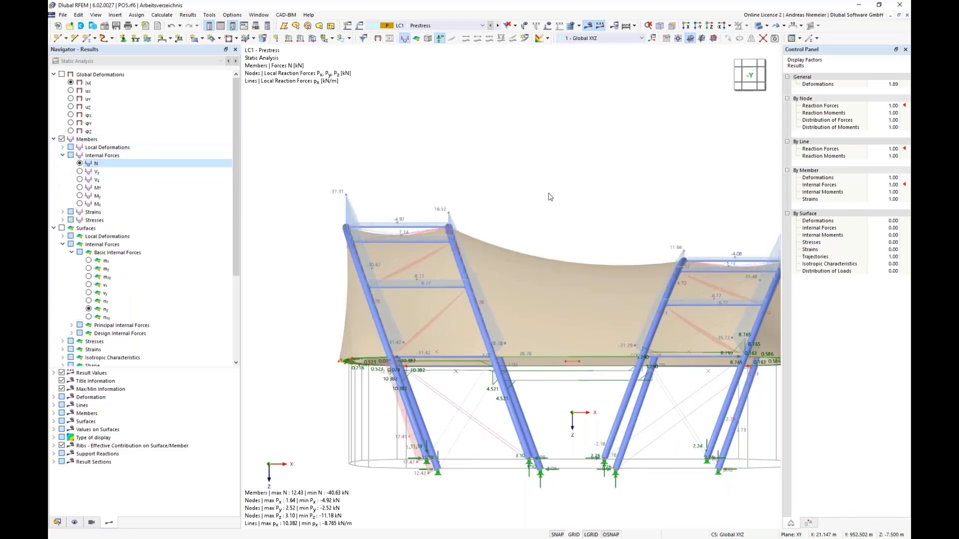
pyautogui.moveTo(529, 204); pyautogui.dragTo(323, 223, button='middle')
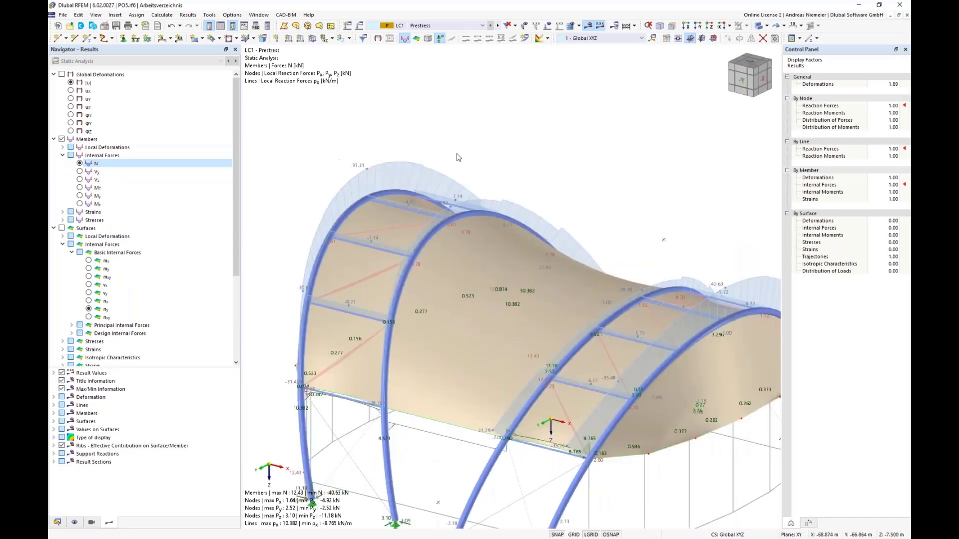
pyautogui.scroll(-3, 498, 164)
pyautogui.scroll(1, 441, 382)
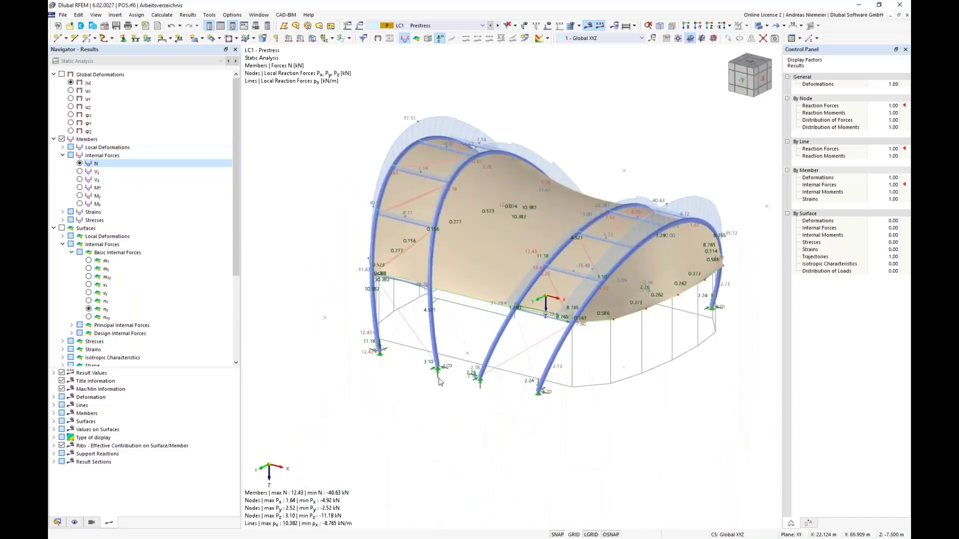
pyautogui.scroll(3, 439, 382)
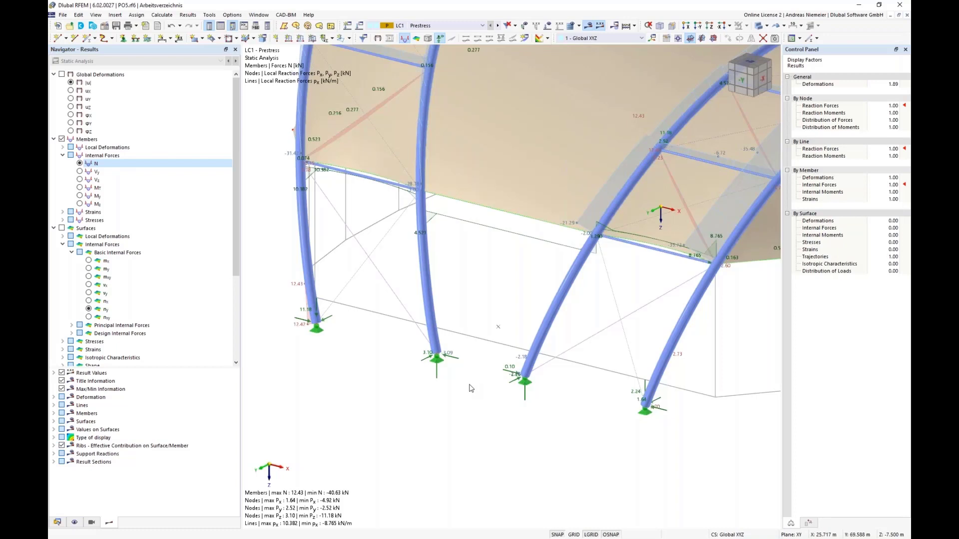
# - Isolate the objects at the membrane's edge level in a top view and hide the faded remainder of the model
pyautogui.keyDown('ctrl'); pyautogui.moveTo(442, 438); pyautogui.dragTo(467, 403, button='middle'); pyautogui.keyUp('ctrl')
pyautogui.scroll(-2, 466, 403)
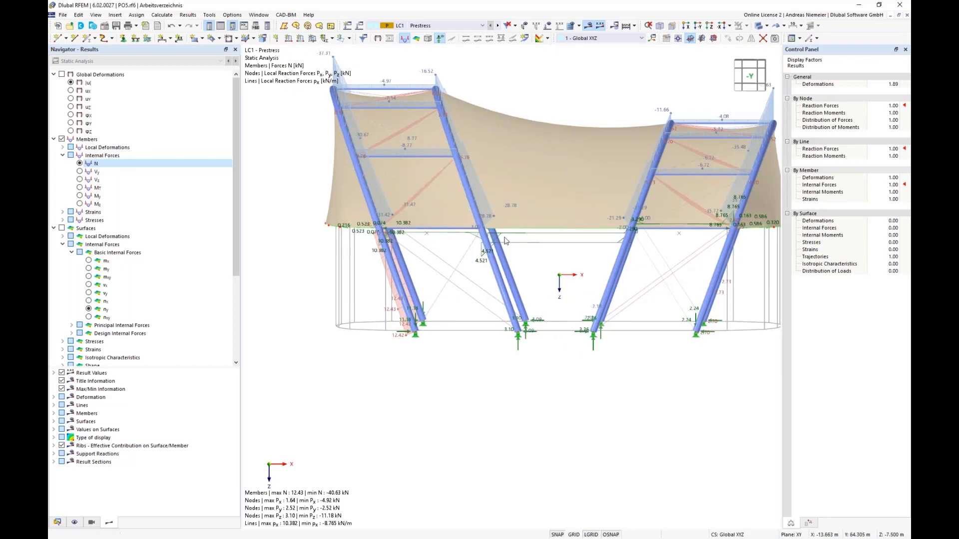
pyautogui.scroll(-1, 353, 219)
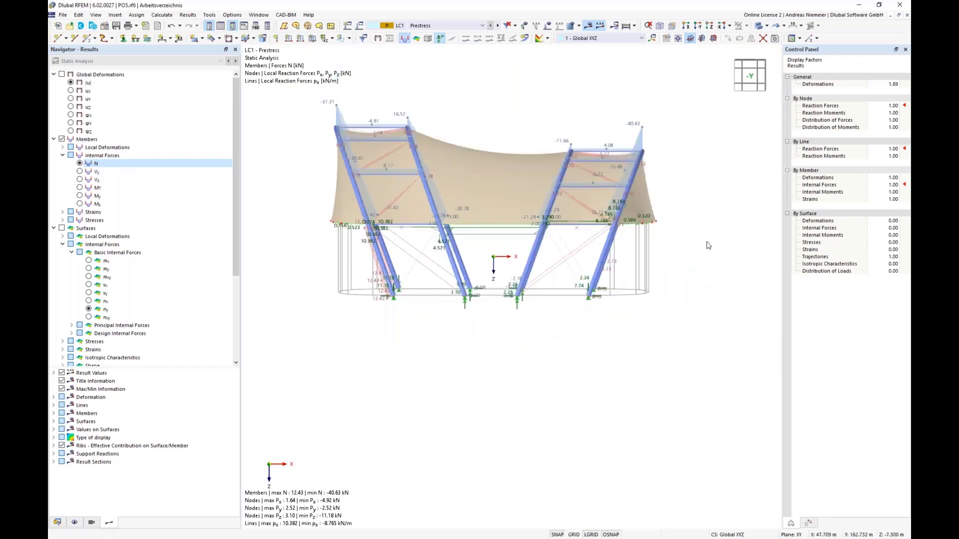
pyautogui.click(332, 220)
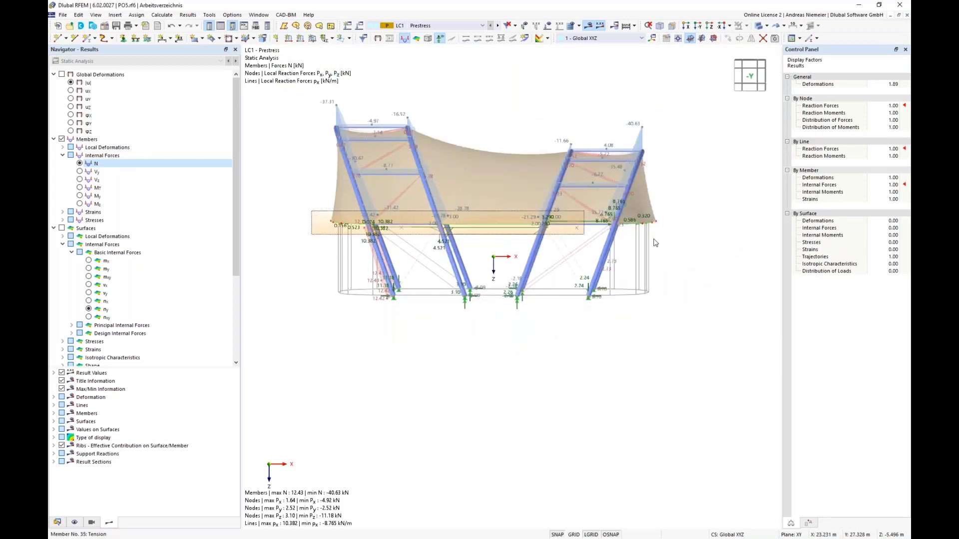
pyautogui.click(760, 26)
pyautogui.click(735, 77)
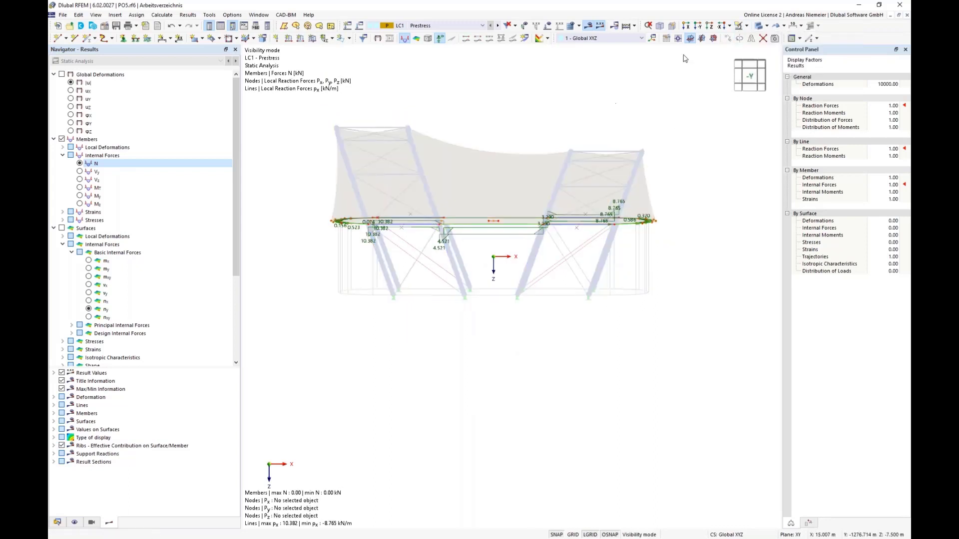
pyautogui.click(710, 25)
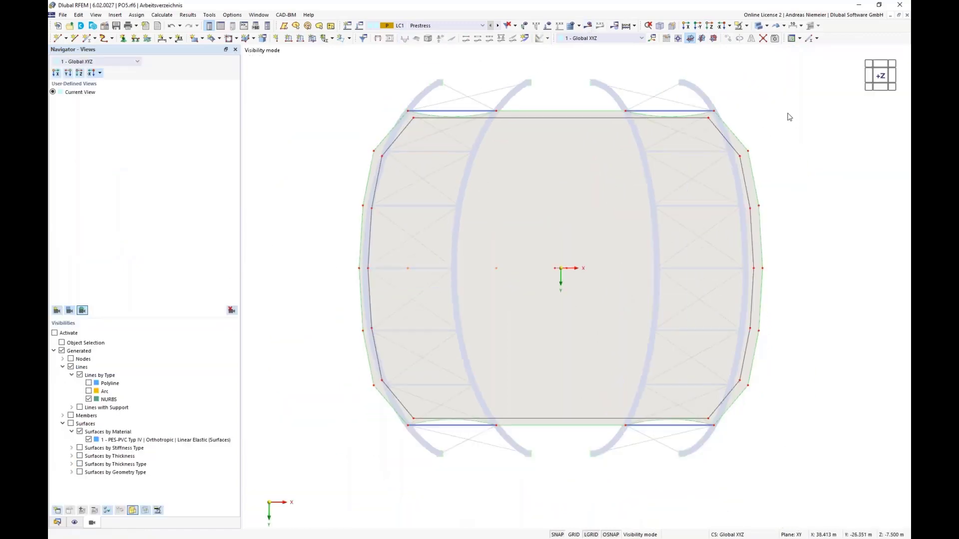
pyautogui.rightClick(789, 116)
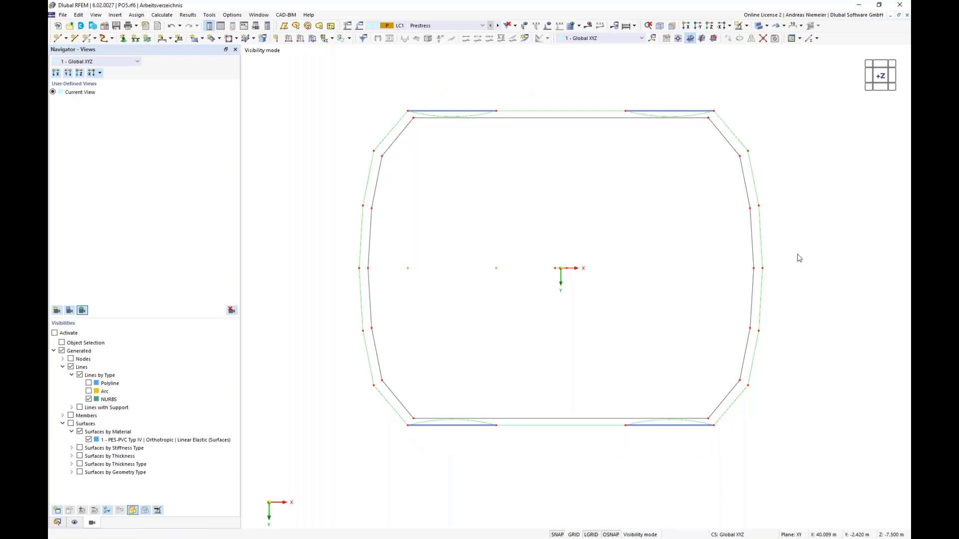
# - Filter the generated visibilities to the lines with the Hinged line support instead of the NURBS lines
pyautogui.scroll(-1, 720, 264)
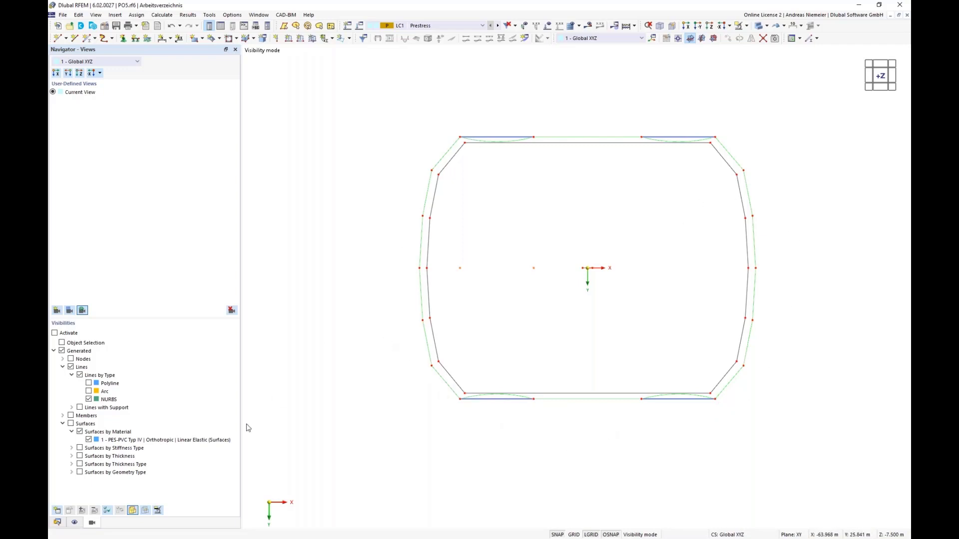
pyautogui.click(85, 402)
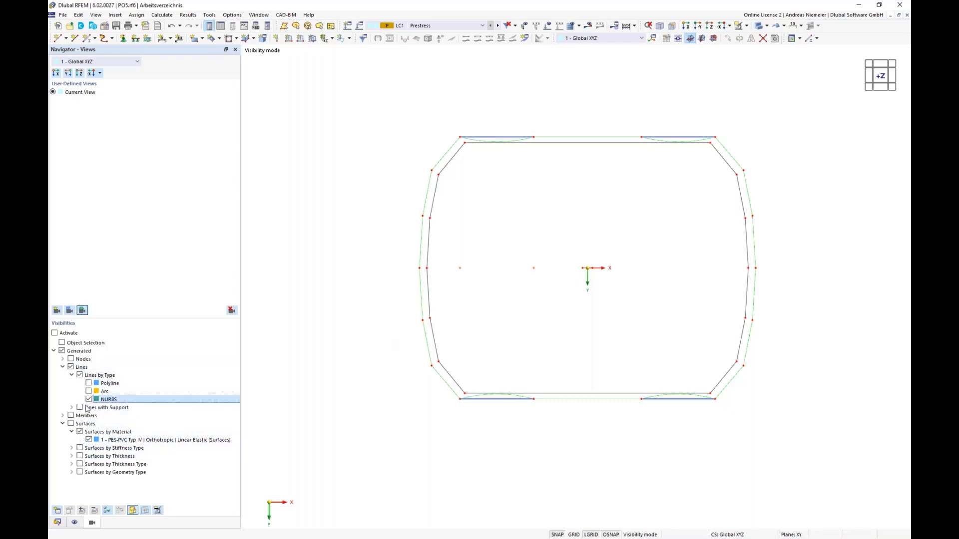
pyautogui.click(72, 408)
pyautogui.click(88, 416)
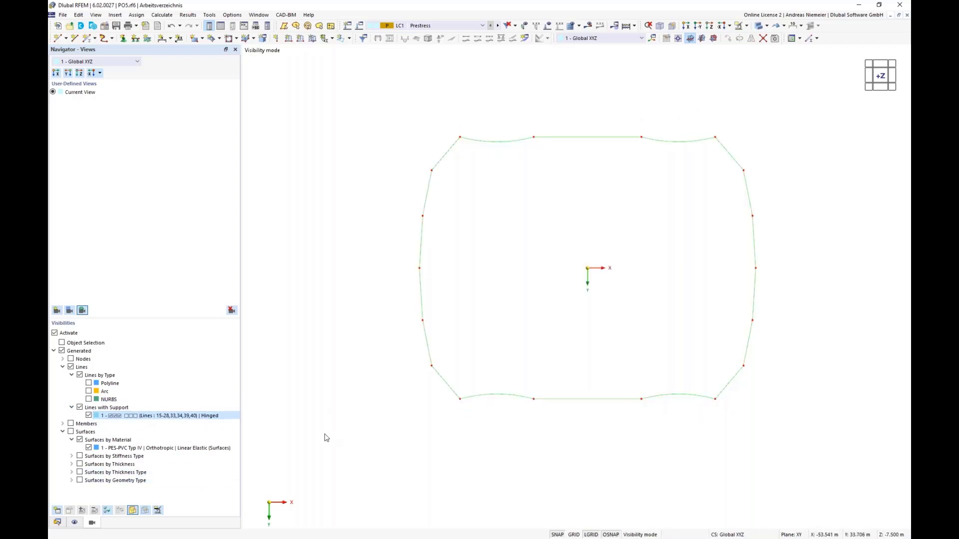
# - Start a new member of type Cable on all the membrane's edge lines
pyautogui.moveTo(481, 450); pyautogui.dragTo(387, 437, button='middle')
pyautogui.moveTo(284, 96); pyautogui.dragTo(709, 422)
pyautogui.rightClick(594, 388)
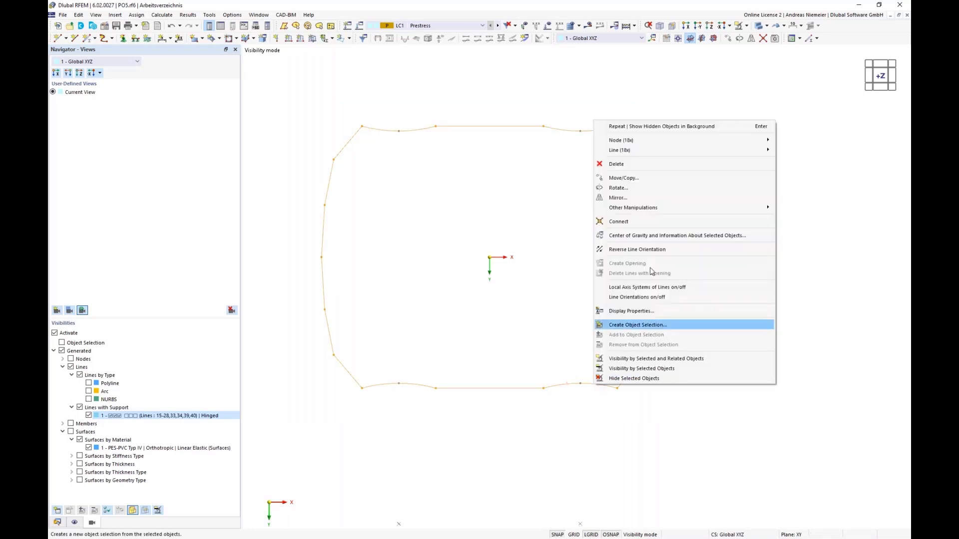
pyautogui.moveTo(671, 152)
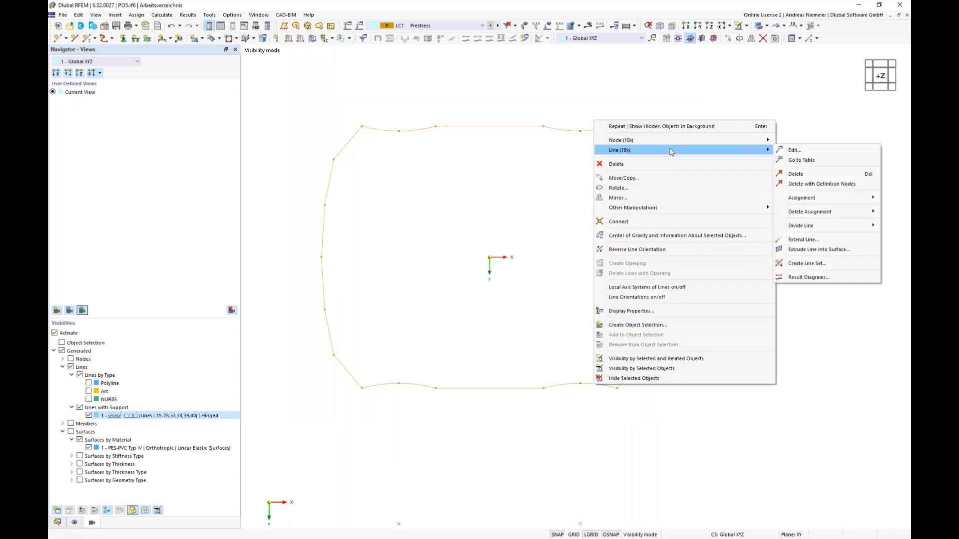
pyautogui.click(795, 150)
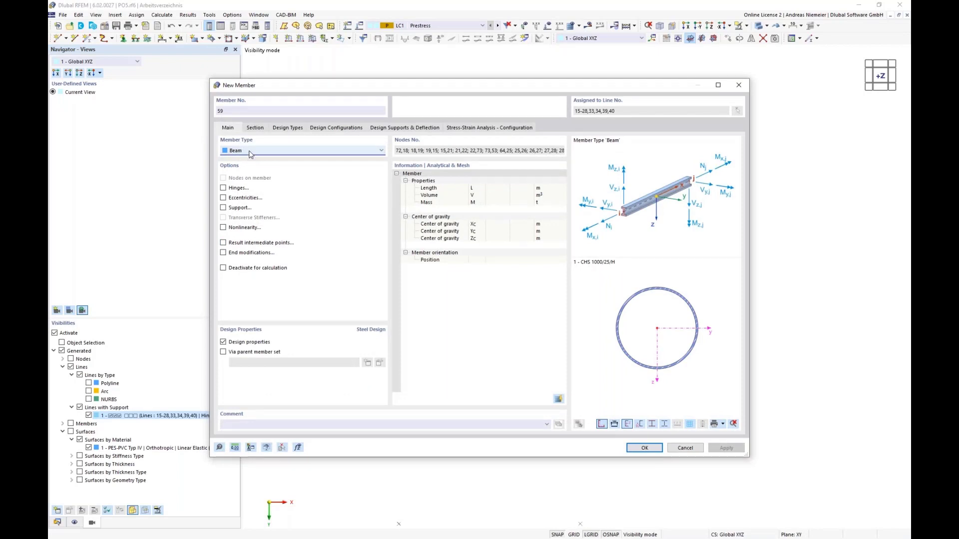
pyautogui.click(250, 152)
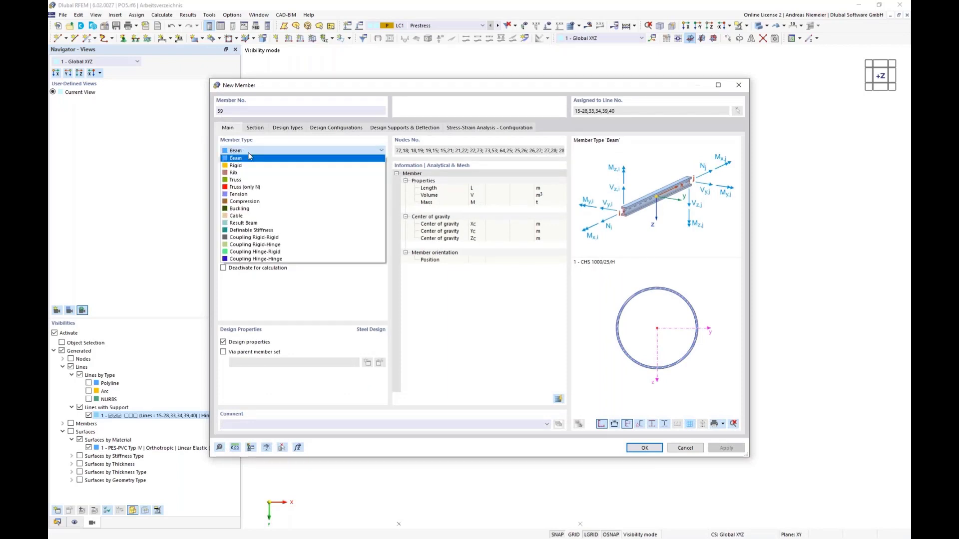
pyautogui.click(245, 225)
# - Choose the Pfeifer Cable PE 30 section (DIN EN 12385) from the standardized cable sections for the edge members
pyautogui.click(256, 128)
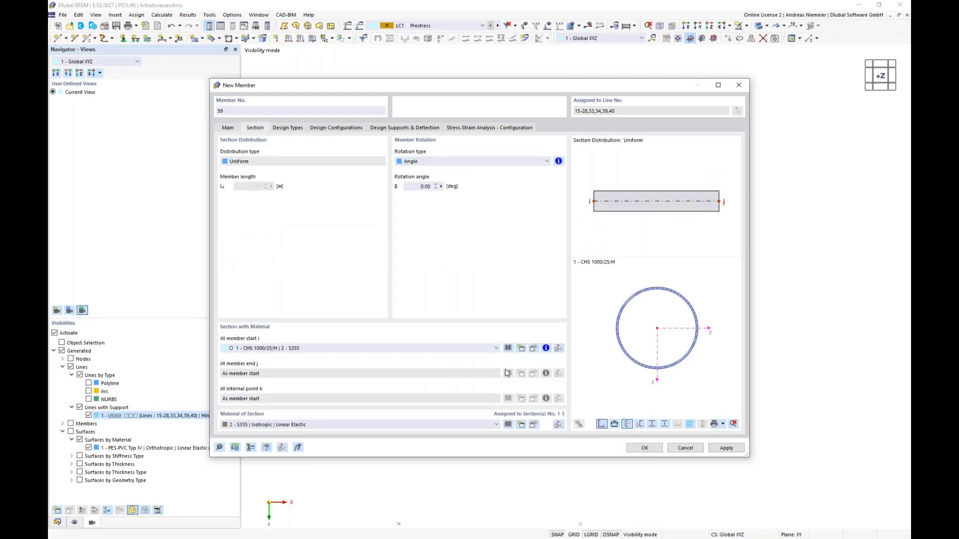
pyautogui.click(508, 348)
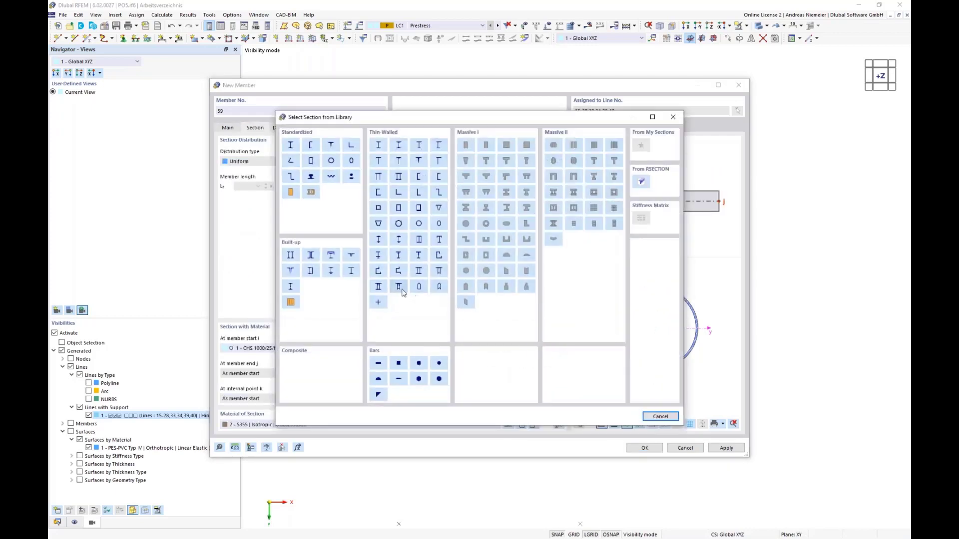
pyautogui.click(351, 177)
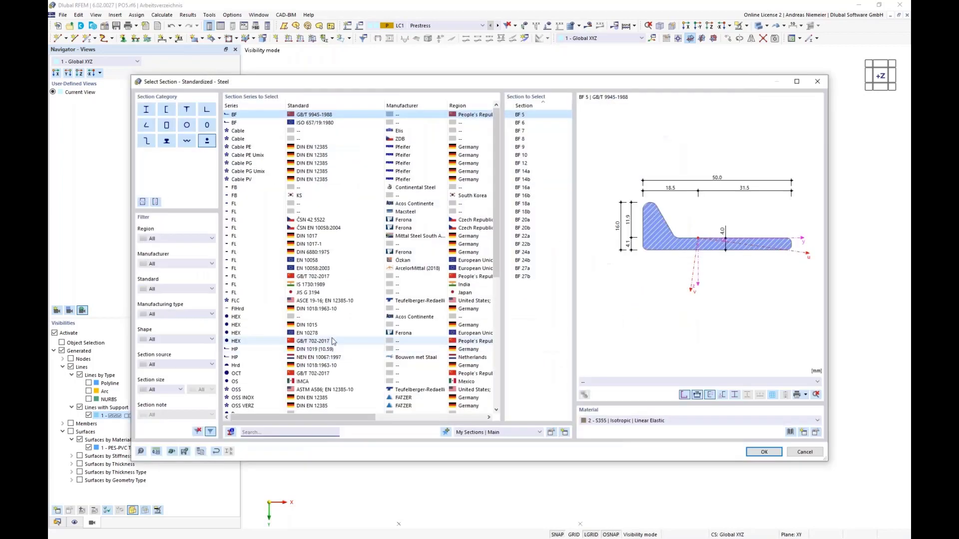
pyautogui.click(174, 340)
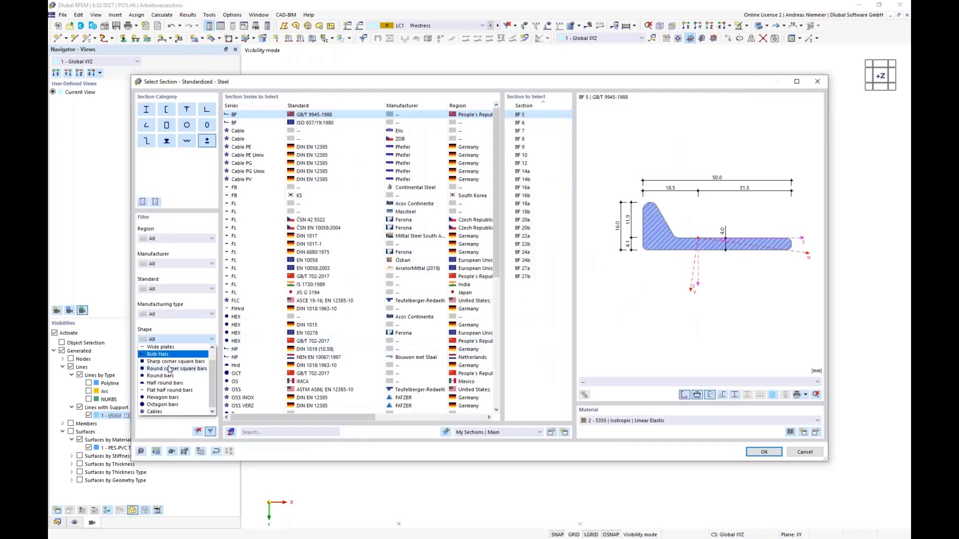
pyautogui.click(155, 412)
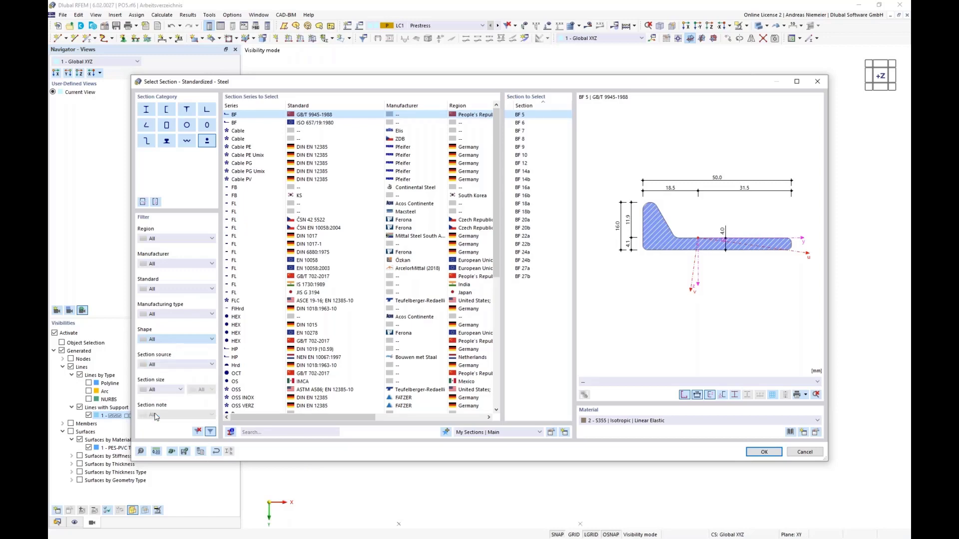
pyautogui.click(241, 131)
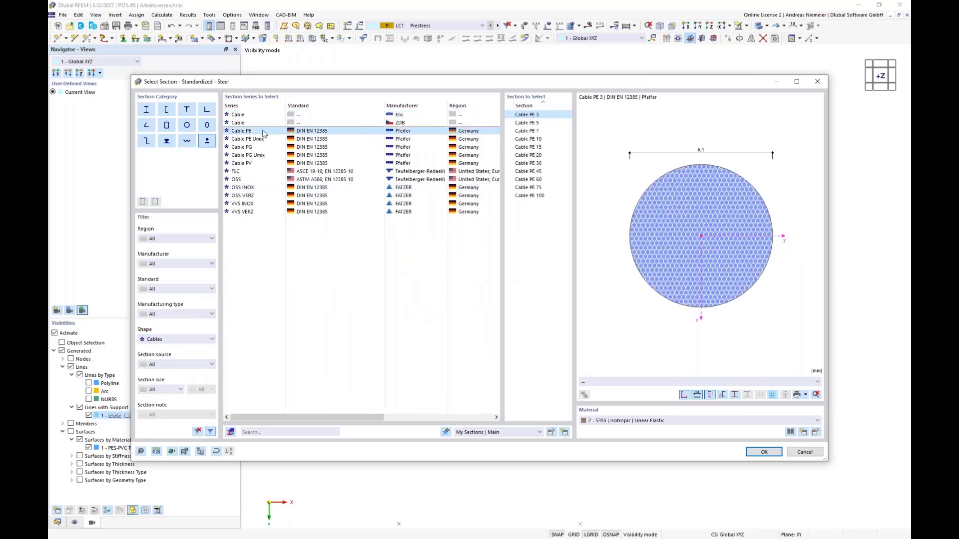
pyautogui.click(529, 163)
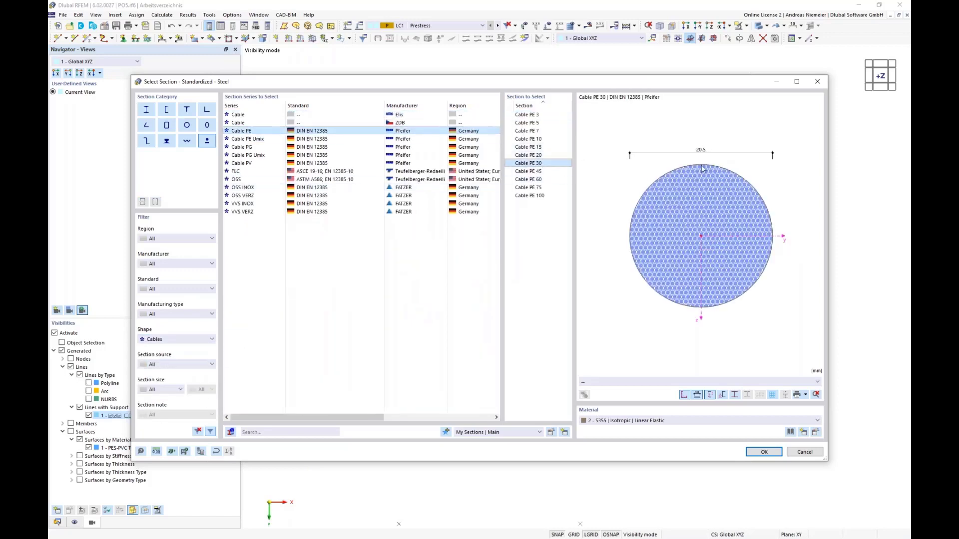
# - Assign the metal material Cable PE (Pfeifer) from the material library to the cable section and accept the section
pyautogui.click(790, 433)
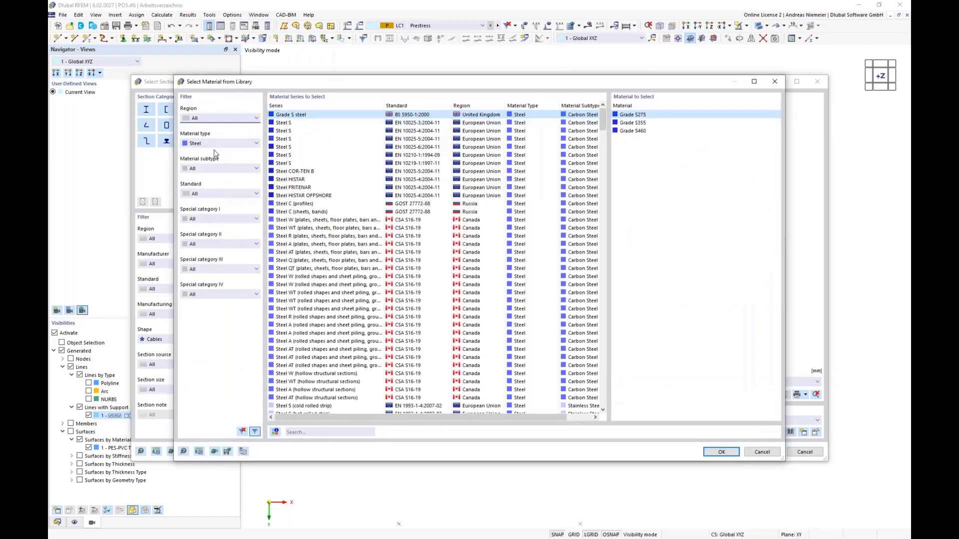
pyautogui.click(220, 143)
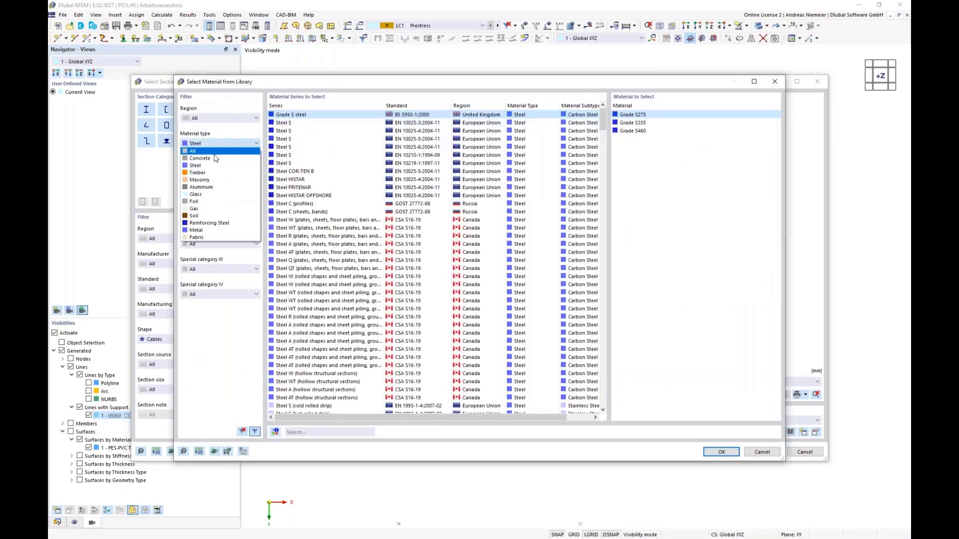
pyautogui.click(211, 230)
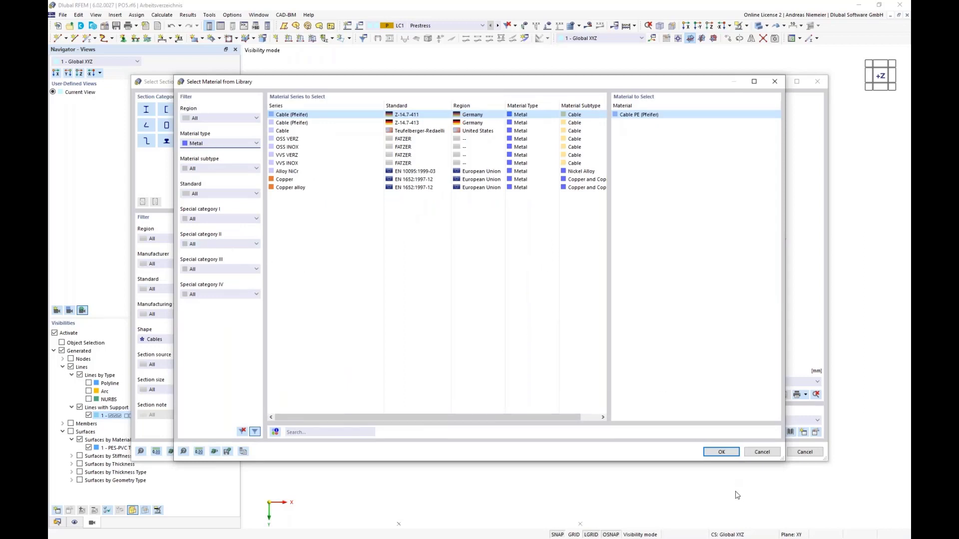
pyautogui.click(722, 452)
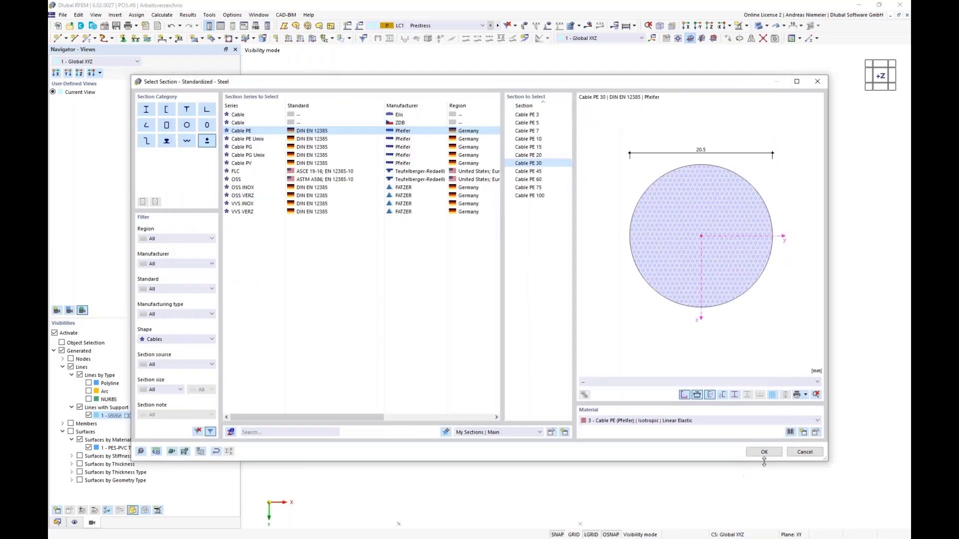
pyautogui.click(763, 455)
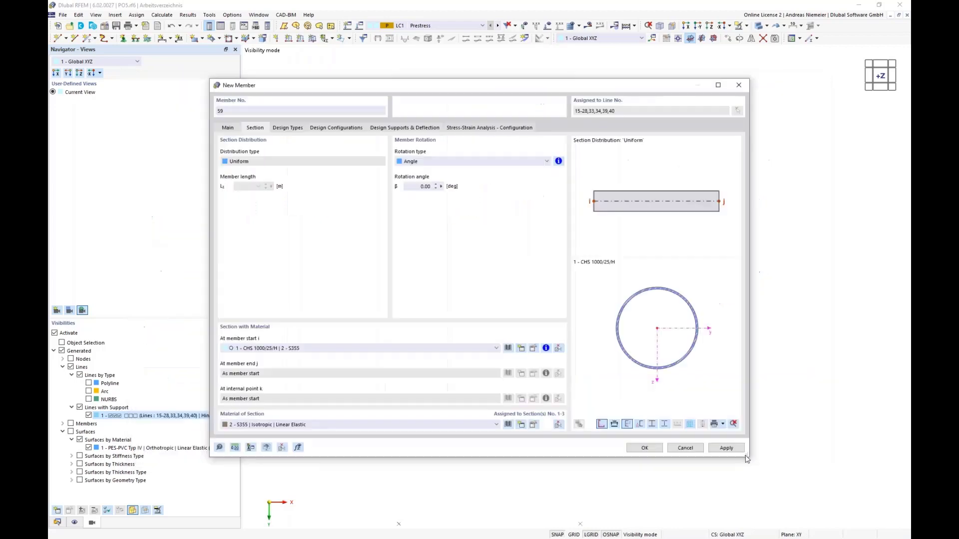
# - Apply the new cable members to the edge lines, agreeing to delete all results including the mesh
pyautogui.click(642, 447)
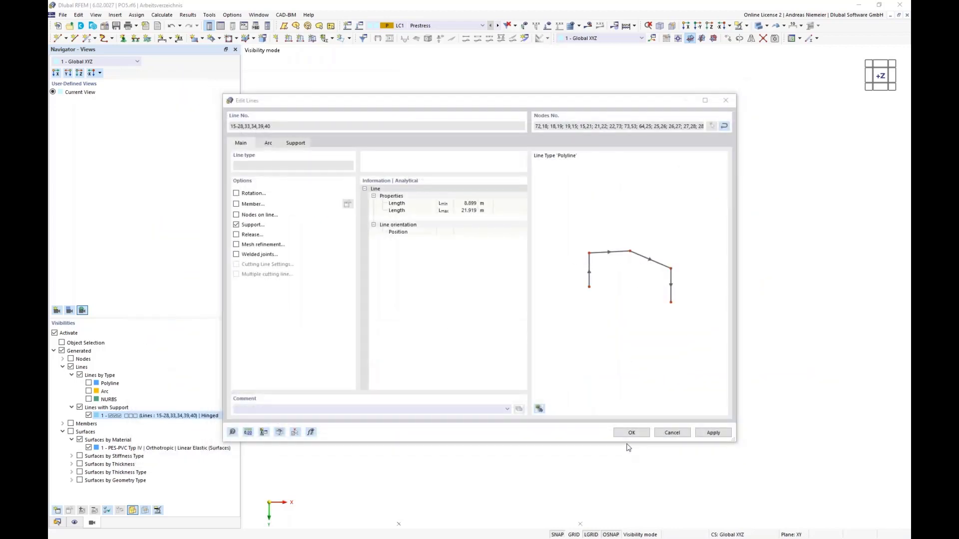
pyautogui.click(632, 434)
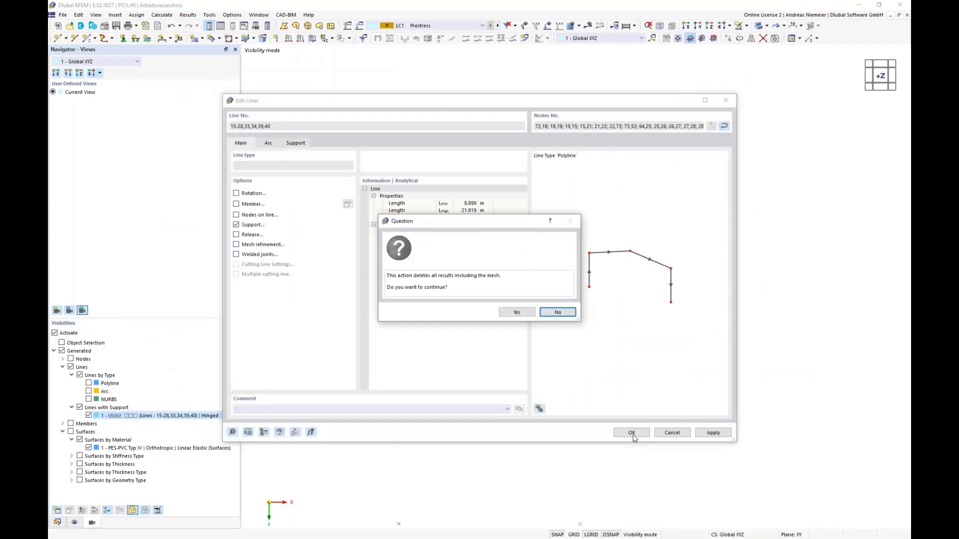
pyautogui.click(516, 314)
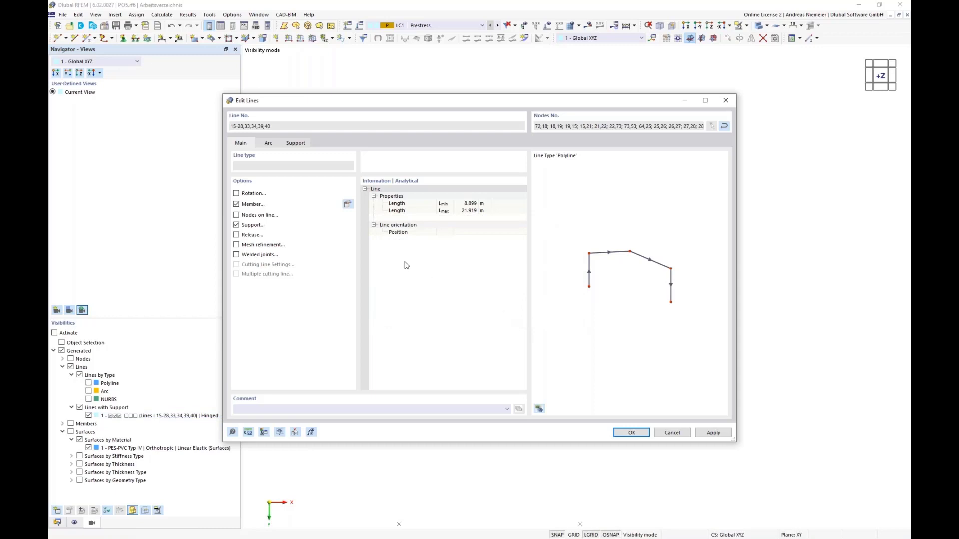
pyautogui.click(632, 433)
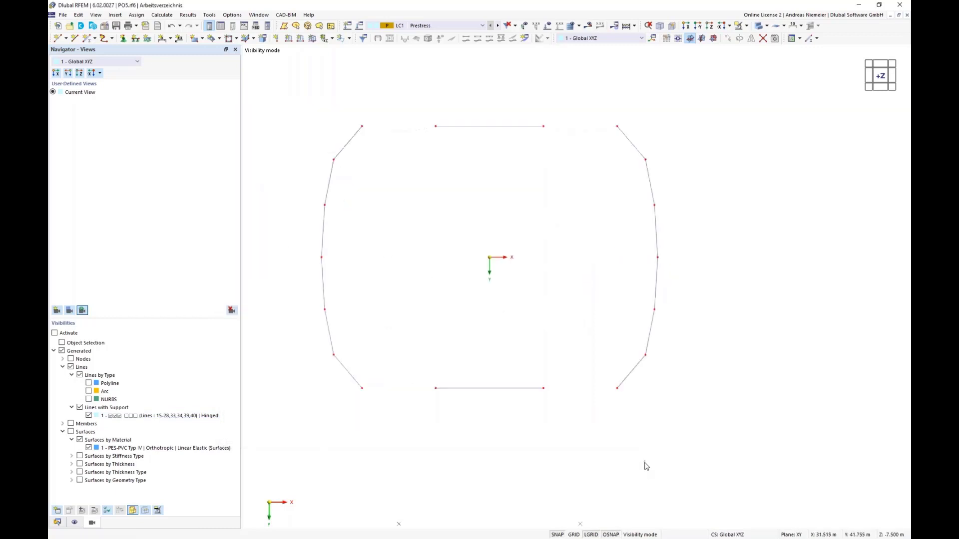
# - Display the model as wireframe and remove the line support from all the membrane's edge lines
pyautogui.click(766, 26)
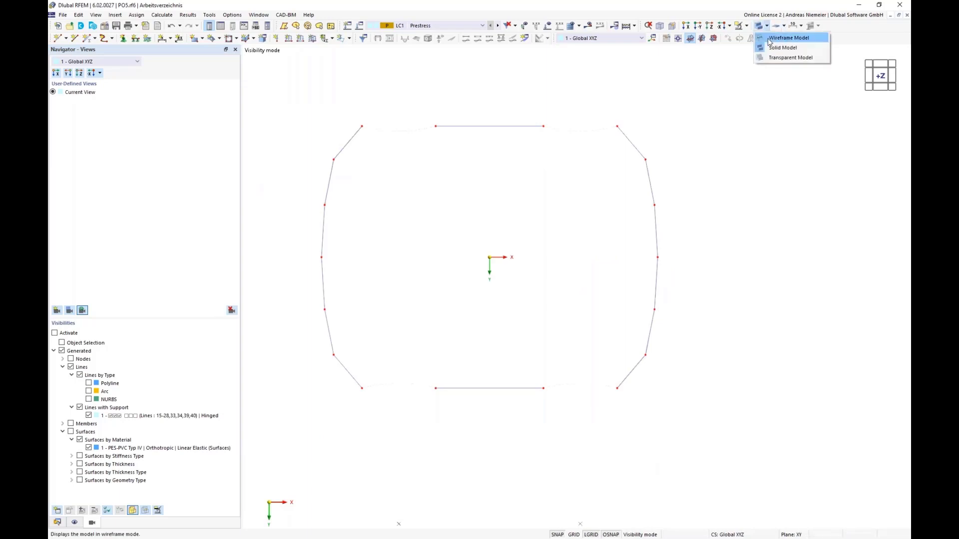
pyautogui.click(789, 38)
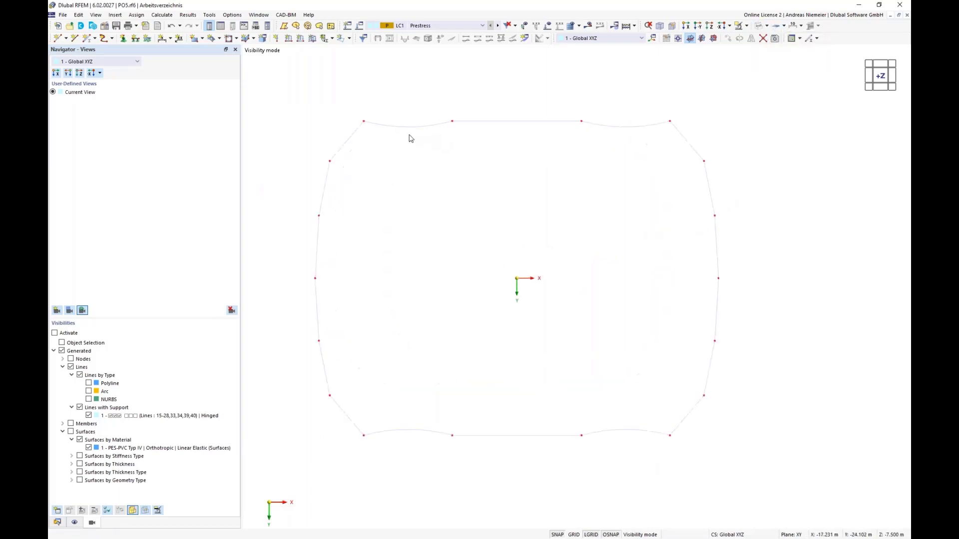
pyautogui.scroll(-2, 325, 109)
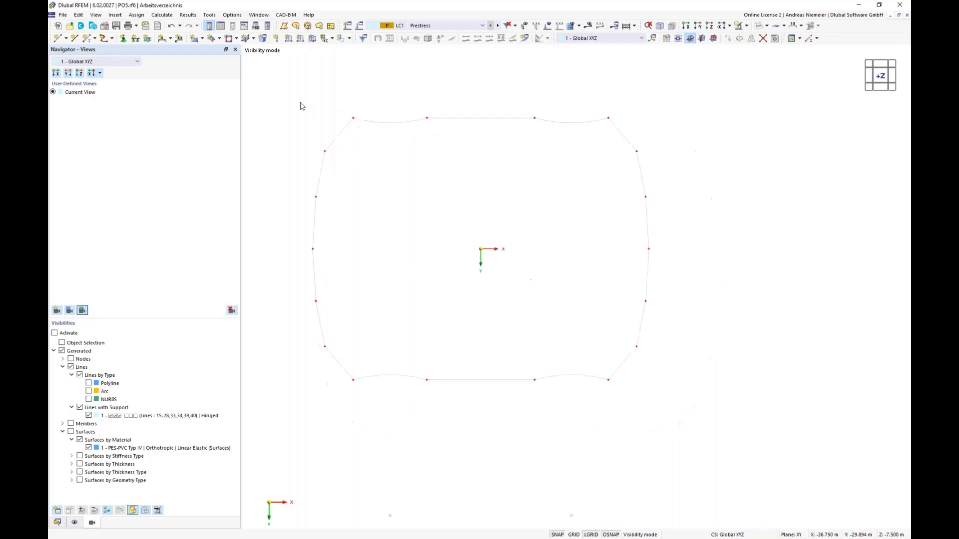
pyautogui.moveTo(268, 82); pyautogui.dragTo(683, 420)
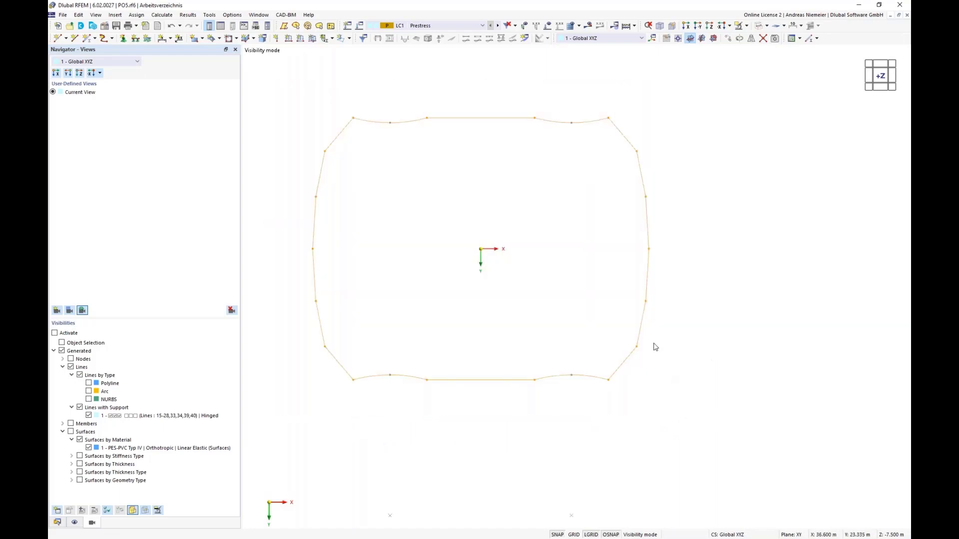
pyautogui.rightClick(646, 294)
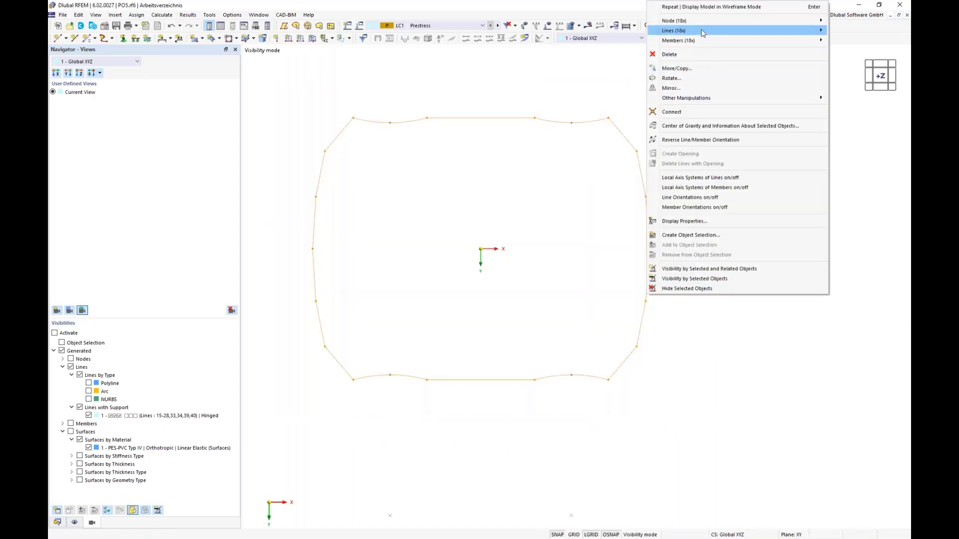
pyautogui.moveTo(703, 33)
pyautogui.click(605, 25)
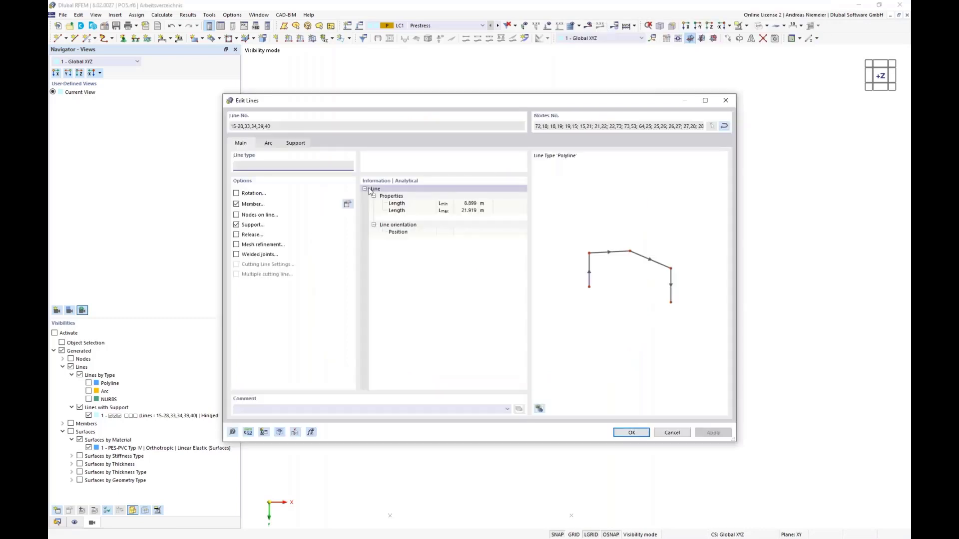
pyautogui.click(236, 225)
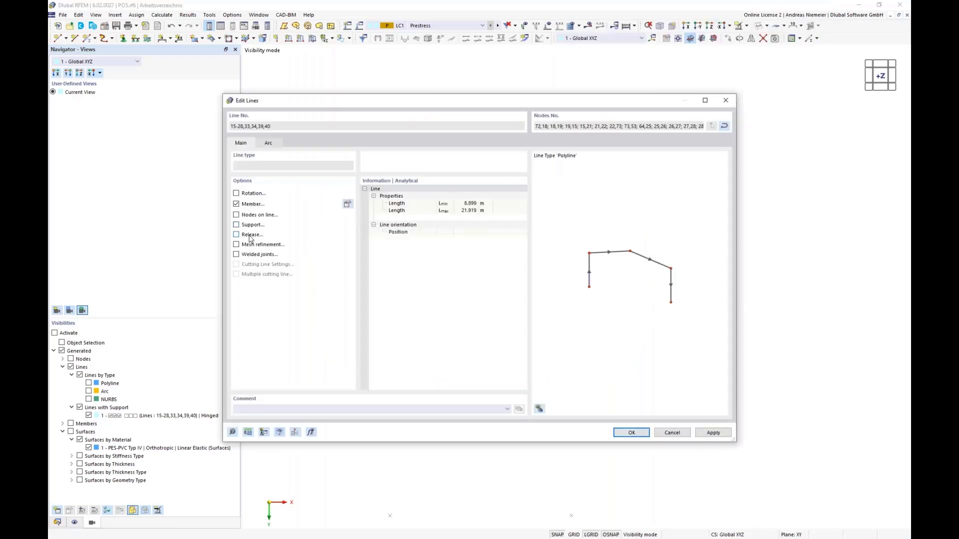
pyautogui.click(632, 433)
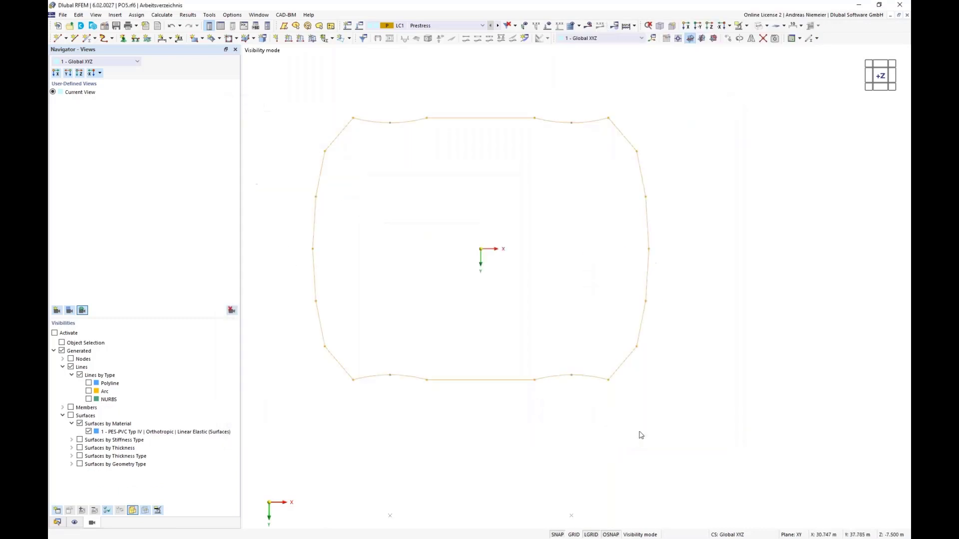
# - Show the hidden objects in the background behind the membrane's edge lines
pyautogui.rightClick(781, 195)
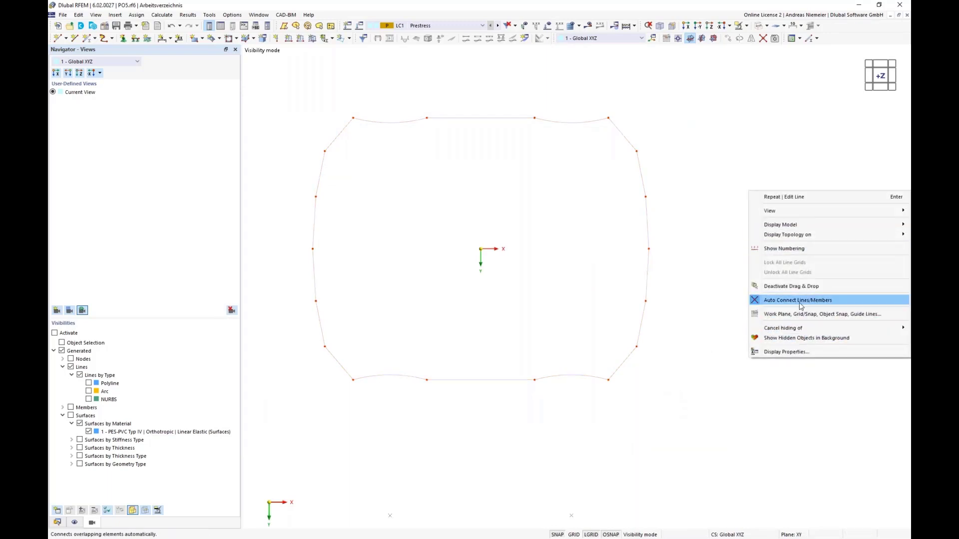
pyautogui.click(782, 338)
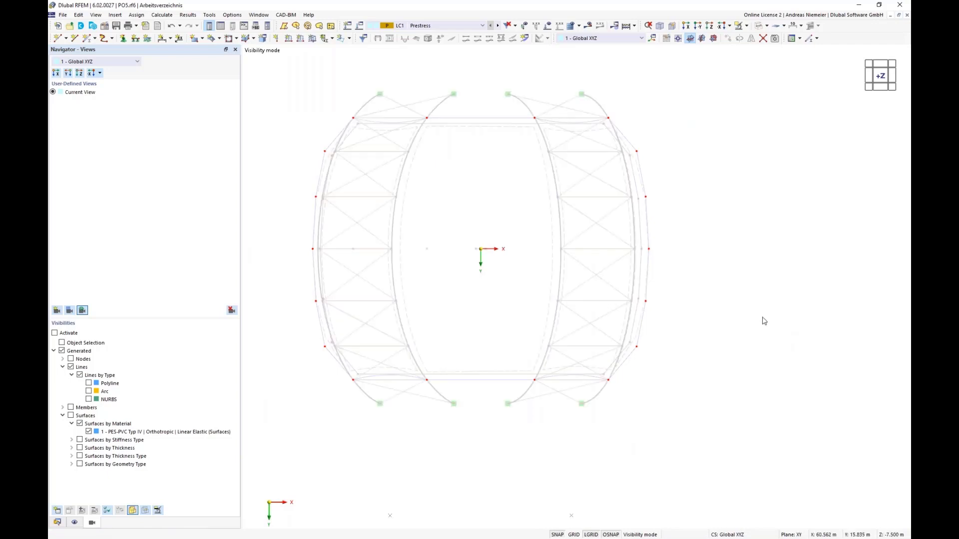
pyautogui.scroll(2, 387, 127)
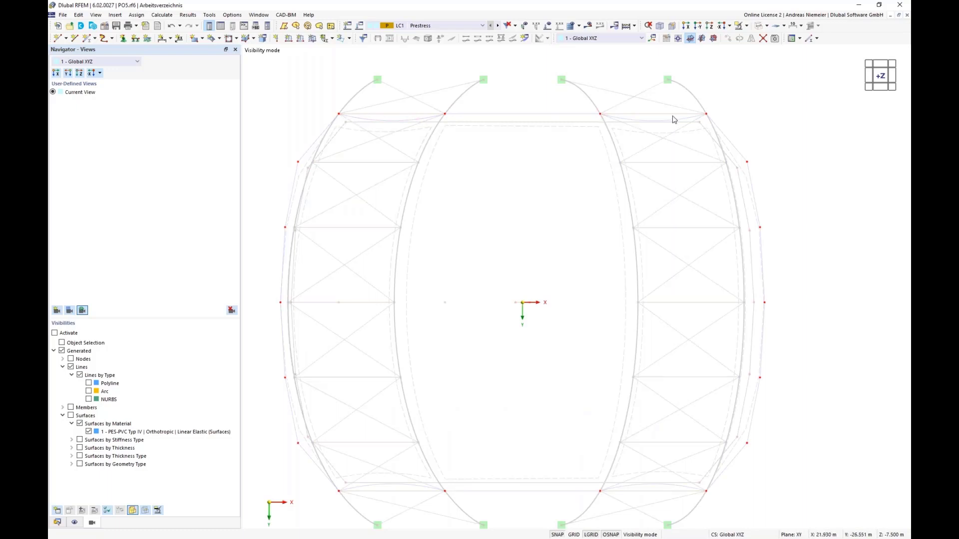
pyautogui.scroll(-1, 572, 279)
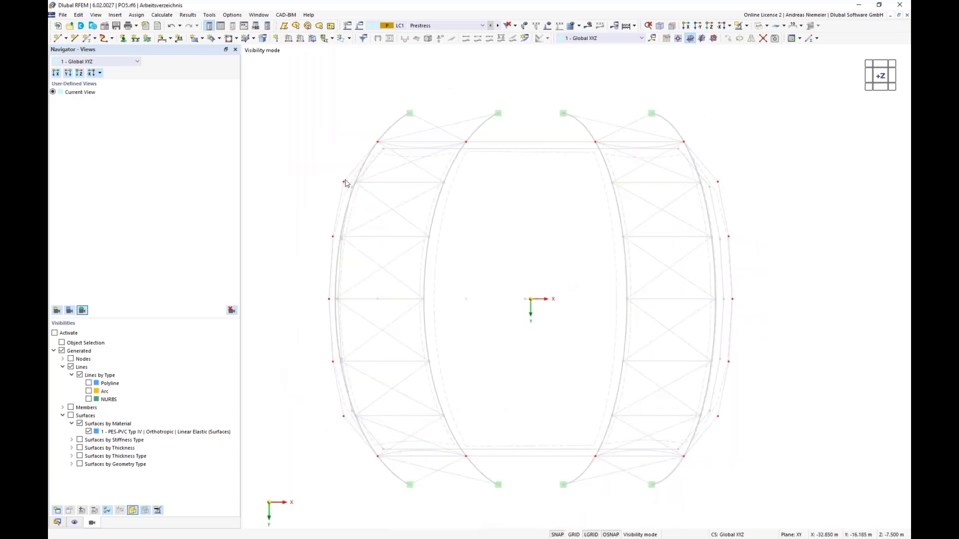
# - Assign the Hinged nodal support to the ten outer edge nodes on both curved sides of the membrane
pyautogui.moveTo(296, 168); pyautogui.dragTo(772, 452)
pyautogui.rightClick(720, 420)
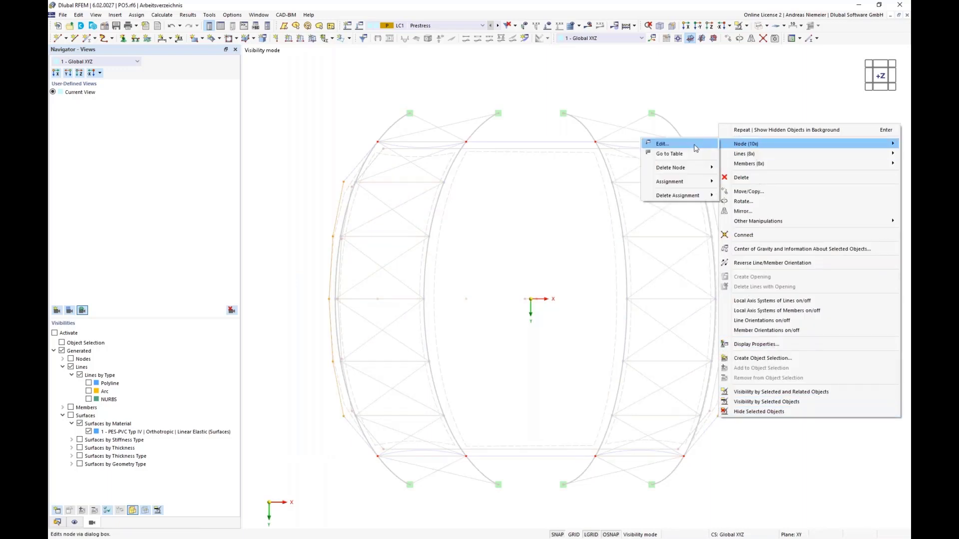
pyautogui.click(645, 144)
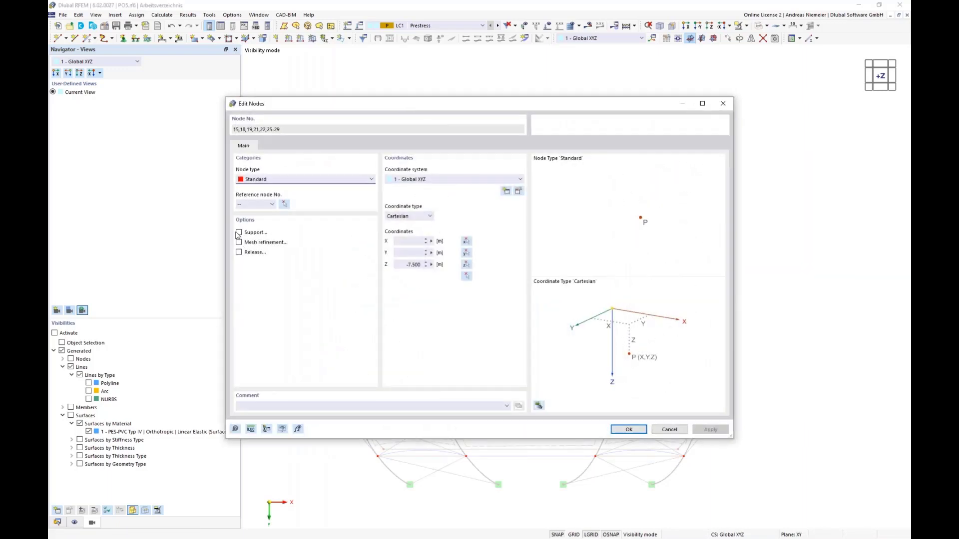
pyautogui.click(239, 232)
pyautogui.click(271, 145)
pyautogui.click(280, 180)
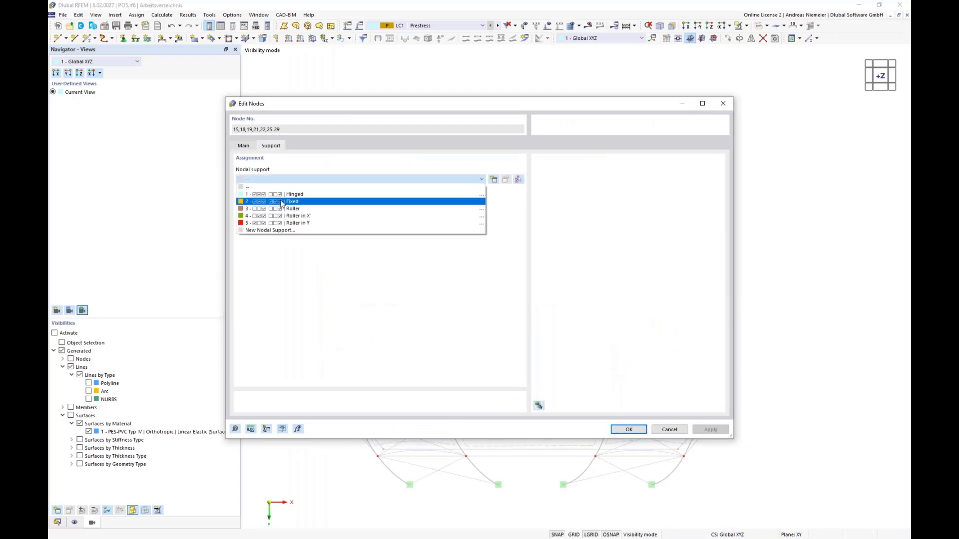
pyautogui.click(287, 195)
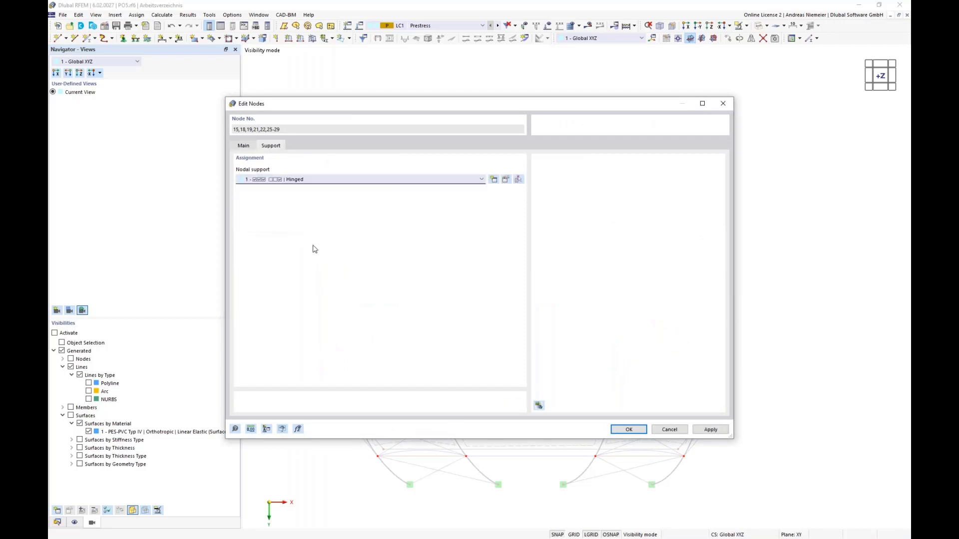
pyautogui.click(629, 429)
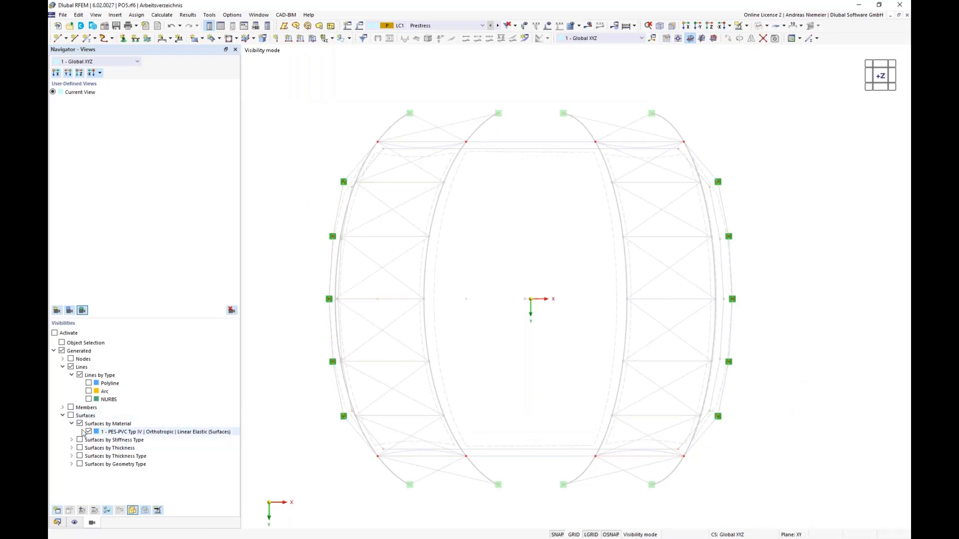
# - Restrict the visible objects to the cable members by type, excluding lines, and stop showing hidden objects in the background
pyautogui.click(63, 408)
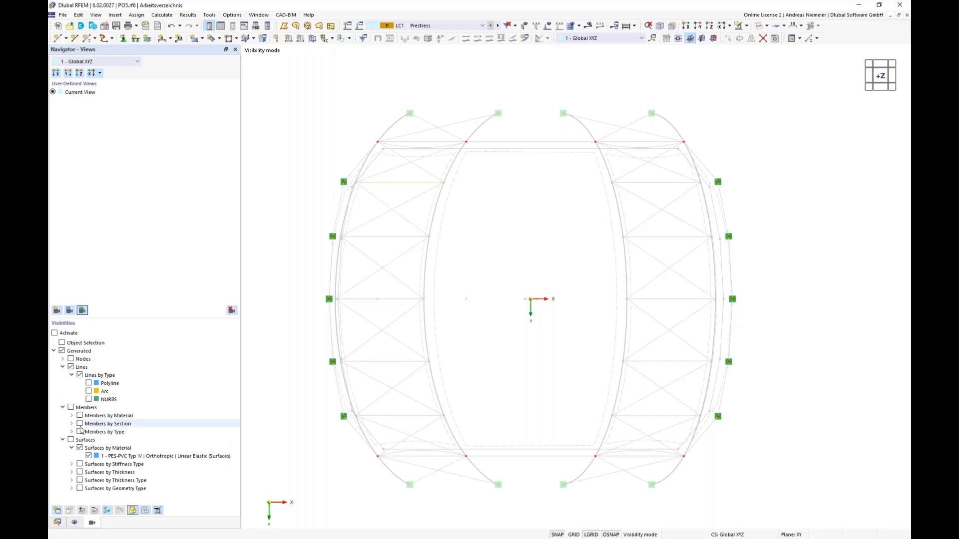
pyautogui.click(72, 432)
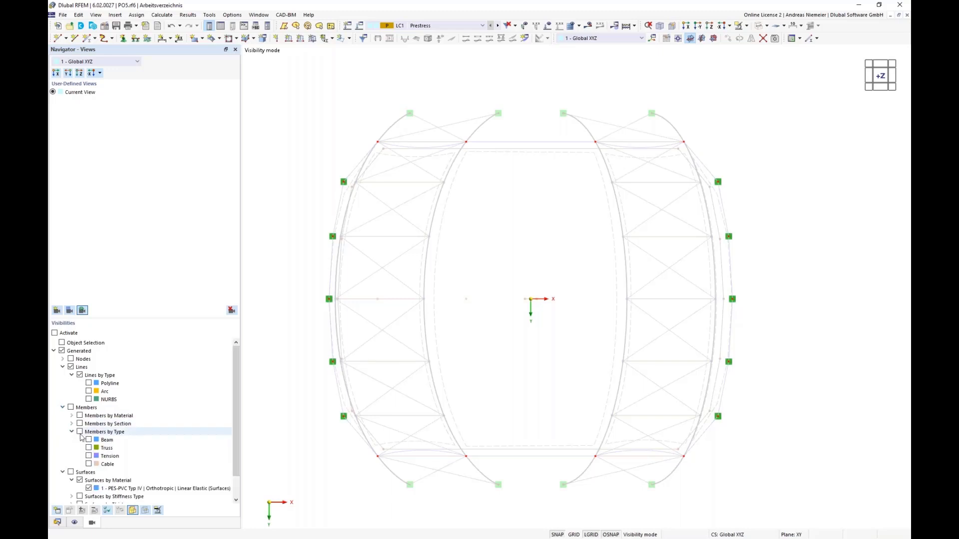
pyautogui.click(89, 464)
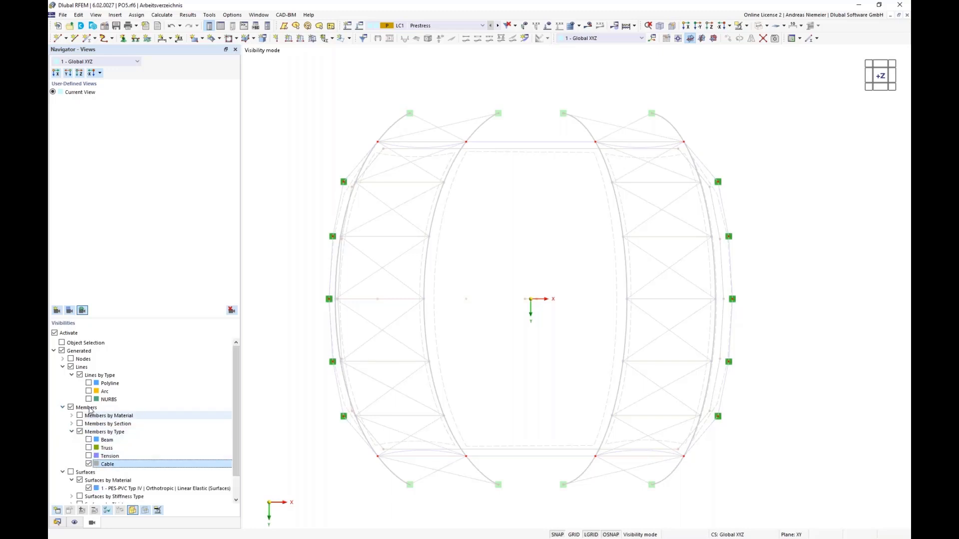
pyautogui.click(71, 367)
pyautogui.rightClick(289, 199)
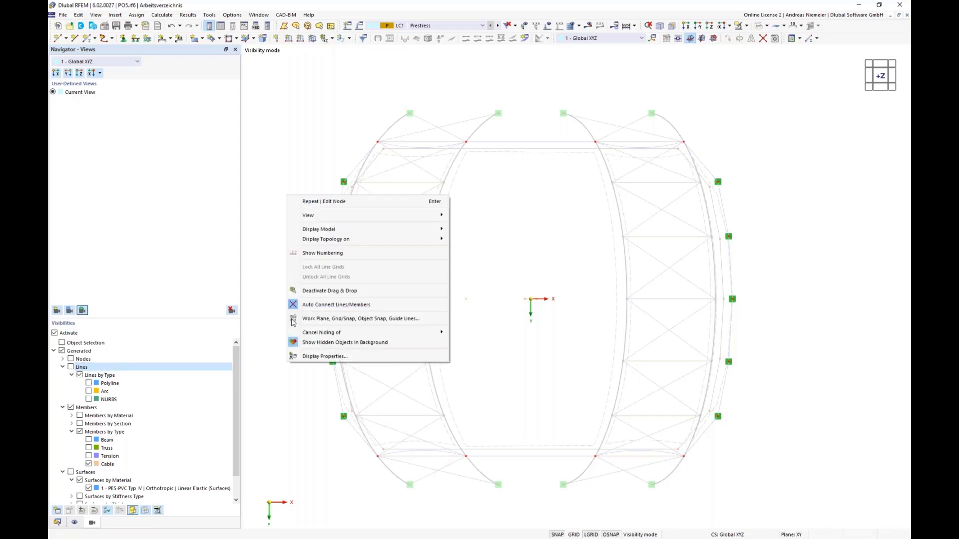
pyautogui.click(324, 342)
pyautogui.moveTo(475, 298); pyautogui.dragTo(483, 246, button='middle')
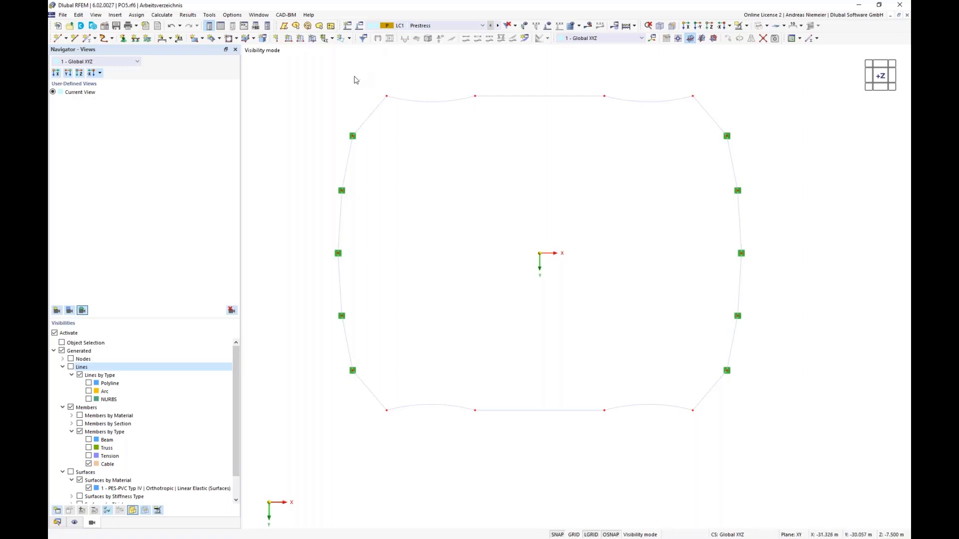
# - Create a member load in LC1 Prestress of type Form-Finding, with a Geometric definition by Sag
pyautogui.click(300, 38)
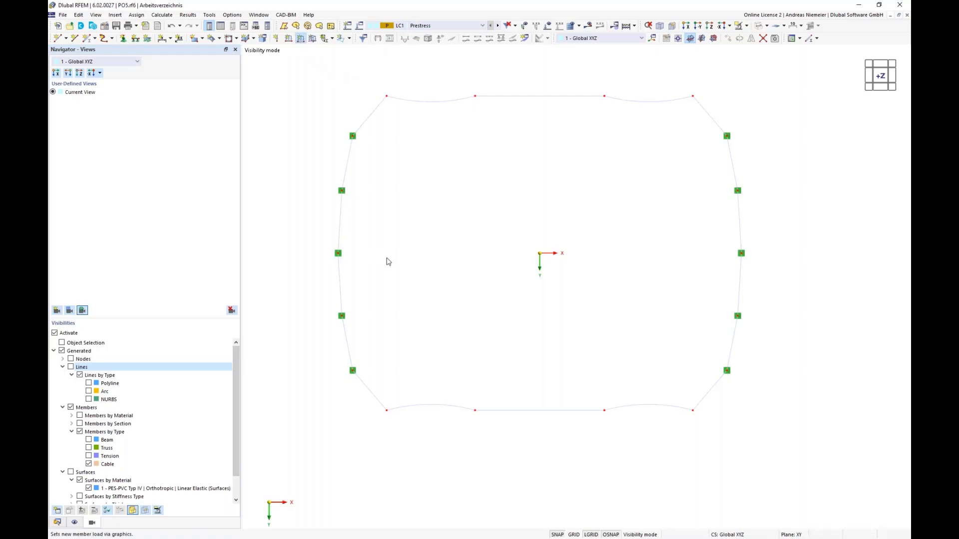
pyautogui.click(294, 187)
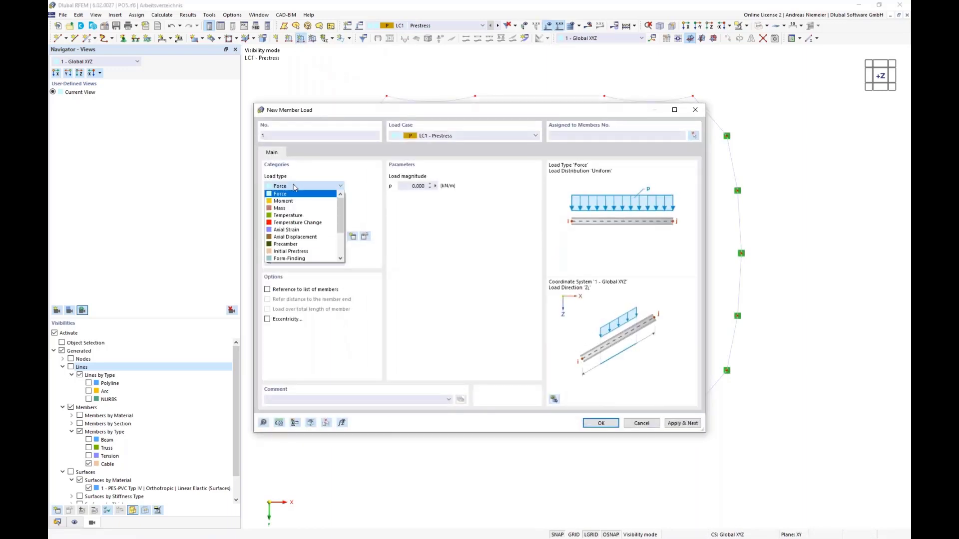
pyautogui.click(288, 245)
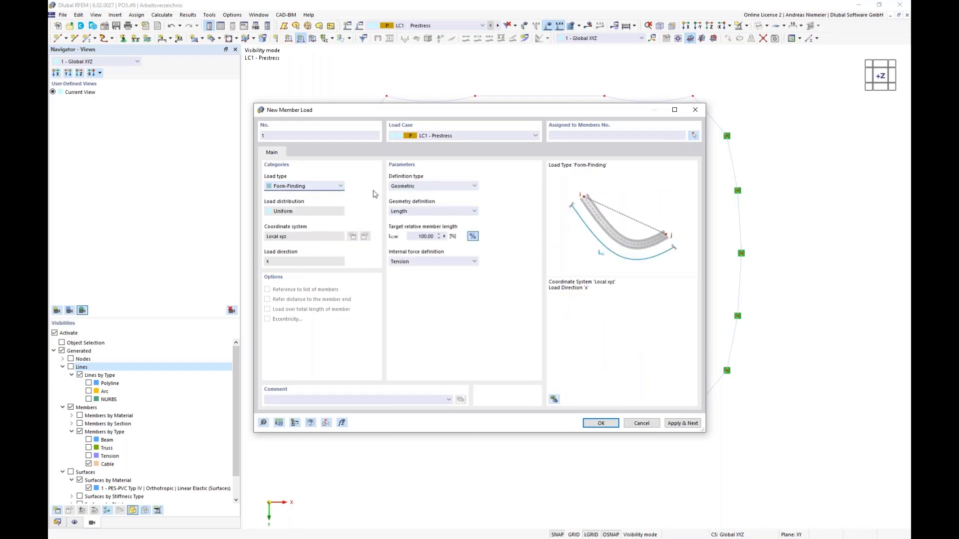
pyautogui.click(425, 187)
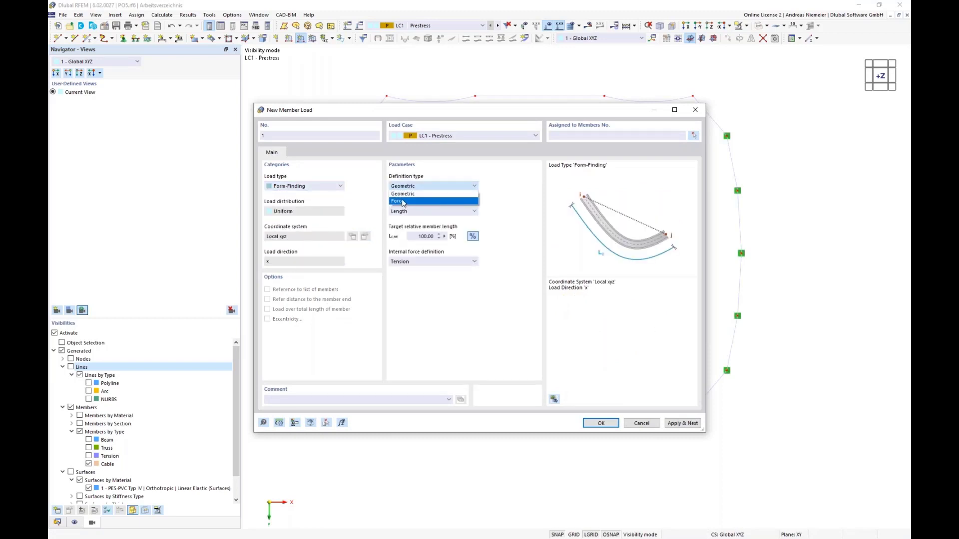
pyautogui.click(427, 226)
pyautogui.click(423, 189)
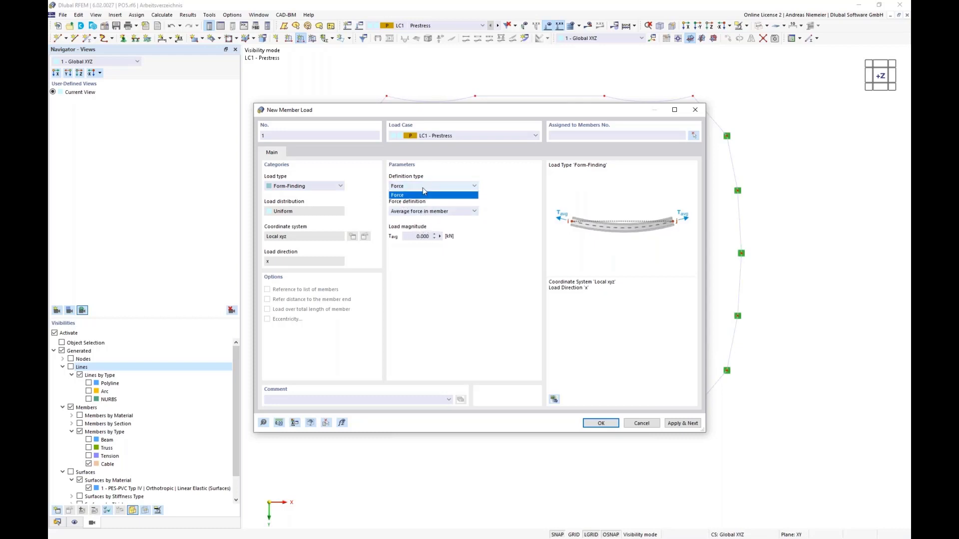
pyautogui.click(421, 199)
pyautogui.click(419, 214)
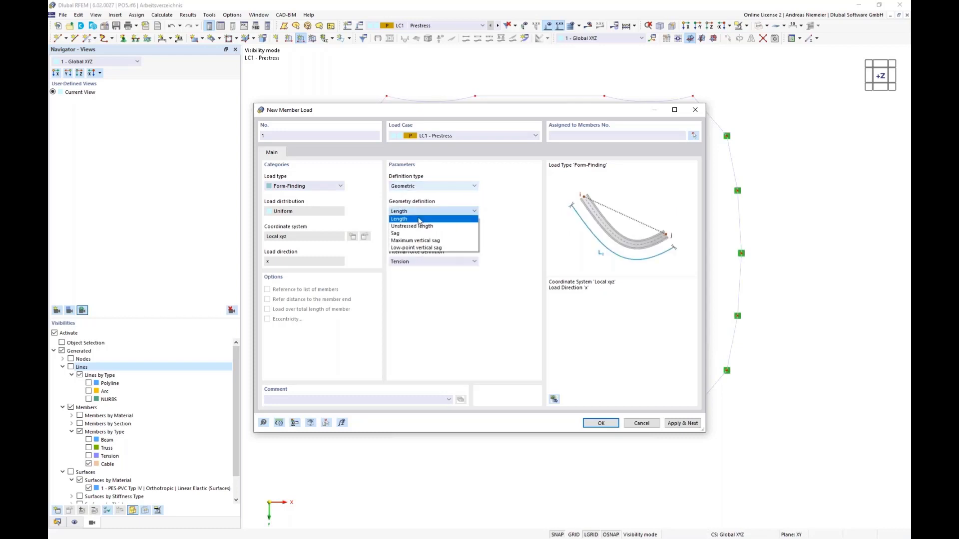
pyautogui.click(408, 230)
# - Set the target member sag to an absolute 1 m and assign the form-finding load to all the edge cables
pyautogui.click(473, 238)
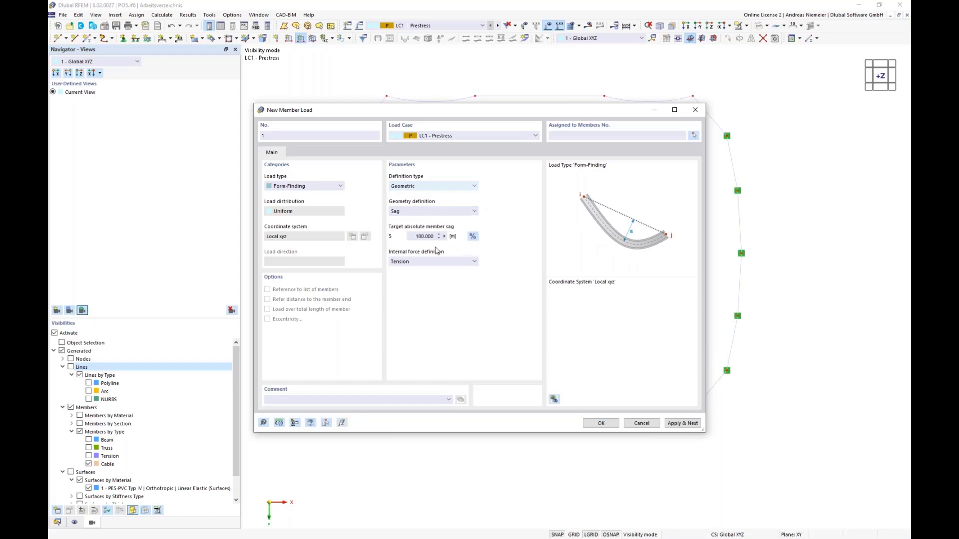
pyautogui.click(412, 237)
pyautogui.write('1')
pyautogui.click(601, 423)
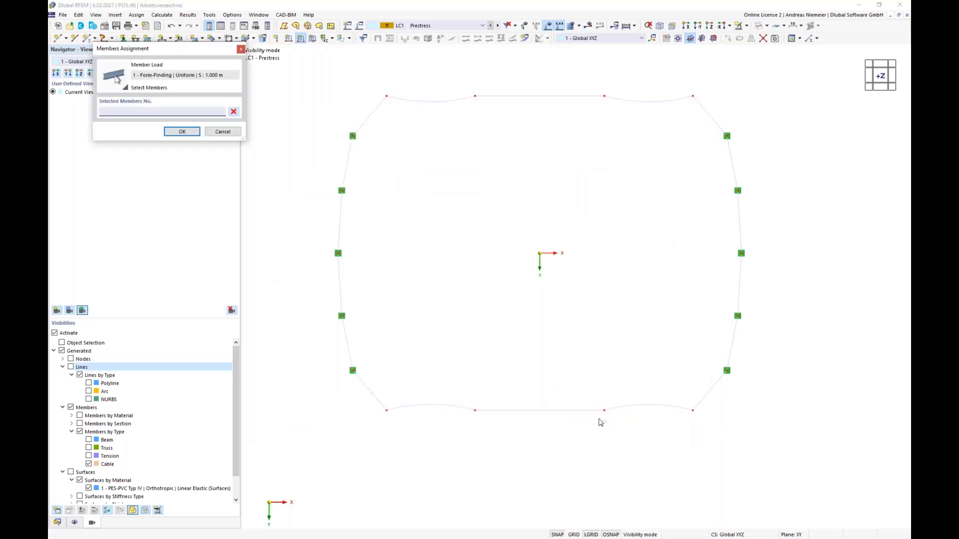
pyautogui.moveTo(302, 76); pyautogui.dragTo(849, 455)
pyautogui.click(182, 132)
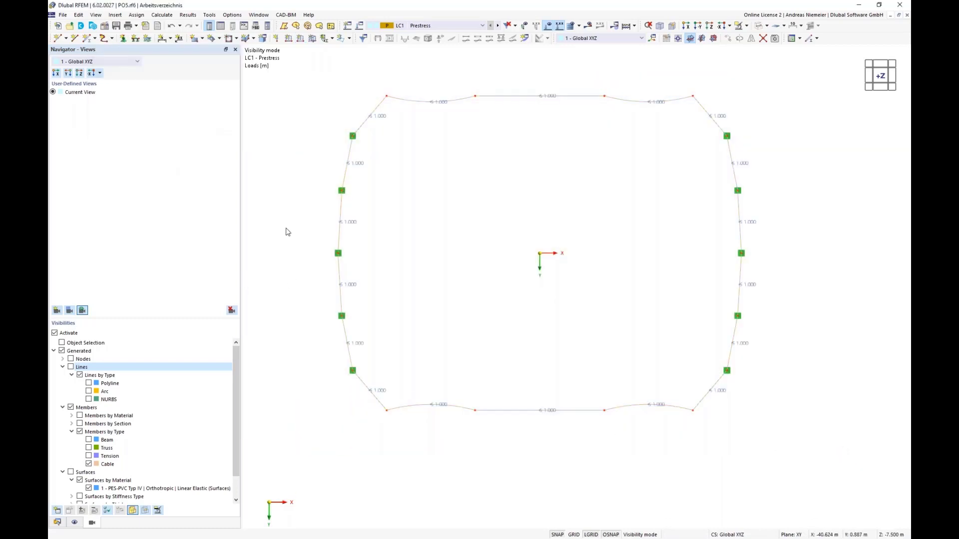
# - Calculate LC1 Prestress and inspect the axial forces and reactions of the edge cables in a 3D view
pyautogui.moveTo(507, 325); pyautogui.dragTo(434, 198, button='middle')
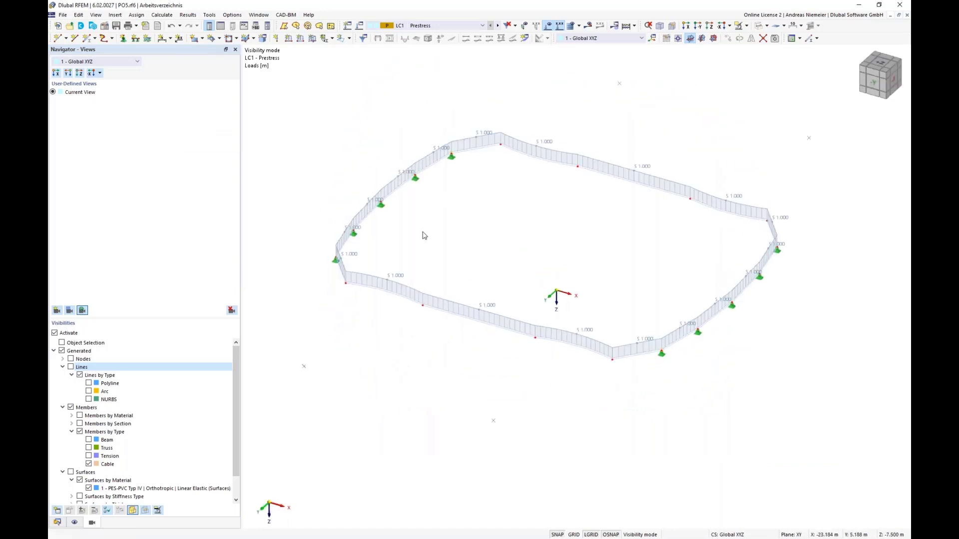
pyautogui.click(587, 25)
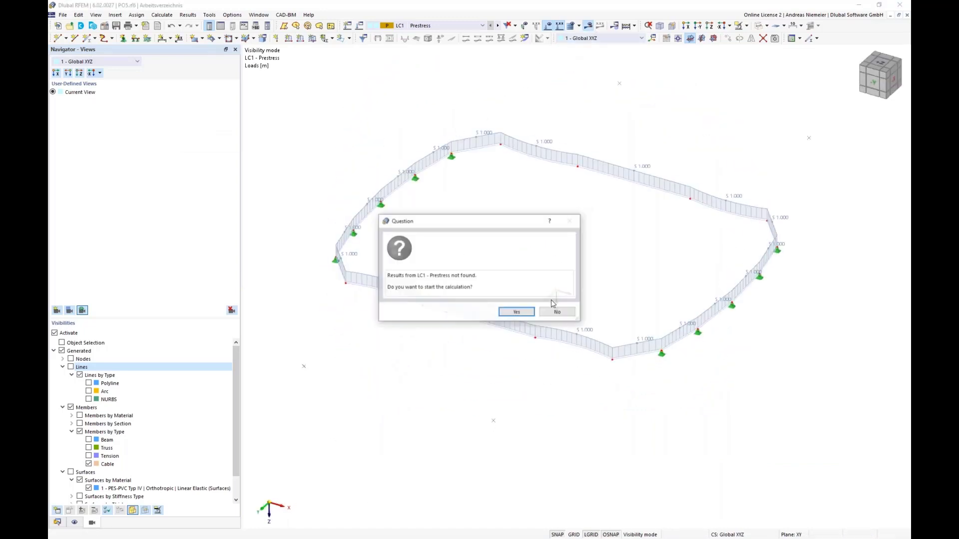
pyautogui.click(515, 310)
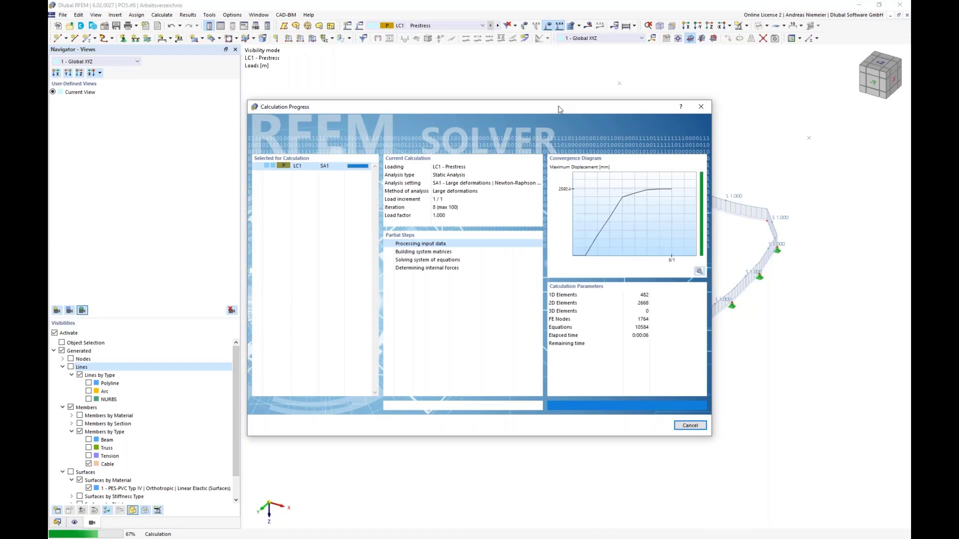
pyautogui.moveTo(649, 107); pyautogui.dragTo(471, 115)
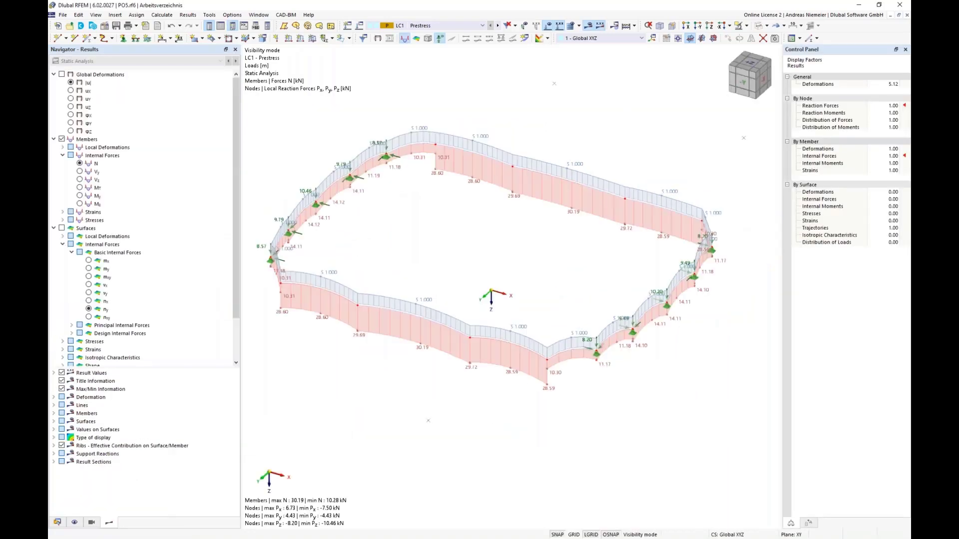
pyautogui.keyDown('ctrl'); pyautogui.moveTo(459, 267); pyautogui.dragTo(402, 369, button='middle'); pyautogui.keyUp('ctrl')
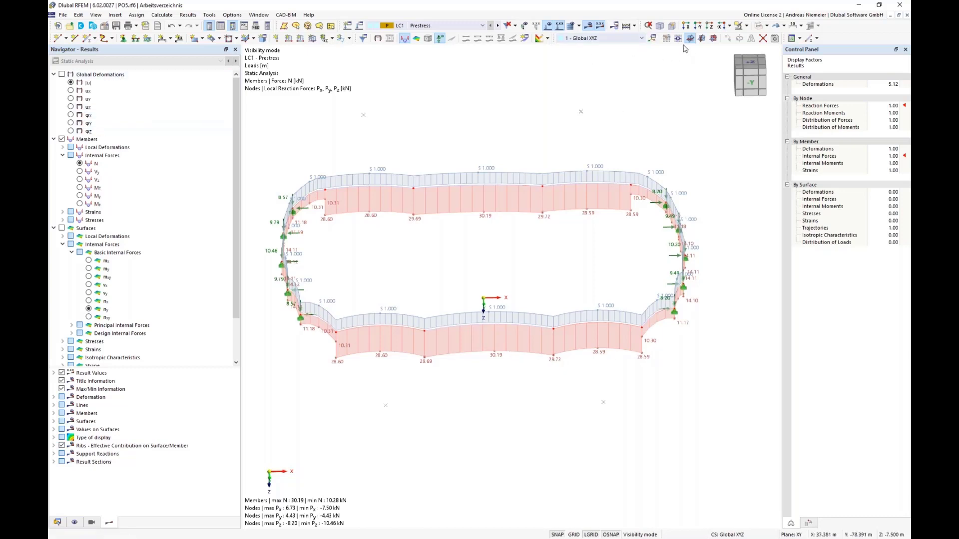
# - Hide the results and examine the form-found edge cables in the Z view and the reverse Y view
pyautogui.click(587, 26)
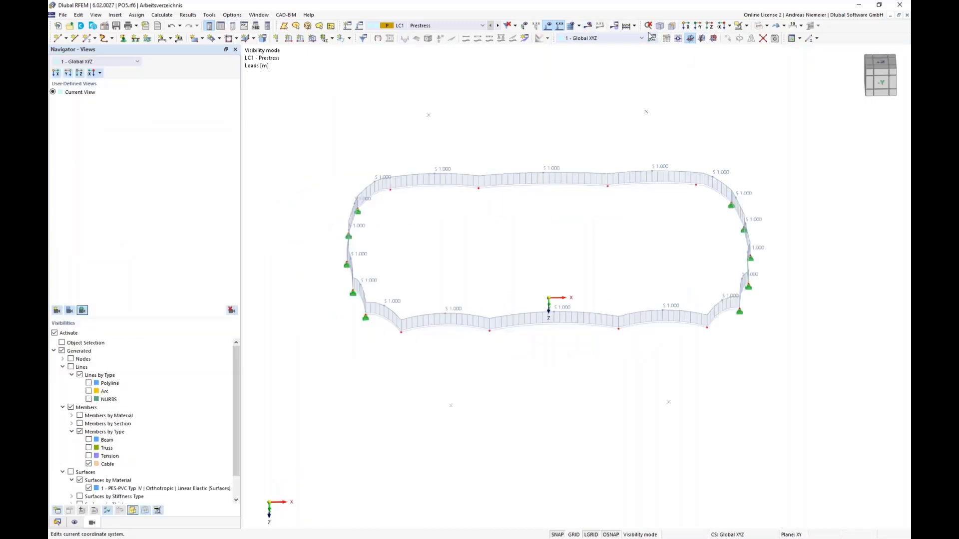
pyautogui.click(709, 27)
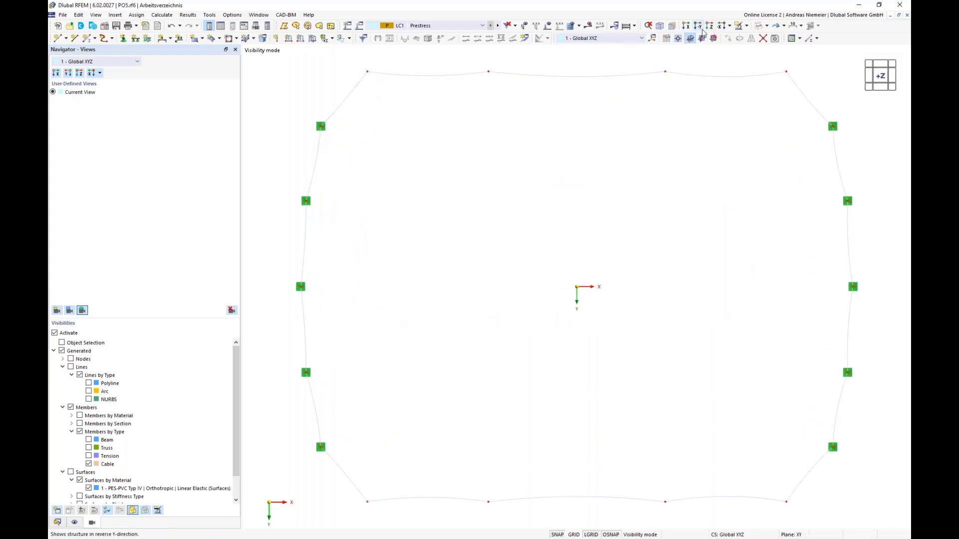
pyautogui.click(701, 28)
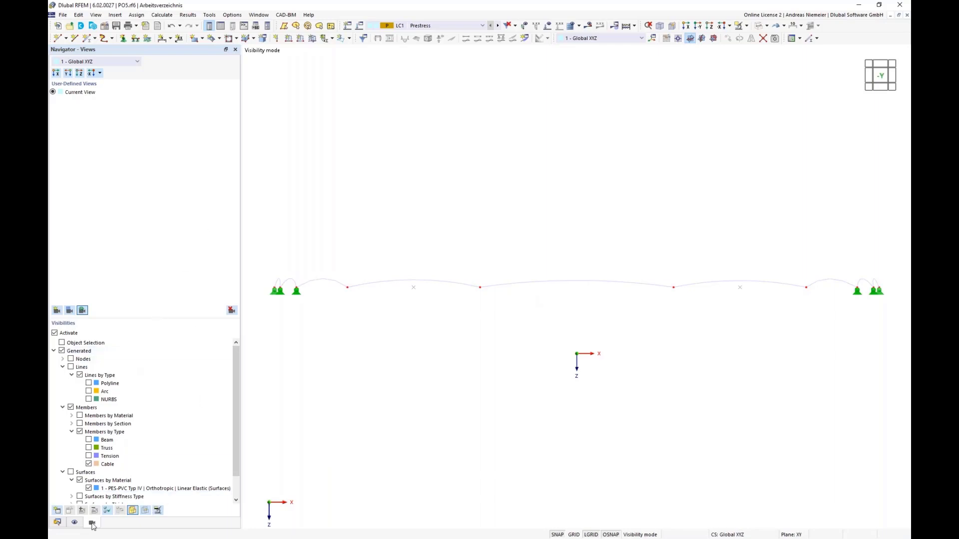
# - Show the results again without the member forces and examine the nodal support reactions at the outer edge supports
pyautogui.click(589, 25)
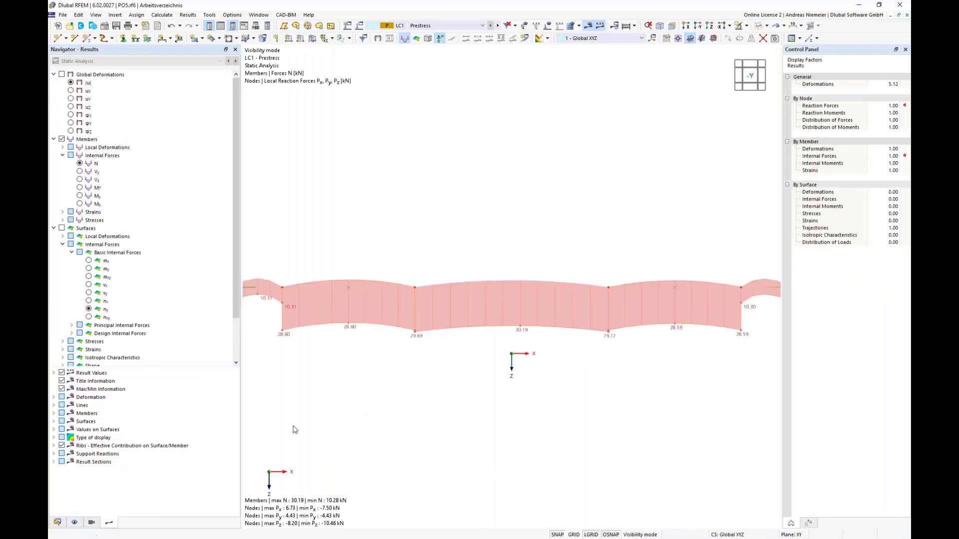
pyautogui.scroll(-2, 142, 337)
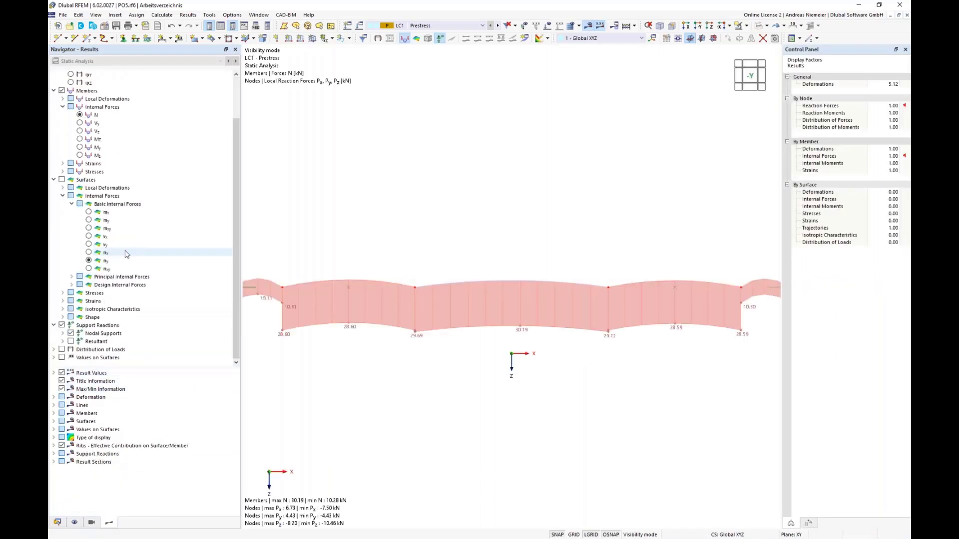
pyautogui.click(61, 90)
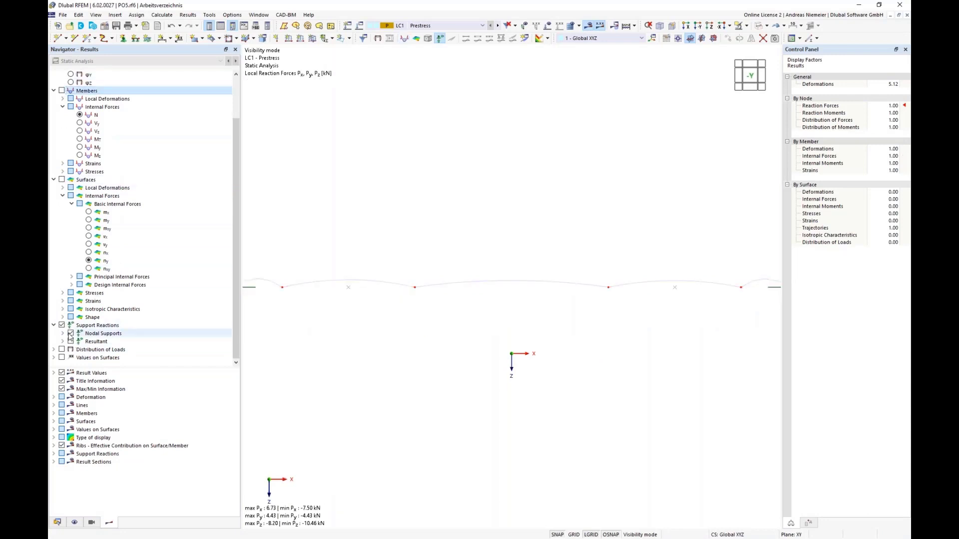
pyautogui.scroll(-4, 323, 308)
pyautogui.moveTo(277, 323); pyautogui.dragTo(338, 321, button='middle')
pyautogui.scroll(8, 329, 302)
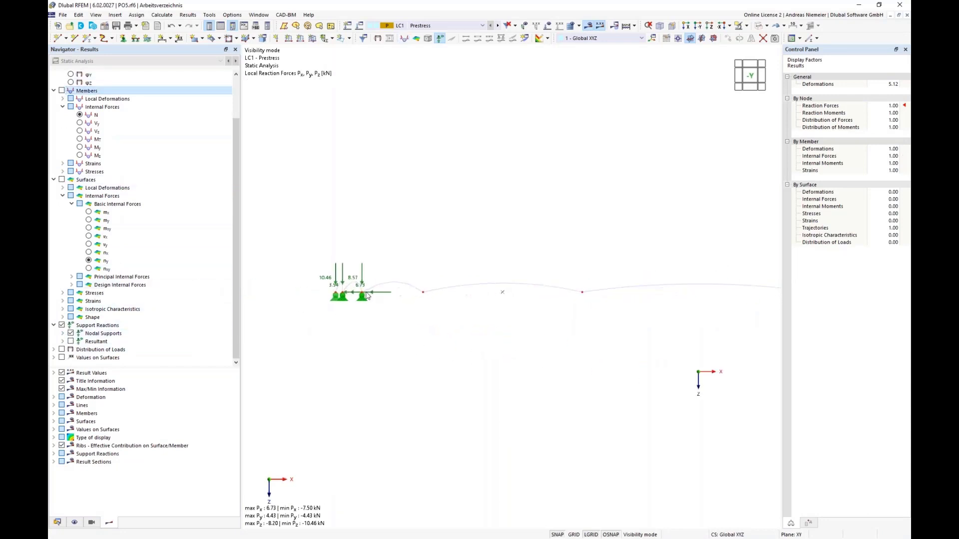
pyautogui.scroll(-1, 334, 341)
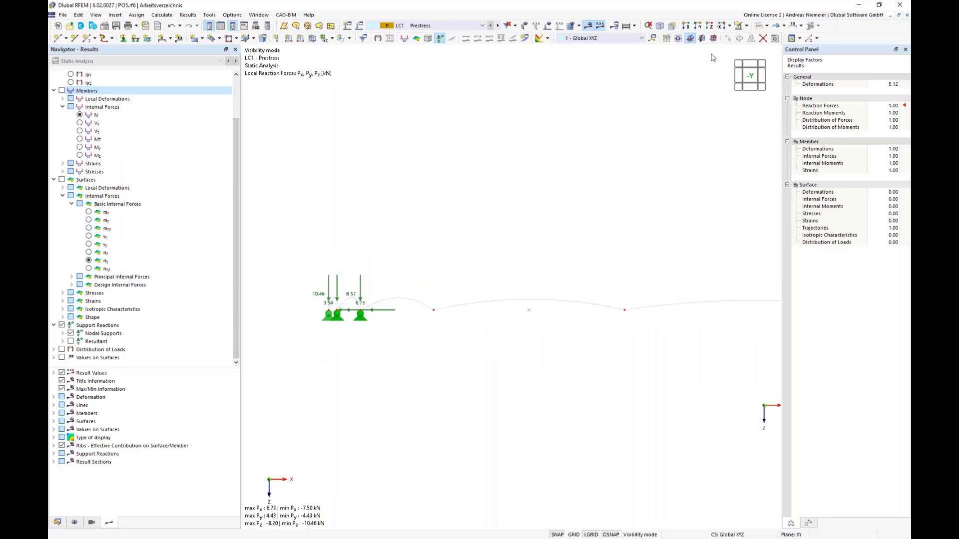
# - Cancel the visibility mode to show the whole structure and examine the support reactions at the arches and edge nodes
pyautogui.click(748, 26)
pyautogui.click(779, 85)
pyautogui.scroll(-3, 432, 177)
pyautogui.scroll(-1, 433, 178)
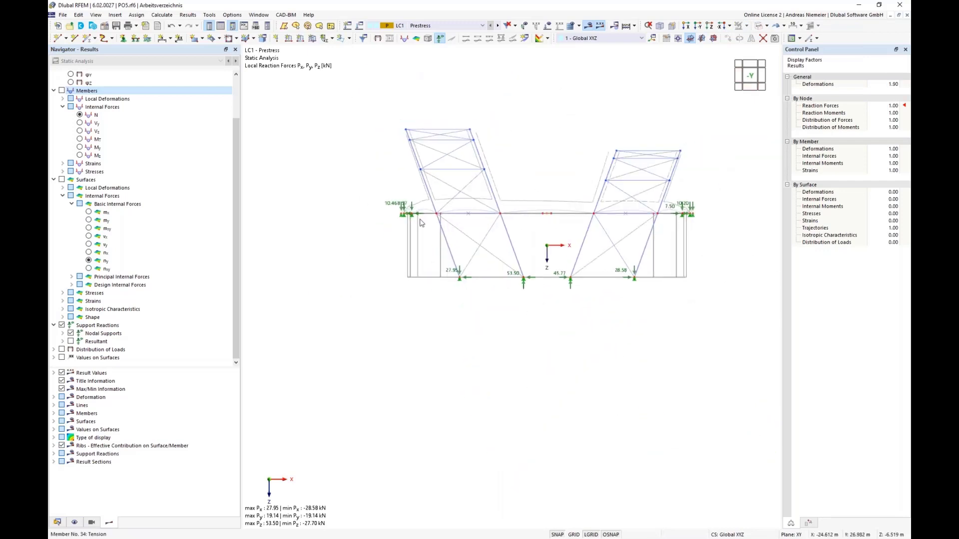
pyautogui.scroll(4, 414, 218)
pyautogui.scroll(-4, 372, 229)
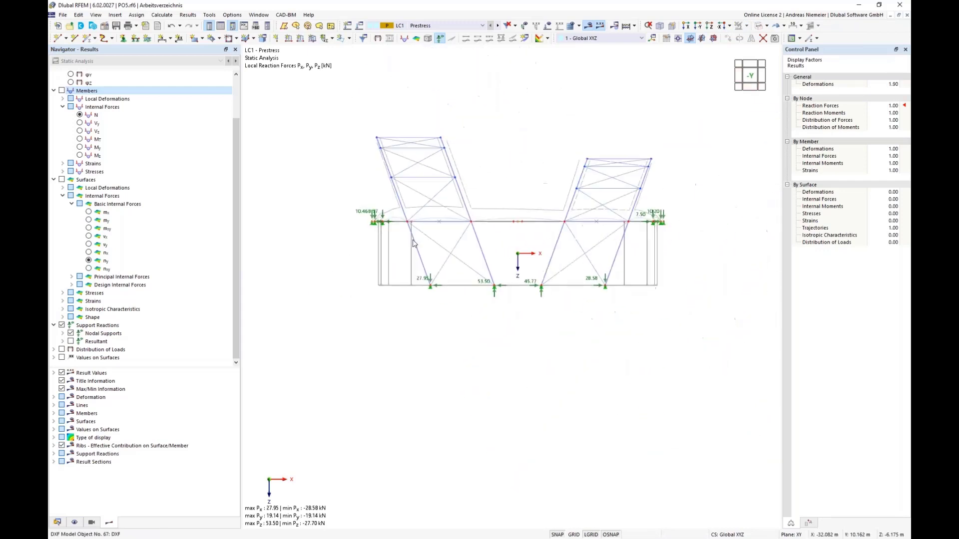
pyautogui.keyDown('ctrl'); pyautogui.moveTo(508, 240); pyautogui.dragTo(514, 287, button='middle'); pyautogui.keyUp('ctrl')
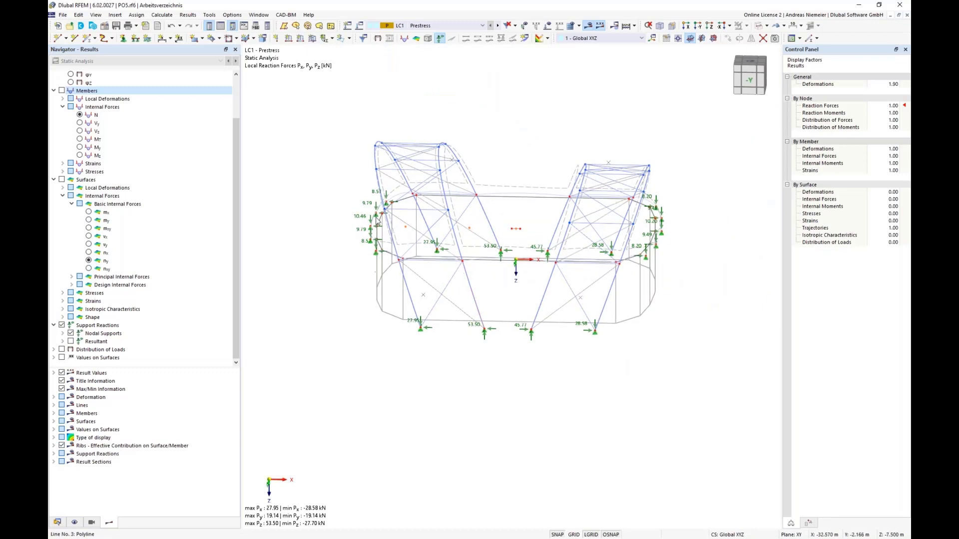
# - Hide the support reactions so that only the bare structure is displayed
pyautogui.keyDown('ctrl'); pyautogui.moveTo(567, 367); pyautogui.dragTo(549, 389, button='middle'); pyautogui.keyUp('ctrl')
pyautogui.click(61, 325)
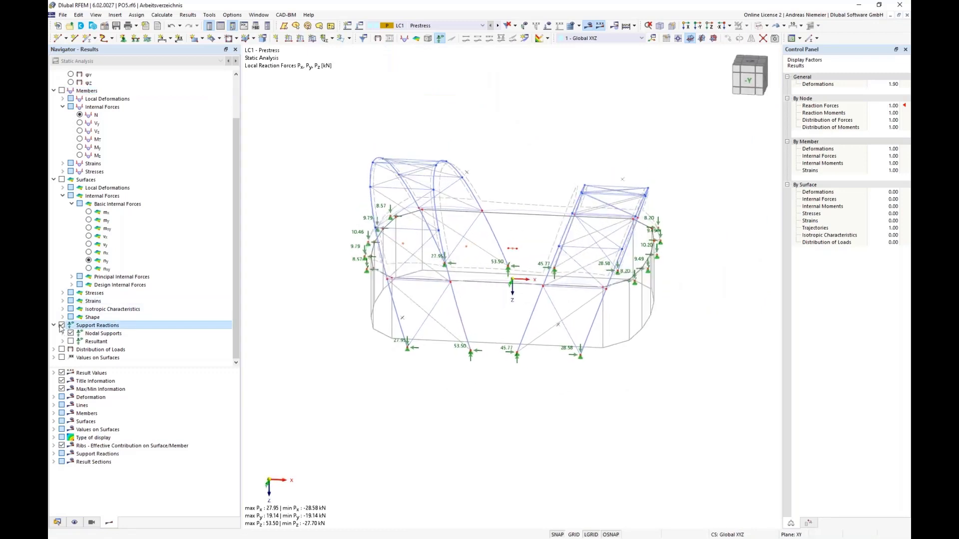
pyautogui.moveTo(506, 422)
pyautogui.mouseDown(button='middle')
pyautogui.moveTo(499, 433)
pyautogui.moveTo(488, 423)
pyautogui.moveTo(498, 433)
pyautogui.mouseUp(button='middle')
pyautogui.scroll(-1, 499, 433)
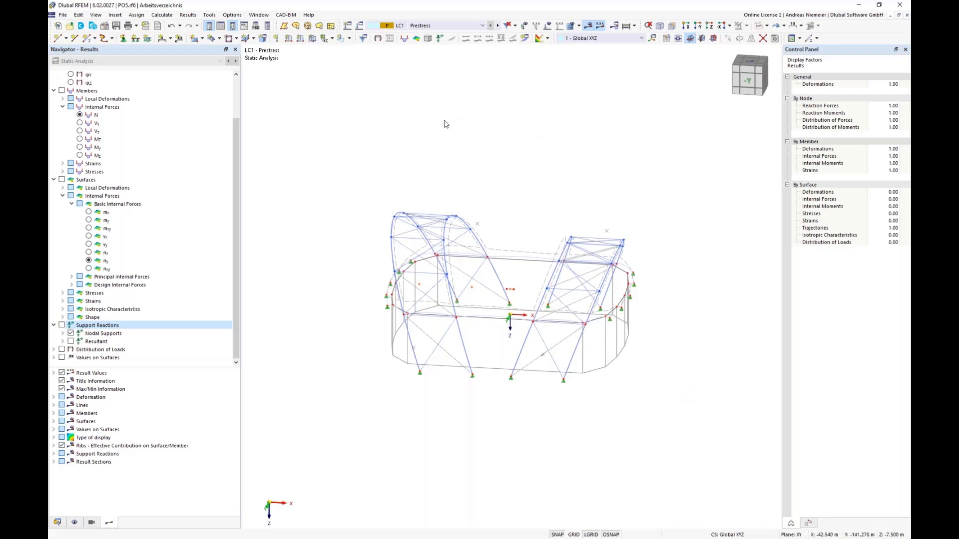
# - Create a load case named Self-Weight with the action category Permanent
pyautogui.click(359, 26)
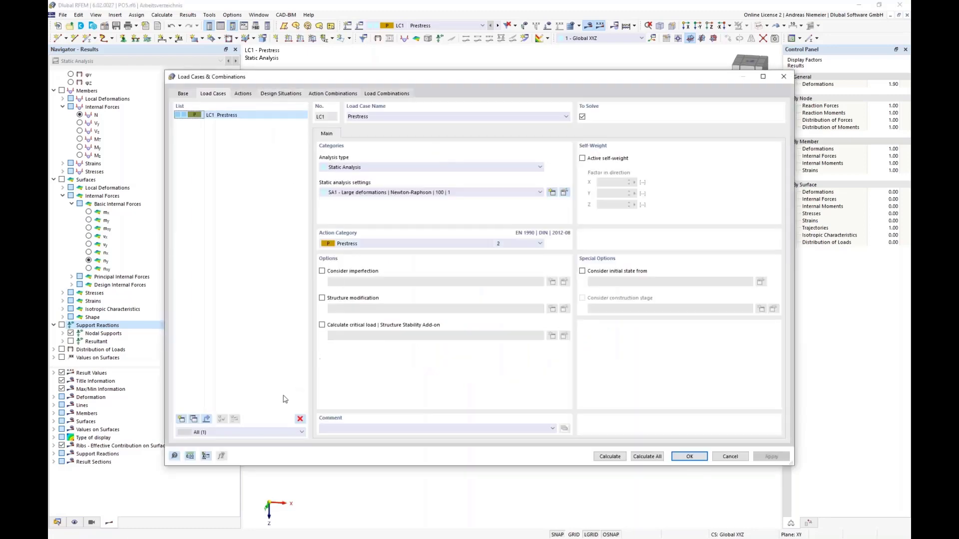
pyautogui.click(181, 419)
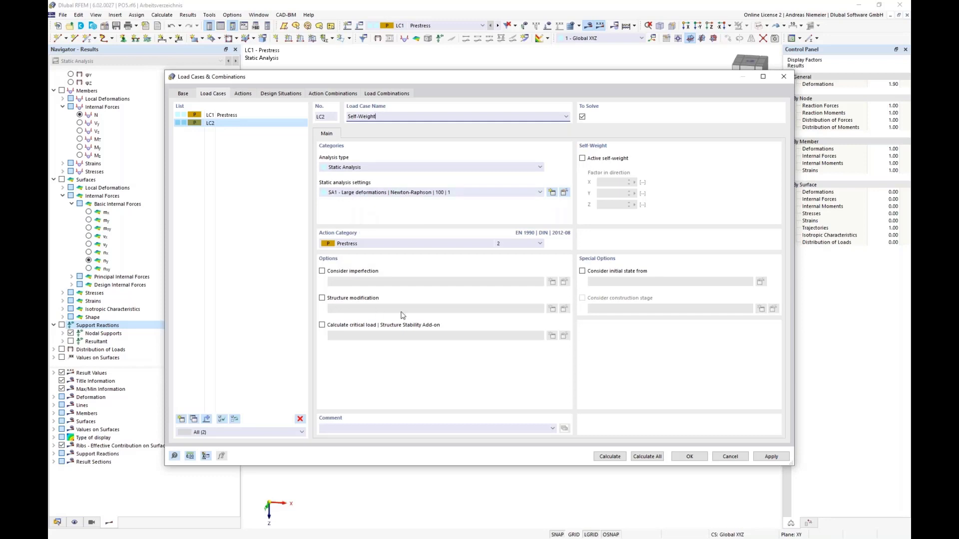
pyautogui.click(390, 244)
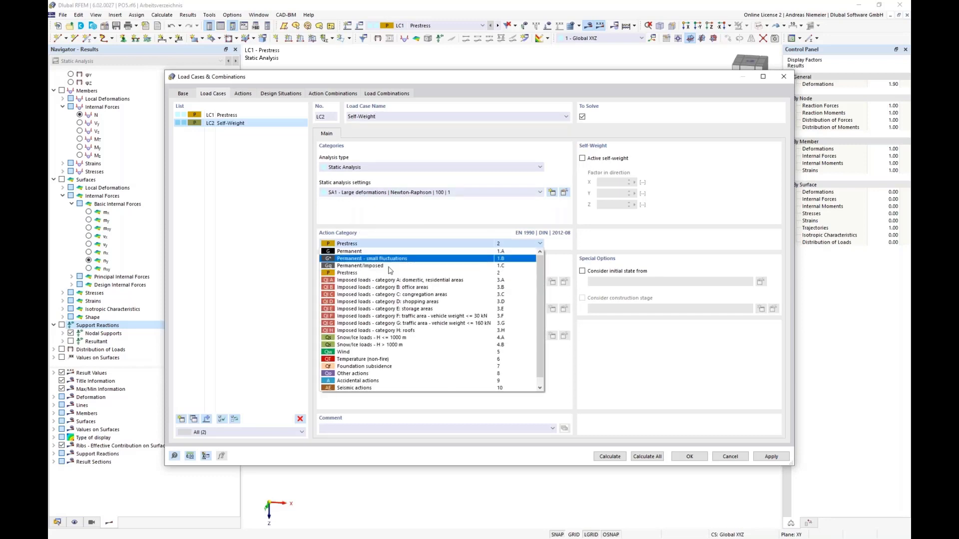
pyautogui.click(368, 253)
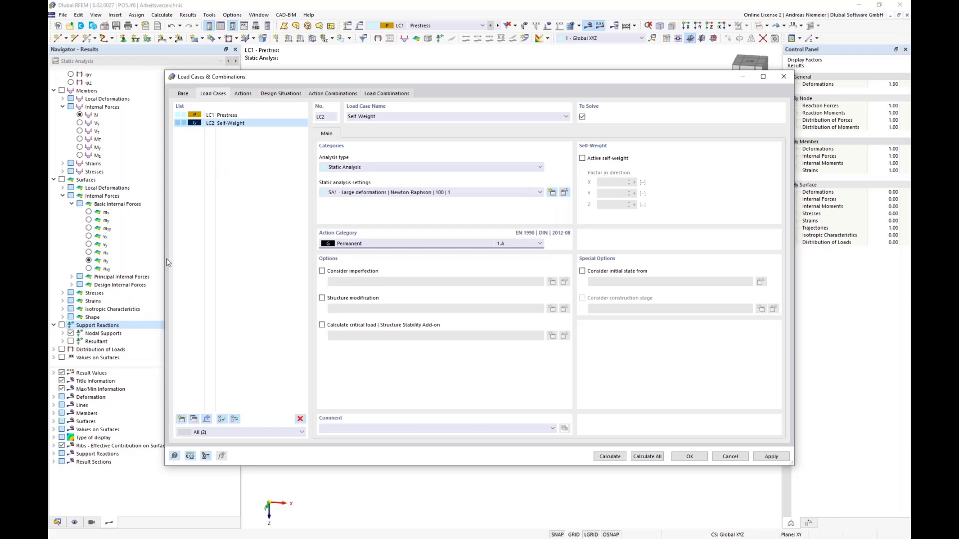
# - Make the Self-Weight load case consider the initial state from LC1 Prestress and check the type of initial state
pyautogui.click(588, 272)
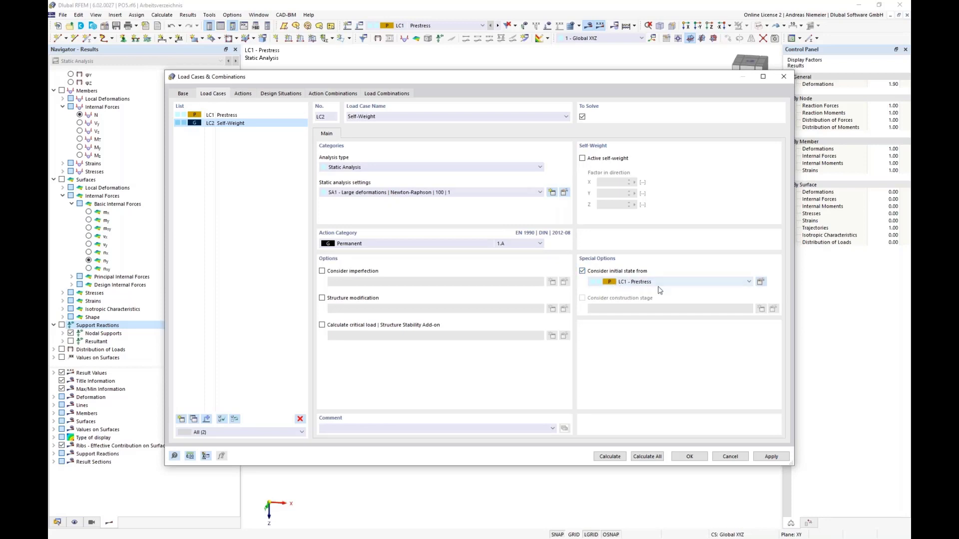
pyautogui.click(661, 279)
pyautogui.click(623, 291)
pyautogui.click(761, 282)
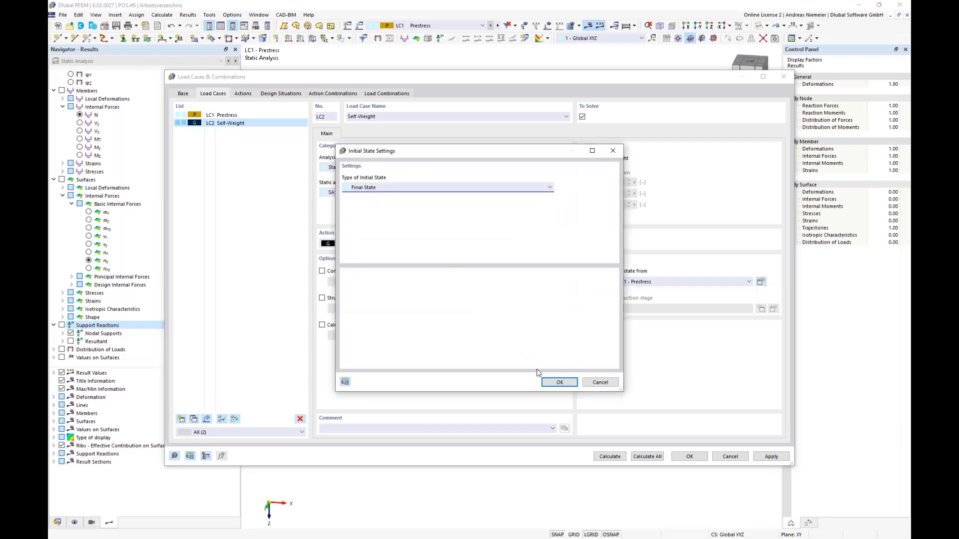
pyautogui.click(602, 384)
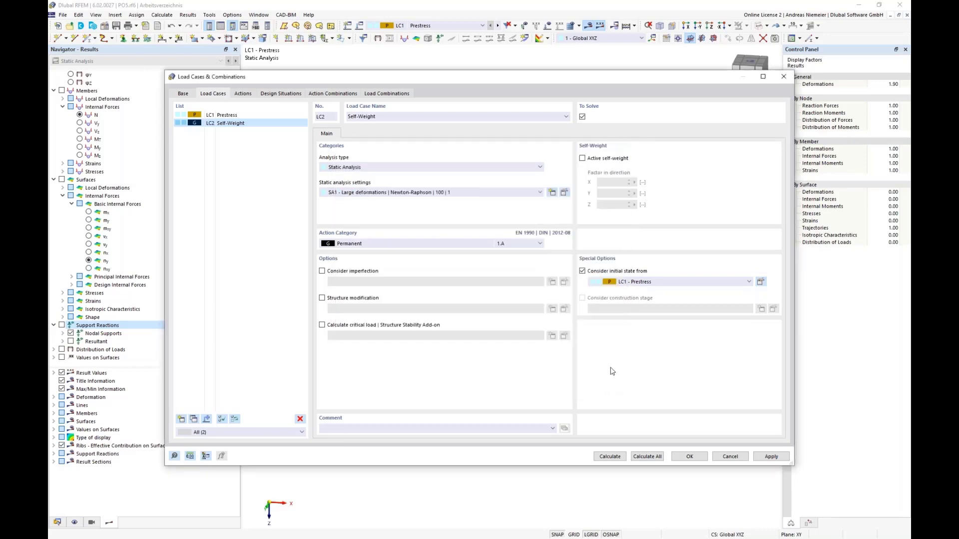
# - Calculate LC2 Self-Weight and examine its result summary table and the global deformations |u| on the model
pyautogui.click(610, 457)
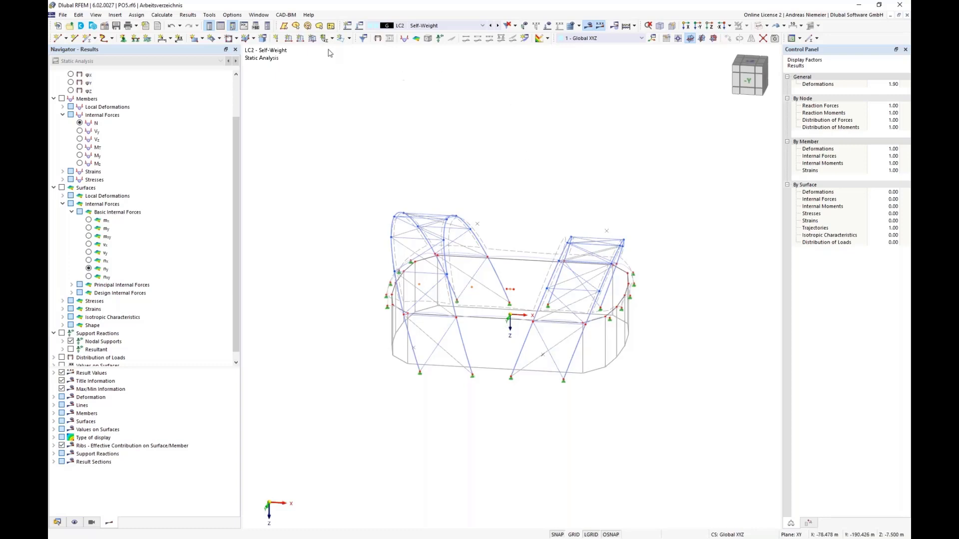
pyautogui.click(221, 28)
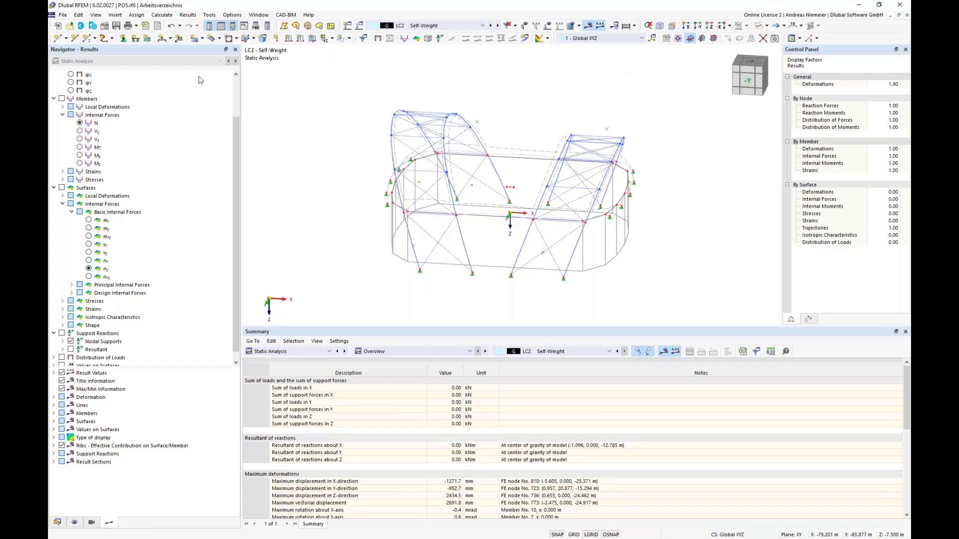
pyautogui.scroll(2, 68, 118)
pyautogui.click(61, 82)
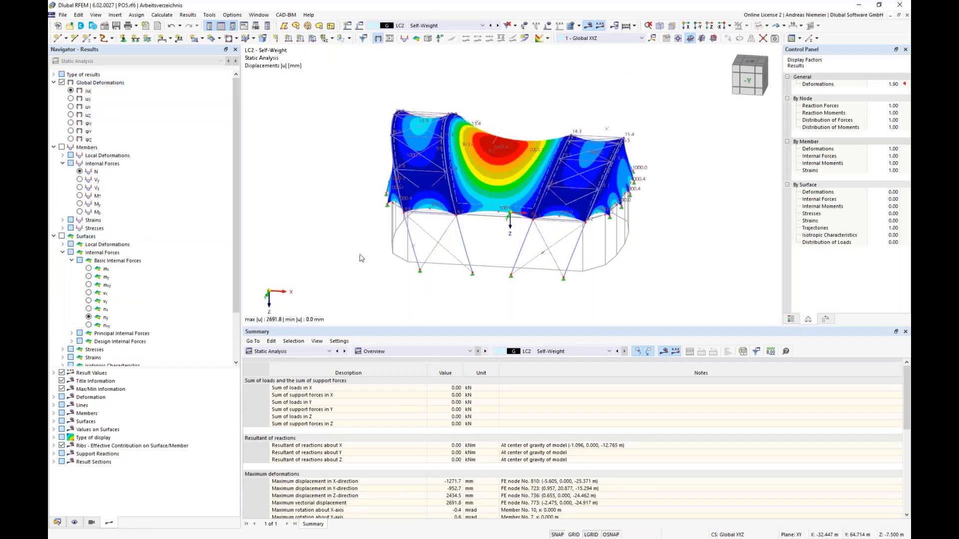
pyautogui.moveTo(349, 244); pyautogui.dragTo(337, 206, button='middle')
pyautogui.moveTo(337, 206)
pyautogui.keyDown('ctrl'); pyautogui.mouseDown(button='middle')
pyautogui.moveTo(339, 237)
pyautogui.moveTo(342, 197)
pyautogui.moveTo(343, 224)
pyautogui.mouseUp(button='middle'); pyautogui.keyUp('ctrl')
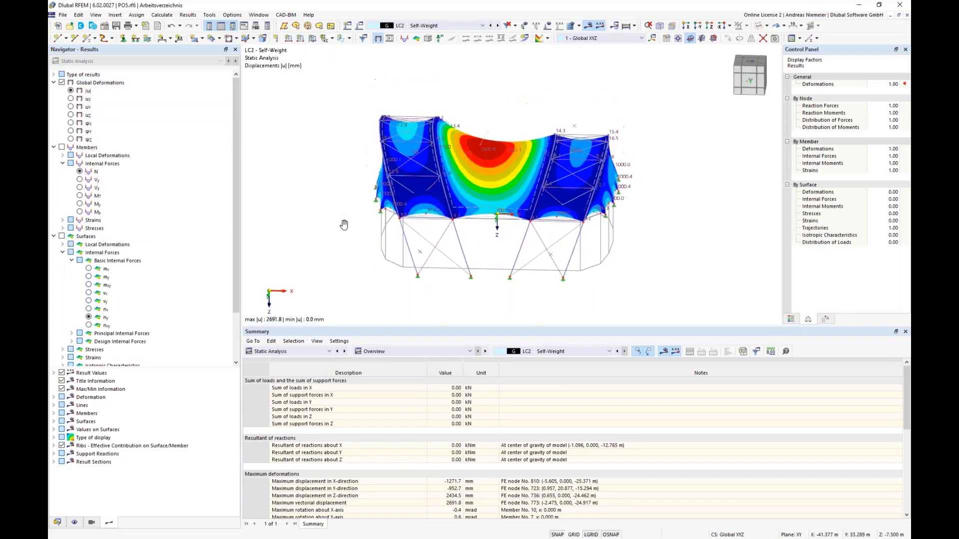
pyautogui.scroll(-1, 344, 225)
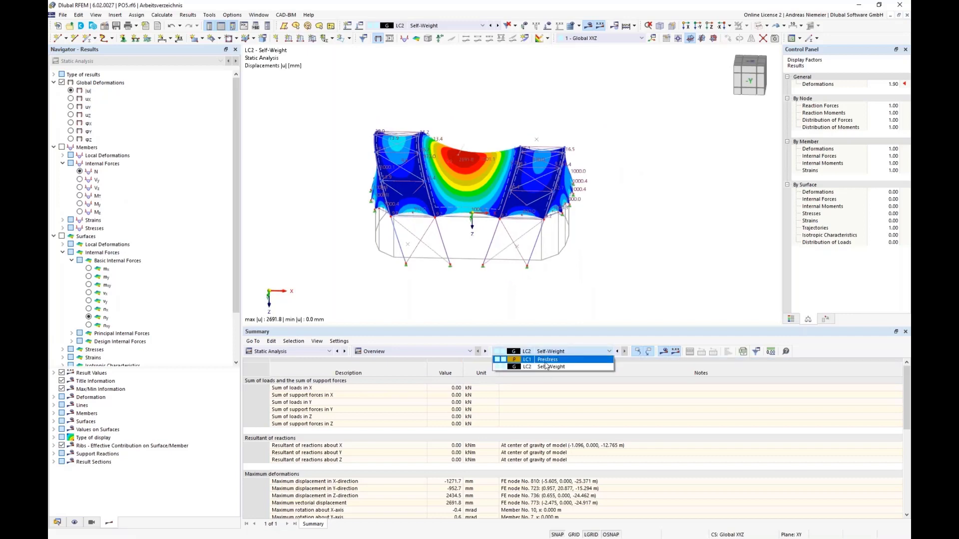
# - Compare the static analysis summary of load case LC1 Prestress with that of LC2 Self-Weight
pyautogui.press('pageup')
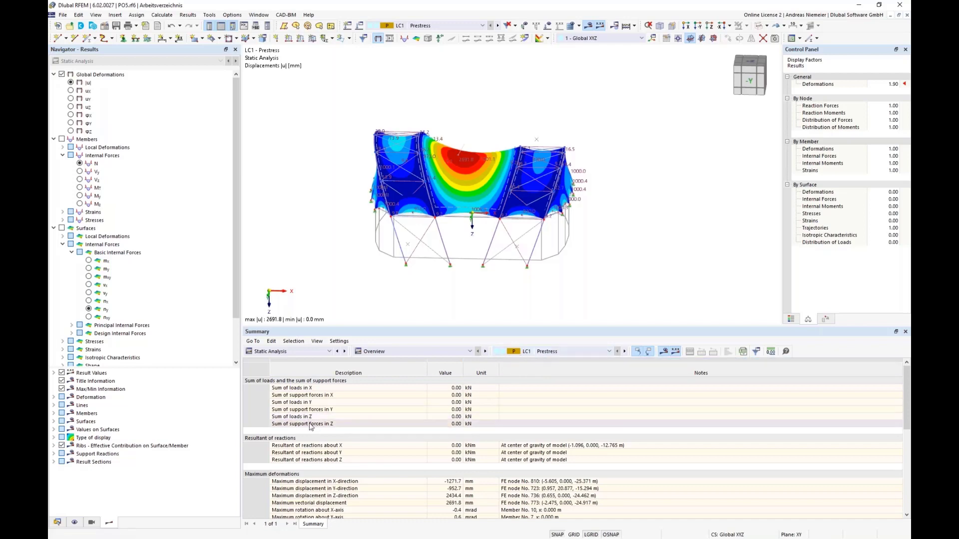
pyautogui.click(554, 352)
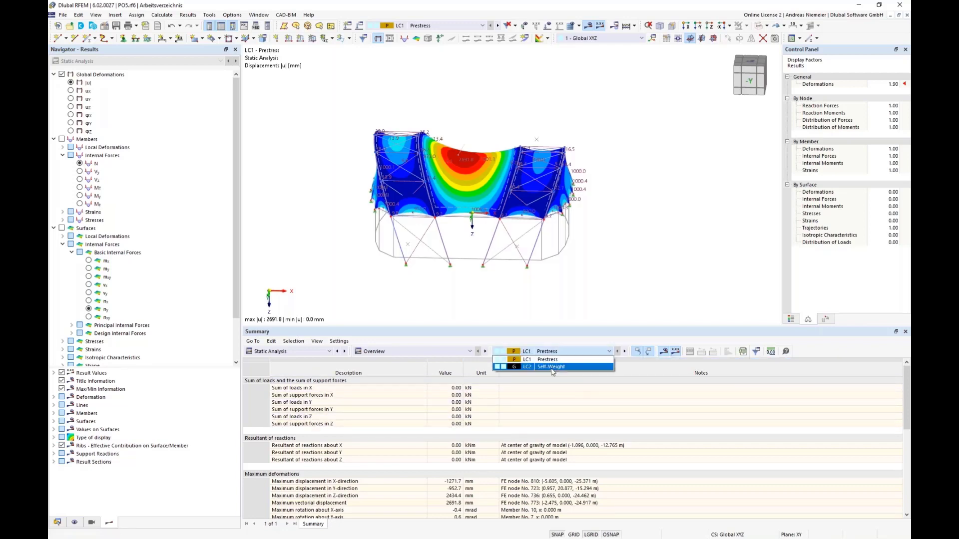
pyautogui.press('Escape')
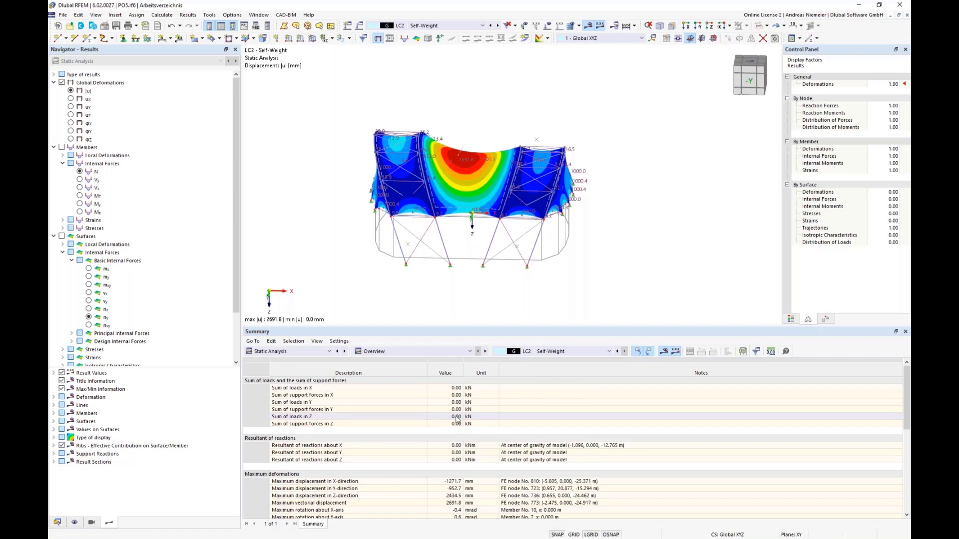
# - Activate self-weight for load case LC2 with a factor of 1.000 in Z and calculate it
pyautogui.click(296, 353)
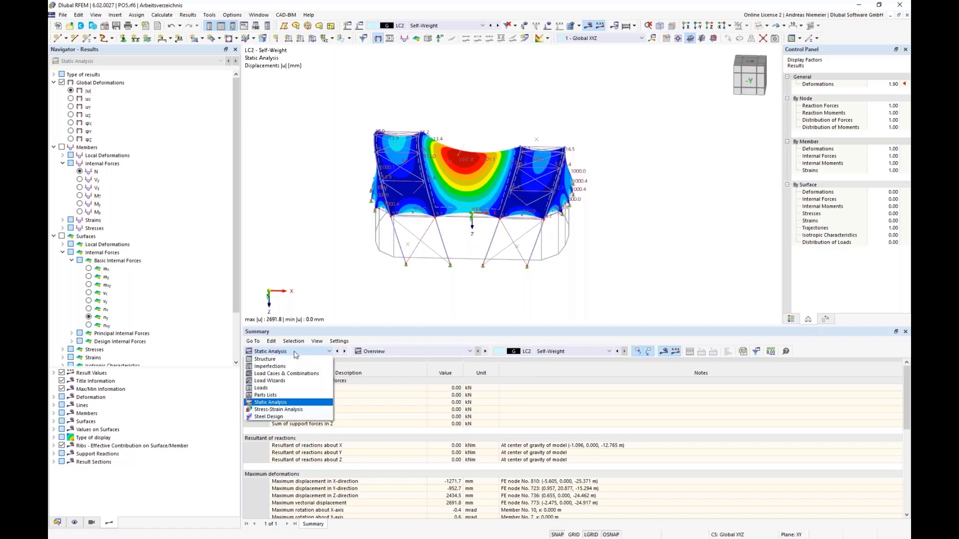
pyautogui.click(299, 280)
pyautogui.click(359, 26)
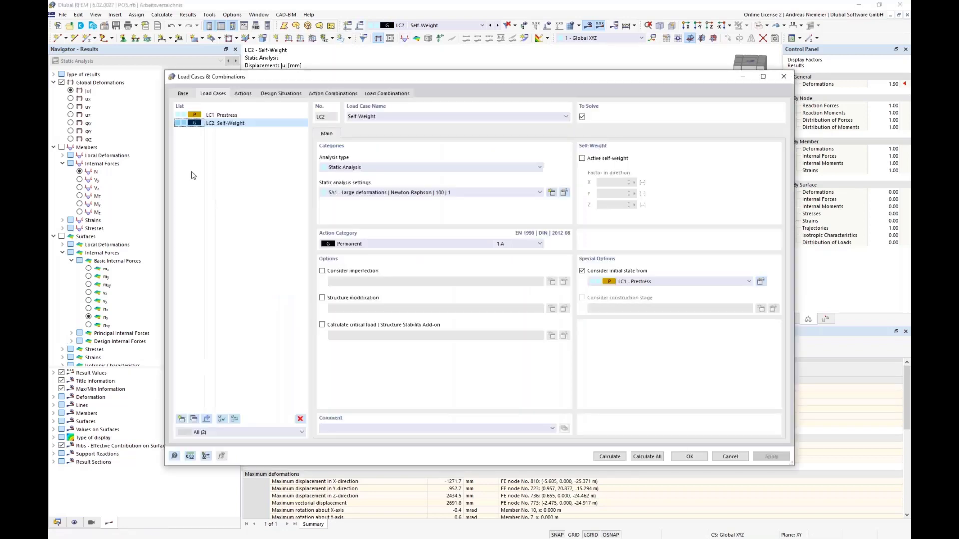
pyautogui.click(582, 159)
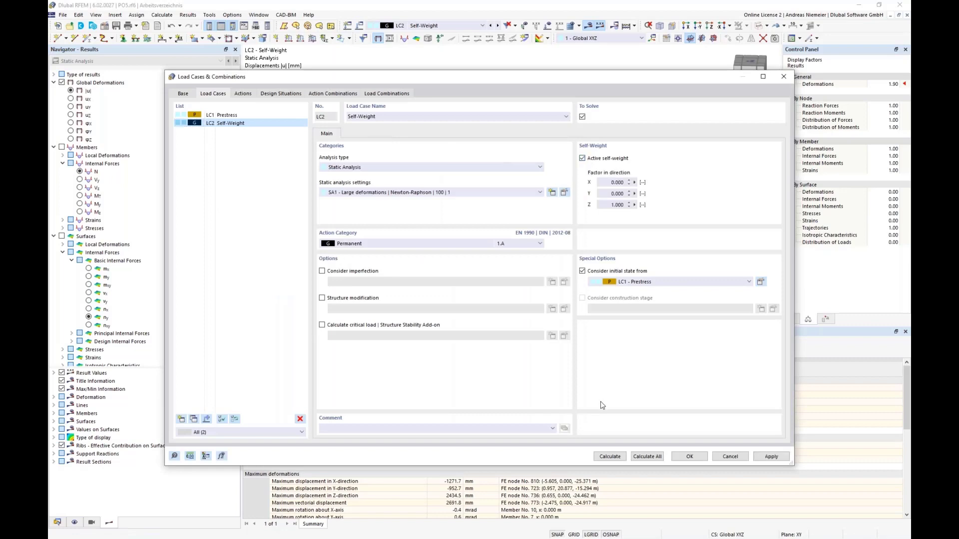
pyautogui.click(611, 458)
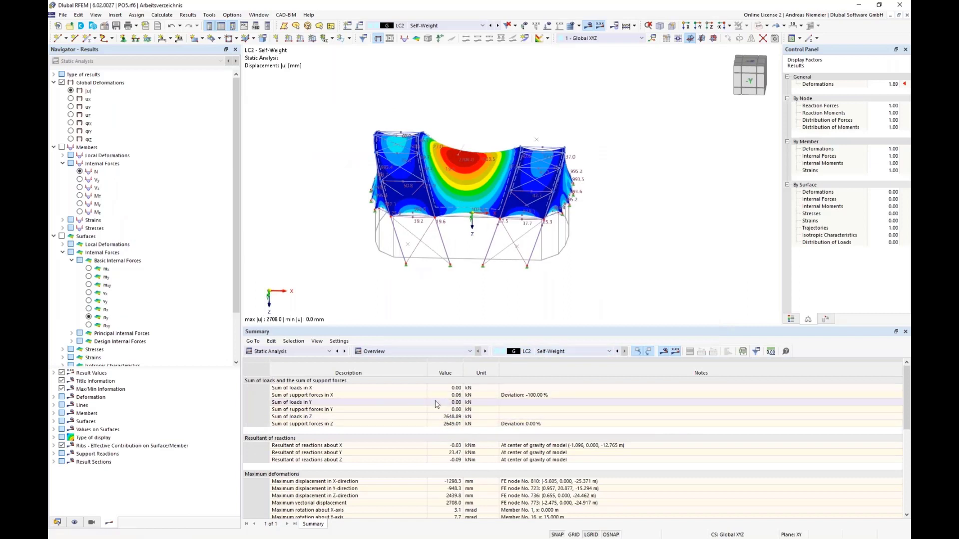
# - Display the summary and displacements of LC1 Prestress for comparison with the recalculated LC2 Self-Weight
pyautogui.click(543, 353)
pyautogui.click(544, 365)
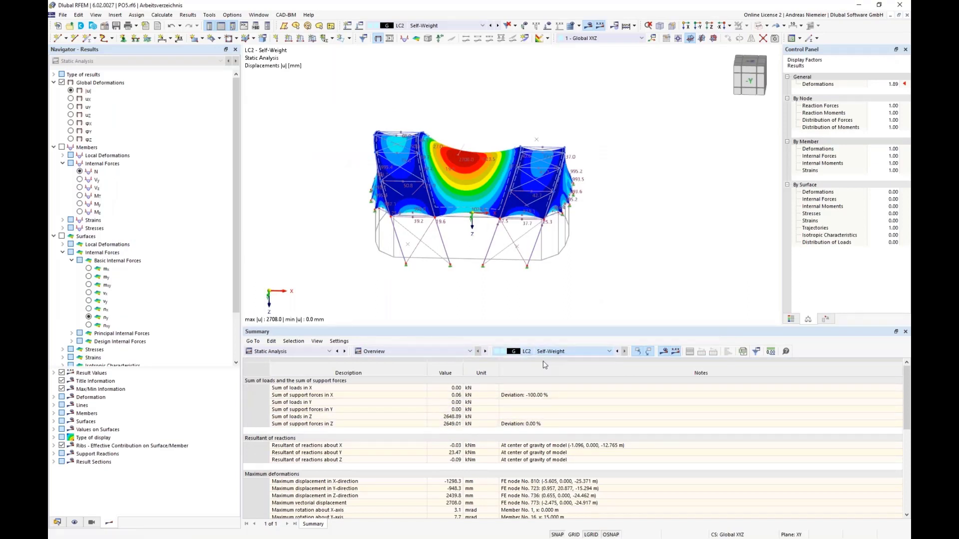
pyautogui.click(571, 351)
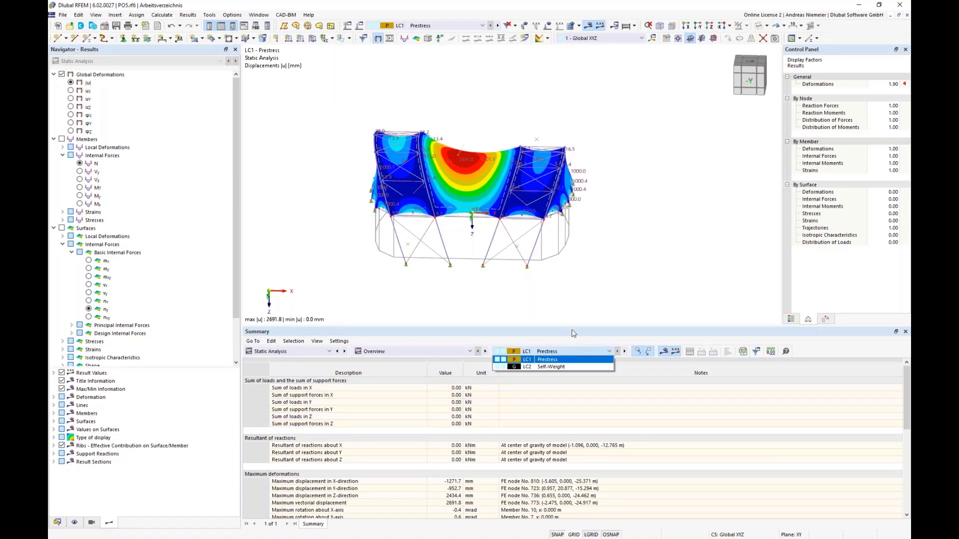
pyautogui.click(591, 293)
pyautogui.moveTo(588, 284)
pyautogui.keyDown('ctrl'); pyautogui.mouseDown(button='middle')
pyautogui.moveTo(563, 257)
pyautogui.moveTo(582, 280)
pyautogui.mouseUp(button='middle'); pyautogui.keyUp('ctrl')
# - Add load case LC3 named Snow to the load cases table
pyautogui.click(289, 352)
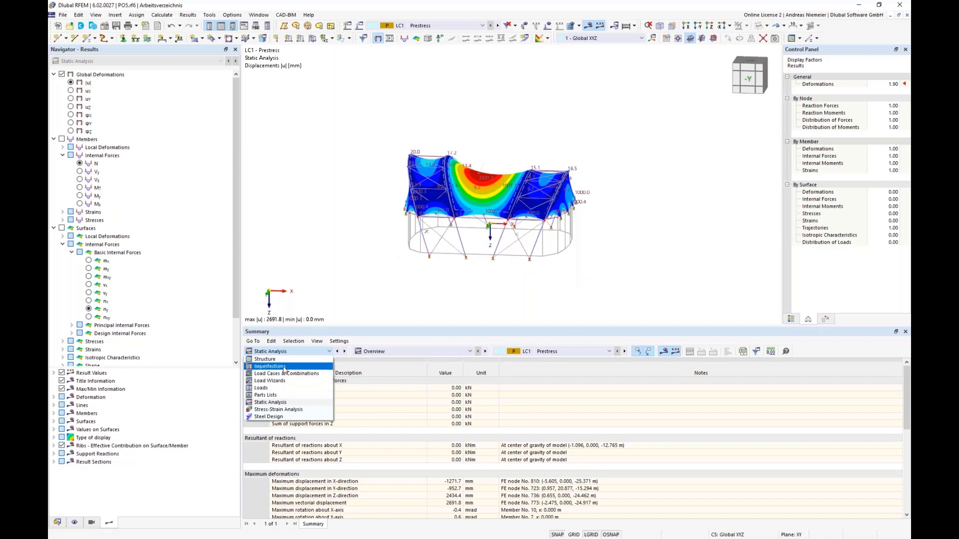
pyautogui.click(286, 374)
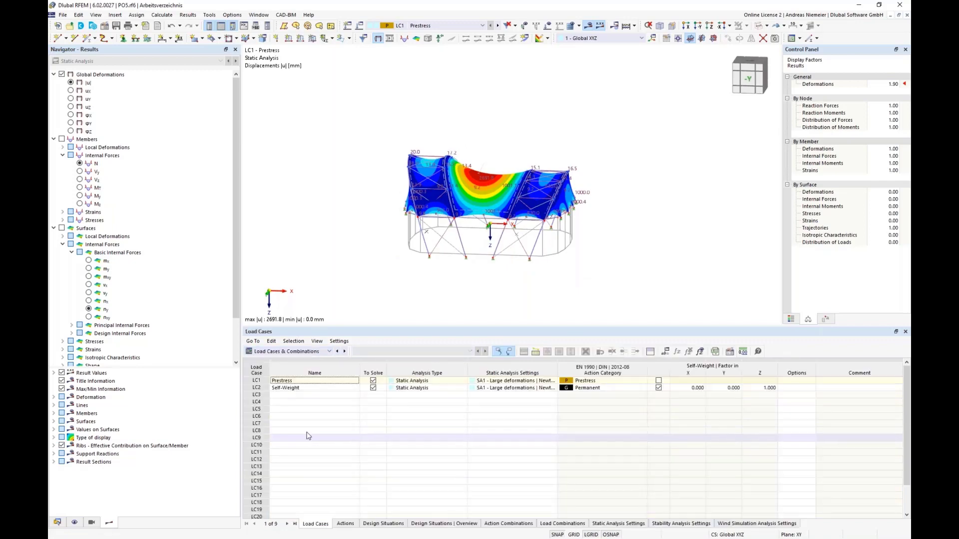
pyautogui.click(293, 399)
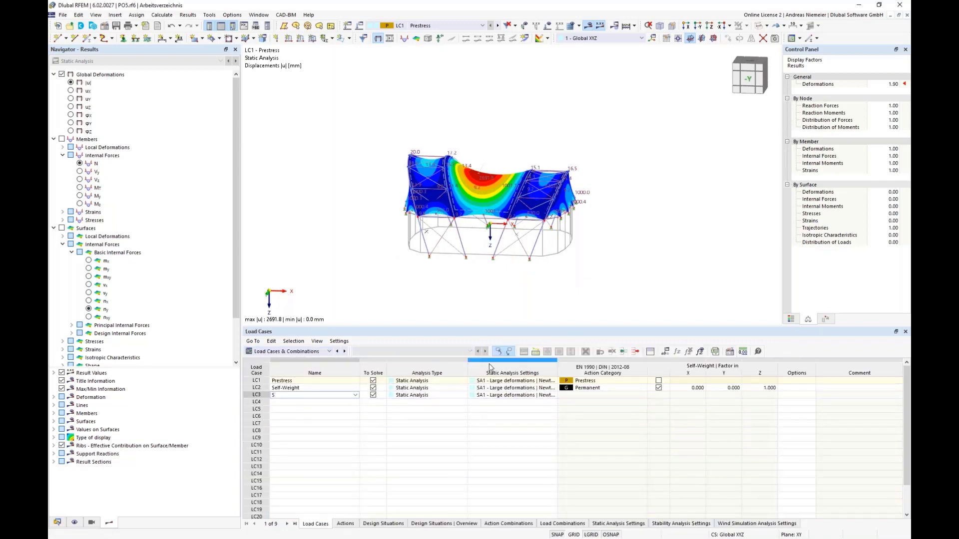
pyautogui.click(383, 489)
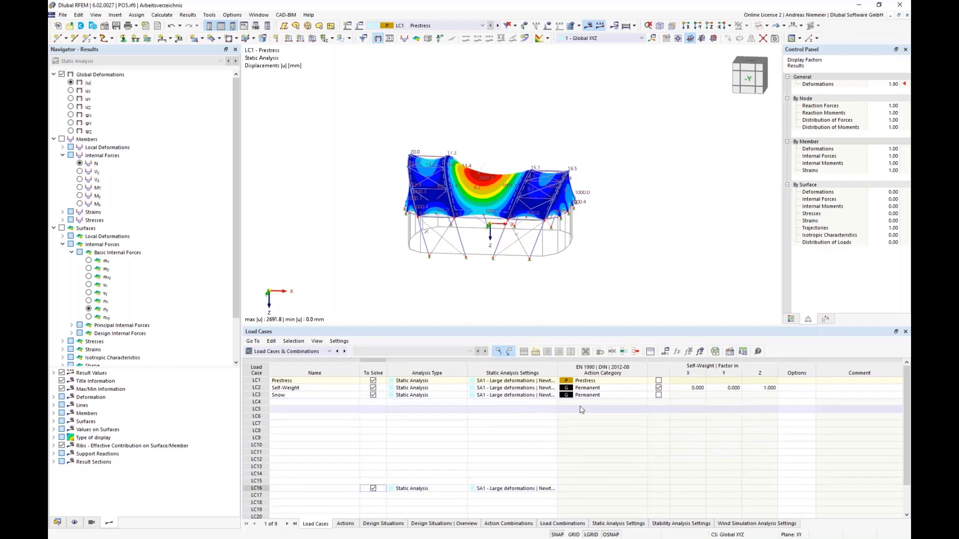
# - Set the action category of load case LC3 to Snow/Ice loads - H <= 1000 m
pyautogui.click(612, 396)
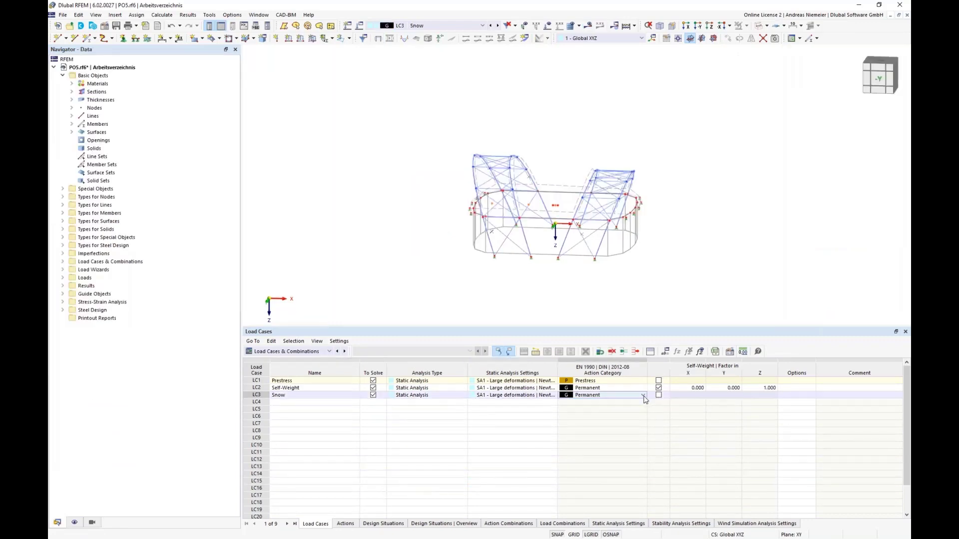
pyautogui.click(643, 396)
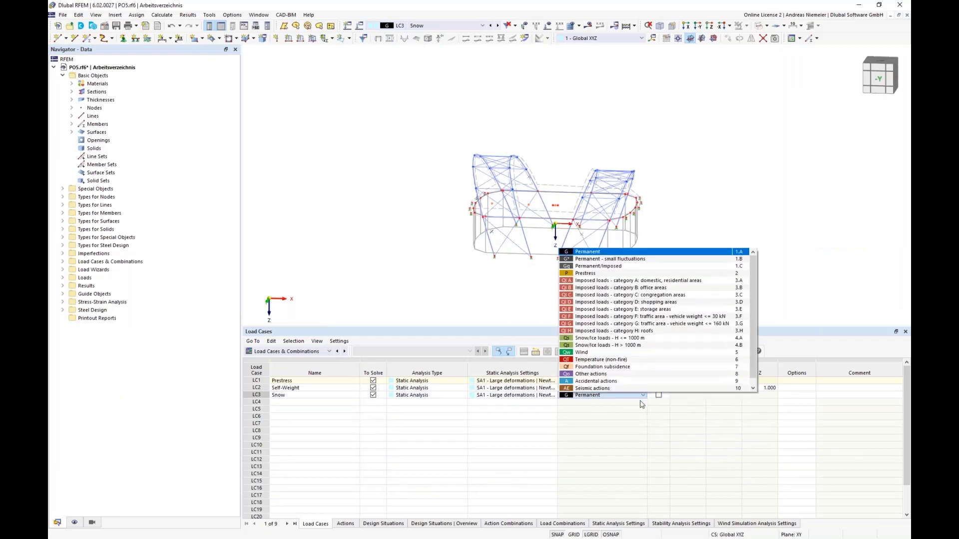
pyautogui.click(608, 341)
pyautogui.click(602, 452)
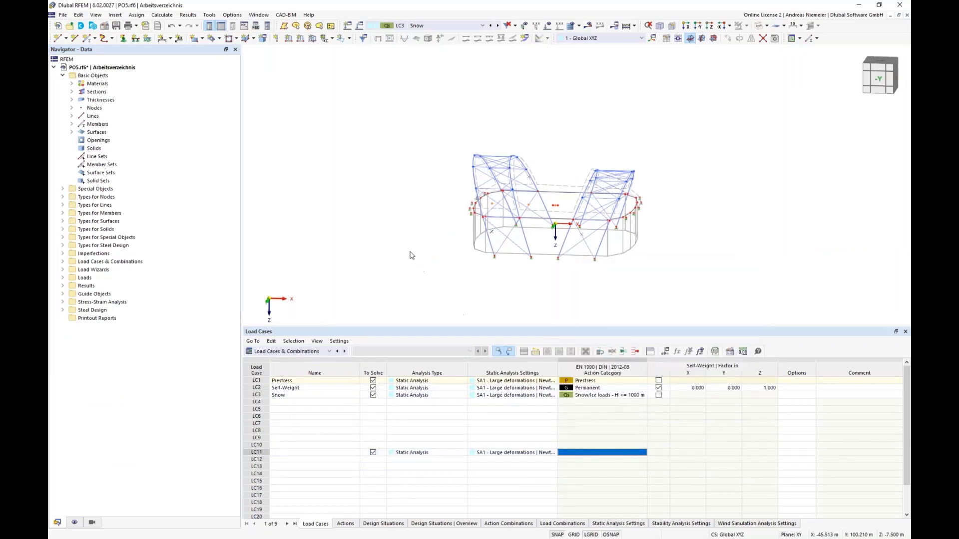
# - Define a uniform surface load of 0.52 kN/m² in LC3 - Snow, acting in global Z on the projected area
pyautogui.click(313, 38)
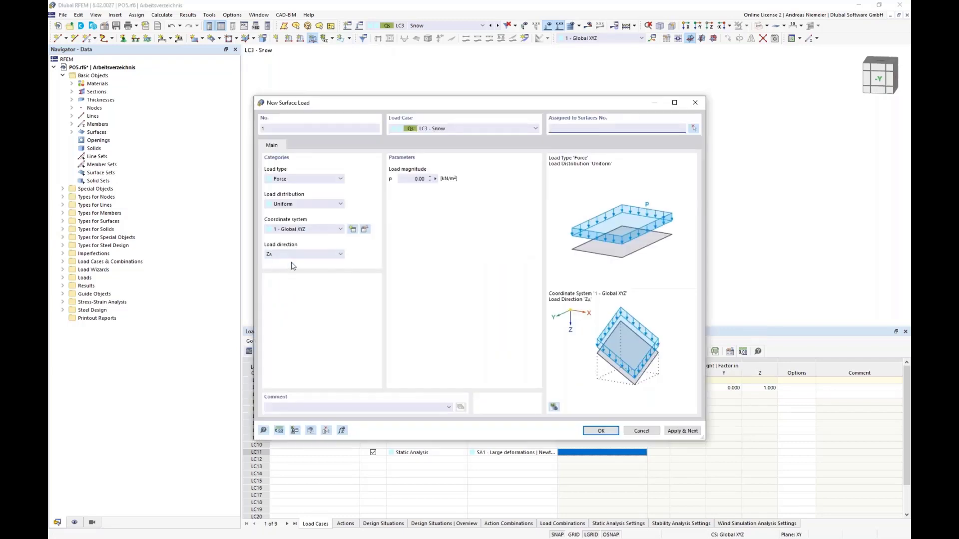
pyautogui.click(310, 257)
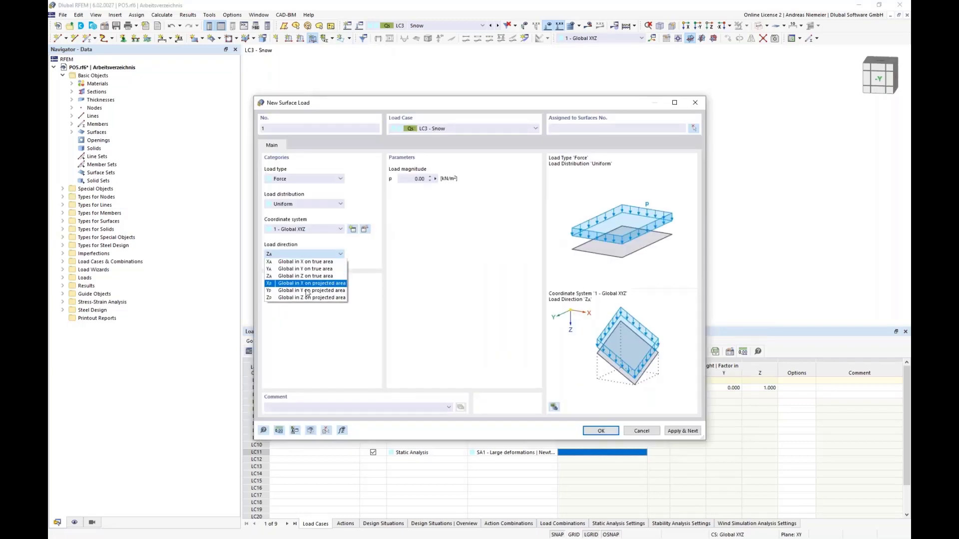
pyautogui.click(307, 300)
pyautogui.click(409, 180)
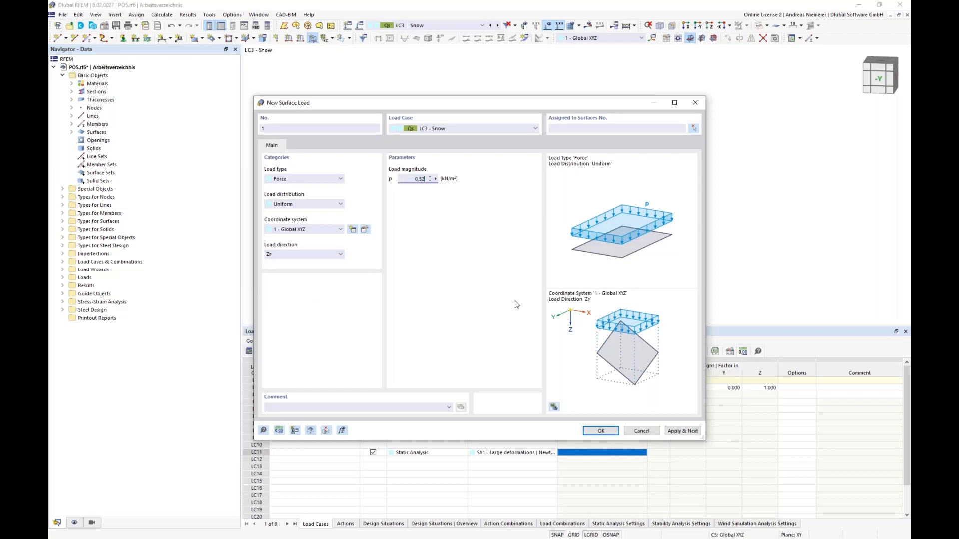
# - Assign the snow surface load to the membrane surfaces in the model and create it
pyautogui.click(698, 128)
pyautogui.click(693, 128)
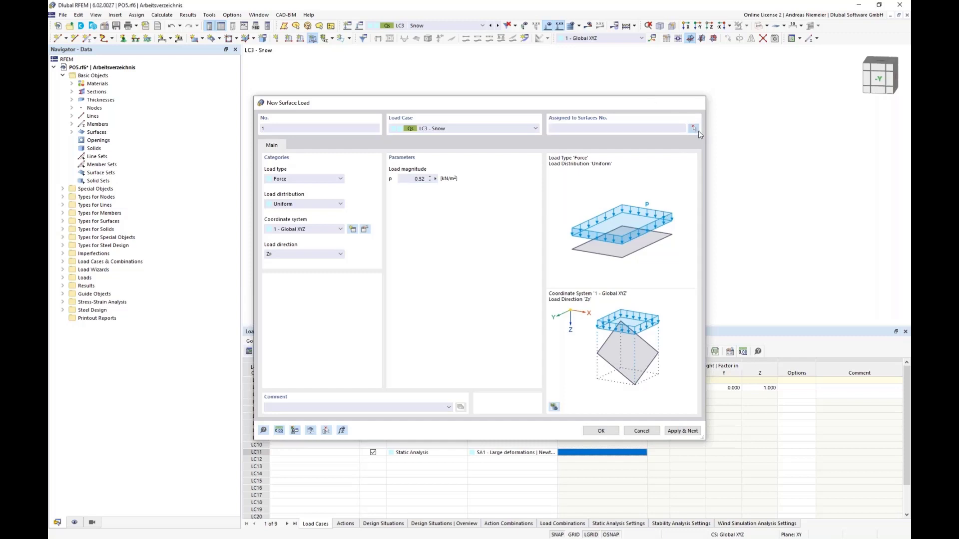
pyautogui.moveTo(689, 194); pyautogui.dragTo(450, 112)
pyautogui.click(178, 141)
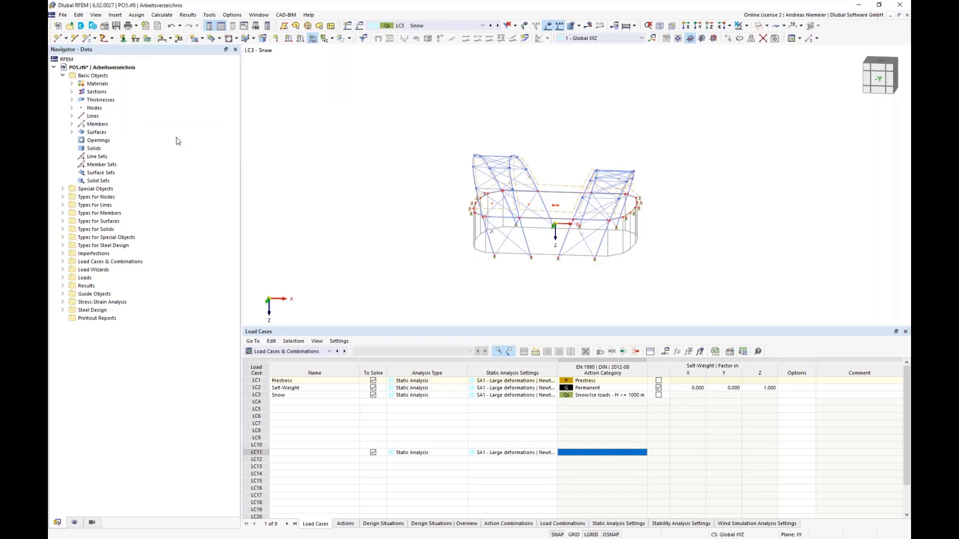
pyautogui.click(601, 430)
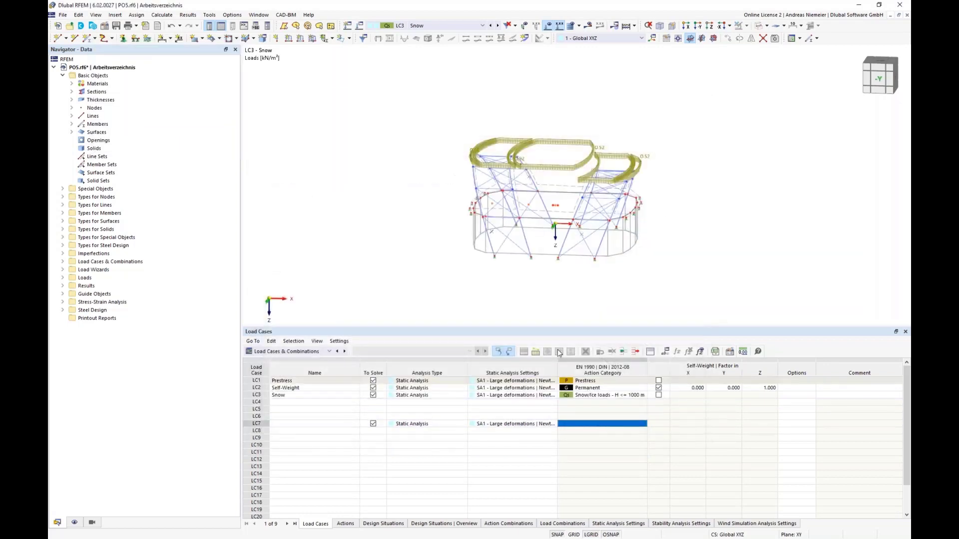
# - Display the structure as a solid model and examine the snow load above the membrane from several angles
pyautogui.keyDown('ctrl'); pyautogui.moveTo(453, 262); pyautogui.dragTo(474, 270, button='middle'); pyautogui.keyUp('ctrl')
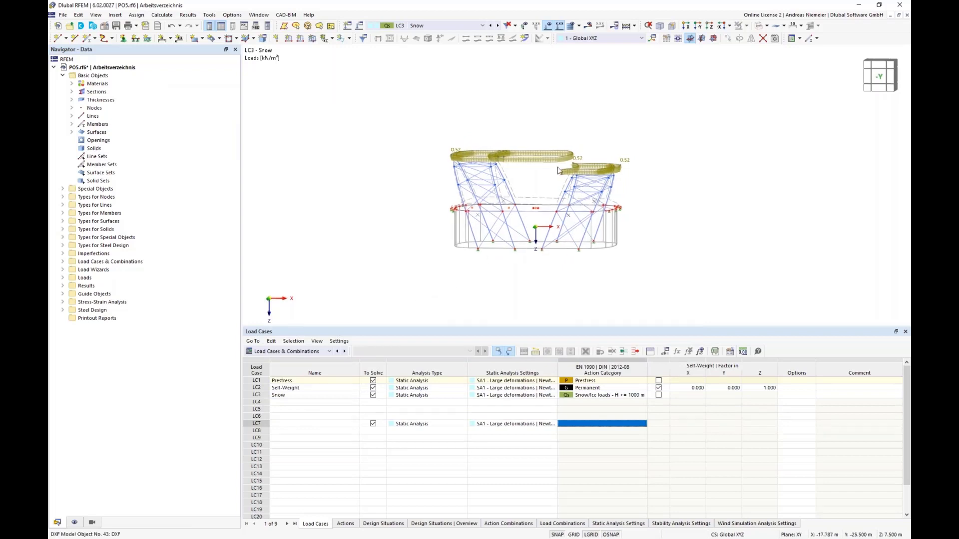
pyautogui.click(759, 26)
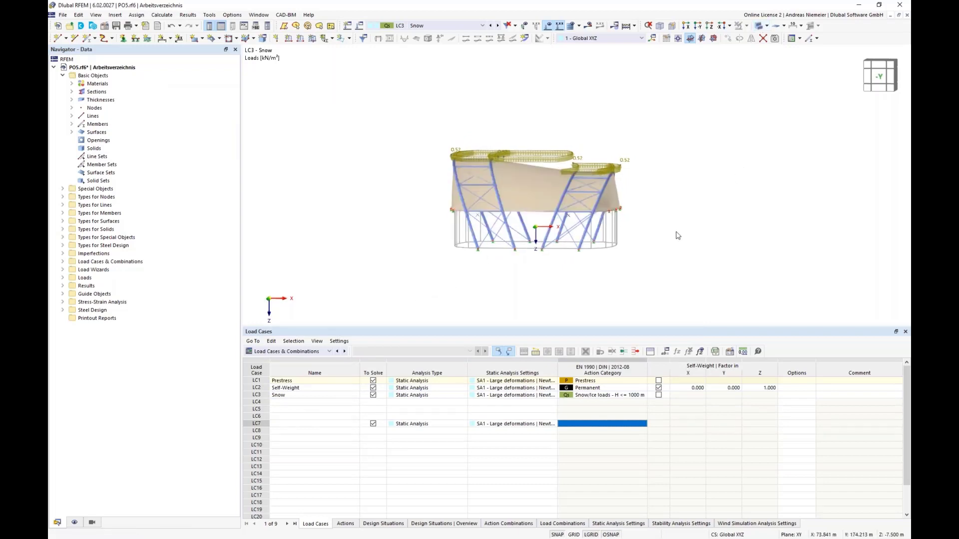
pyautogui.keyDown('ctrl'); pyautogui.moveTo(677, 234); pyautogui.dragTo(373, 202, button='middle'); pyautogui.keyUp('ctrl')
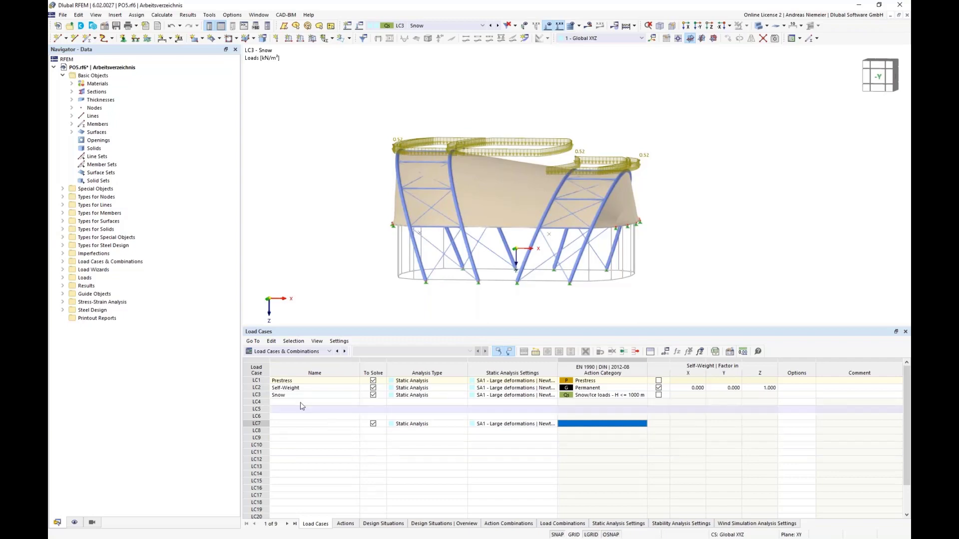
pyautogui.scroll(2, 320, 210)
pyautogui.keyDown('ctrl'); pyautogui.moveTo(318, 206); pyautogui.dragTo(345, 183, button='middle'); pyautogui.keyUp('ctrl')
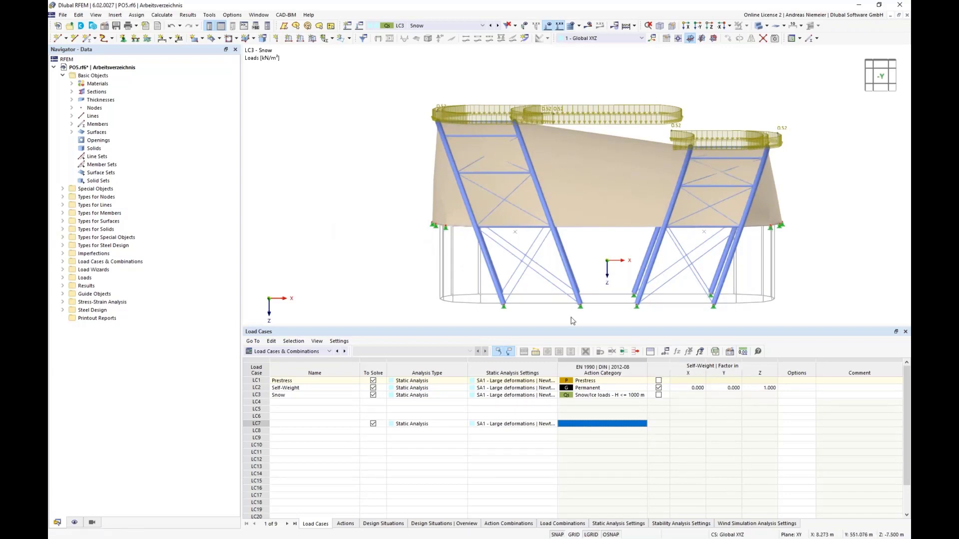
pyautogui.moveTo(782, 268); pyautogui.dragTo(734, 252, button='middle')
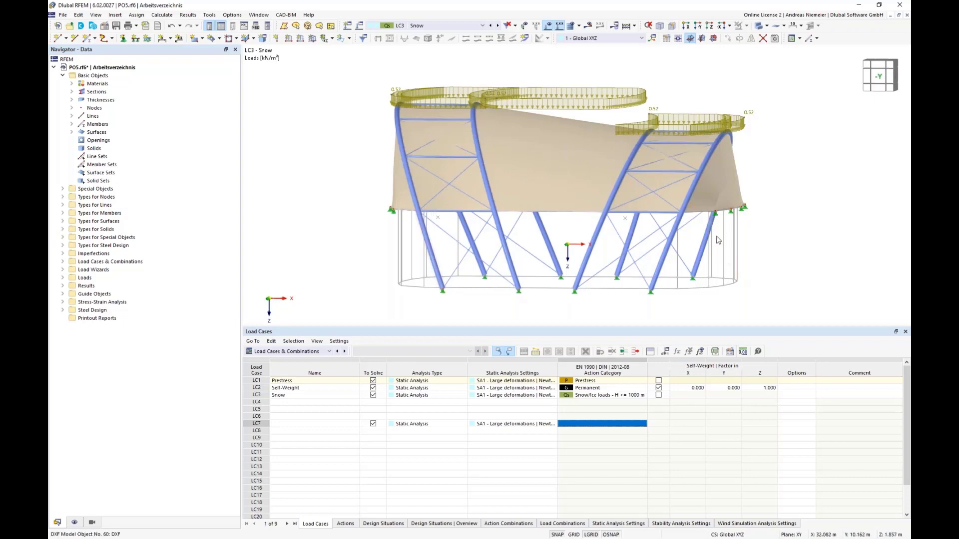
# - Hide the loads and switch the model display to wireframe
pyautogui.click(546, 28)
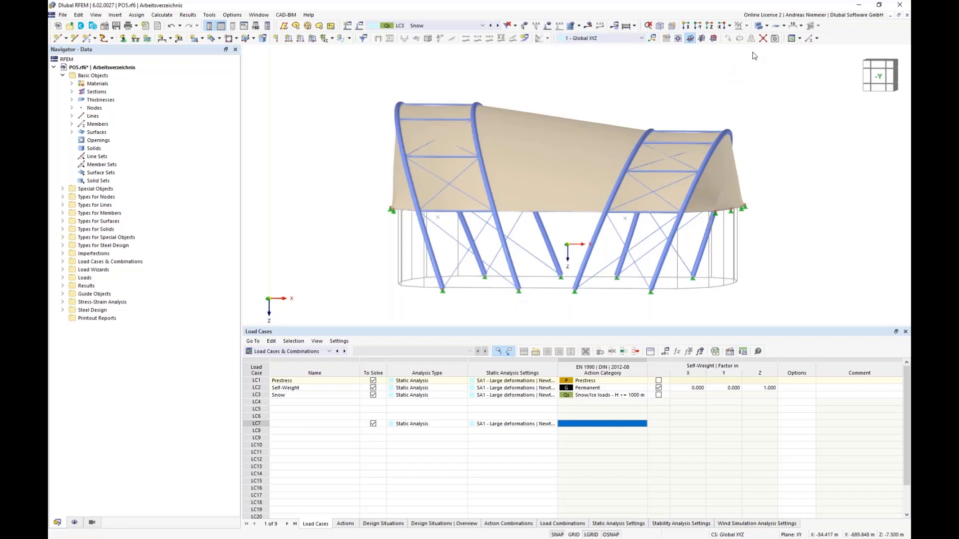
pyautogui.click(766, 26)
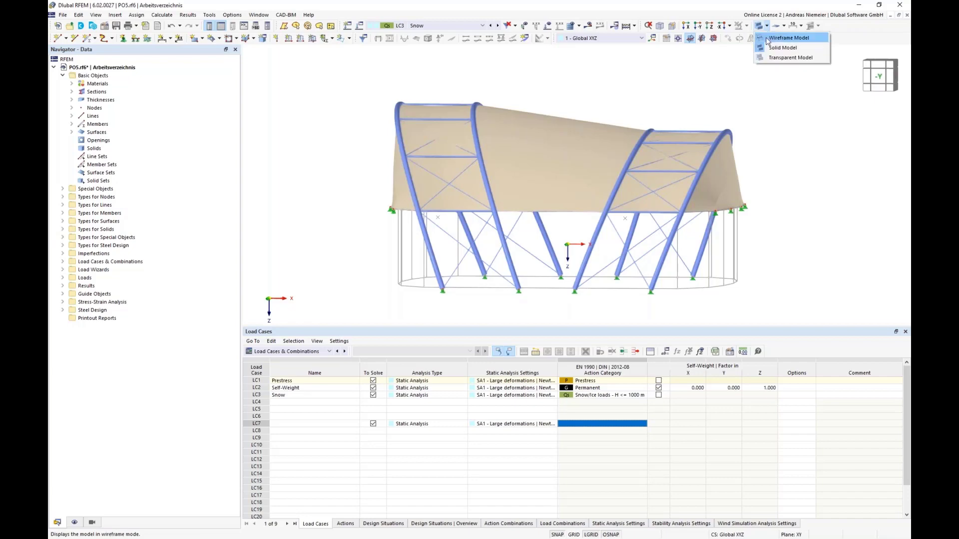
pyautogui.click(788, 38)
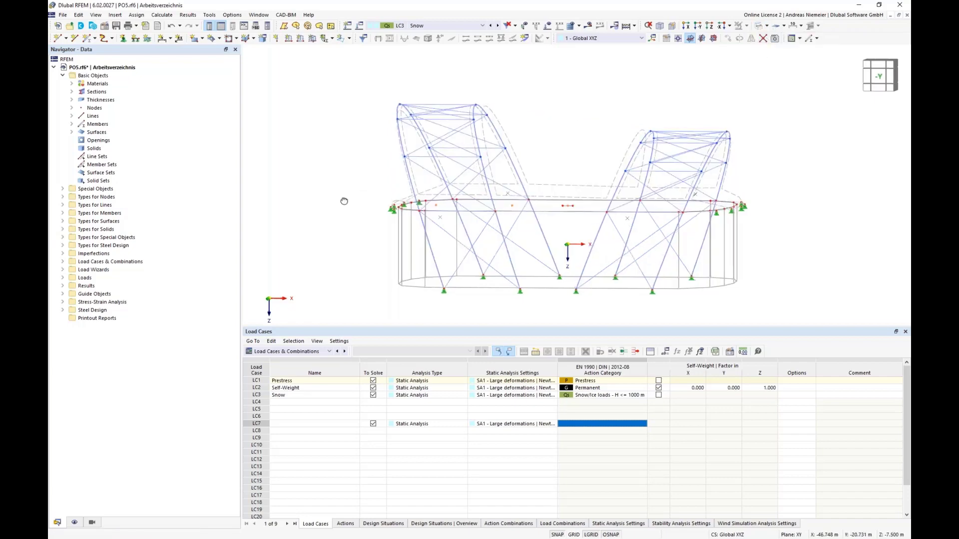
# - Isolate the horizontal ring of lines and supports at the membrane's lower edge, hiding all other objects
pyautogui.moveTo(352, 192); pyautogui.dragTo(711, 232)
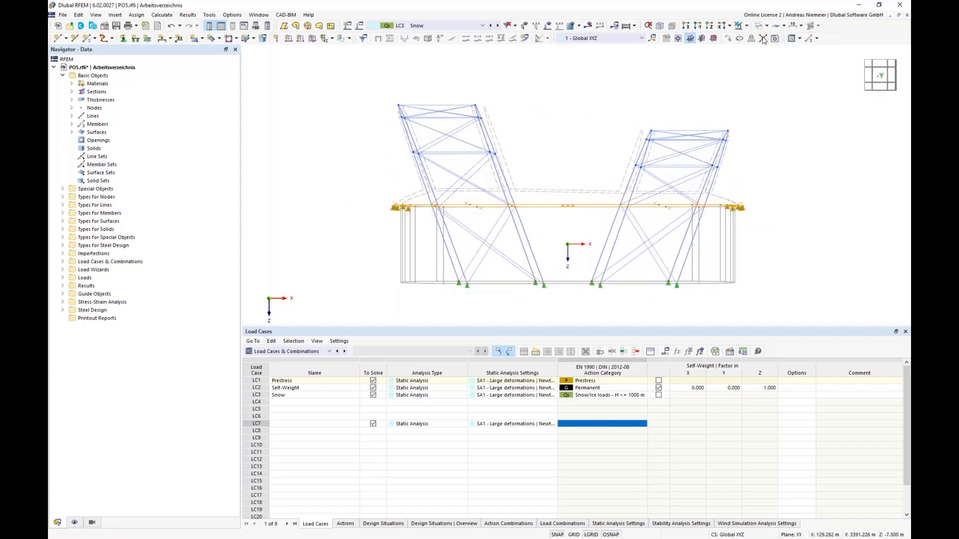
pyautogui.click(746, 26)
pyautogui.click(749, 38)
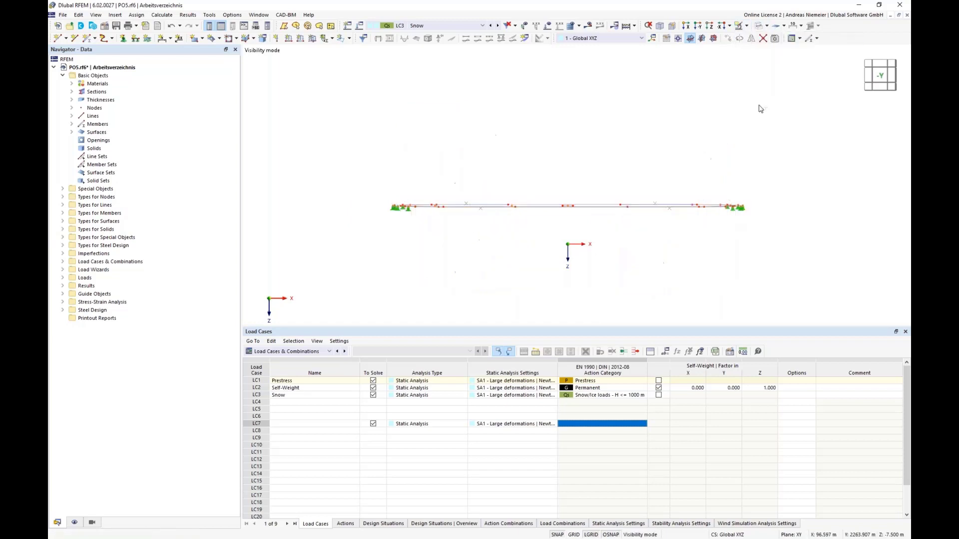
# - Select all lines of the closed inner ring in plan view, going around every side
pyautogui.keyDown('ctrl'); pyautogui.moveTo(730, 146); pyautogui.dragTo(732, 76, button='middle'); pyautogui.keyUp('ctrl')
pyautogui.click(721, 28)
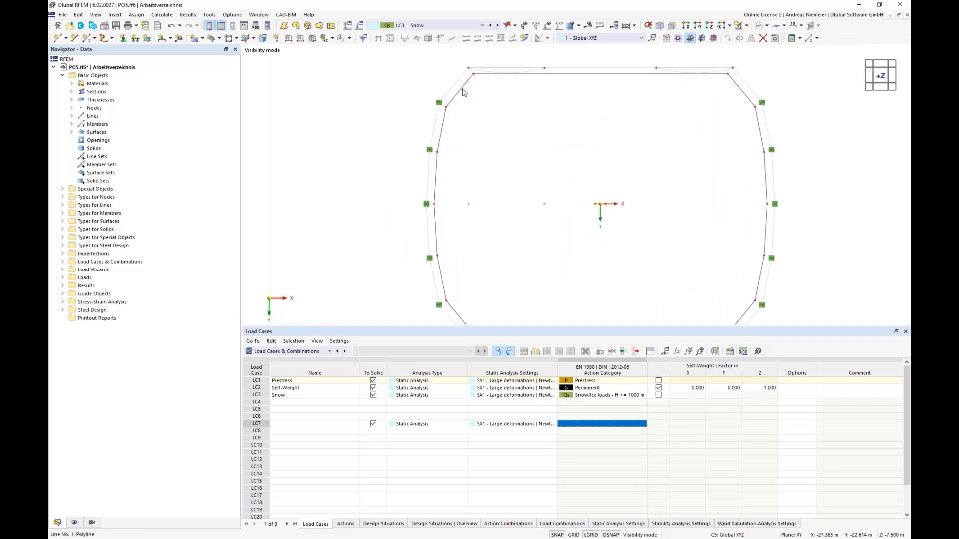
pyautogui.scroll(2, 479, 75)
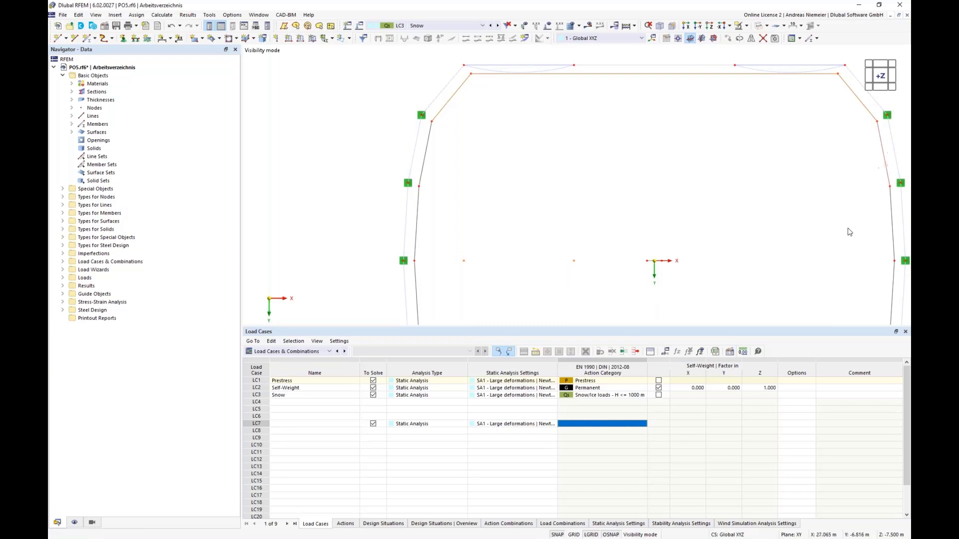
pyautogui.scroll(-2, 749, 184)
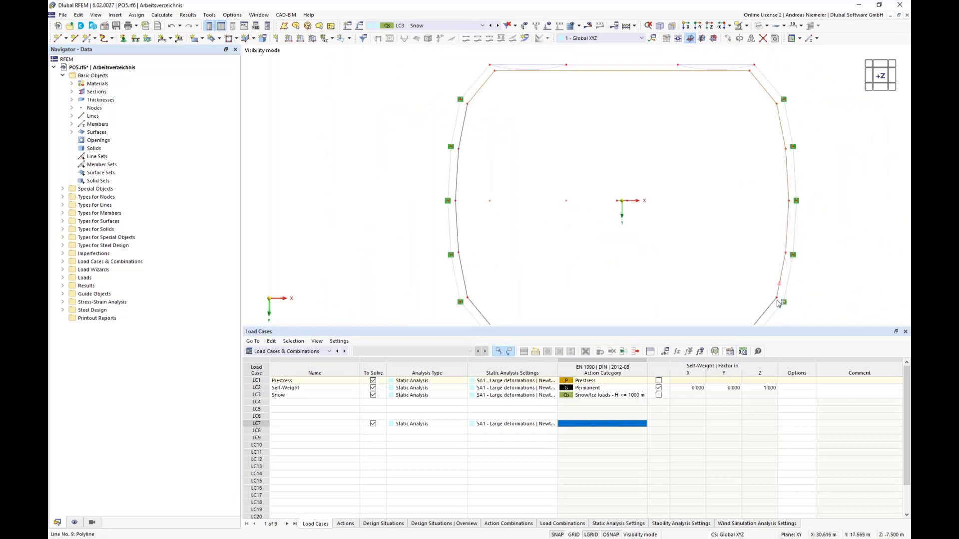
pyautogui.moveTo(723, 285); pyautogui.dragTo(720, 174, button='middle')
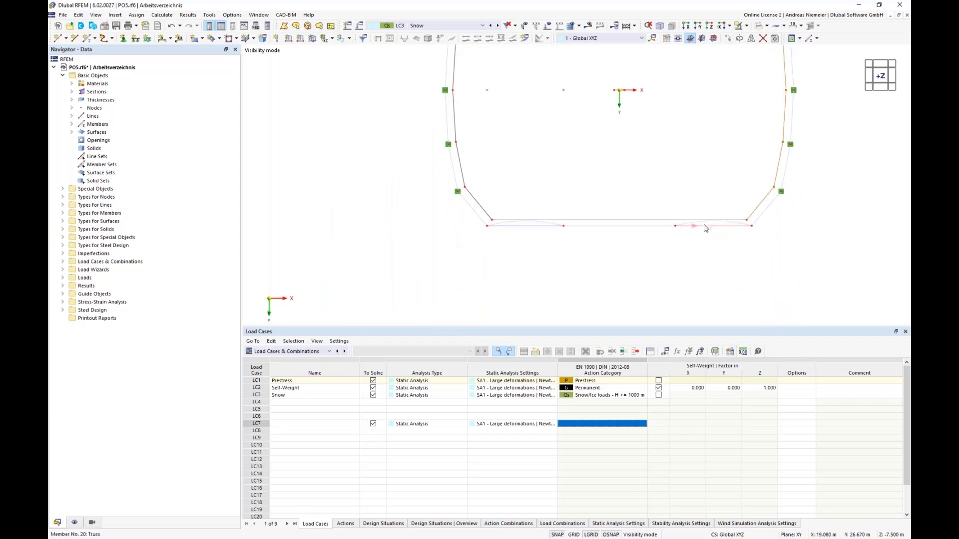
pyautogui.click(669, 223)
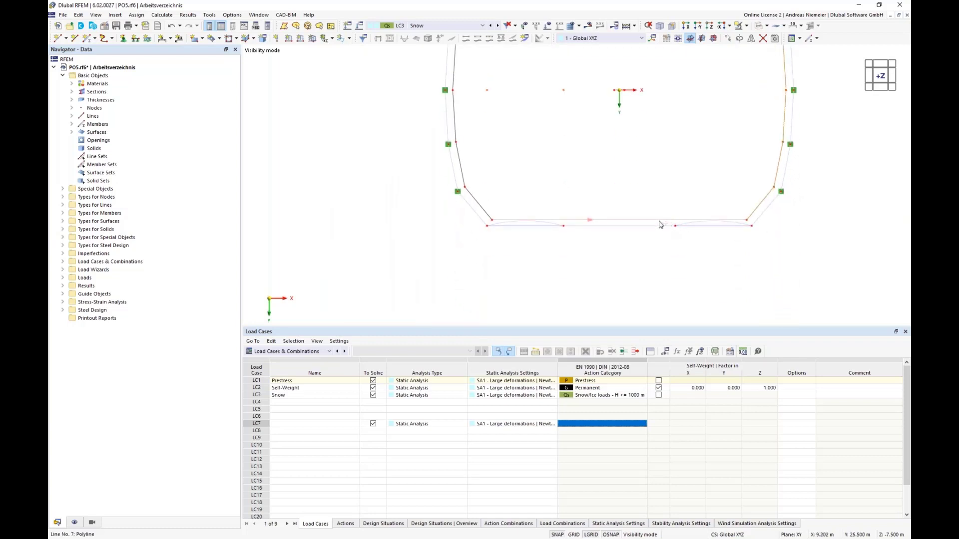
pyautogui.click(460, 169)
pyautogui.click(454, 121)
pyautogui.moveTo(485, 110); pyautogui.dragTo(486, 189, button='middle')
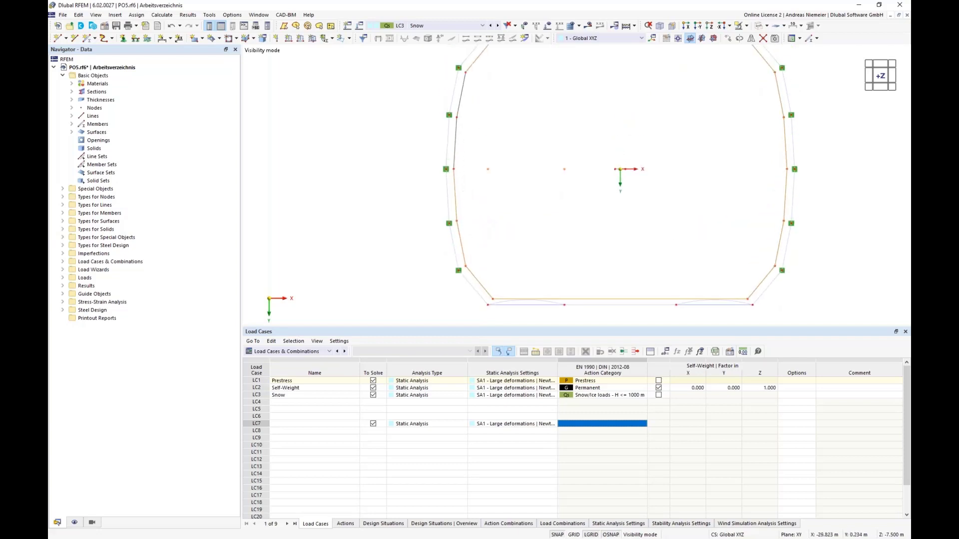
pyautogui.click(457, 107)
# - Set up a copy of the selected ring displaced 15 m in Z, picking the vector between an upper corner and the base corner below it
pyautogui.click(728, 39)
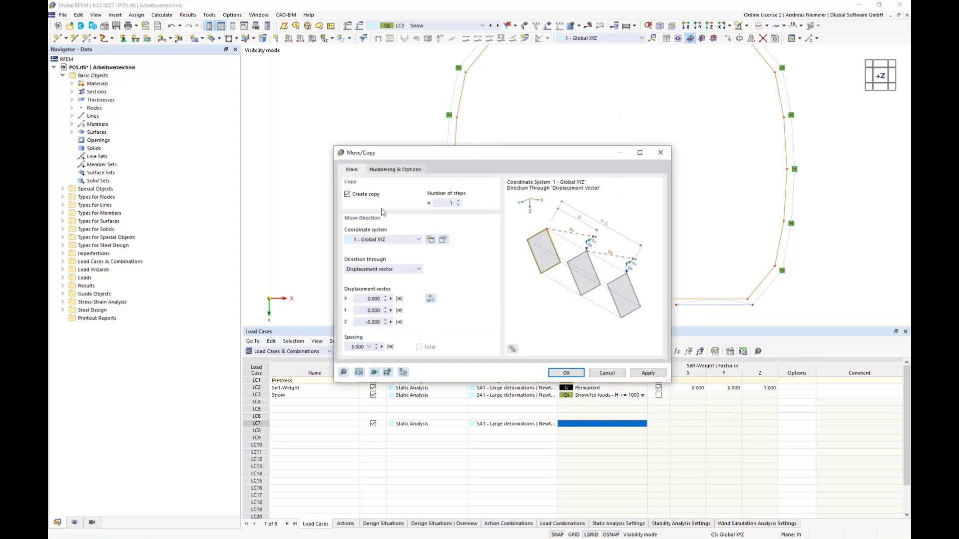
pyautogui.click(431, 299)
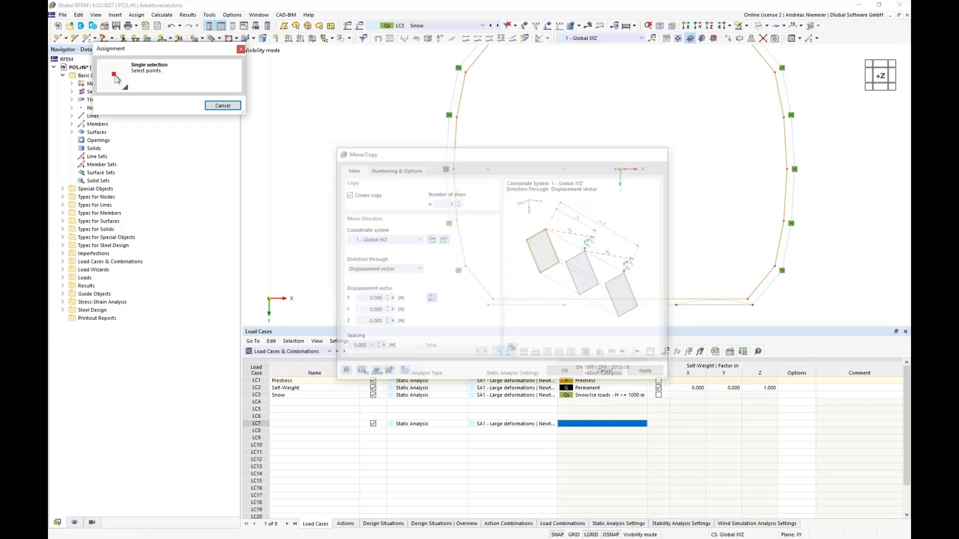
pyautogui.click(746, 26)
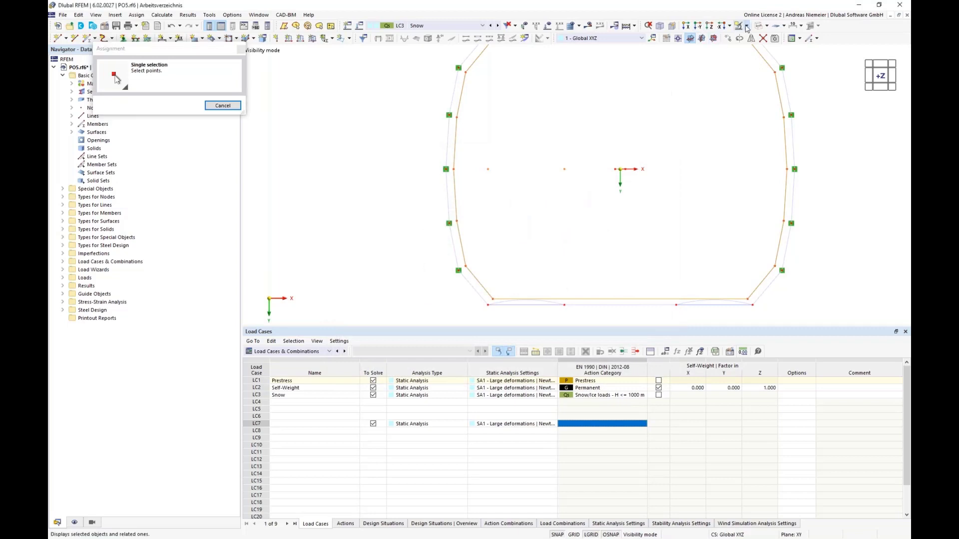
pyautogui.click(773, 86)
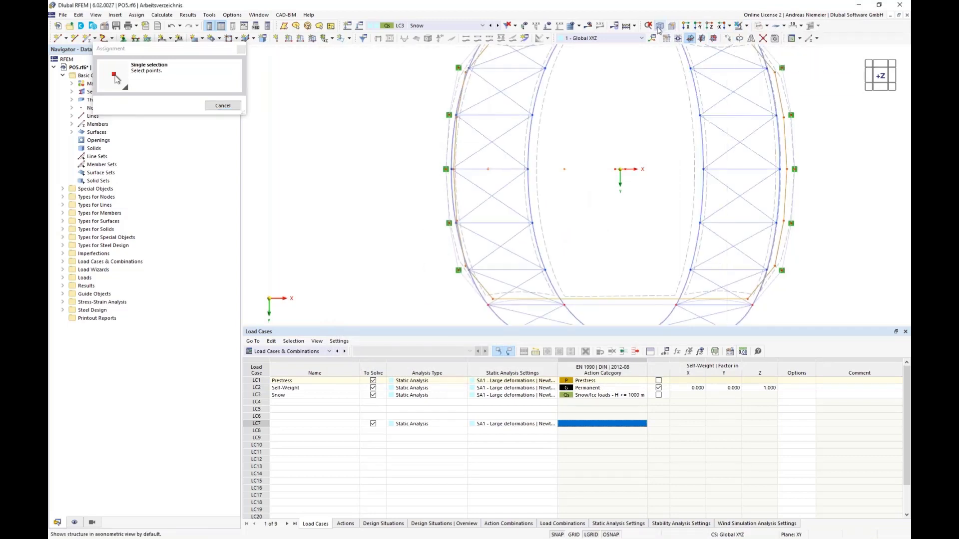
pyautogui.click(689, 38)
pyautogui.scroll(5, 419, 185)
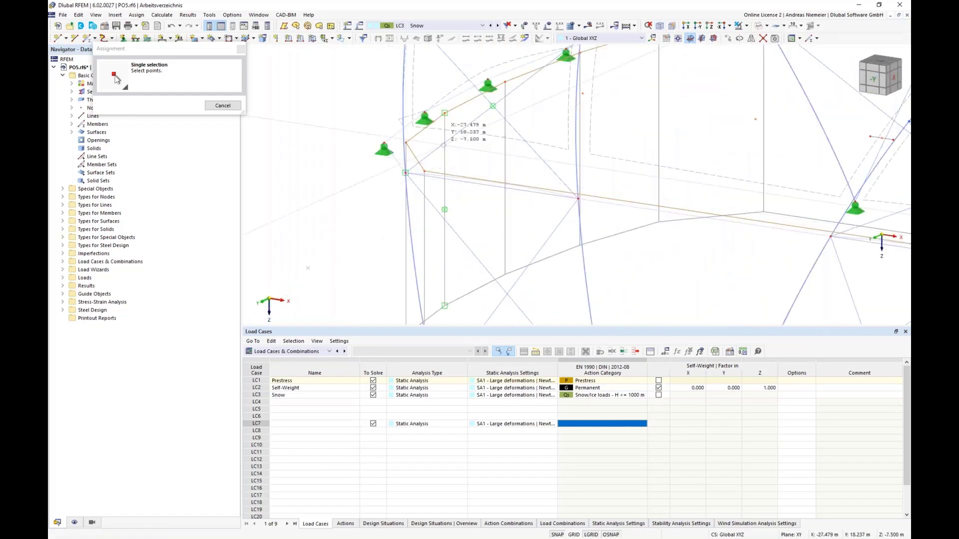
pyautogui.scroll(2, 399, 54)
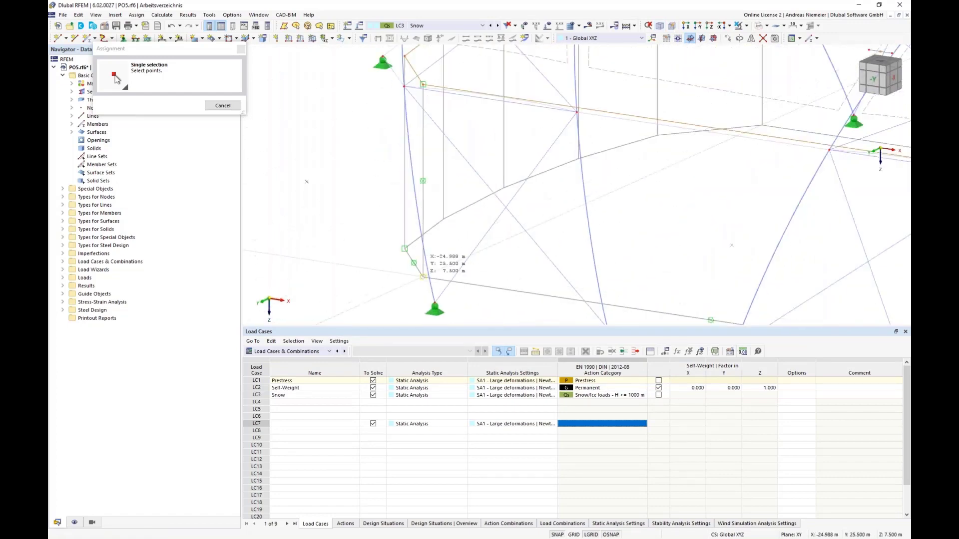
pyautogui.click(392, 245)
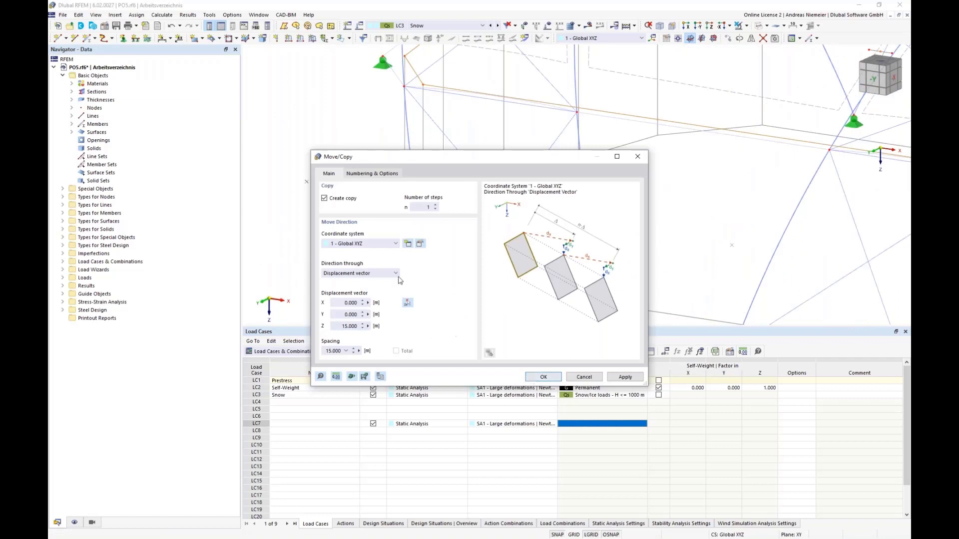
# - Link the copied lines with surfaces using a Rigid template surface, create the copy and clear the selection
pyautogui.click(373, 174)
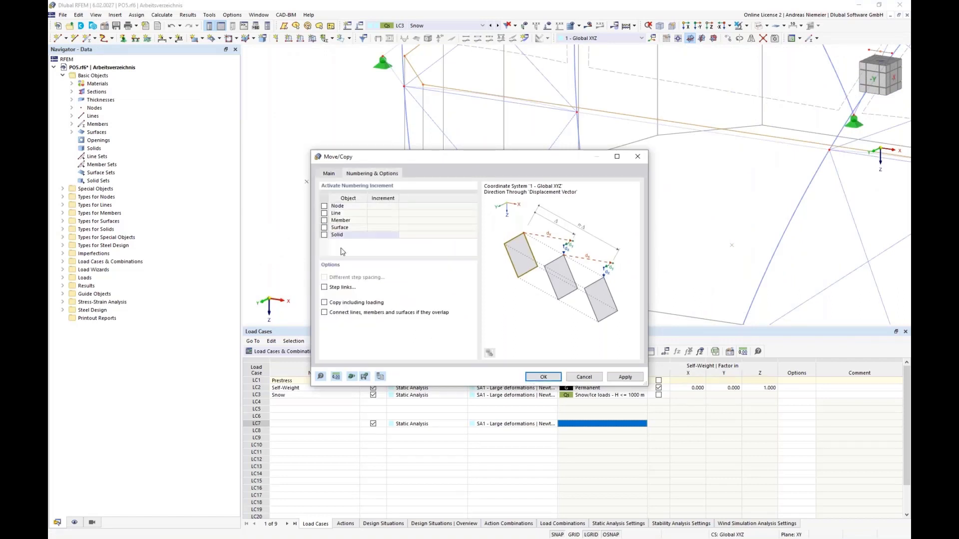
pyautogui.click(324, 288)
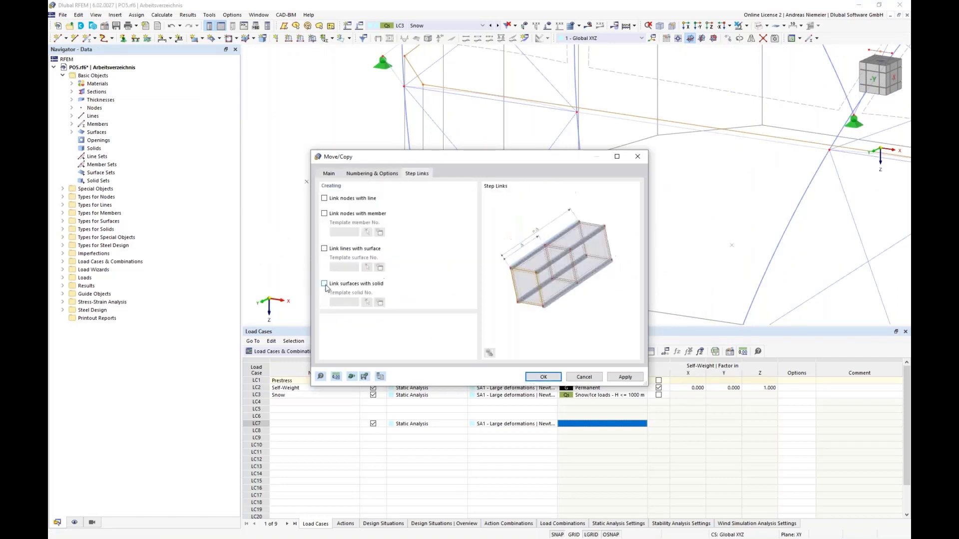
pyautogui.click(330, 249)
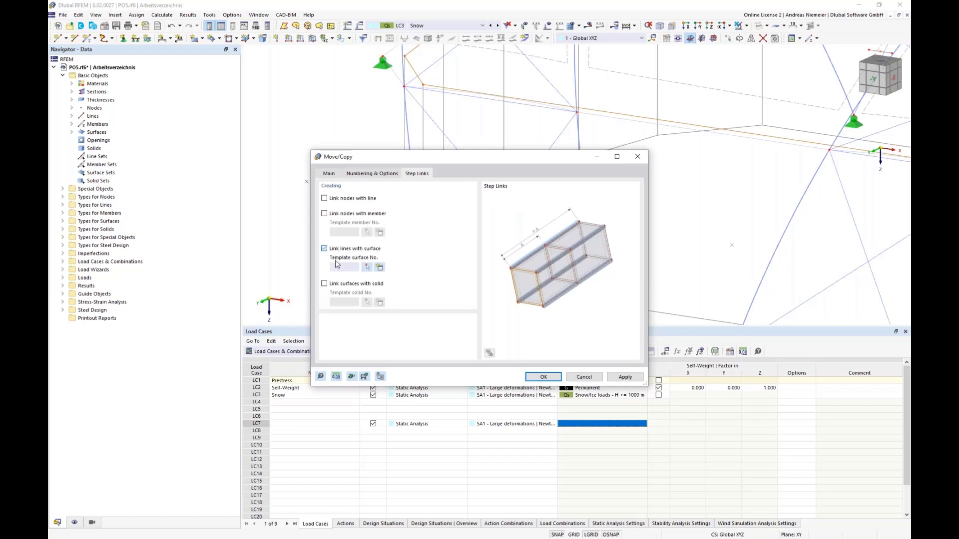
pyautogui.click(380, 267)
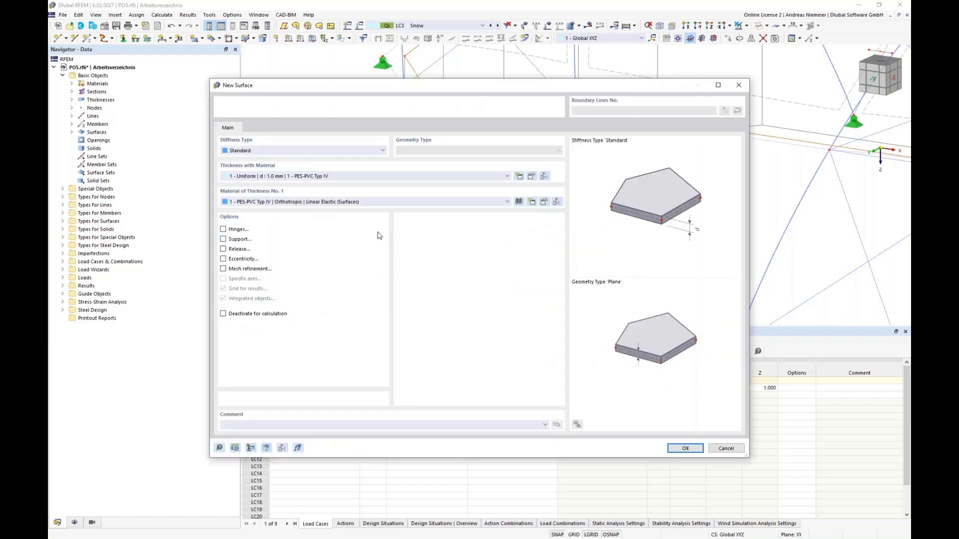
pyautogui.click(273, 151)
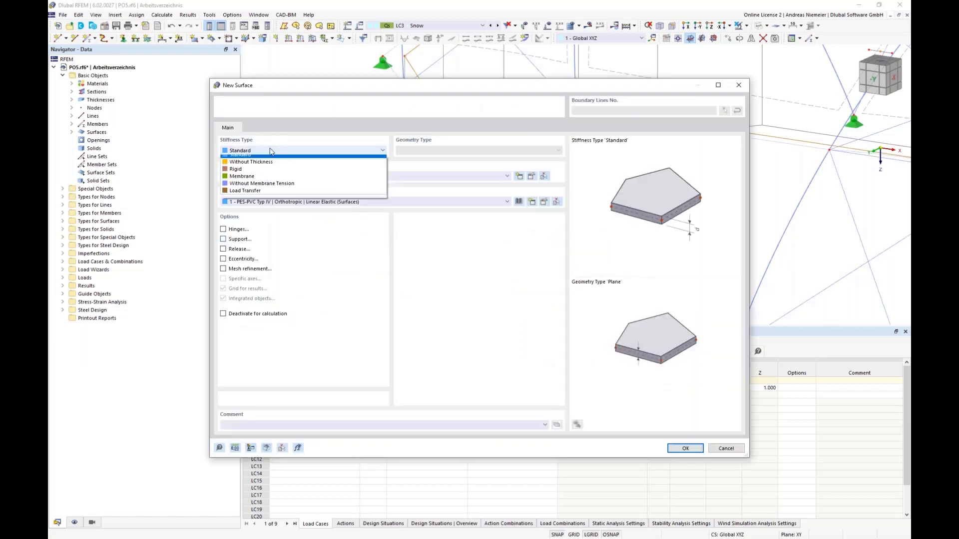
pyautogui.click(251, 174)
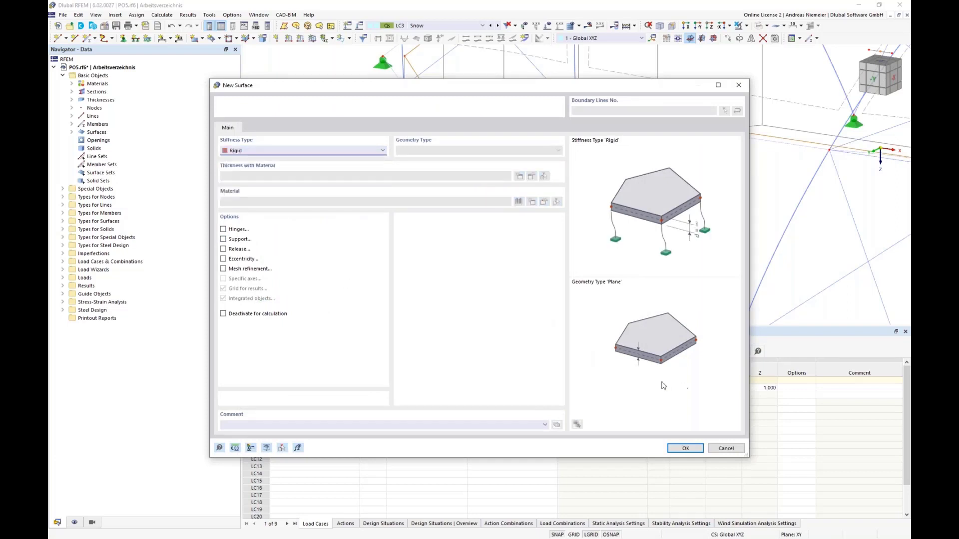
pyautogui.click(684, 448)
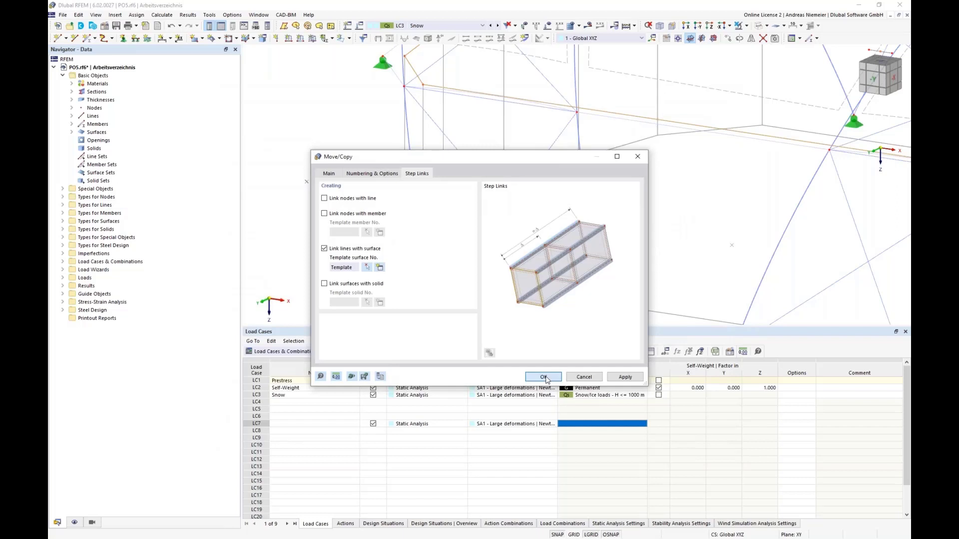
pyautogui.click(543, 377)
pyautogui.click(527, 319)
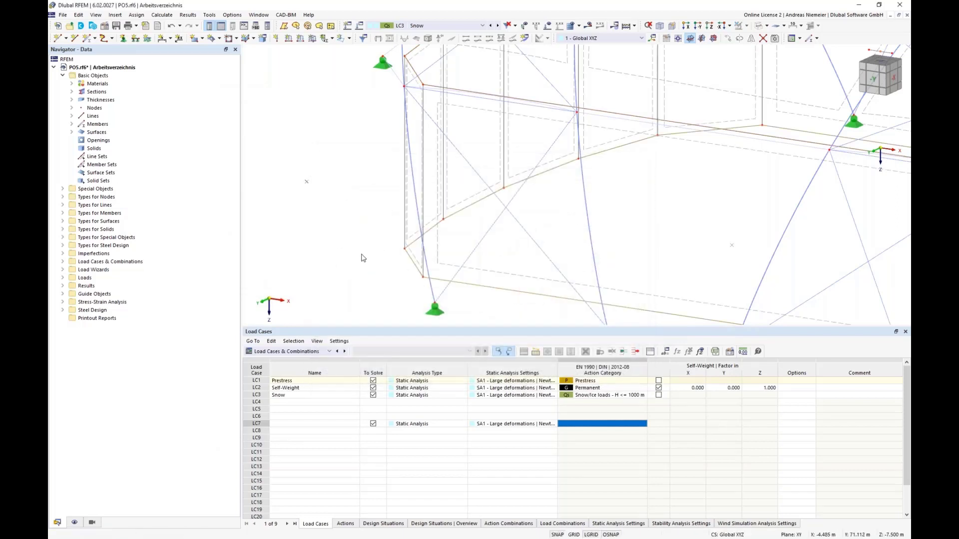
# - Display the structure as a solid model and examine the new rigid wall surfaces from the side
pyautogui.click(760, 26)
pyautogui.scroll(-1, 367, 187)
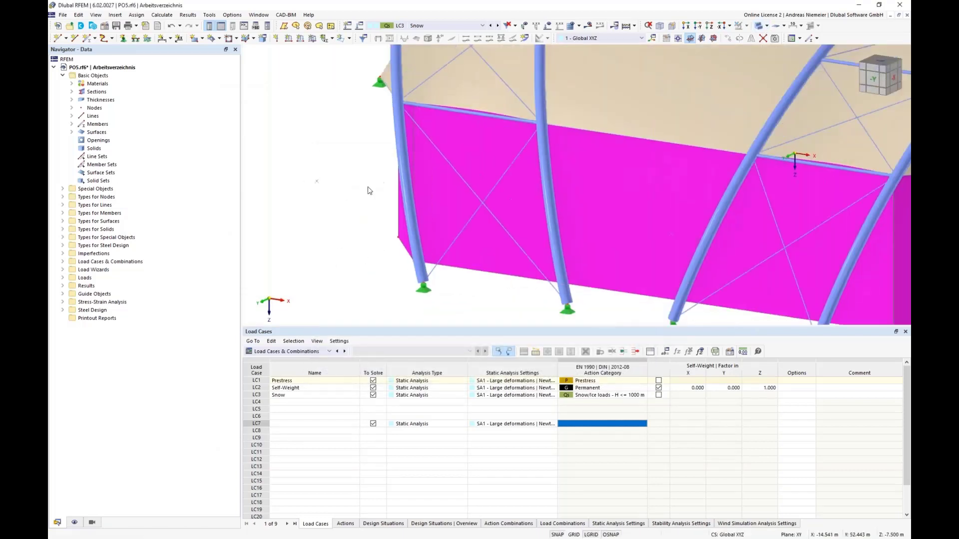
pyautogui.scroll(-5, 368, 192)
pyautogui.keyDown('ctrl'); pyautogui.moveTo(341, 255); pyautogui.dragTo(541, 279, button='middle'); pyautogui.keyUp('ctrl')
pyautogui.scroll(3, 552, 305)
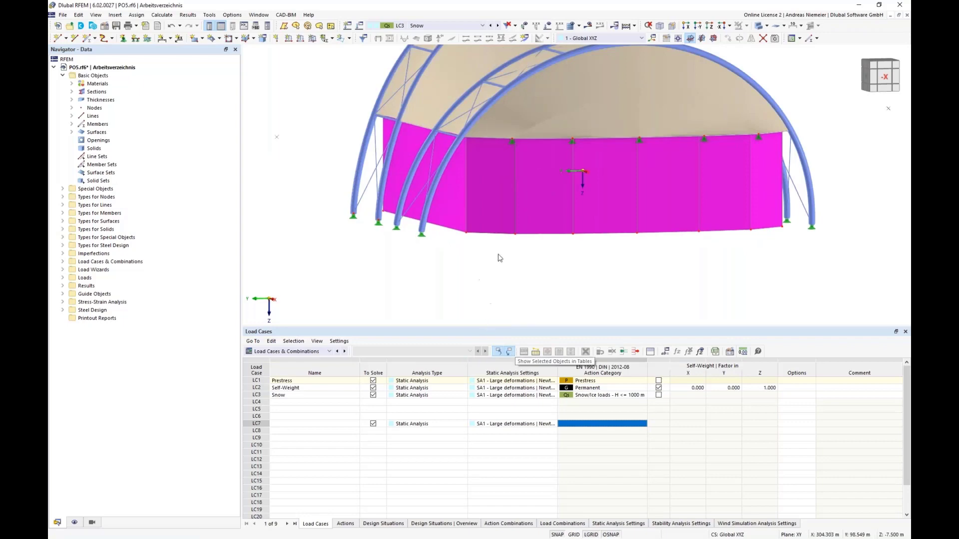
pyautogui.keyDown('ctrl'); pyautogui.moveTo(571, 263); pyautogui.dragTo(540, 256, button='middle'); pyautogui.keyUp('ctrl')
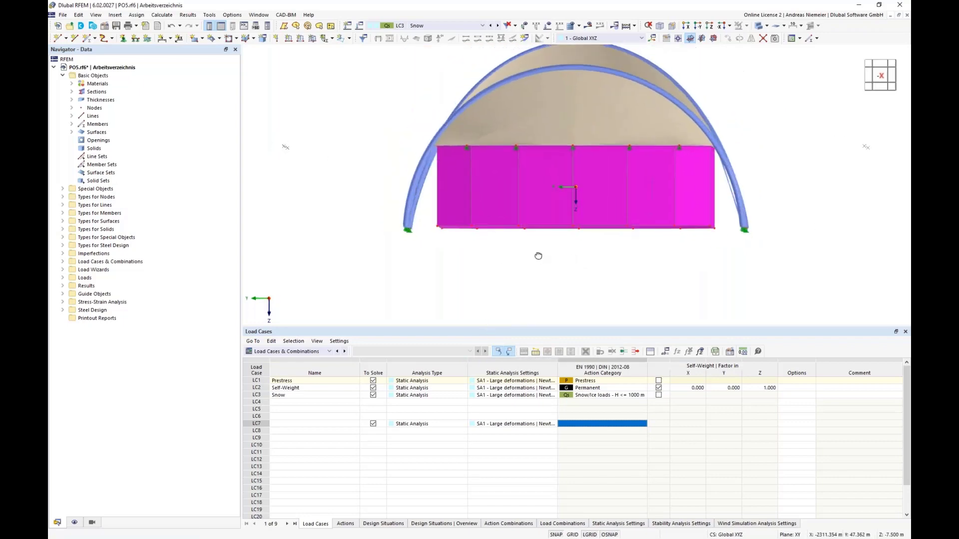
# - Assign the Hinged line support to all lower edge lines of the walls and turn on the display of types for lines
pyautogui.click(135, 38)
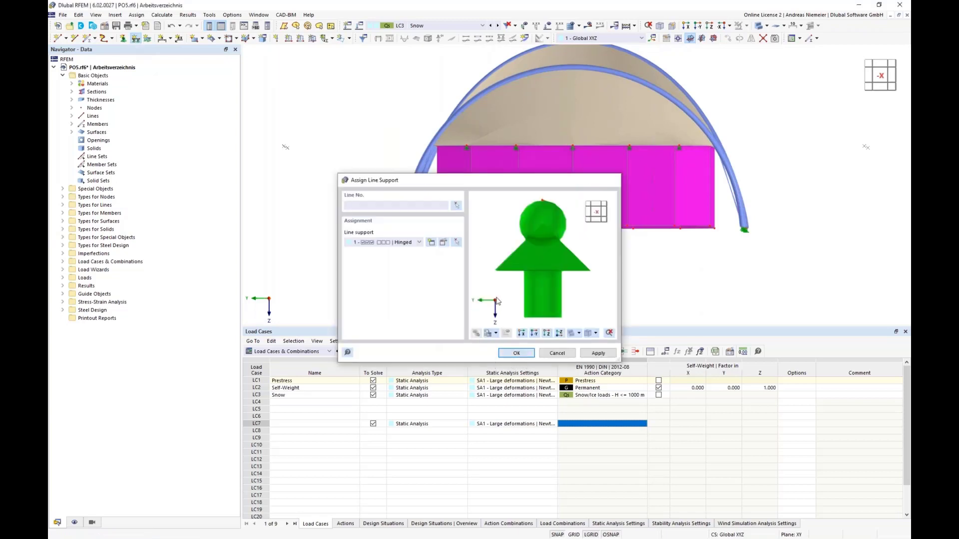
pyautogui.click(516, 353)
pyautogui.moveTo(425, 215); pyautogui.dragTo(720, 250)
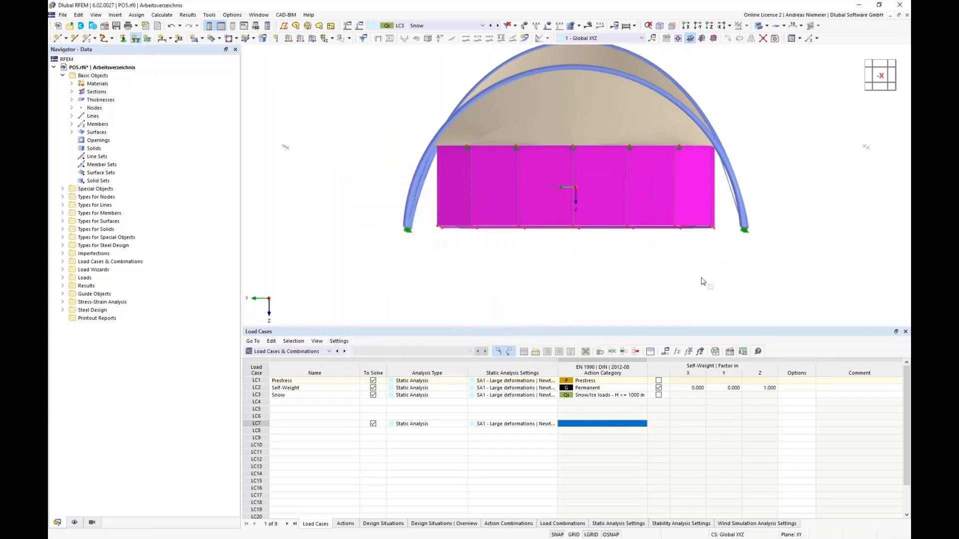
pyautogui.click(75, 523)
pyautogui.click(71, 173)
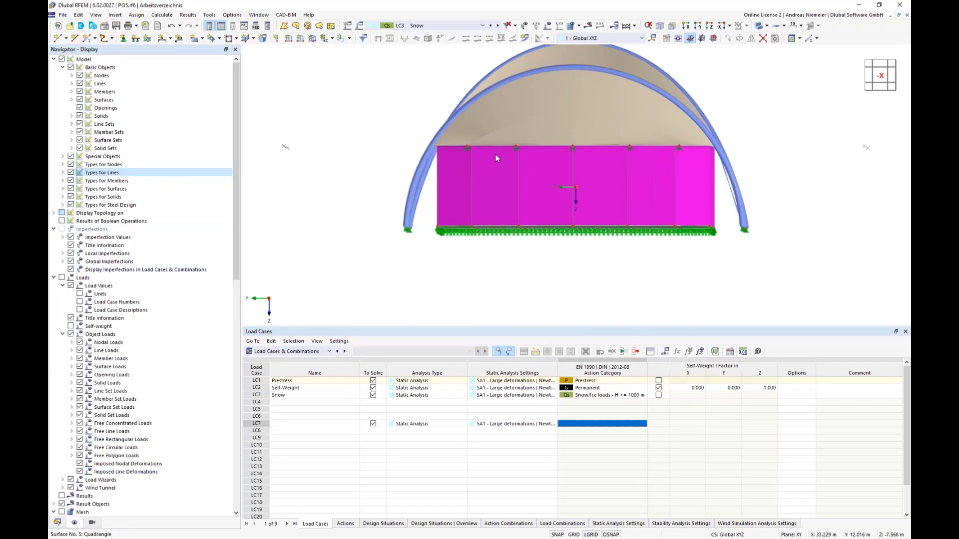
# - Isolate the horizontal ring of lines and nodal supports at the walls' upper edge and show it in plan view
pyautogui.scroll(2, 496, 154)
pyautogui.scroll(-3, 339, 149)
pyautogui.scroll(2, 398, 153)
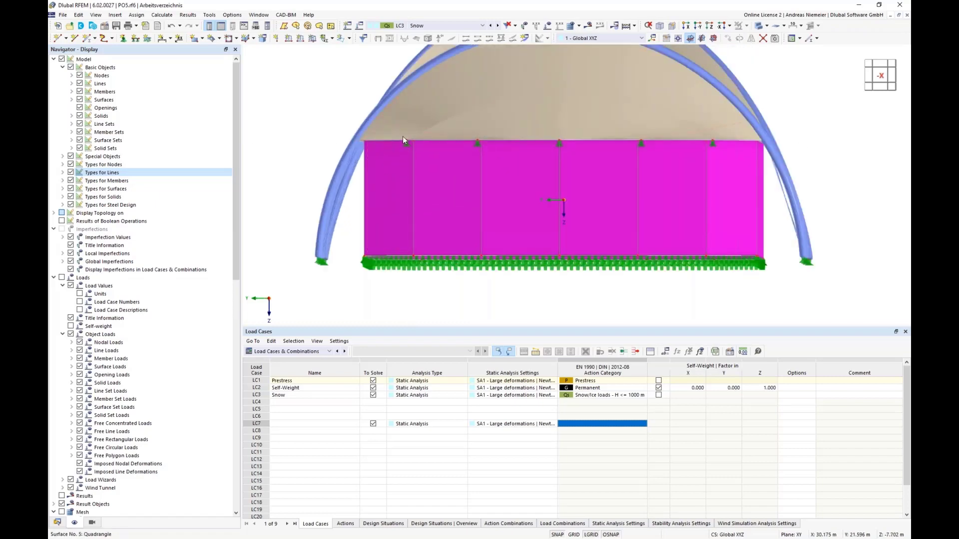
pyautogui.scroll(-1, 410, 195)
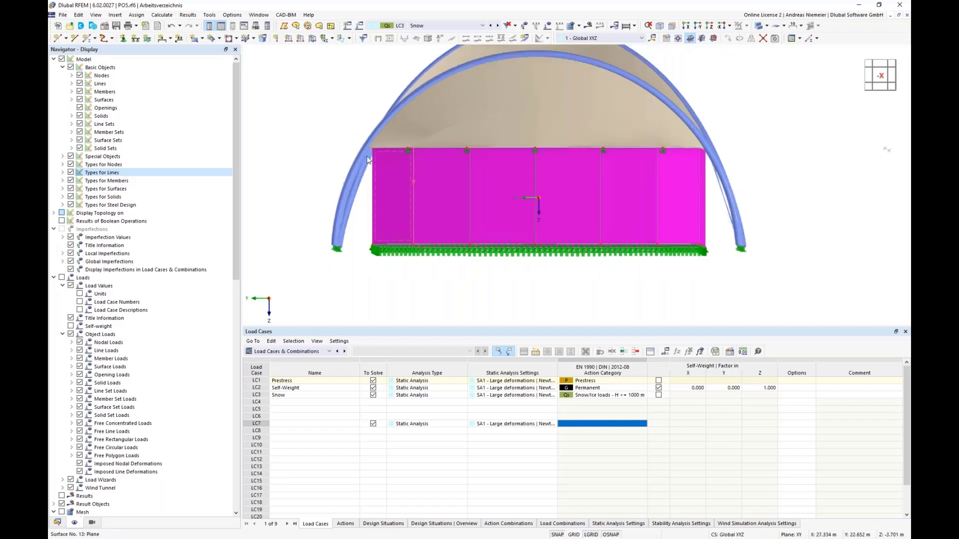
pyautogui.moveTo(348, 148); pyautogui.dragTo(709, 170)
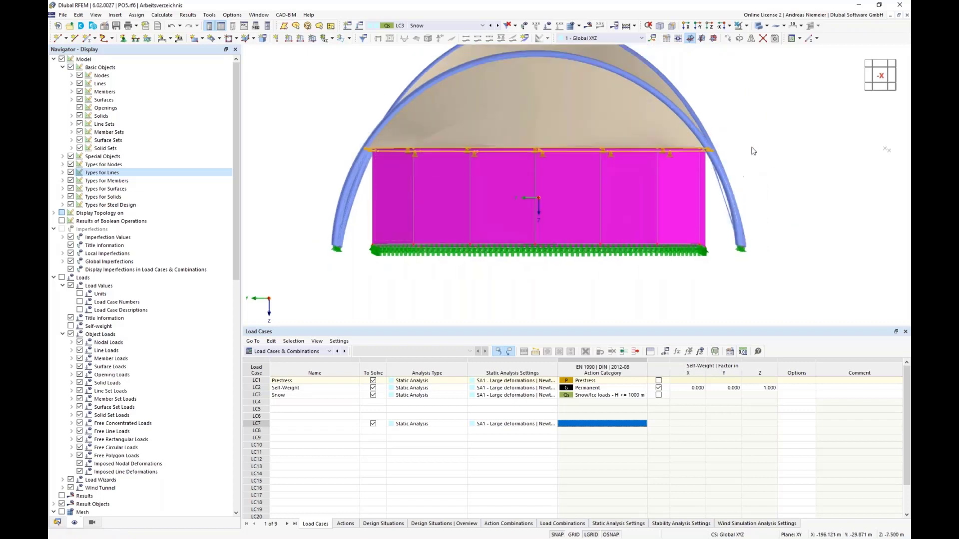
pyautogui.click(746, 26)
pyautogui.click(774, 71)
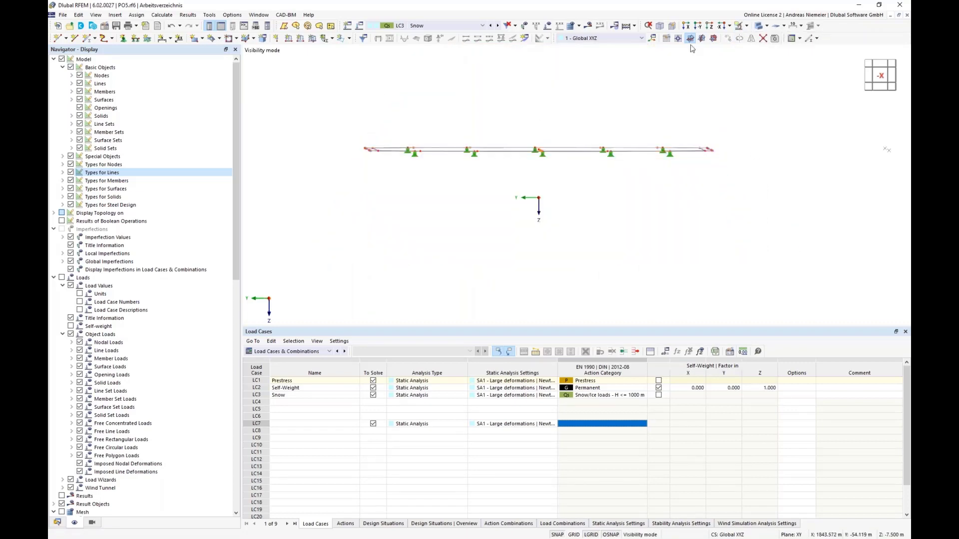
pyautogui.click(713, 39)
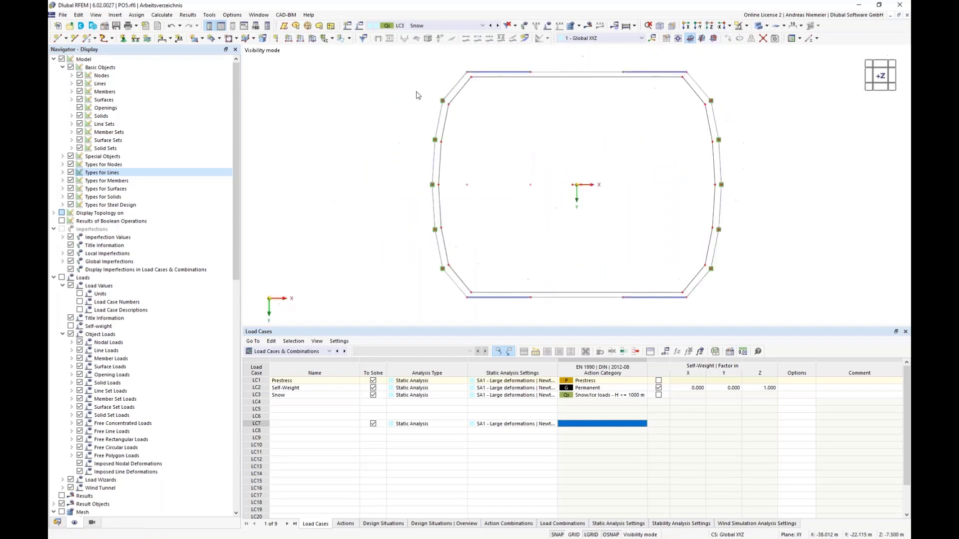
# - Delete the nodal support assignment from the outer ring's nodes along both curved sides
pyautogui.moveTo(497, 122); pyautogui.dragTo(766, 272)
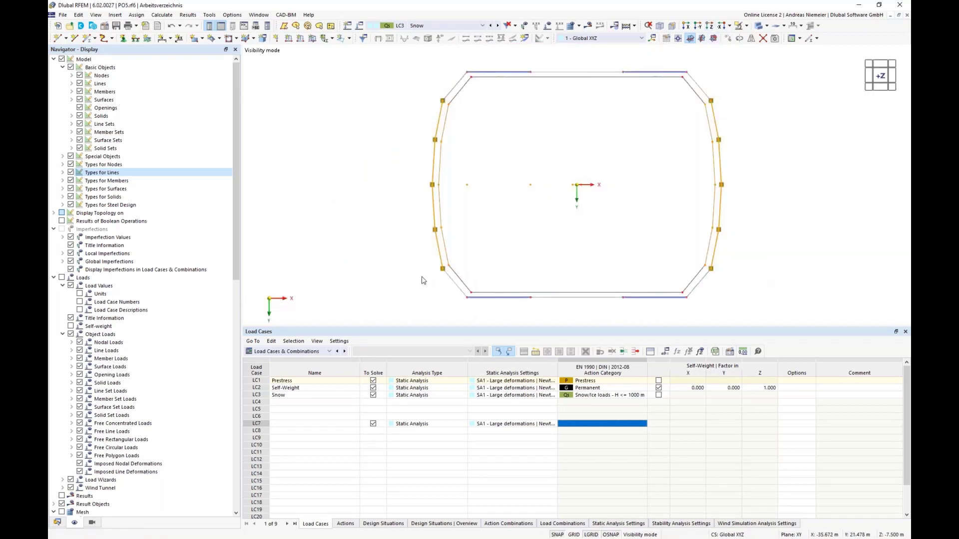
pyautogui.rightClick(443, 271)
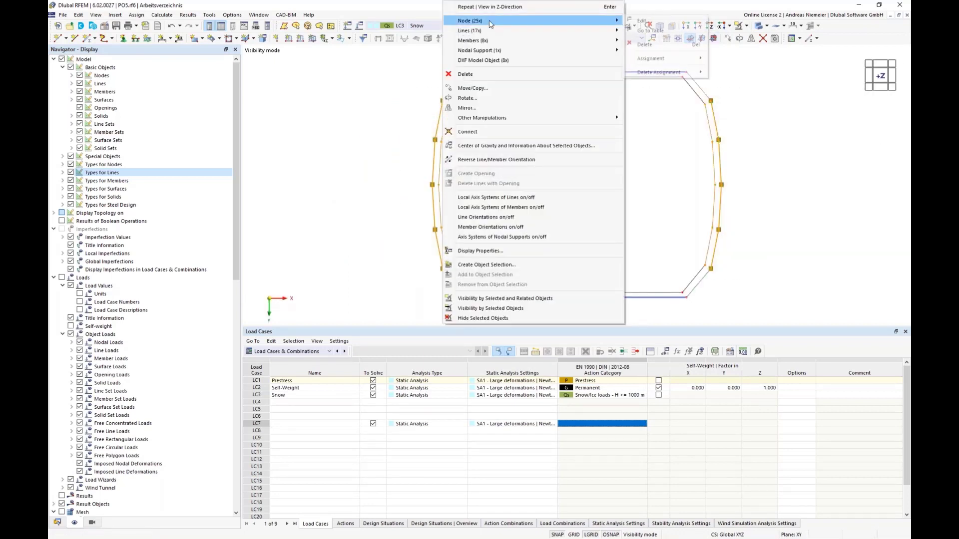
pyautogui.moveTo(493, 52)
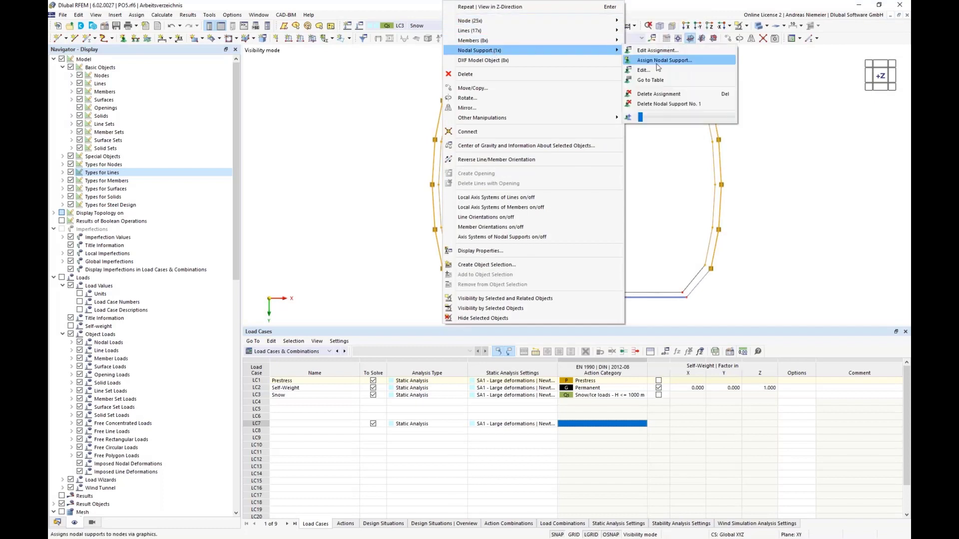
pyautogui.click(665, 94)
# - Add single members of type Rigid between the outer and inner rings at the two northernmost node pairs (negative Y) of the negative-X side
pyautogui.scroll(2, 439, 85)
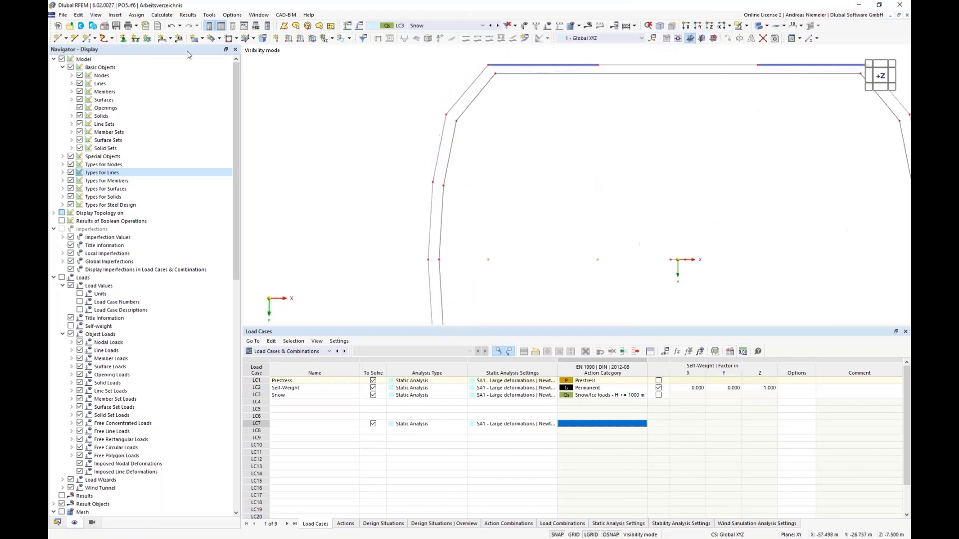
pyautogui.click(89, 40)
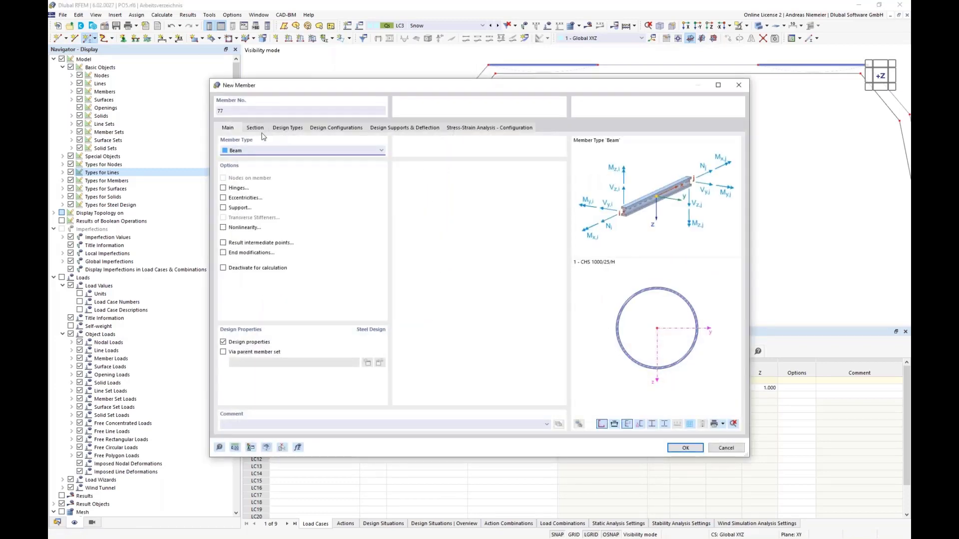
pyautogui.click(302, 151)
pyautogui.click(255, 167)
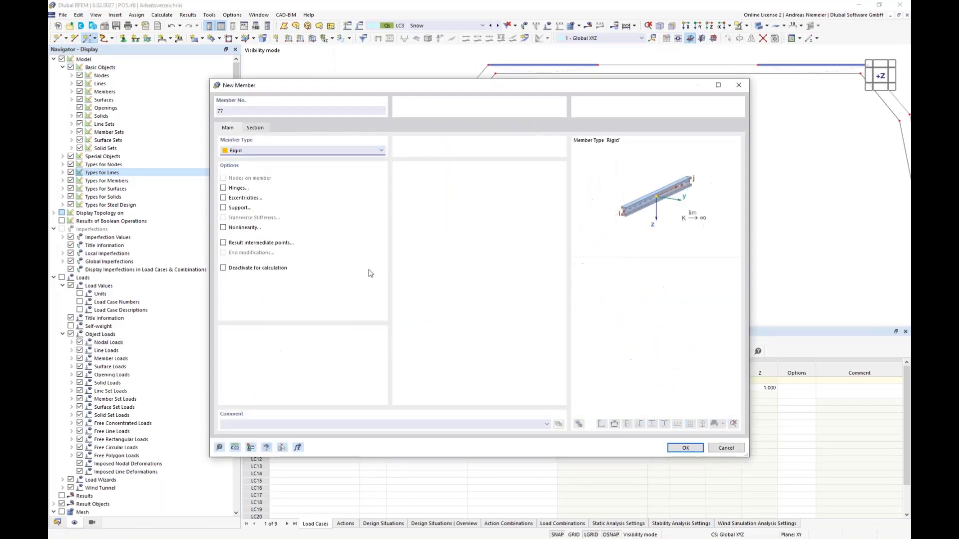
pyautogui.click(686, 448)
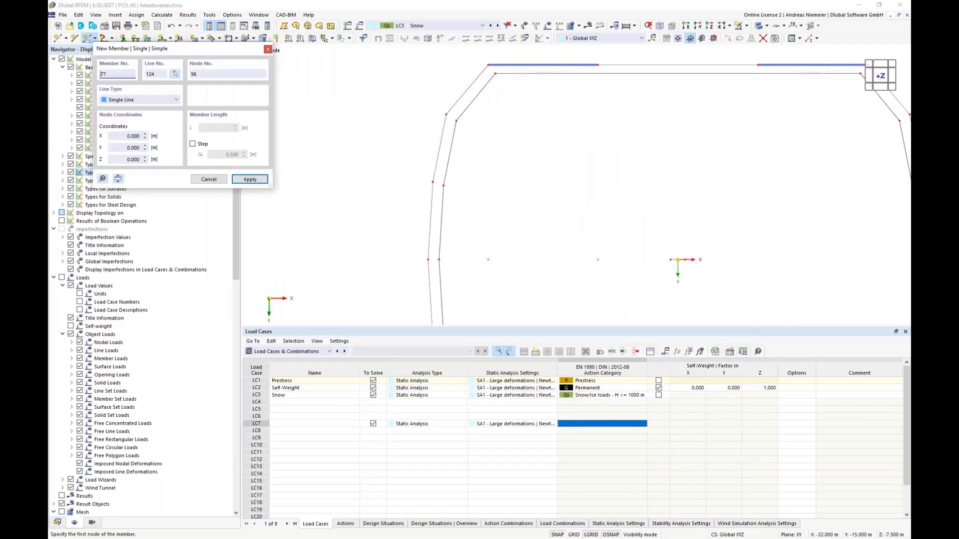
pyautogui.scroll(1, 459, 115)
pyautogui.click(443, 116)
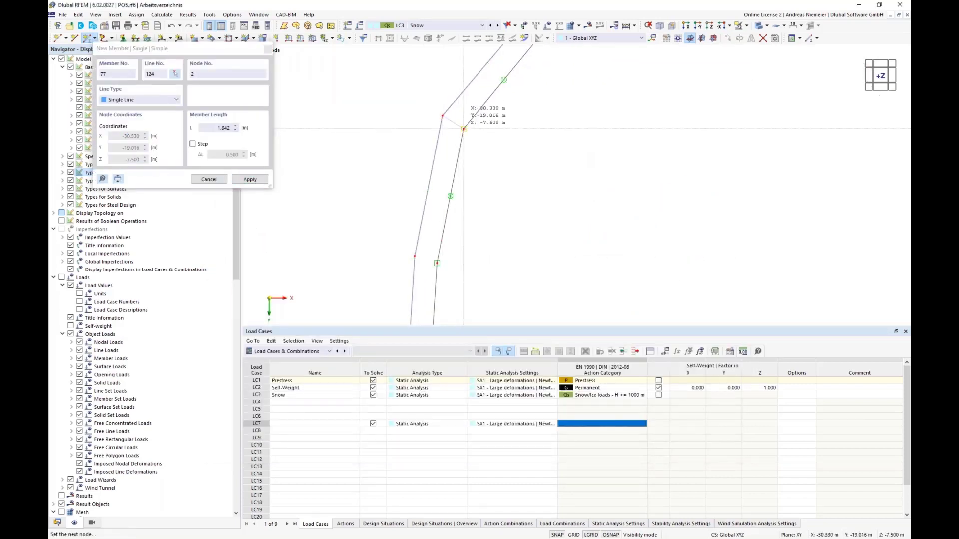
pyautogui.click(463, 129)
pyautogui.press('Escape')
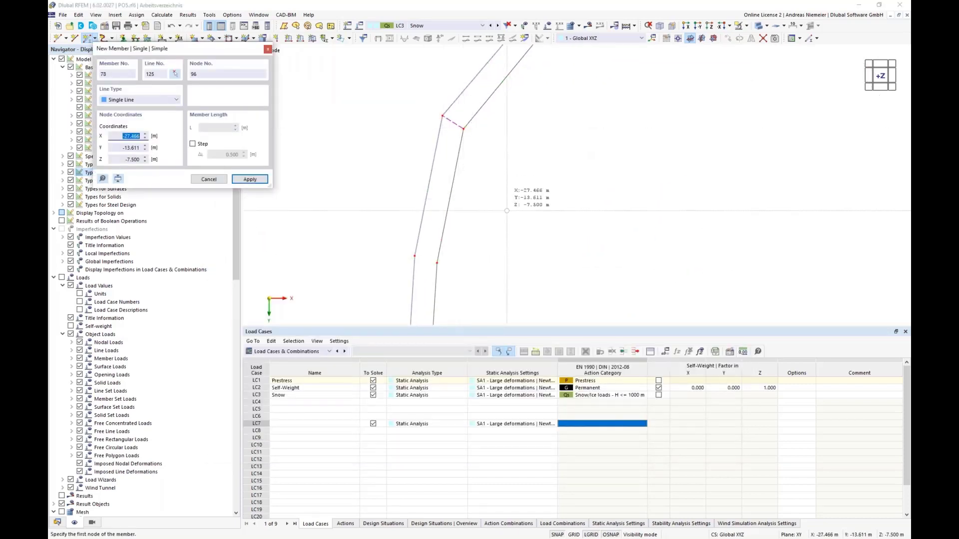
pyautogui.click(415, 255)
pyautogui.click(437, 263)
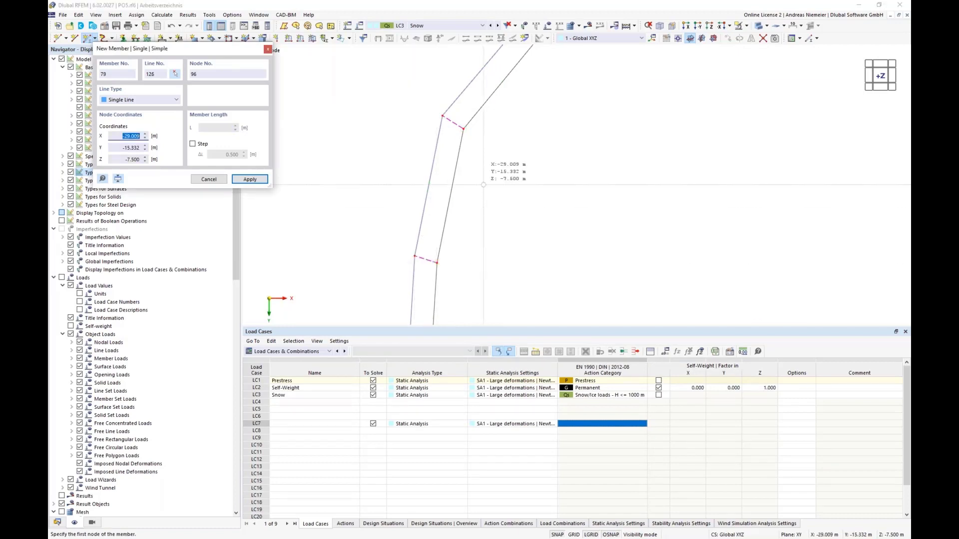
# - Add a rigid member between the outer and inner ring nodes at Y = 0 on the negative-X side
pyautogui.scroll(-5, 482, 183)
pyautogui.scroll(3, 451, 277)
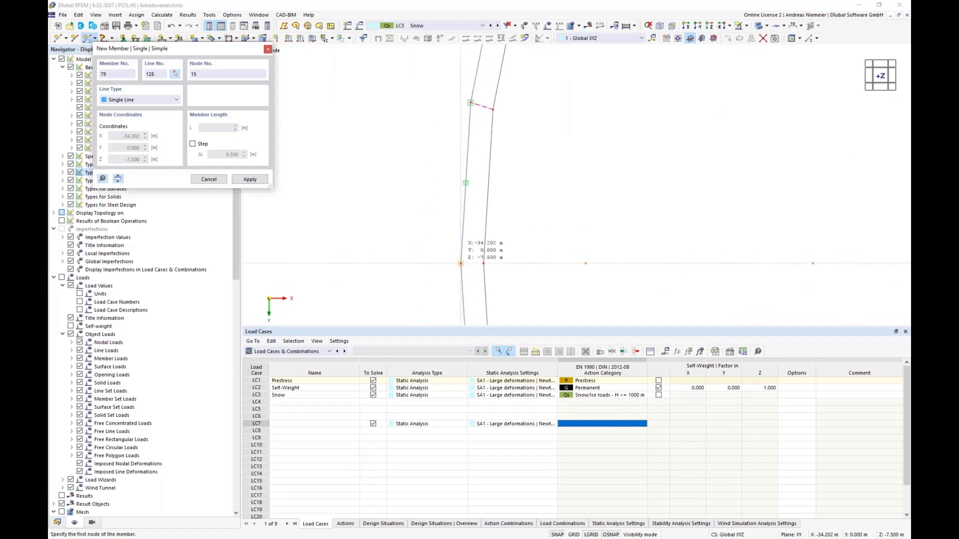
pyautogui.click(460, 263)
pyautogui.click(483, 263)
# - Connect the two remaining outer and inner node pairs on the negative-X side, at positive Y, with rigid members
pyautogui.scroll(-5, 451, 157)
pyautogui.scroll(1, 459, 252)
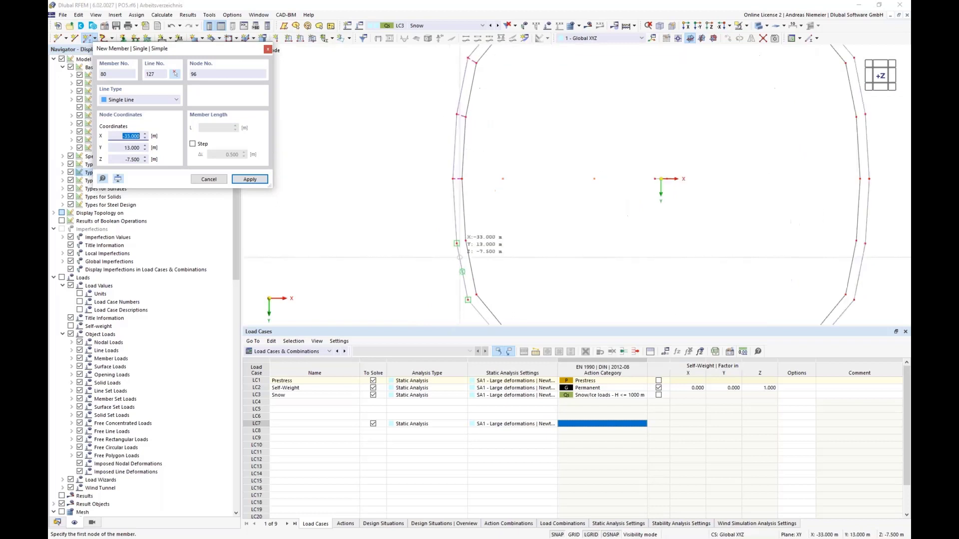
pyautogui.scroll(1, 459, 258)
pyautogui.click(464, 229)
pyautogui.scroll(2, 470, 219)
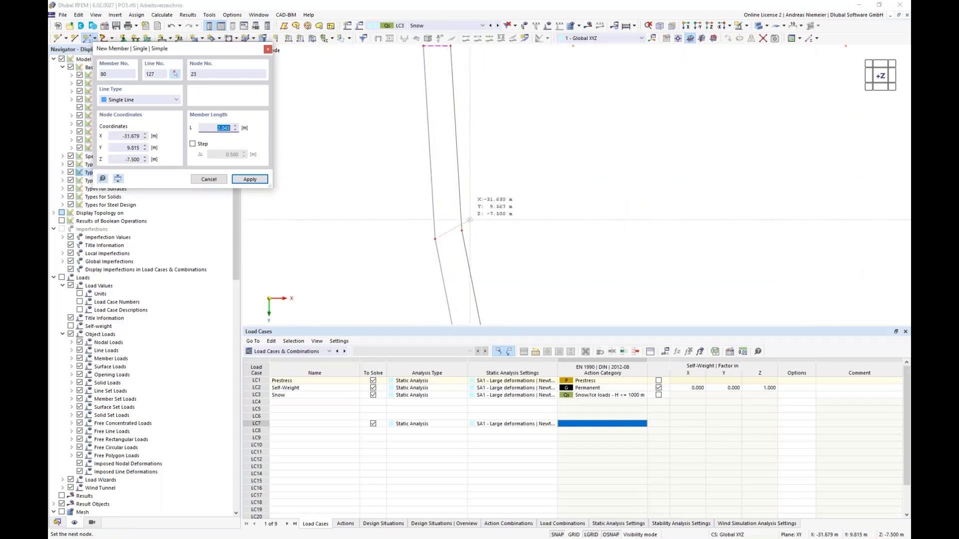
pyautogui.click(462, 230)
pyautogui.scroll(-4, 393, 116)
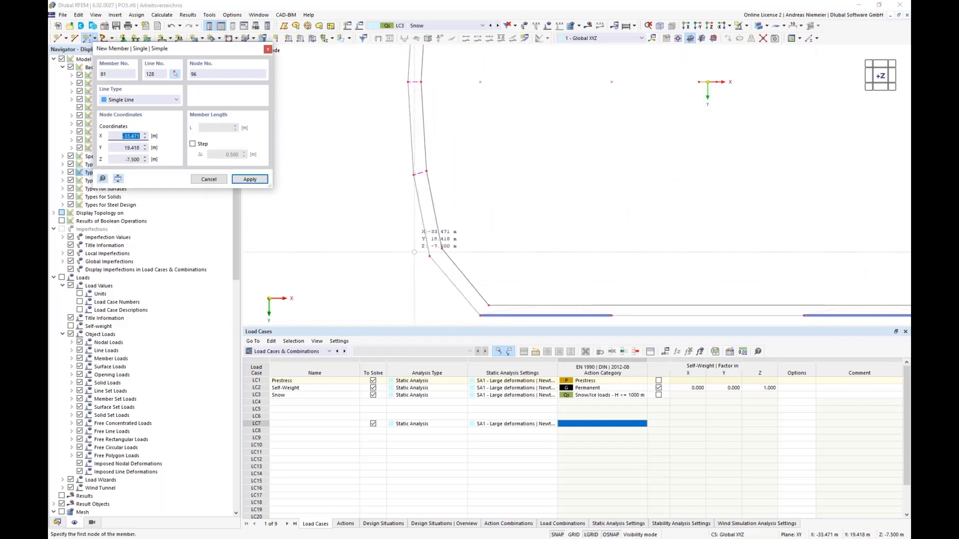
pyautogui.click(430, 256)
pyautogui.click(443, 248)
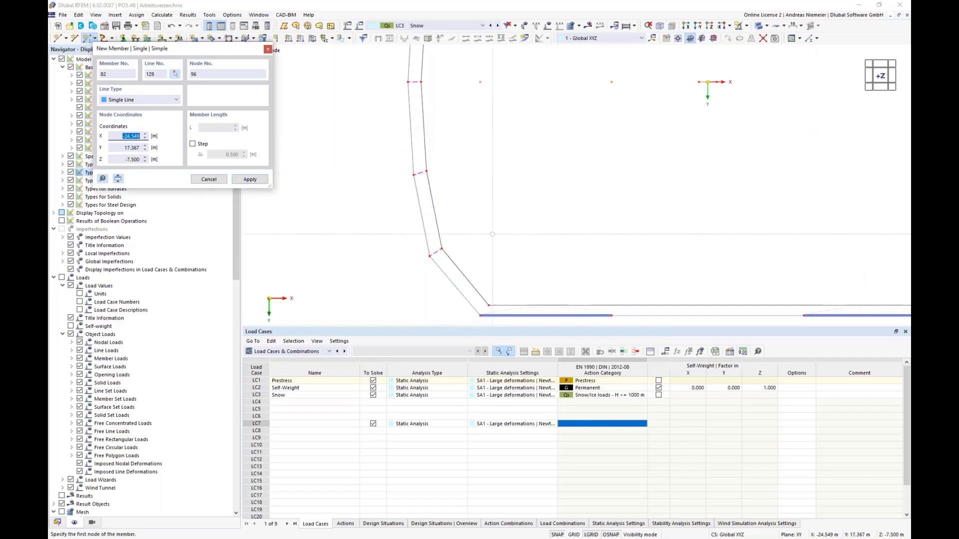
# - Connect the two outer and inner node pairs at negative Y on the positive-X side with rigid members
pyautogui.scroll(-3, 493, 234)
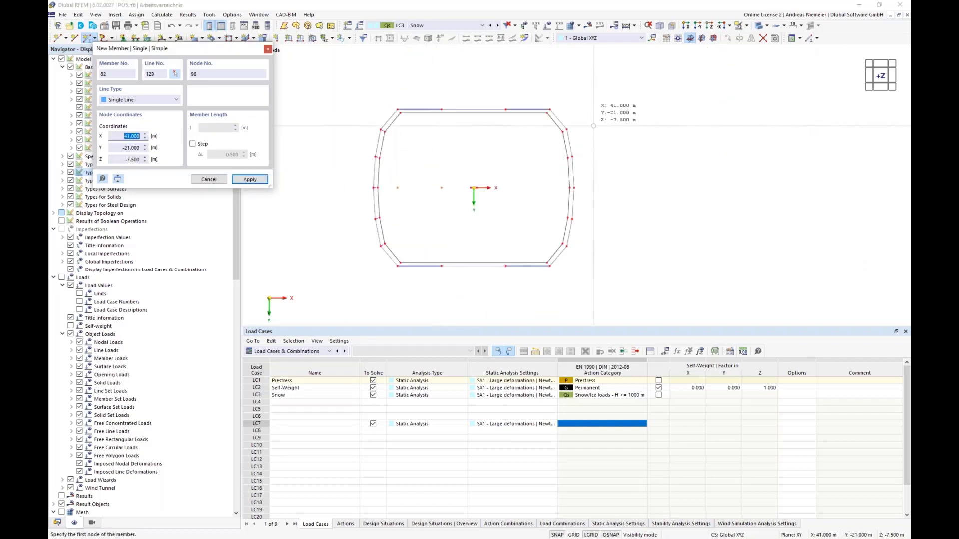
pyautogui.scroll(4, 593, 125)
pyautogui.click(515, 175)
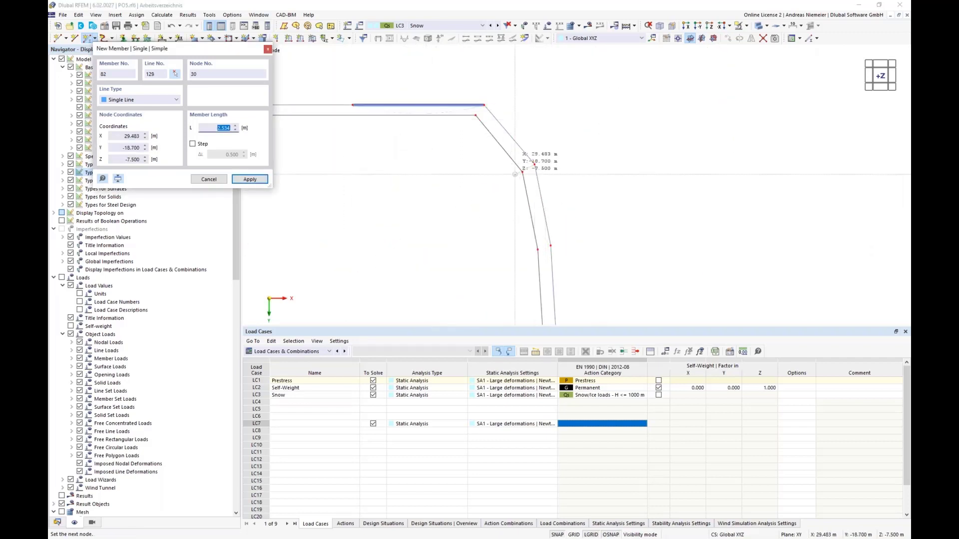
pyautogui.click(534, 164)
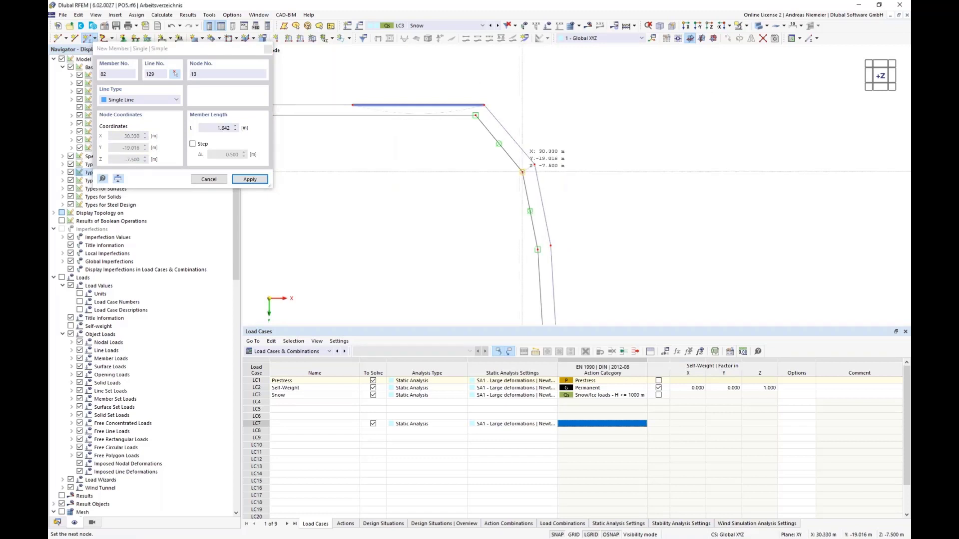
pyautogui.click(550, 246)
pyautogui.click(538, 249)
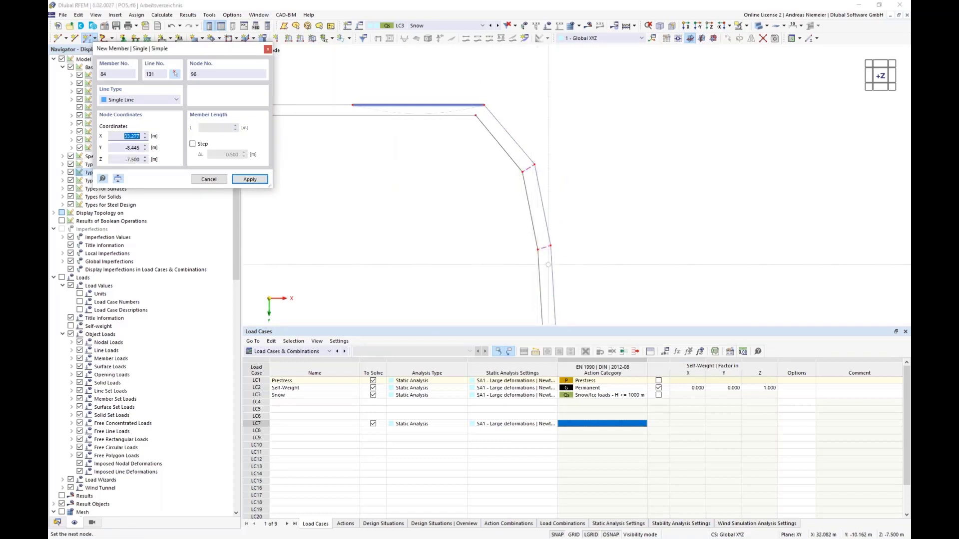
# - Add a rigid member between the outer and inner ring nodes at Y = 0 on the positive-X side
pyautogui.scroll(-3, 537, 198)
pyautogui.scroll(1, 537, 253)
pyautogui.click(551, 265)
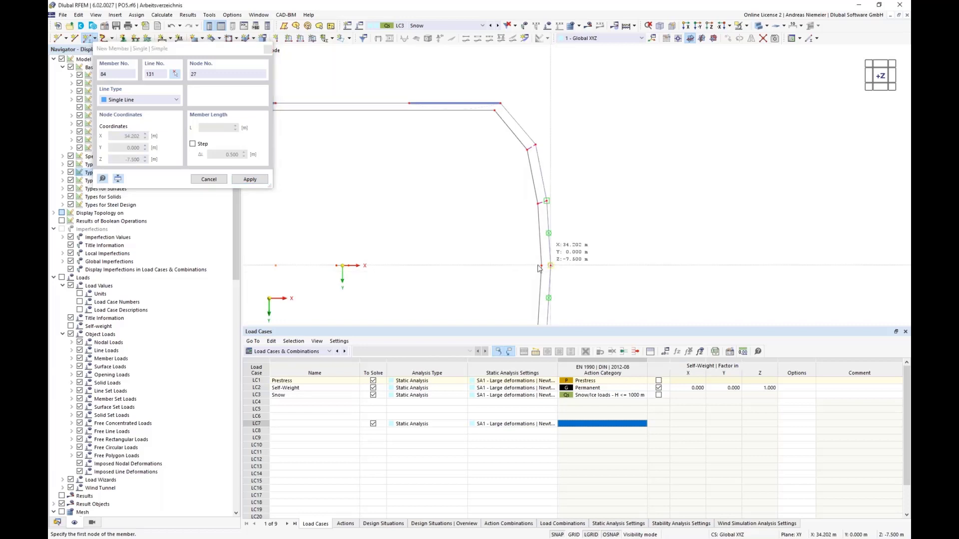
pyautogui.click(539, 267)
# - Connect the last two outer and inner node pairs at positive Y on the positive-X side with rigid members and finish member creation
pyautogui.scroll(-2, 507, 198)
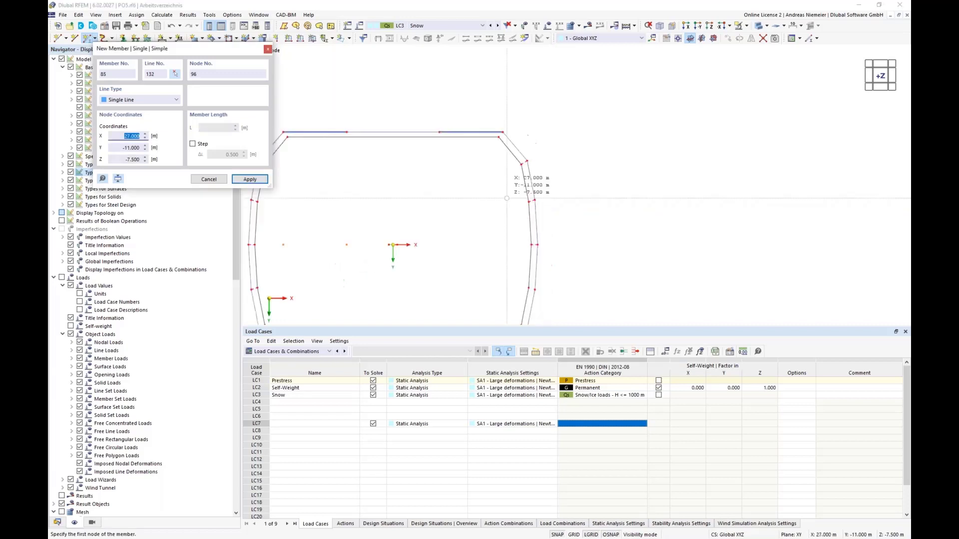
pyautogui.scroll(-1, 507, 199)
pyautogui.scroll(5, 533, 233)
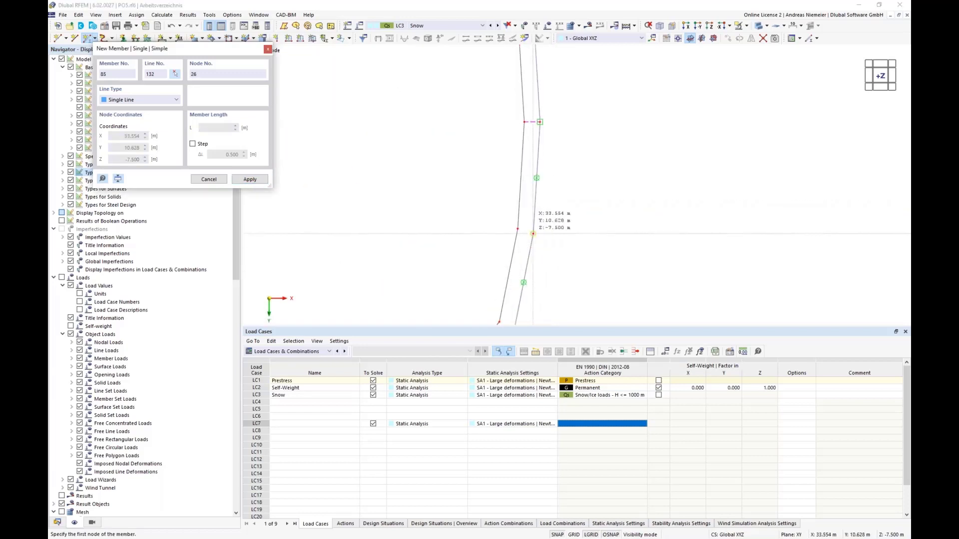
pyautogui.click(533, 234)
pyautogui.scroll(-3, 498, 199)
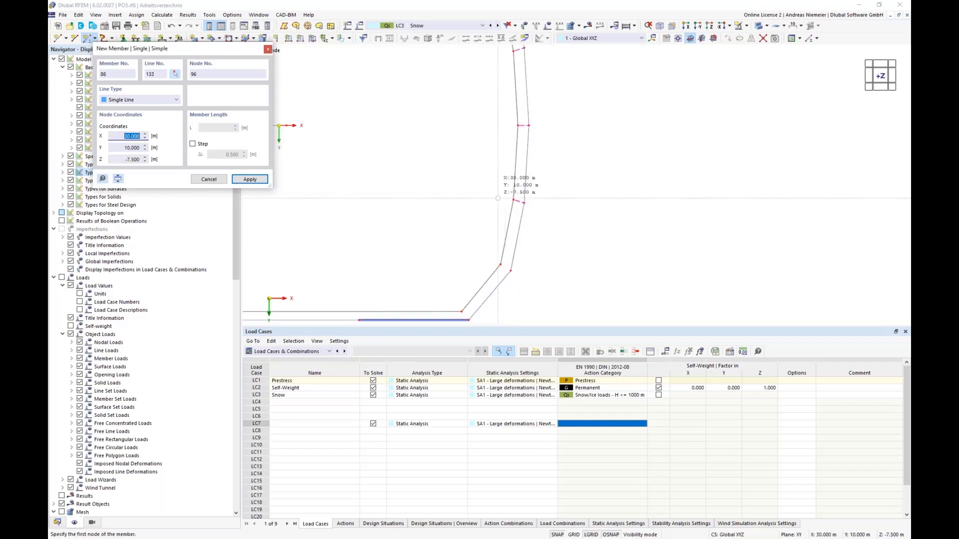
pyautogui.scroll(2, 498, 198)
pyautogui.click(501, 261)
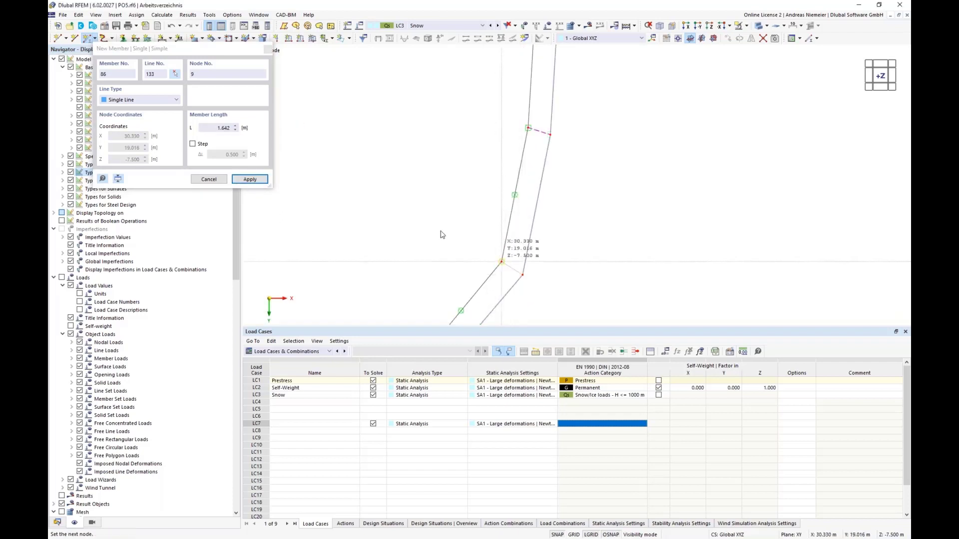
pyautogui.scroll(-5, 442, 235)
pyautogui.press('Escape')
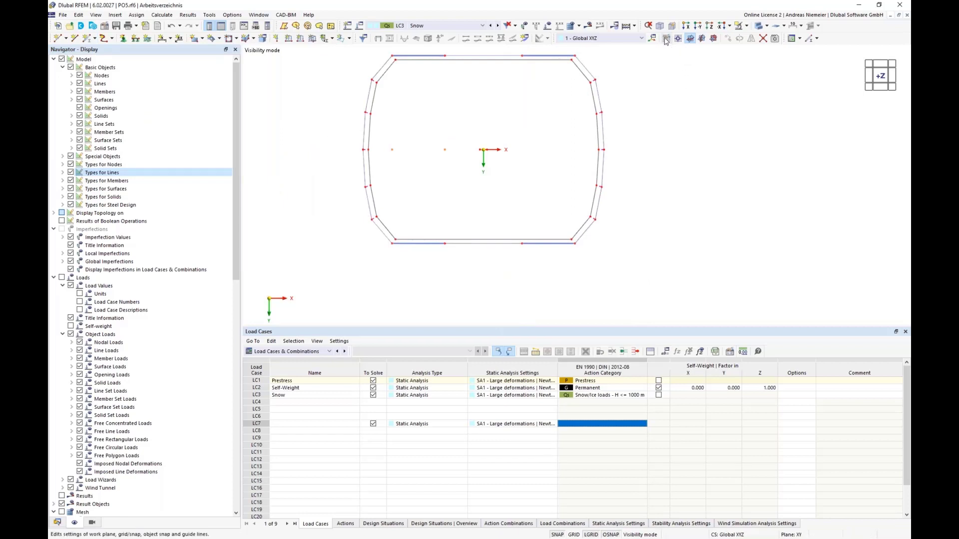
# - Switch to an axonometric view and cancel the visibility mode so the whole structure is displayed
pyautogui.click(721, 25)
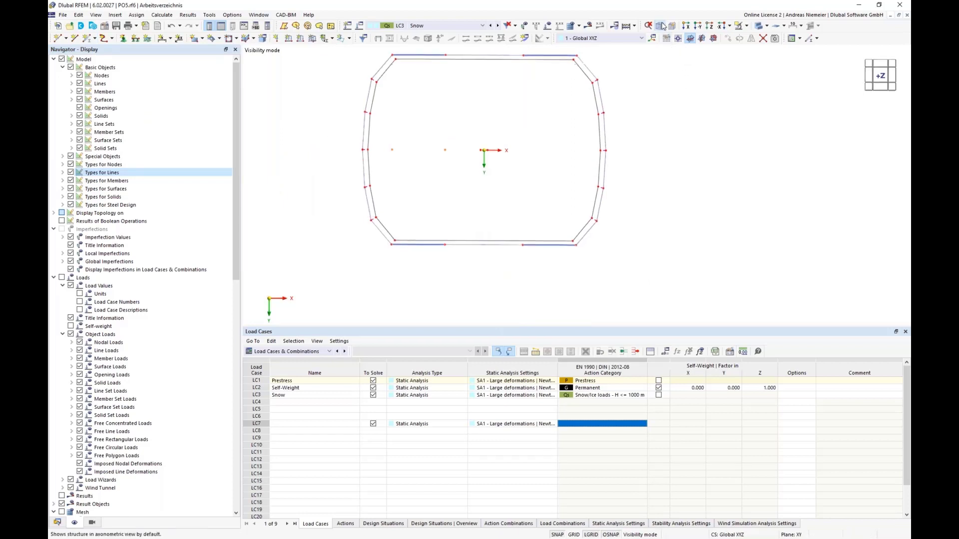
pyautogui.click(747, 26)
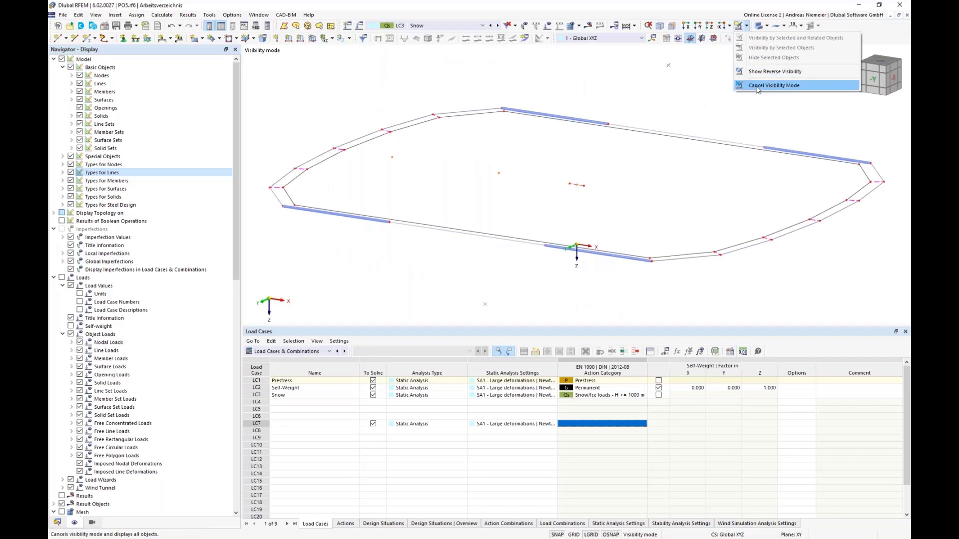
pyautogui.click(773, 85)
# - Examine the connection between the membrane edge and the rigid walls from below and from the side
pyautogui.keyDown('ctrl'); pyautogui.moveTo(415, 197); pyautogui.dragTo(467, 156, button='middle'); pyautogui.keyUp('ctrl')
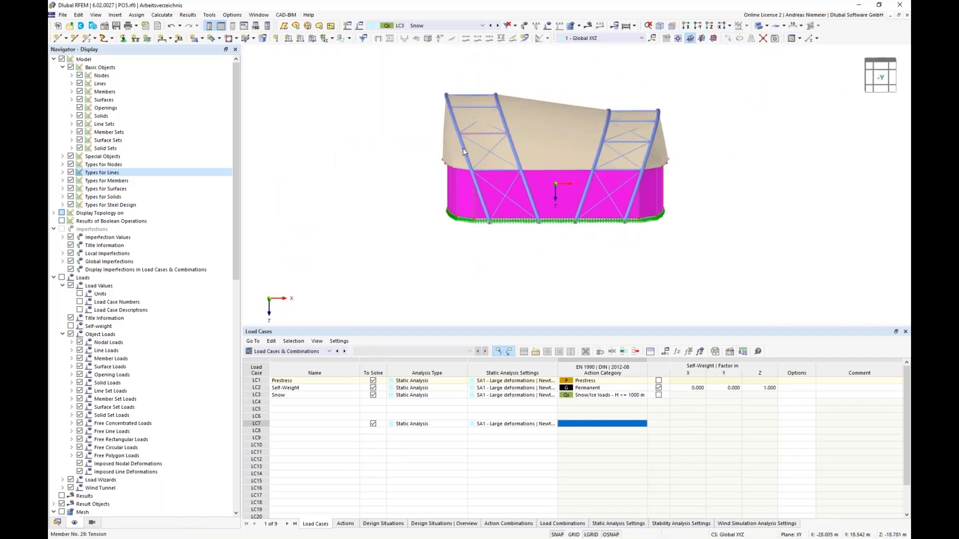
pyautogui.keyDown('ctrl'); pyautogui.moveTo(567, 252); pyautogui.dragTo(467, 245, button='middle'); pyautogui.keyUp('ctrl')
pyautogui.scroll(3, 431, 193)
pyautogui.scroll(1, 431, 192)
pyautogui.keyDown('ctrl'); pyautogui.moveTo(397, 209); pyautogui.dragTo(384, 174, button='middle'); pyautogui.keyUp('ctrl')
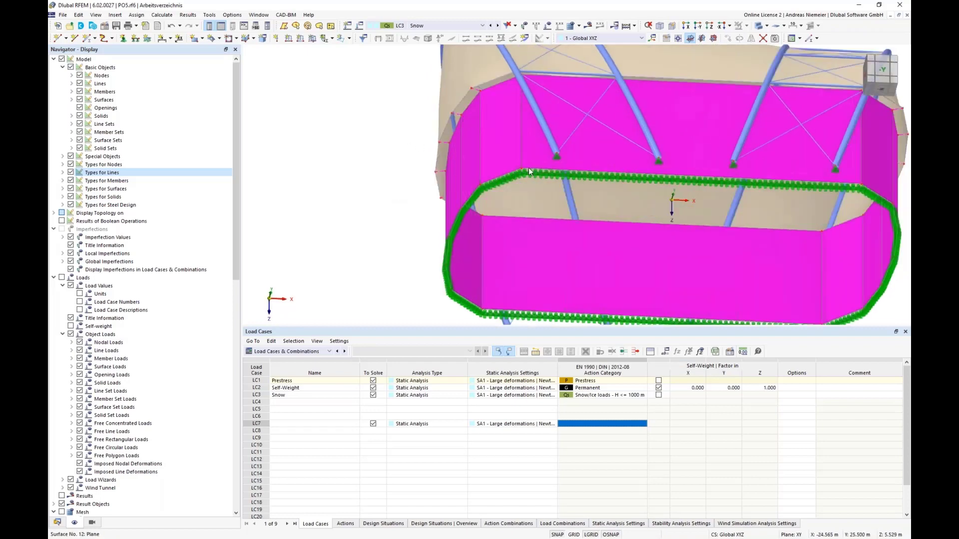
pyautogui.scroll(-3, 441, 210)
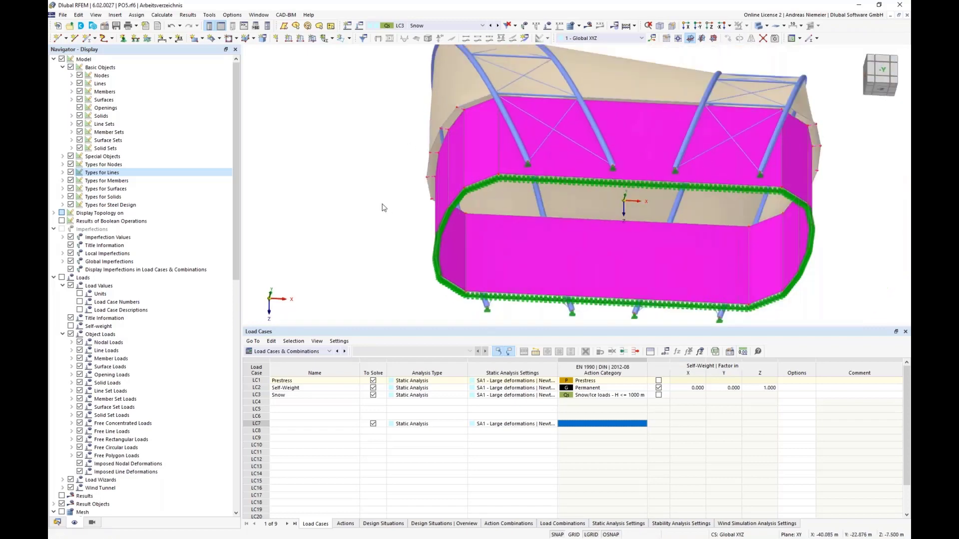
pyautogui.keyDown('ctrl'); pyautogui.moveTo(384, 210); pyautogui.dragTo(354, 212, button='middle'); pyautogui.keyUp('ctrl')
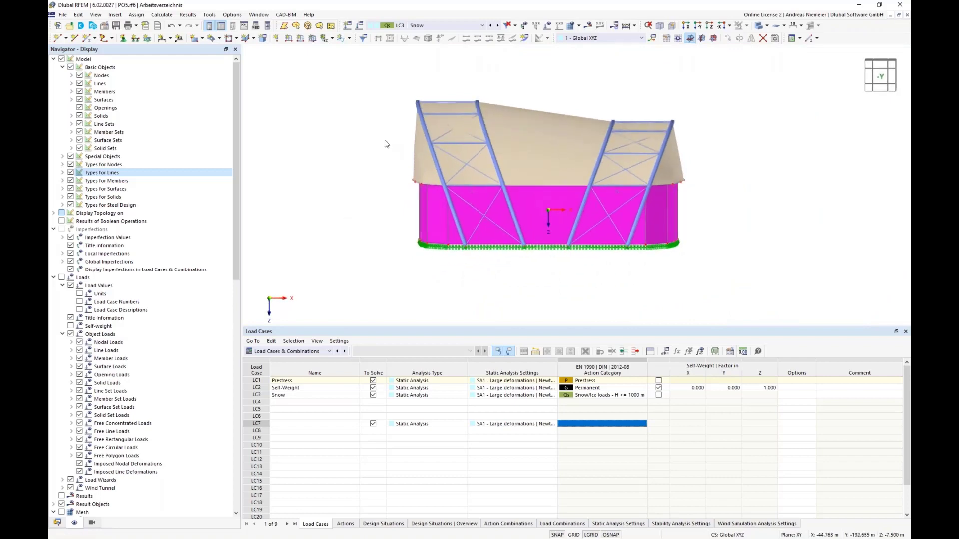
# - In the wind simulation mesh settings, close openings smaller than 2,3 and keep wind simulation results if the mesh is deleted
pyautogui.click(578, 26)
pyautogui.click(595, 37)
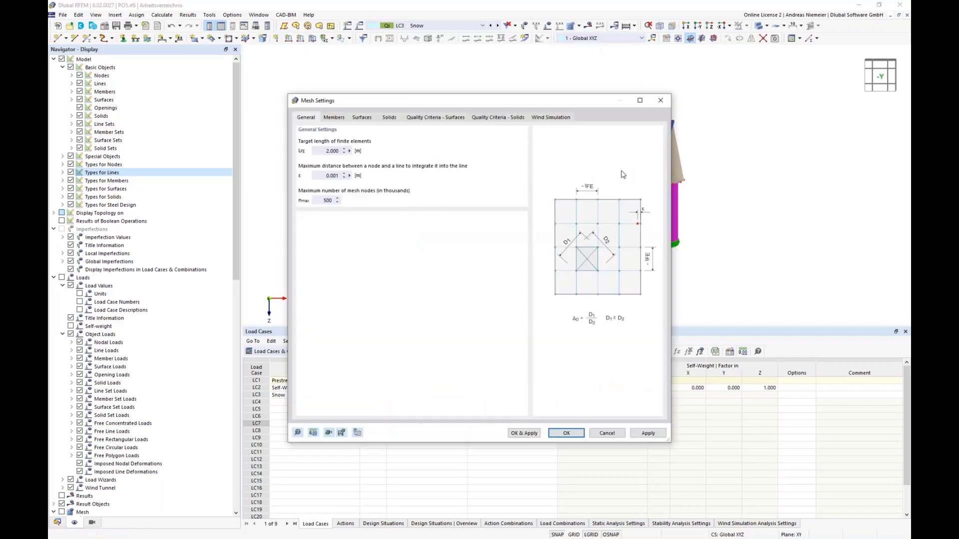
pyautogui.click(555, 117)
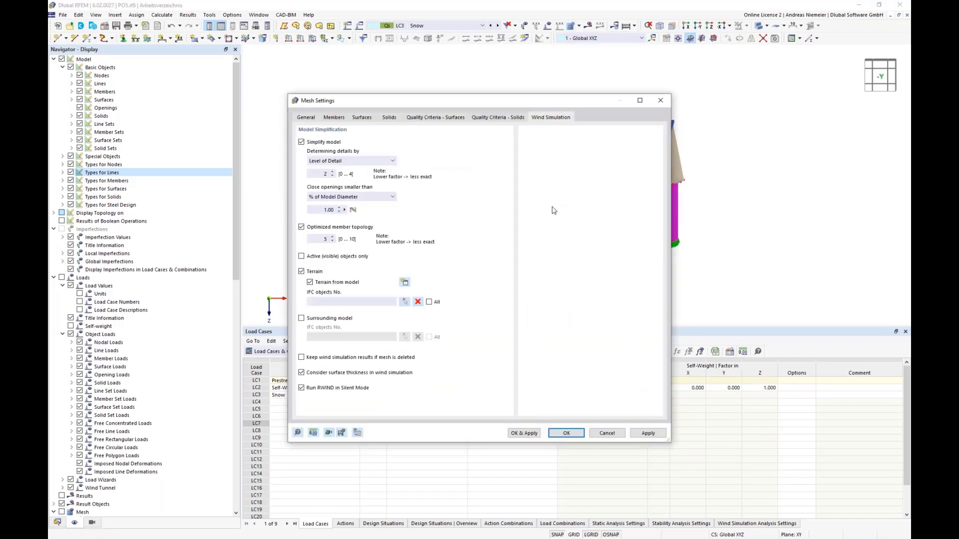
pyautogui.click(356, 198)
pyautogui.click(322, 213)
pyautogui.doubleClick(322, 210)
pyautogui.write('2,3')
pyautogui.click(320, 361)
pyautogui.click(562, 436)
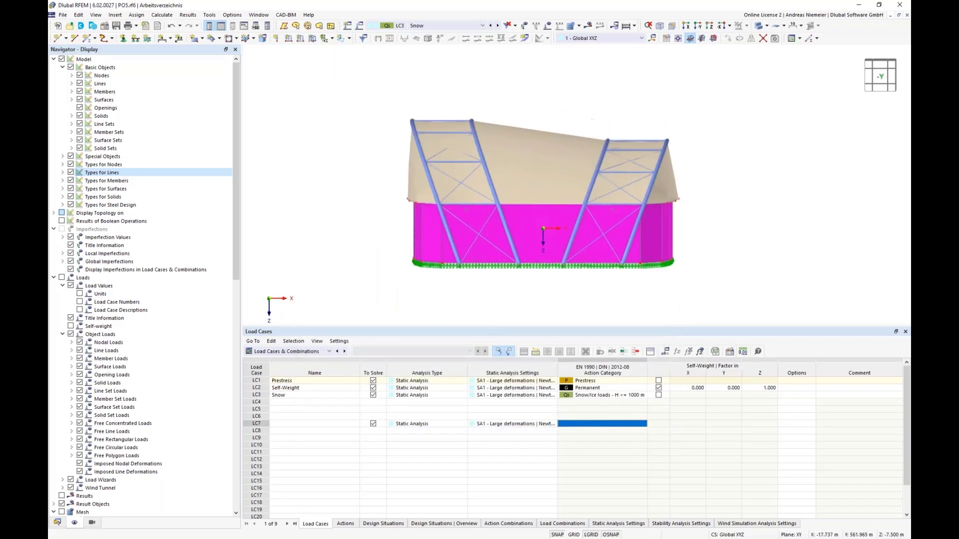
pyautogui.scroll(3, 396, 220)
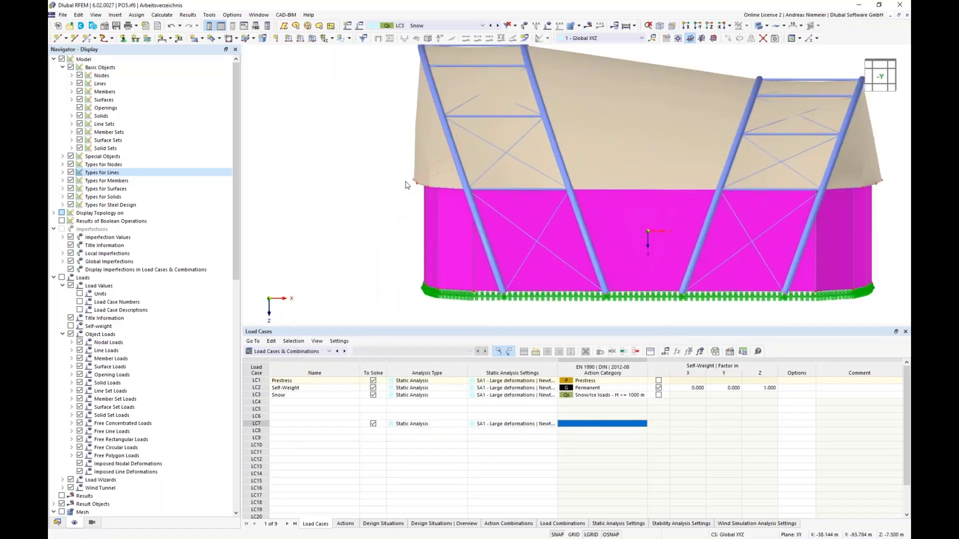
# - Start a new wind simulation load wizard and review the steady flow and residue monitoring parameters of analysis settings WA1 without changing them
pyautogui.scroll(-1, 356, 217)
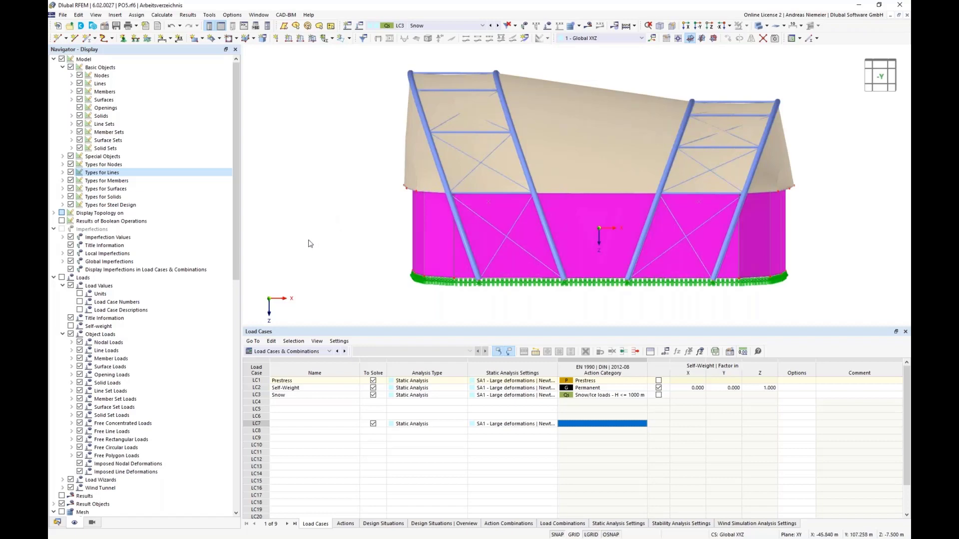
pyautogui.click(57, 523)
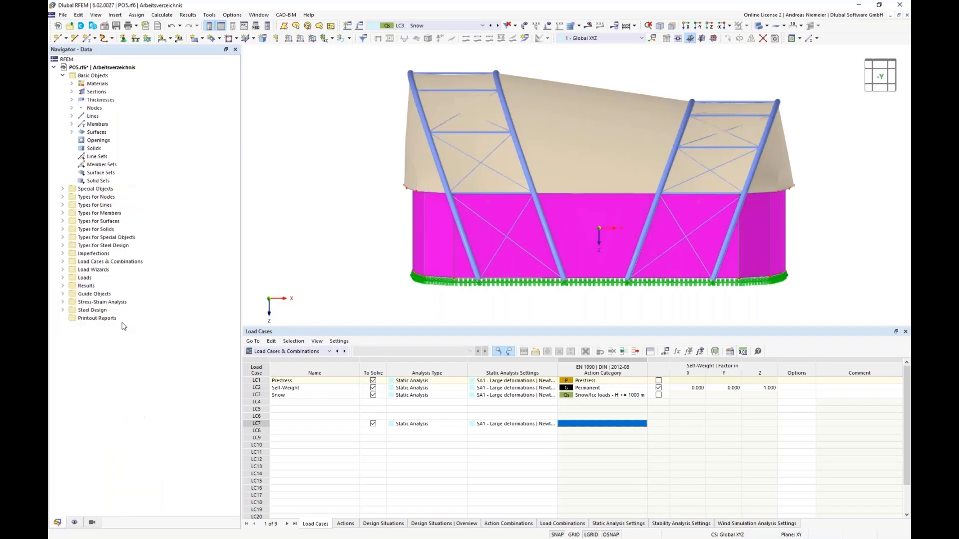
pyautogui.click(62, 270)
pyautogui.click(98, 321)
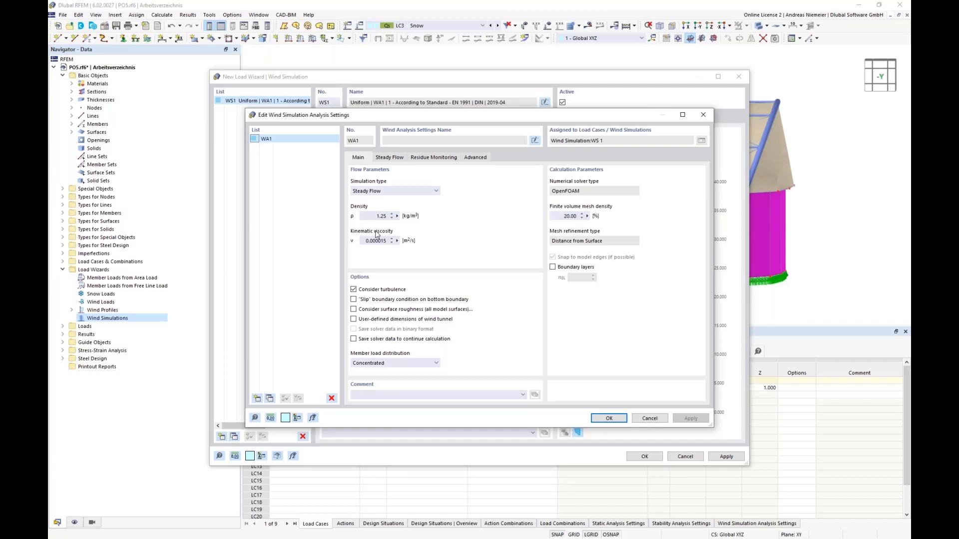
pyautogui.click(388, 159)
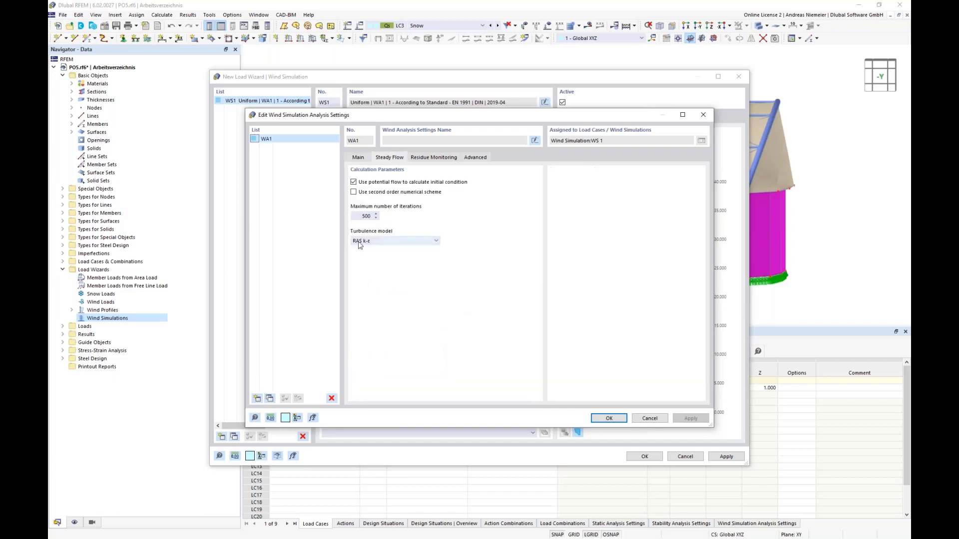
pyautogui.click(433, 158)
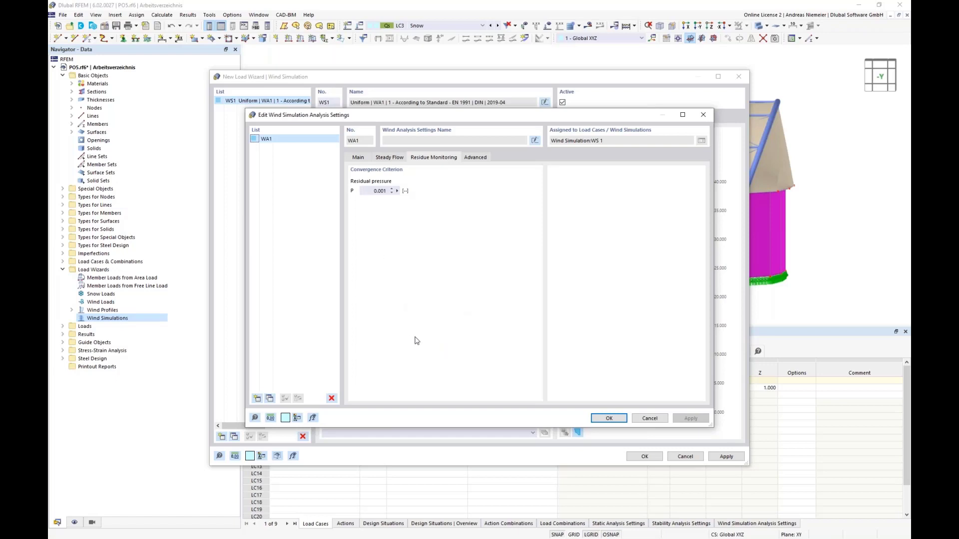
pyautogui.click(650, 419)
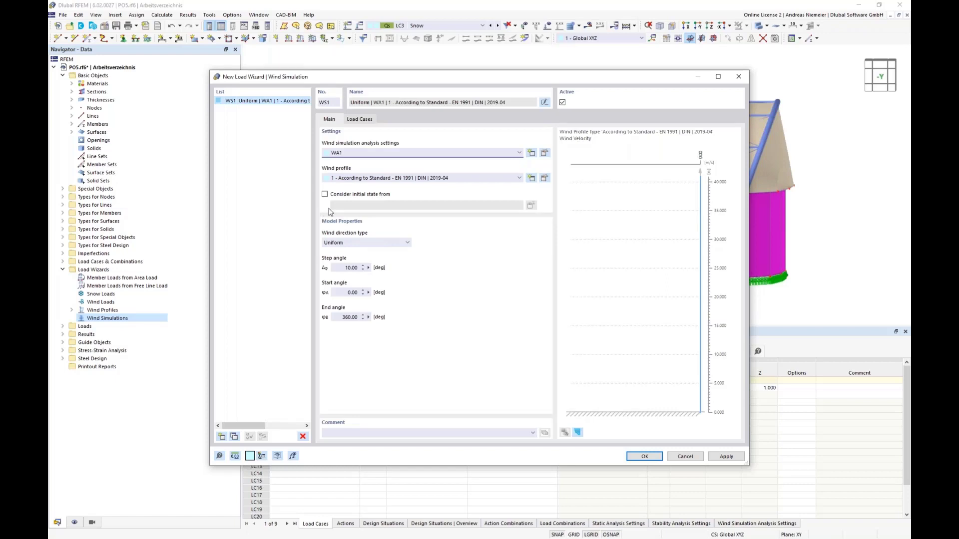
# - Edit the wizard's EN 1991 wind profile and choose the Musical Dome in Cologne as the location on the wind load map
pyautogui.click(545, 178)
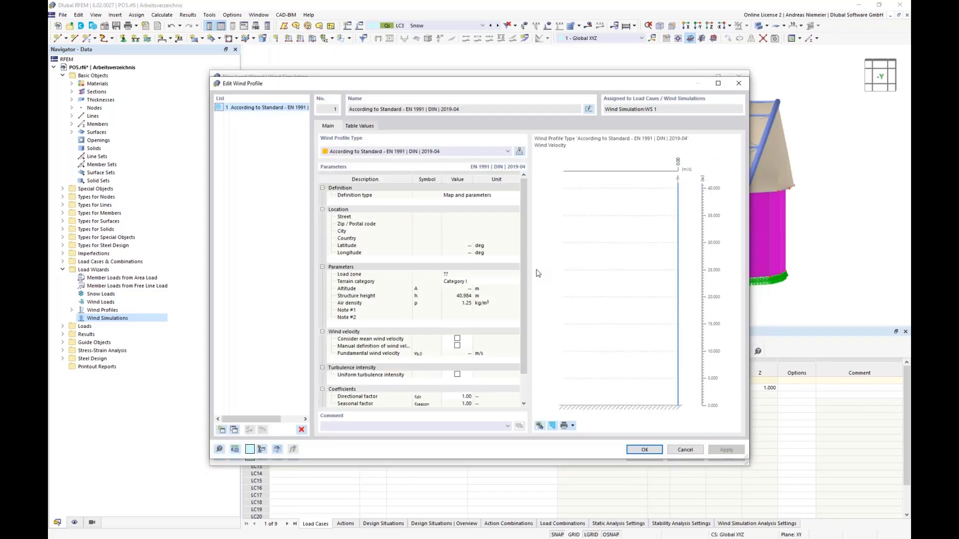
pyautogui.click(520, 151)
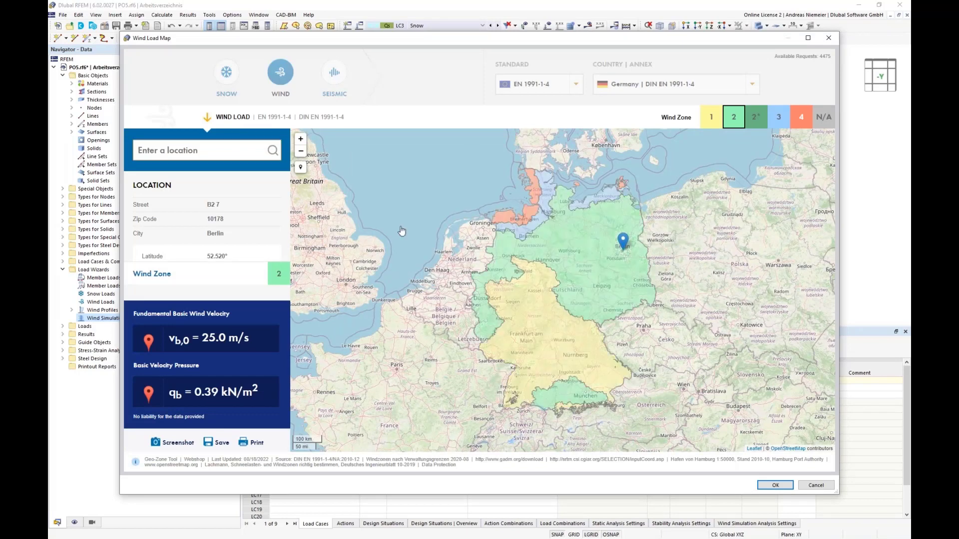
pyautogui.write('musical dom')
pyautogui.write('e')
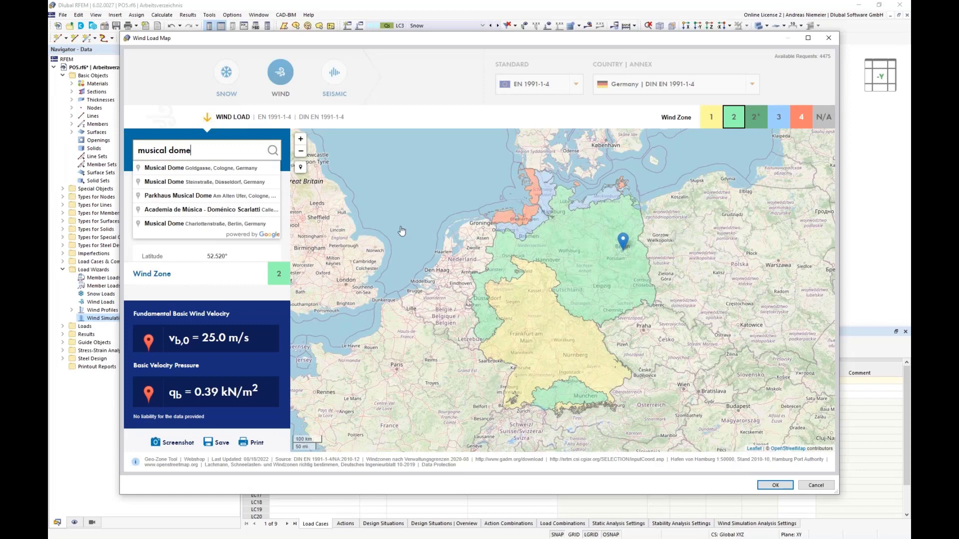
pyautogui.click(182, 169)
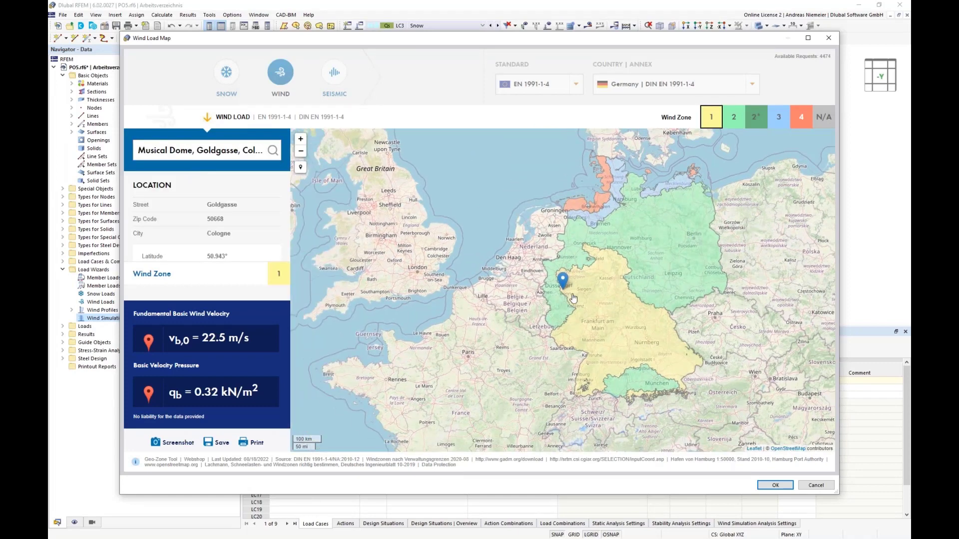
# - Inspect the river and railway surroundings of the Musical Dome on the map and apply its wind zone data to the wind profile
pyautogui.scroll(3, 550, 288)
pyautogui.scroll(5, 550, 288)
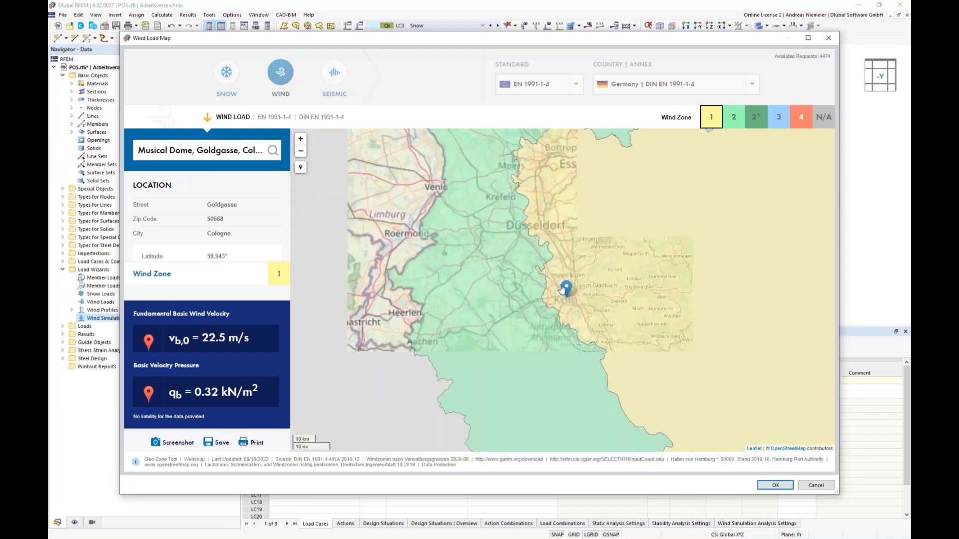
pyautogui.scroll(3, 542, 287)
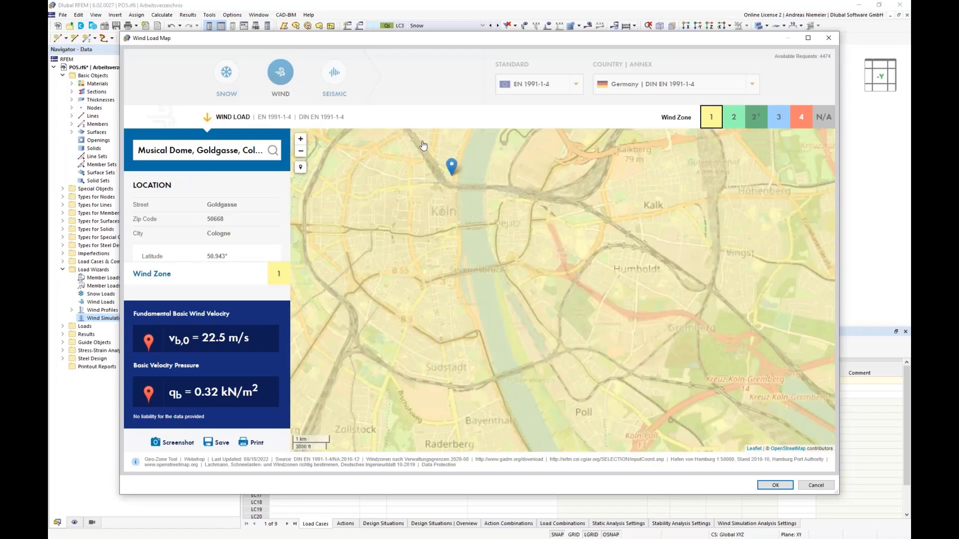
pyautogui.scroll(1, 542, 287)
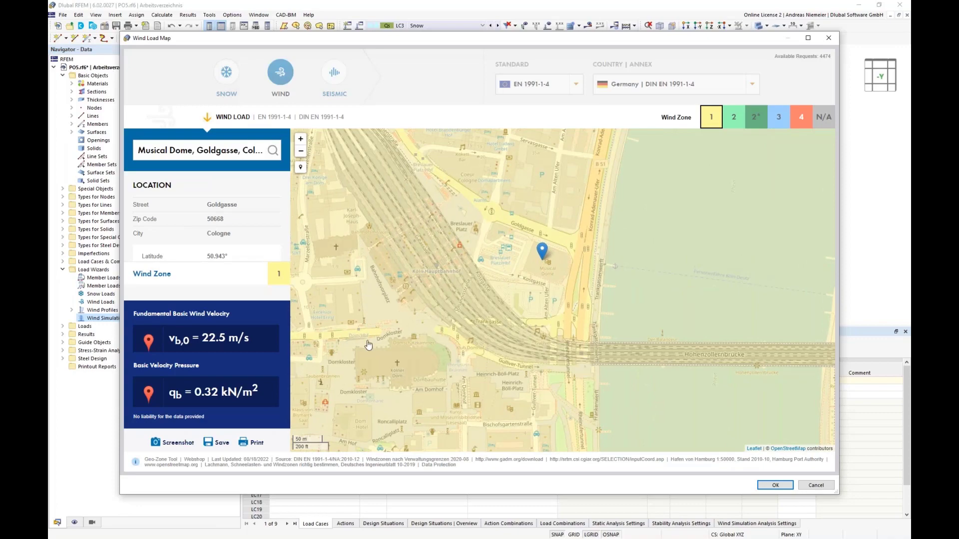
pyautogui.scroll(-1, 350, 342)
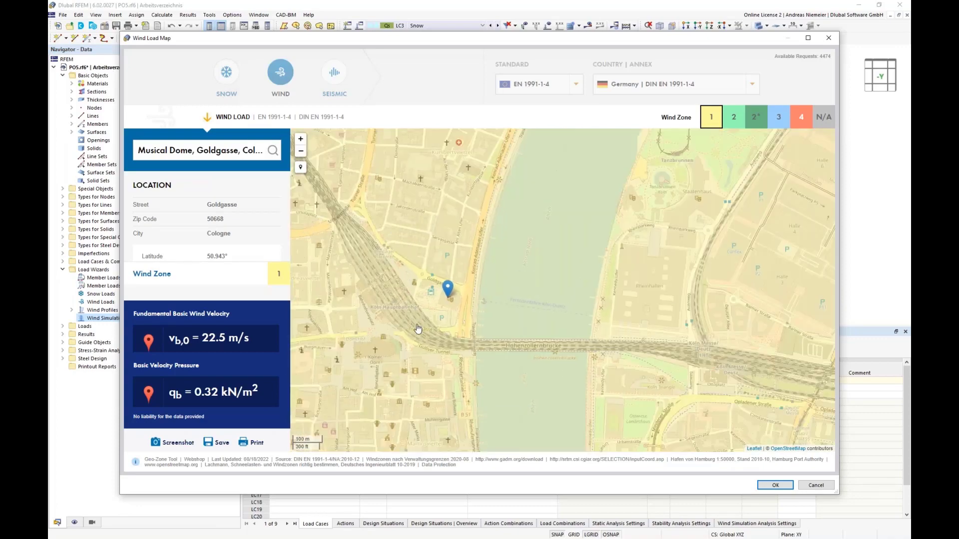
pyautogui.scroll(1, 429, 335)
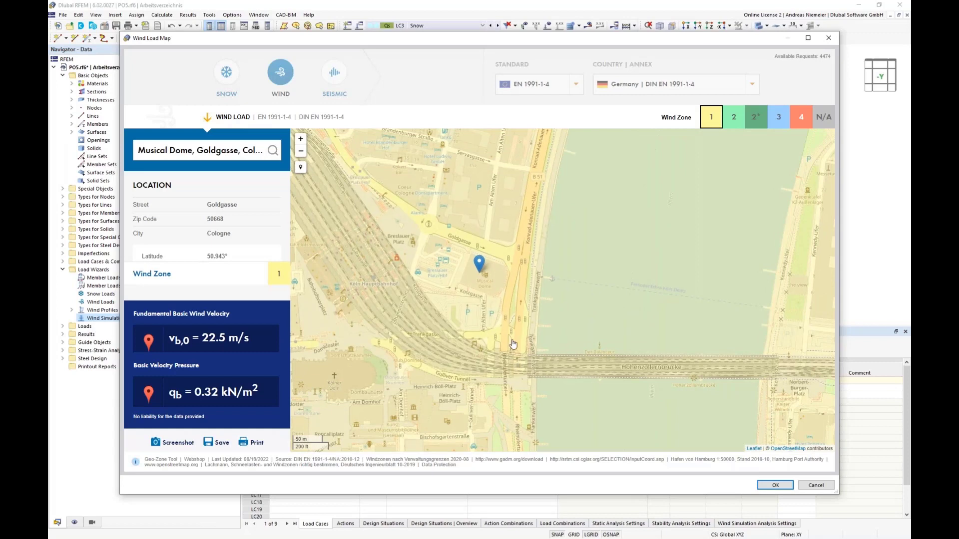
pyautogui.scroll(1, 514, 360)
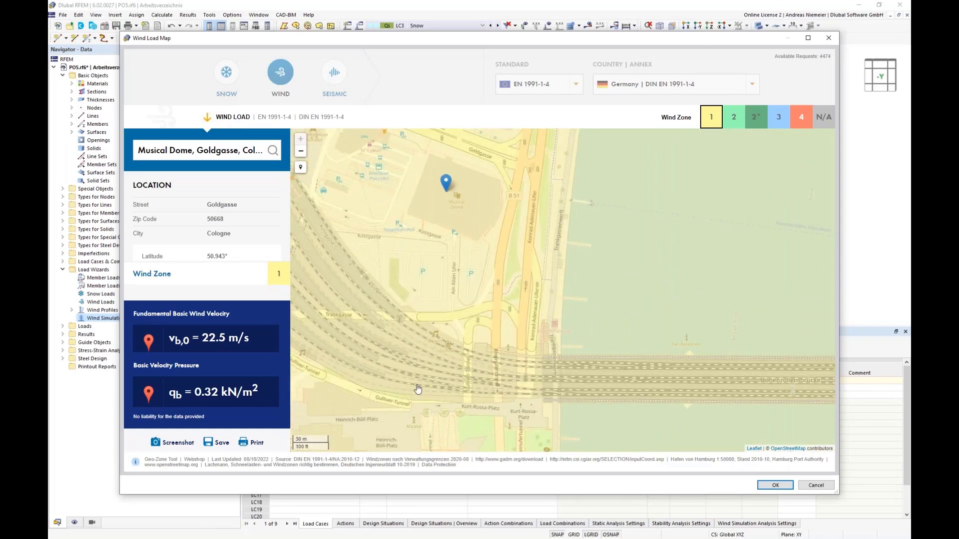
pyautogui.scroll(-1, 469, 368)
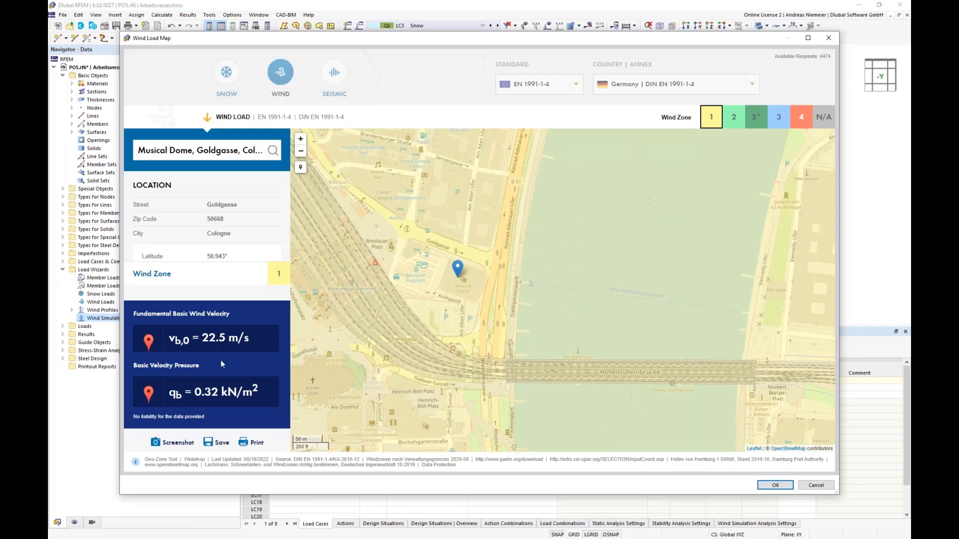
pyautogui.click(775, 485)
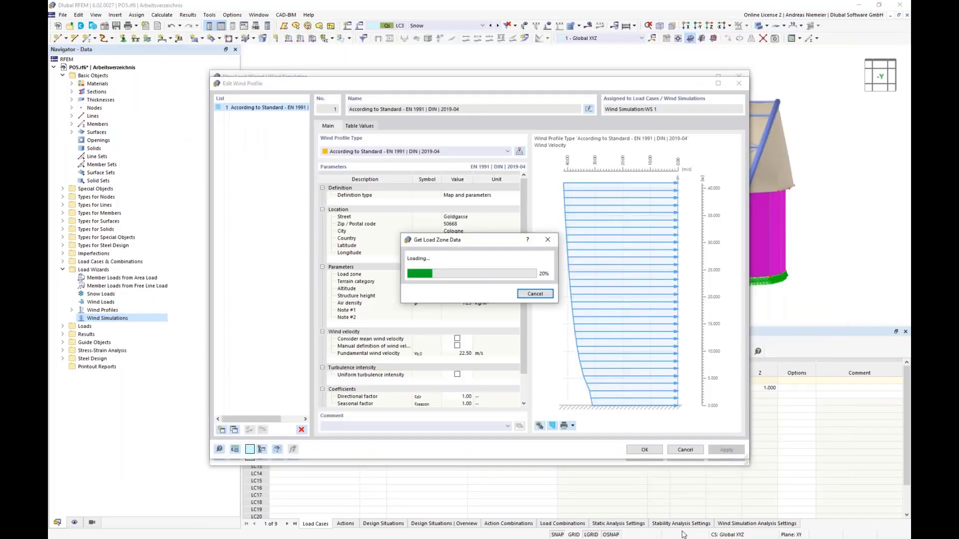
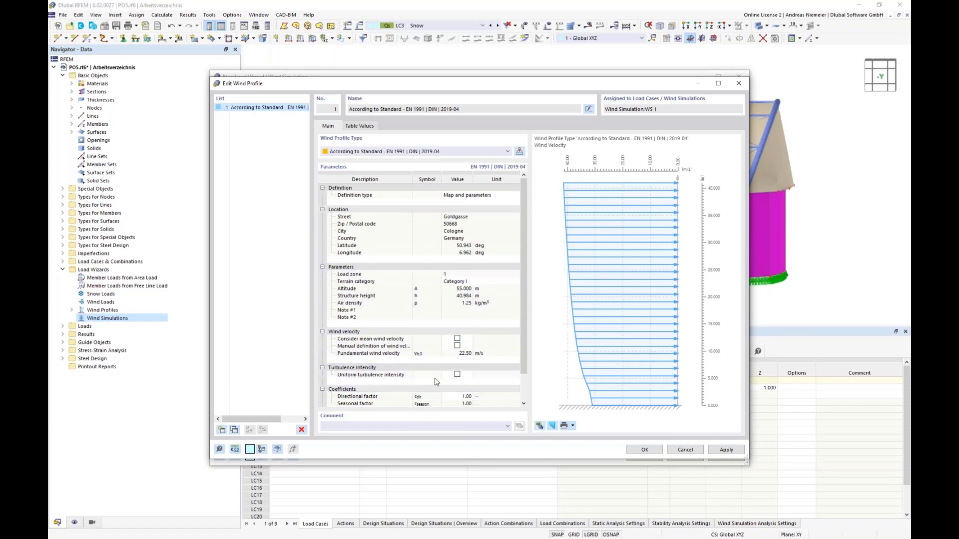
# - Enable uniform turbulence intensity of 1.00 % for the wind profile, check its turbulence diagram and confirm the profile
pyautogui.click(457, 375)
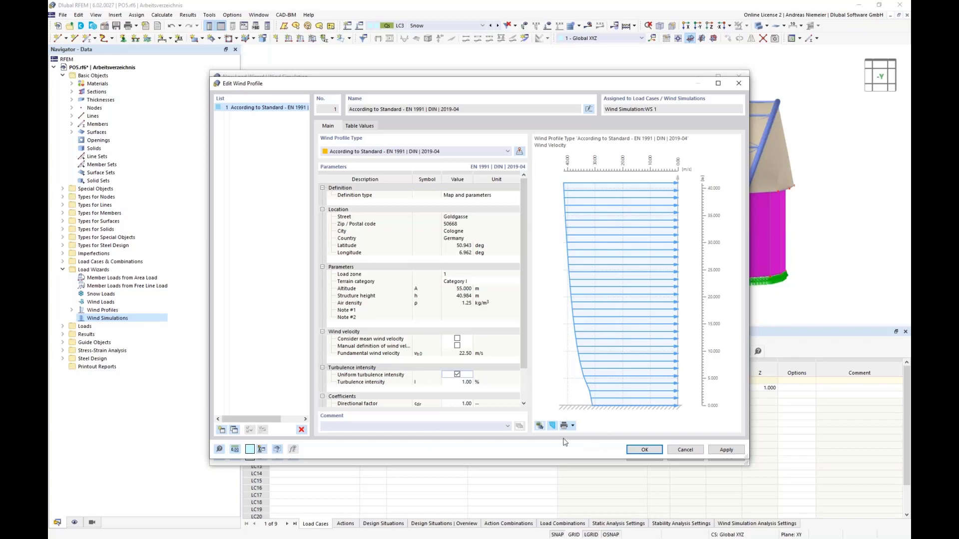
pyautogui.click(552, 426)
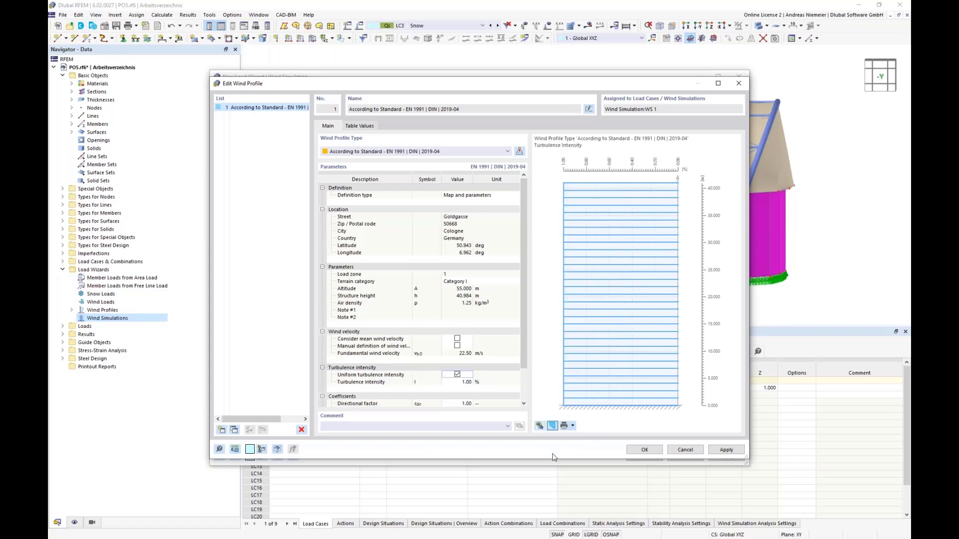
pyautogui.click(552, 429)
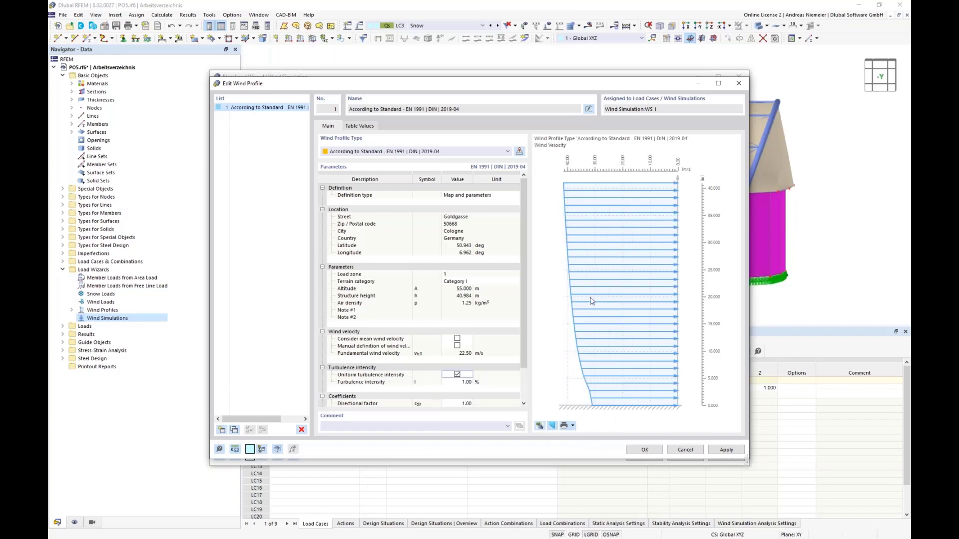
pyautogui.click(644, 451)
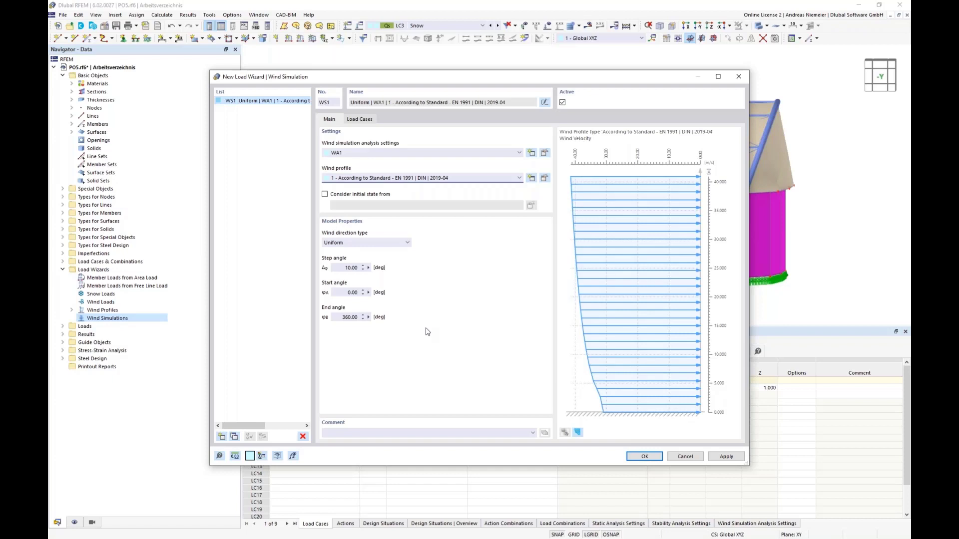
# - Set the wind direction step angle to 90 degrees and check which load cases the wizard generates
pyautogui.click(335, 268)
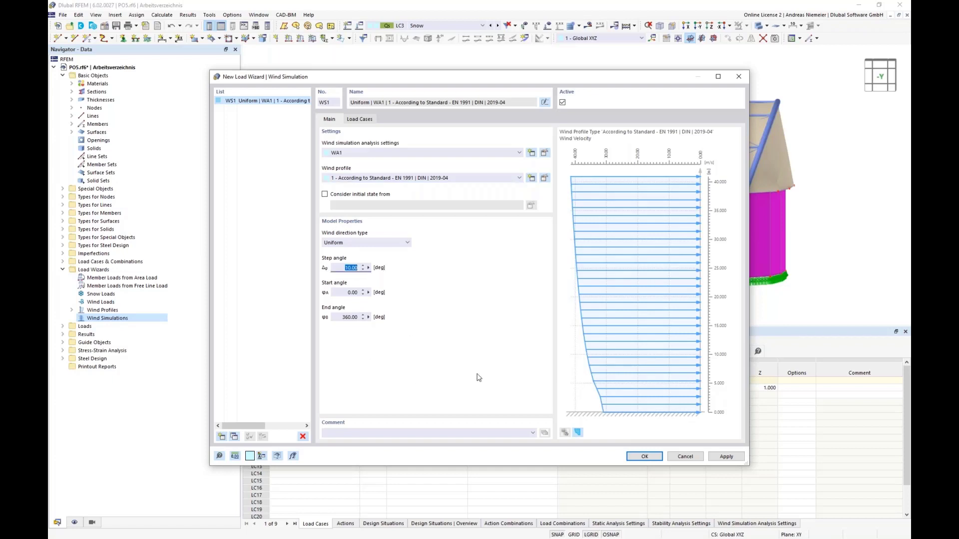
pyautogui.write('90')
pyautogui.click(341, 292)
pyautogui.click(359, 119)
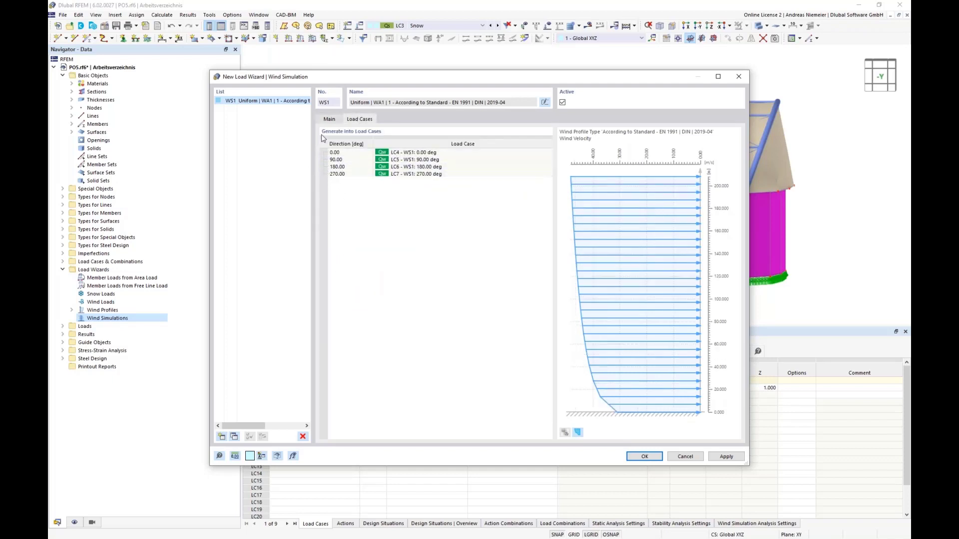
pyautogui.click(329, 120)
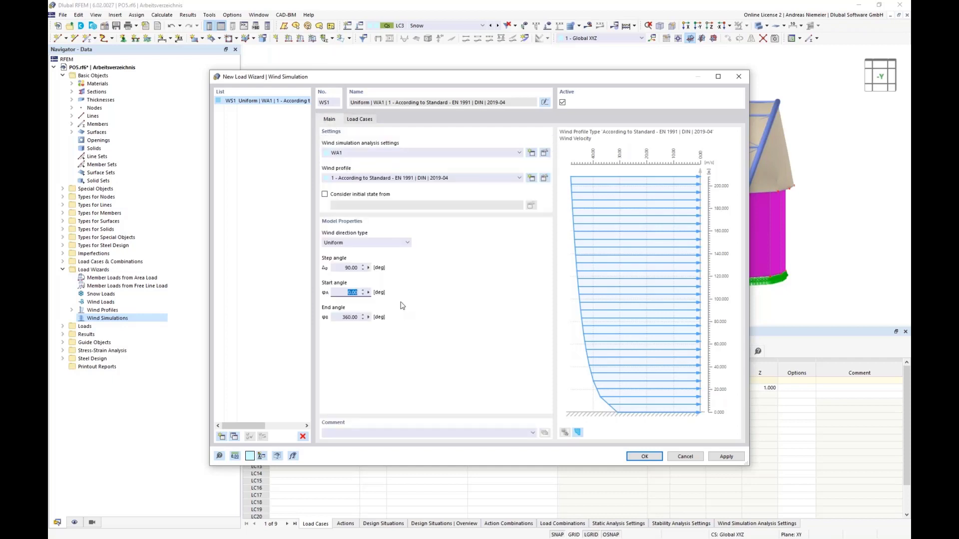
# - Switch the wind direction type to User-Defined, keep only the directions 0.00, 90.00 and 180.00 degrees, and confirm the wind simulation
pyautogui.click(373, 247)
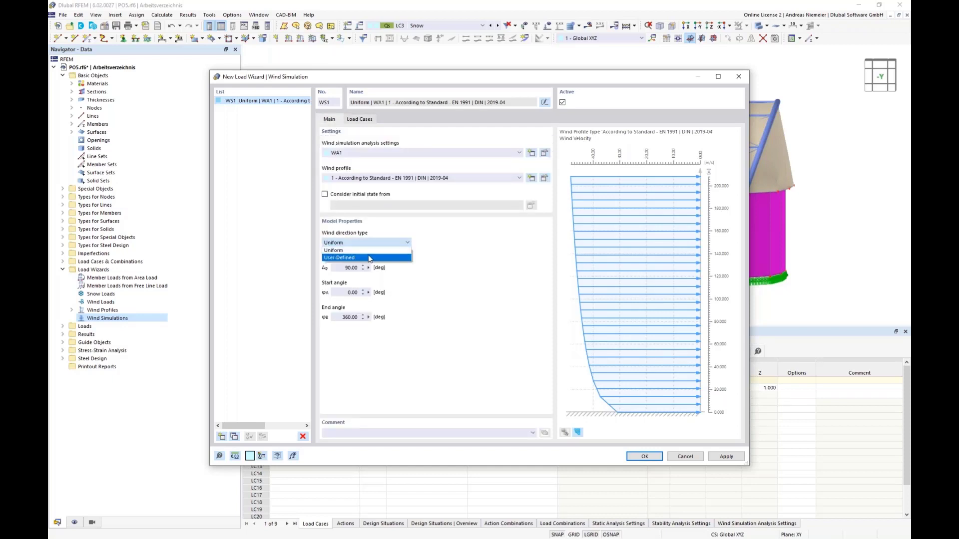
pyautogui.click(367, 258)
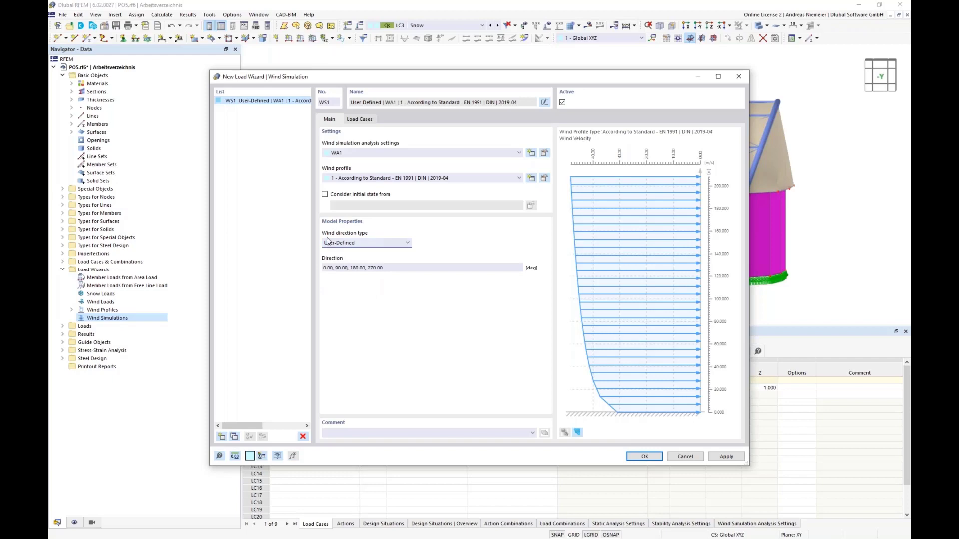
pyautogui.moveTo(365, 268); pyautogui.dragTo(396, 265)
pyautogui.press('BackSpace')
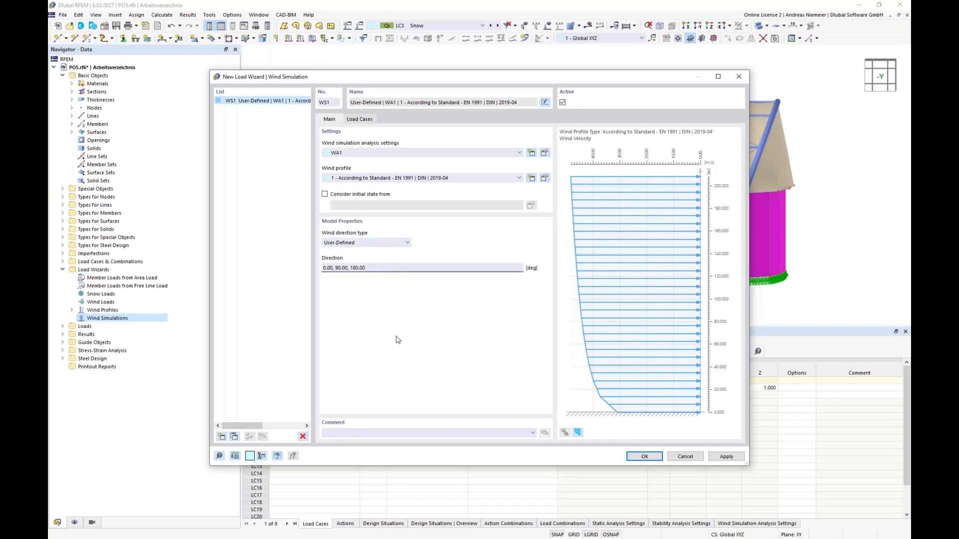
pyautogui.click(360, 121)
pyautogui.click(555, 313)
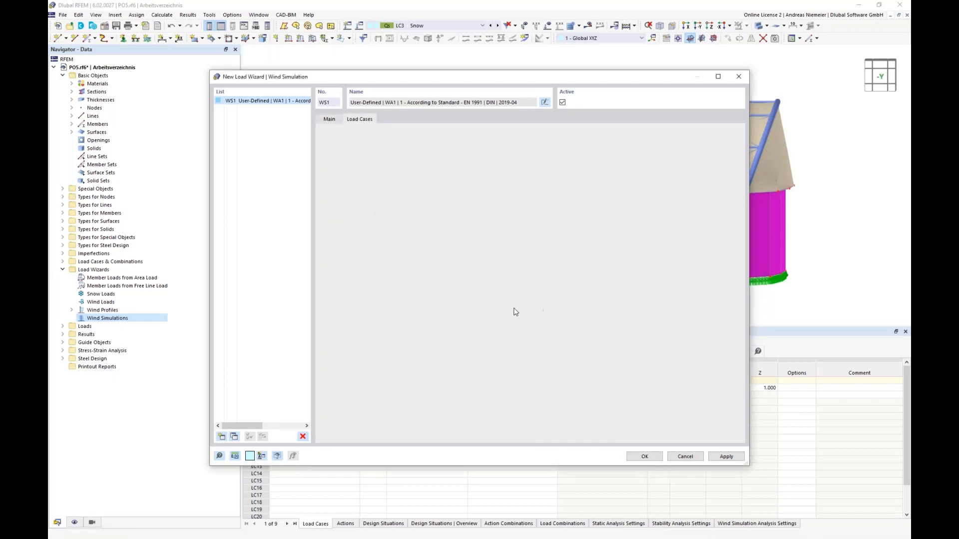
pyautogui.click(639, 457)
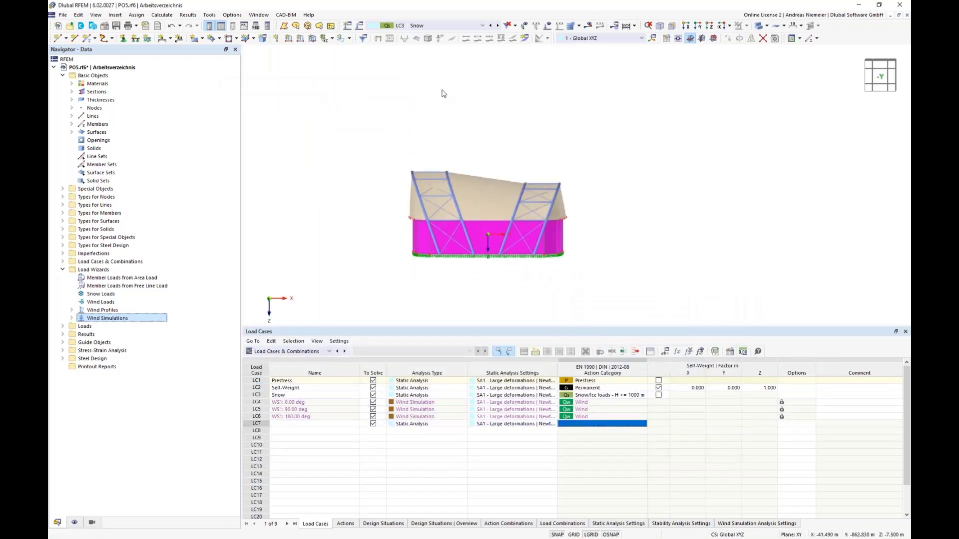
# - Display the wind tunnel and inflow profile of the 0, 90 and 180 degree load cases in turn, changing to the plan view
pyautogui.click(548, 28)
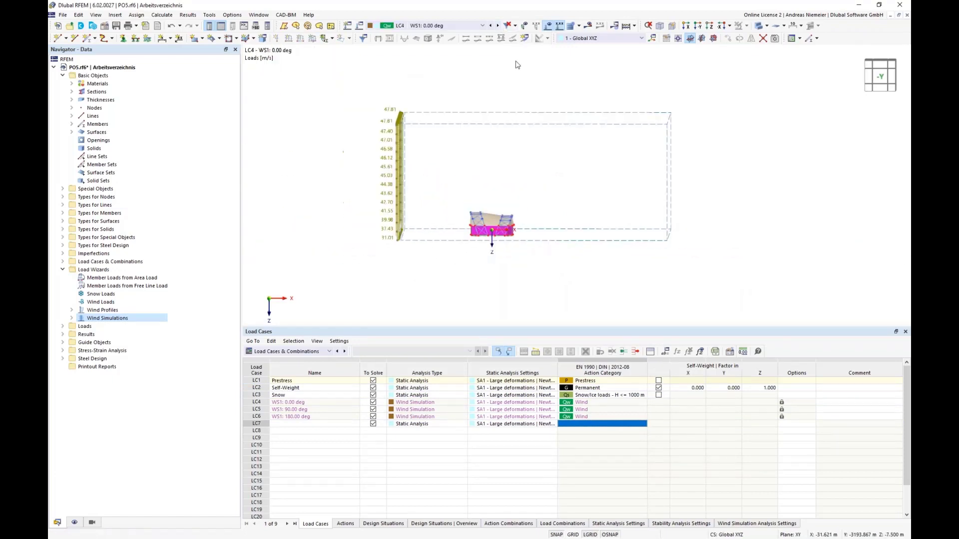
pyautogui.click(497, 25)
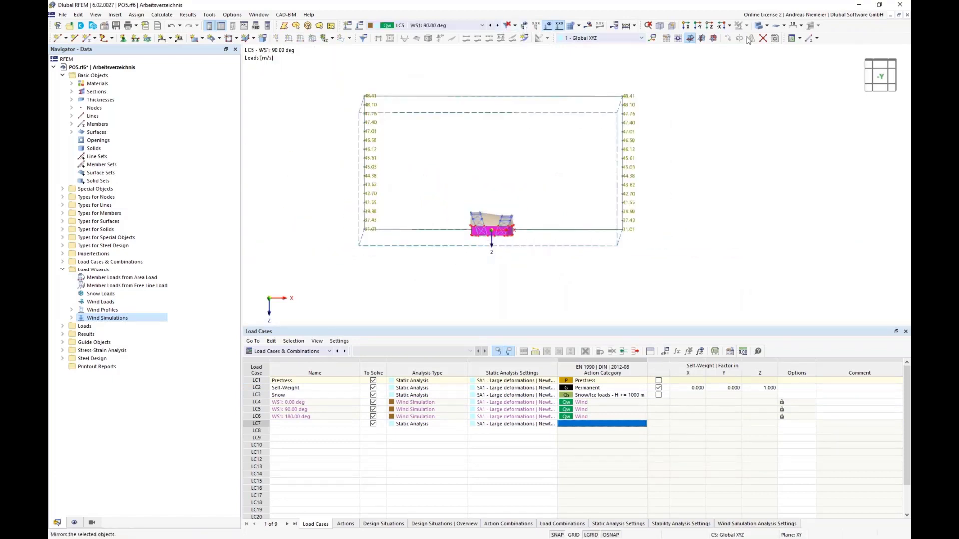
pyautogui.click(714, 29)
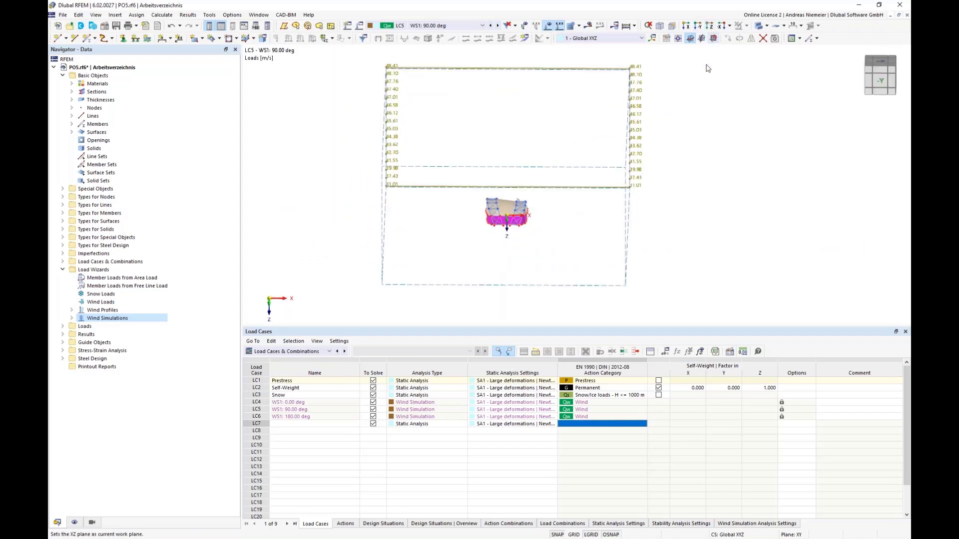
pyautogui.click(497, 27)
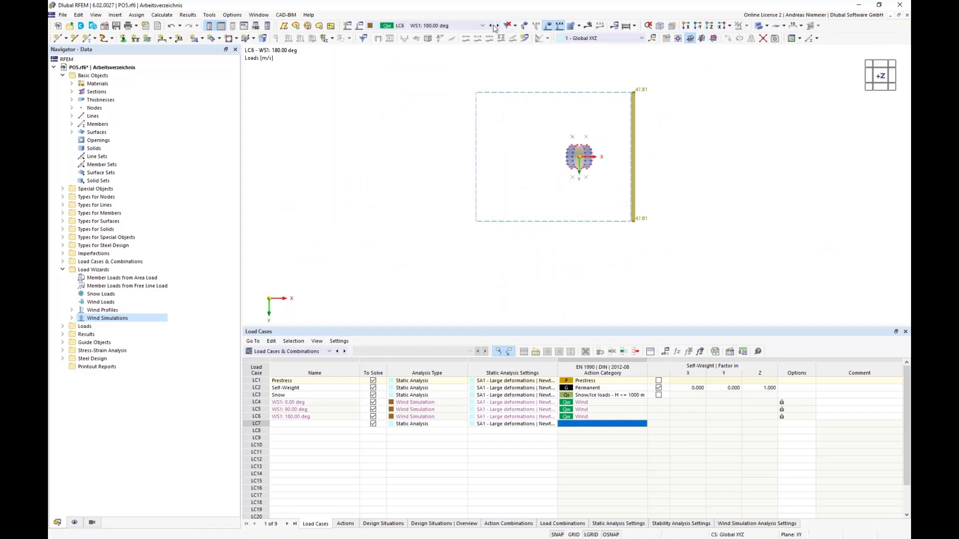
# - Display the 0 degree wind load case LC4 with its wind tunnel in isometric view
pyautogui.click(494, 27)
pyautogui.click(493, 27)
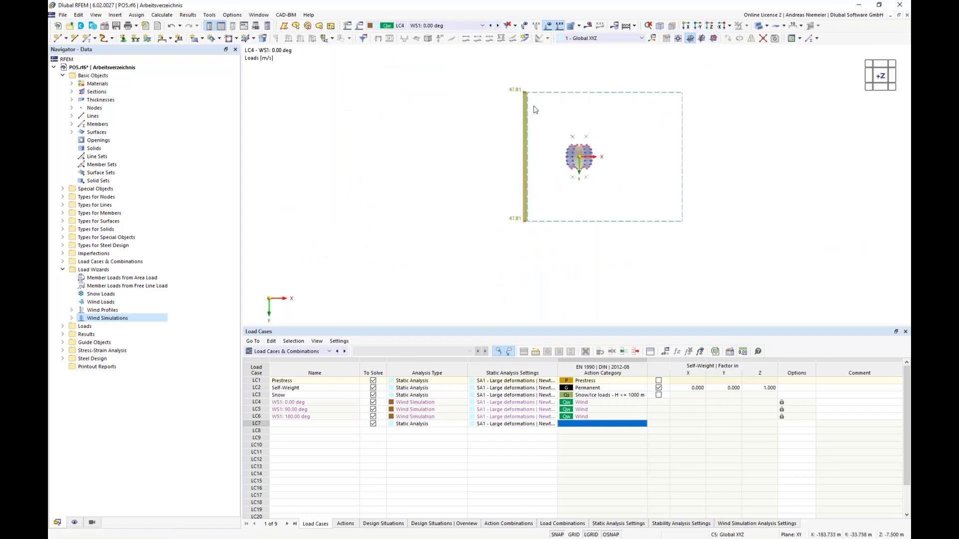
pyautogui.click(652, 38)
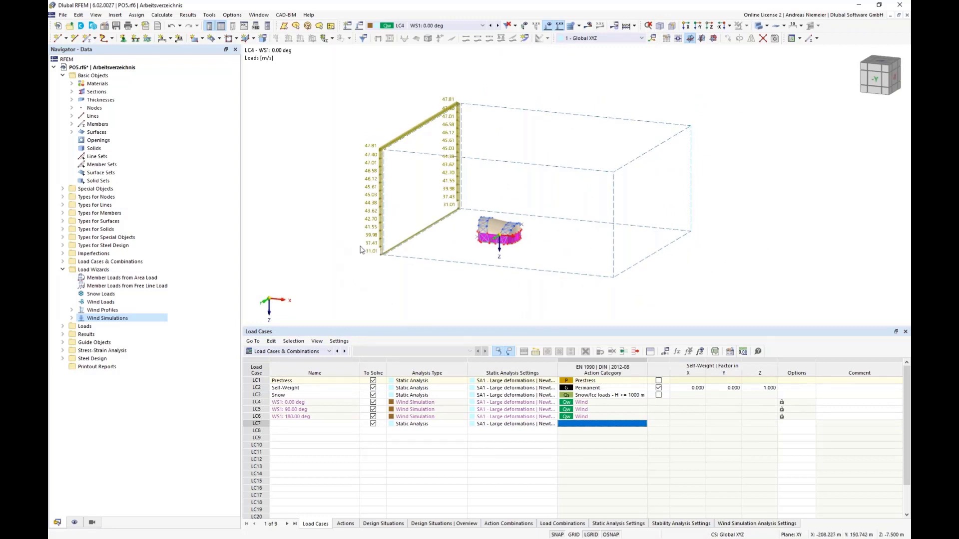
# - Delete the design situations DS2 to DS4 for serviceability from the load cases and combinations, leaving only DS1 ULS
pyautogui.click(358, 42)
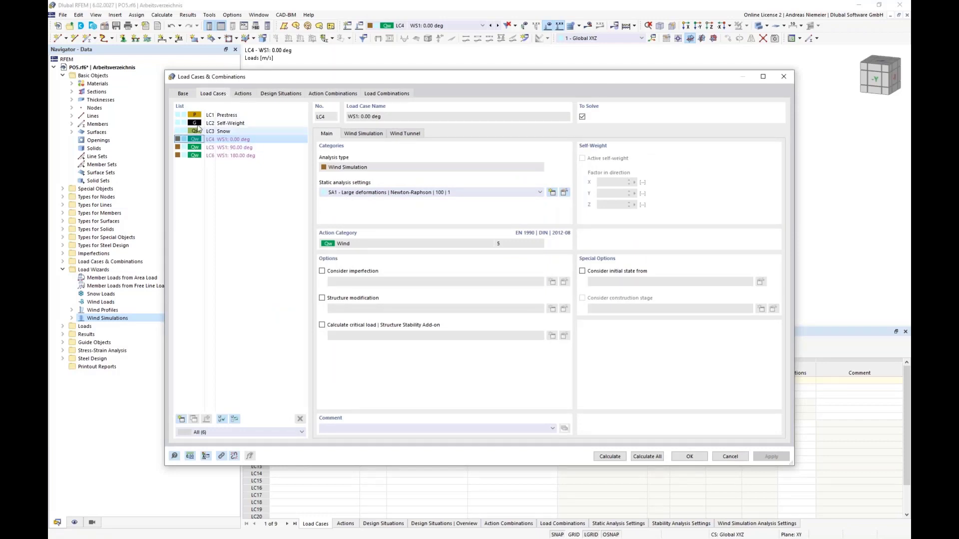
pyautogui.click(183, 93)
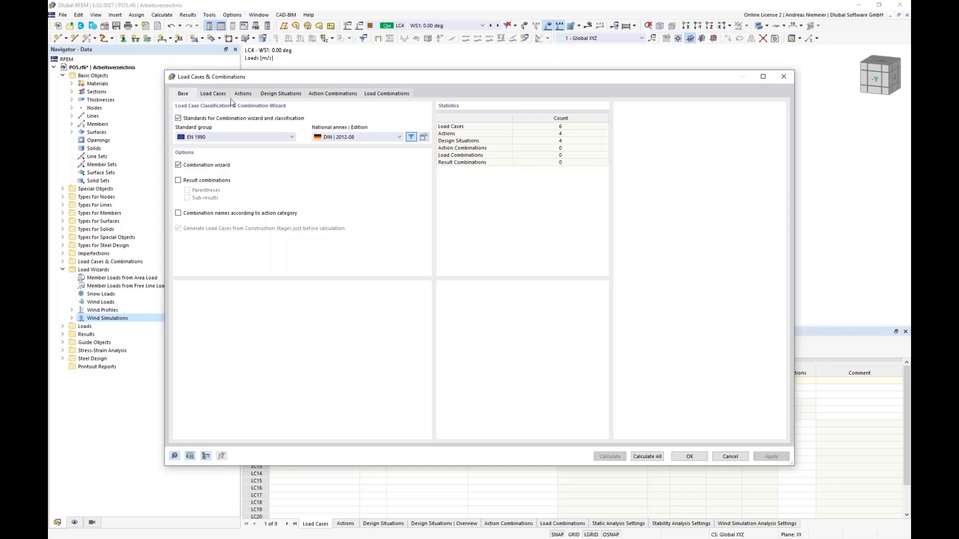
pyautogui.click(273, 93)
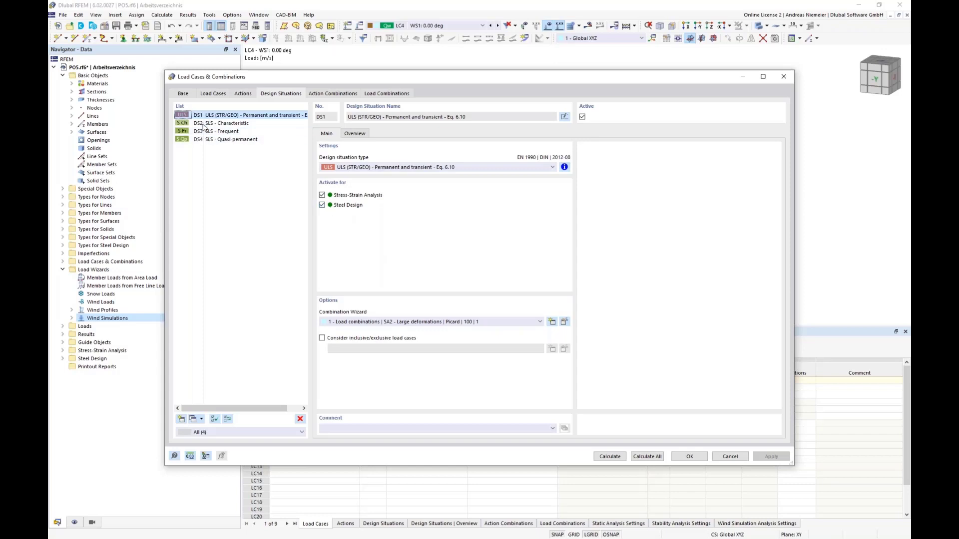
pyautogui.click(220, 122)
pyautogui.keyDown('shift'); pyautogui.click(220, 140); pyautogui.keyUp('shift')
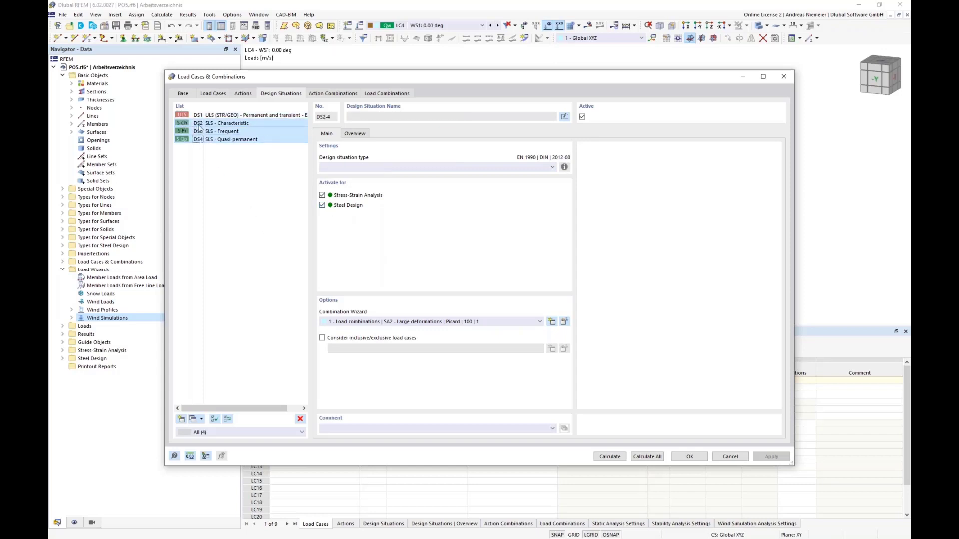
pyautogui.click(299, 419)
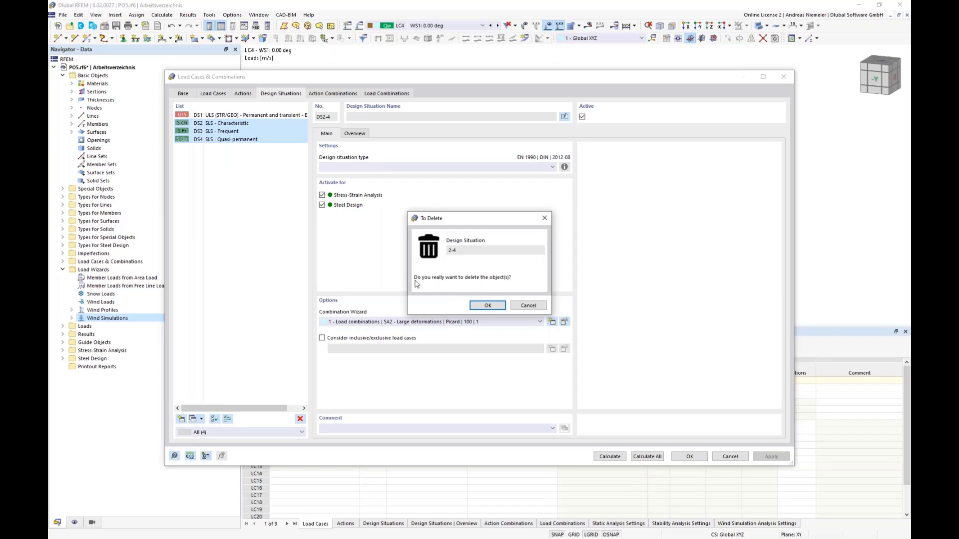
pyautogui.click(487, 306)
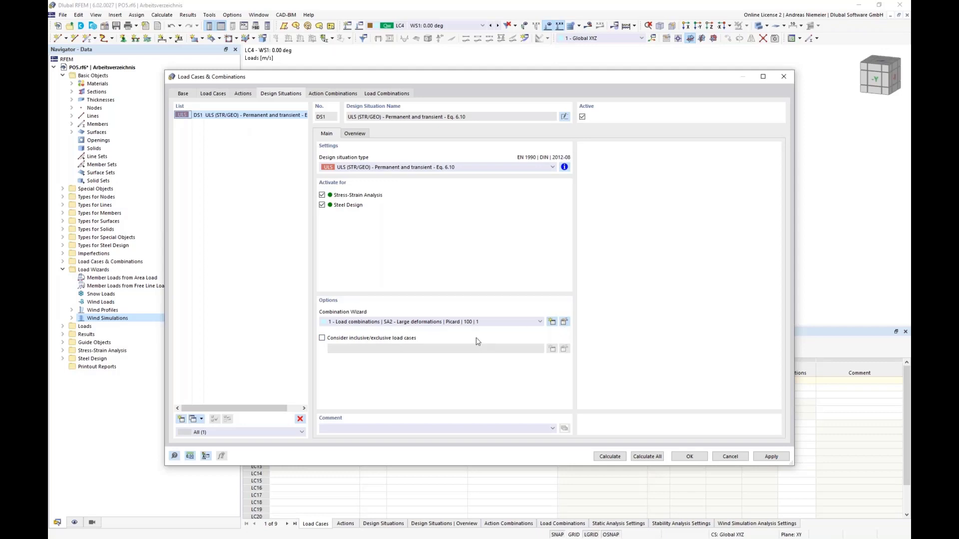
# - Change the iterative method of static analysis settings SA2, used by the DS1 combination wizard, to Newton-Raphson
pyautogui.click(564, 322)
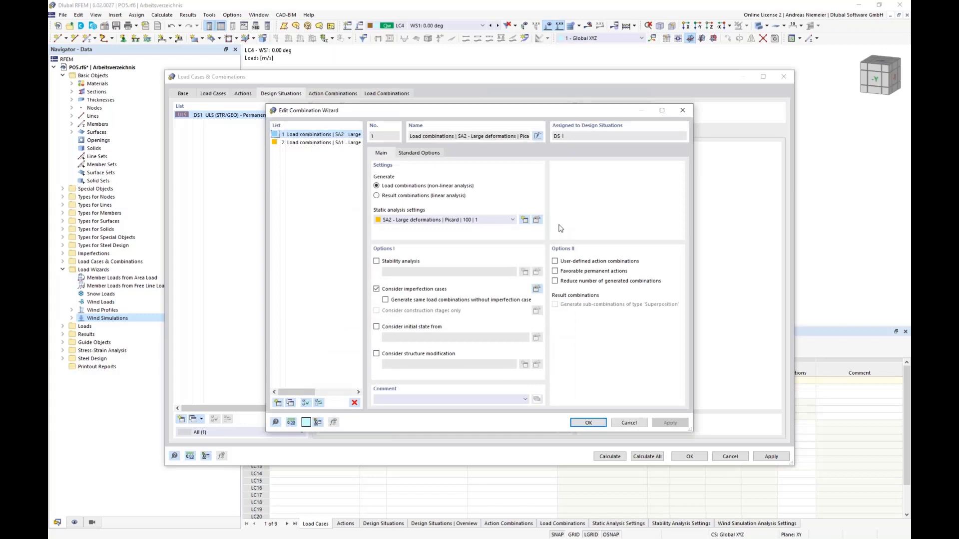
pyautogui.click(536, 220)
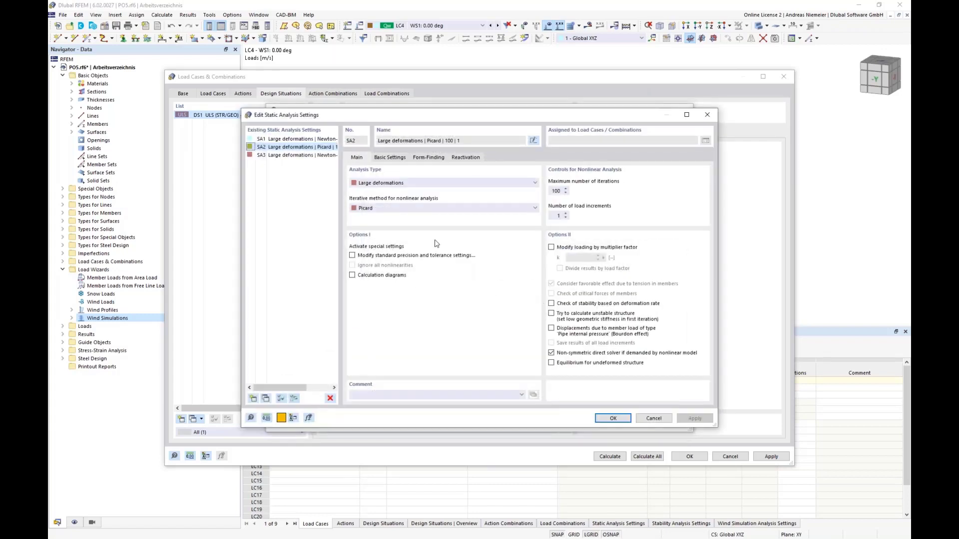
pyautogui.click(405, 208)
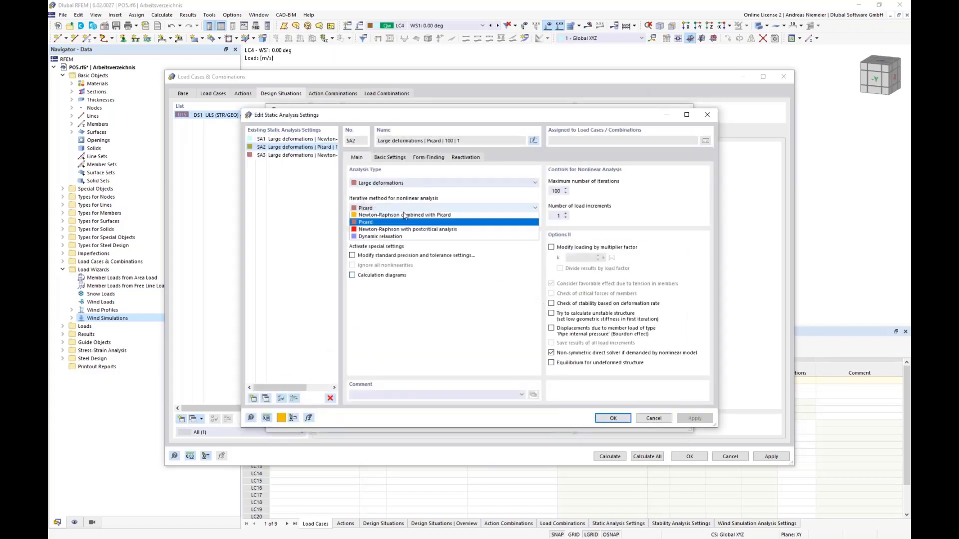
pyautogui.click(381, 216)
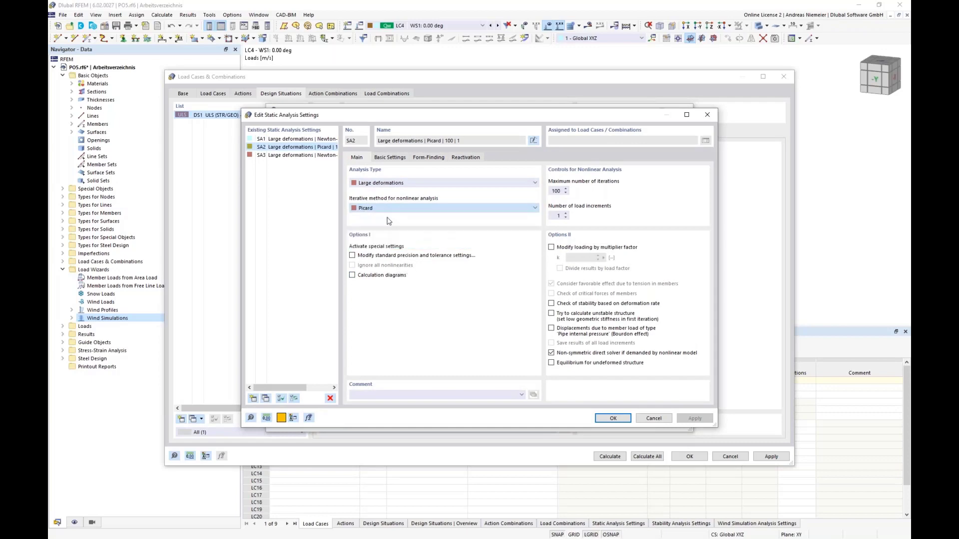
pyautogui.click(616, 418)
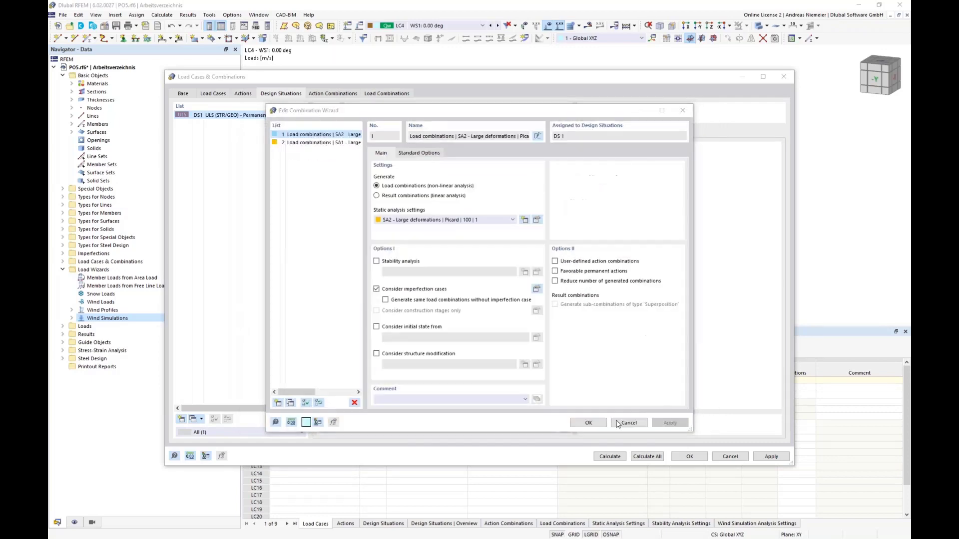
# - Exclude imperfection cases from the combination wizard, consider the initial state from LC1 - Prestress, and confirm the wizard
pyautogui.click(384, 289)
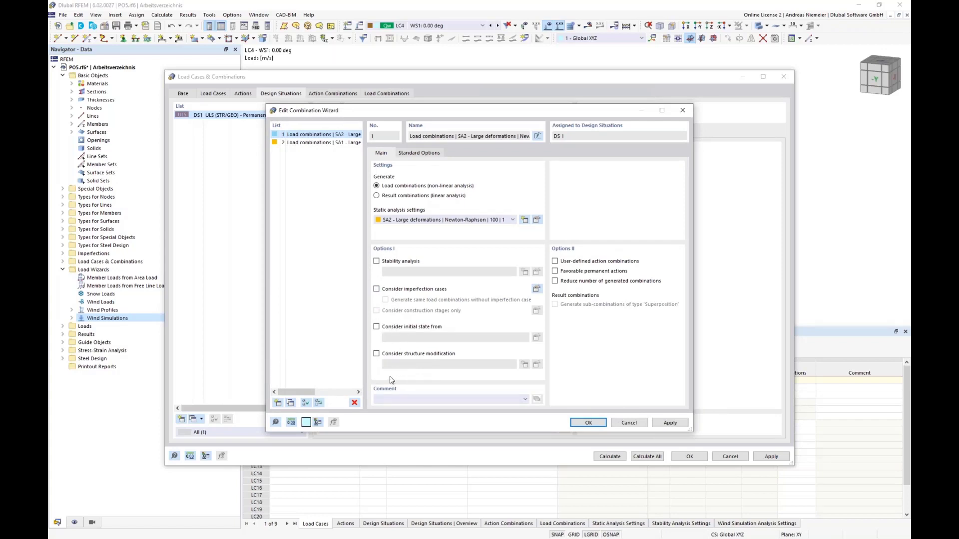
pyautogui.click(382, 328)
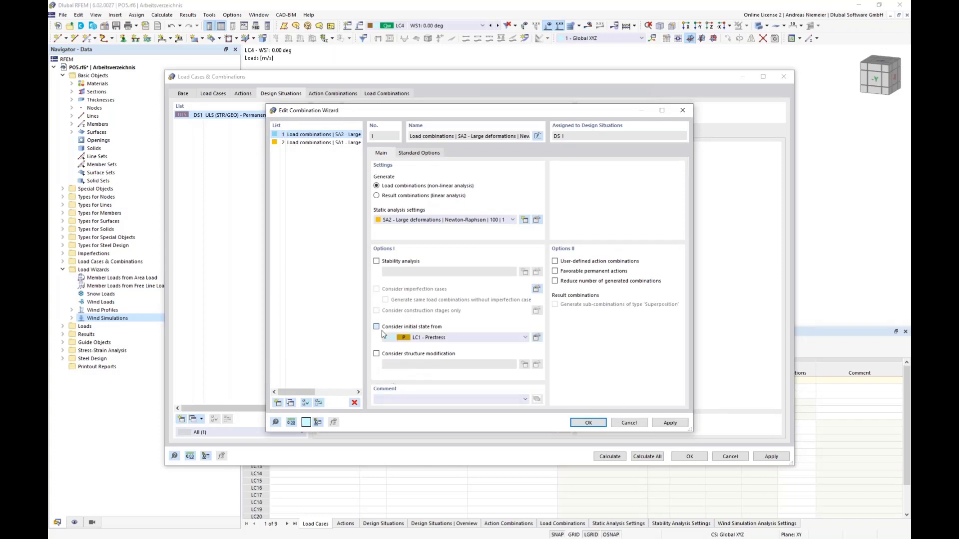
pyautogui.click(427, 339)
pyautogui.click(428, 347)
pyautogui.click(587, 423)
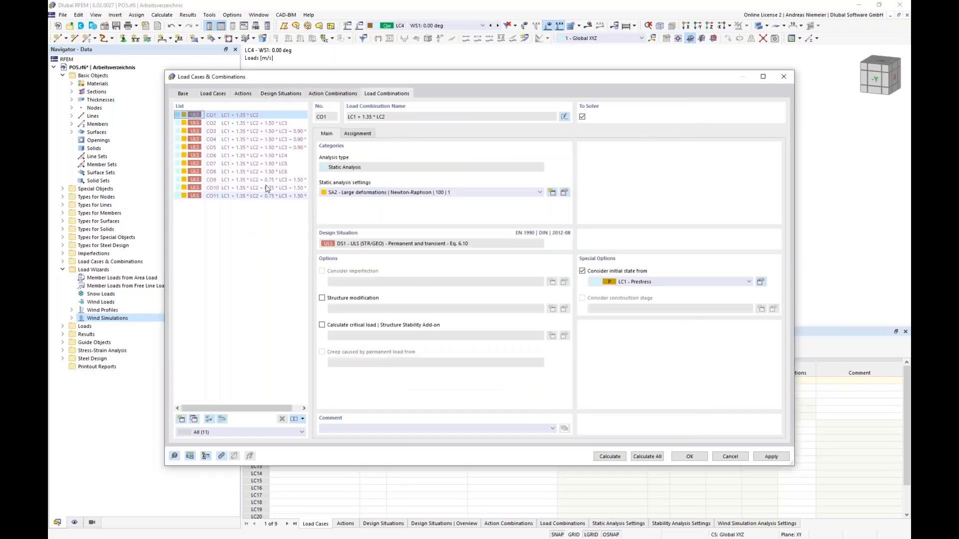
# - Review the load case assignments and factors of load combinations CO2 to CO10, and confirm the load cases and combinations
pyautogui.click(358, 133)
pyautogui.click(279, 123)
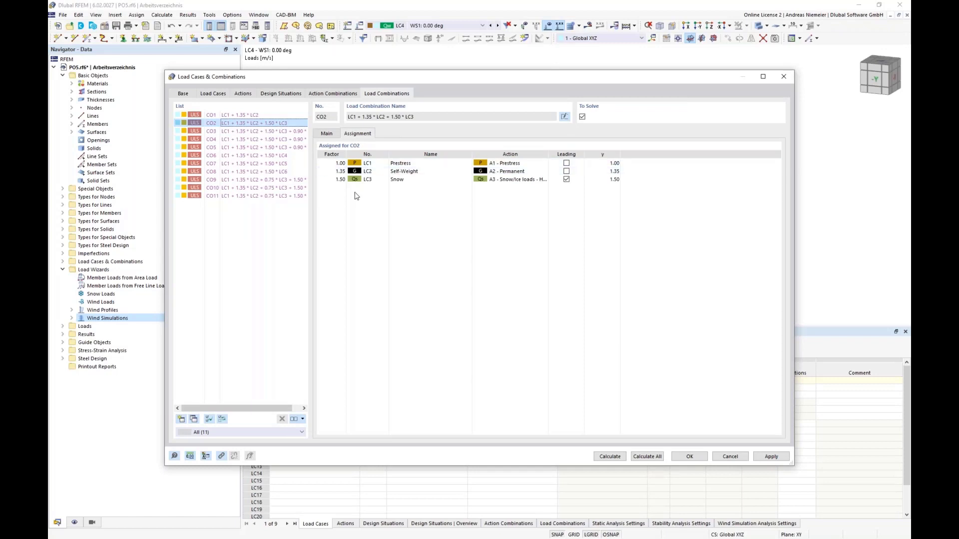
pyautogui.press('Down')
pyautogui.press('Down')
pyautogui.press('Down')
pyautogui.press('Down')
pyautogui.press('Down')
pyautogui.press('Down')
pyautogui.press('Down')
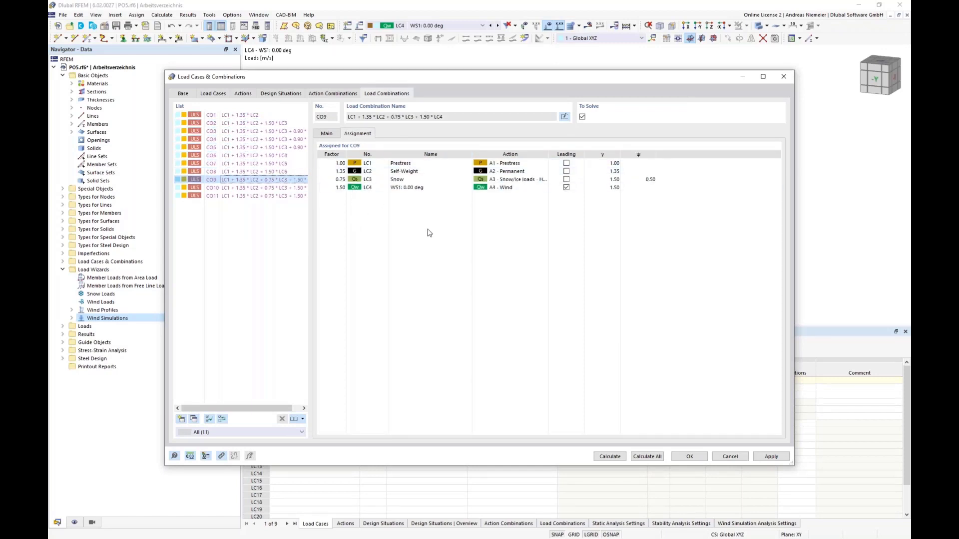
pyautogui.press('Down')
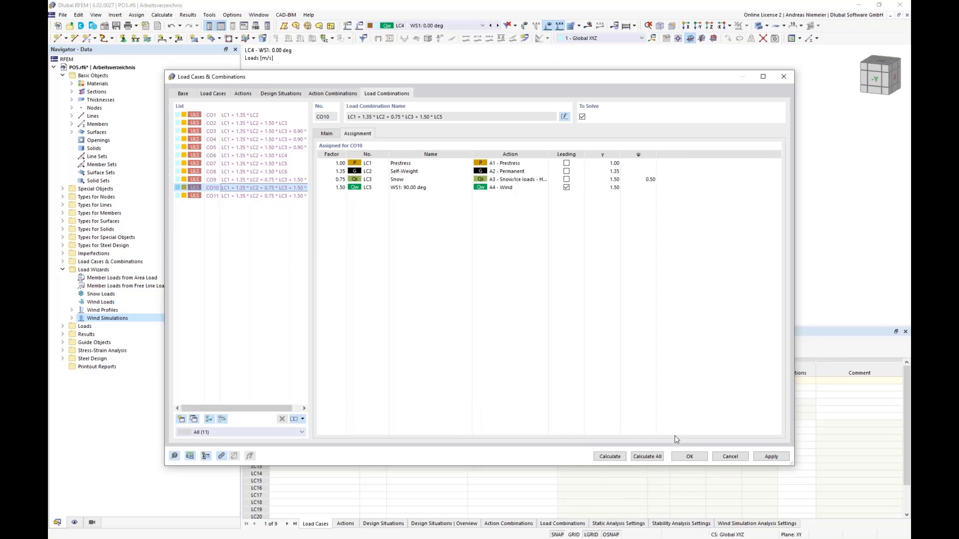
pyautogui.click(690, 457)
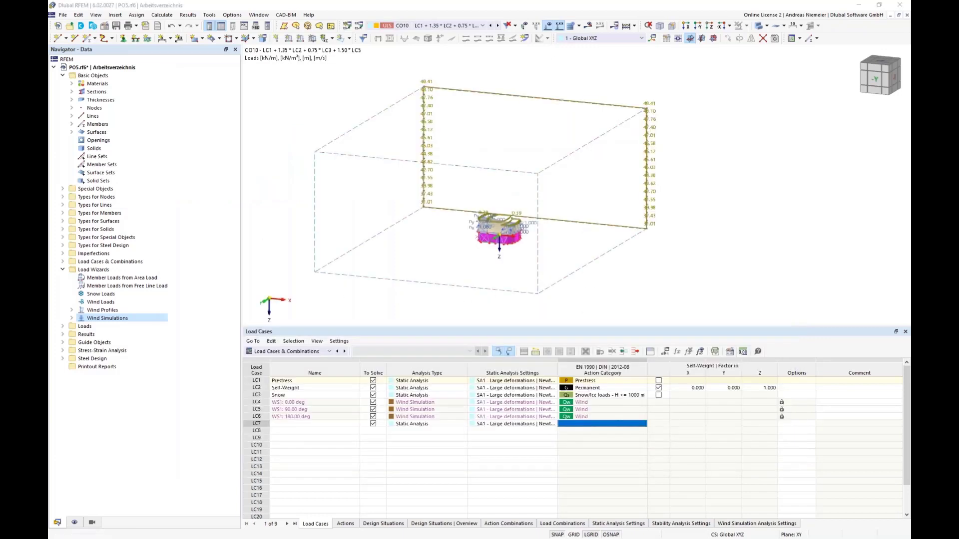
# - Switch to the calculated model WT2enu.rf6 in a maximized window and display wind load case LC3 at 0.00 degrees with its wind tunnel
pyautogui.moveTo(48, 82); pyautogui.dragTo(357, 100)
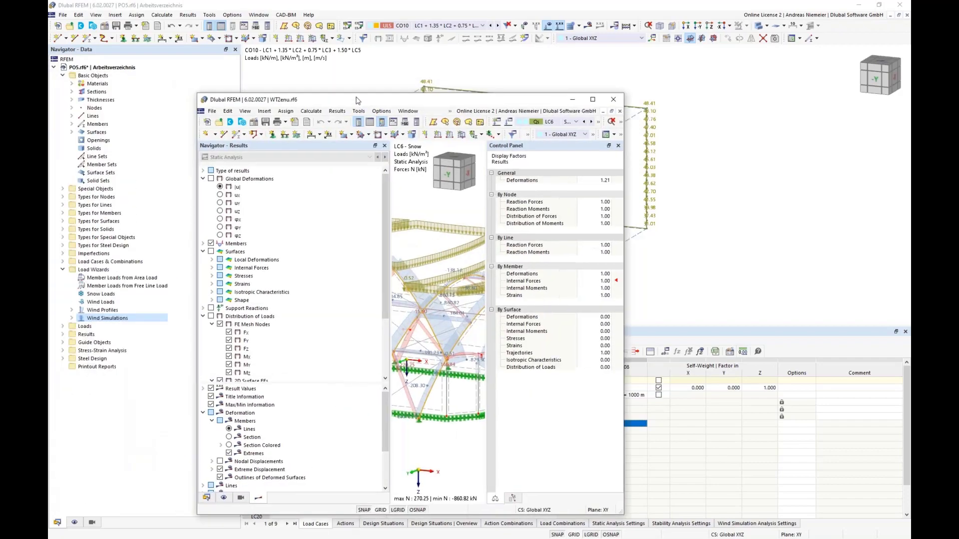
pyautogui.doubleClick(357, 100)
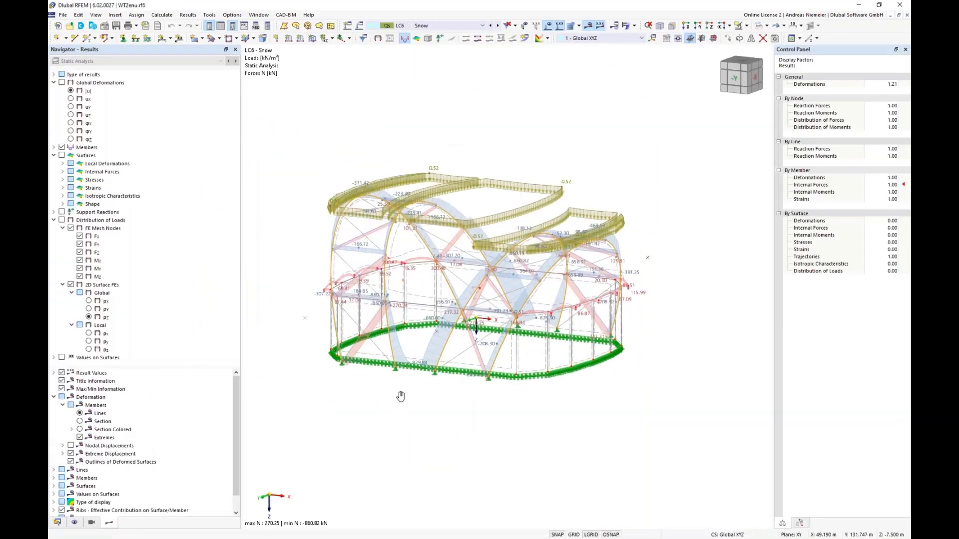
pyautogui.keyDown('ctrl'); pyautogui.moveTo(400, 397); pyautogui.dragTo(477, 379, button='middle'); pyautogui.keyUp('ctrl')
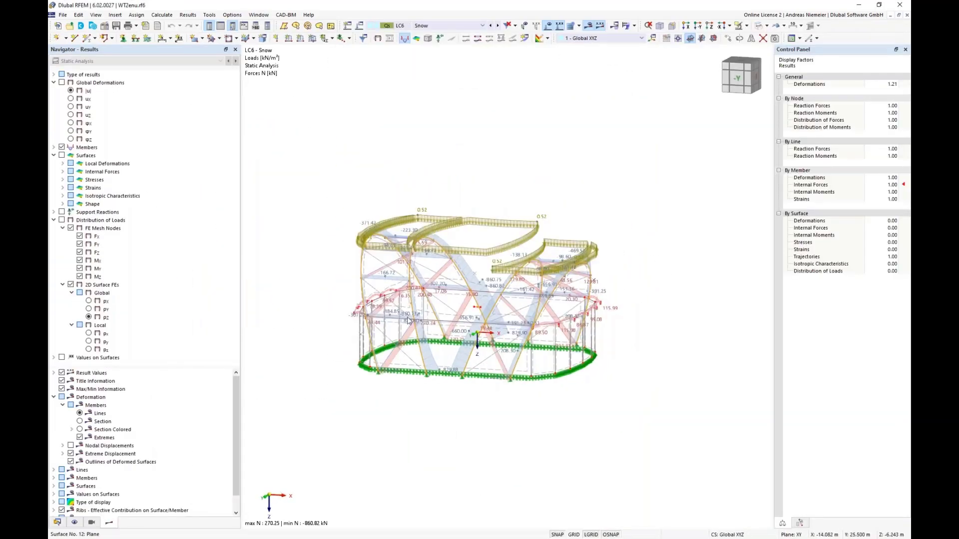
pyautogui.click(445, 25)
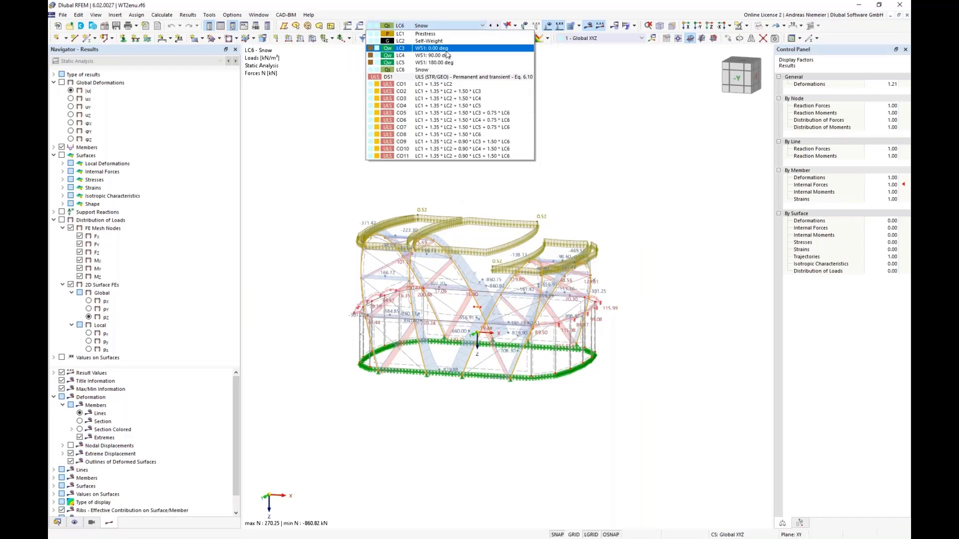
pyautogui.click(451, 68)
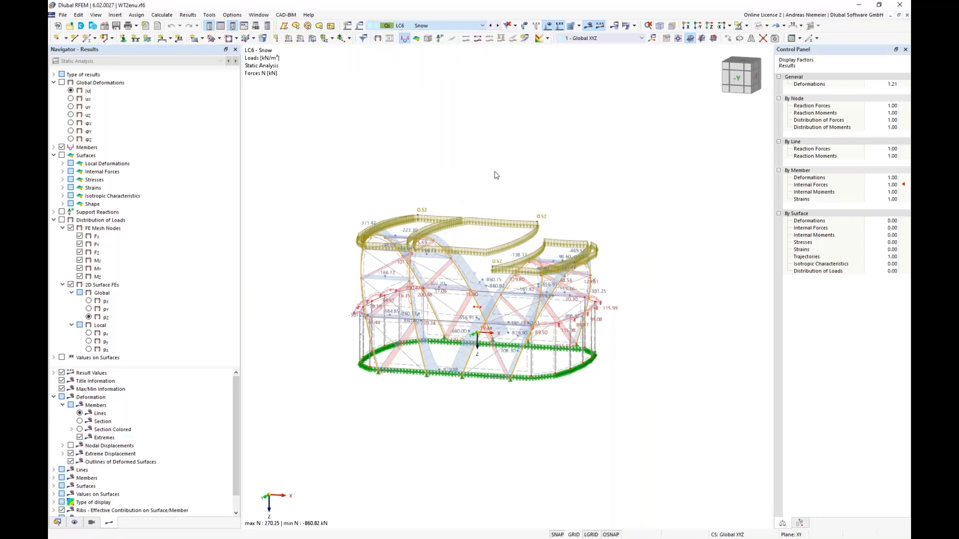
pyautogui.scroll(-4, 493, 164)
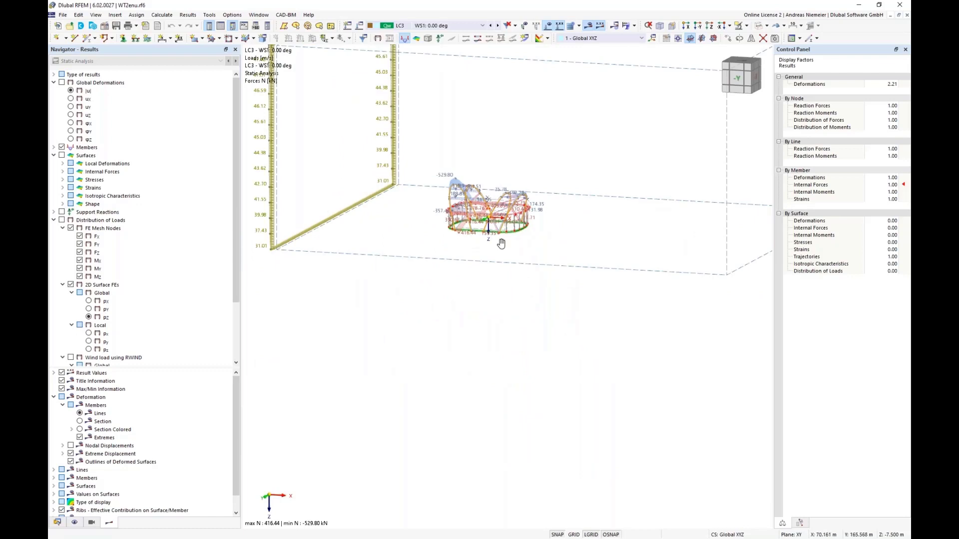
pyautogui.keyDown('ctrl'); pyautogui.moveTo(501, 244); pyautogui.dragTo(496, 293, button='middle'); pyautogui.keyUp('ctrl')
pyautogui.scroll(-1, 496, 293)
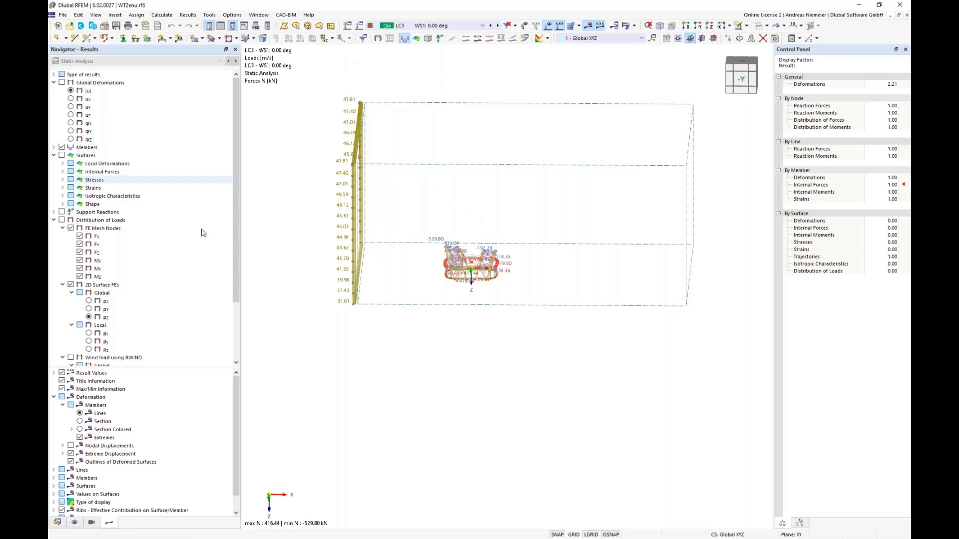
# - Open the wind simulation settings of load case LC4 WS1: 90.00 deg and show its results in RWIND
pyautogui.click(56, 523)
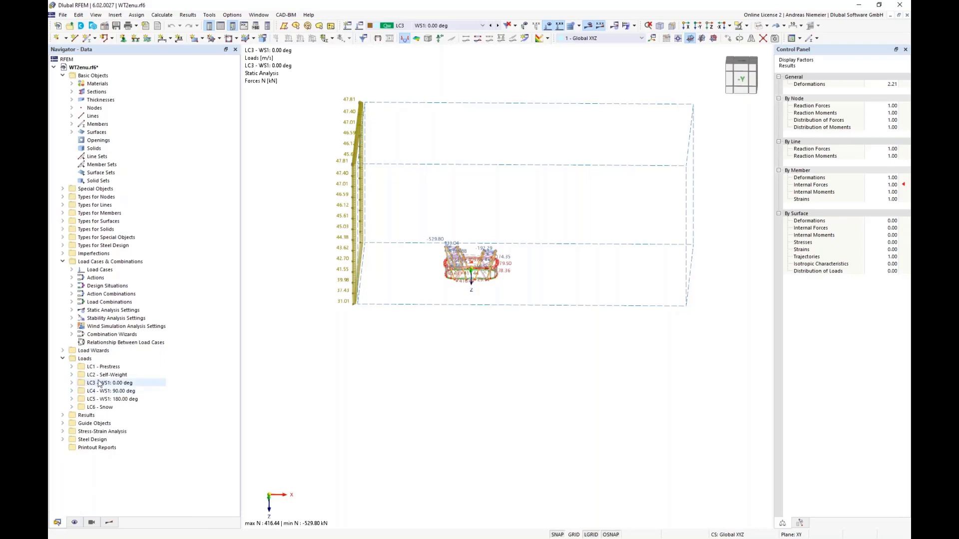
pyautogui.click(71, 270)
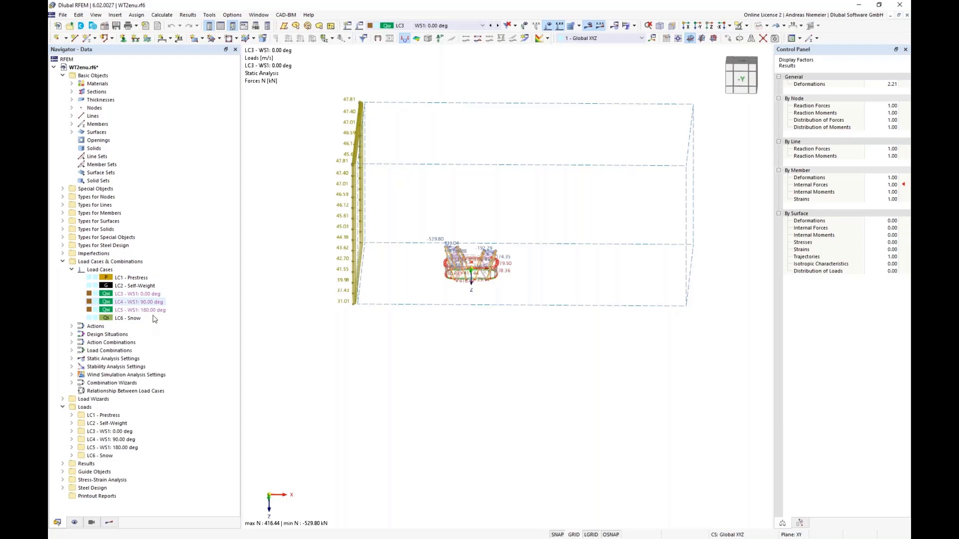
pyautogui.rightClick(135, 302)
pyautogui.click(166, 310)
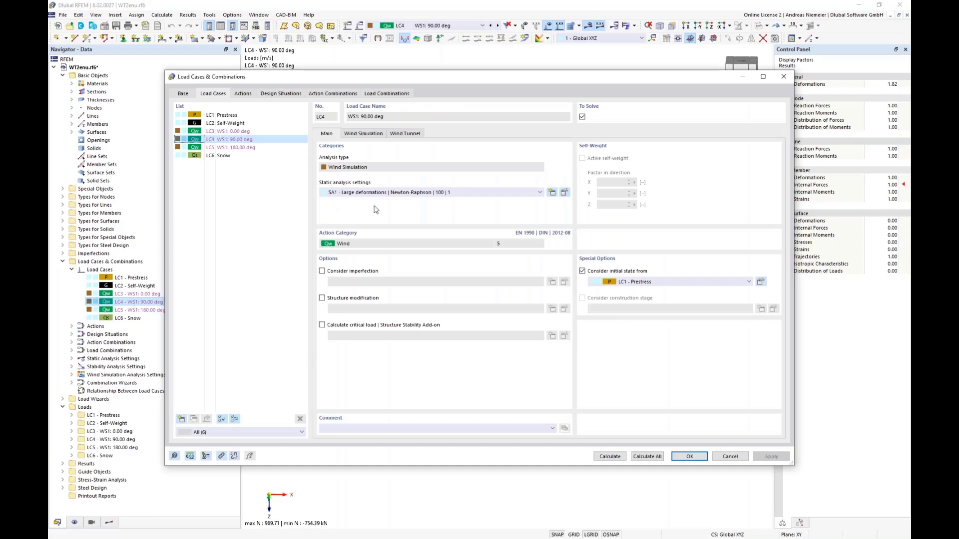
pyautogui.click(358, 138)
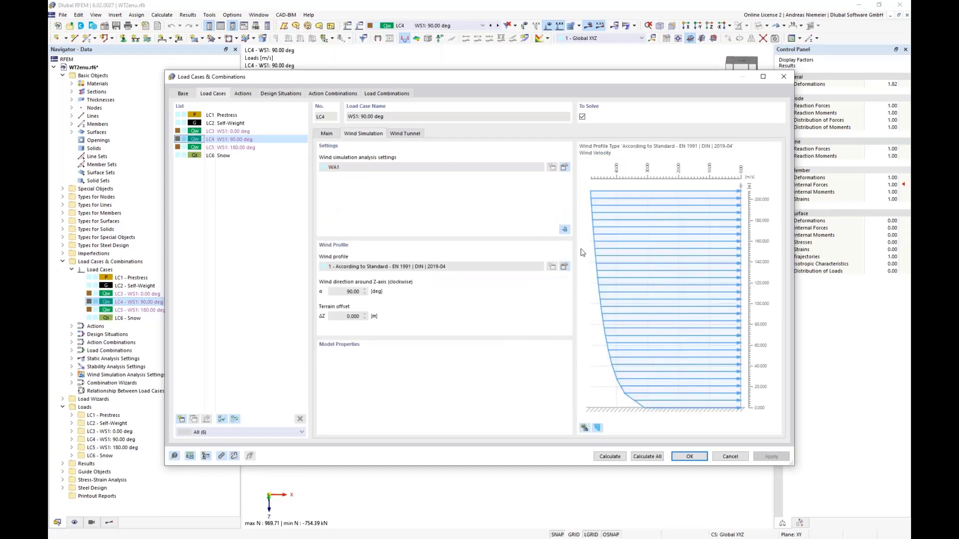
pyautogui.click(566, 229)
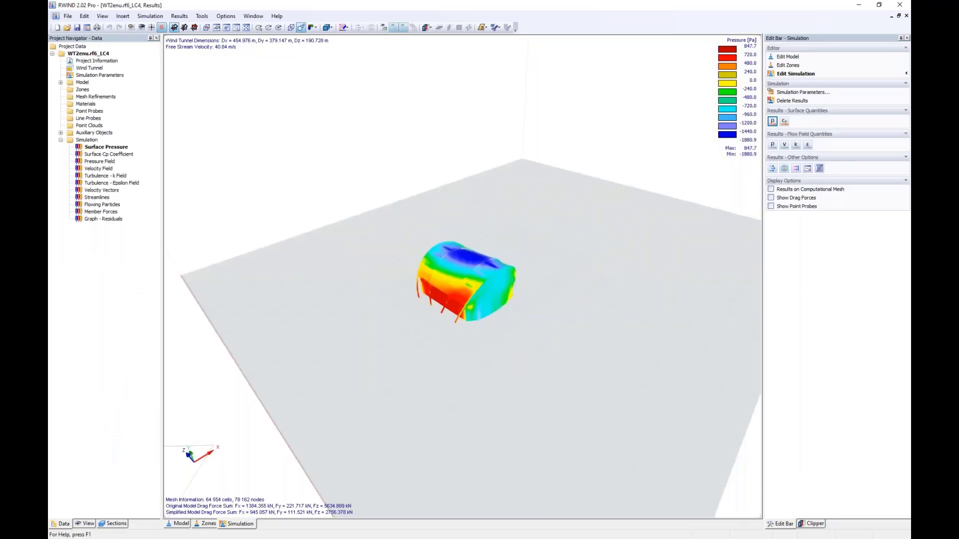
# - Examine the surface pressure distribution on the membrane structure close up and from the side within the wind tunnel
pyautogui.scroll(8, 426, 301)
pyautogui.scroll(-10, 442, 296)
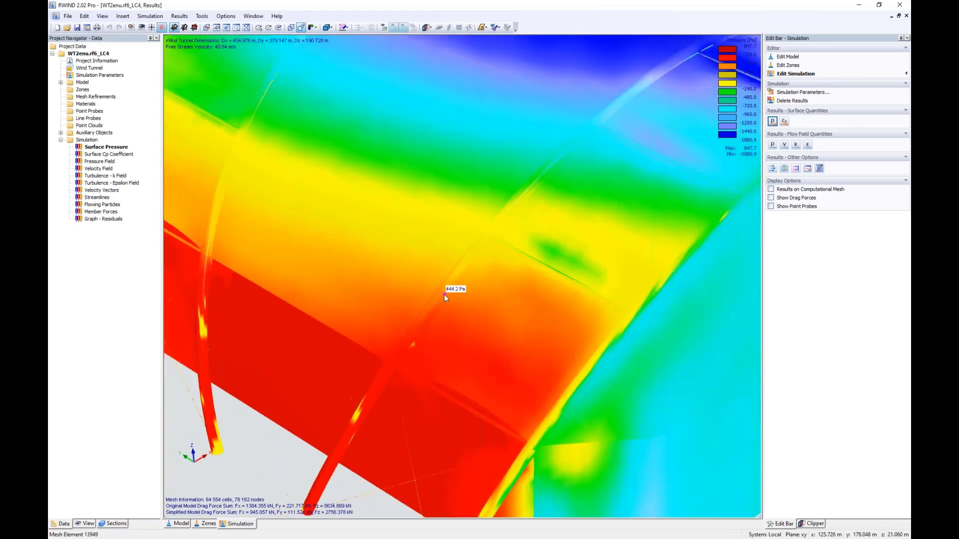
pyautogui.moveTo(483, 345); pyautogui.dragTo(315, 295, button='middle')
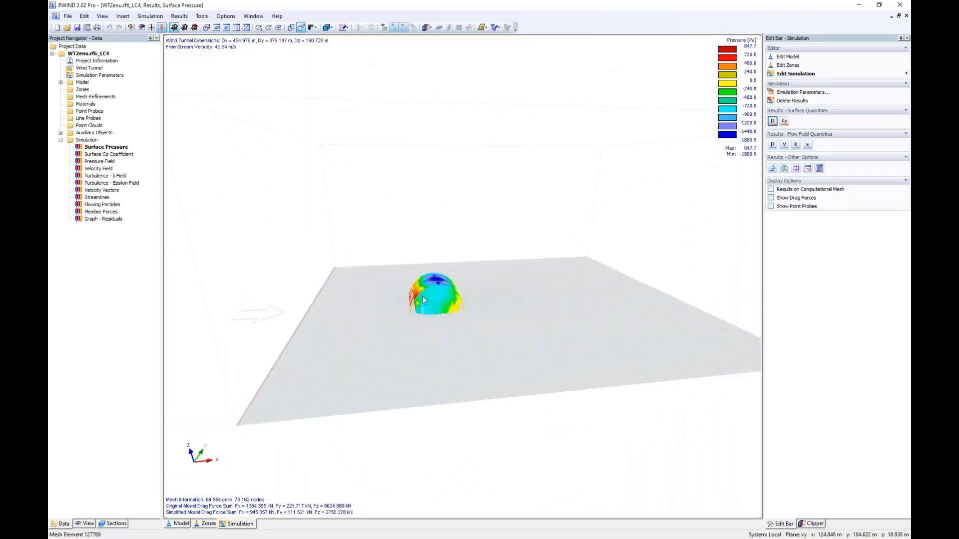
pyautogui.moveTo(426, 307)
pyautogui.scroll(-3, 400, 348)
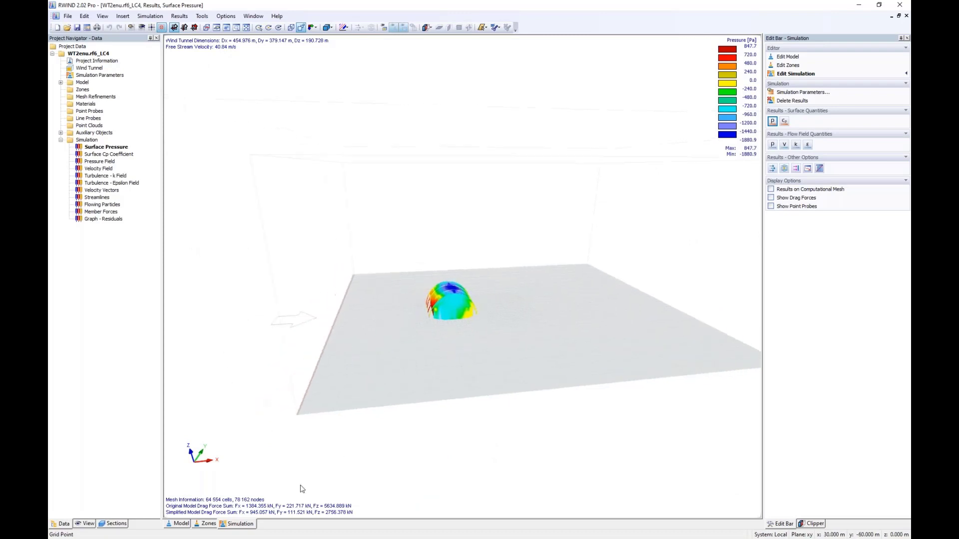
# - Inspect the unloaded model inside the wind tunnel, and return to the surface pressure results in an oblique view
pyautogui.click(170, 524)
pyautogui.scroll(-4, 362, 442)
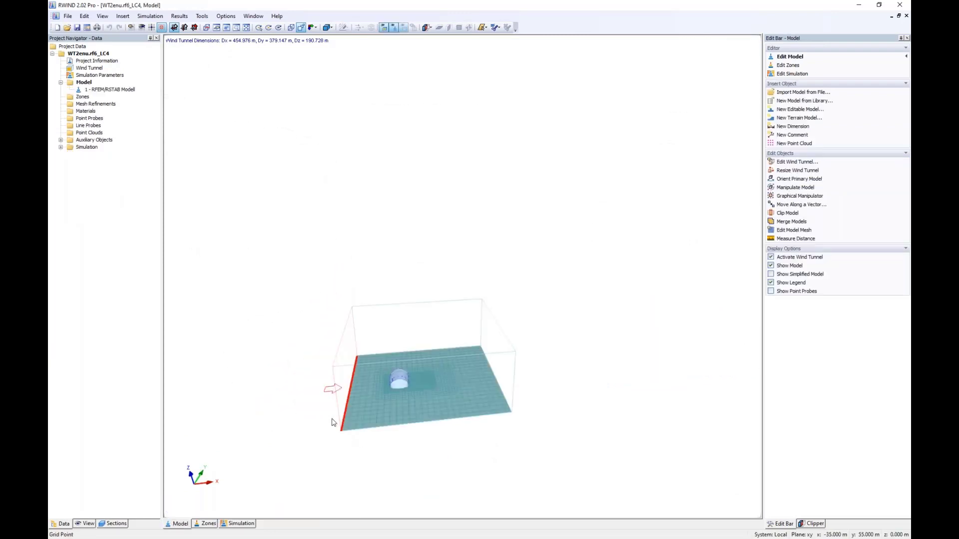
pyautogui.scroll(1, 332, 423)
pyautogui.keyDown('ctrl'); pyautogui.moveTo(329, 428); pyautogui.dragTo(401, 394, button='middle'); pyautogui.keyUp('ctrl')
pyautogui.scroll(3, 401, 395)
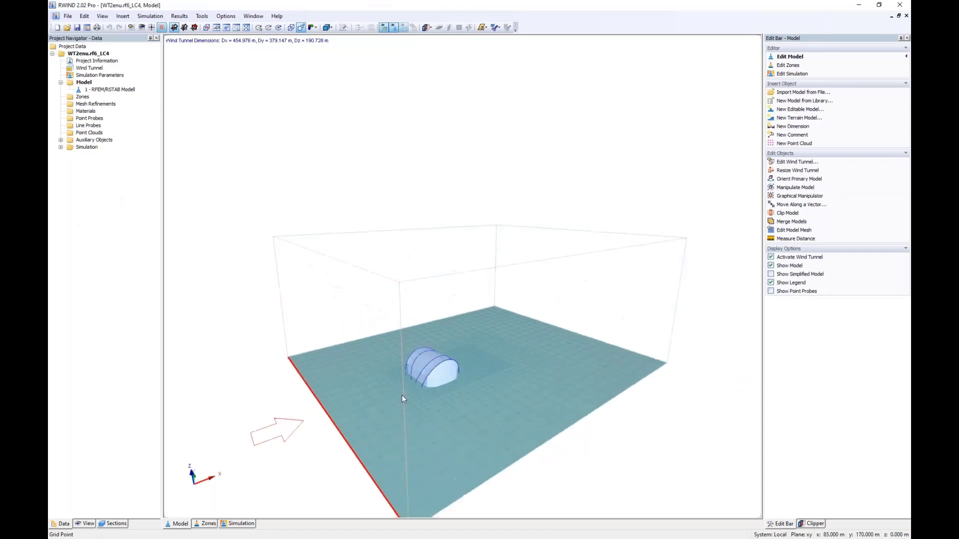
pyautogui.click(234, 525)
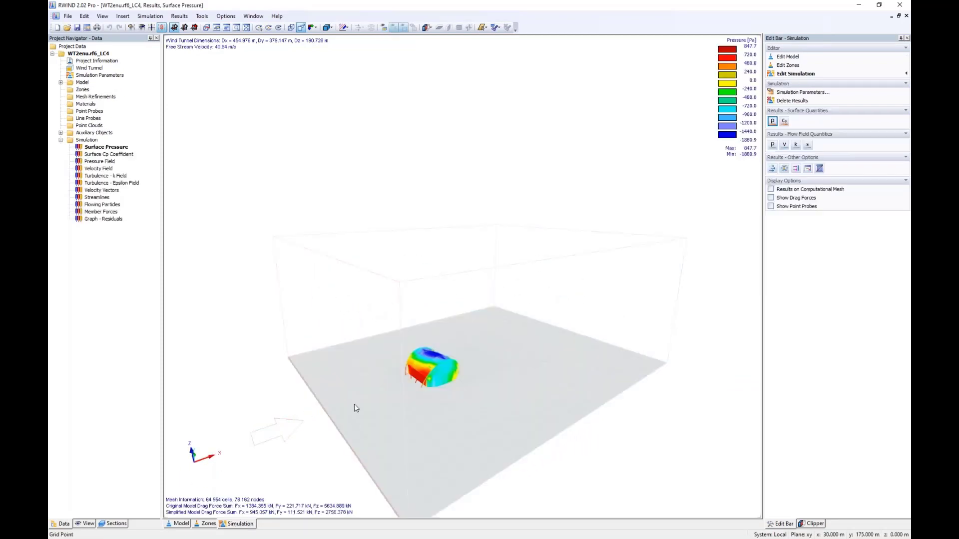
pyautogui.keyDown('ctrl'); pyautogui.moveTo(354, 406); pyautogui.dragTo(530, 390, button='middle'); pyautogui.keyUp('ctrl')
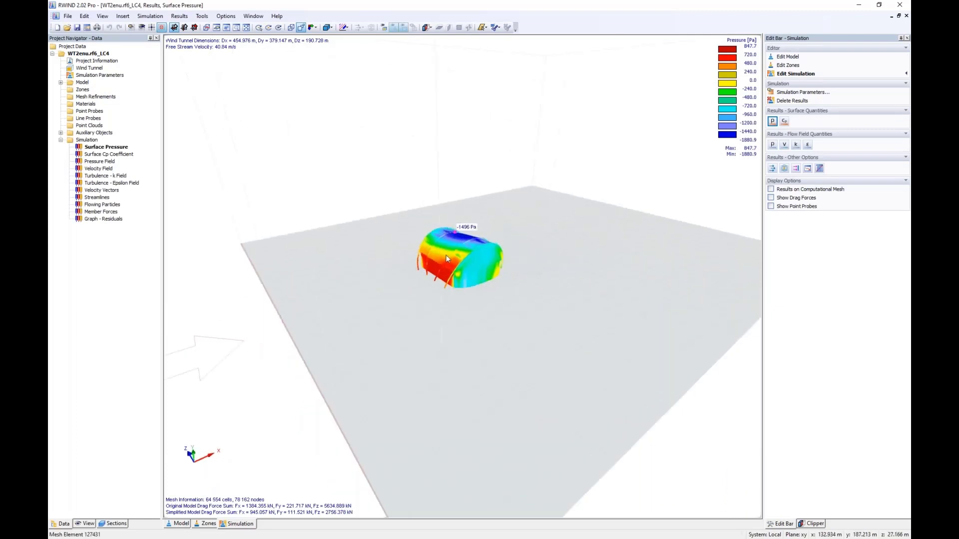
# - Display the pressure field and the velocity field around the structure, lowering the slicer plane slightly for the velocity field
pyautogui.click(772, 145)
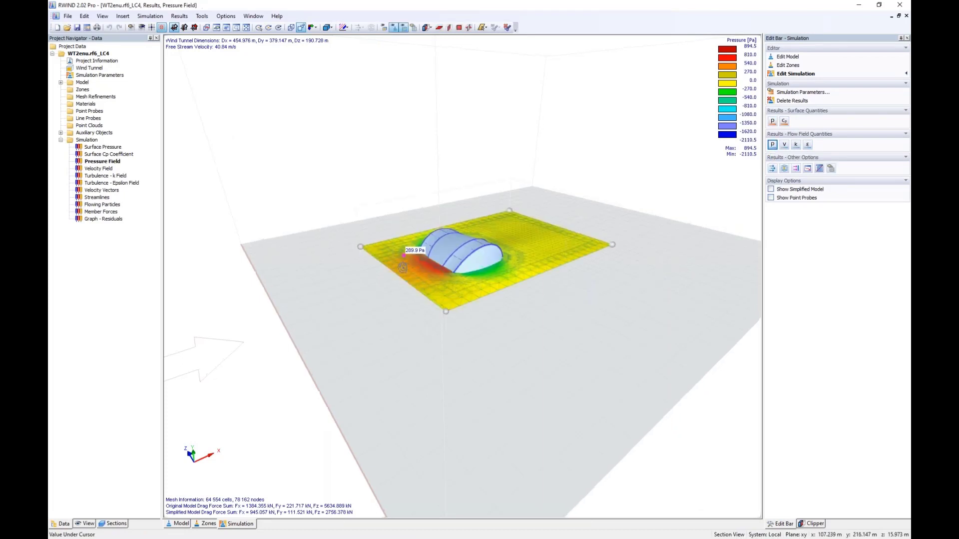
pyautogui.keyDown('ctrl'); pyautogui.moveTo(413, 274); pyautogui.dragTo(431, 295, button='middle'); pyautogui.keyUp('ctrl')
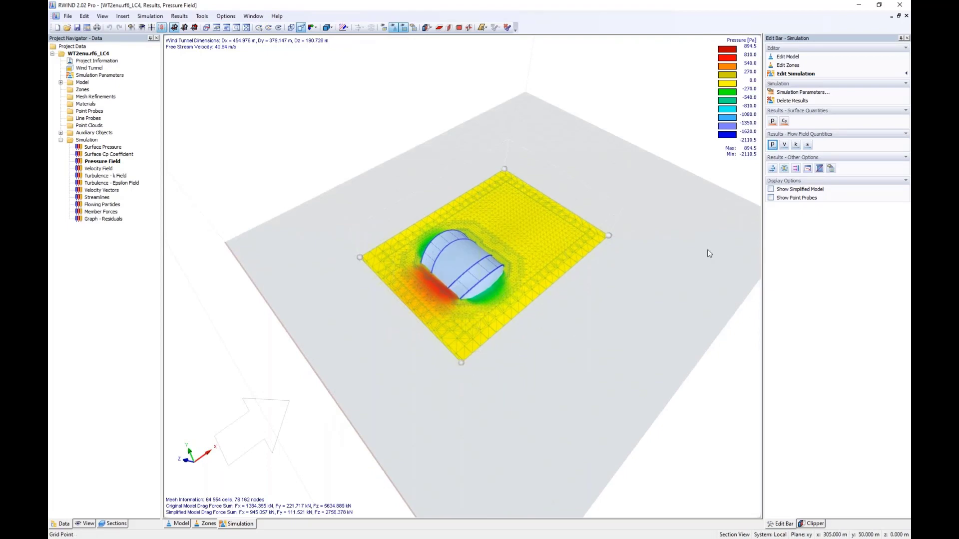
pyautogui.click(784, 145)
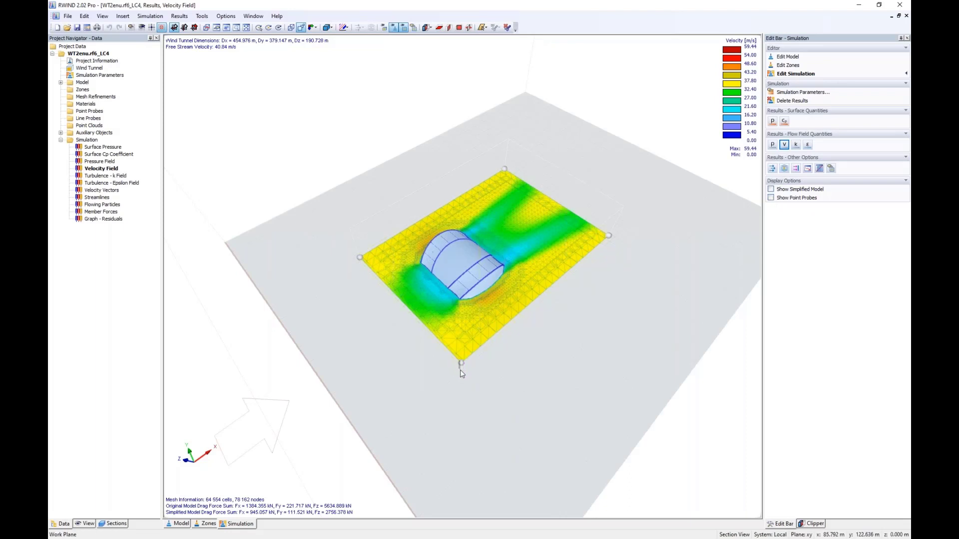
pyautogui.moveTo(480, 371); pyautogui.dragTo(440, 348, button='middle')
pyautogui.scroll(4, 437, 351)
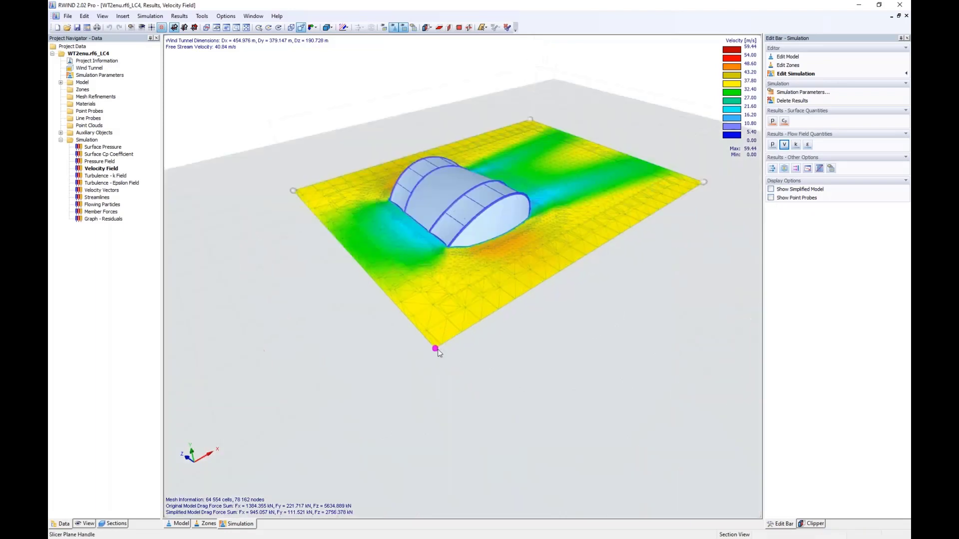
pyautogui.moveTo(437, 351); pyautogui.dragTo(437, 360)
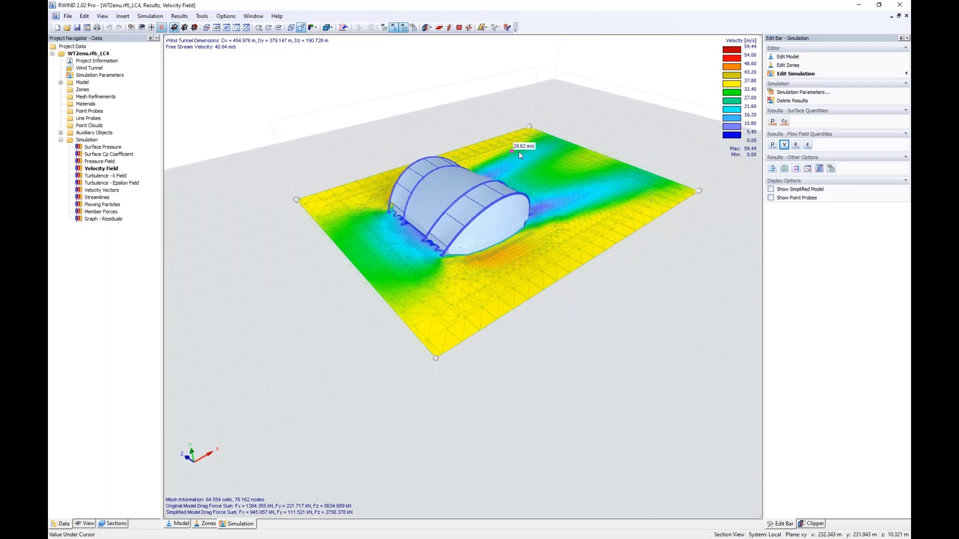
# - Display the velocity vectors on the slicer plane and examine the flow around the structure from above
pyautogui.click(772, 169)
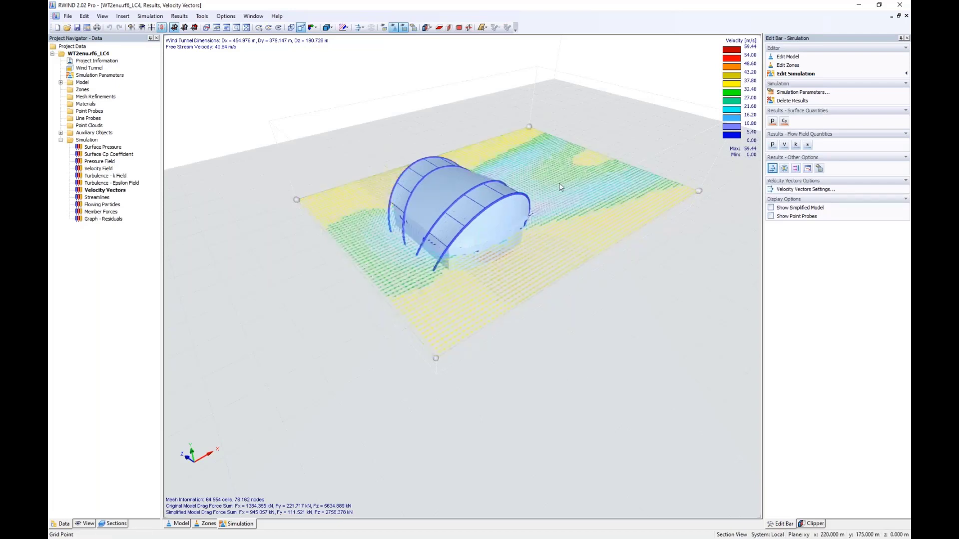
pyautogui.click(312, 27)
pyautogui.click(340, 69)
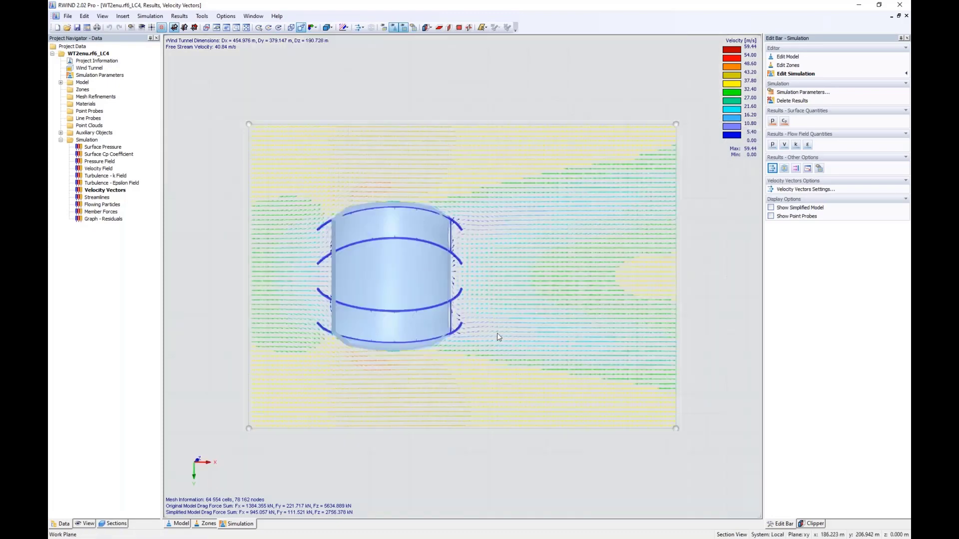
pyautogui.scroll(4, 444, 351)
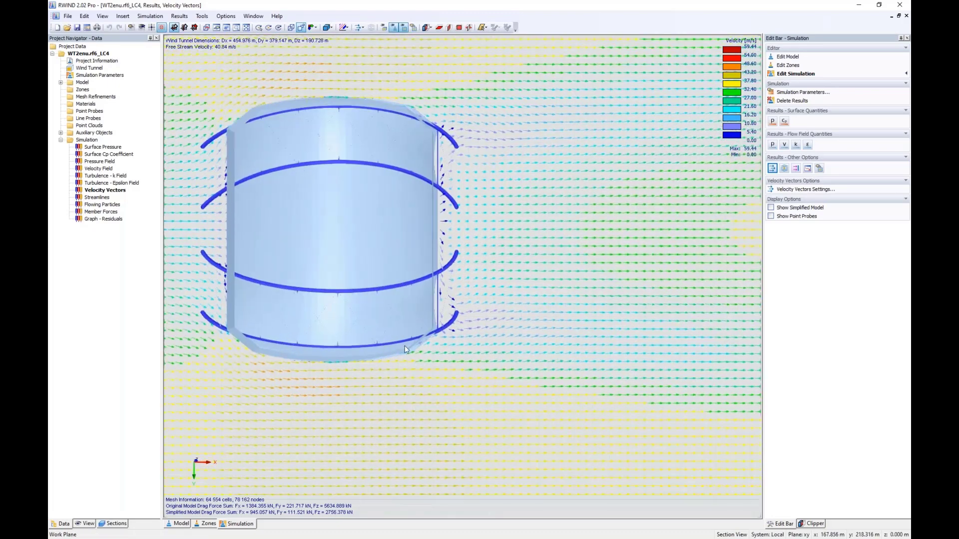
pyautogui.scroll(-2, 441, 345)
pyautogui.scroll(2, 440, 341)
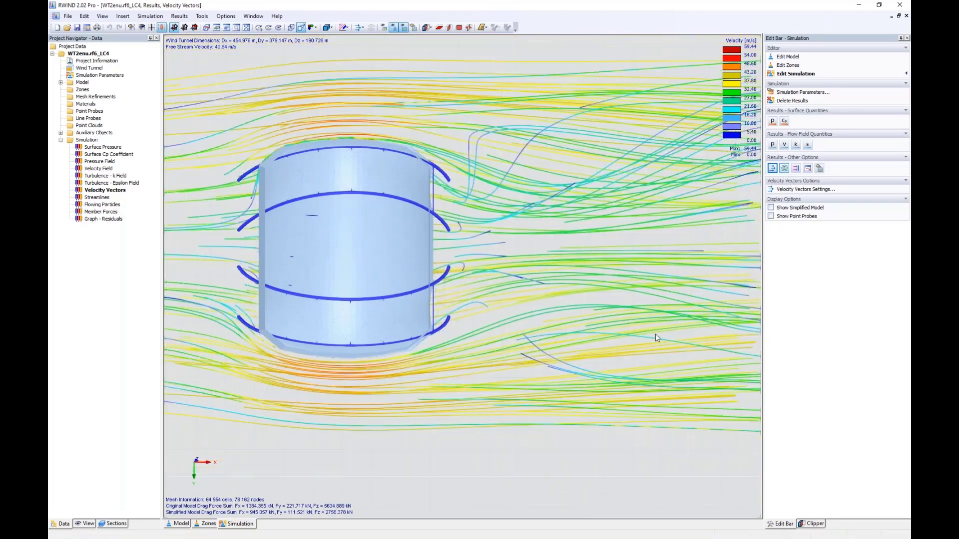
# - View the streamlines over the structure in an oblique view, and turn their flow animation on and off again
pyautogui.scroll(-3, 625, 333)
pyautogui.keyDown('ctrl'); pyautogui.moveTo(475, 368); pyautogui.dragTo(478, 368, button='middle'); pyautogui.keyUp('ctrl')
pyautogui.keyDown('ctrl'); pyautogui.moveTo(485, 259); pyautogui.dragTo(492, 371, button='middle'); pyautogui.keyUp('ctrl')
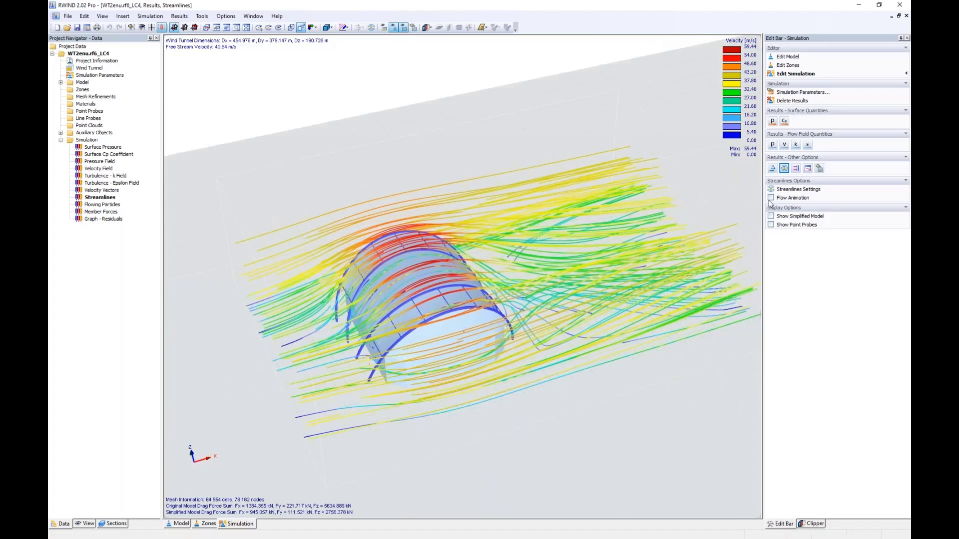
pyautogui.click(771, 198)
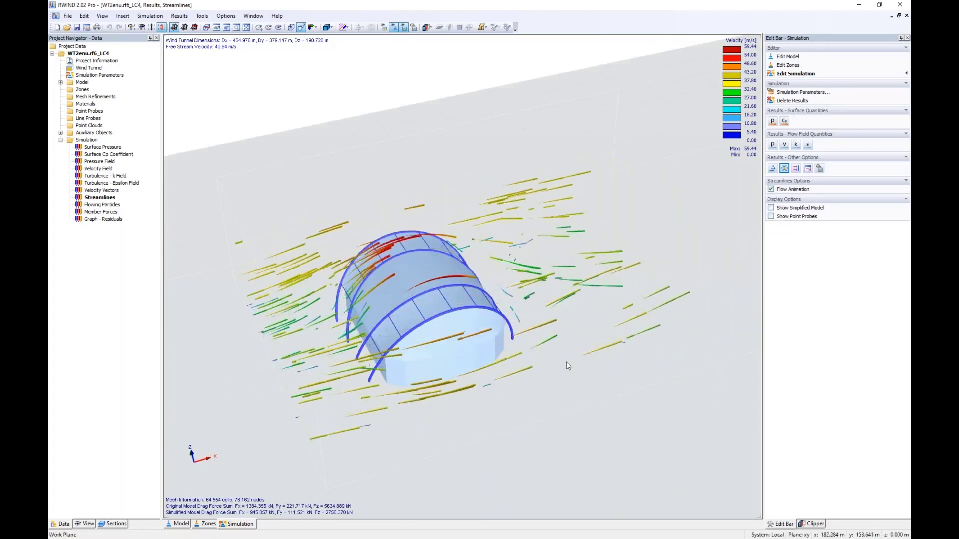
pyautogui.keyDown('ctrl'); pyautogui.moveTo(567, 363); pyautogui.dragTo(651, 344, button='middle'); pyautogui.keyUp('ctrl')
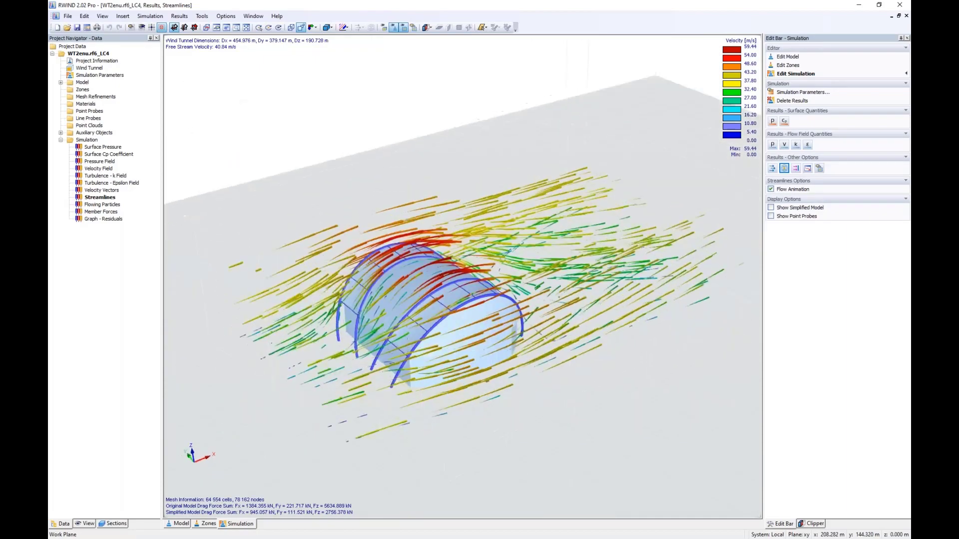
pyautogui.click(771, 190)
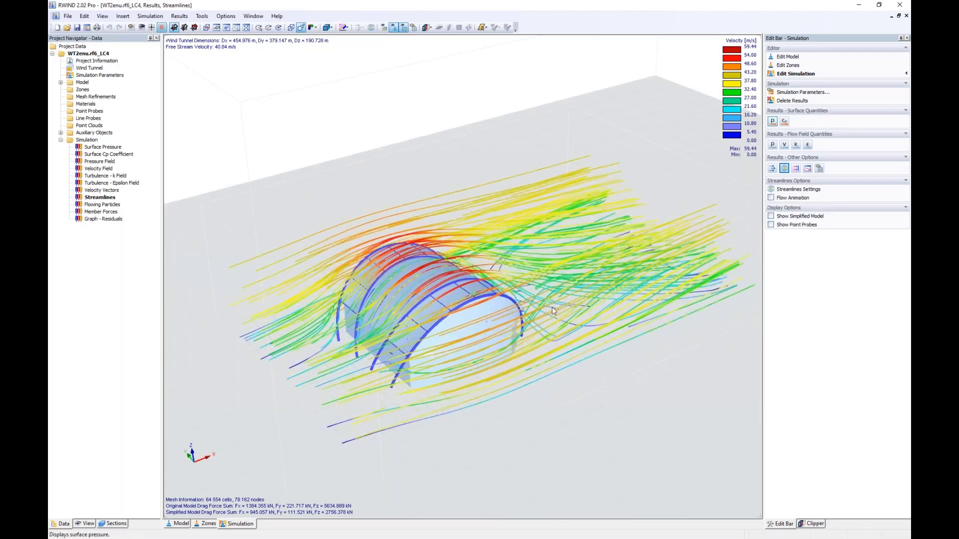
# - Inspect the surface pressure on the membrane close up, and return to RFEM with the Load Cases & Combinations dialog cancelled
pyautogui.scroll(3, 362, 390)
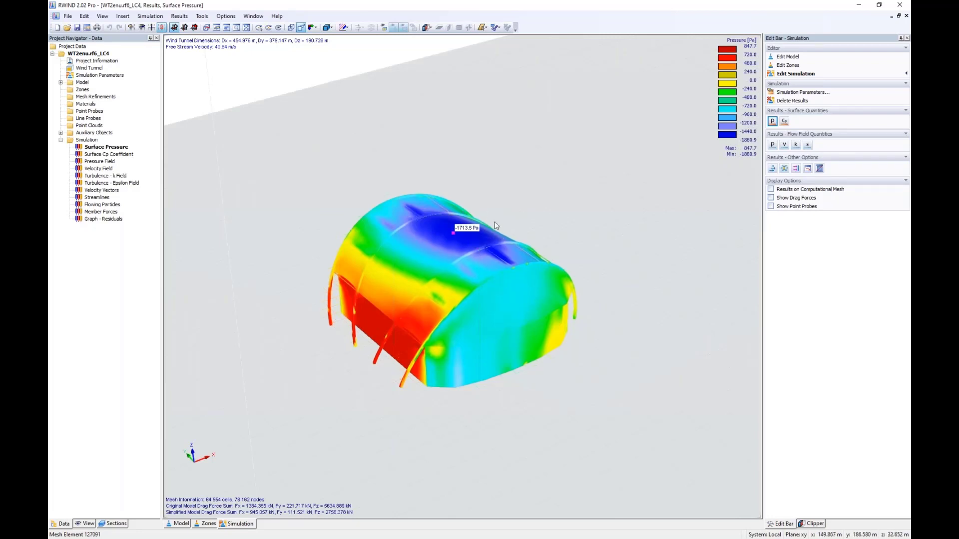
pyautogui.click(899, 5)
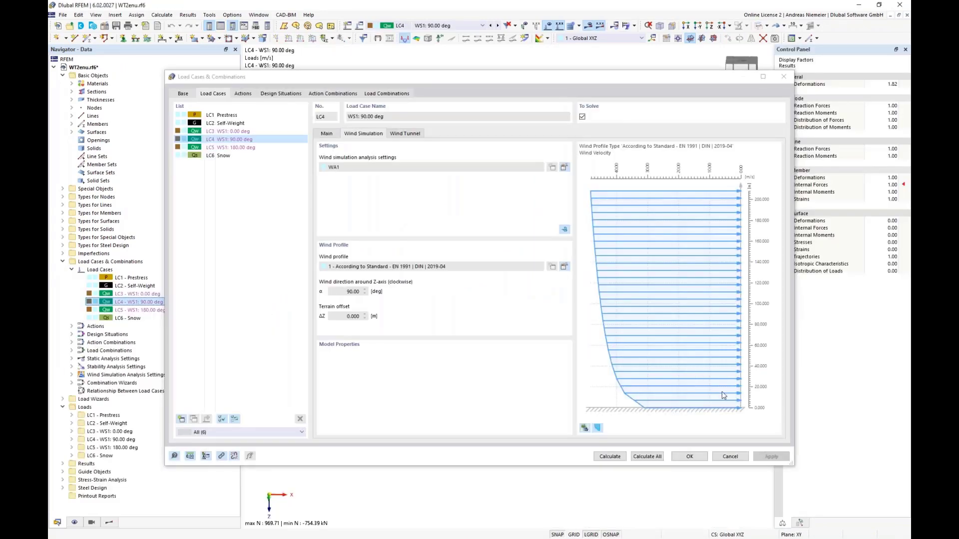
pyautogui.click(730, 457)
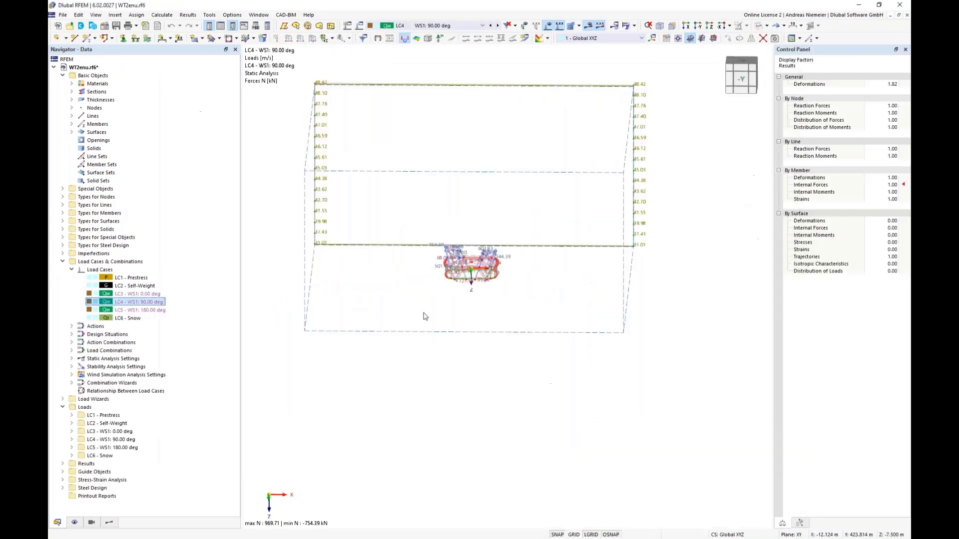
# - Display the total global deformations |u| of load case LC4 and view the deformed membrane close up
pyautogui.keyDown('ctrl'); pyautogui.moveTo(405, 296); pyautogui.dragTo(541, 294, button='middle'); pyautogui.keyUp('ctrl')
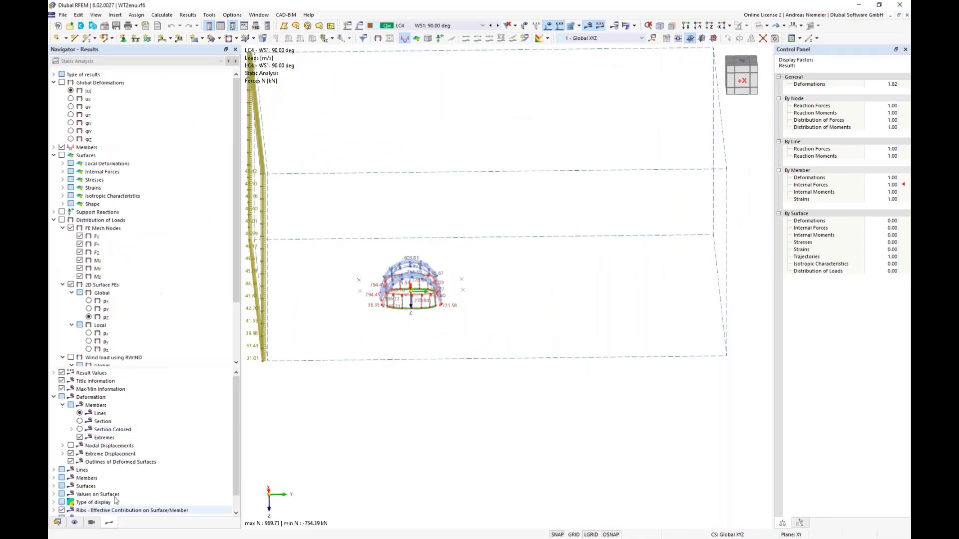
pyautogui.click(109, 522)
pyautogui.click(62, 83)
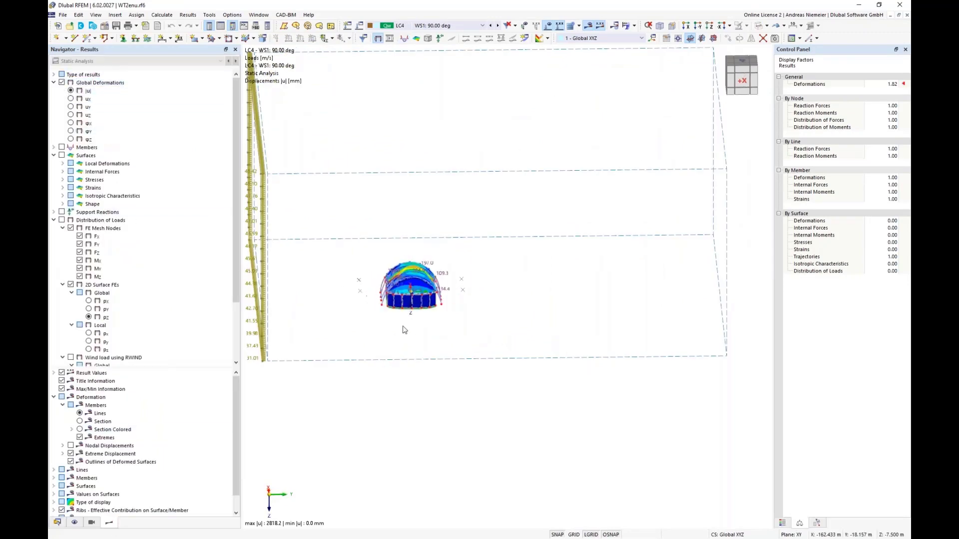
pyautogui.keyDown('ctrl'); pyautogui.moveTo(345, 306); pyautogui.dragTo(442, 317, button='middle'); pyautogui.keyUp('ctrl')
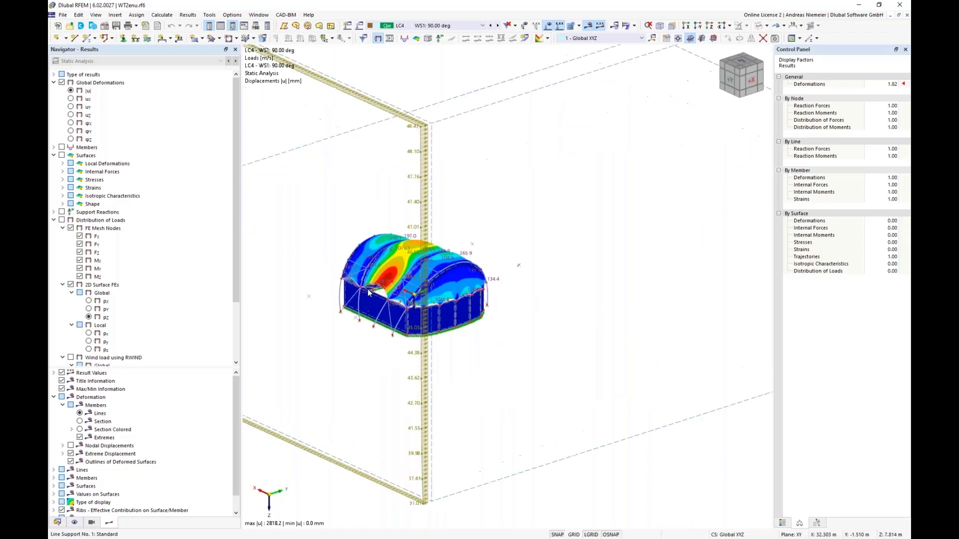
pyautogui.scroll(3, 370, 288)
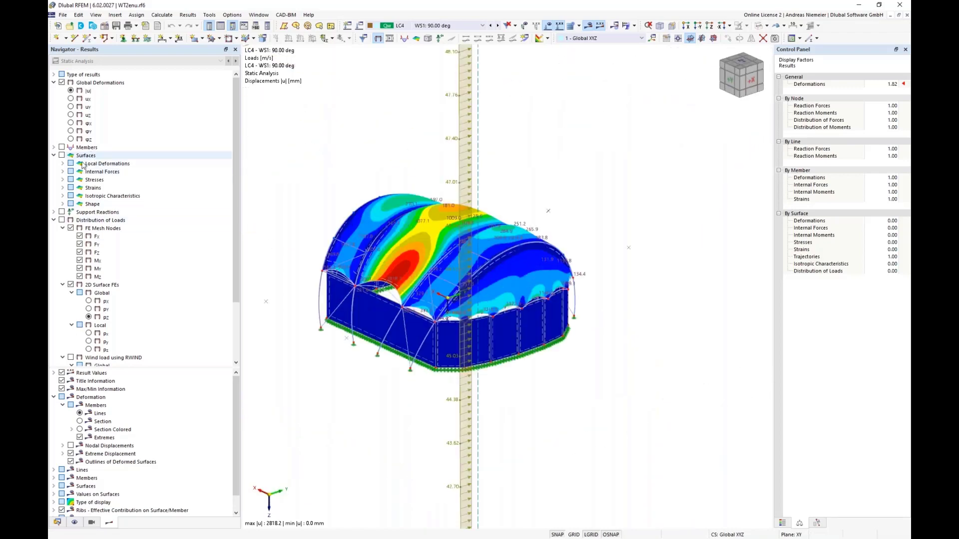
# - Display the axial forces N of the members with loads hidden, and examine them for design situation DS1
pyautogui.click(61, 148)
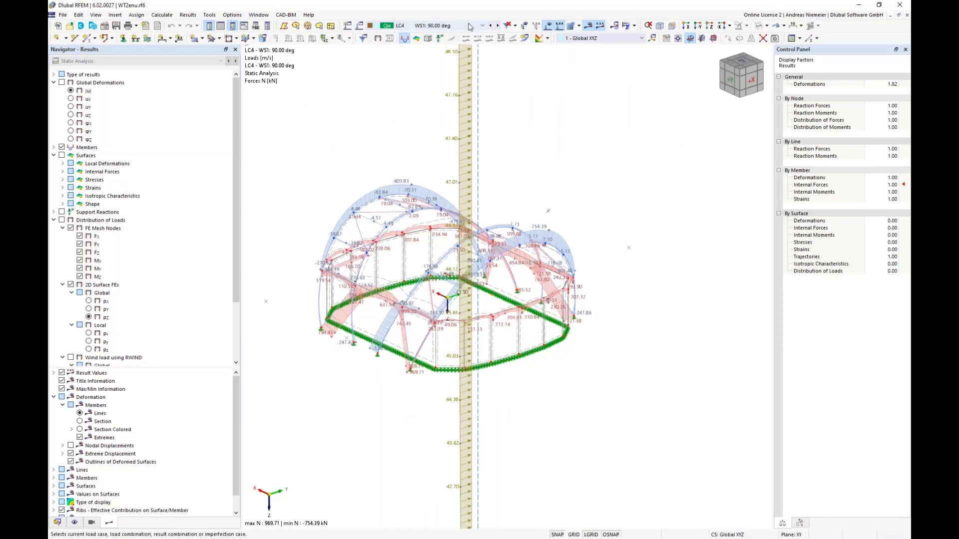
pyautogui.click(550, 27)
pyautogui.click(448, 26)
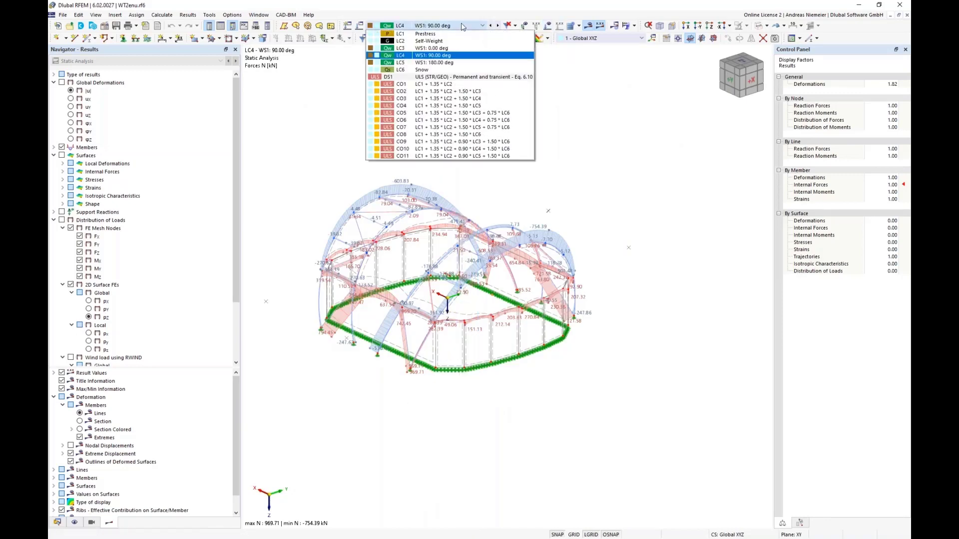
pyautogui.click(400, 78)
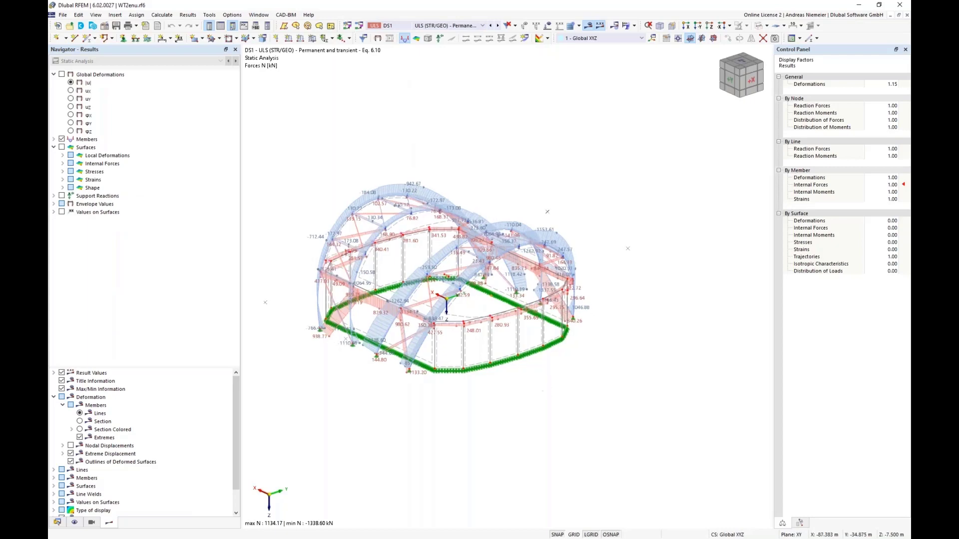
pyautogui.keyDown('ctrl'); pyautogui.moveTo(546, 396); pyautogui.dragTo(340, 380, button='middle'); pyautogui.keyUp('ctrl')
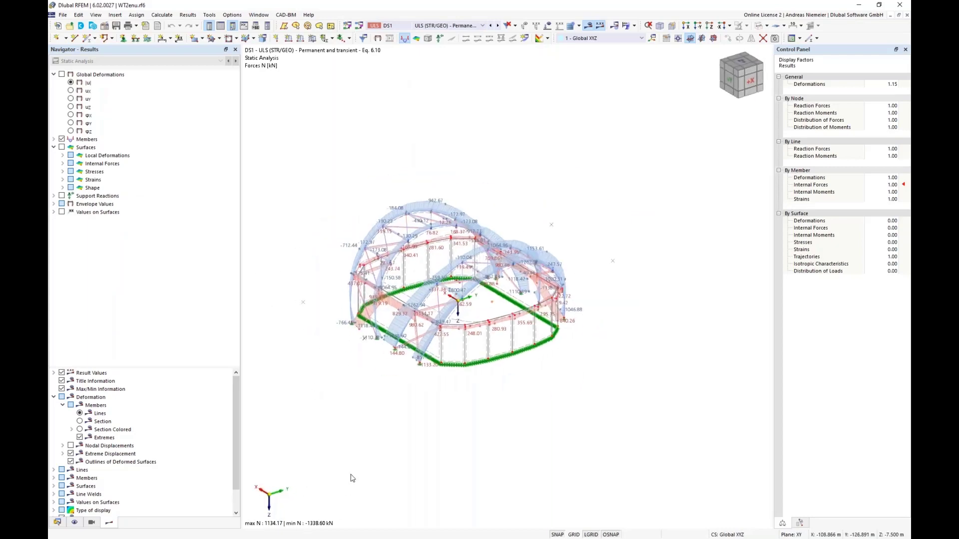
pyautogui.moveTo(396, 424); pyautogui.dragTo(405, 425, button='middle')
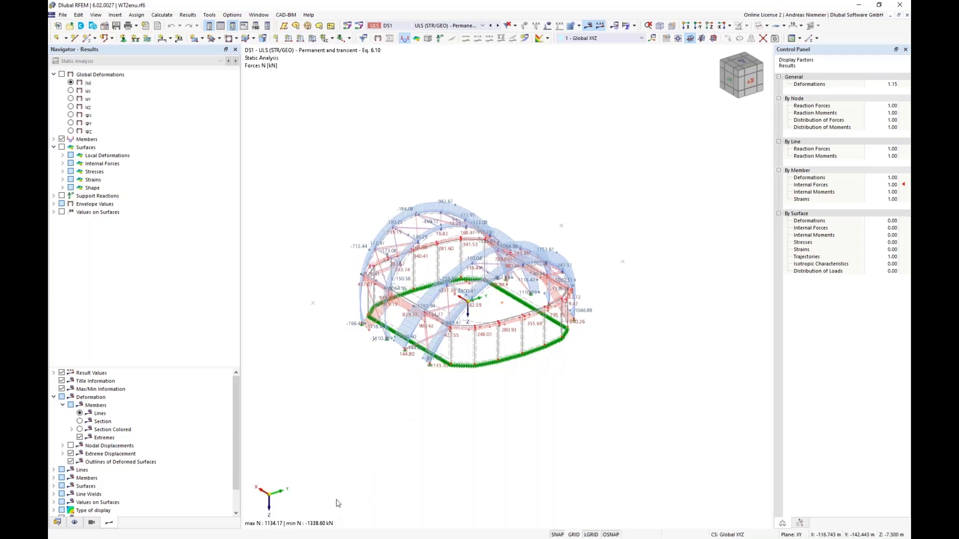
pyautogui.moveTo(428, 418); pyautogui.dragTo(448, 385, button='right')
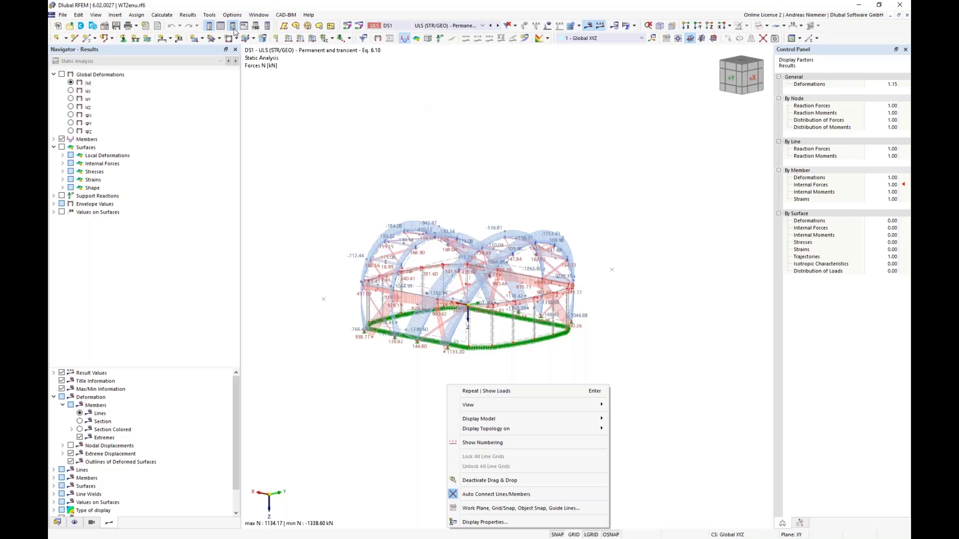
# - Open the result tables and show the static analysis internal forces by member
pyautogui.click(220, 26)
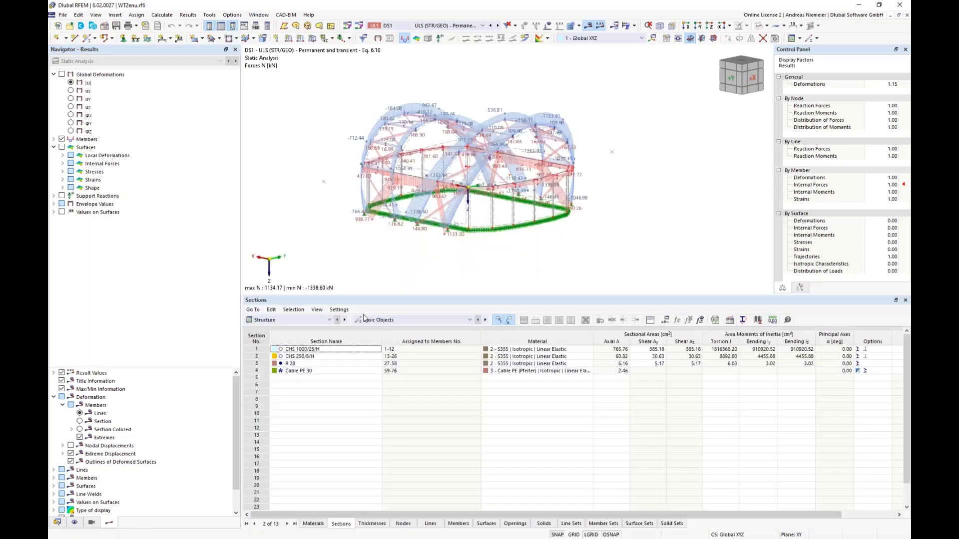
pyautogui.click(299, 320)
pyautogui.click(284, 365)
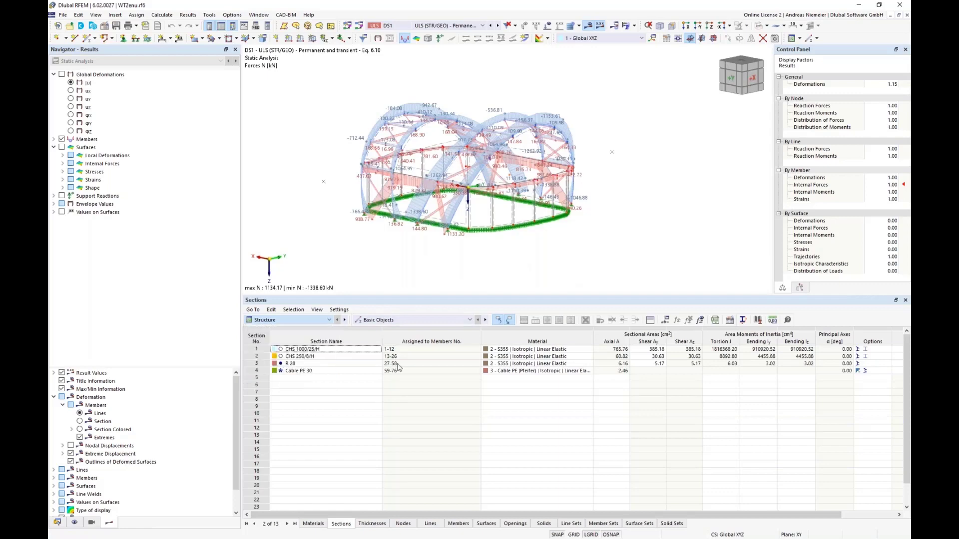
pyautogui.click(417, 320)
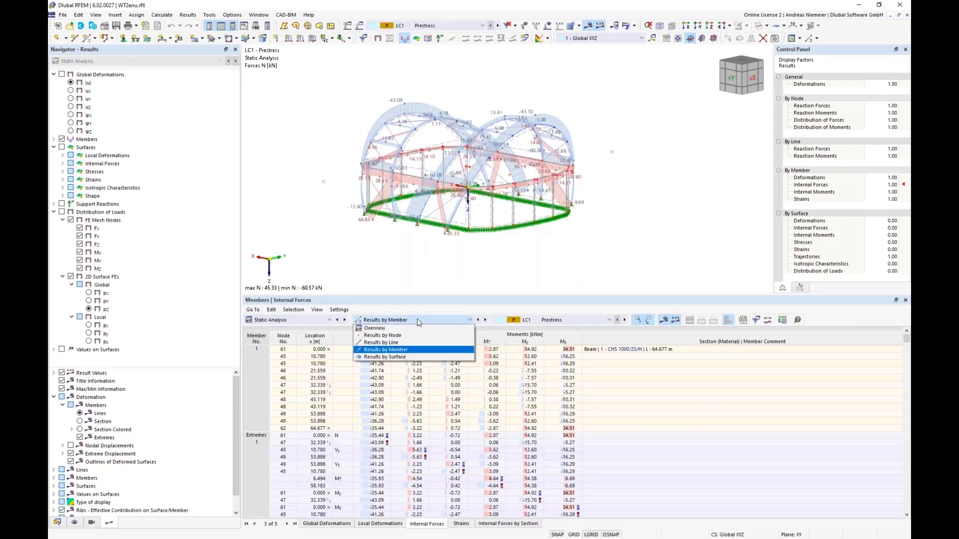
pyautogui.click(412, 352)
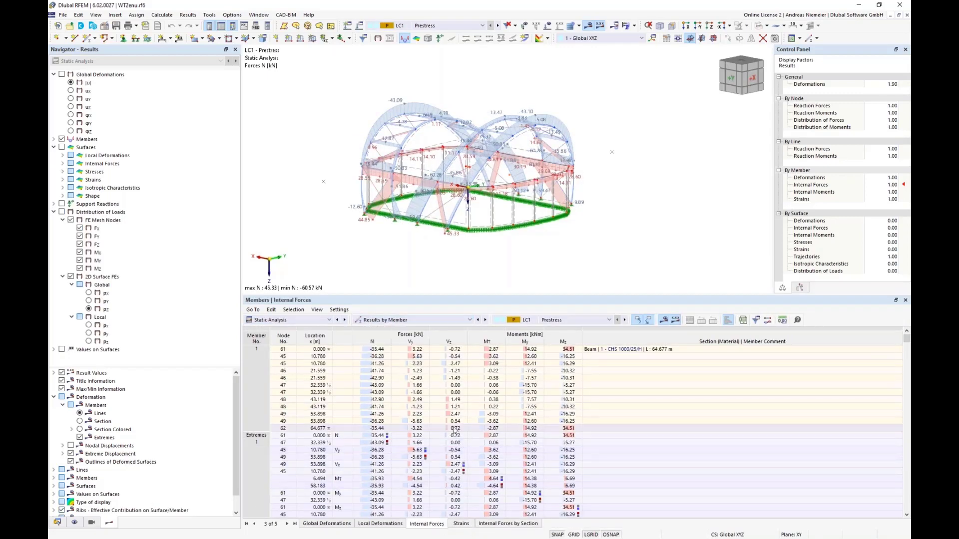
# - List the member internal forces for design situation DS1 and pick out the minimum axial force N
pyautogui.click(561, 321)
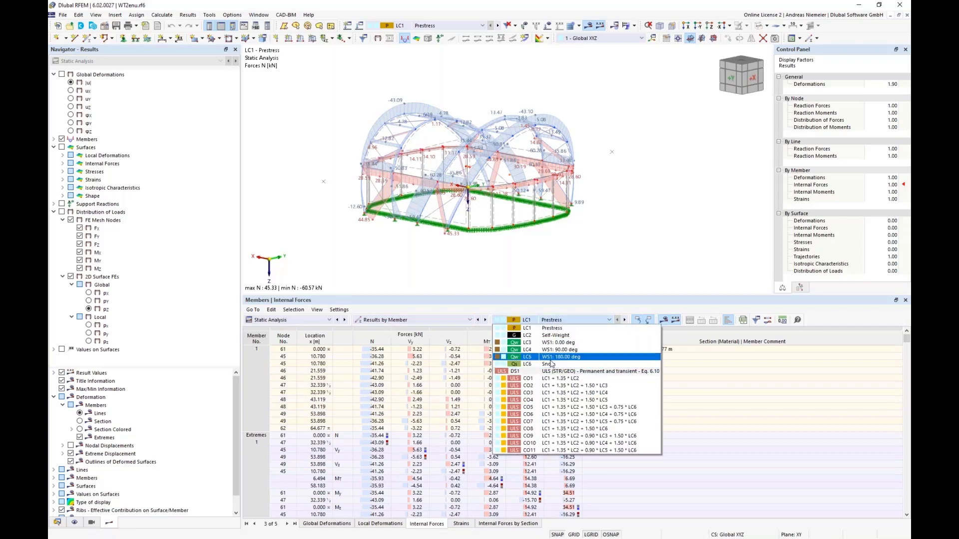
pyautogui.press('Escape')
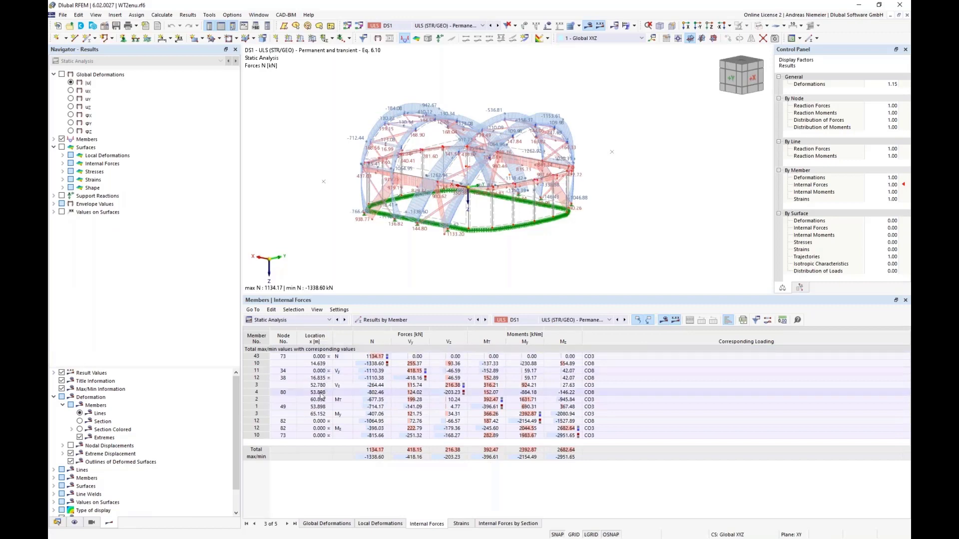
pyautogui.click(375, 364)
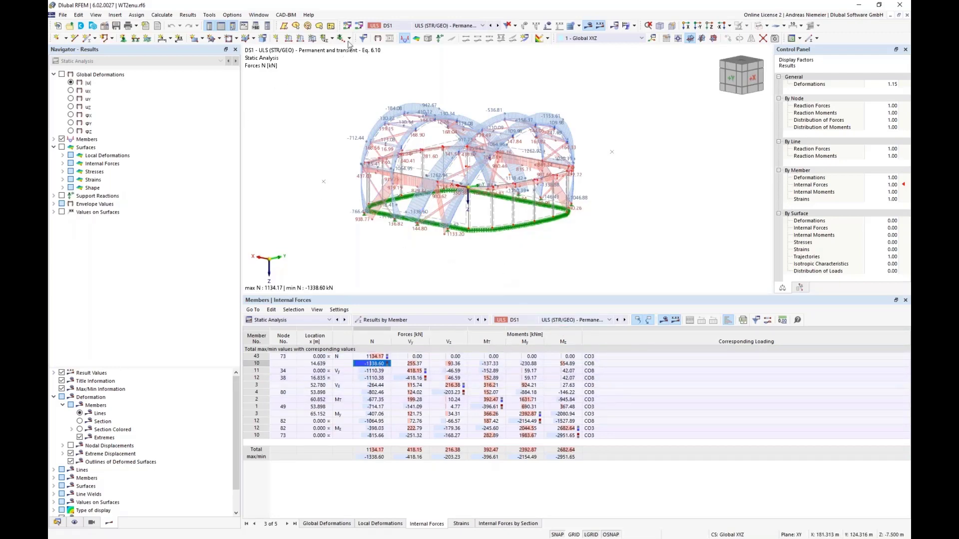
# - Open load combination CO8 in Load Cases & Combinations and review its assigned load cases and main settings
pyautogui.click(358, 26)
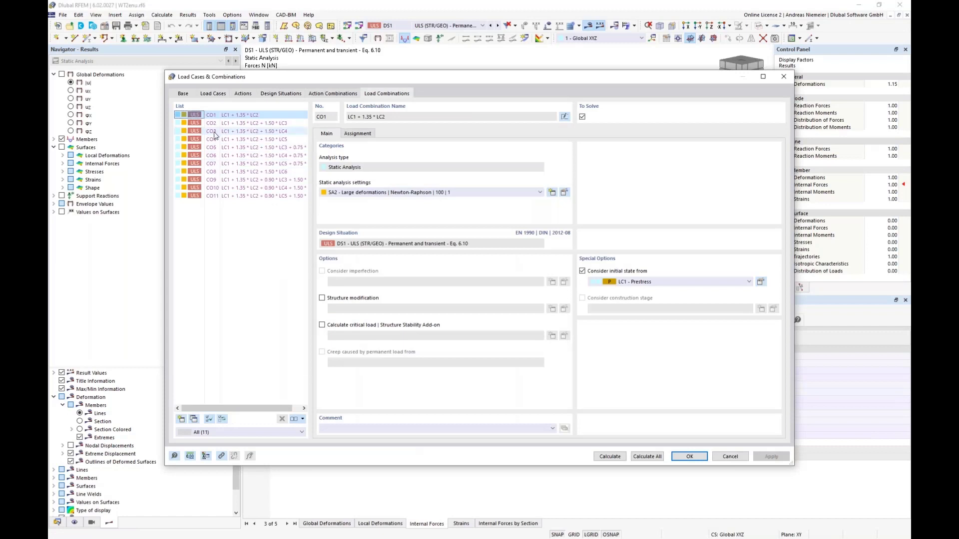
pyautogui.click(217, 172)
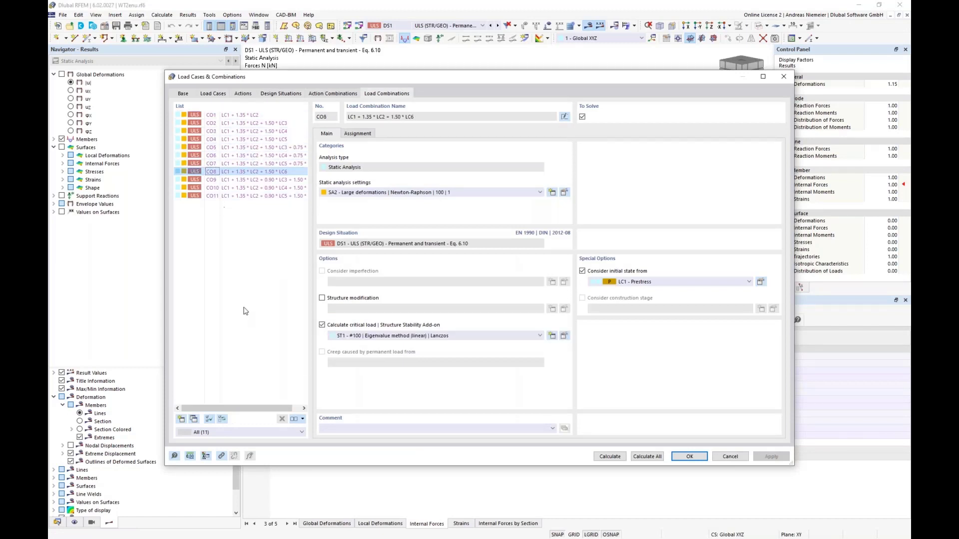
pyautogui.click(364, 135)
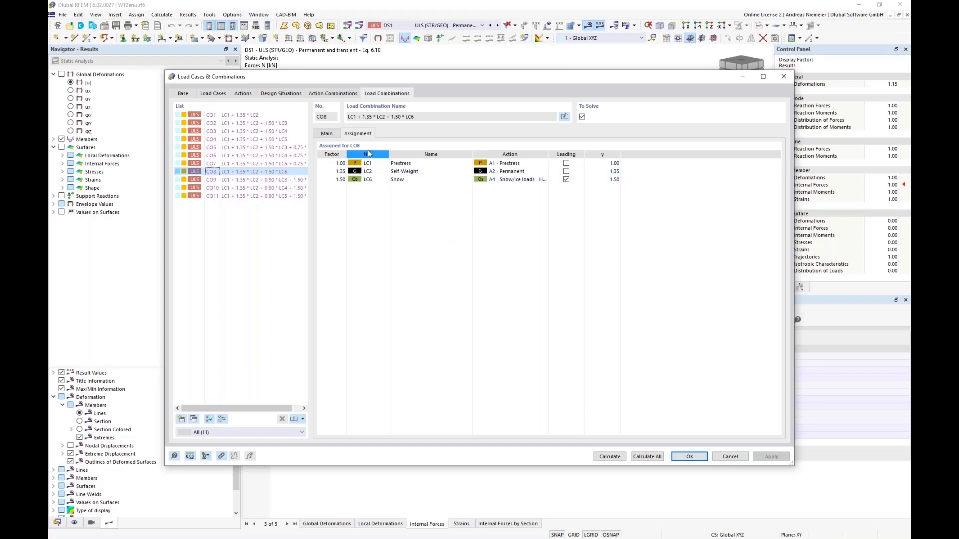
pyautogui.click(329, 134)
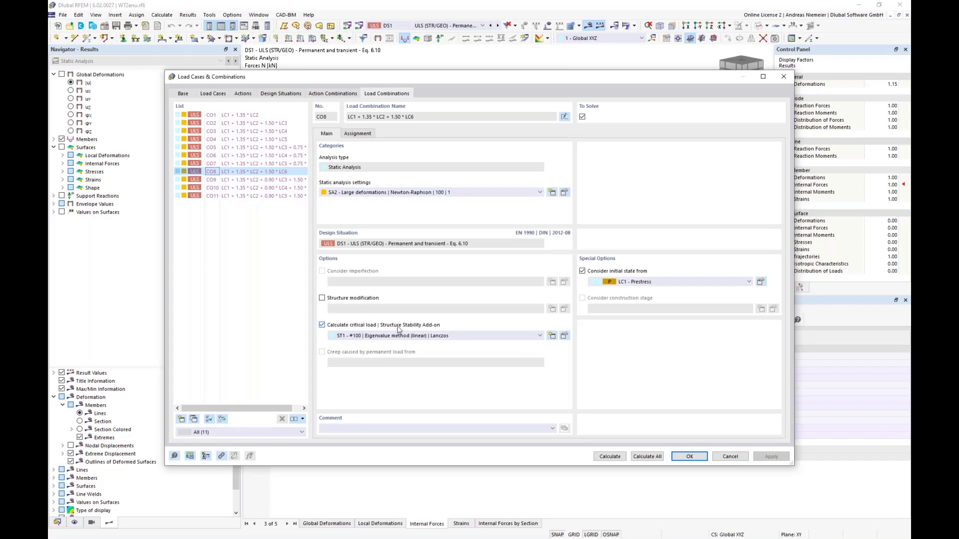
# - Keep the linear eigenvalue method in CO8's stability analysis settings ST1, and calculate the combination
pyautogui.click(564, 336)
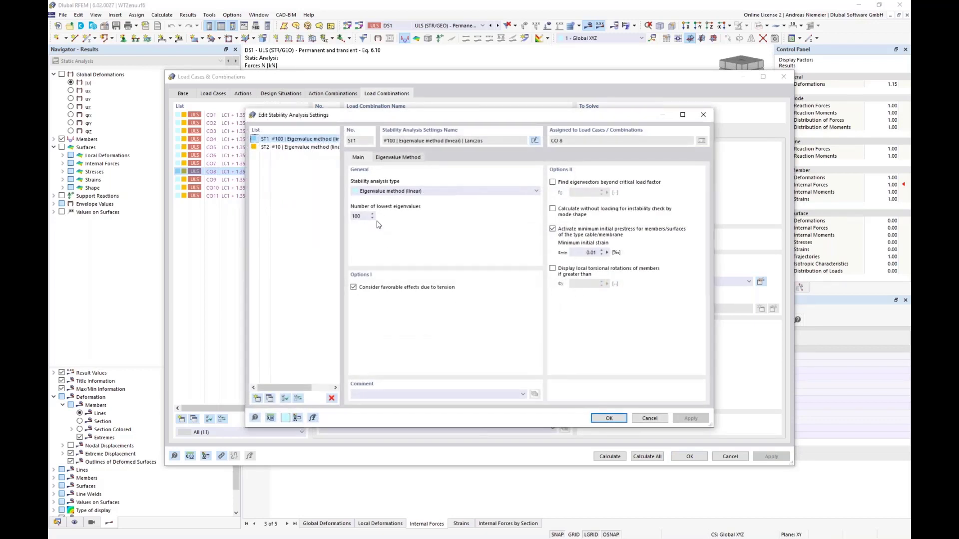
pyautogui.click(470, 193)
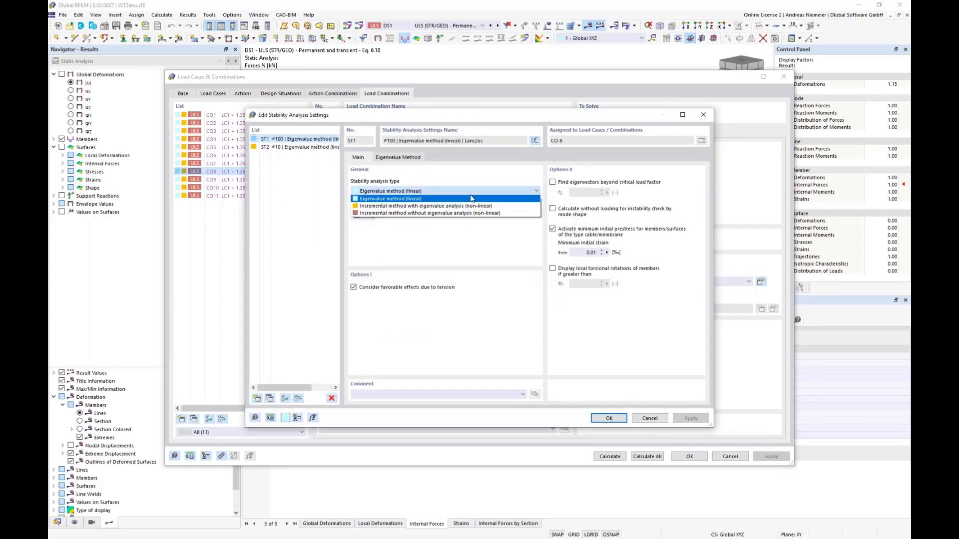
pyautogui.click(471, 198)
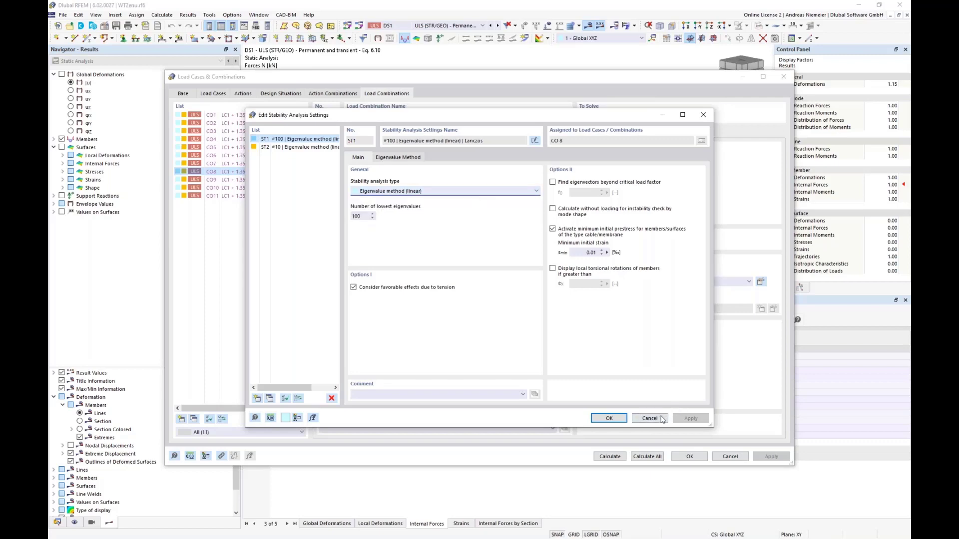
pyautogui.click(610, 418)
pyautogui.click(610, 457)
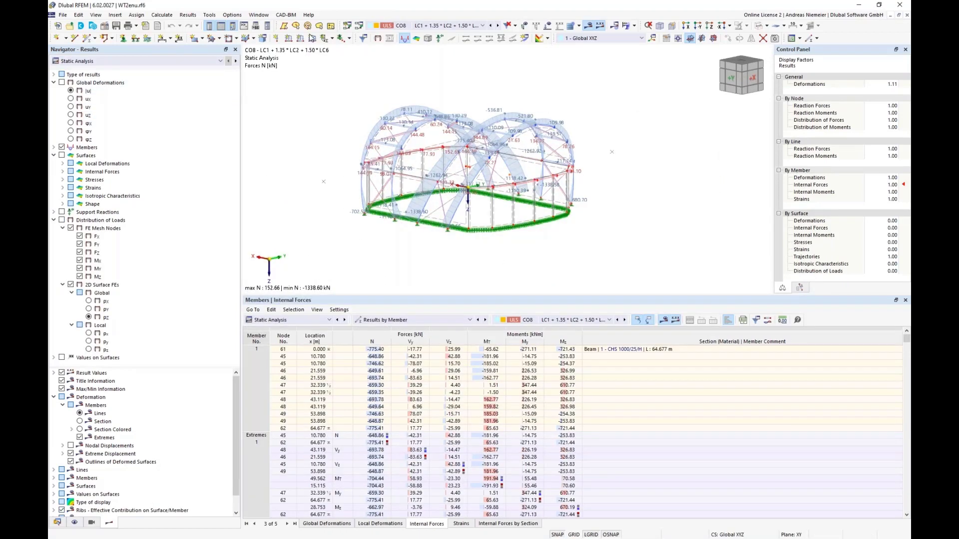
# - Switch CO8's results to Stability Analysis and view mode shape 1 in an oblique view
pyautogui.click(108, 61)
pyautogui.click(108, 74)
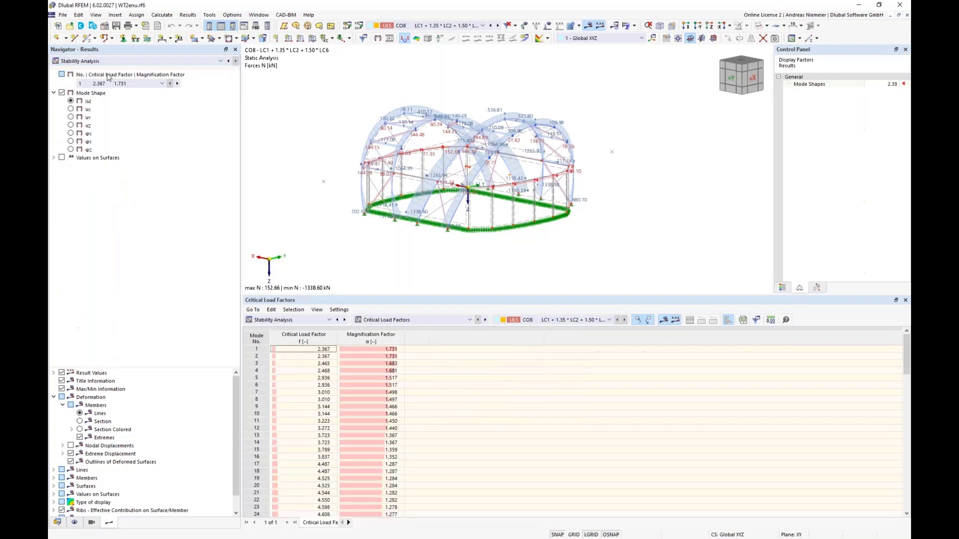
pyautogui.keyDown('ctrl'); pyautogui.moveTo(317, 158); pyautogui.dragTo(416, 177, button='middle'); pyautogui.keyUp('ctrl')
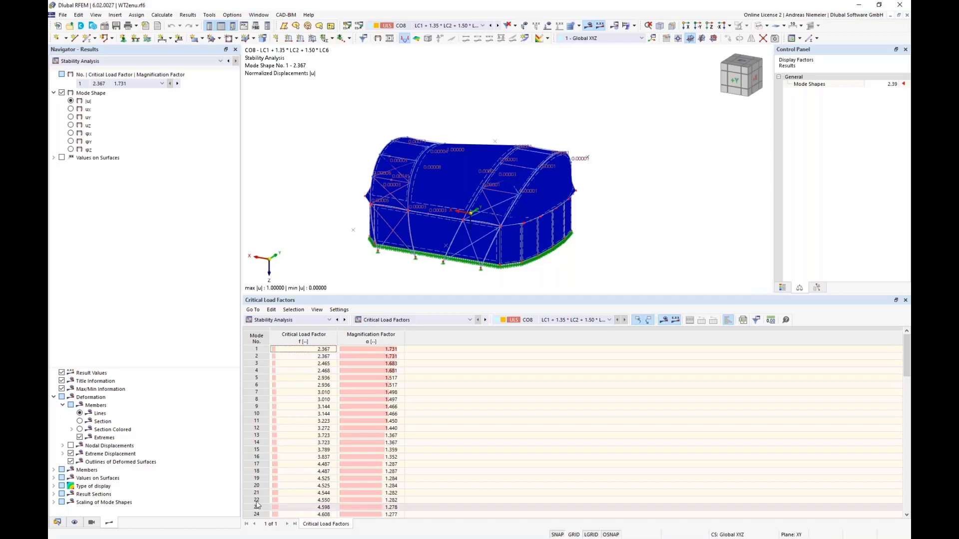
# - Limit visibility to the members of sections CHS 1000/25/H, CHS 250/8/H, R 28 and Cable PE 30, with the surfaces hidden
pyautogui.click(74, 522)
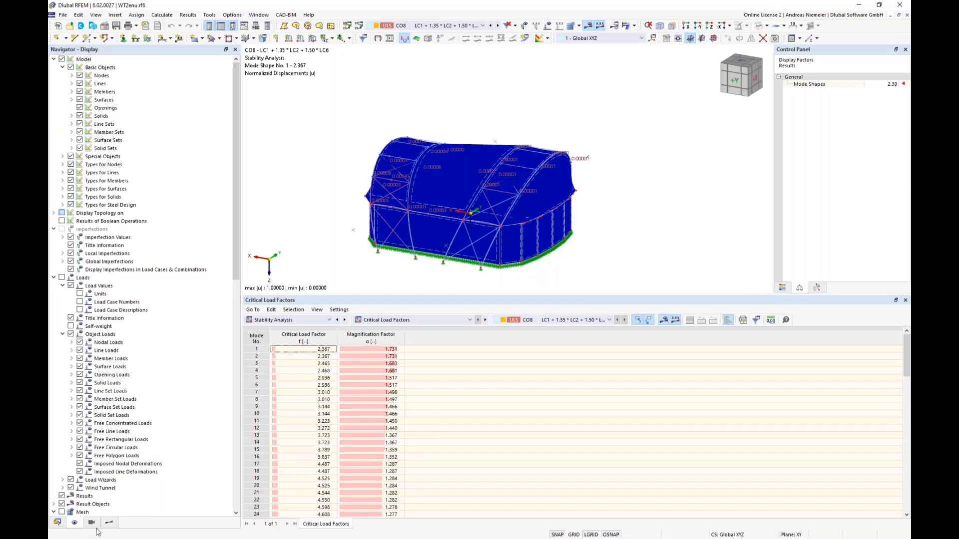
pyautogui.click(91, 523)
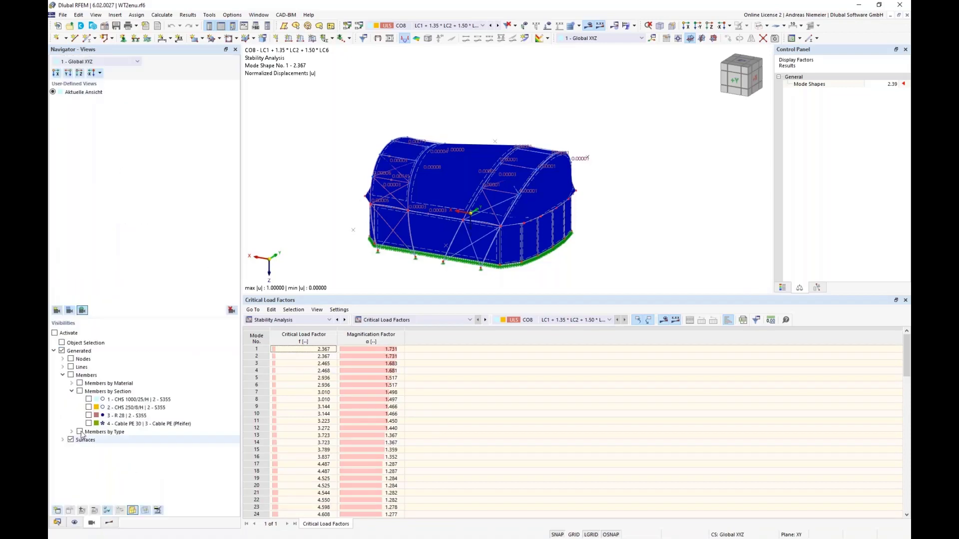
pyautogui.click(79, 391)
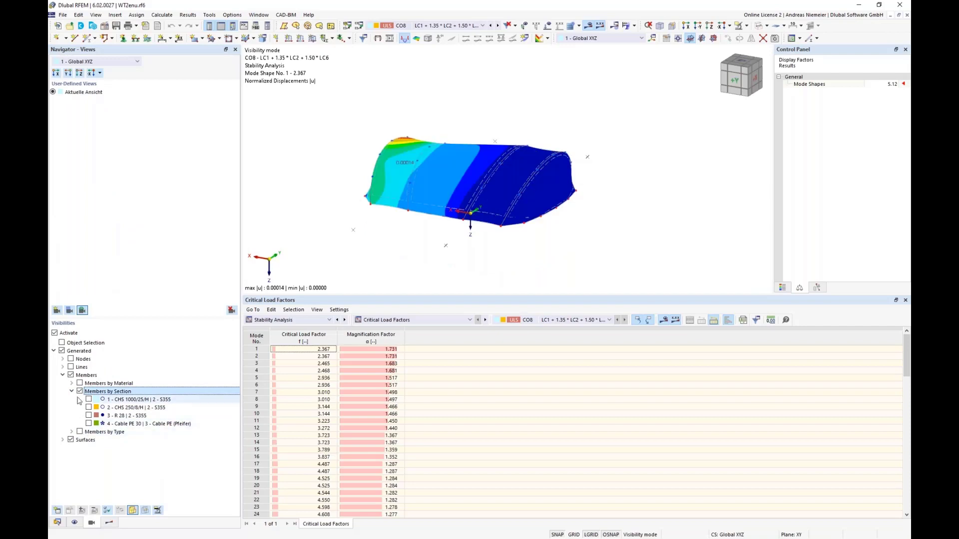
pyautogui.click(71, 441)
pyautogui.click(71, 441)
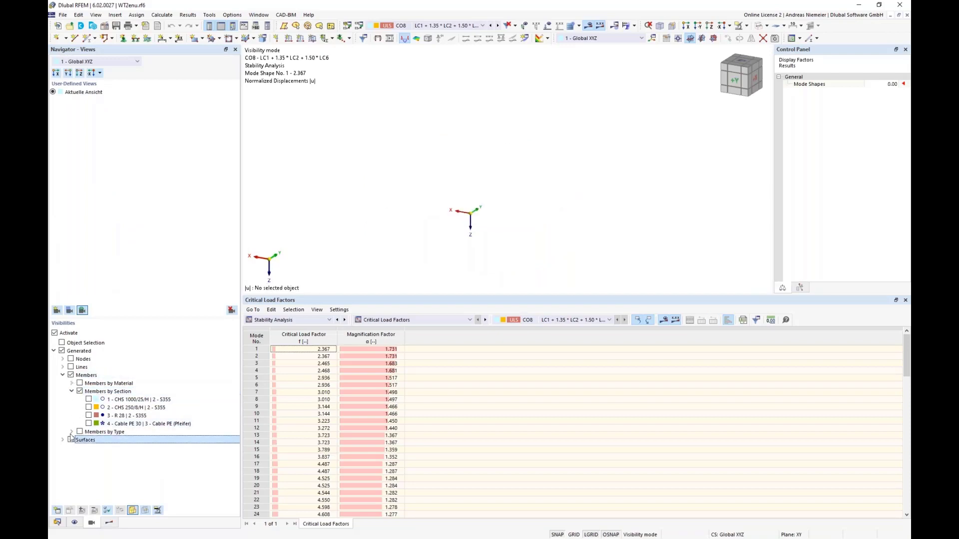
pyautogui.click(89, 400)
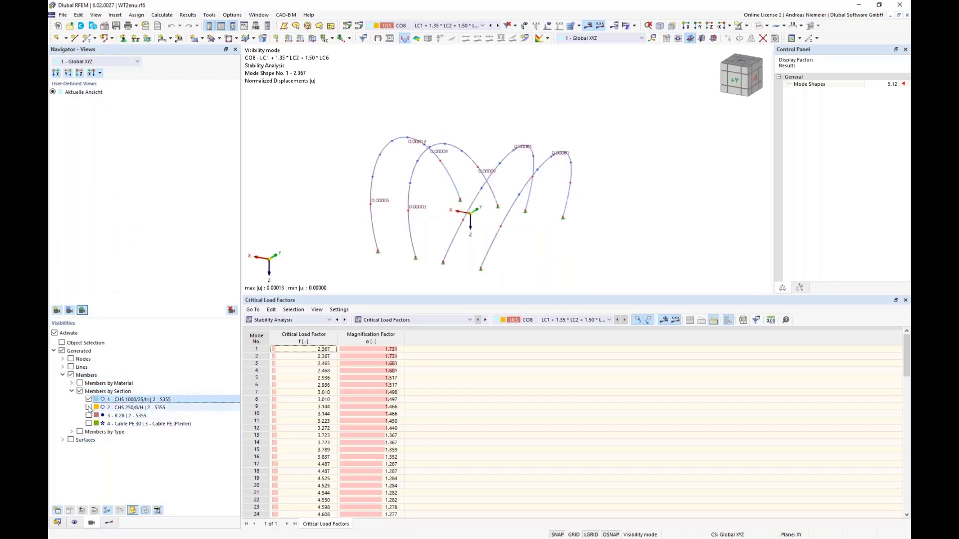
pyautogui.click(88, 408)
pyautogui.click(88, 416)
pyautogui.click(88, 417)
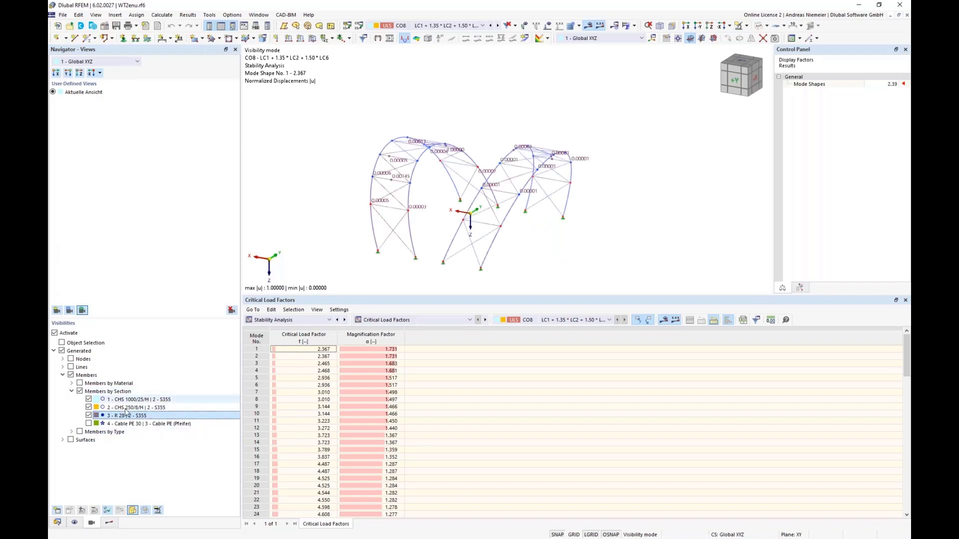
pyautogui.click(89, 424)
pyautogui.click(88, 424)
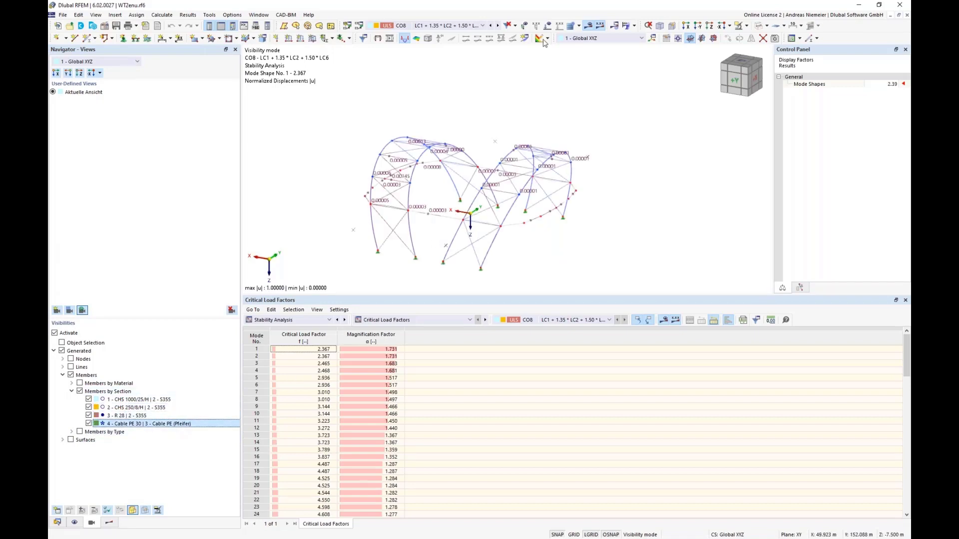
# - Hide the result values and view mode shape 1 of the members from above
pyautogui.click(588, 25)
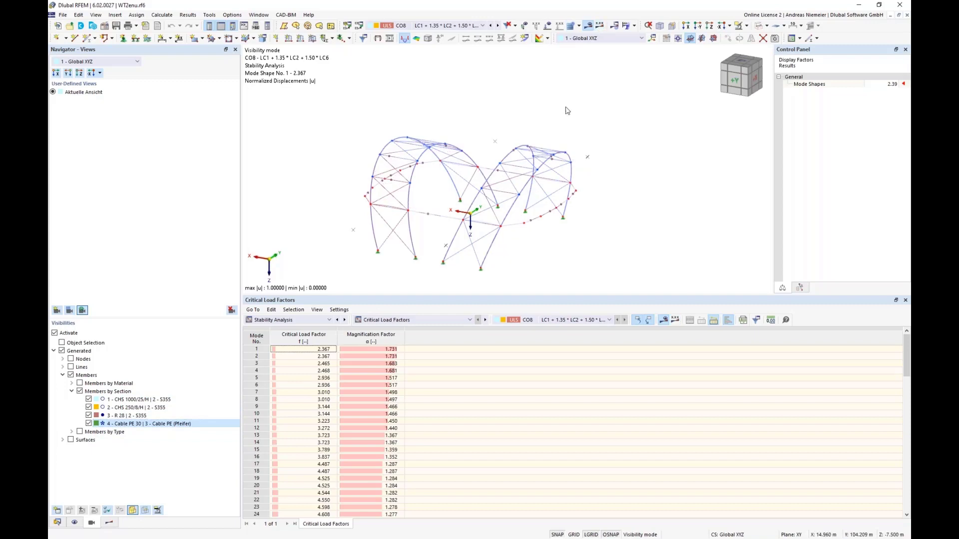
pyautogui.click(714, 38)
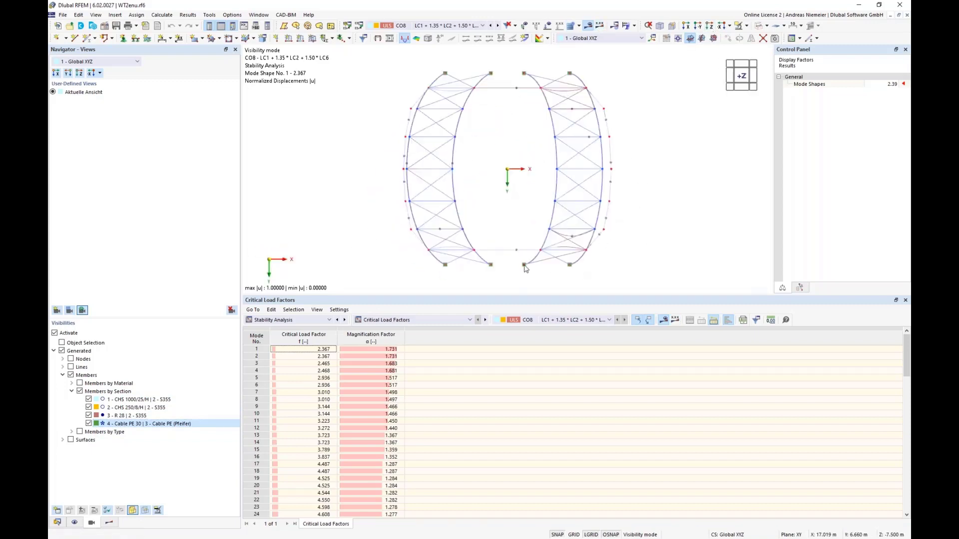
pyautogui.scroll(3, 567, 234)
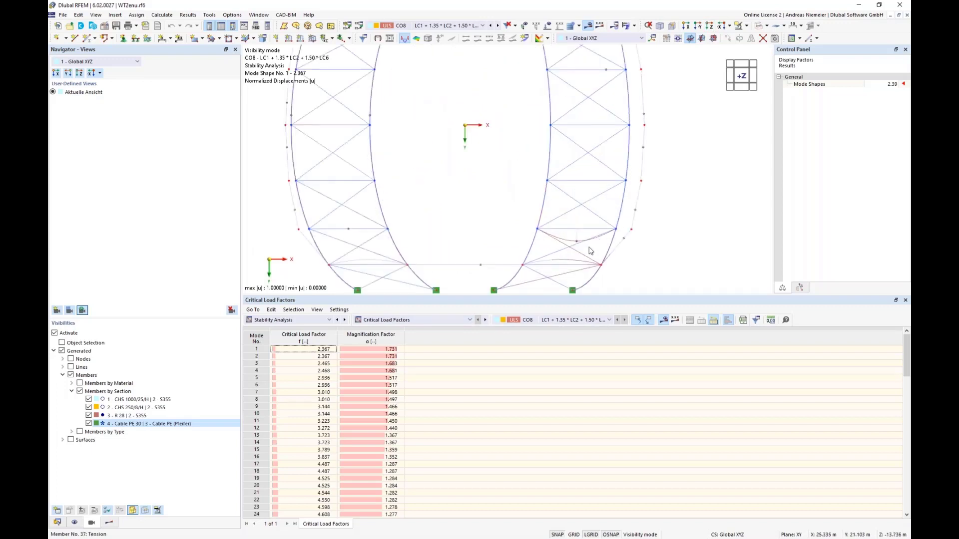
# - Display the deformed members of the mode shape as colored sections
pyautogui.click(75, 523)
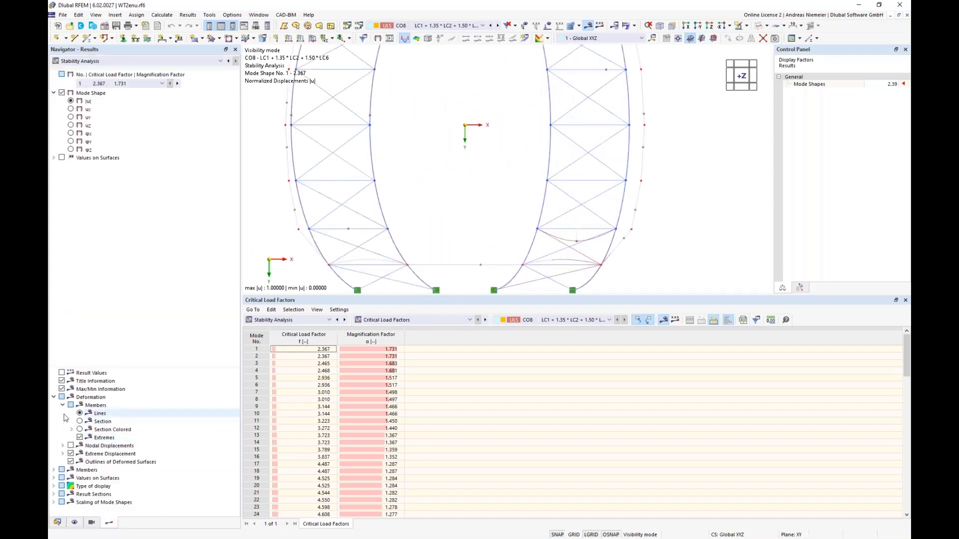
pyautogui.click(79, 429)
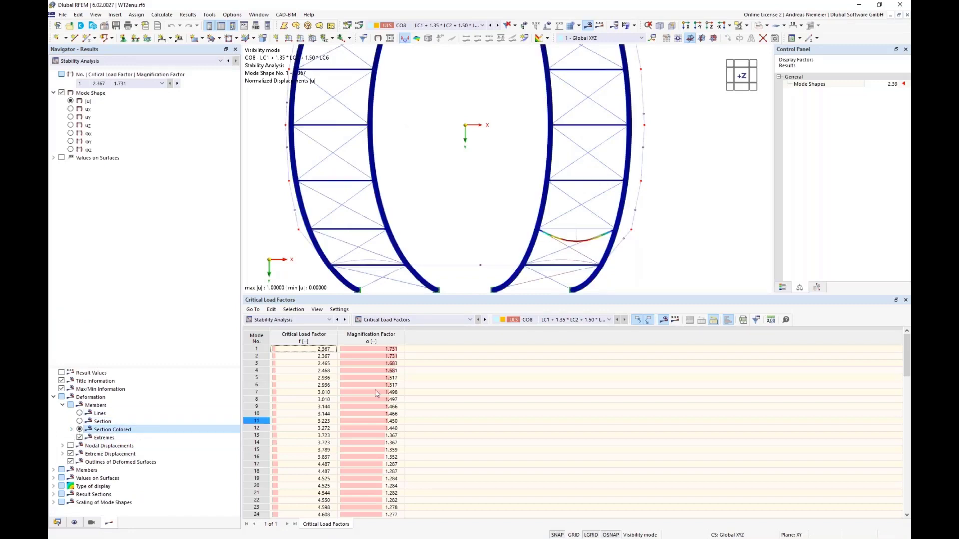
pyautogui.scroll(-1, 641, 206)
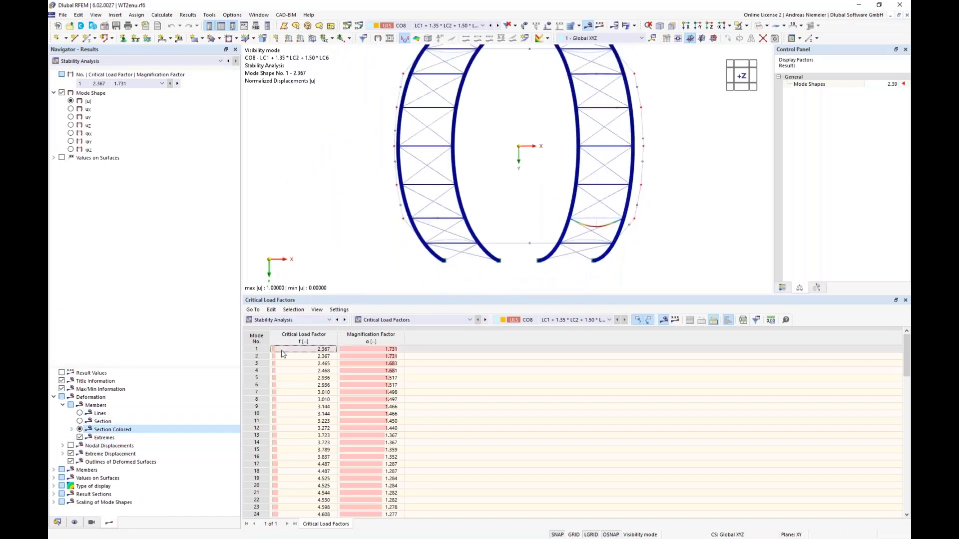
# - Step through CO8's critical load factors from mode shape 1 to 25, examining the buckling members from above
pyautogui.click(375, 355)
pyautogui.press('Down')
pyautogui.press('Down')
pyautogui.press('Down')
pyautogui.press('Down')
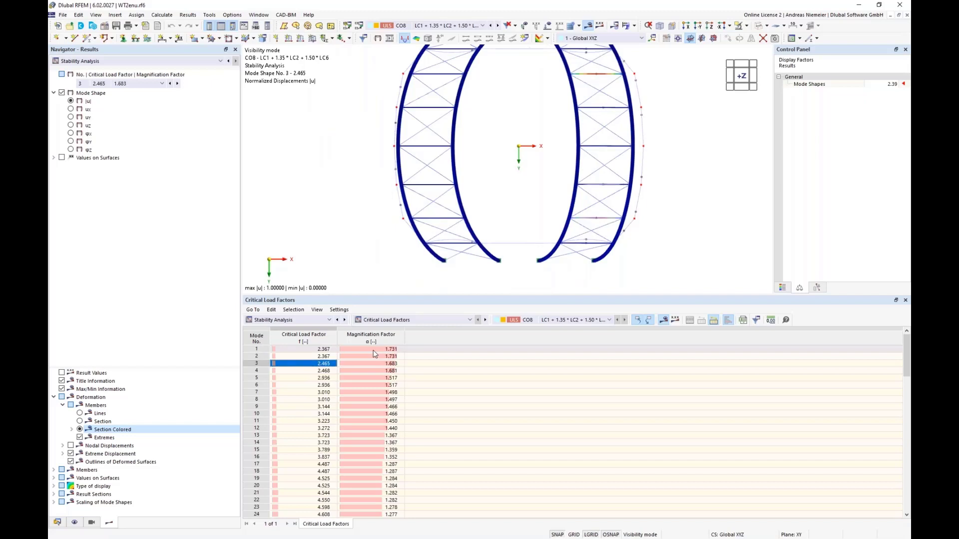
pyautogui.press('Down')
pyautogui.press('Down')
pyautogui.press('Down')
pyautogui.press('Down')
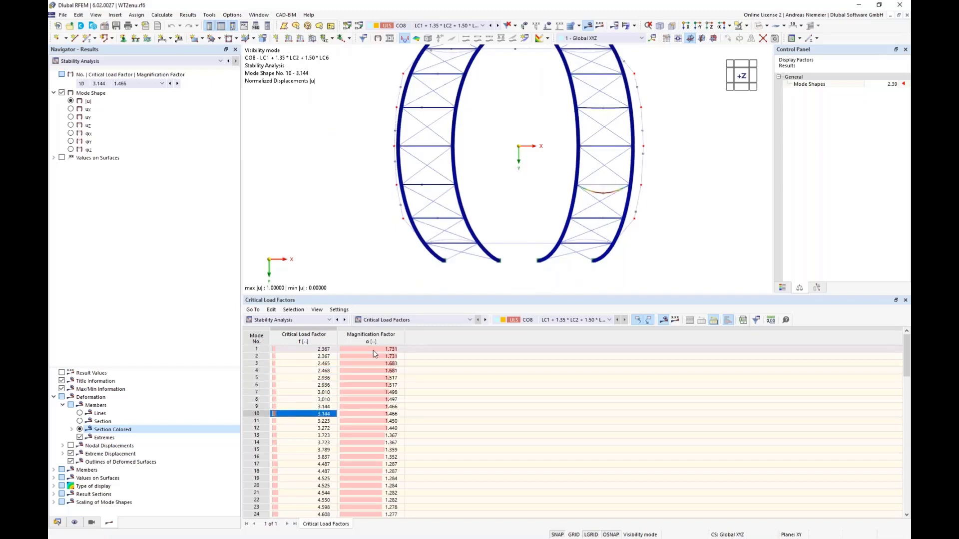
pyautogui.press('Down')
pyautogui.press('Down')
pyautogui.press('Down')
pyautogui.press('Down')
pyautogui.press('Down')
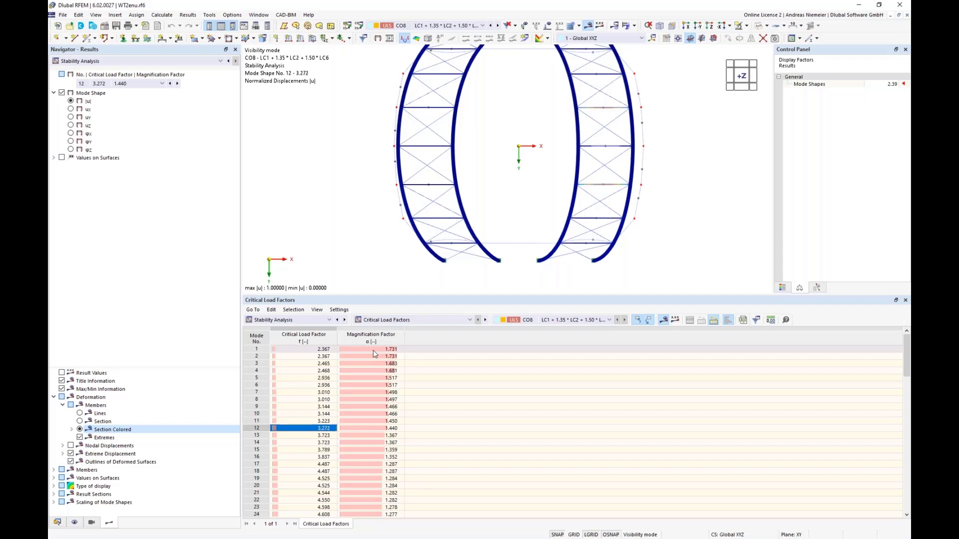
pyautogui.press('Down')
pyautogui.press('Down')
pyautogui.press('Down')
pyautogui.press('Down')
pyautogui.press('Down')
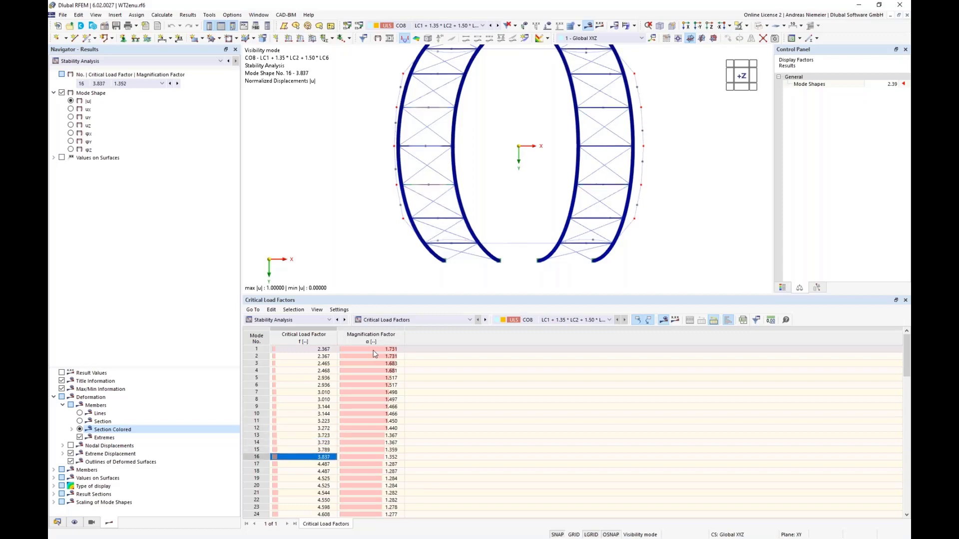
pyautogui.press('Down')
pyautogui.press('Down')
pyautogui.press('Down')
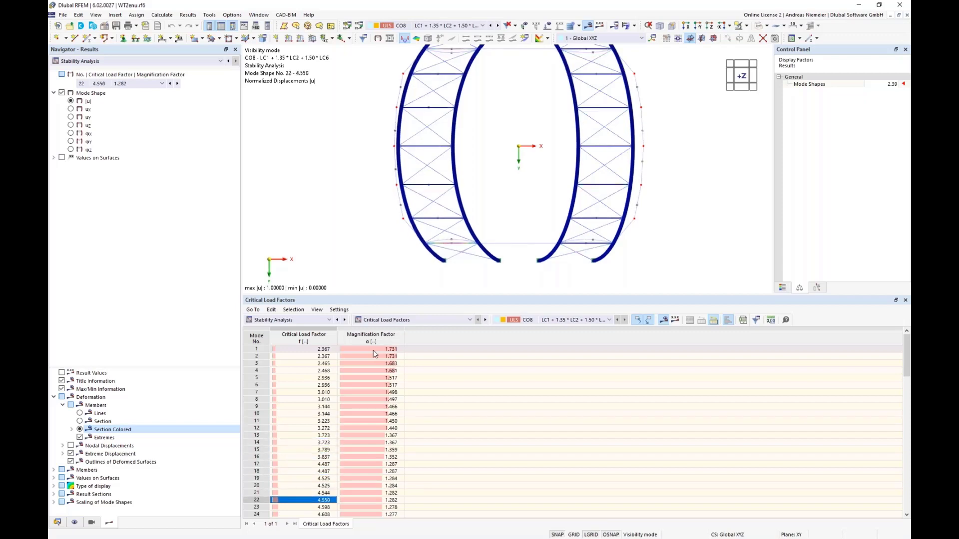
pyautogui.press('Down')
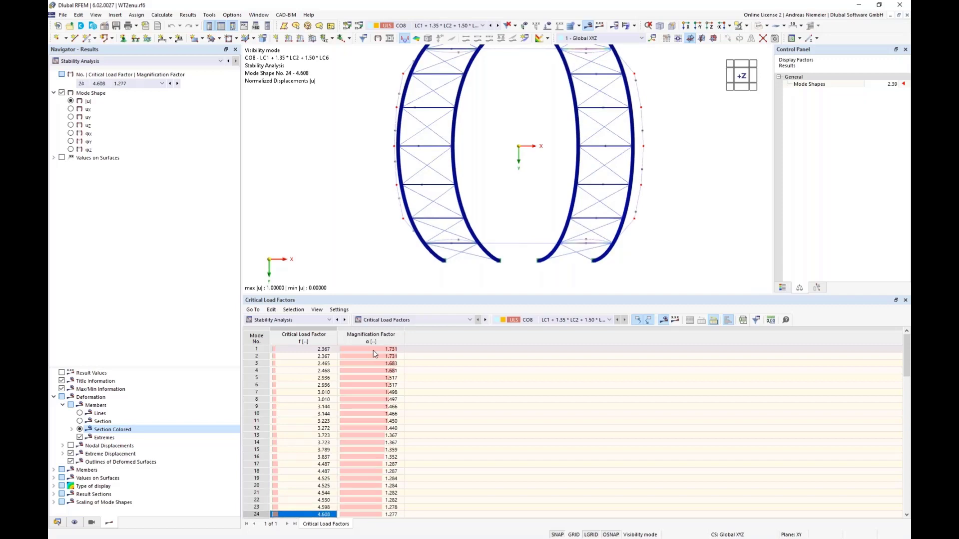
pyautogui.press('Down')
# - View the structure obliquely and examine mode shapes 26 to 53 one after another
pyautogui.keyDown('ctrl'); pyautogui.moveTo(648, 273); pyautogui.dragTo(618, 205, button='middle'); pyautogui.keyUp('ctrl')
pyautogui.scroll(-1, 321, 441)
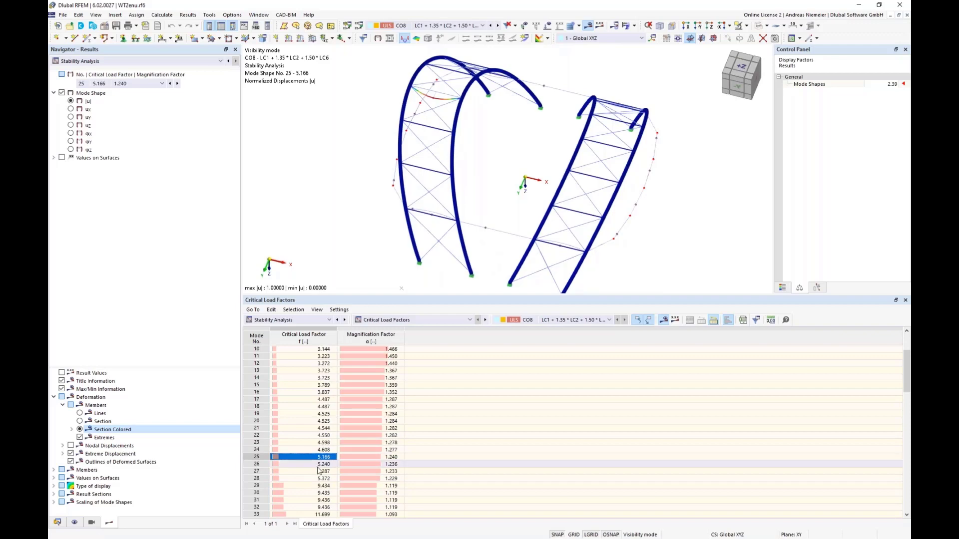
pyautogui.click(327, 464)
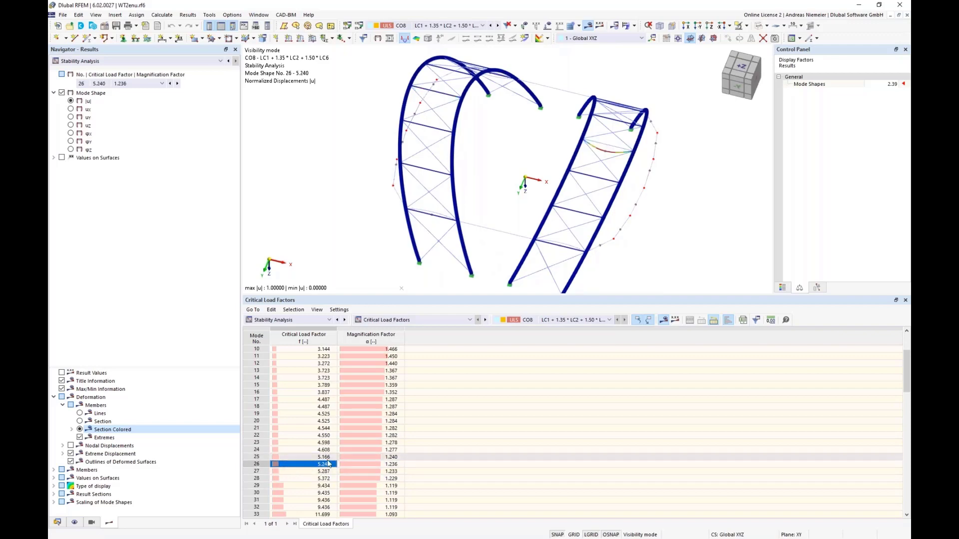
pyautogui.press('Down')
pyautogui.press('Down')
pyautogui.press('Down')
pyautogui.press('Down')
pyautogui.press('Down')
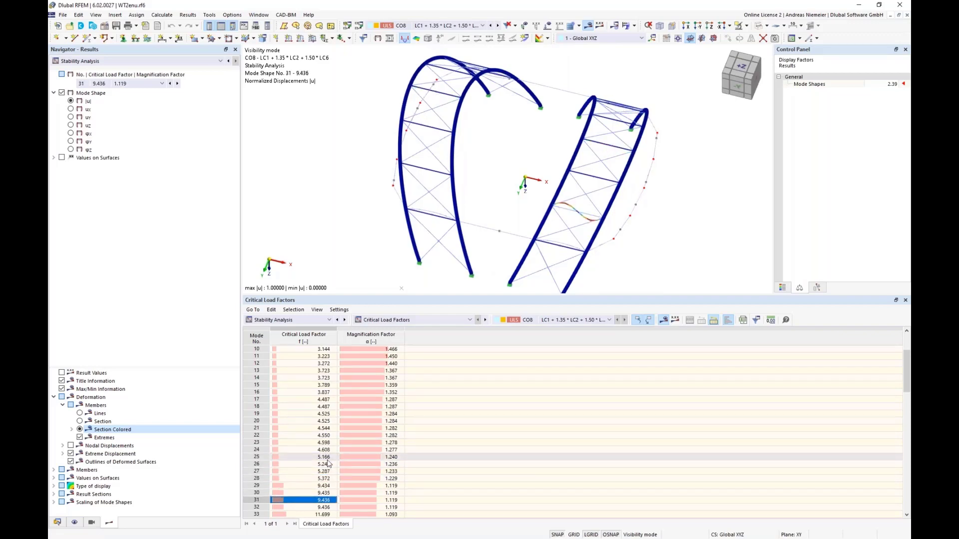
pyautogui.press('Down')
pyautogui.press('Down')
pyautogui.press('Down')
pyautogui.press('Down')
pyautogui.press('Down')
pyautogui.press('Down')
pyautogui.press('Down')
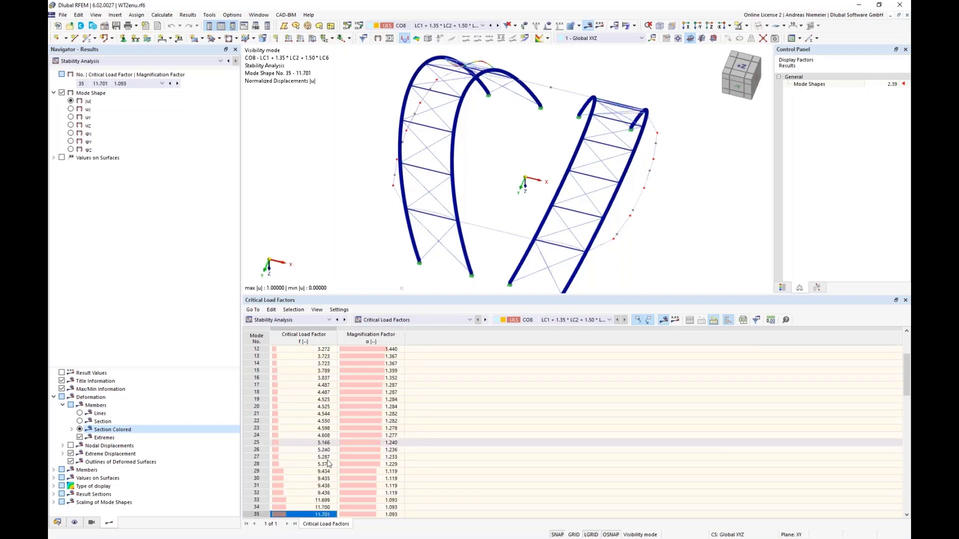
pyautogui.press('Down')
pyautogui.press('Down')
pyautogui.press('Down')
pyautogui.press('Down')
pyautogui.press('Down')
pyautogui.press('Down')
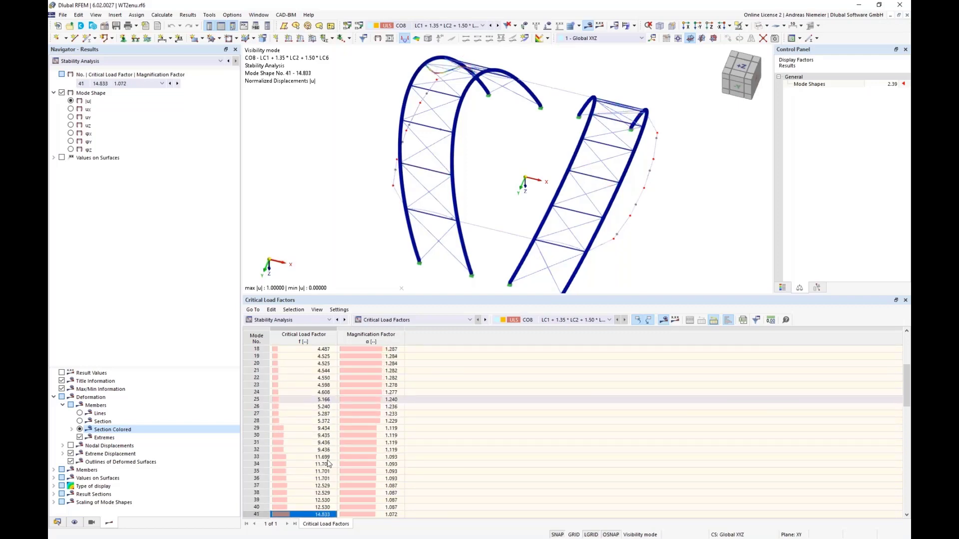
pyautogui.press('Down')
pyautogui.press('Down')
pyautogui.press('Down')
pyautogui.press('Down')
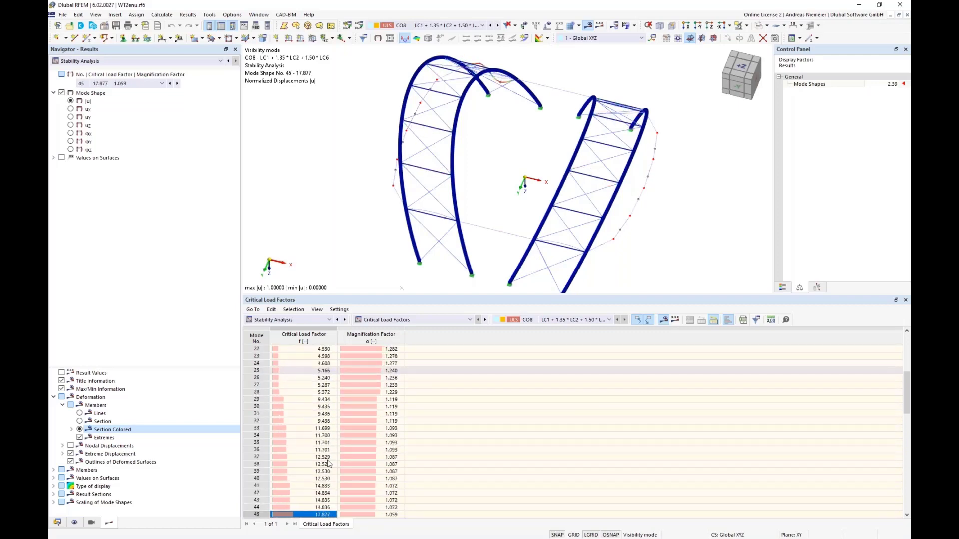
pyautogui.press('Down')
pyautogui.press('Down')
pyautogui.press('Down')
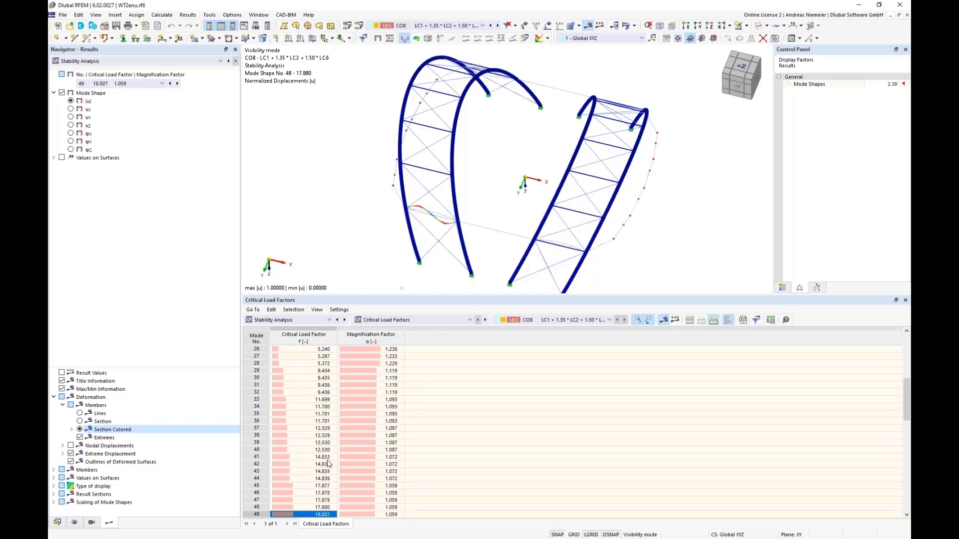
pyautogui.press('Down')
pyautogui.press('Down')
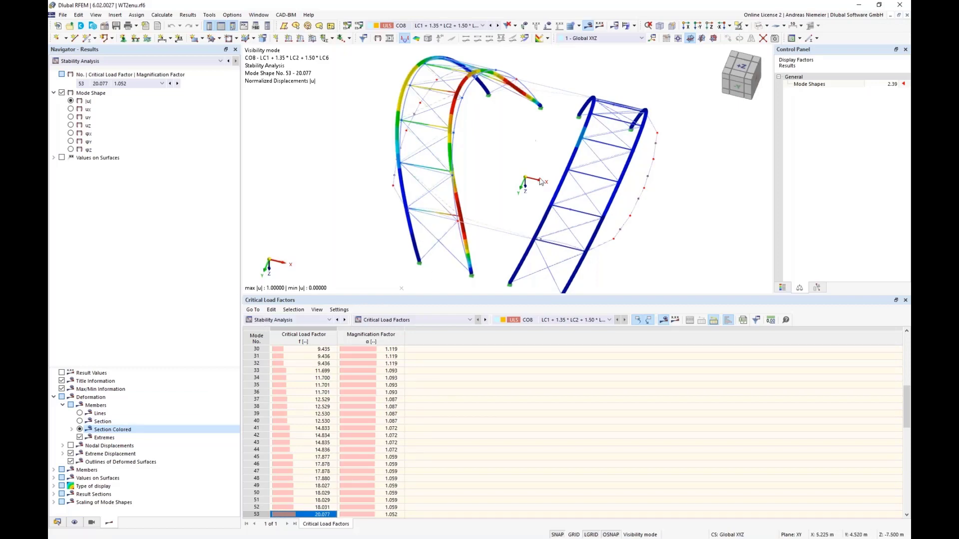
# - Examine mode shape 53 in the -X view, and return to mode shape 35 in an oblique view
pyautogui.keyDown('ctrl'); pyautogui.moveTo(687, 246); pyautogui.dragTo(610, 186, button='middle'); pyautogui.keyUp('ctrl')
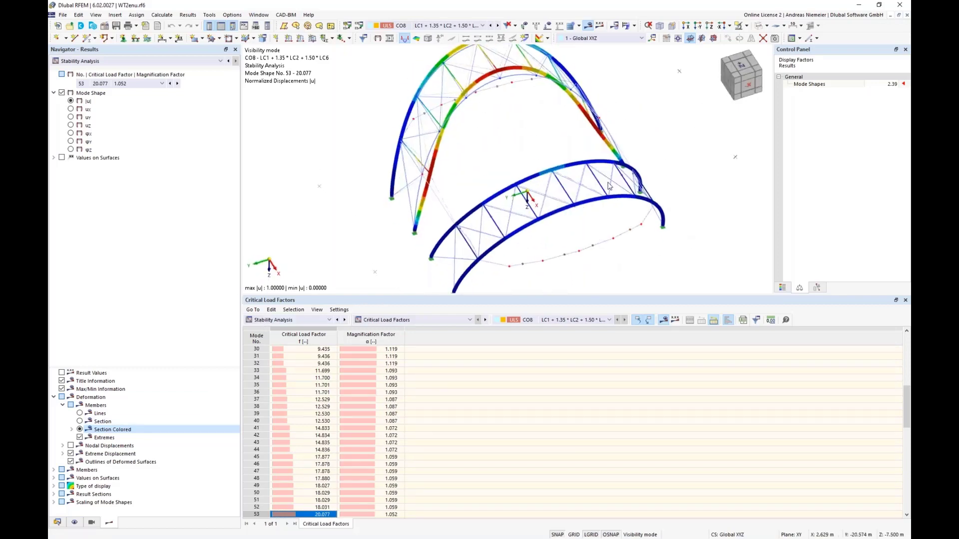
pyautogui.click(751, 88)
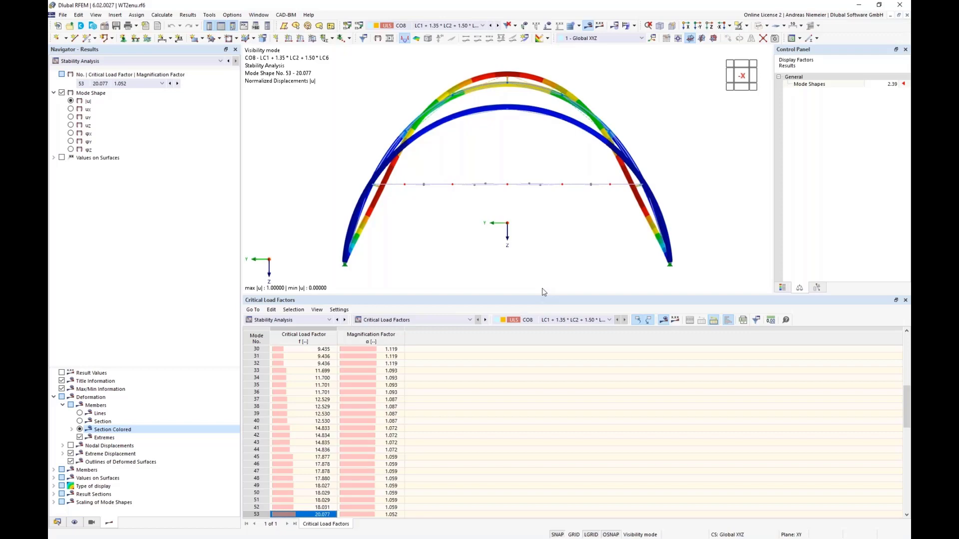
pyautogui.click(321, 479)
pyautogui.click(321, 436)
pyautogui.click(319, 386)
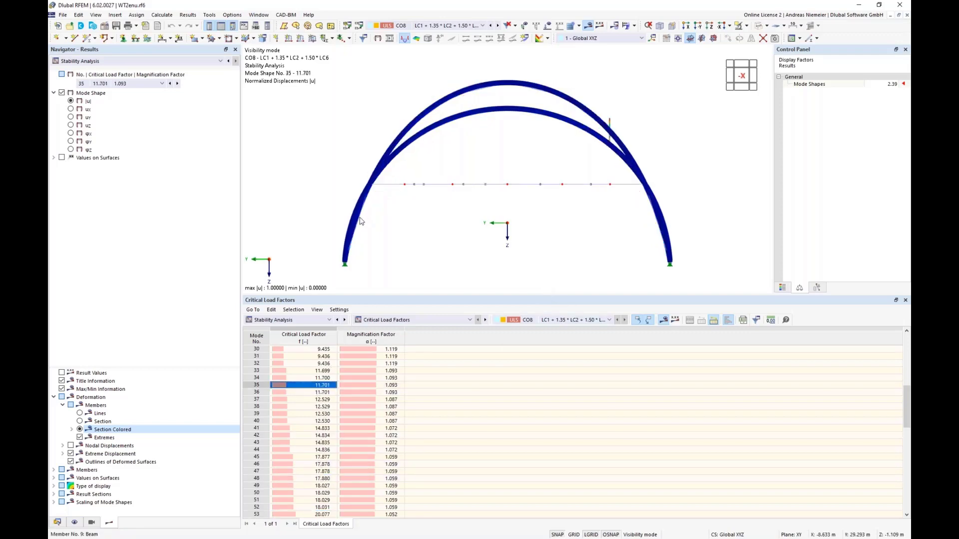
pyautogui.scroll(-1, 341, 224)
pyautogui.keyDown('ctrl'); pyautogui.moveTo(327, 193); pyautogui.dragTo(442, 211, button='middle'); pyautogui.keyUp('ctrl')
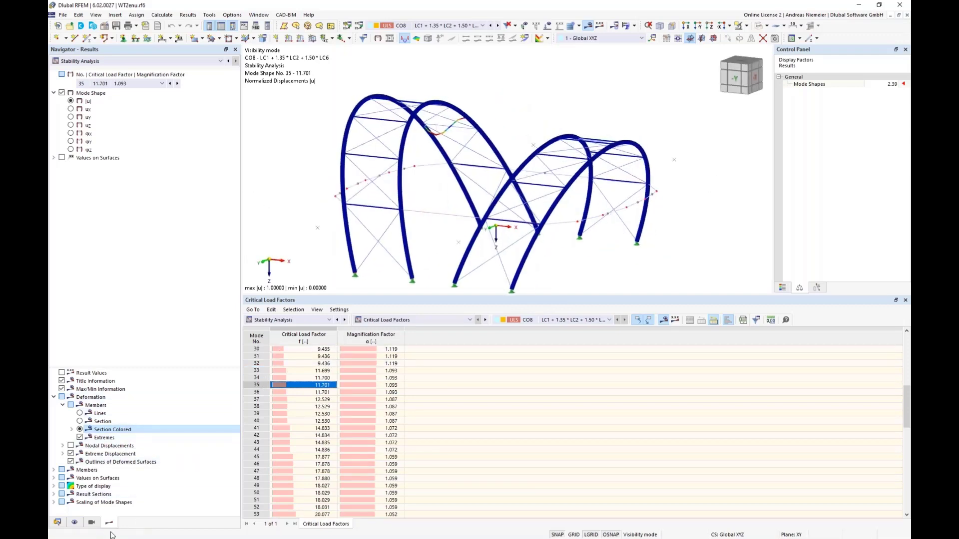
# - Hide the members of sections R 28, Cable PE 30 and CHS 1000/25/H, leaving only CHS 250/8/H displayed
pyautogui.click(91, 523)
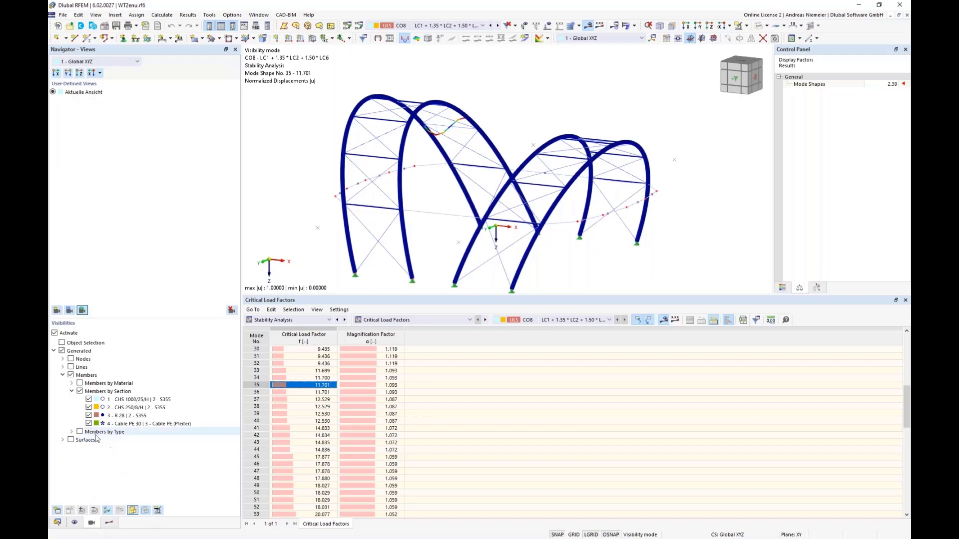
pyautogui.click(89, 416)
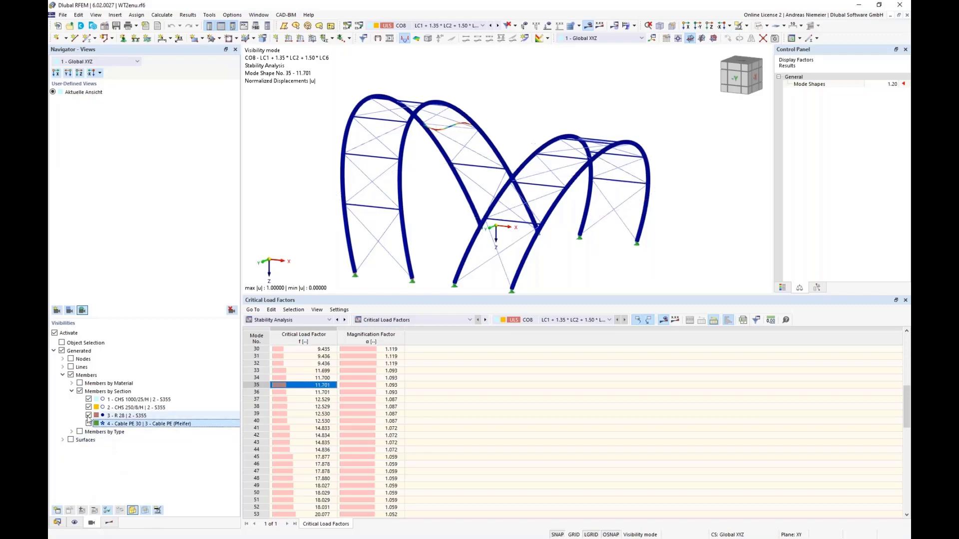
pyautogui.click(88, 423)
pyautogui.click(88, 400)
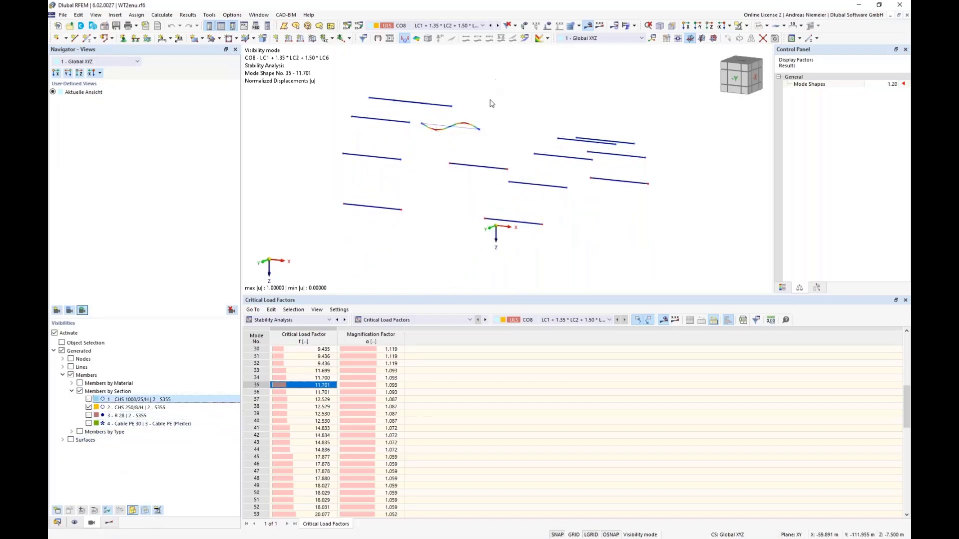
# - Select all CHS 250/8/H members and open them together for editing
pyautogui.scroll(-4, 483, 130)
pyautogui.moveTo(382, 77); pyautogui.dragTo(652, 227)
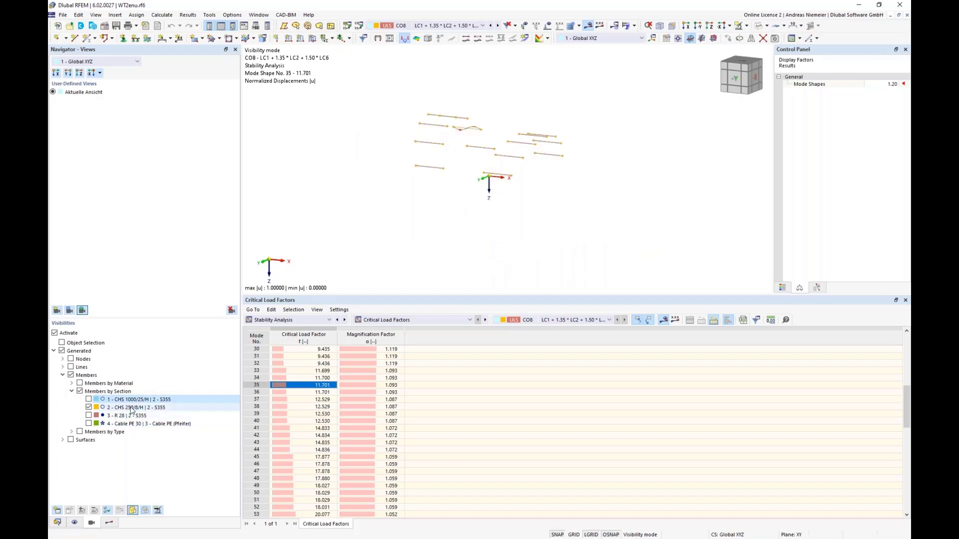
pyautogui.scroll(3, 431, 133)
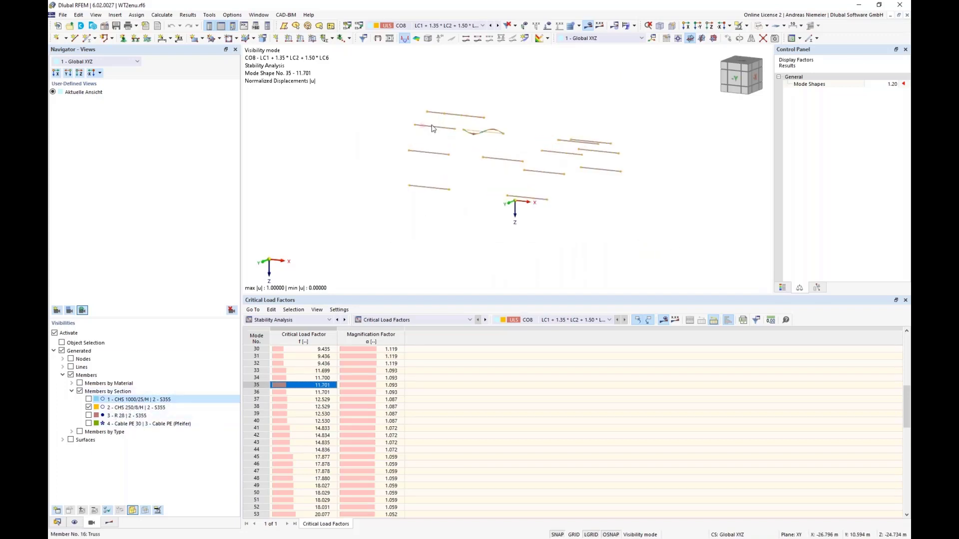
pyautogui.rightClick(431, 128)
pyautogui.rightClick(428, 128)
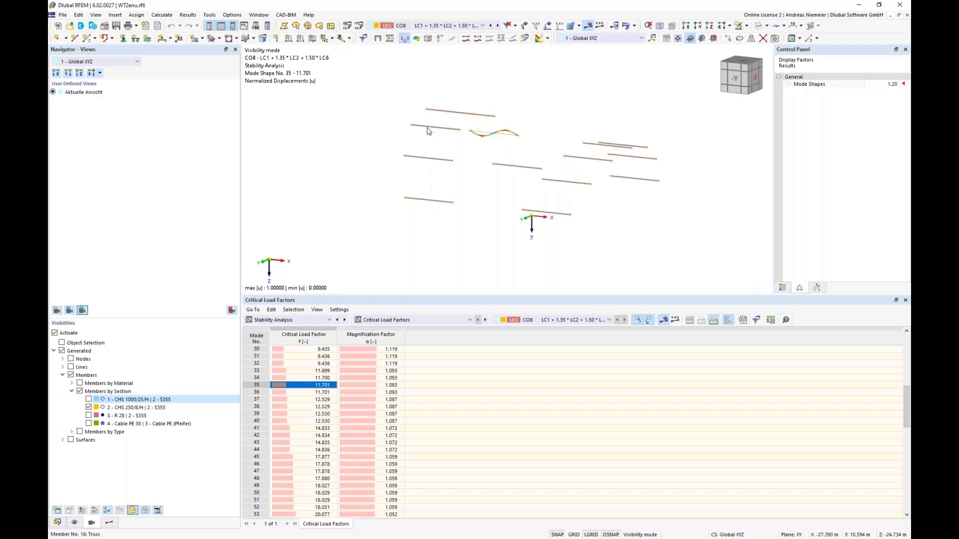
pyautogui.moveTo(581, 168)
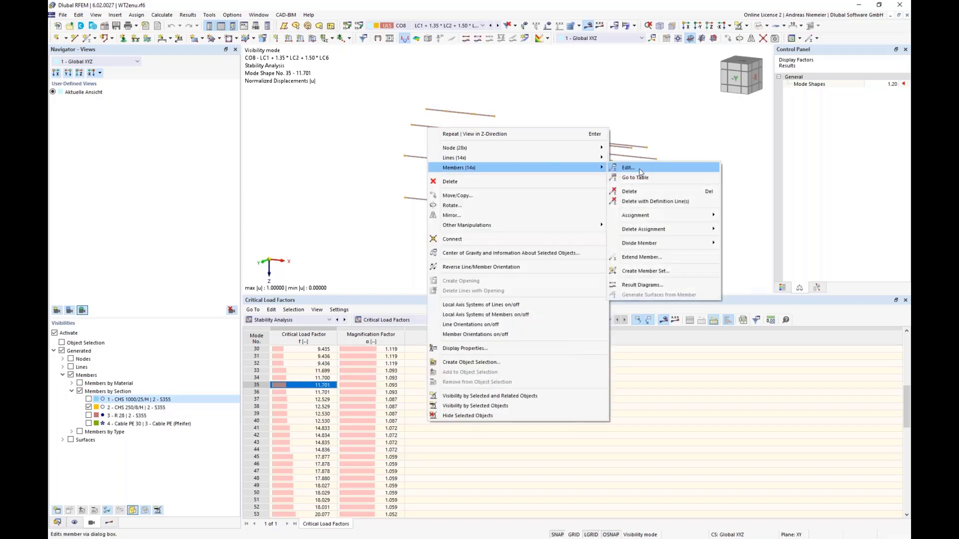
pyautogui.click(614, 171)
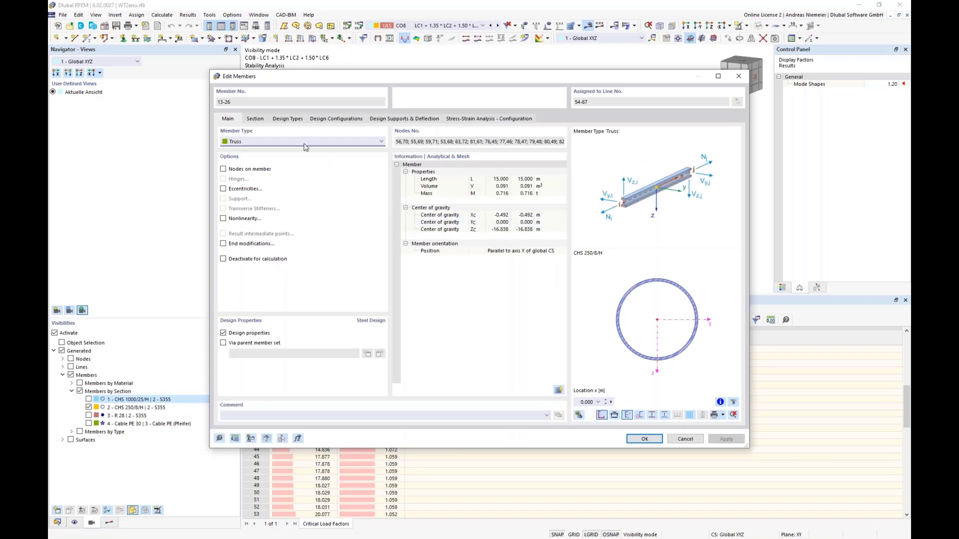
# - Assign new steel design effective lengths to the CHS 250/8/H members, with torsional and lateral-torsional buckling excluded and default nodal supports
pyautogui.click(288, 119)
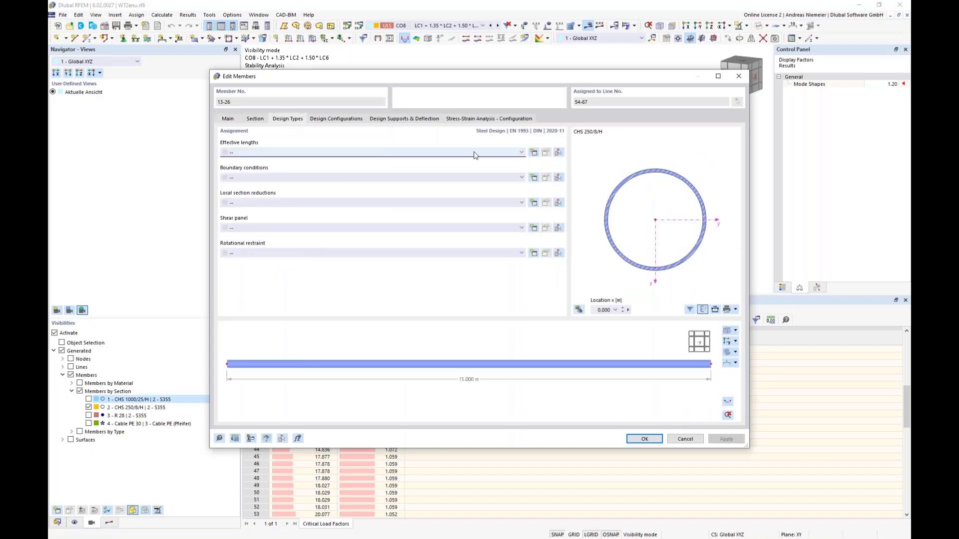
pyautogui.click(533, 152)
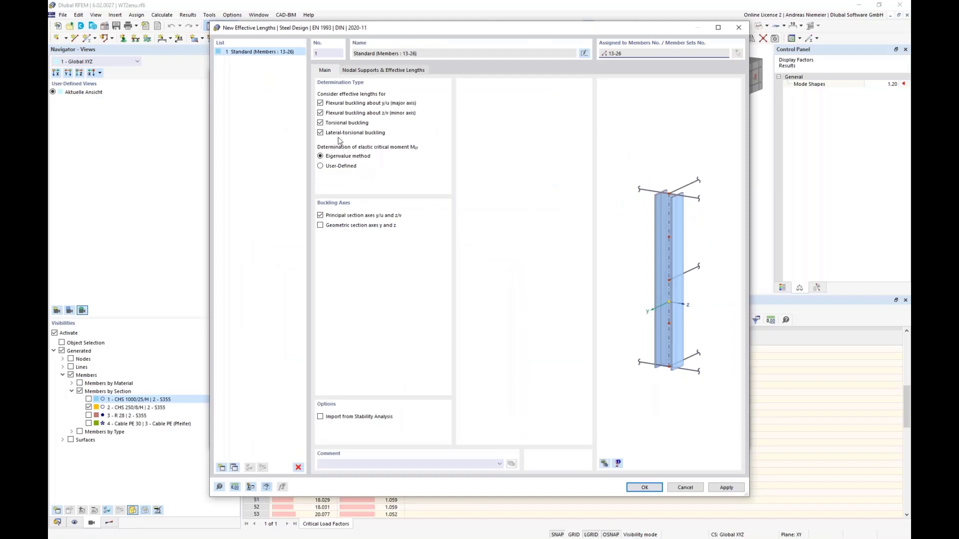
pyautogui.click(320, 123)
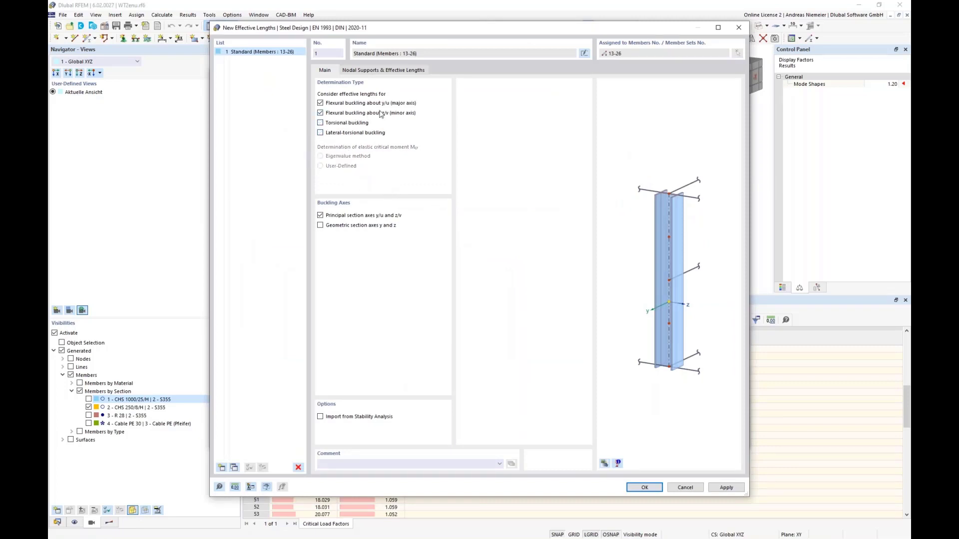
pyautogui.click(380, 72)
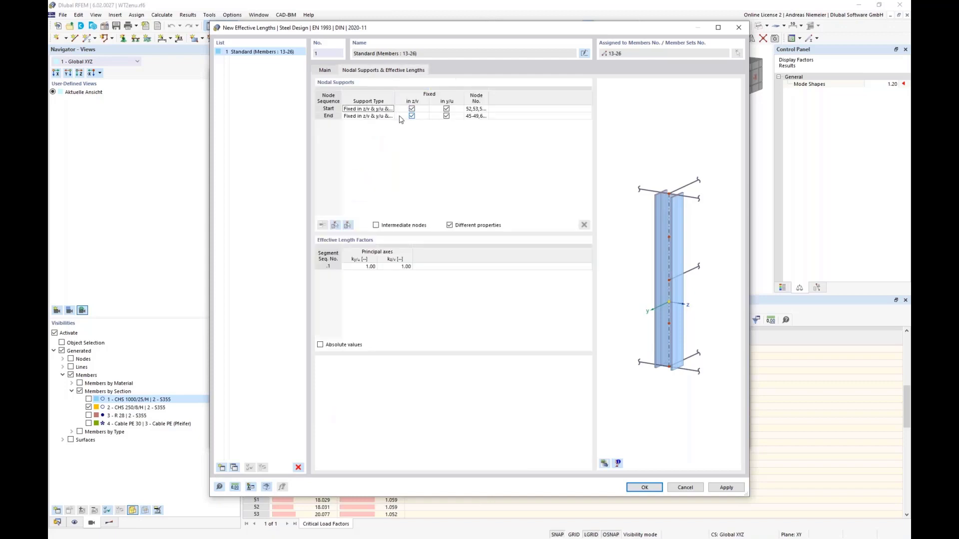
pyautogui.click(632, 487)
pyautogui.click(644, 439)
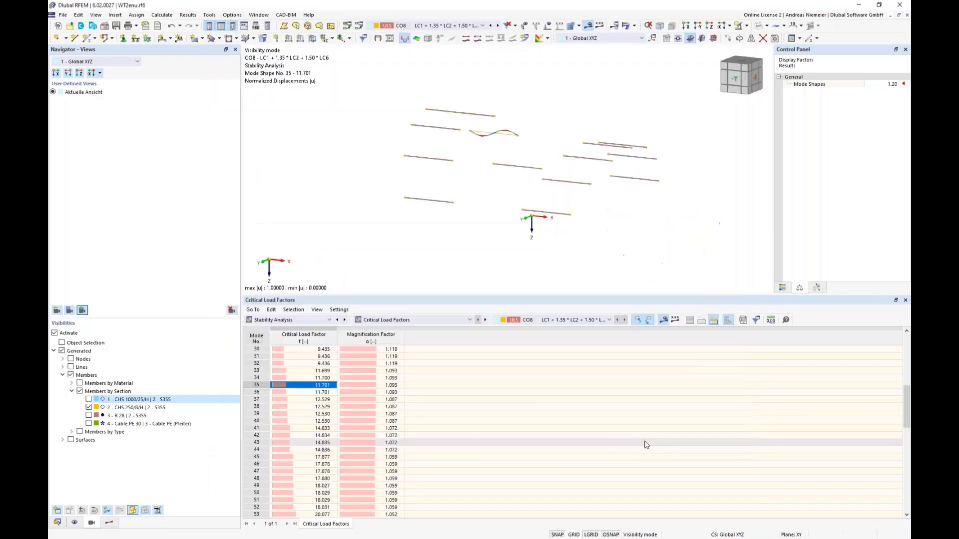
# - Run the Steel Design check and display the members' design ratios
pyautogui.click(634, 25)
pyautogui.click(640, 63)
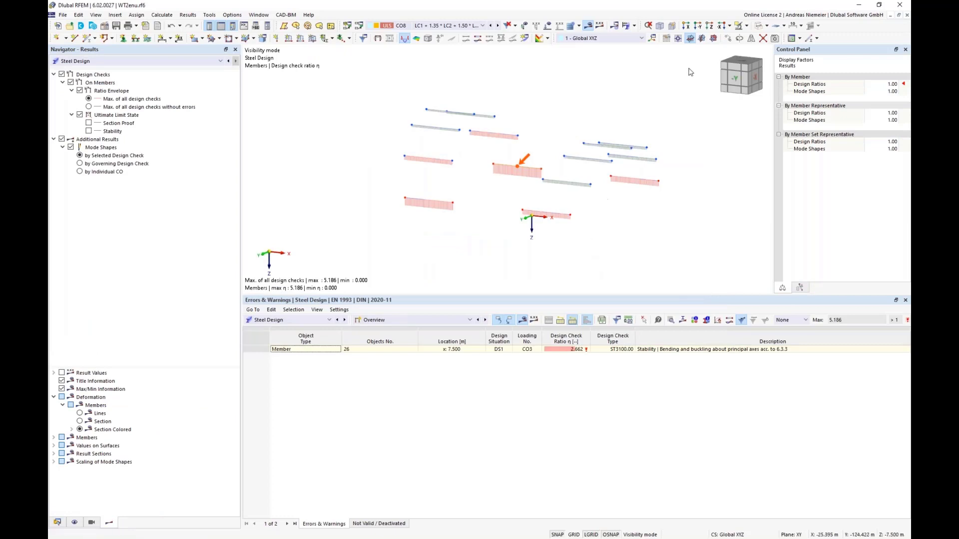
# - Display the CHS 1000/25/H and R 28 members again to view their design ratios in an oblique view
pyautogui.click(91, 523)
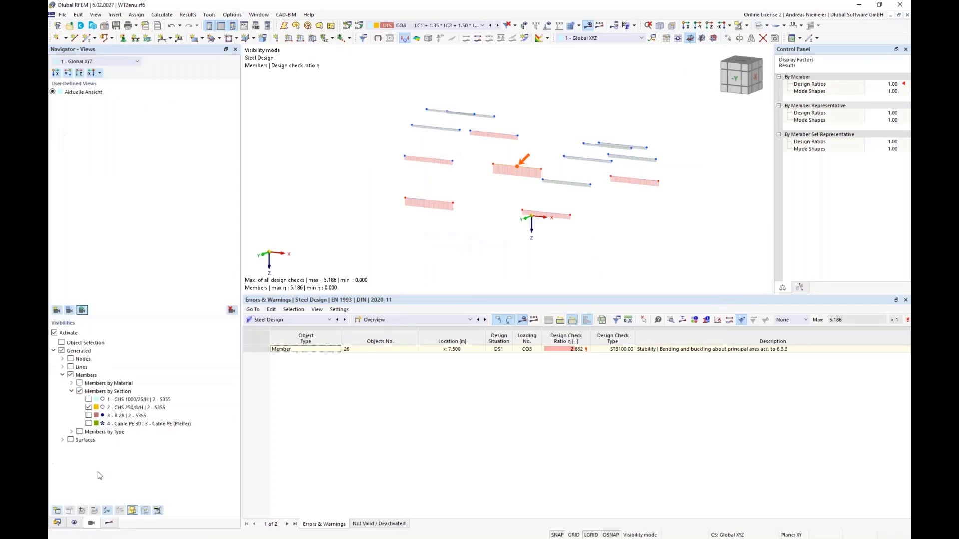
pyautogui.click(89, 400)
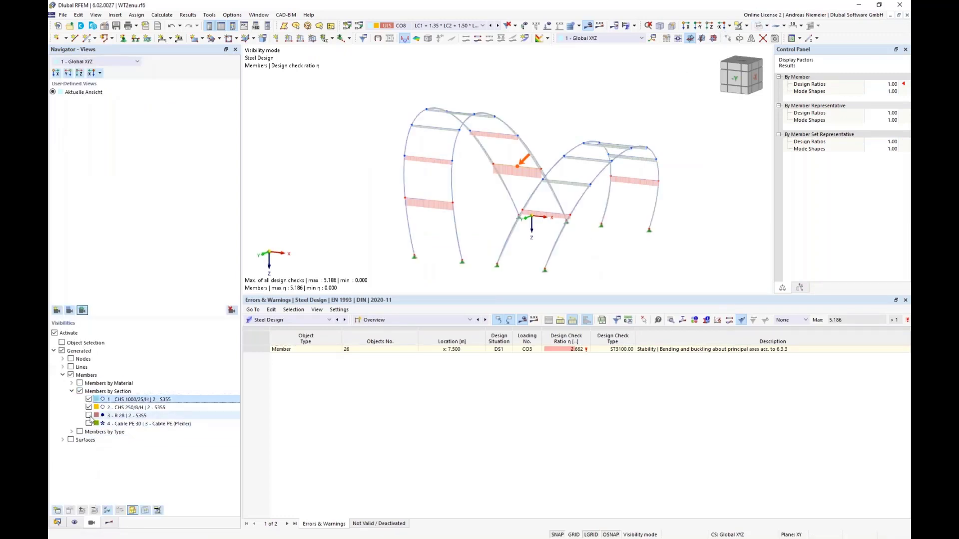
pyautogui.click(89, 416)
pyautogui.scroll(-2, 440, 194)
pyautogui.keyDown('ctrl'); pyautogui.moveTo(401, 215); pyautogui.dragTo(374, 236, button='middle'); pyautogui.keyUp('ctrl')
pyautogui.scroll(2, 440, 214)
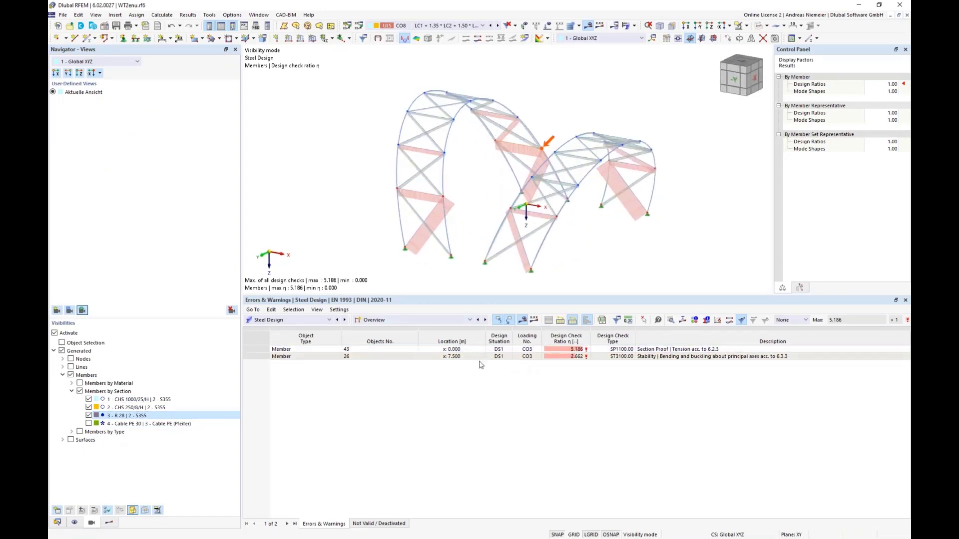
# - List the steel design ratios by member and select the bending and buckling stability check of member 17
pyautogui.click(389, 320)
pyautogui.click(394, 345)
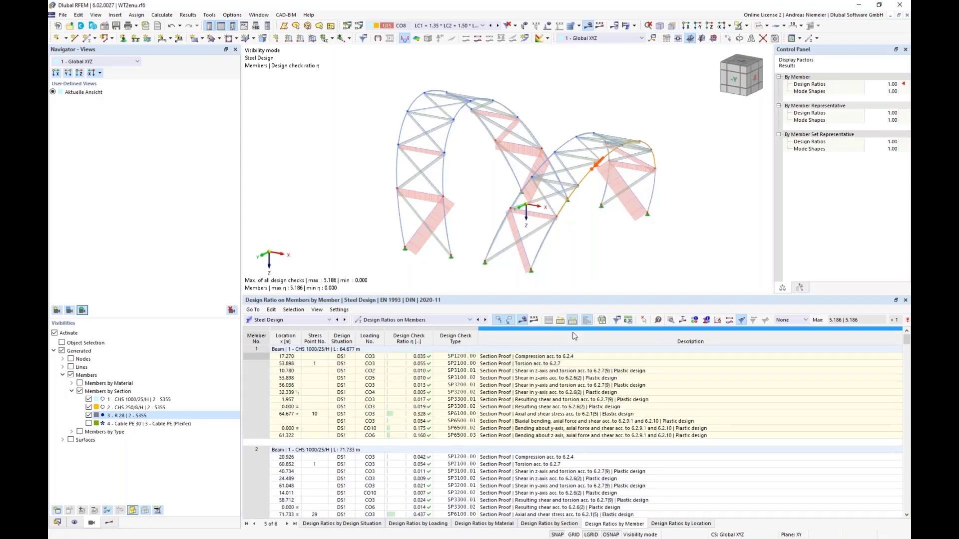
pyautogui.click(425, 192)
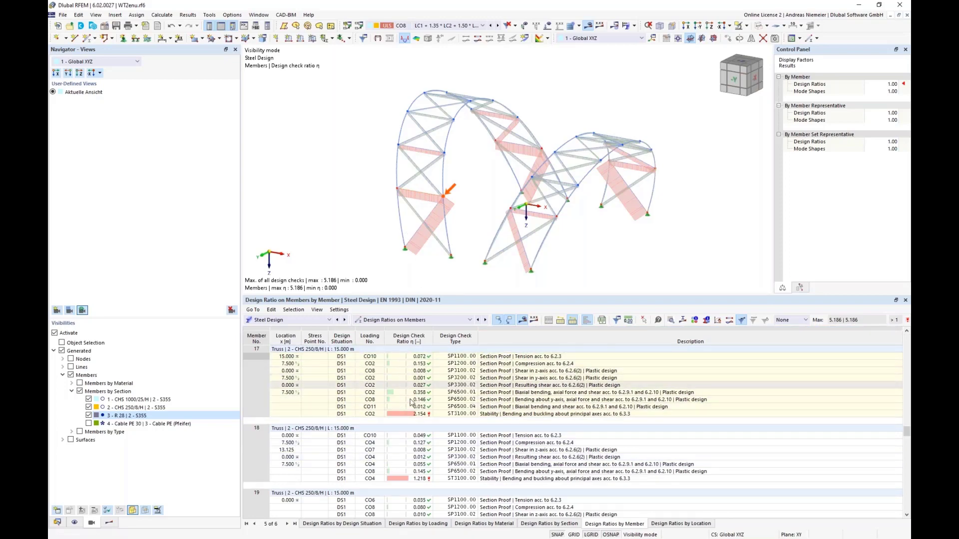
pyautogui.click(492, 418)
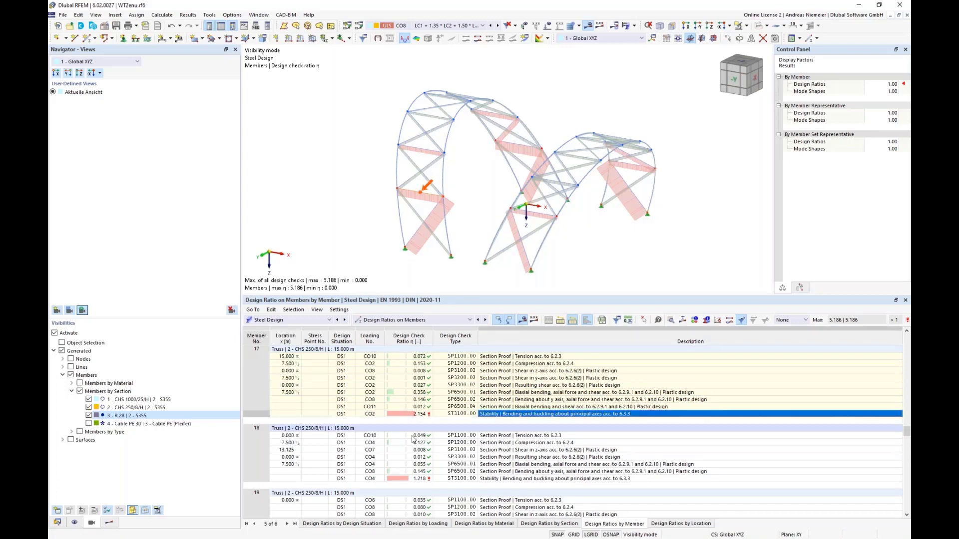
# - Examine the ST3100 design check details of member 17 down to the final design ratio formula, and close them
pyautogui.click(674, 328)
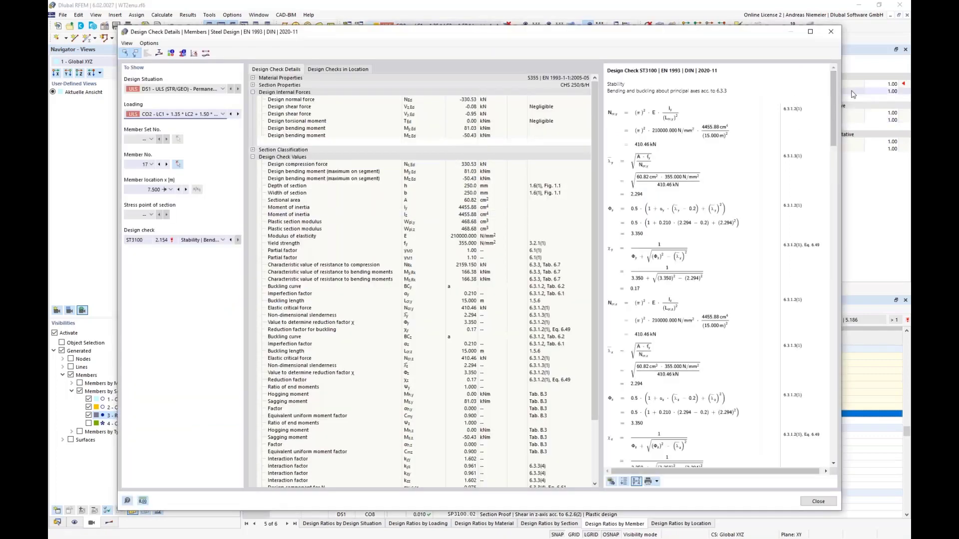
pyautogui.moveTo(833, 100); pyautogui.dragTo(824, 338)
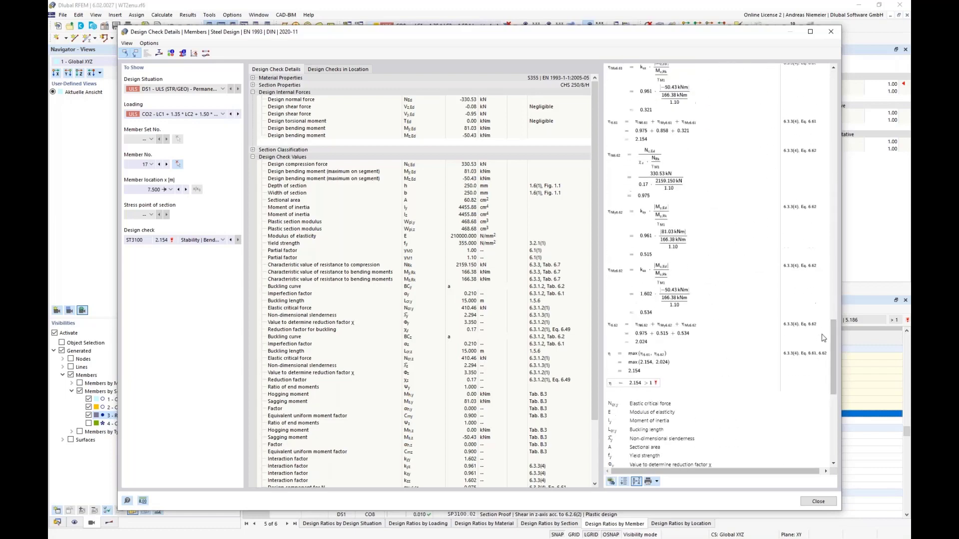
pyautogui.click(609, 380)
pyautogui.click(818, 502)
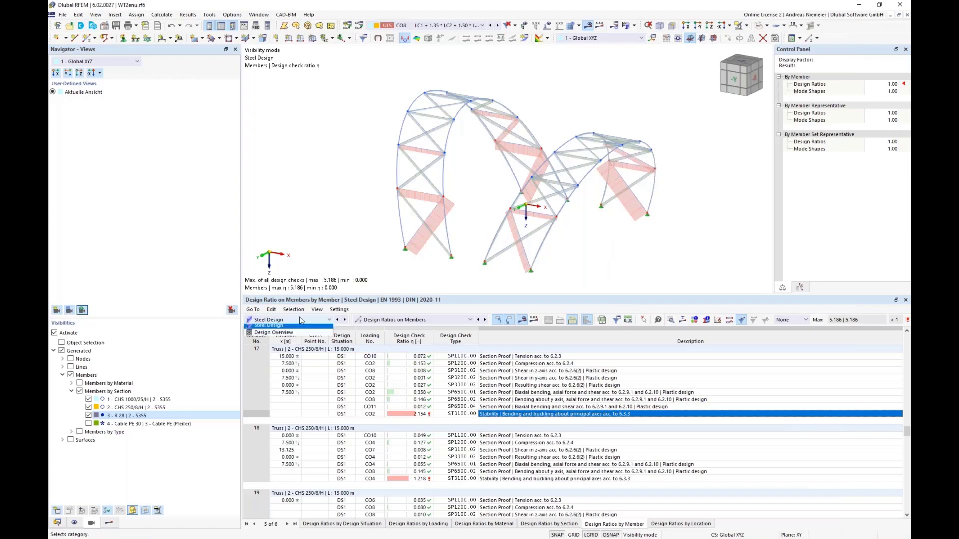
# - Exclude all members from the stress-strain analysis so that only surfaces are analyzed for stresses
pyautogui.click(299, 320)
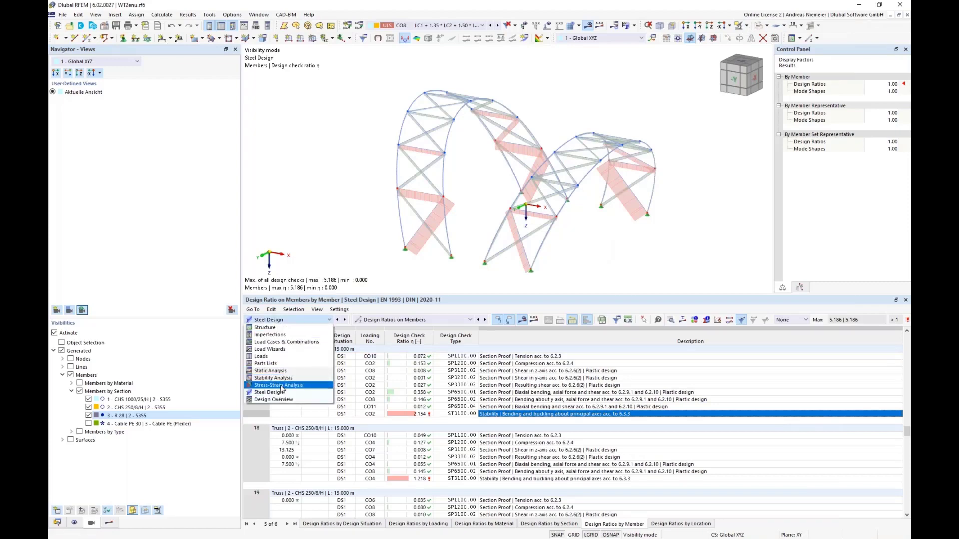
pyautogui.click(300, 385)
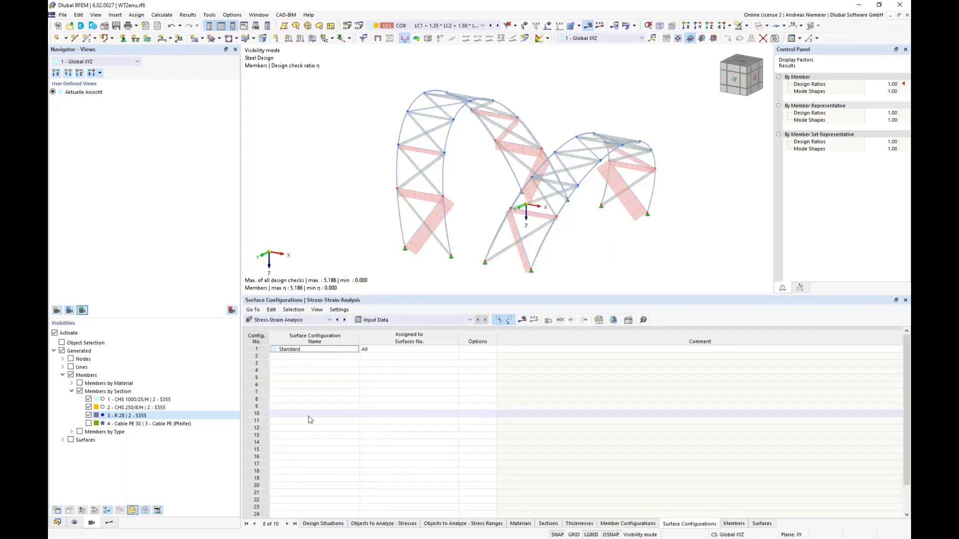
pyautogui.click(372, 525)
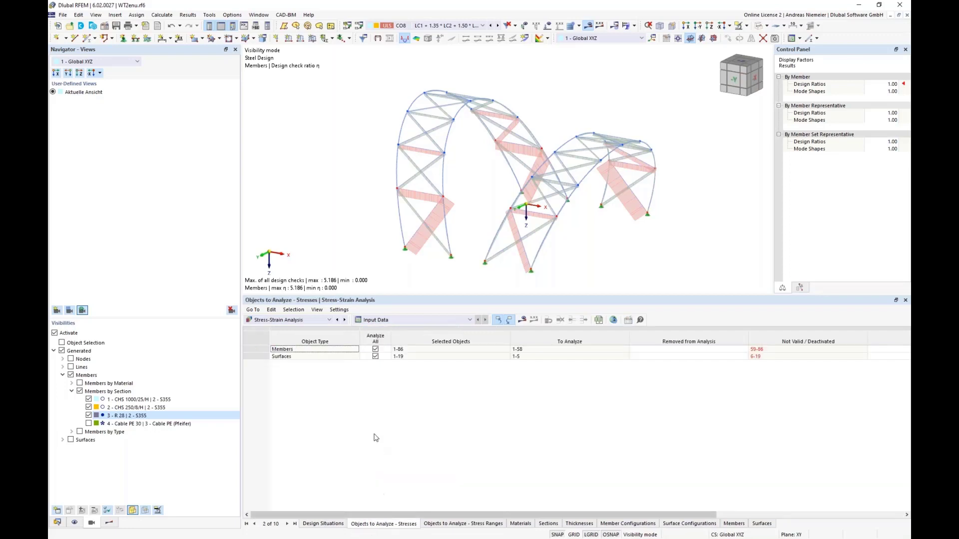
pyautogui.click(376, 349)
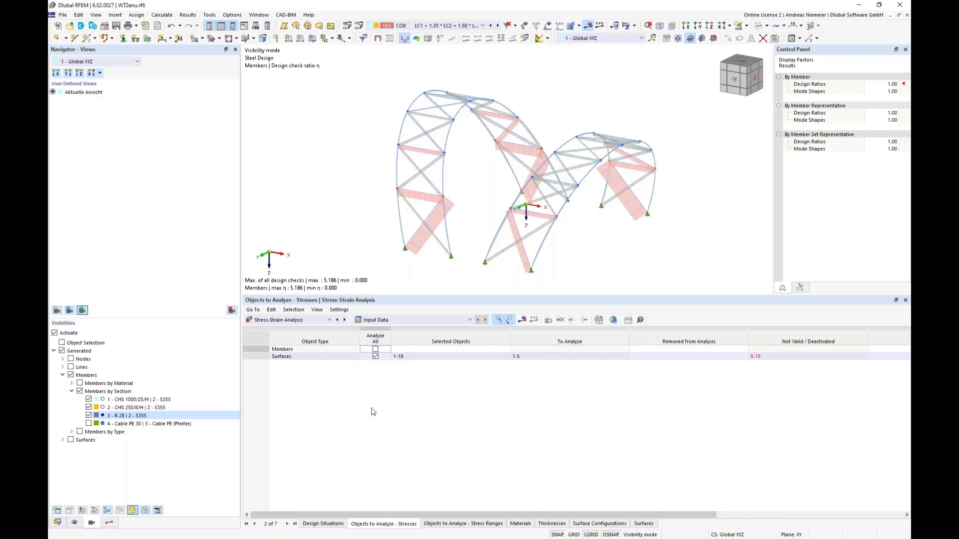
# - Edit the Standard surface configuration to calculate only the membrane stresses σx,m and σy,m
pyautogui.click(595, 524)
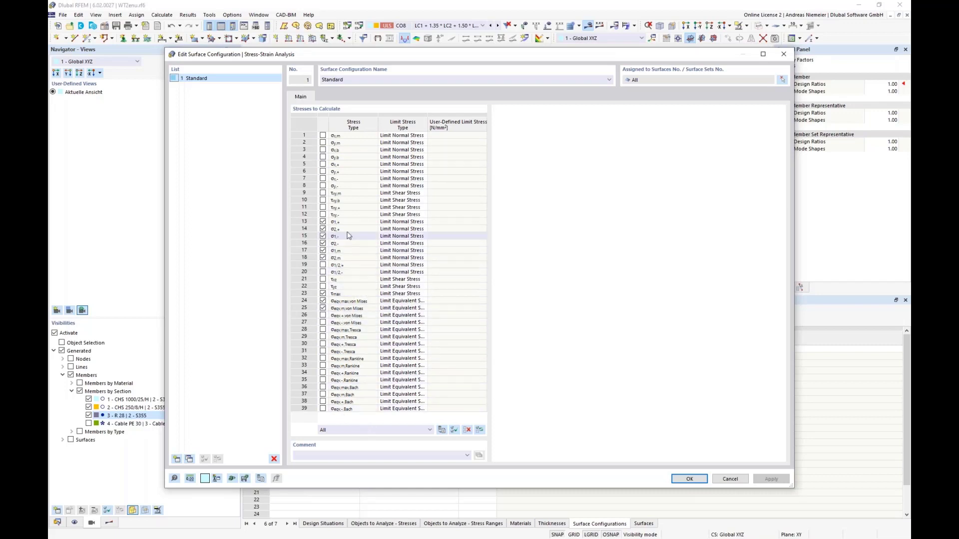
pyautogui.click(467, 429)
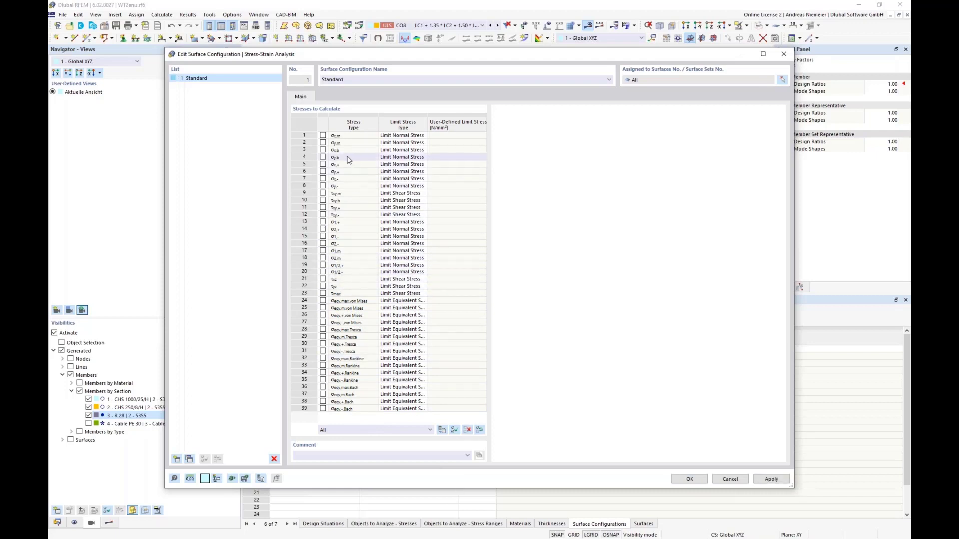
pyautogui.click(323, 136)
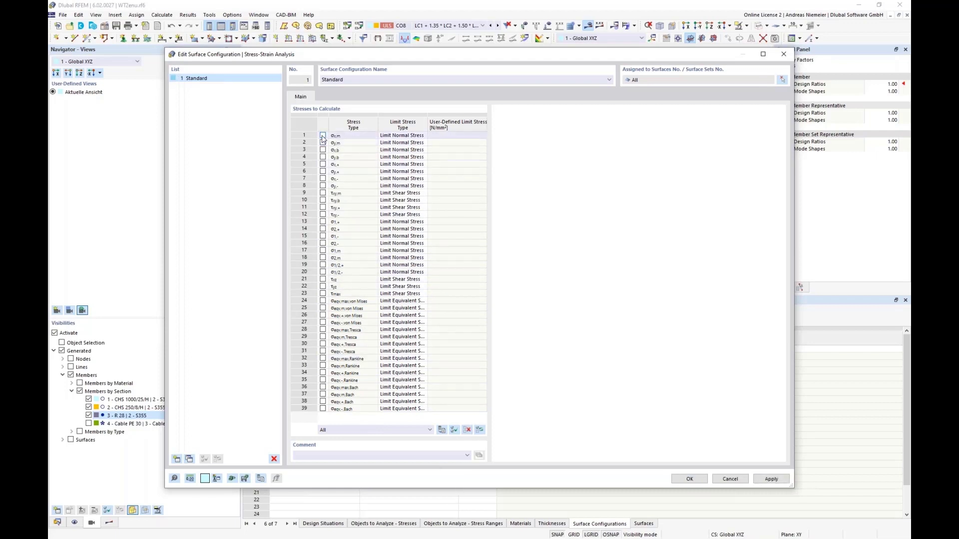
pyautogui.click(323, 143)
# - Change the limit stress type of both σx,m and σy,m to User
pyautogui.click(404, 141)
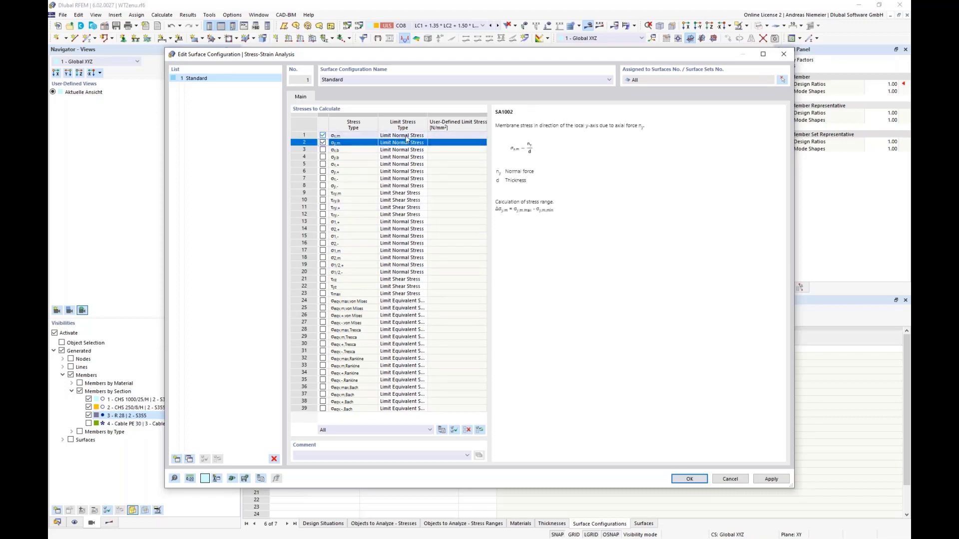
pyautogui.click(406, 136)
pyautogui.click(406, 136)
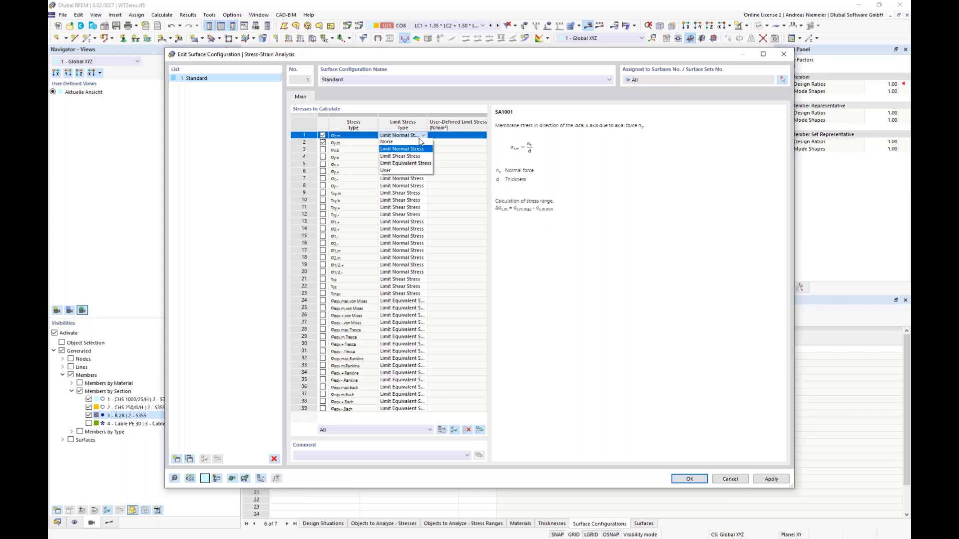
pyautogui.click(395, 170)
pyautogui.click(419, 144)
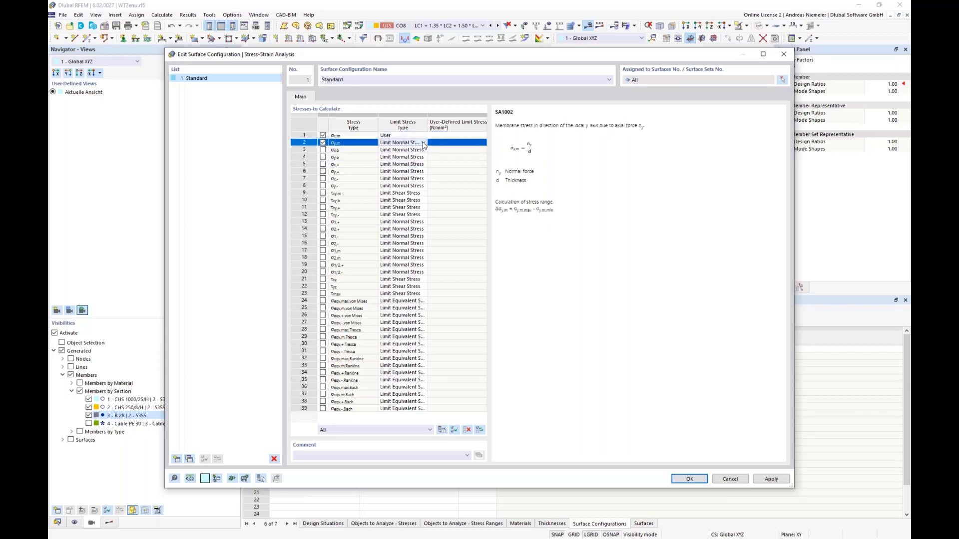
pyautogui.click(424, 144)
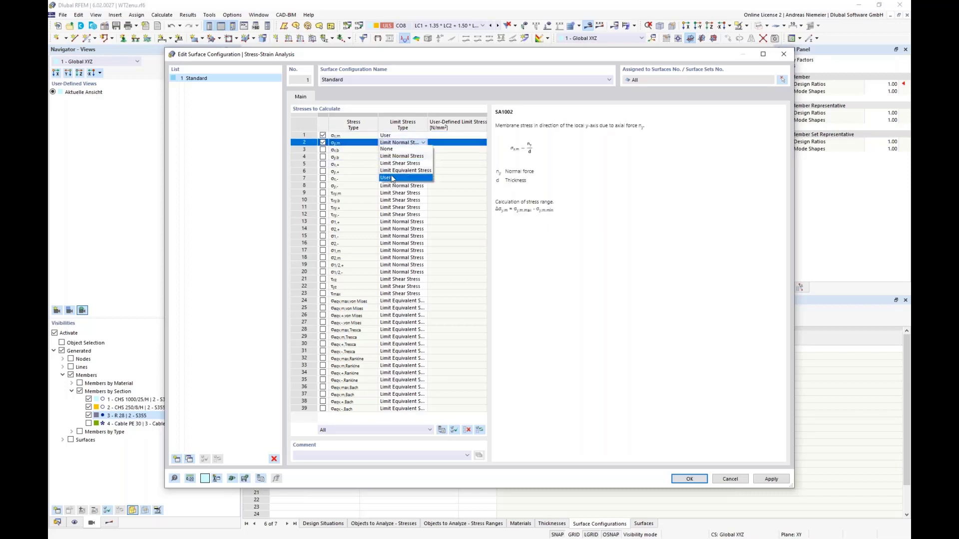
pyautogui.click(392, 178)
# - Set the user-defined limit stresses to 30 N/mm² for σx,m and 26 N/mm² for σy,m, and accept the surface configuration
pyautogui.click(457, 135)
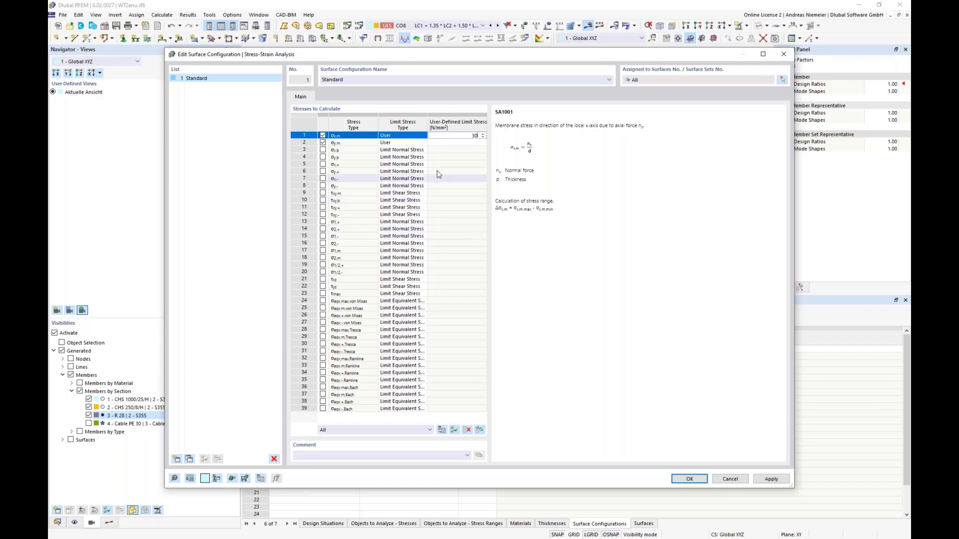
pyautogui.click(455, 143)
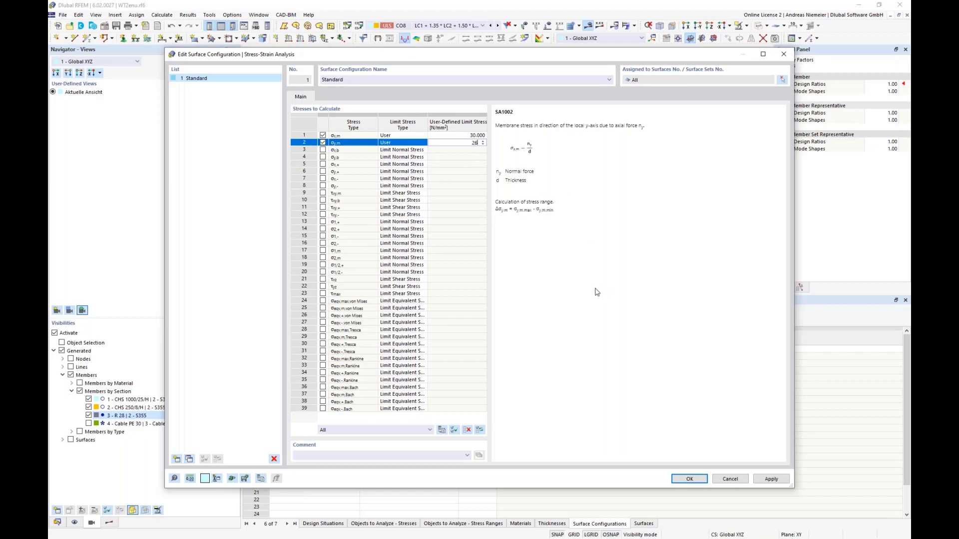
pyautogui.write('26')
pyautogui.click(475, 168)
pyautogui.click(469, 136)
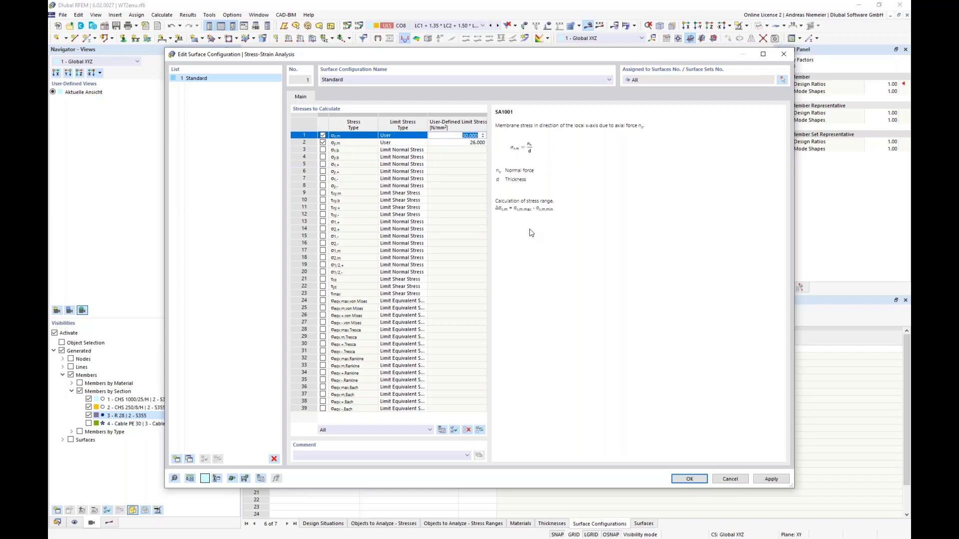
pyautogui.click(688, 479)
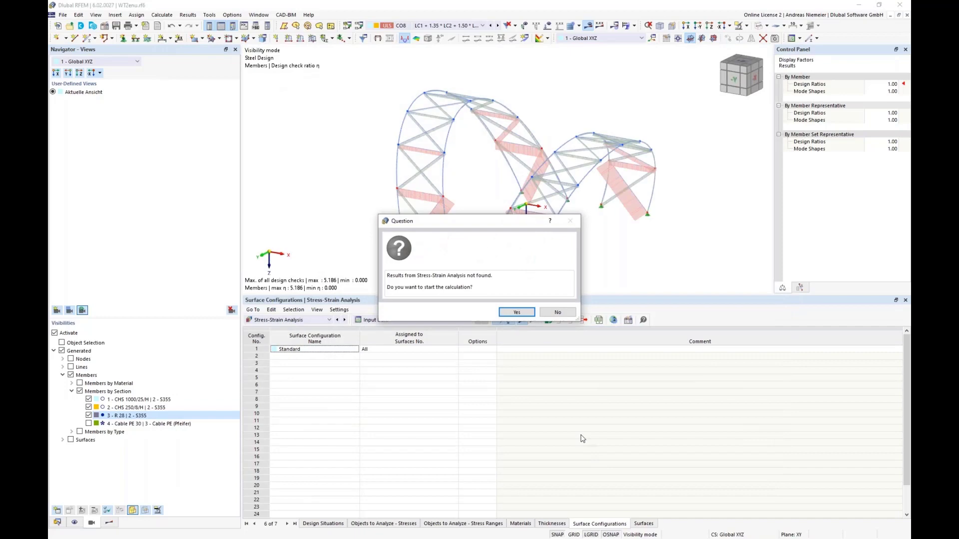
# - Run the stress-strain analysis and deactivate the visibilities to show the stresses on the whole structure
pyautogui.click(516, 312)
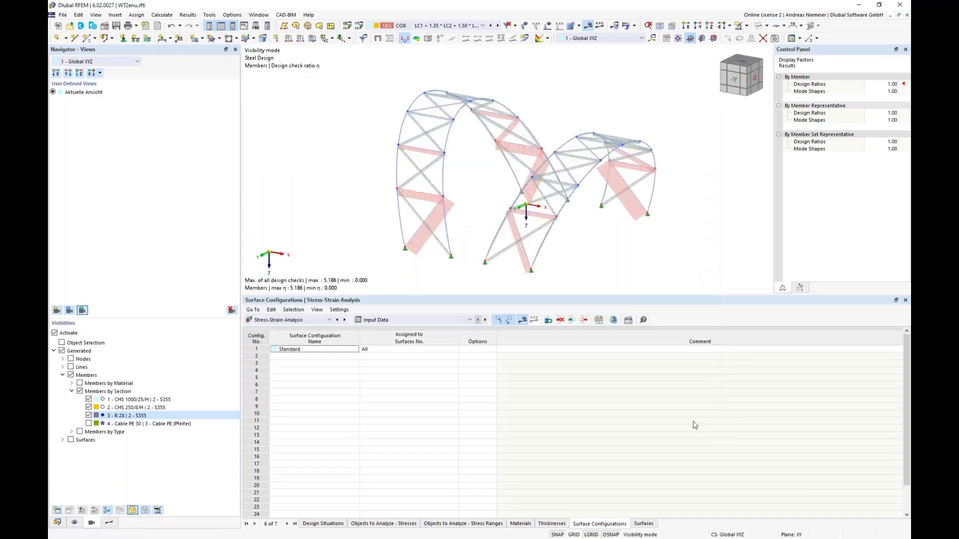
pyautogui.click(91, 523)
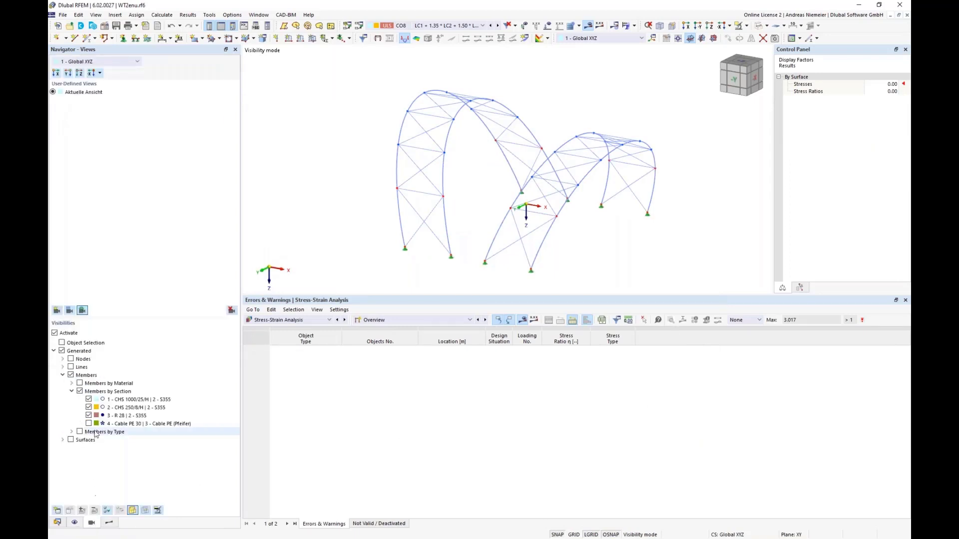
pyautogui.click(54, 333)
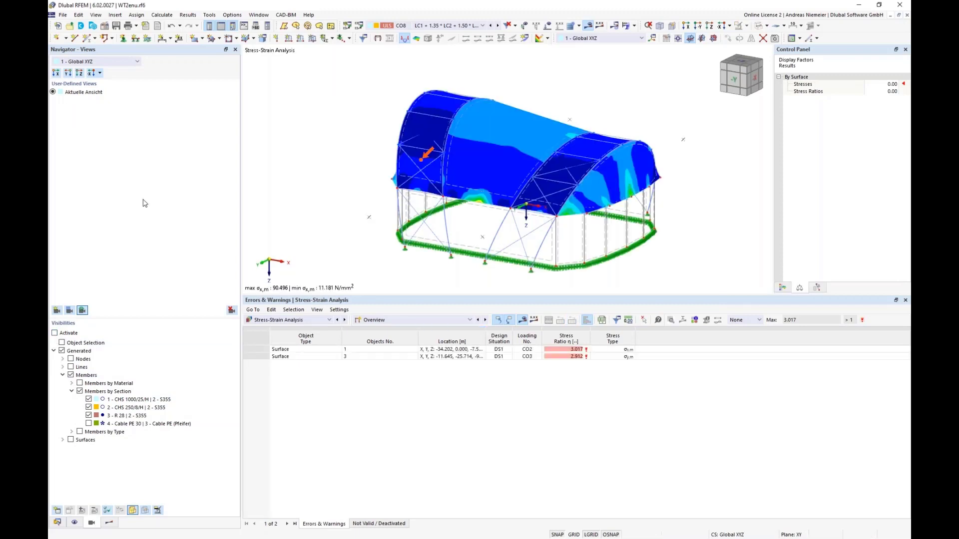
# - View the membrane stresses σx,m and σy,m one after the other on the surfaces
pyautogui.click(109, 523)
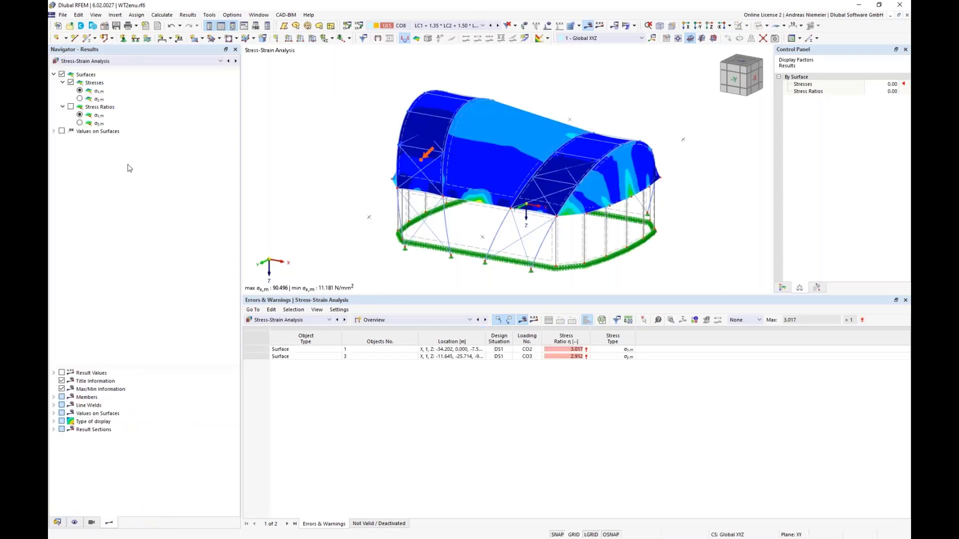
pyautogui.click(79, 92)
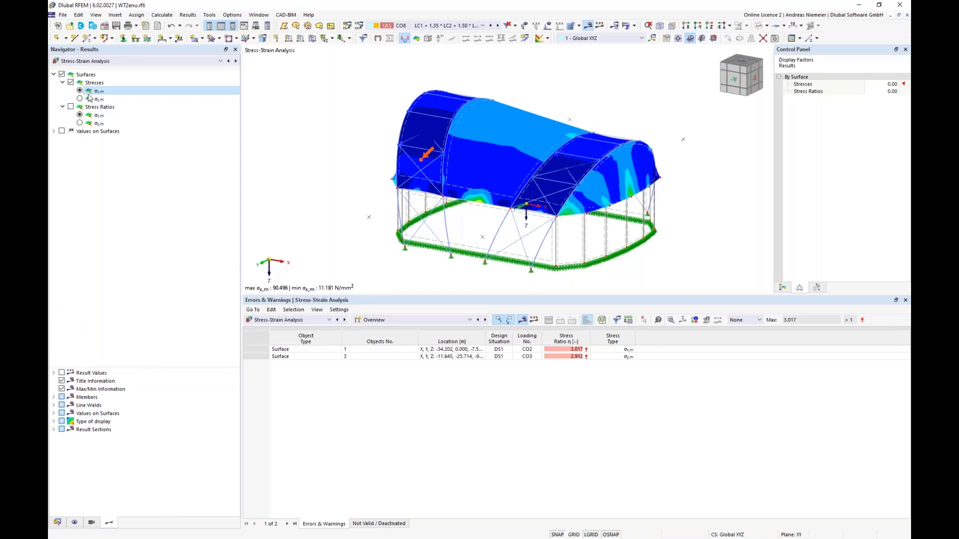
pyautogui.keyDown('ctrl'); pyautogui.moveTo(280, 223); pyautogui.dragTo(310, 202, button='middle'); pyautogui.keyUp('ctrl')
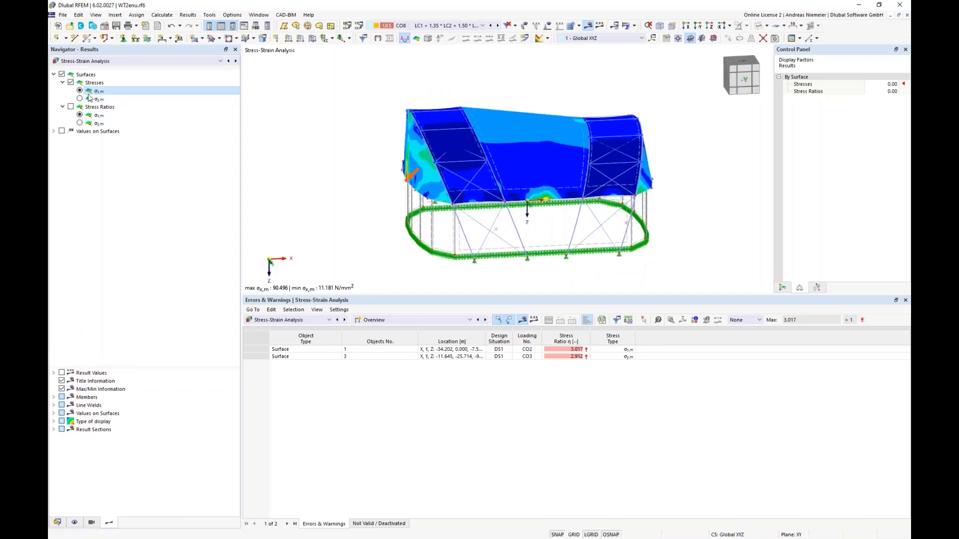
pyautogui.click(80, 99)
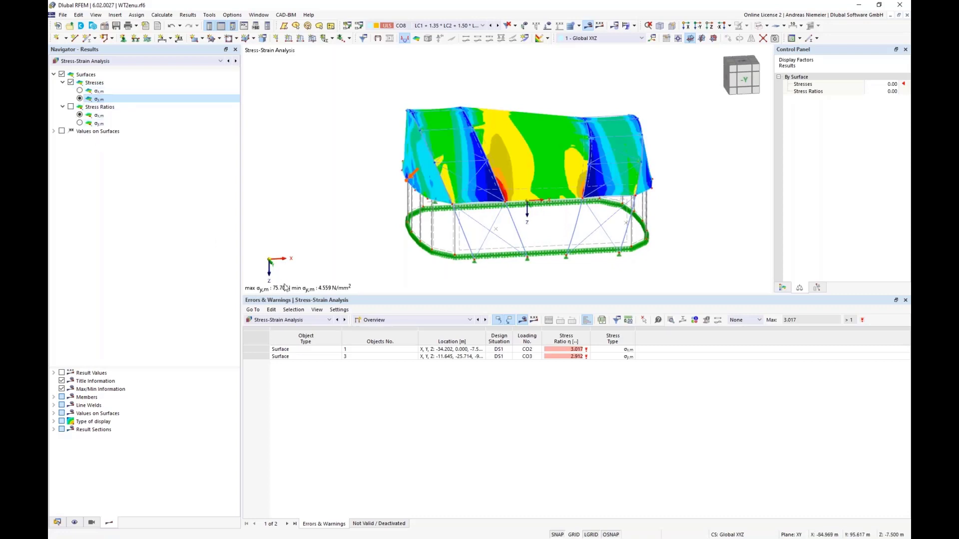
# - Display the σx,m stress ratios on the membrane surfaces with their color scale and examine them from several angles
pyautogui.click(71, 107)
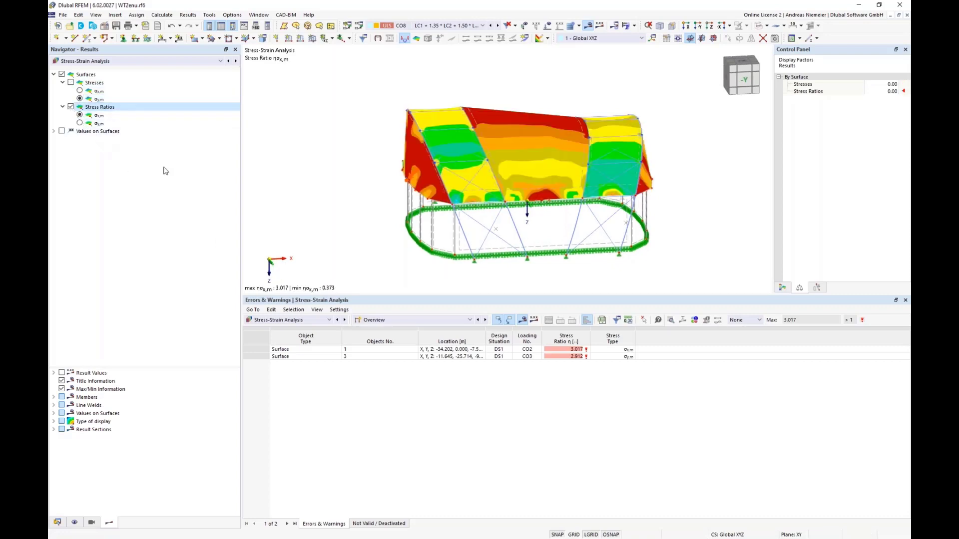
pyautogui.keyDown('ctrl'); pyautogui.moveTo(323, 193); pyautogui.dragTo(260, 202, button='middle'); pyautogui.keyUp('ctrl')
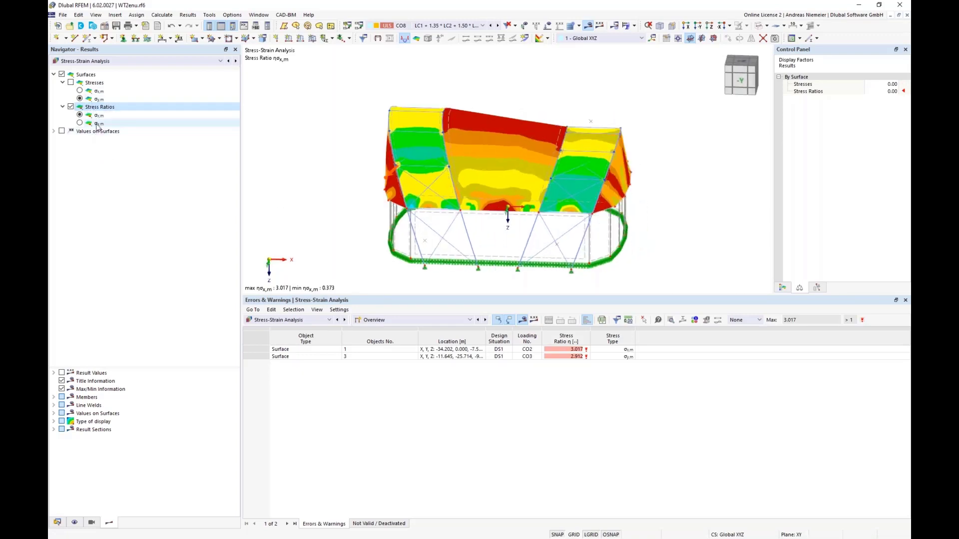
pyautogui.keyDown('ctrl'); pyautogui.moveTo(200, 180); pyautogui.dragTo(295, 202, button='middle'); pyautogui.keyUp('ctrl')
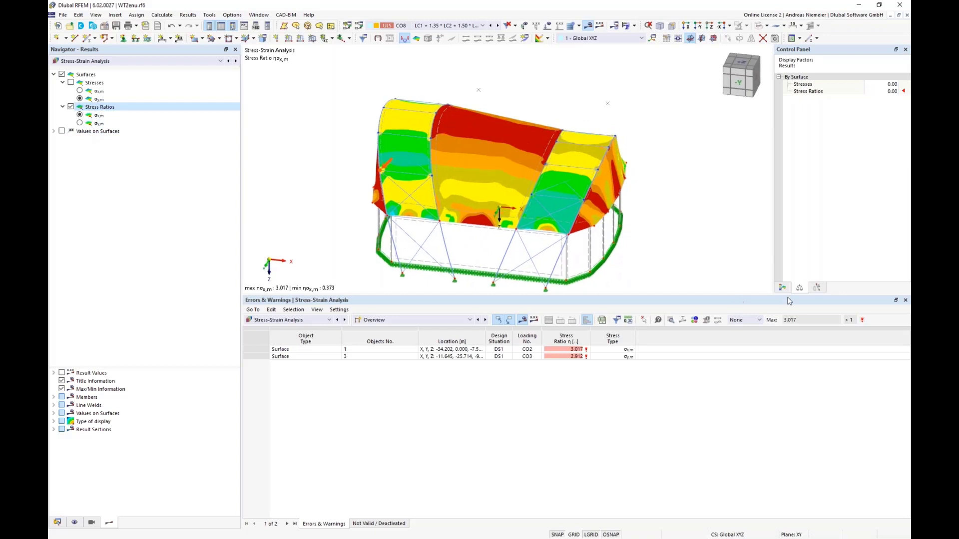
pyautogui.click(782, 287)
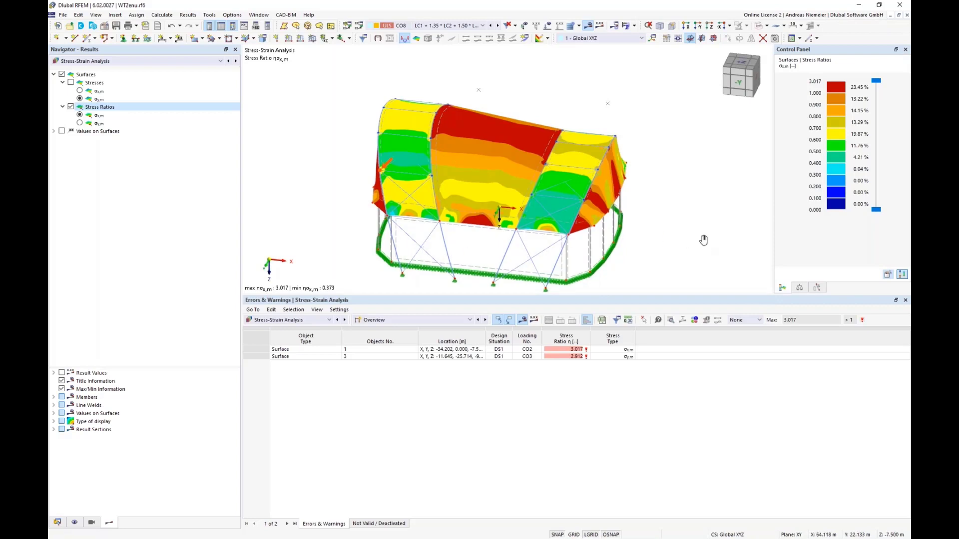
pyautogui.keyDown('ctrl'); pyautogui.moveTo(703, 240); pyautogui.dragTo(684, 229, button='middle'); pyautogui.keyUp('ctrl')
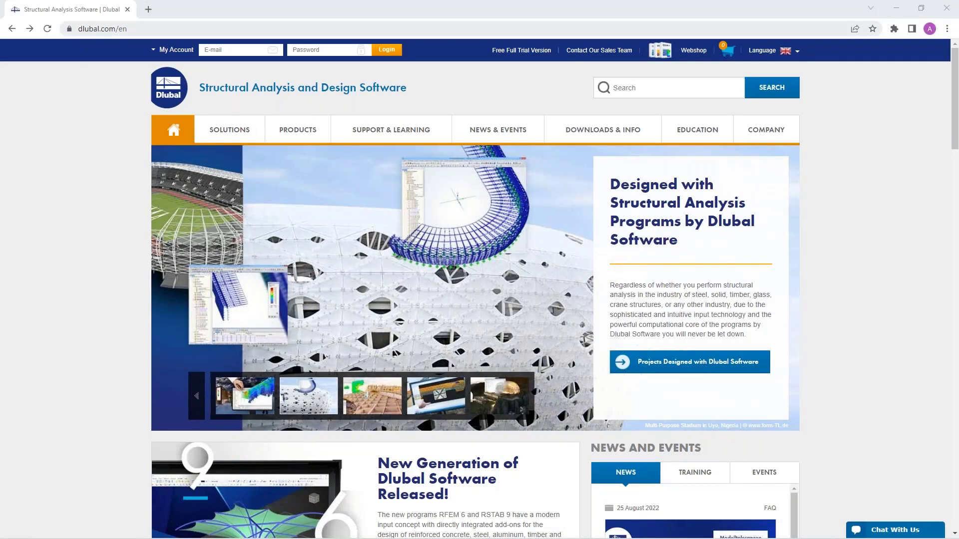
# - Switch to the Dlubal website in the browser and open its Webinars page
pyautogui.moveTo(495, 133)
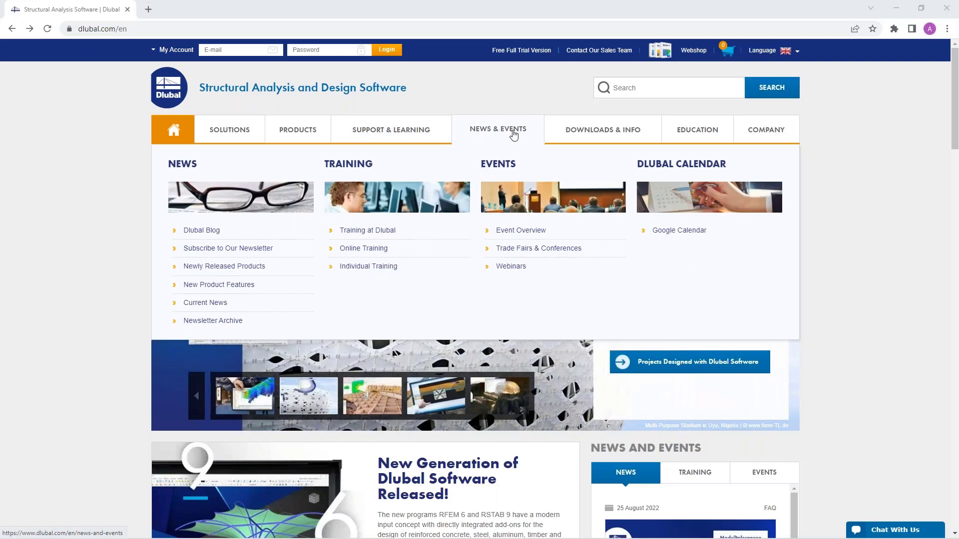
pyautogui.click(516, 266)
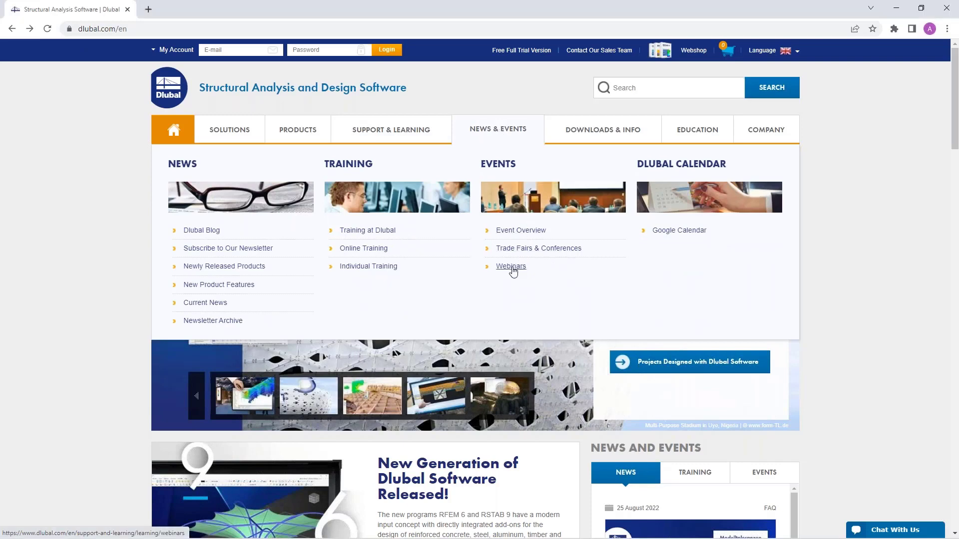
# - Open the 'Form-Finding and Calculation of Membrane Structures in RFEM 6' webinar page and look through its schedule, speakers, recommended events and videos
pyautogui.scroll(-15, 479, 290)
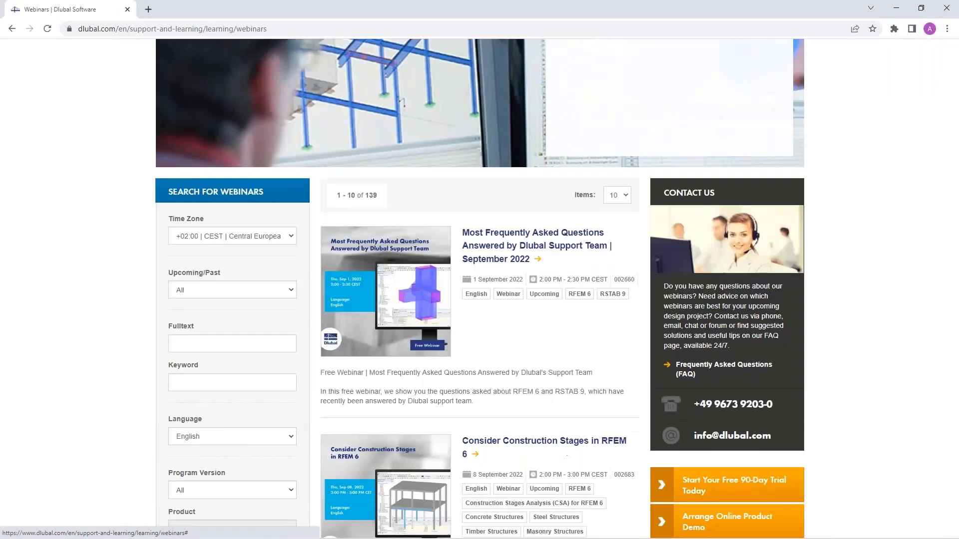
pyautogui.scroll(-9, 502, 236)
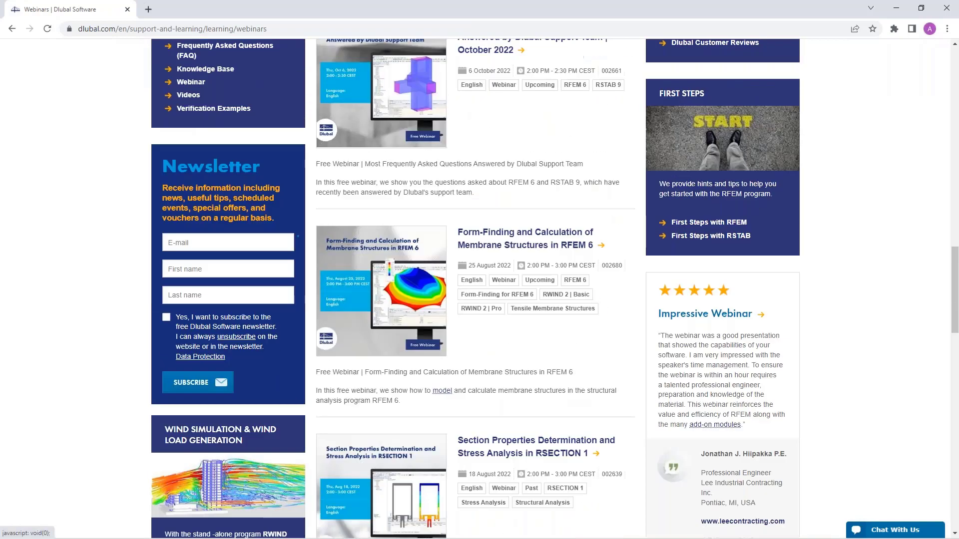
pyautogui.click(502, 236)
pyautogui.scroll(-6, 500, 289)
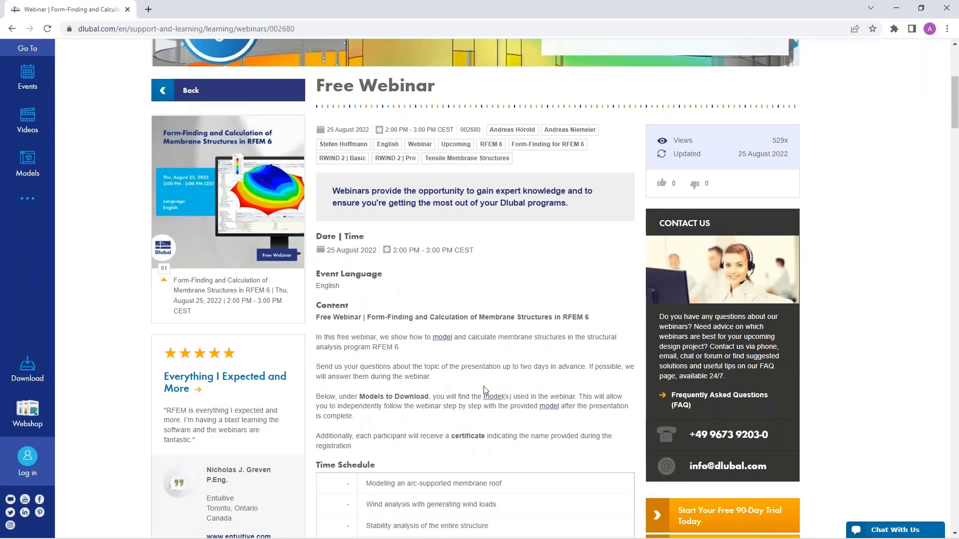
pyautogui.scroll(-15, 500, 289)
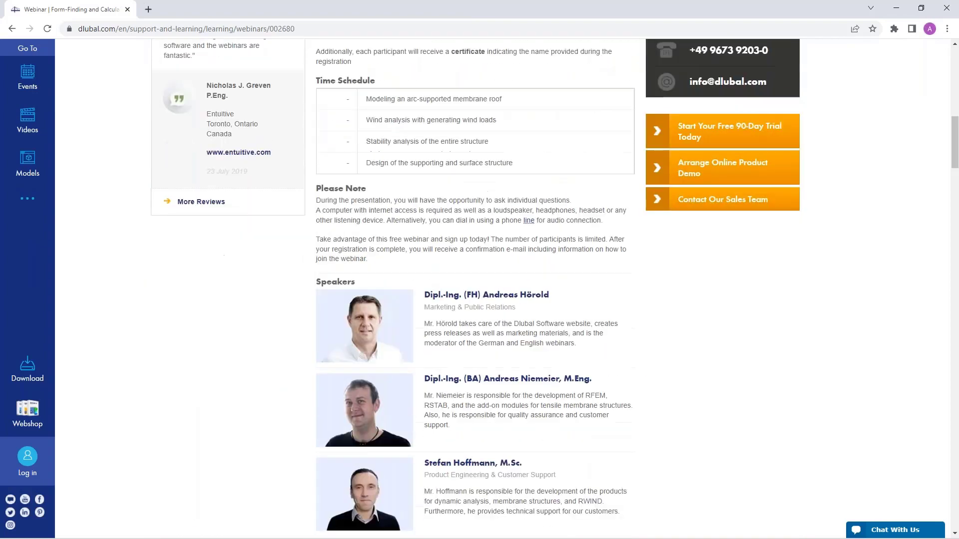
pyautogui.scroll(-15, 182, 419)
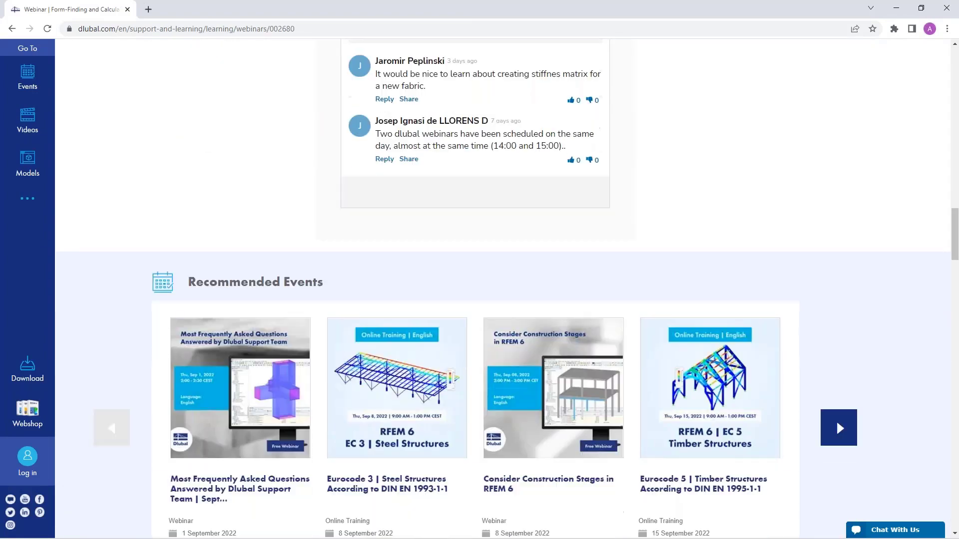
pyautogui.scroll(-5, 215, 395)
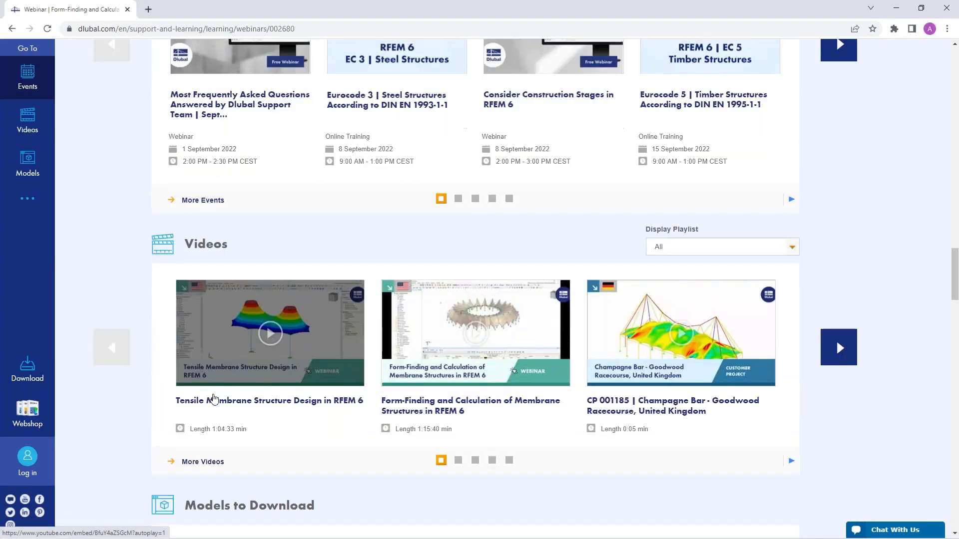
pyautogui.scroll(20, 337, 373)
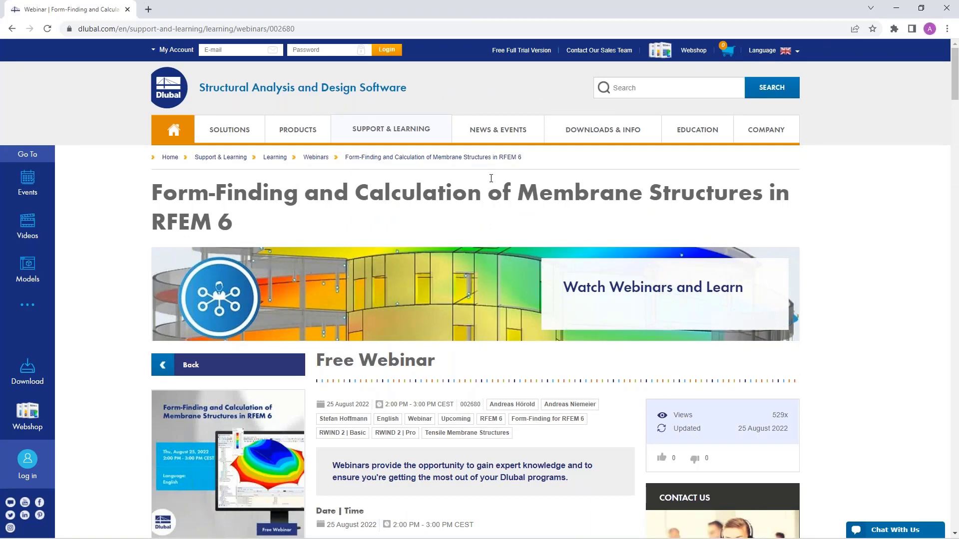
# - Open the Free Full Trial Version page and look over the trial downloads for RFEM 6, RSTAB 9, RSECTION 1 and RWIND 2
pyautogui.click(514, 52)
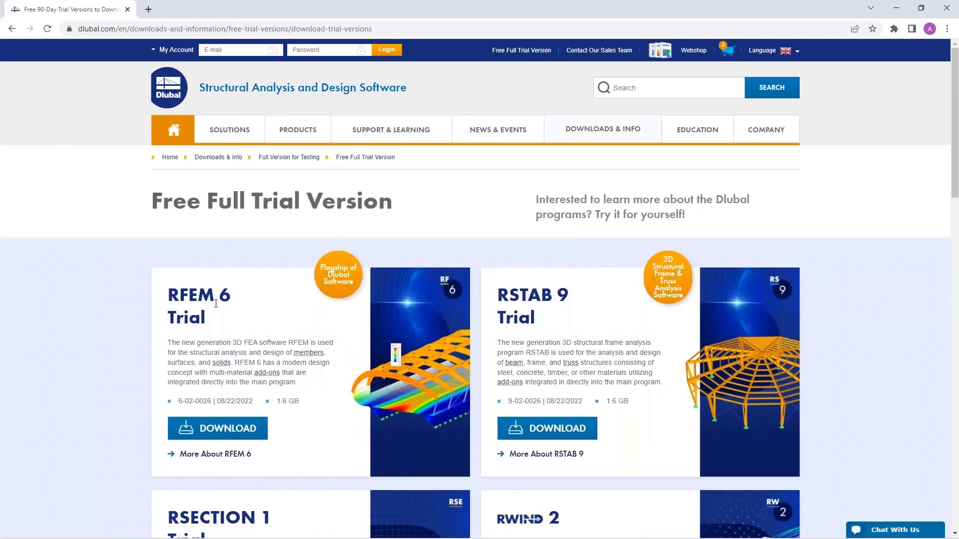
pyautogui.scroll(-3, 230, 316)
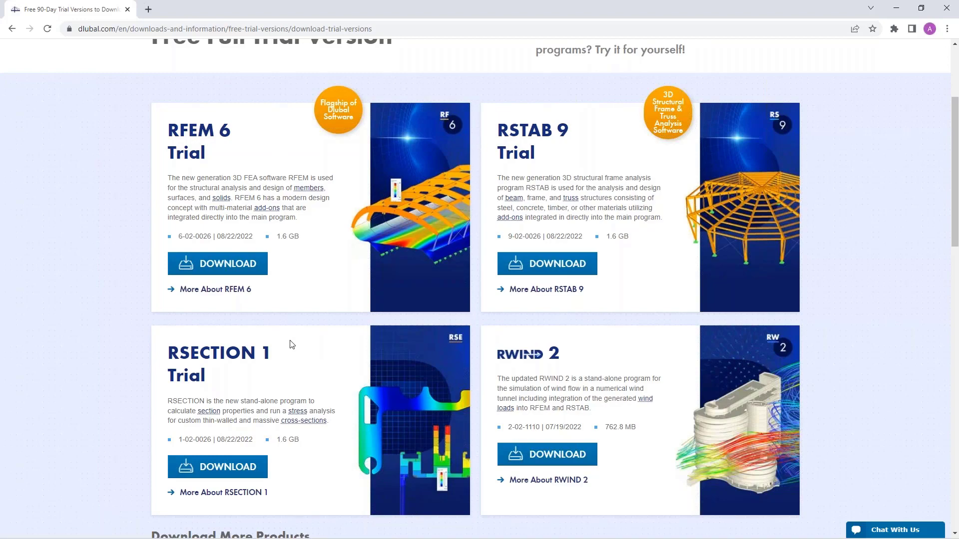
pyautogui.scroll(3, 292, 345)
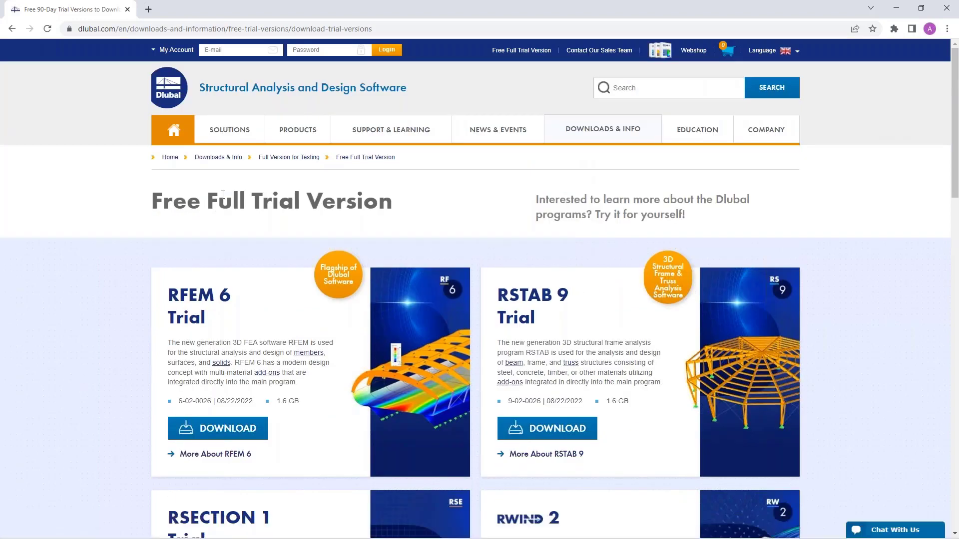